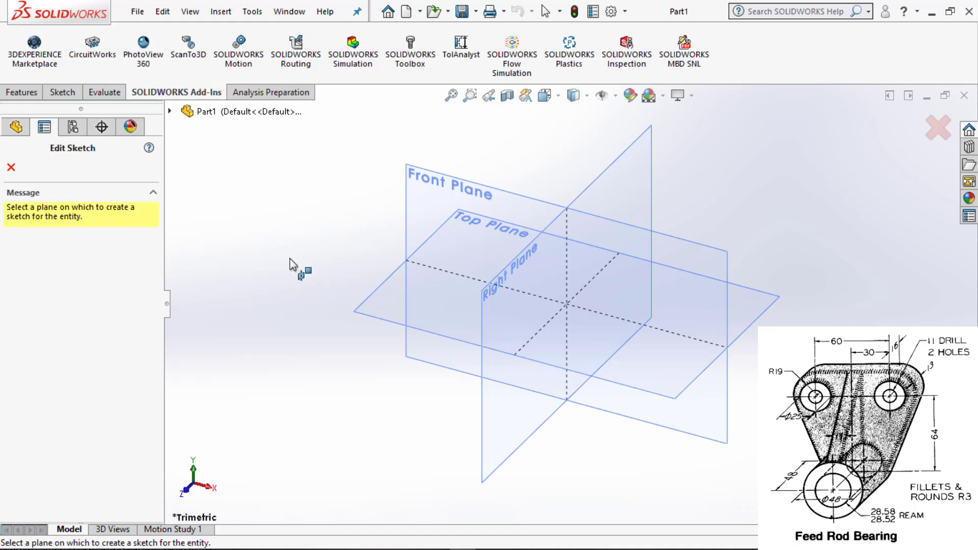
Start a sketch on the Front Plane and draw two concentric circles at the origin with radii of about 16 mm and 24 mm.
{"action": "left_click", "coordinate": [442, 201]}
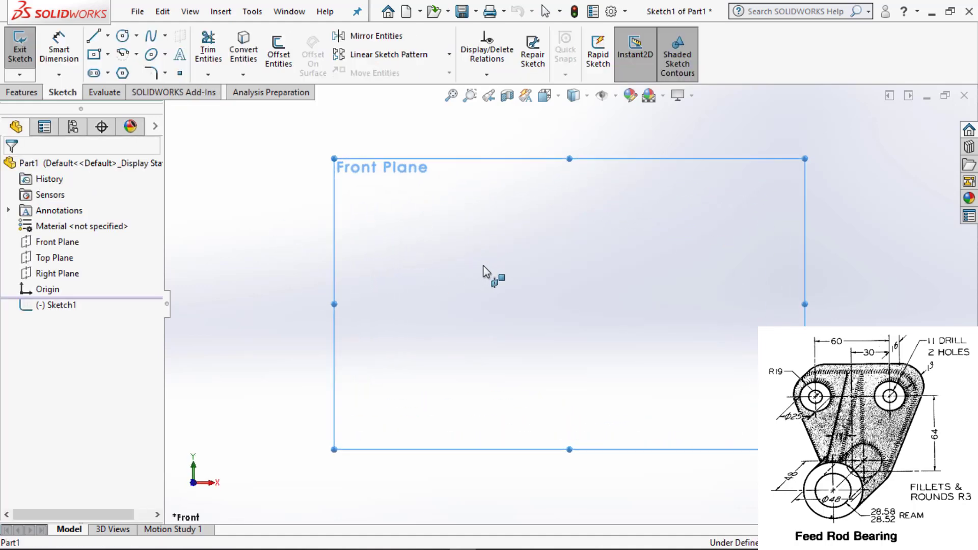
{"action": "right_click_drag", "start_coordinate": [482, 264], "coordinate": [479, 247]}
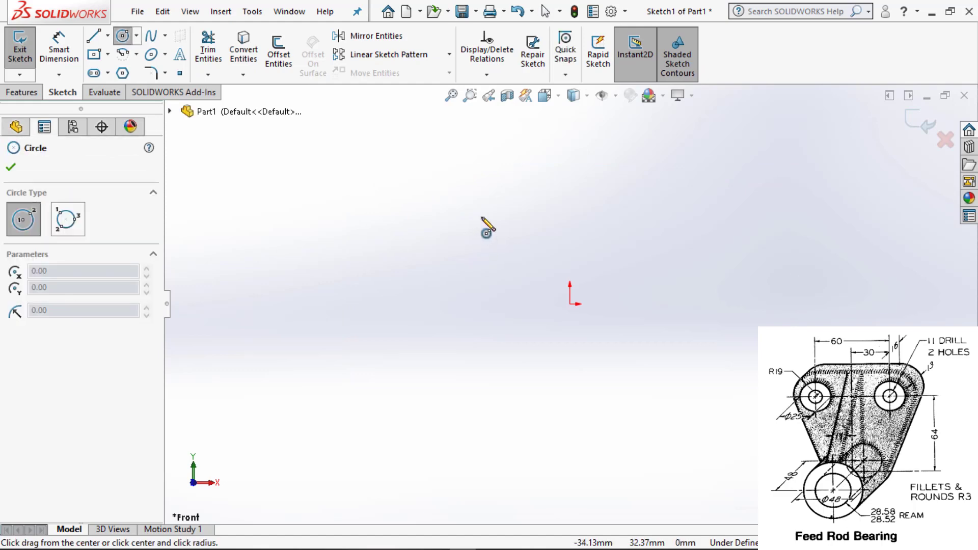
{"action": "left_click", "coordinate": [570, 305]}
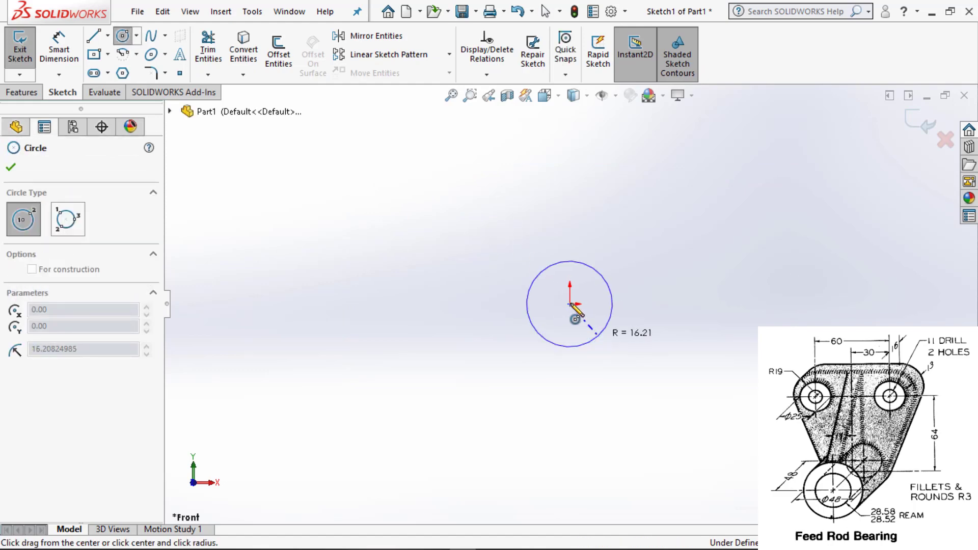
{"action": "left_click", "coordinate": [596, 334]}
{"action": "left_click", "coordinate": [569, 304]}
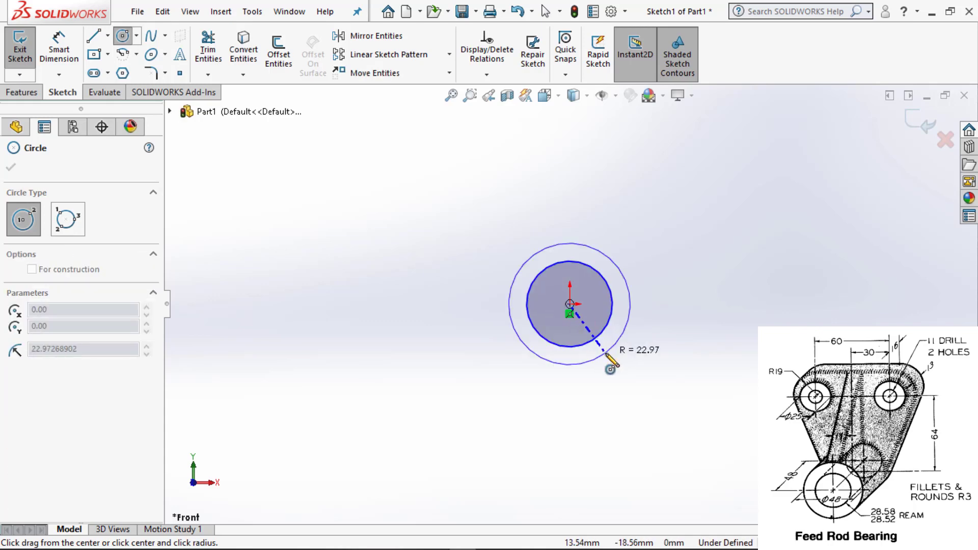
{"action": "left_click", "coordinate": [606, 356]}
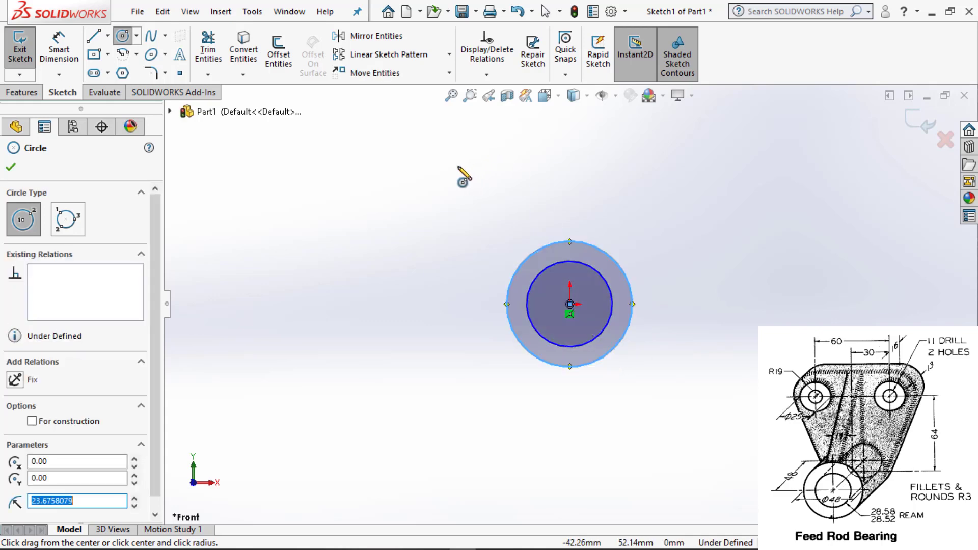
Draw two concentric circles above and left of the origin with radii of about 14 mm and 8 mm.
{"action": "left_click", "coordinate": [461, 148]}
{"action": "left_click", "coordinate": [488, 176]}
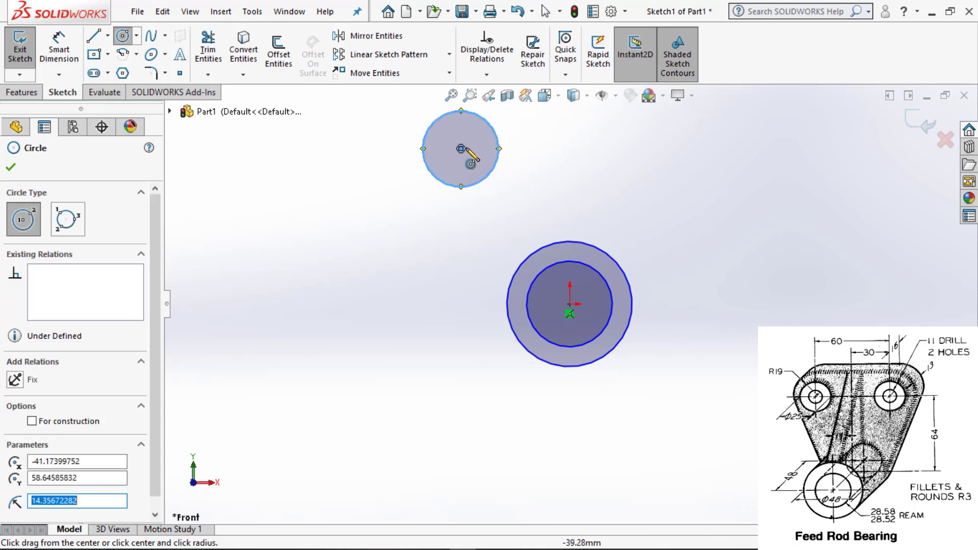
{"action": "left_click", "coordinate": [461, 149]}
{"action": "left_click", "coordinate": [469, 167]}
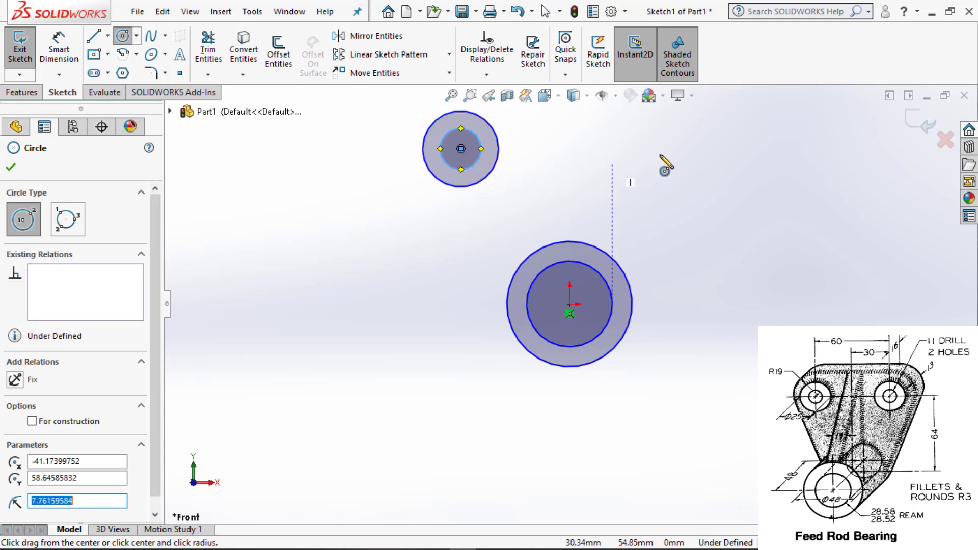
Draw two concentric circles above and right of the origin, level with the left pair, with radii of about 13 mm and 20 mm.
{"action": "left_click", "coordinate": [670, 149]}
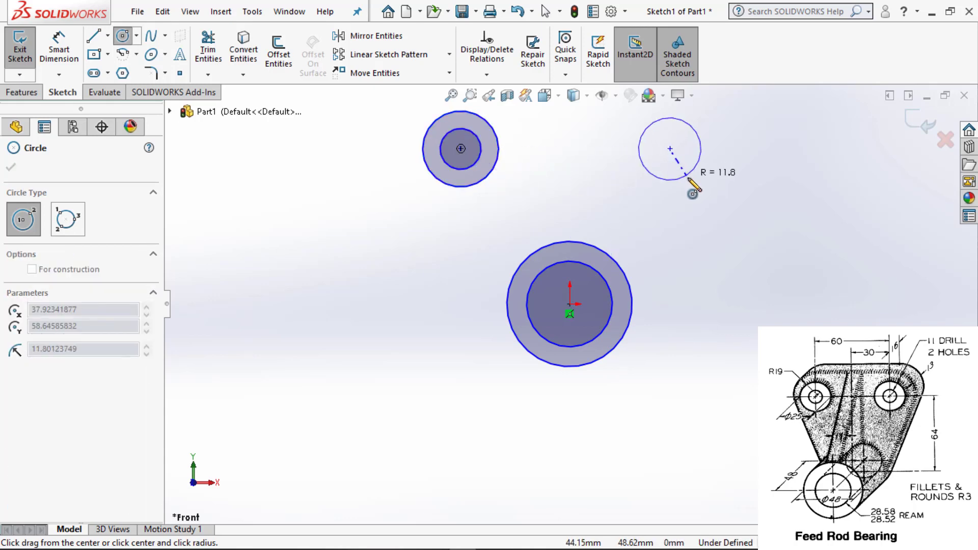
{"action": "left_click", "coordinate": [694, 172]}
{"action": "left_click", "coordinate": [670, 149]}
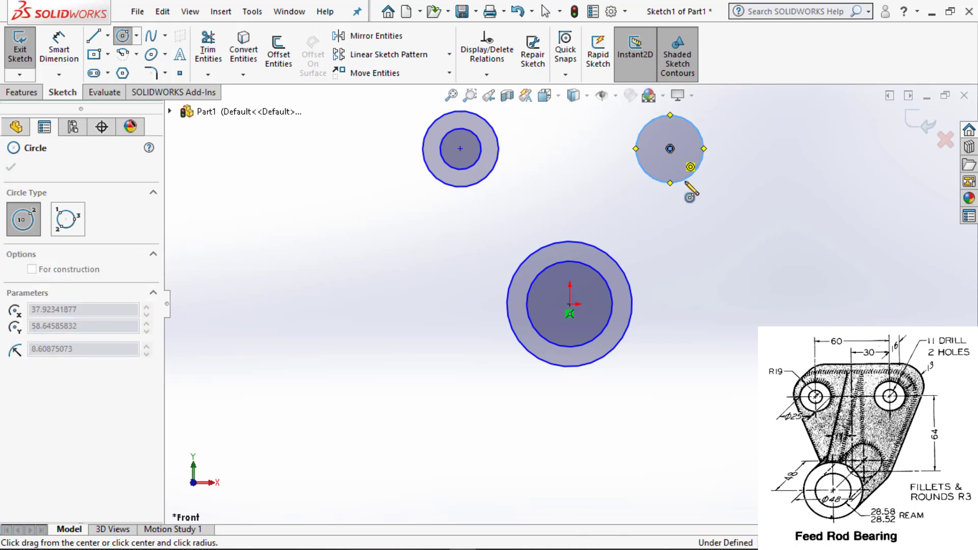
{"action": "left_click", "coordinate": [702, 190]}
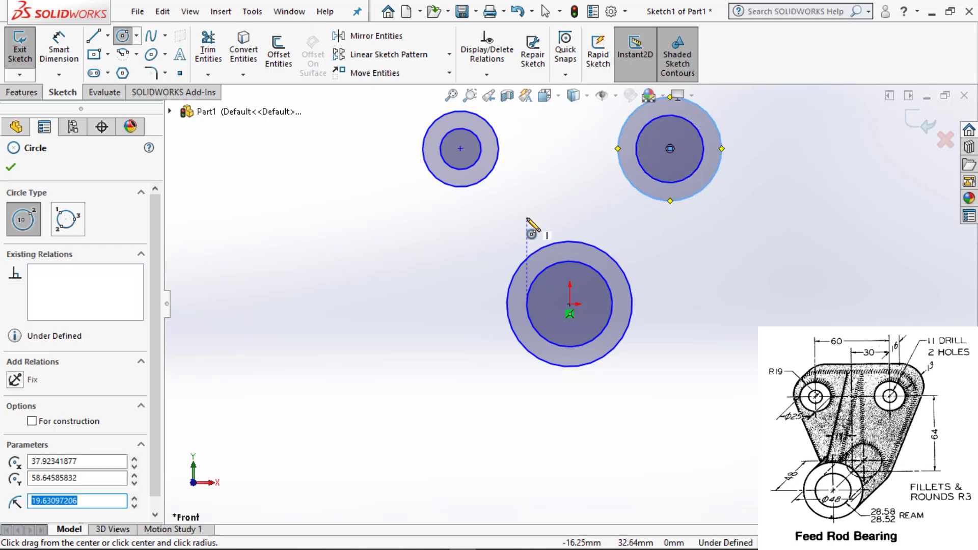
{"action": "key", "text": "Escape"}
Draw a vertical line about 64 mm long upward from the origin and make it construction geometry.
{"action": "key", "text": "l"}
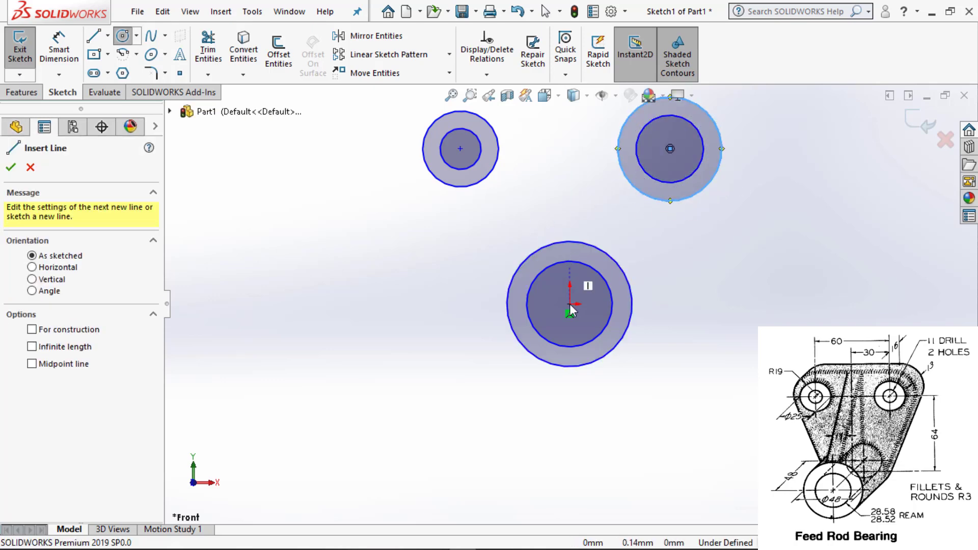
{"action": "left_click", "coordinate": [569, 313]}
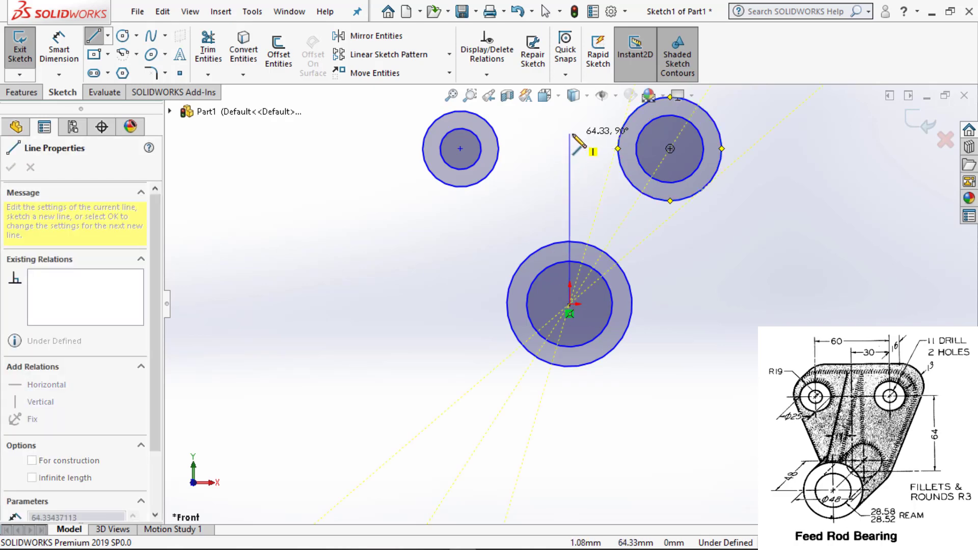
{"action": "left_click", "coordinate": [569, 134]}
{"action": "key", "text": "Escape"}
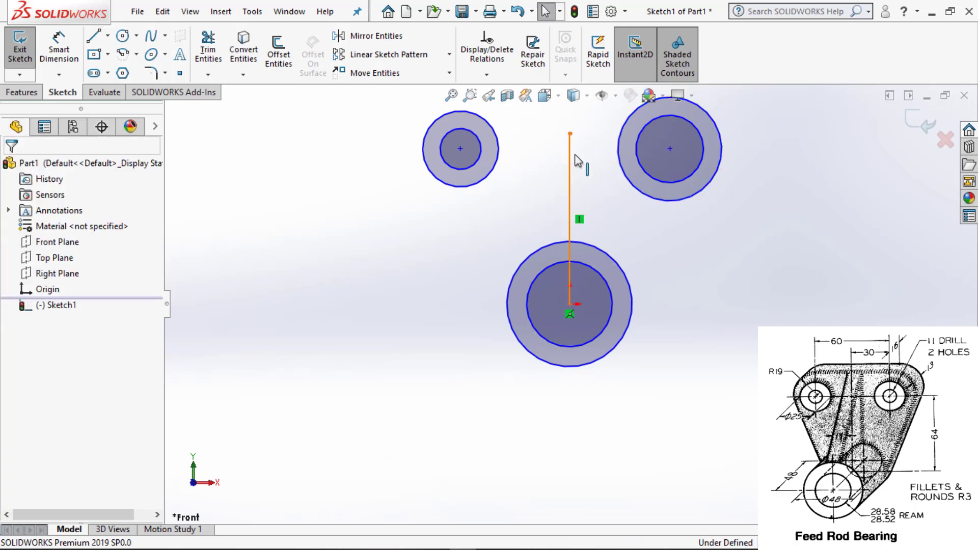
{"action": "left_click", "coordinate": [571, 161]}
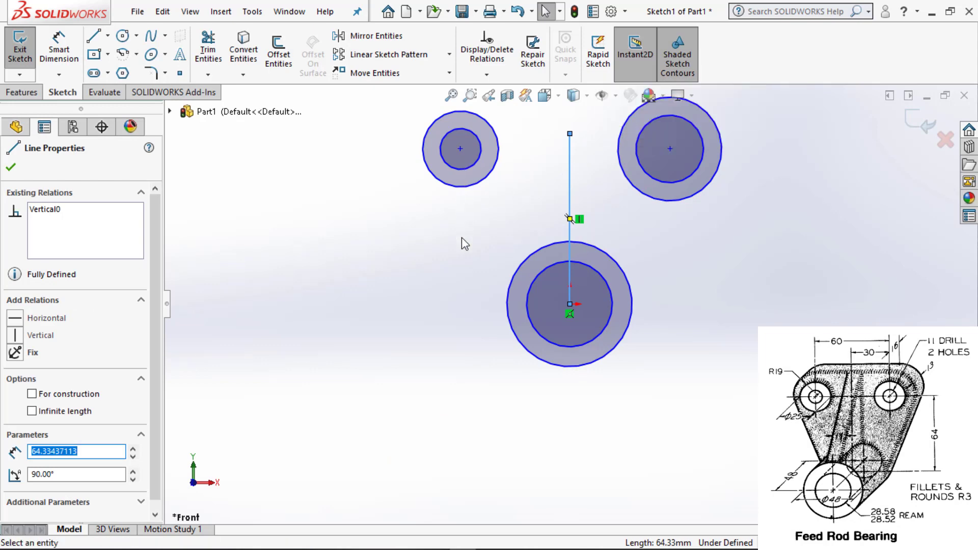
{"action": "left_click", "coordinate": [461, 252]}
Make the centres of the two upper circle pairs symmetric about the vertical construction line.
{"action": "scroll", "coordinate": [465, 251], "scroll_direction": "up", "scroll_amount": 3}
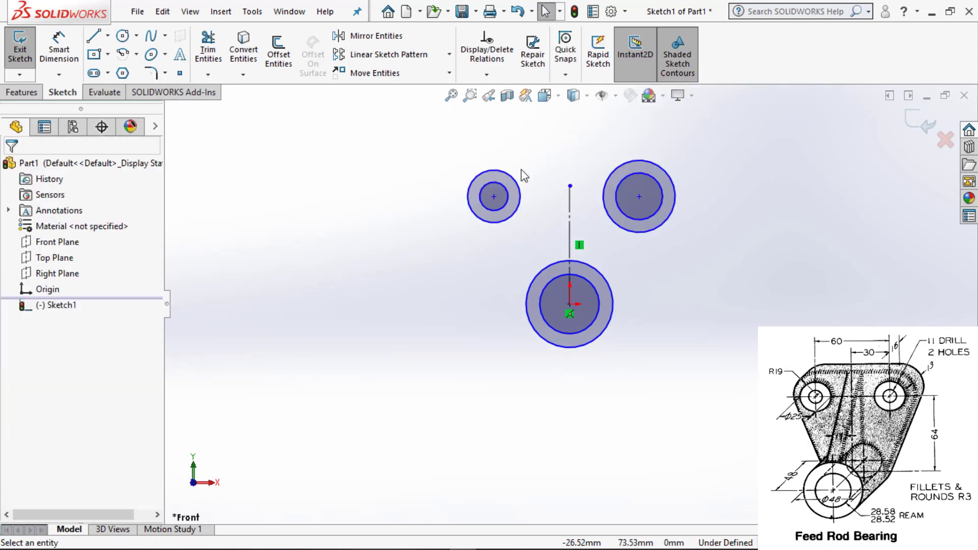
{"action": "scroll", "coordinate": [514, 178], "scroll_direction": "down", "scroll_amount": 1}
{"action": "left_click", "coordinate": [490, 209]}
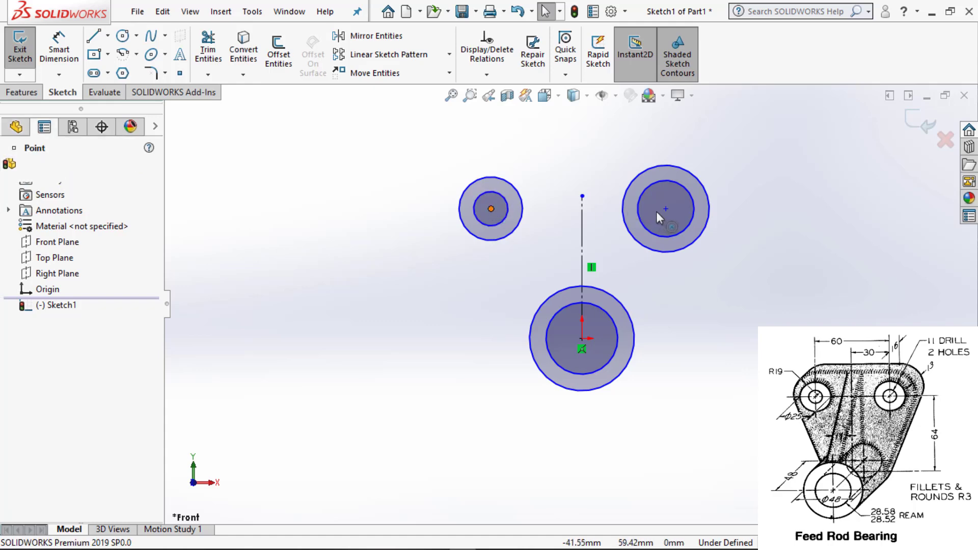
{"action": "left_click", "coordinate": [665, 209], "text": "ctrl"}
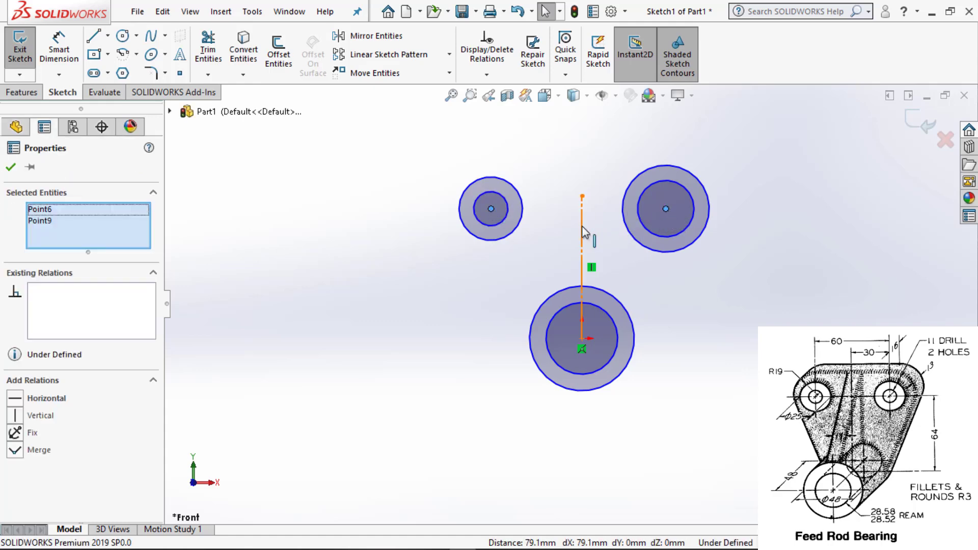
{"action": "left_click", "coordinate": [583, 232]}
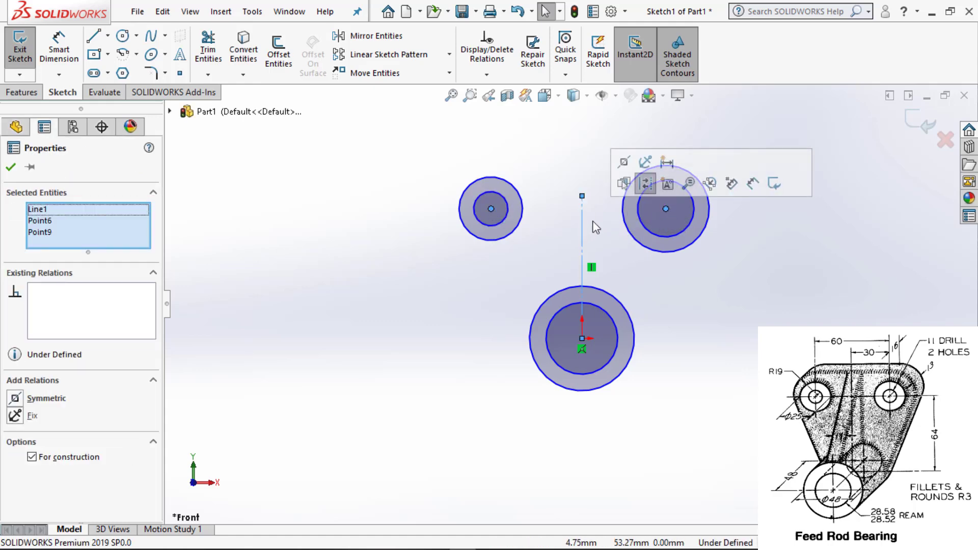
{"action": "left_click", "coordinate": [417, 223]}
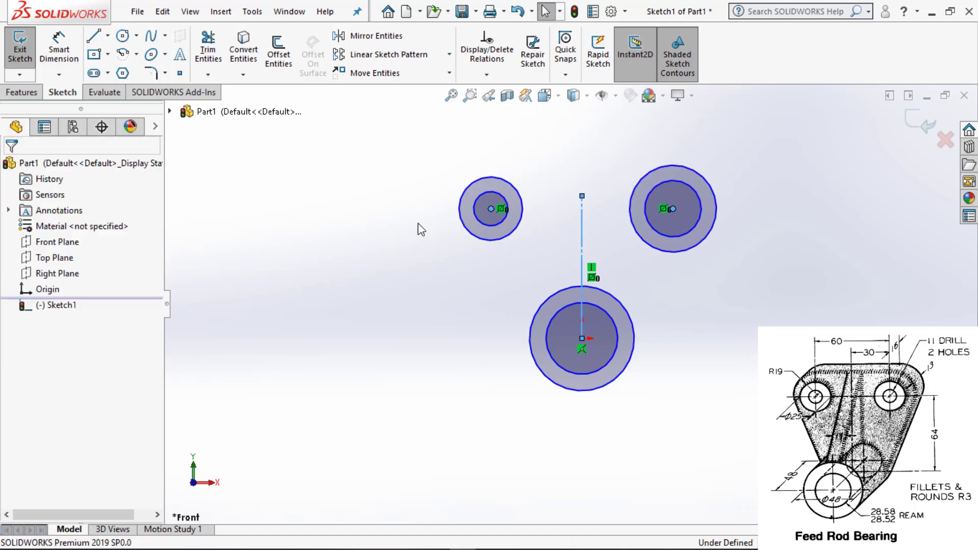
Dimension the diameter of the upper-left pair's outer circle as 19*2 mm, and correct the value to 25 mm.
{"action": "right_click_drag", "start_coordinate": [418, 223], "coordinate": [455, 189]}
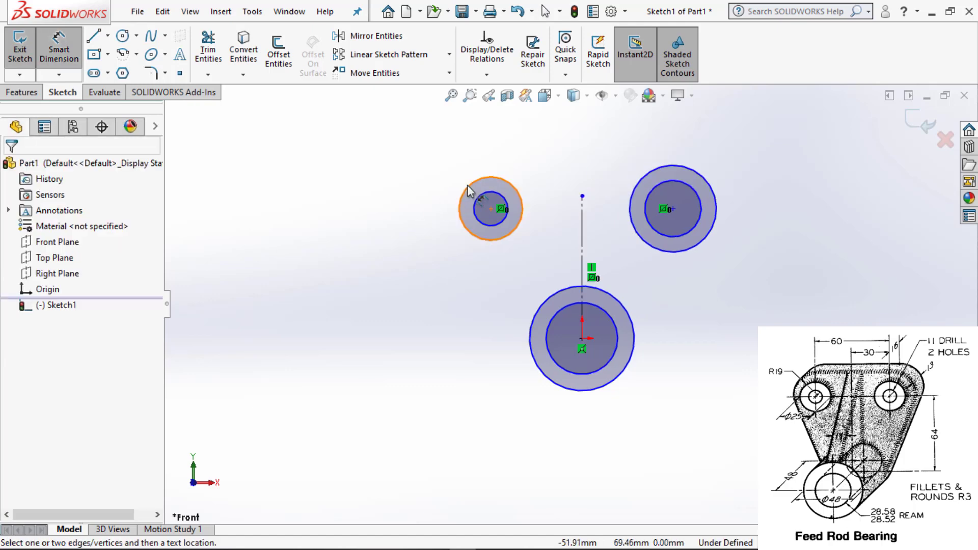
{"action": "left_click", "coordinate": [466, 186]}
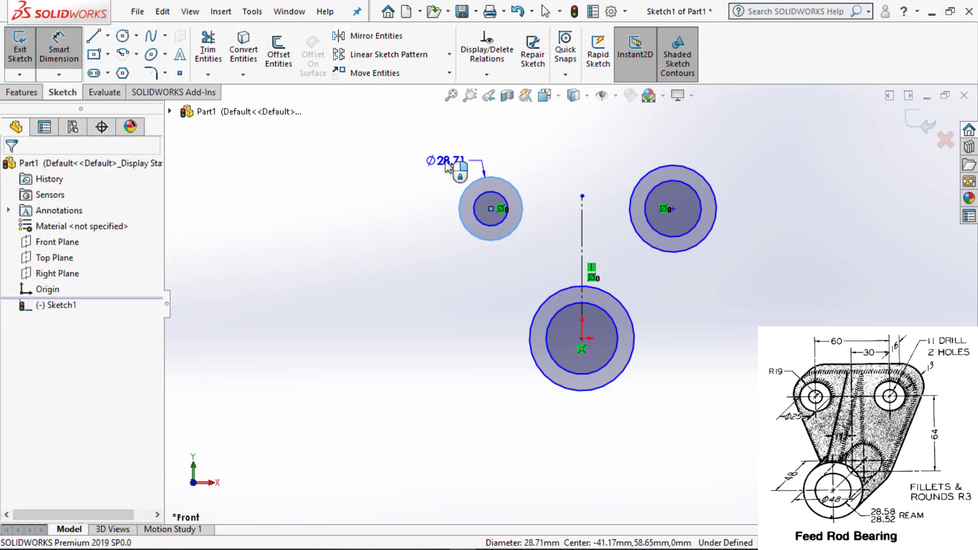
{"action": "left_click", "coordinate": [446, 166]}
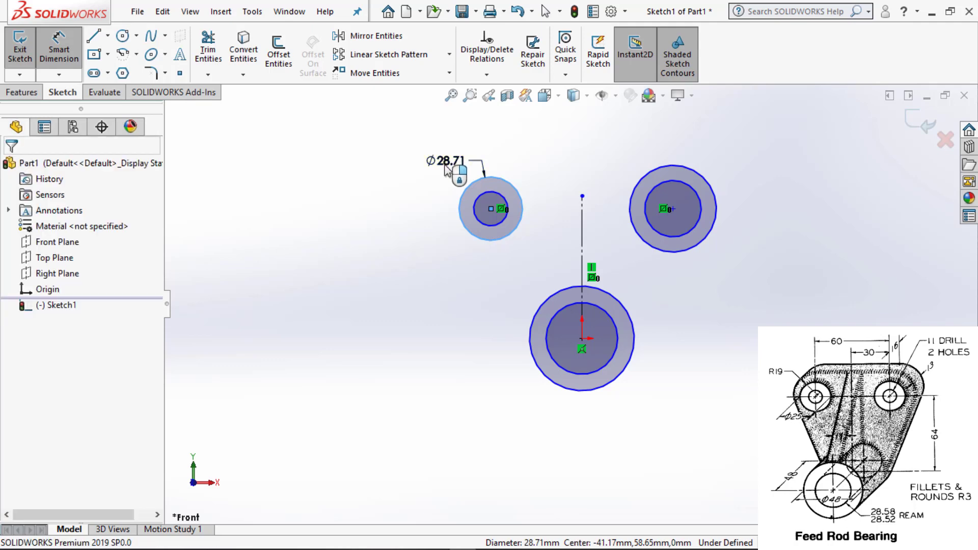
{"action": "type", "text": "19"}
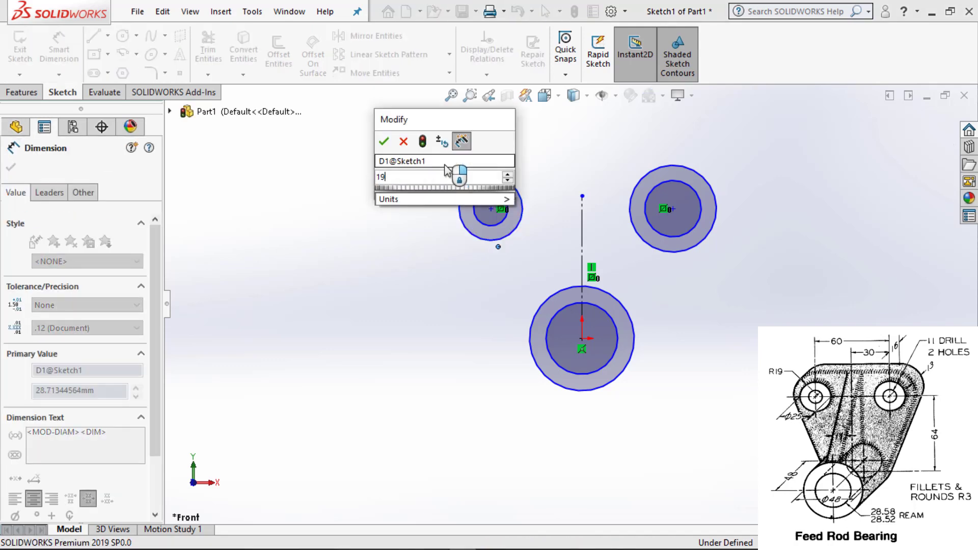
{"action": "type", "text": "*"}
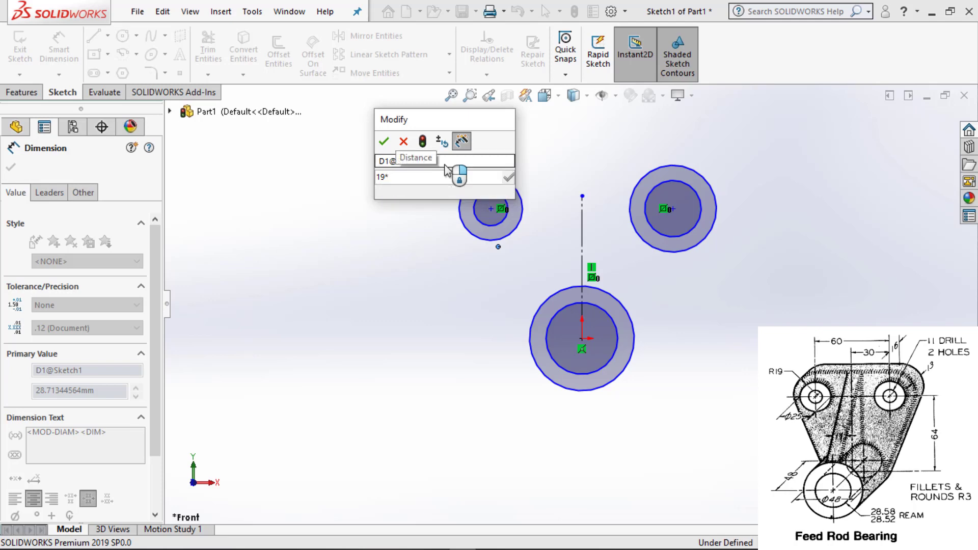
{"action": "type", "text": "2"}
{"action": "key", "text": "Return"}
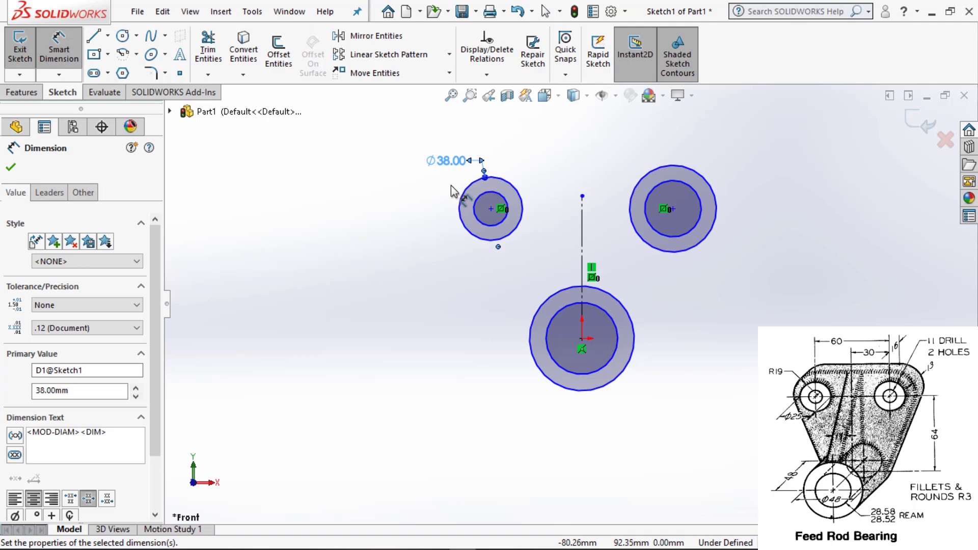
{"action": "key", "text": "Escape"}
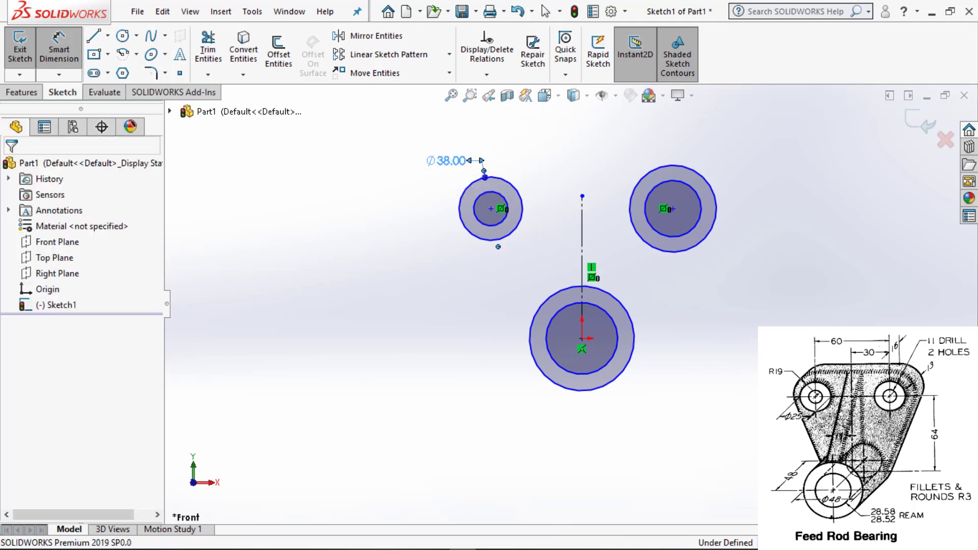
{"action": "double_click", "coordinate": [451, 162]}
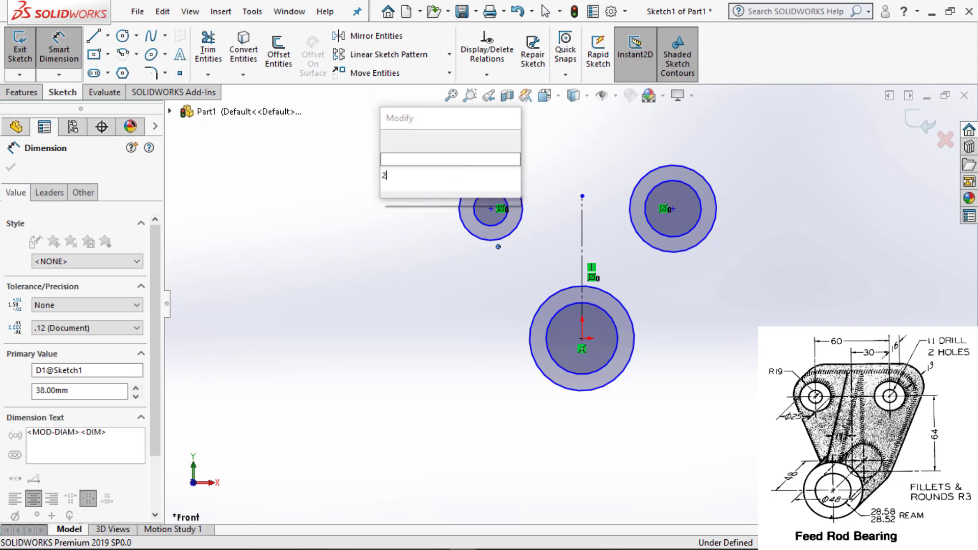
{"action": "key", "text": "Escape"}
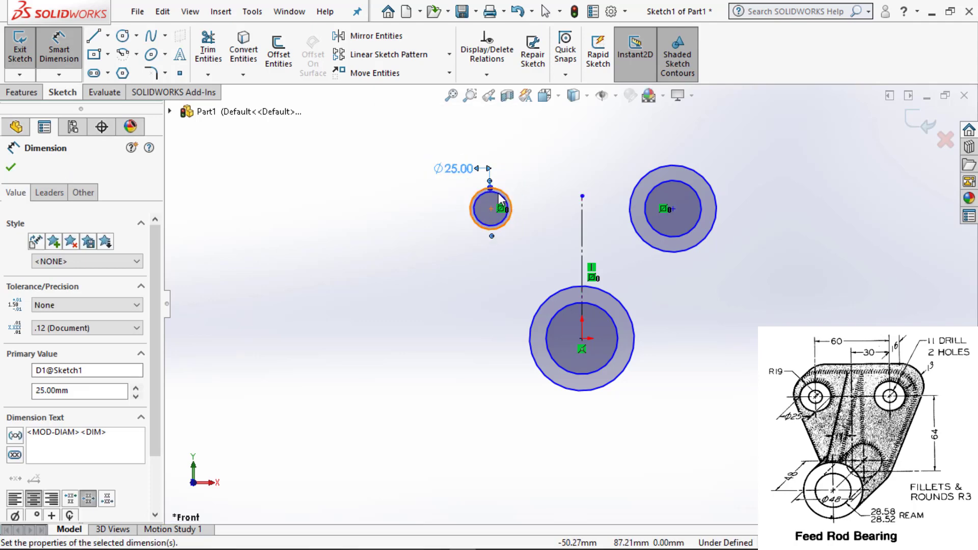
Dimension the inner circle of the upper-left pair with a diameter of 11 mm.
{"action": "left_click", "coordinate": [498, 207]}
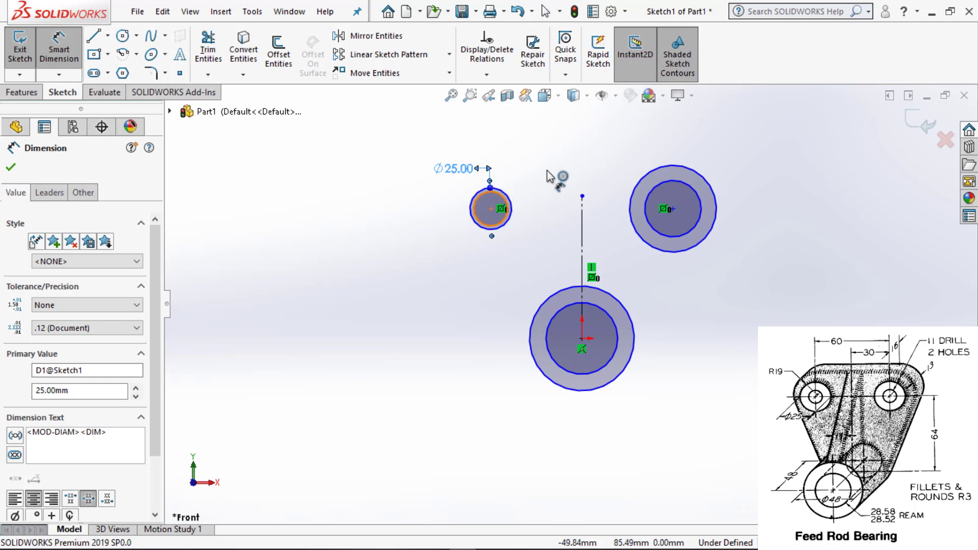
{"action": "left_click", "coordinate": [549, 174]}
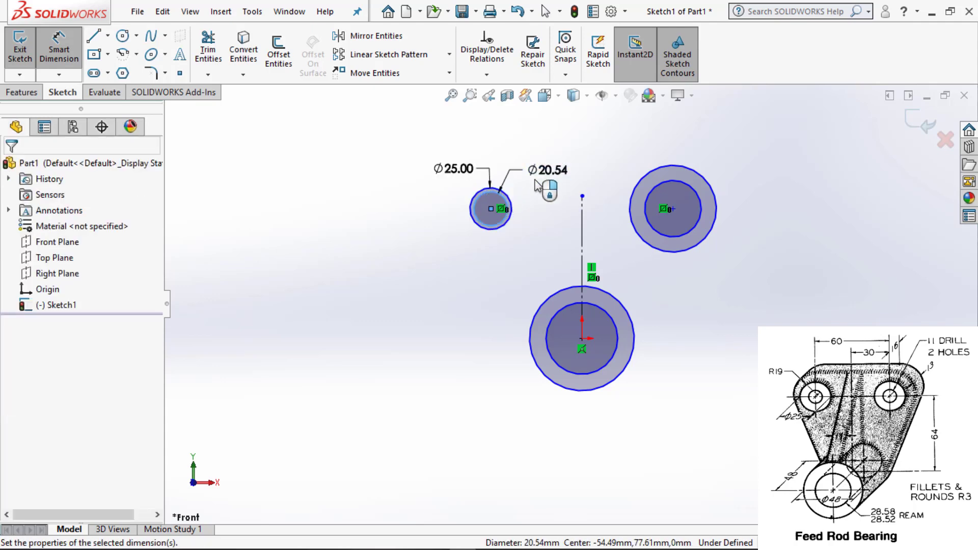
{"action": "type", "text": "11"}
{"action": "key", "text": "Return"}
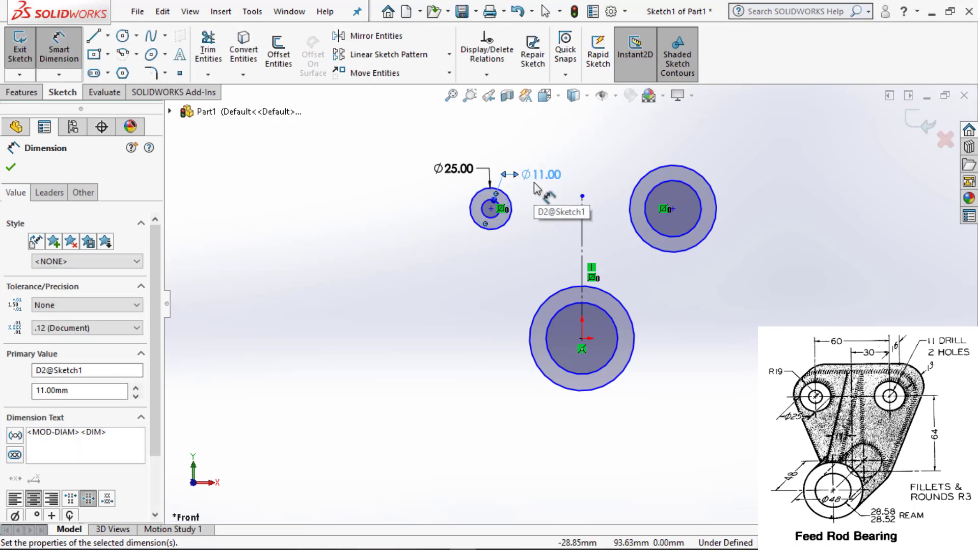
{"action": "key", "text": "Escape"}
Make the outer circles of the two upper pairs equal, and likewise their inner circles.
{"action": "left_click", "coordinate": [513, 208]}
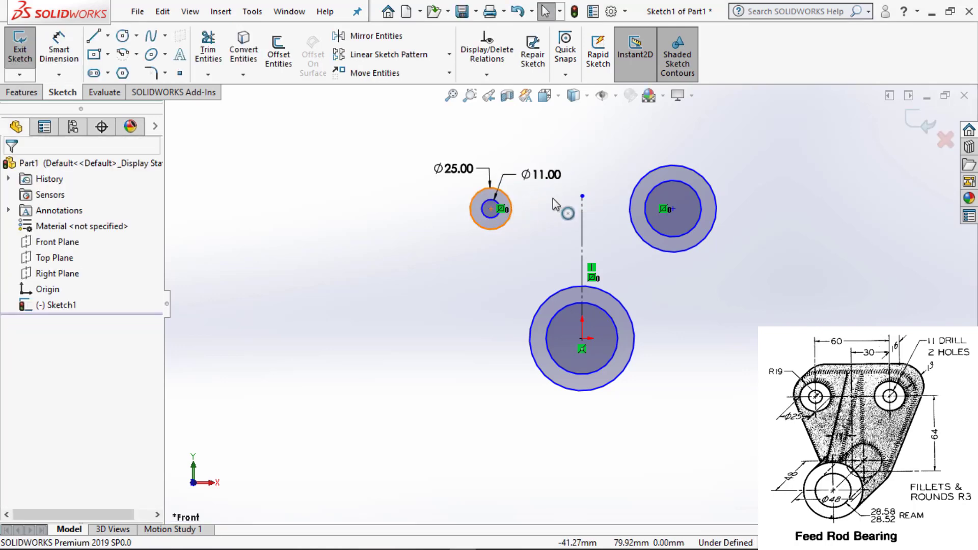
{"action": "left_click", "coordinate": [640, 177], "text": "ctrl"}
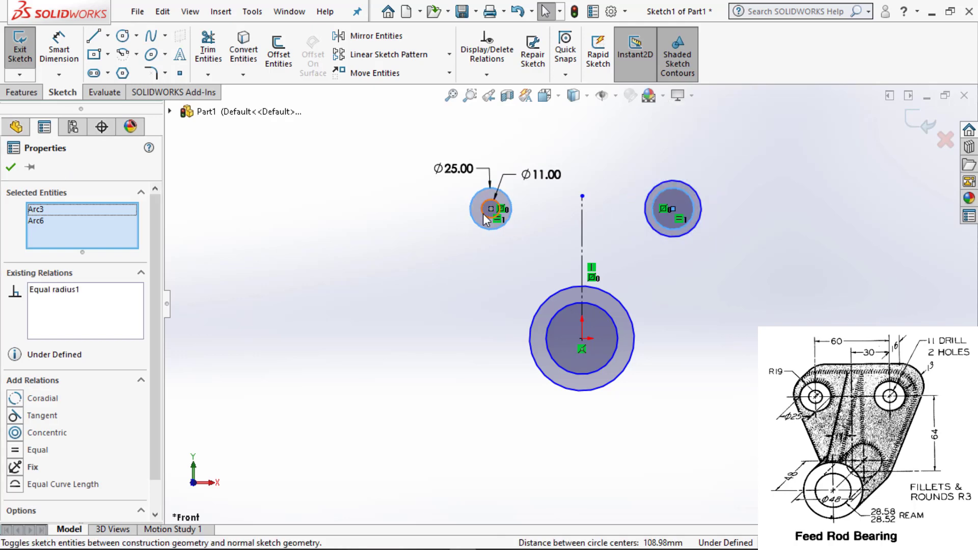
{"action": "left_click", "coordinate": [483, 213]}
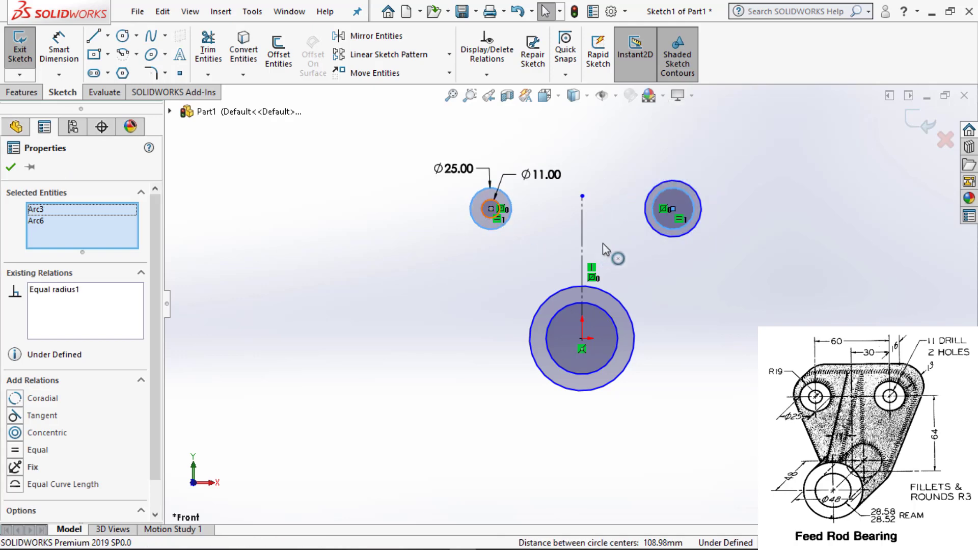
{"action": "left_click", "coordinate": [662, 231], "text": "ctrl"}
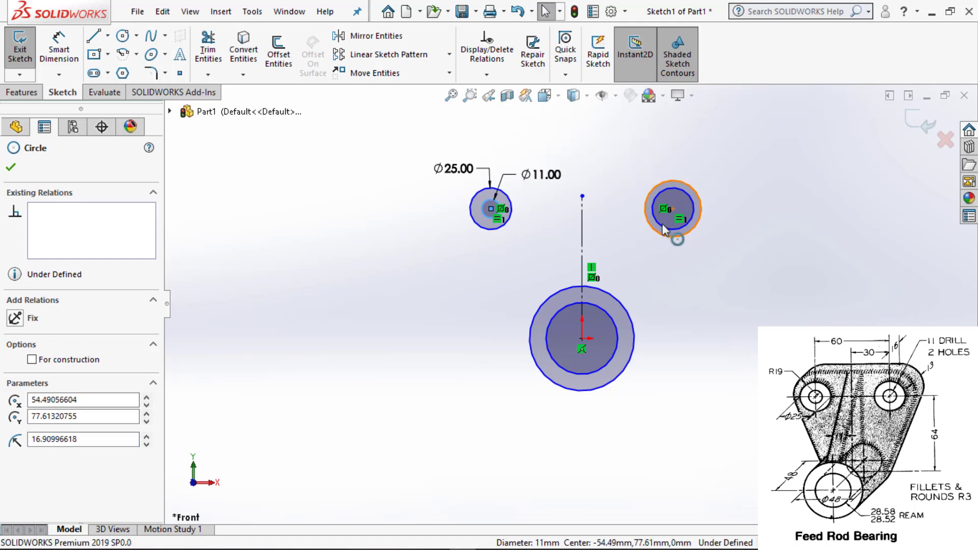
{"action": "left_click", "coordinate": [764, 166]}
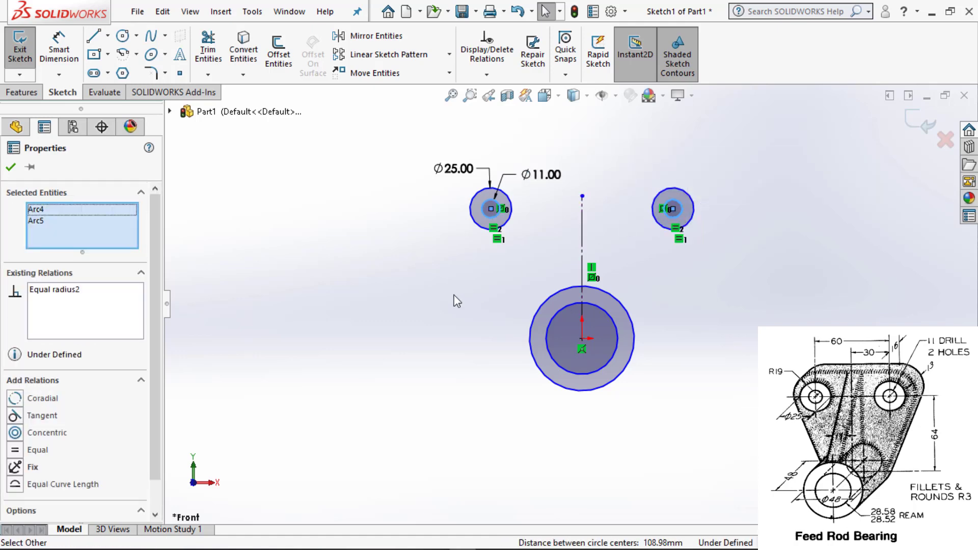
{"action": "left_click", "coordinate": [447, 368]}
Dimension the inner circle at the origin with a diameter of 28.5 mm.
{"action": "key", "text": "d"}
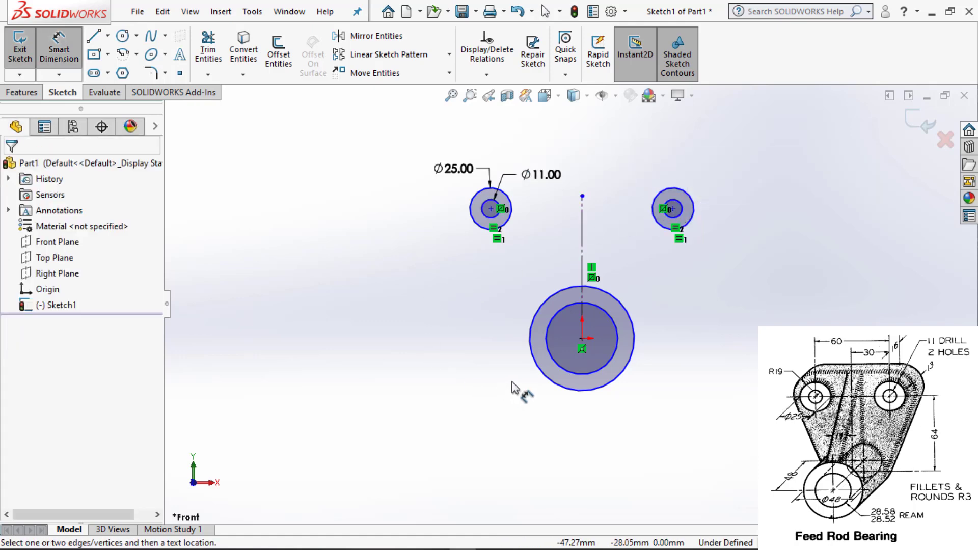
{"action": "left_click", "coordinate": [564, 373]}
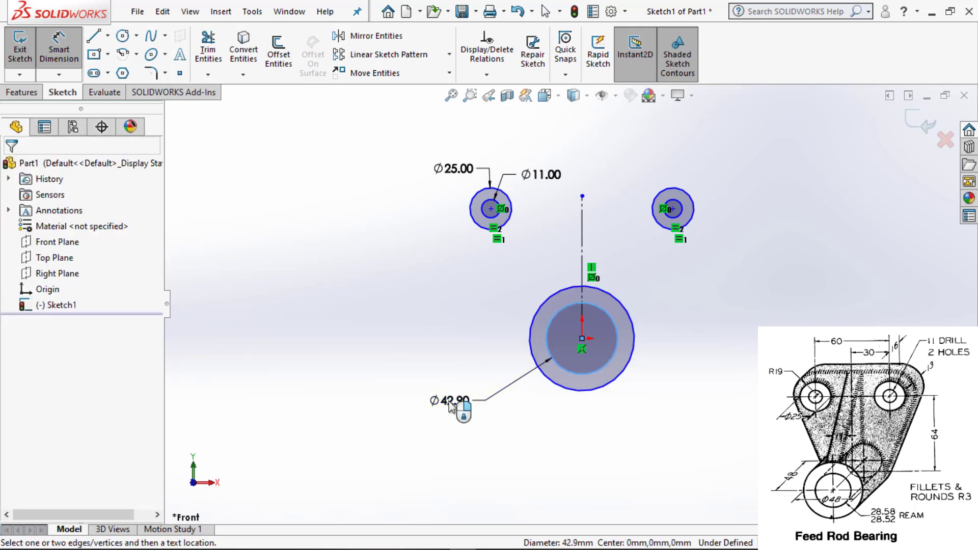
{"action": "left_click", "coordinate": [450, 402]}
{"action": "type", "text": "28.5"}
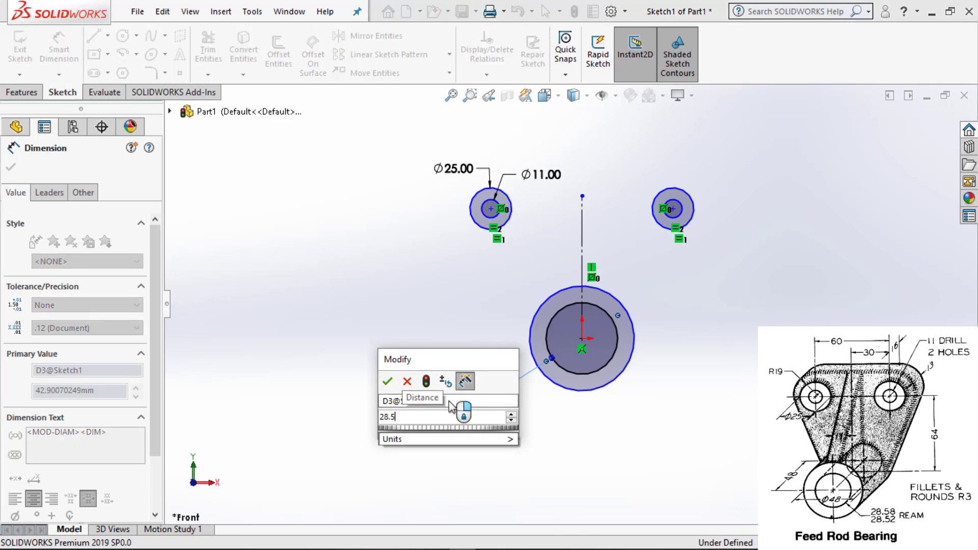
{"action": "key", "text": "Return"}
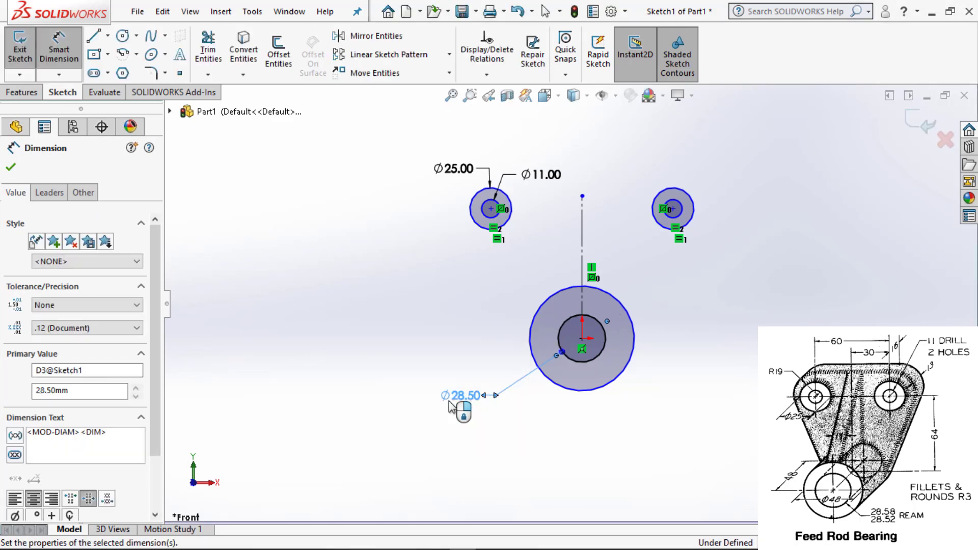
Dimension the outer circle at the origin with a diameter of 48 mm.
{"action": "left_click", "coordinate": [532, 352]}
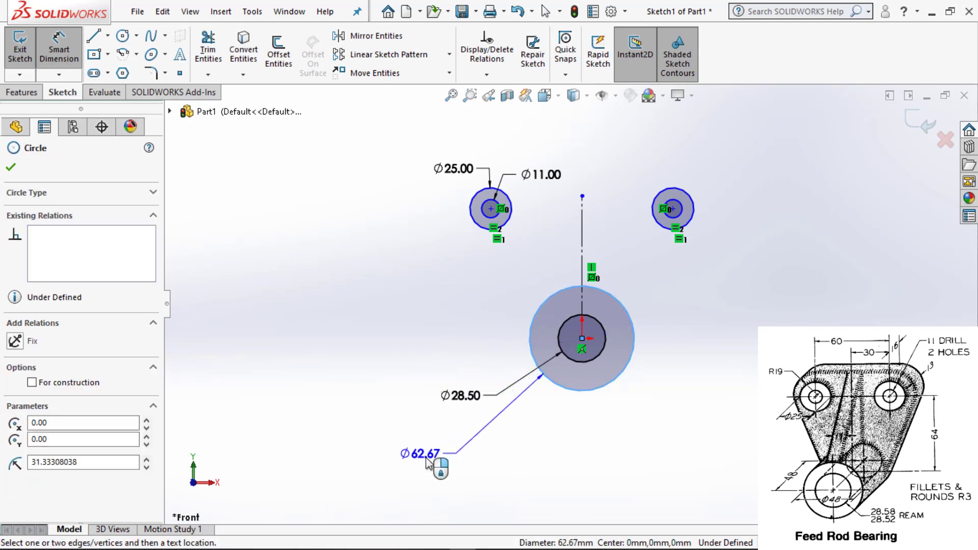
{"action": "left_click", "coordinate": [443, 466]}
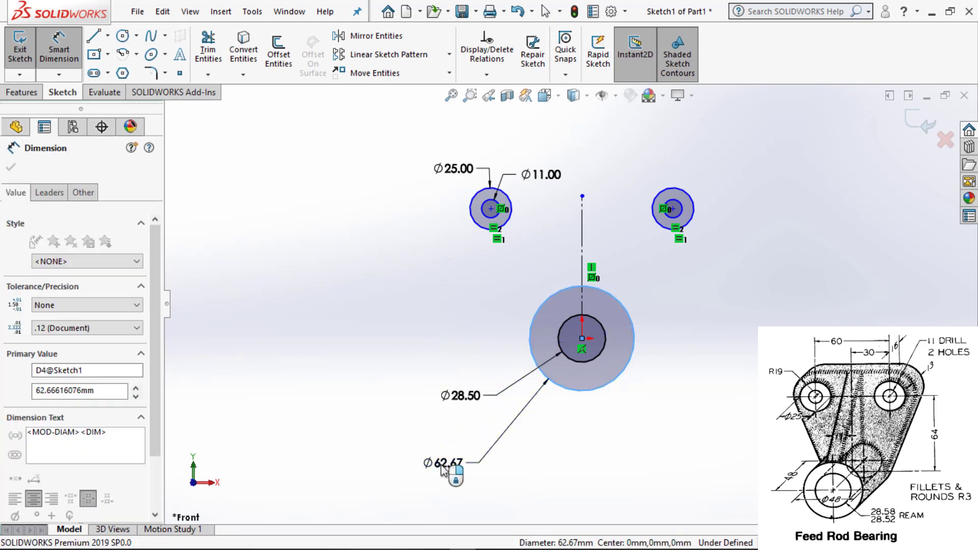
{"action": "type", "text": "48"}
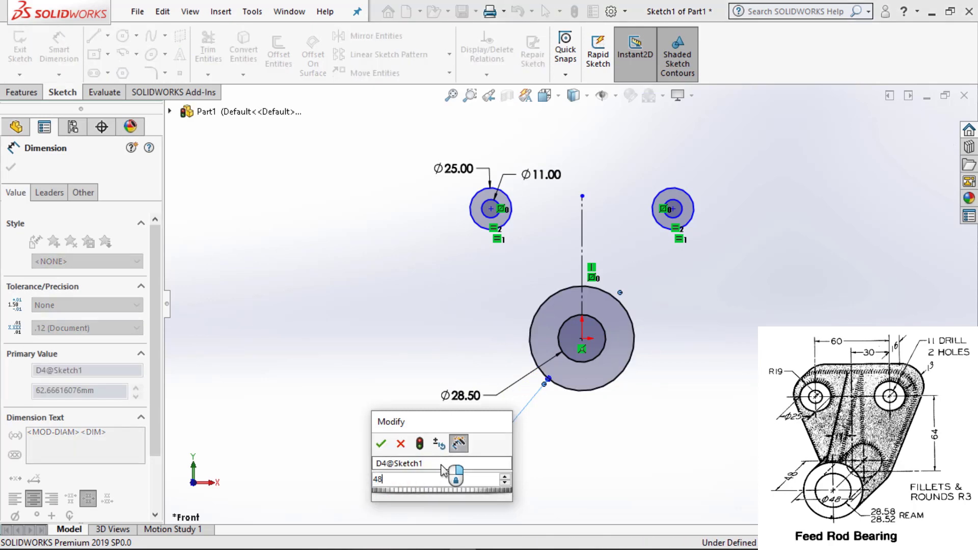
{"action": "key", "text": "Return"}
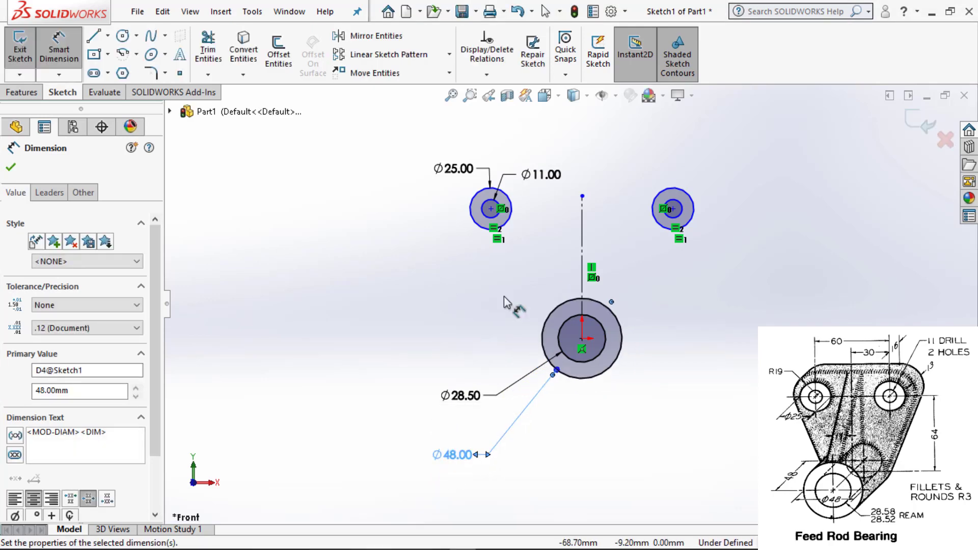
Dimension the vertical distance between the upper-left circle centre and the origin as 64 mm.
{"action": "left_click", "coordinate": [491, 208]}
{"action": "left_click", "coordinate": [581, 338]}
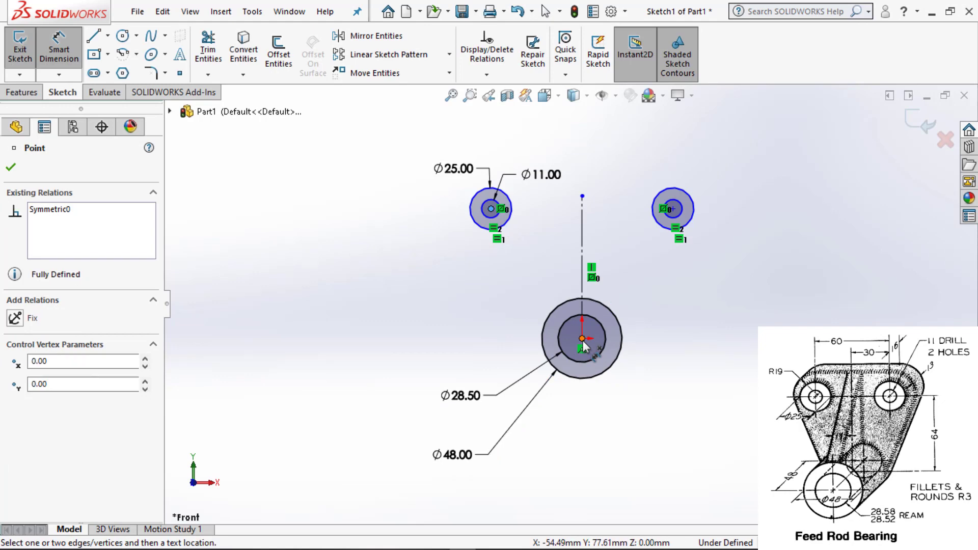
{"action": "left_click", "coordinate": [316, 288]}
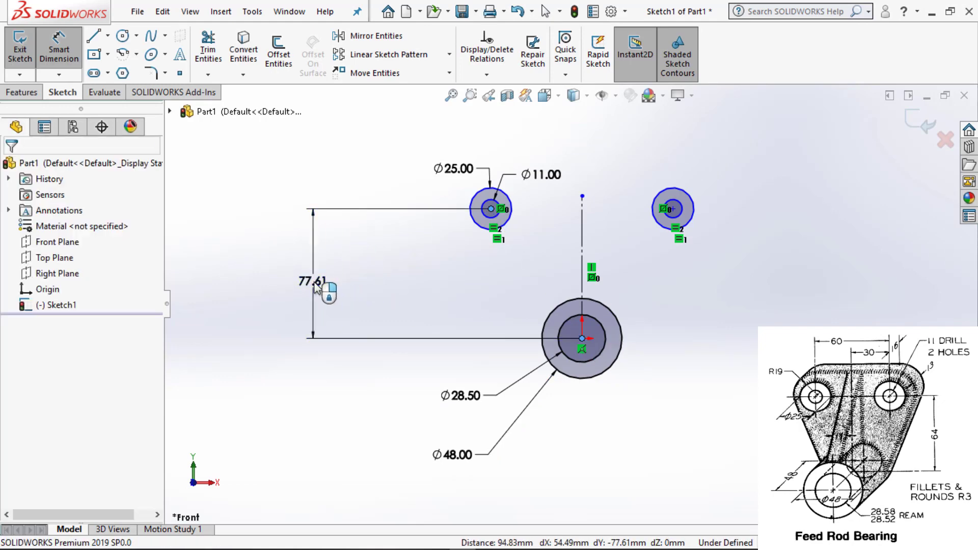
{"action": "key", "text": "Return"}
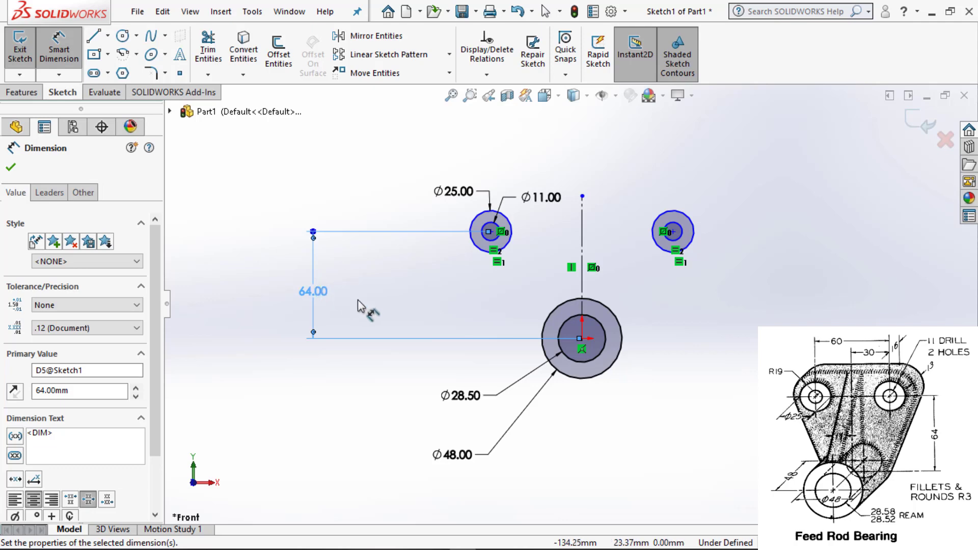
Dimension the horizontal distance between the two upper circle centres as 60 mm.
{"action": "left_click", "coordinate": [490, 231]}
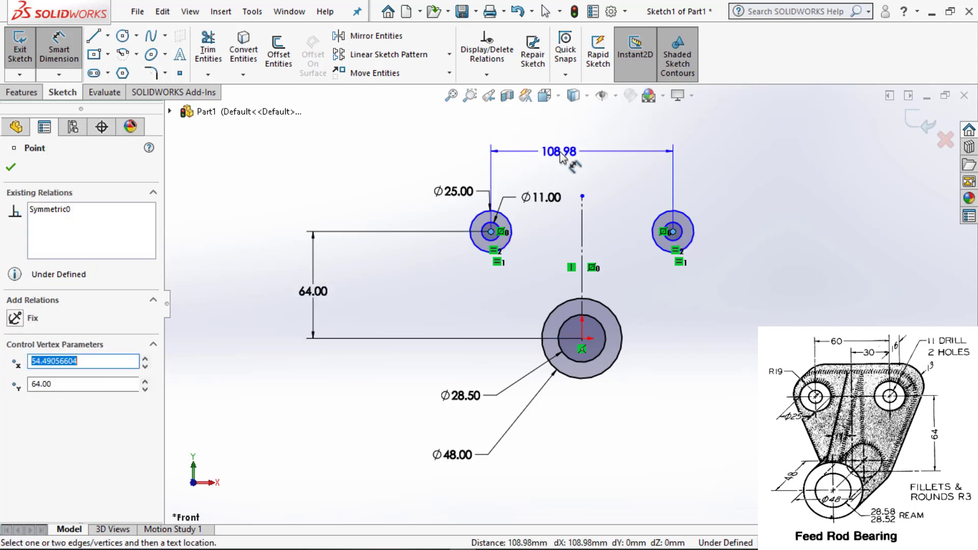
{"action": "left_click", "coordinate": [560, 152]}
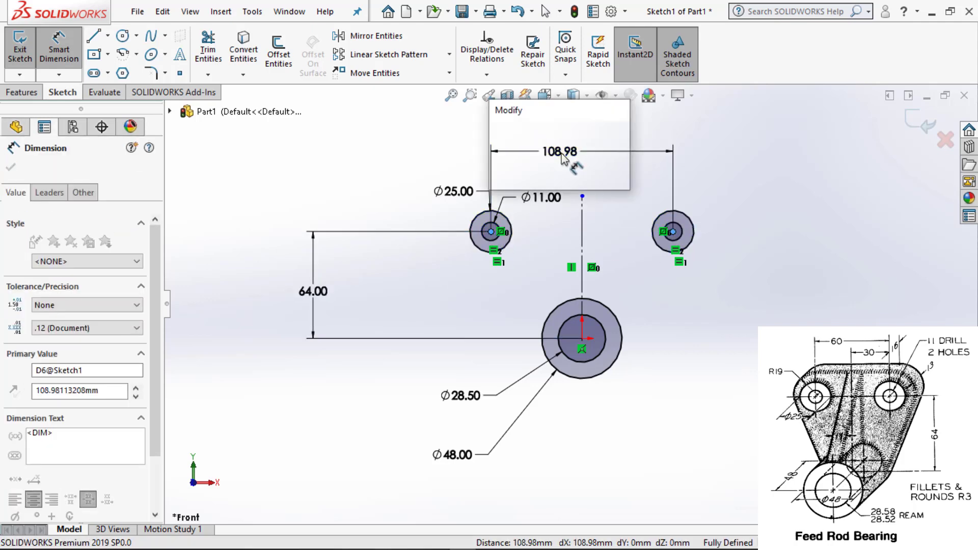
{"action": "type", "text": "60"}
{"action": "key", "text": "Return"}
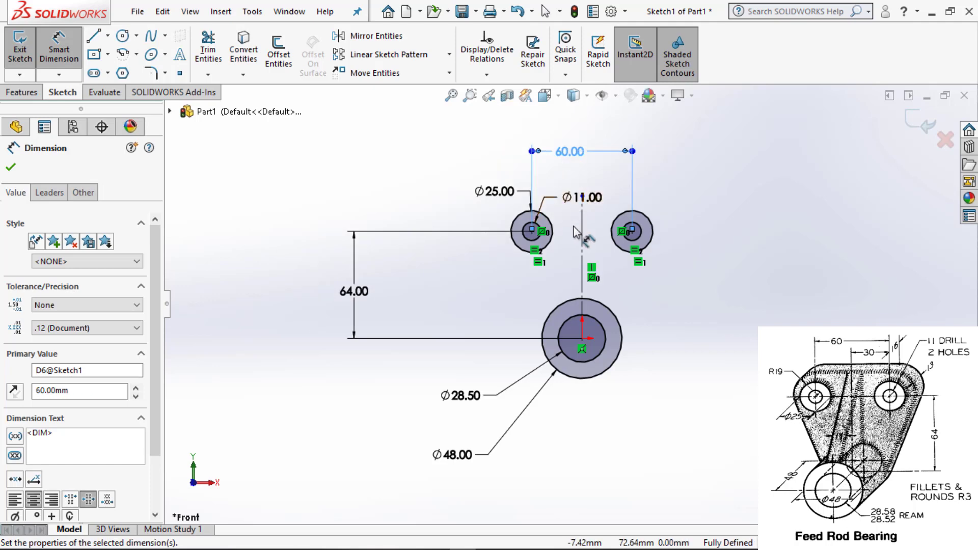
{"action": "key", "text": "Escape"}
{"action": "key", "text": "Escape"}
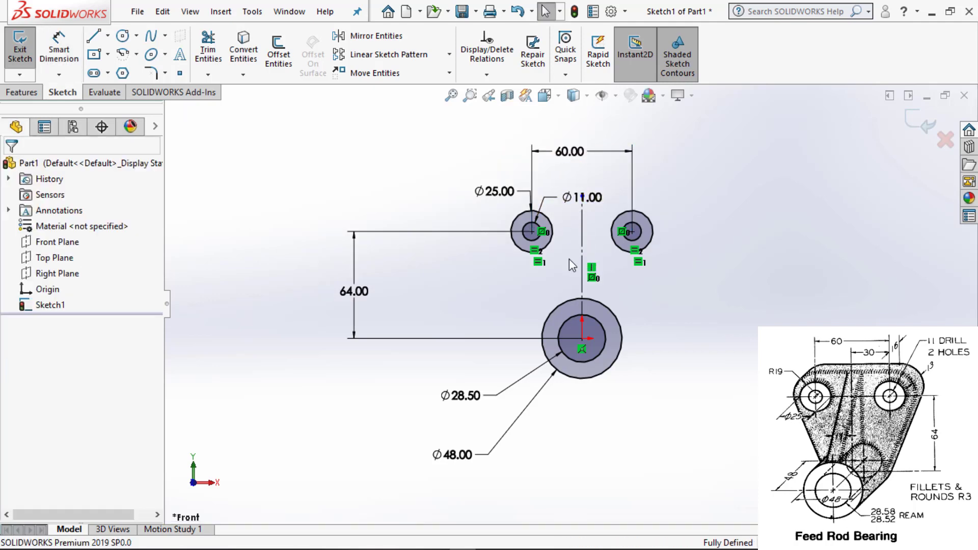
Draw a larger concentric circle with a radius of about 28 mm around each of the two upper circle pairs.
{"action": "right_click_drag", "start_coordinate": [570, 259], "coordinate": [606, 257]}
{"action": "left_click", "coordinate": [632, 232]}
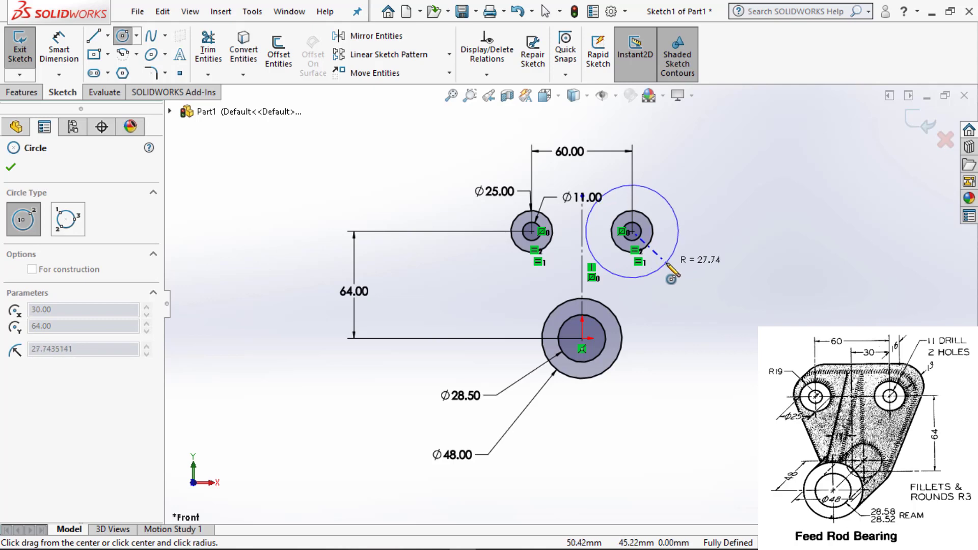
{"action": "left_click", "coordinate": [671, 278]}
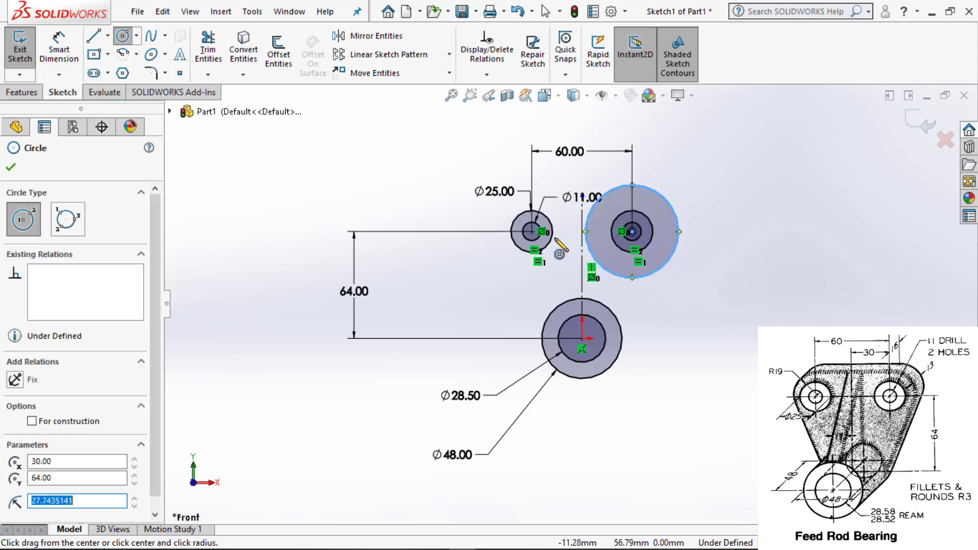
{"action": "left_click", "coordinate": [531, 232]}
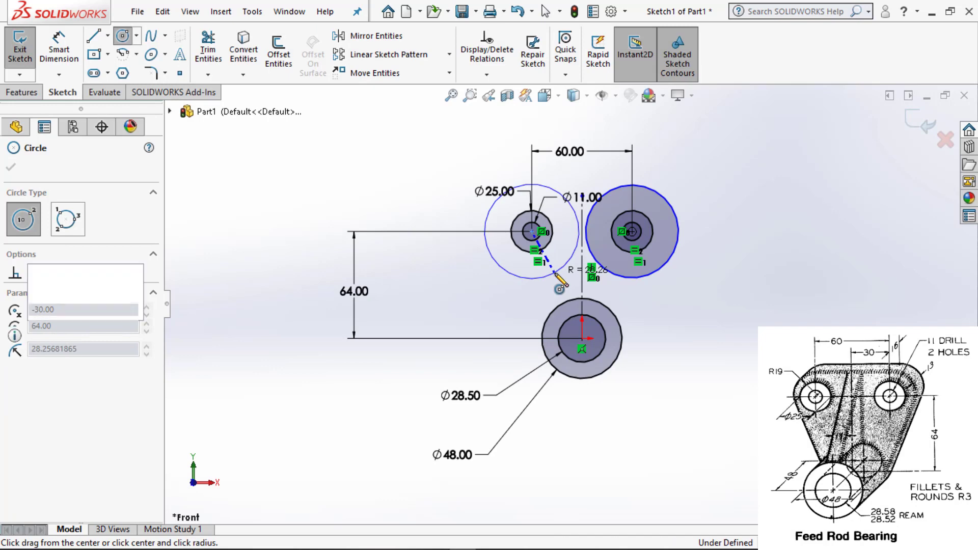
{"action": "left_click", "coordinate": [555, 274]}
Dimension the diameter of the upper-right pair's new outermost circle as 19*2 mm.
{"action": "key", "text": "d"}
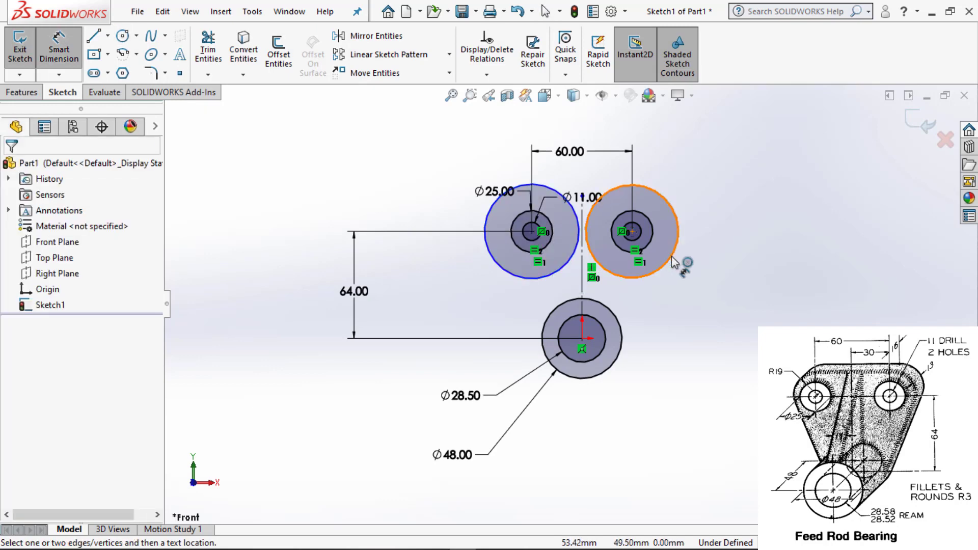
{"action": "left_click", "coordinate": [671, 256]}
{"action": "left_click", "coordinate": [731, 194]}
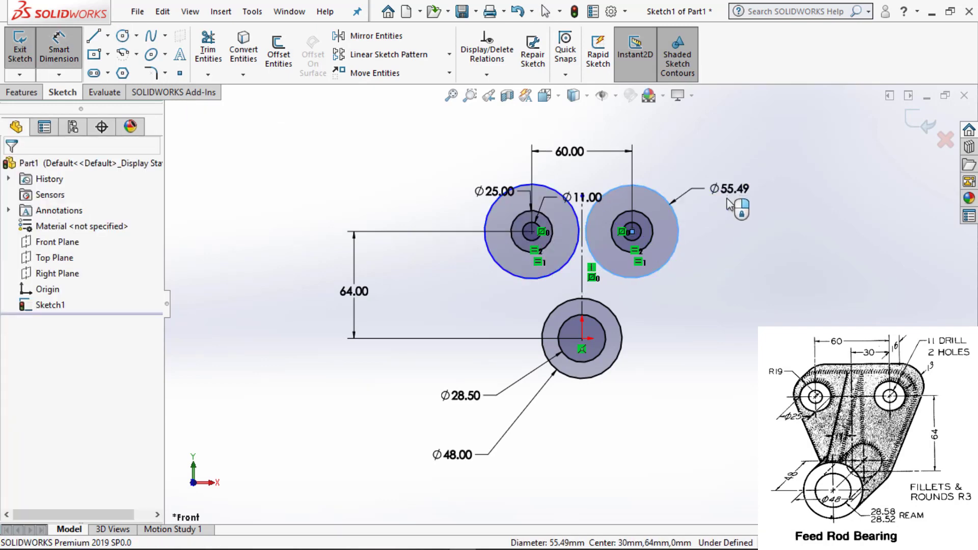
{"action": "type", "text": "1"}
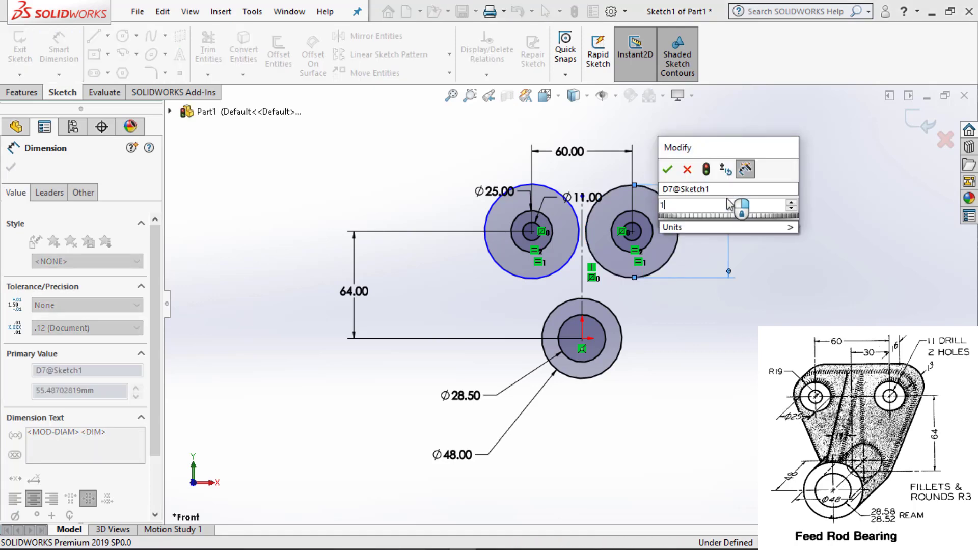
{"action": "type", "text": "9*2"}
{"action": "key", "text": "Return"}
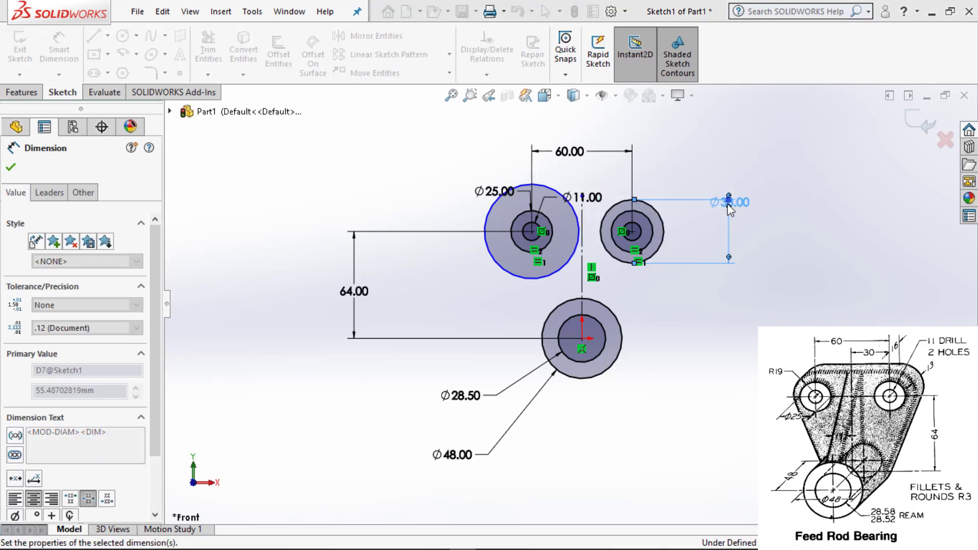
{"action": "key", "text": "Escape"}
Make the outermost circles around the two upper centres equal.
{"action": "left_click", "coordinate": [663, 231]}
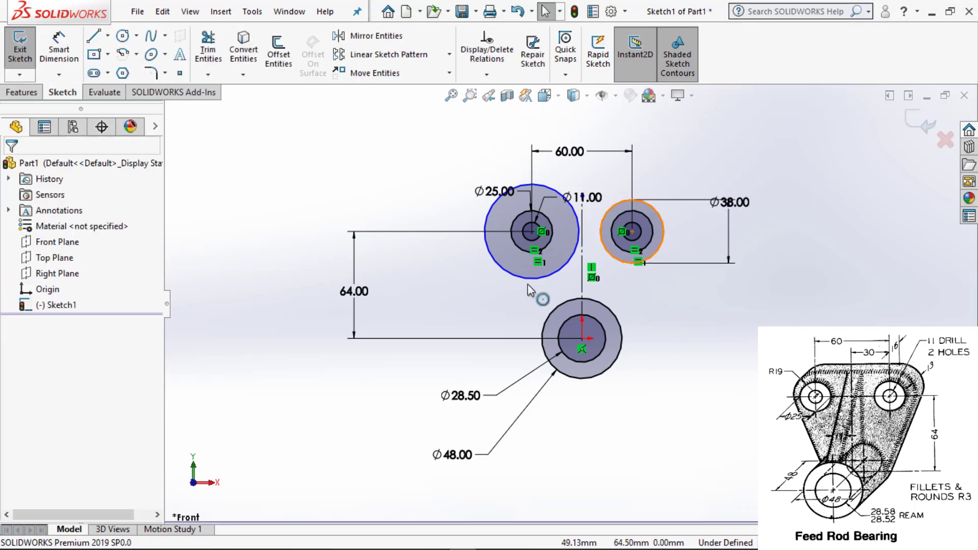
{"action": "left_click", "coordinate": [526, 280]}
{"action": "left_click", "coordinate": [601, 225], "text": "ctrl"}
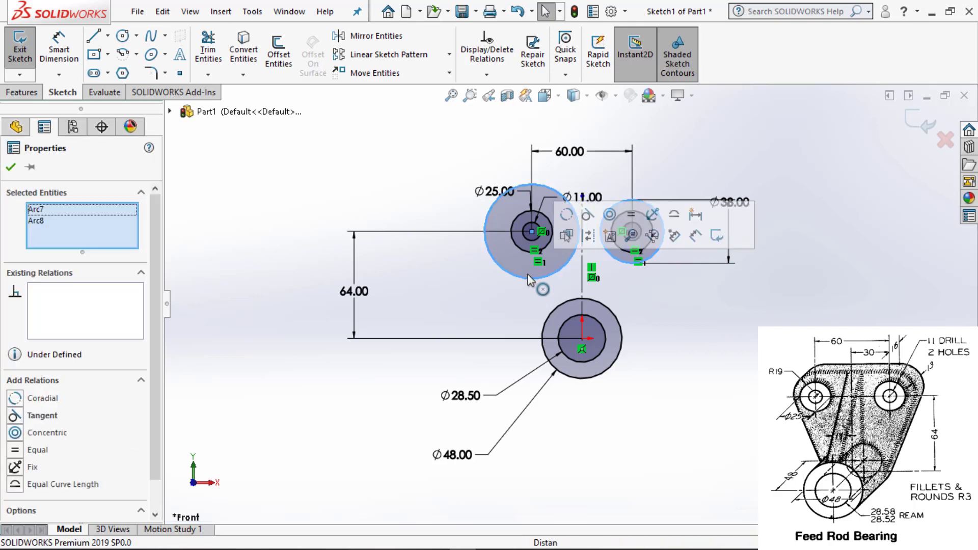
{"action": "left_click", "coordinate": [631, 214]}
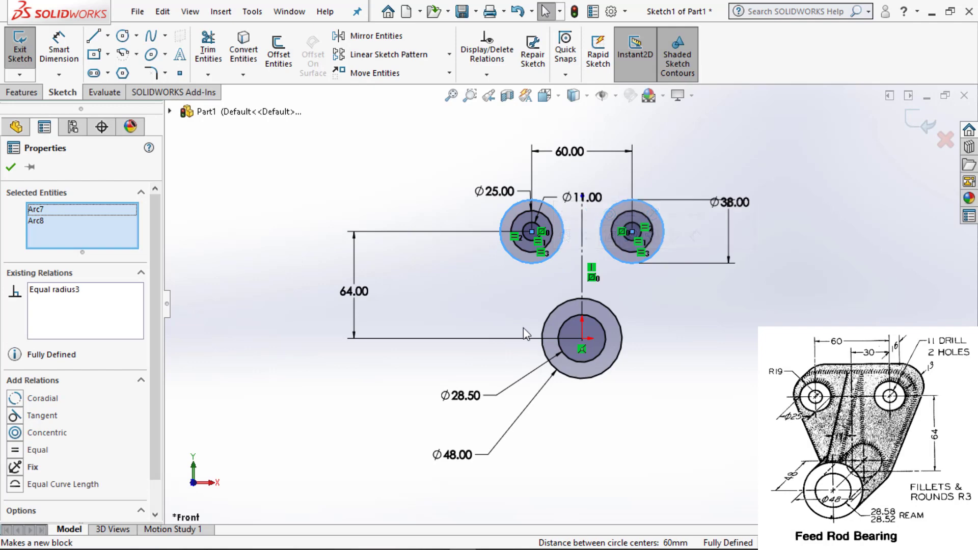
Draw a line about 83 mm long from the lower right of the 48 mm circle, tangent to the upper-right outermost circle.
{"action": "key", "text": "l"}
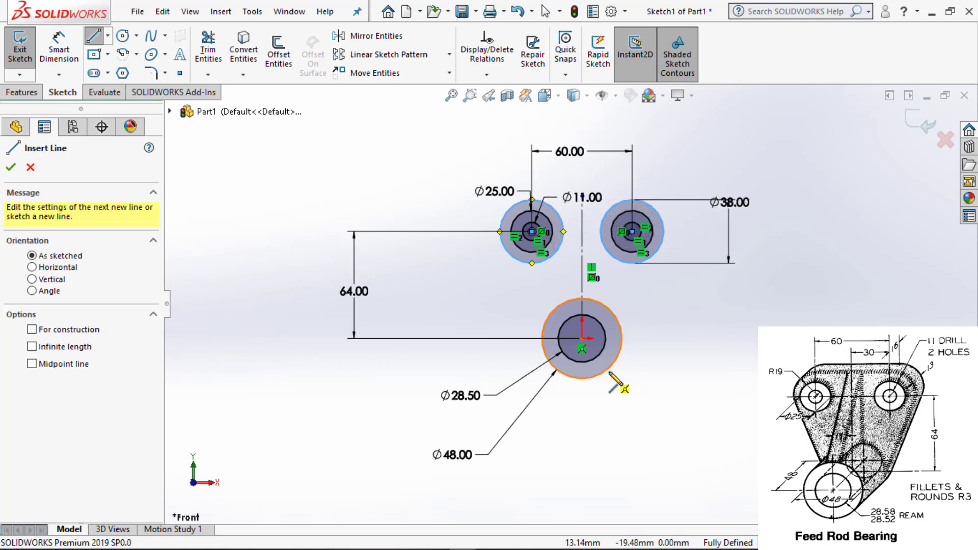
{"action": "left_click", "coordinate": [610, 373]}
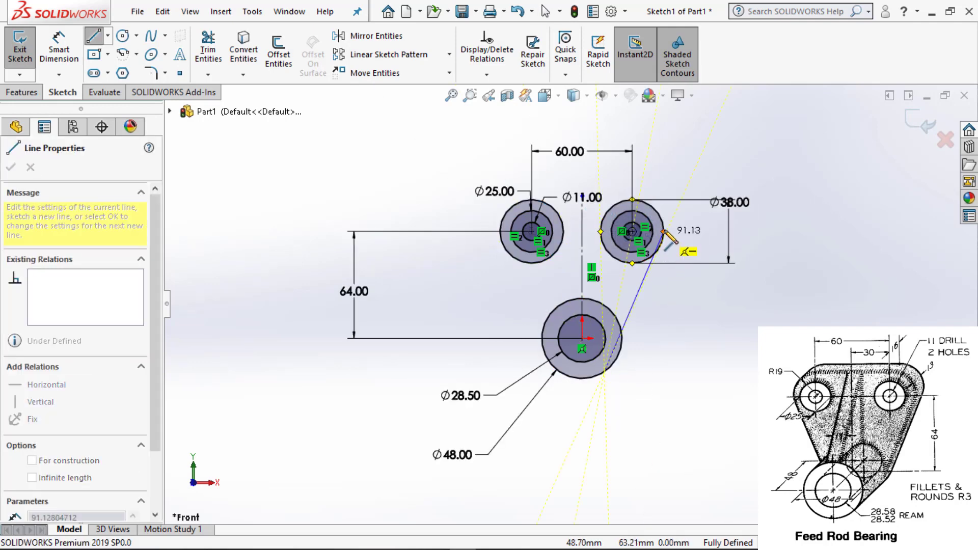
{"action": "left_click", "coordinate": [667, 258]}
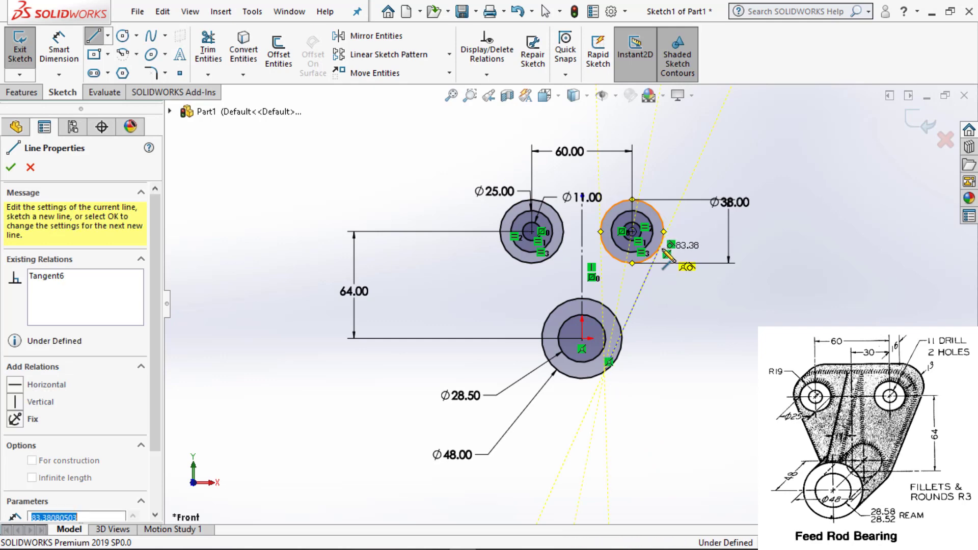
{"action": "key", "text": "Escape"}
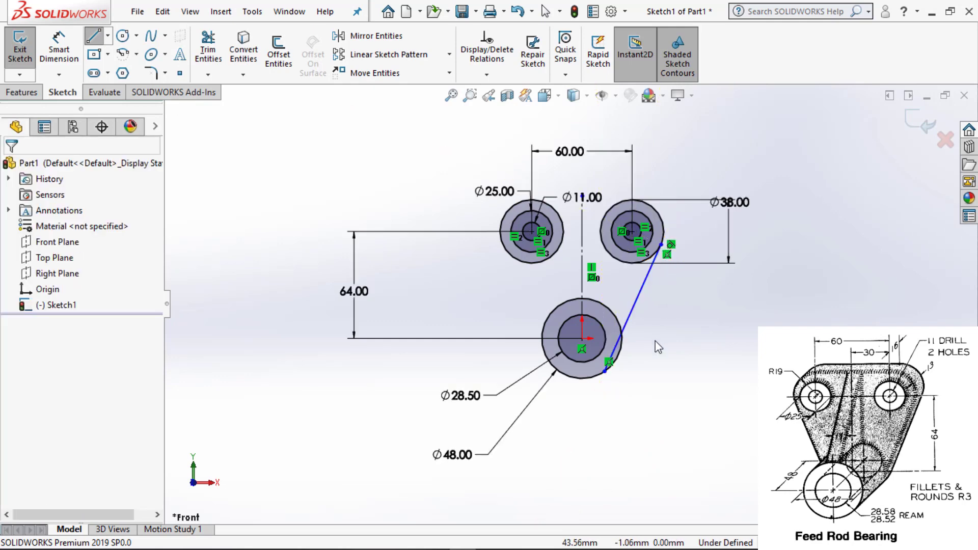
Draw a line about 71 mm long from the lower left of the 48 mm circle, tangent to the upper-left outermost circle.
{"action": "key", "text": "l"}
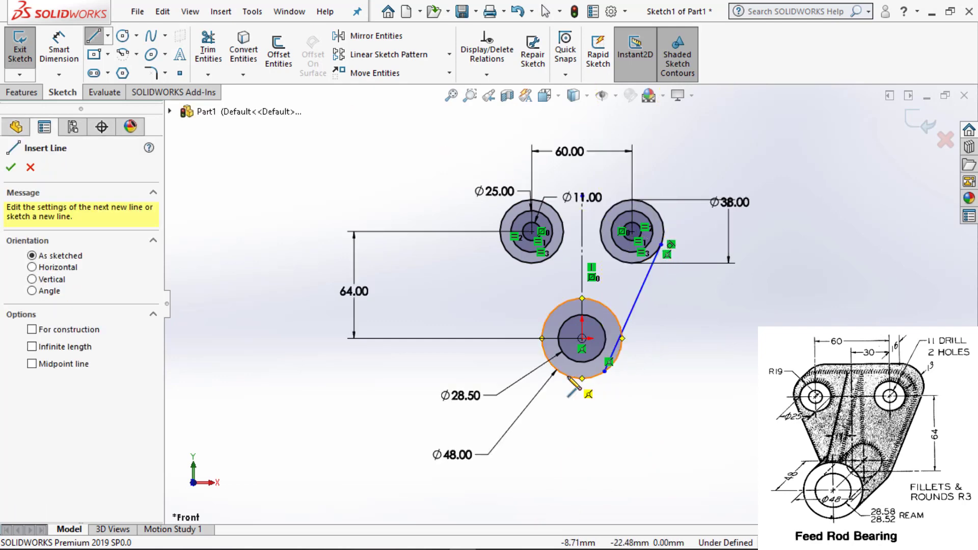
{"action": "left_click", "coordinate": [550, 363]}
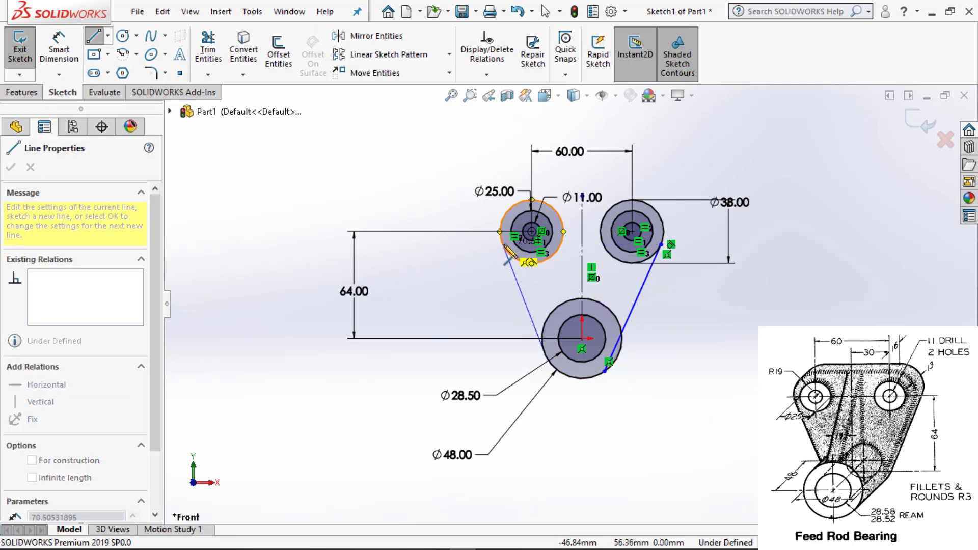
{"action": "left_click", "coordinate": [506, 252]}
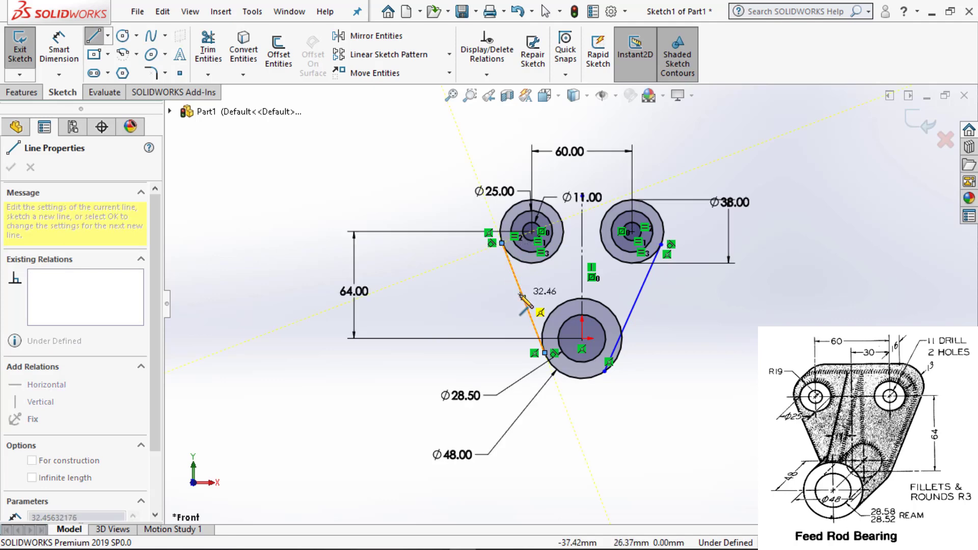
{"action": "key", "text": "Escape"}
{"action": "key", "text": "Escape"}
Make the right-hand side line tangent to the 48 mm circle.
{"action": "left_click", "coordinate": [622, 337]}
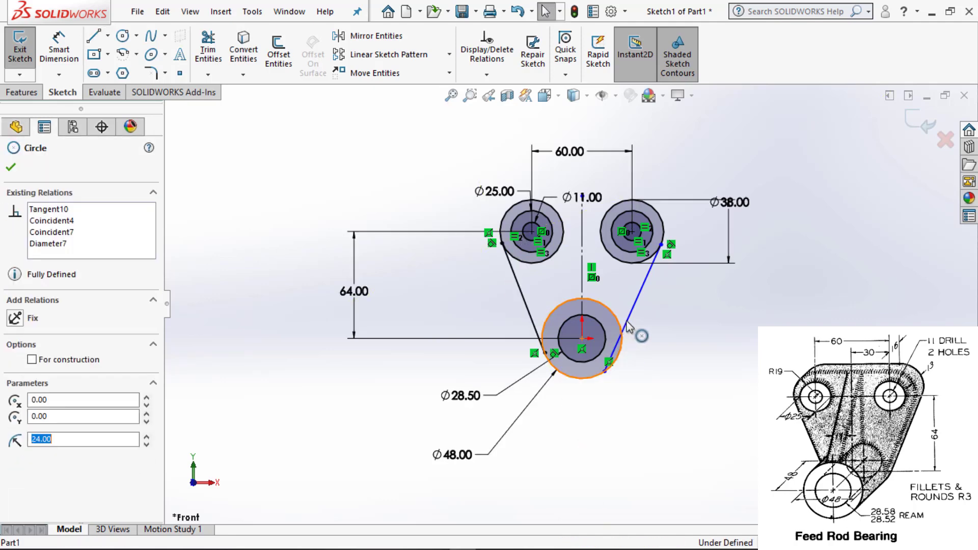
{"action": "left_click", "coordinate": [625, 324]}
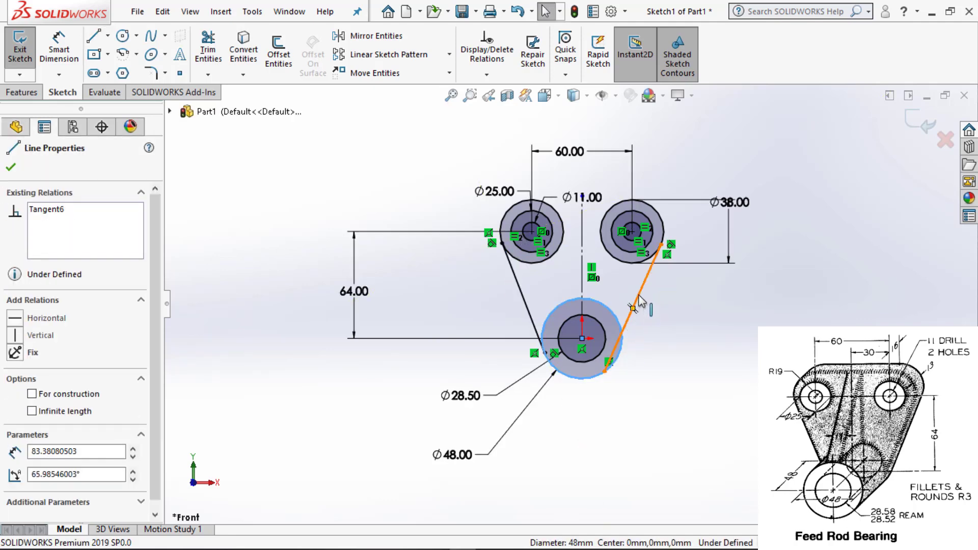
{"action": "left_click", "coordinate": [621, 333], "text": "ctrl"}
{"action": "left_click", "coordinate": [673, 256]}
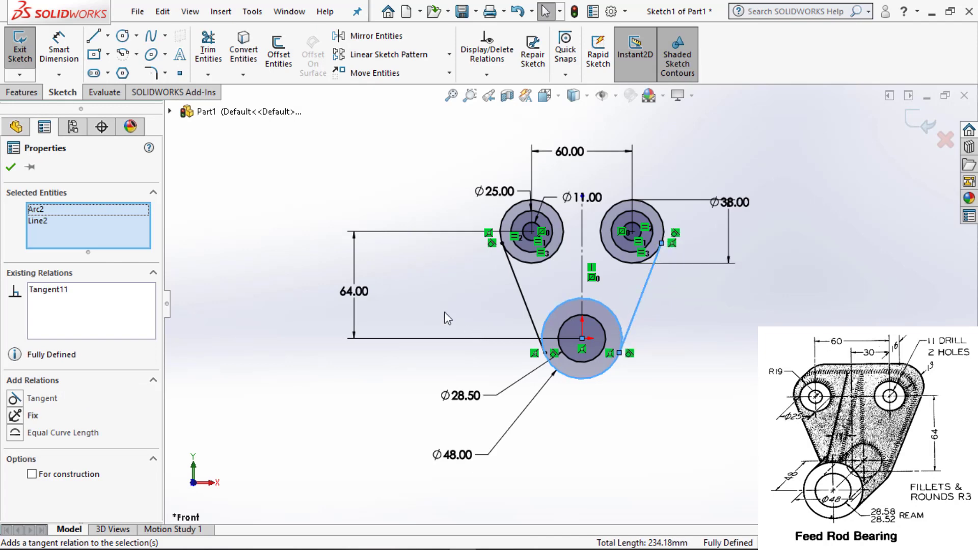
Draw a 60 mm horizontal line joining the topmost points of the two upper outermost circles, tangent to both.
{"action": "key", "text": "l"}
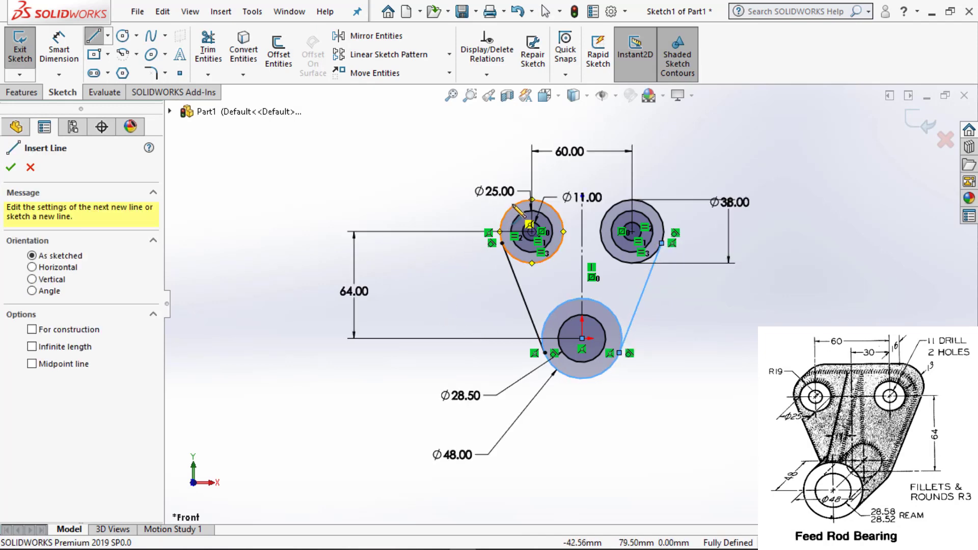
{"action": "left_click", "coordinate": [532, 200]}
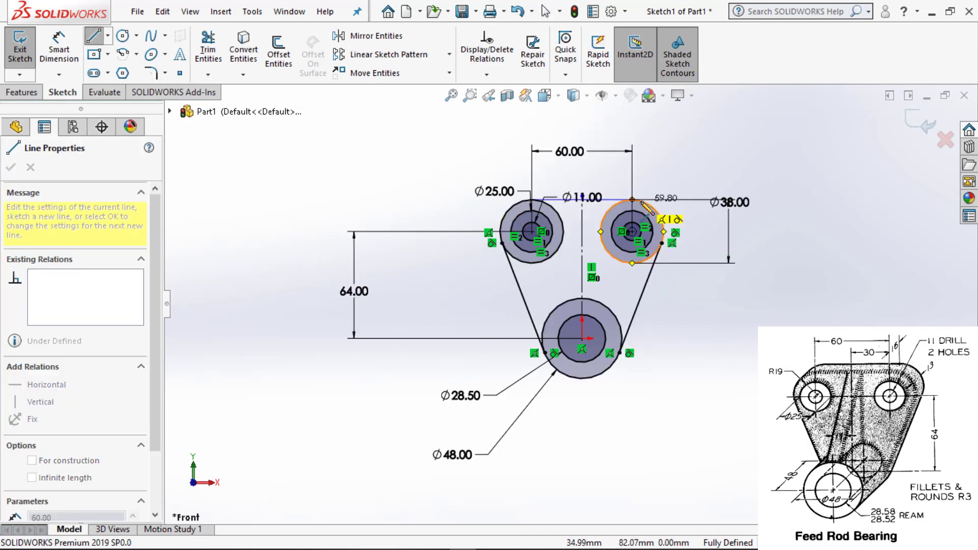
{"action": "left_click", "coordinate": [642, 200]}
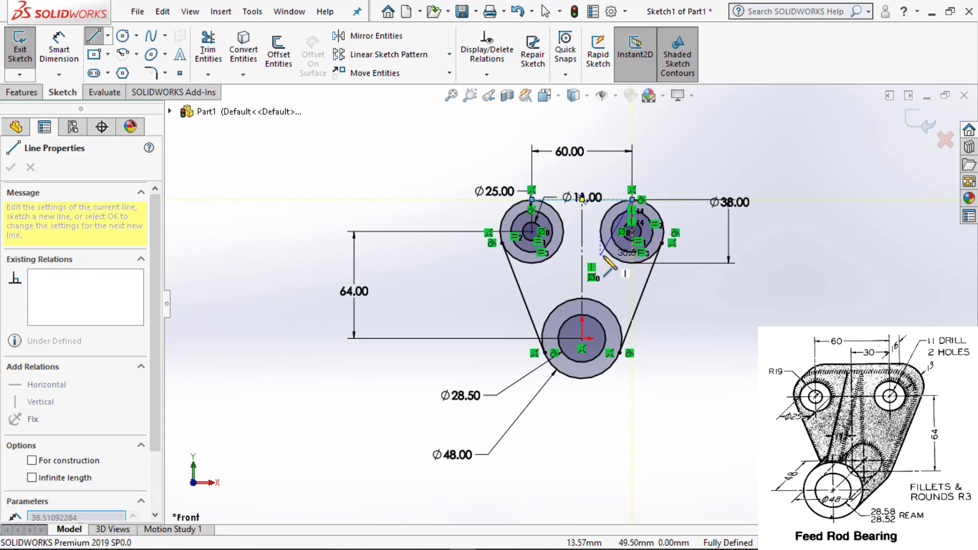
{"action": "key", "text": "Escape"}
{"action": "key", "text": "Escape"}
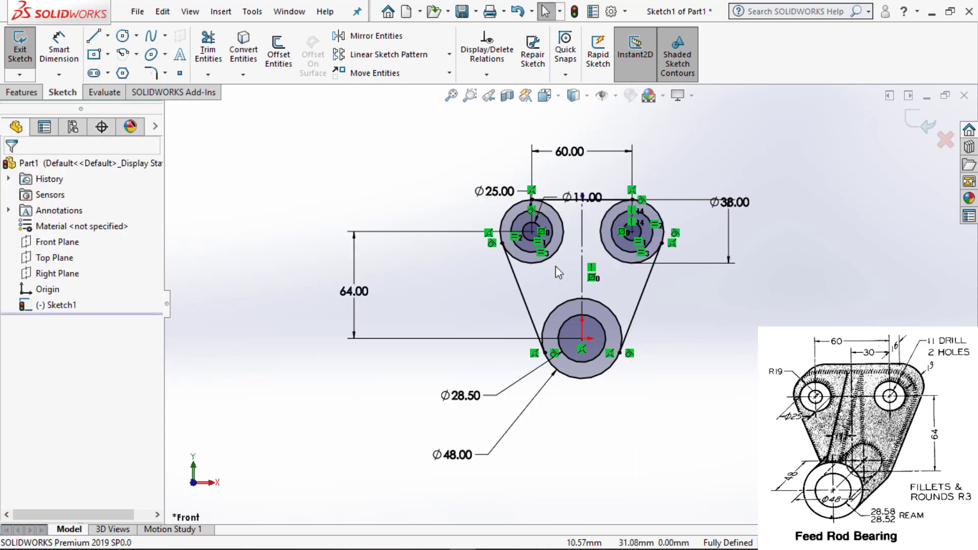
Trim away the inner arcs of the two upper 38 mm circles, keeping only the rounded outer corners of the web outline.
{"action": "scroll", "coordinate": [550, 283], "scroll_direction": "down", "scroll_amount": 2}
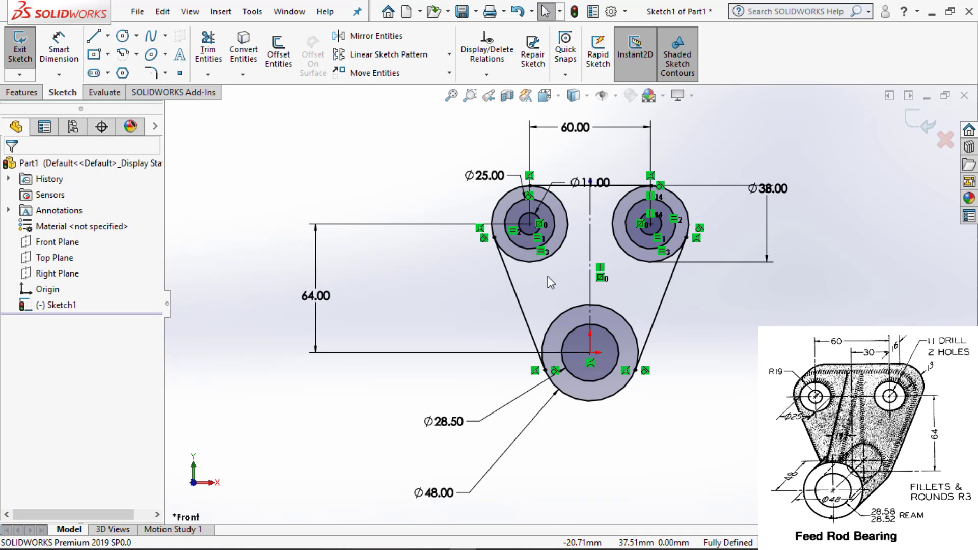
{"action": "key", "text": "t"}
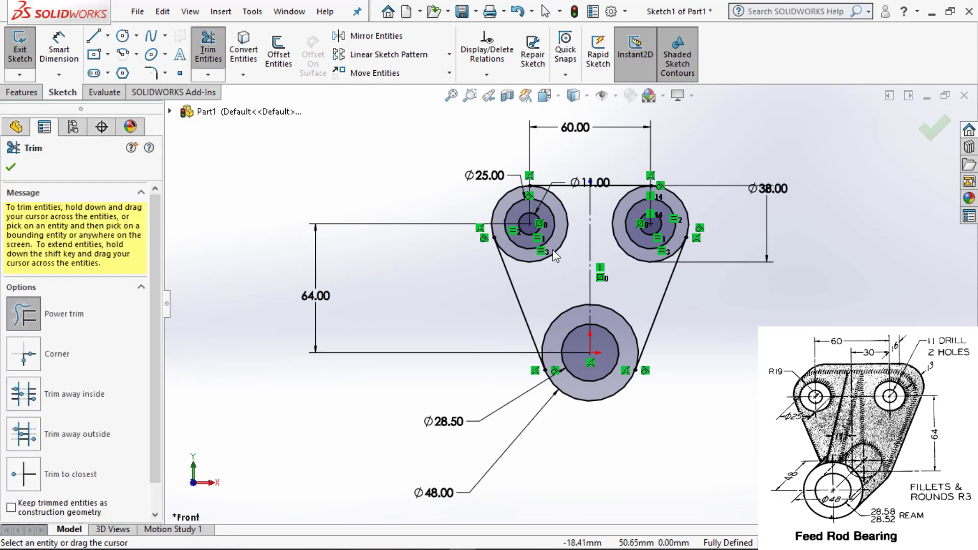
{"action": "left_click_drag", "start_coordinate": [555, 256], "coordinate": [553, 254]}
{"action": "left_click_drag", "start_coordinate": [637, 256], "coordinate": [640, 278]}
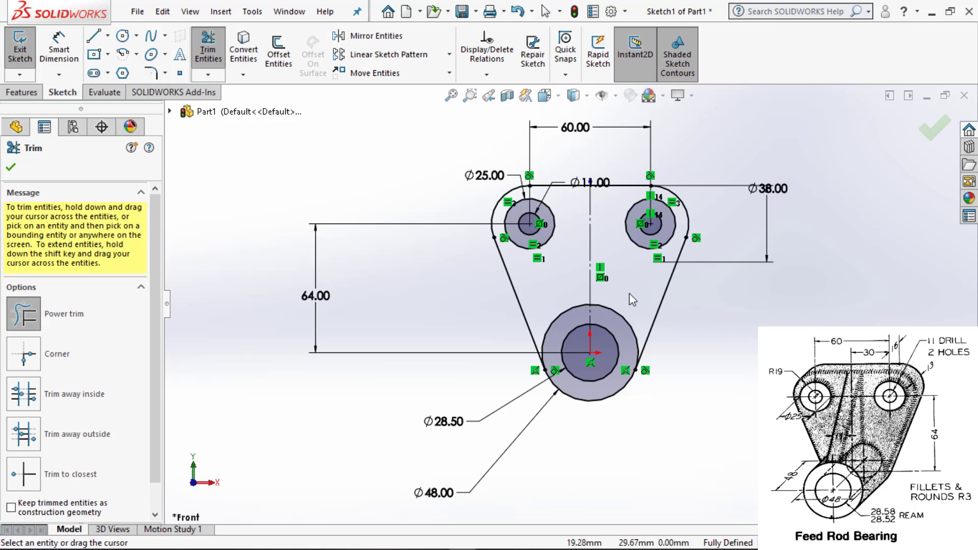
{"action": "key", "text": "Escape"}
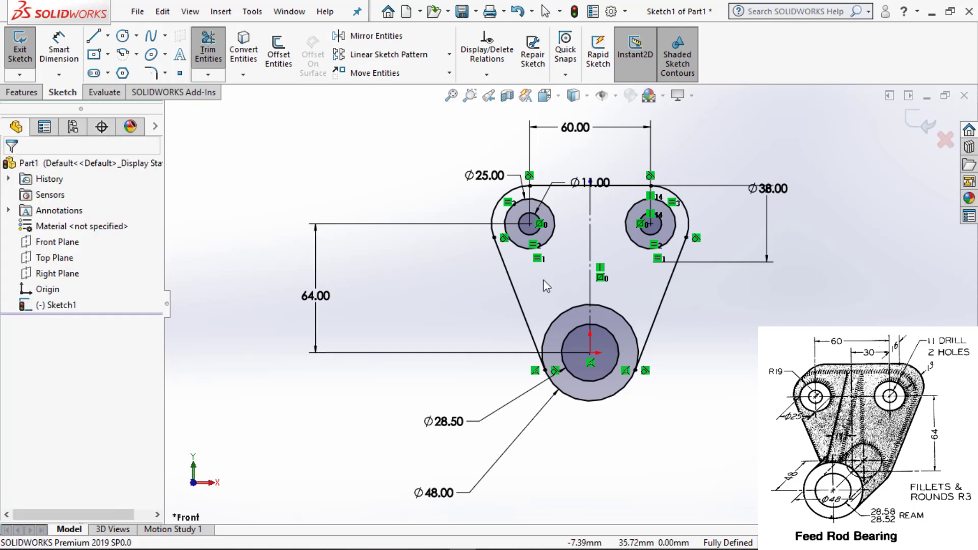
Close the sketch and extrude both web regions around the bosses 13 mm with a blind depth from the sketch plane.
{"action": "key", "text": "f"}
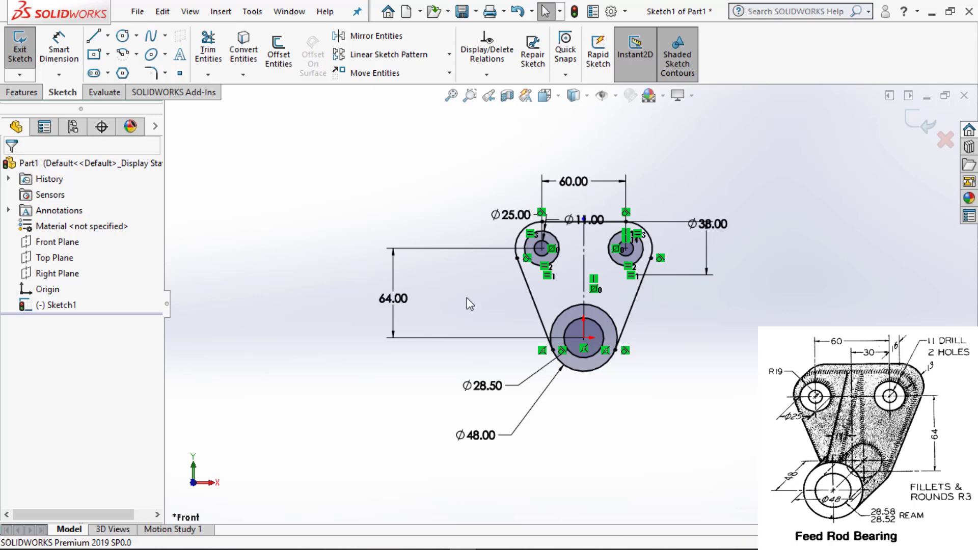
{"action": "key", "text": "ctrl+b"}
{"action": "middle_click_drag", "start_coordinate": [466, 297], "coordinate": [431, 310]}
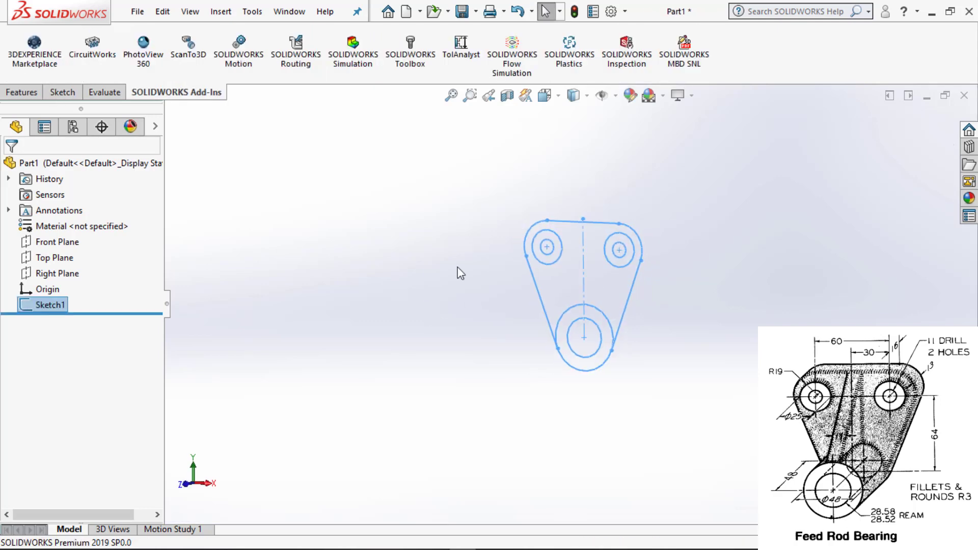
{"action": "left_click", "coordinate": [33, 93]}
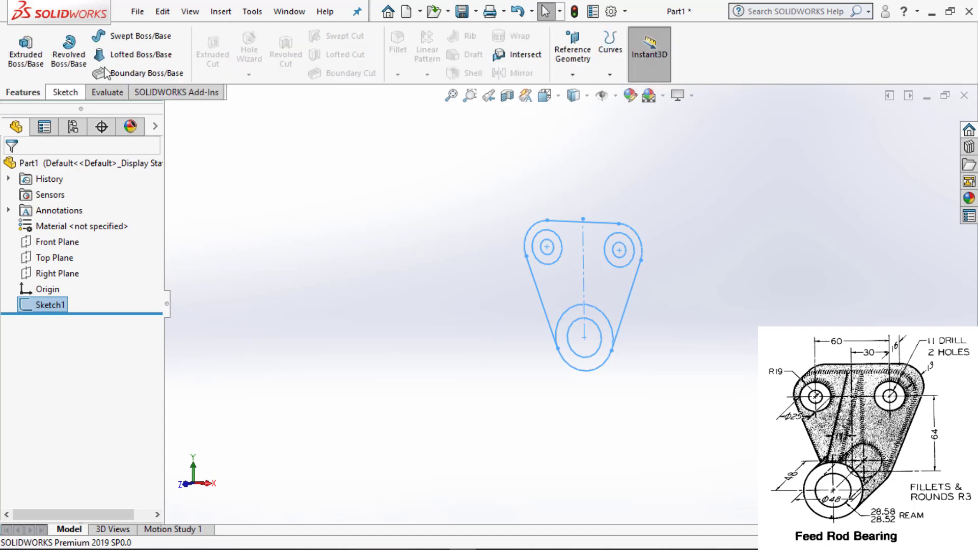
{"action": "left_click", "coordinate": [35, 51]}
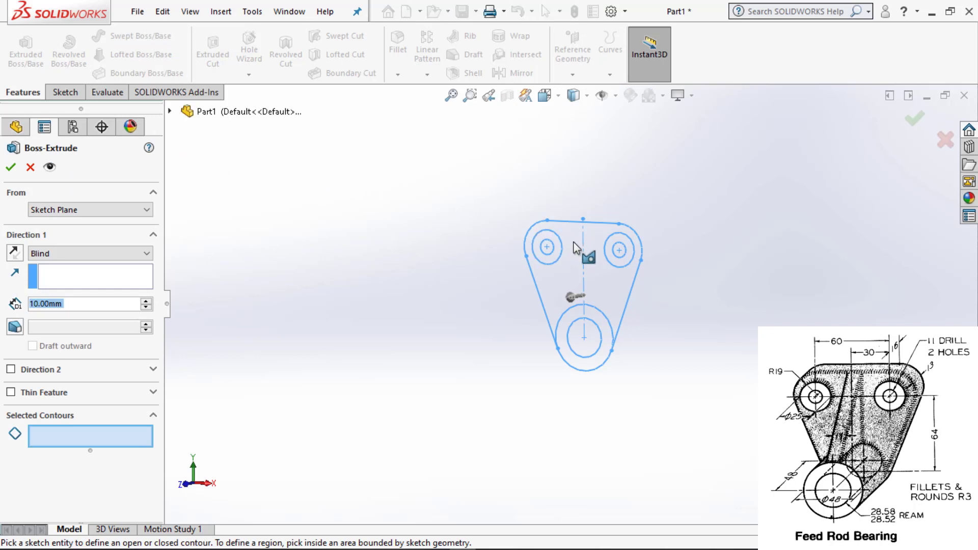
{"action": "left_click", "coordinate": [595, 247]}
{"action": "left_click", "coordinate": [574, 255]}
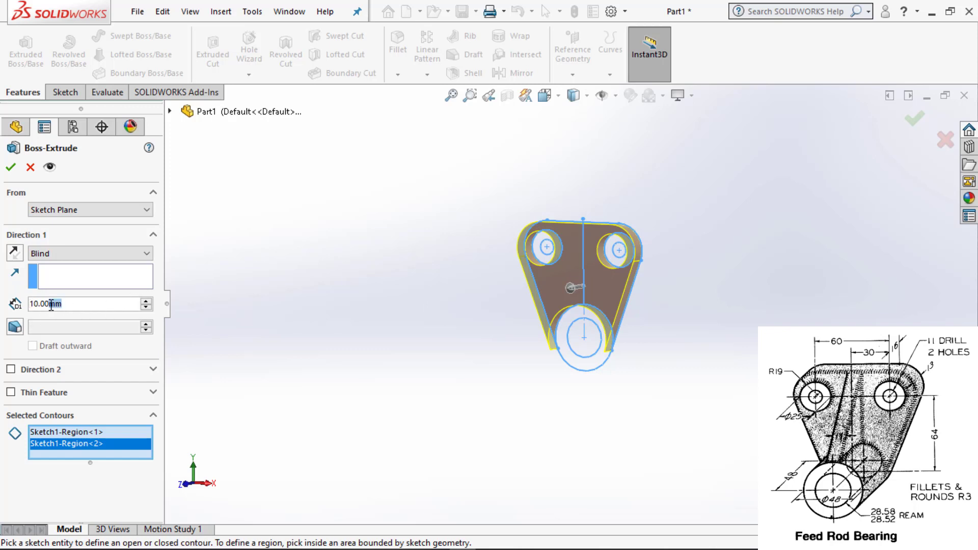
{"action": "type", "text": "13"}
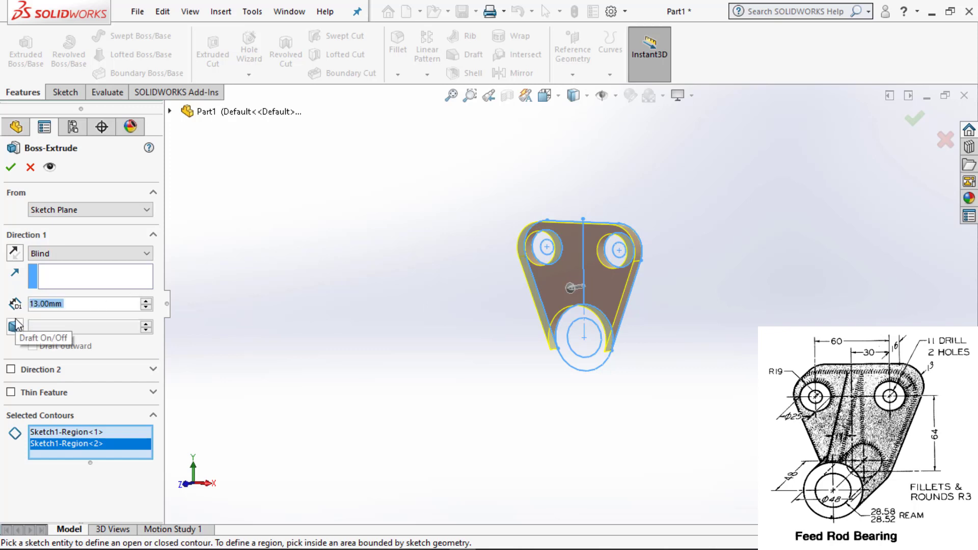
{"action": "key", "text": "Return"}
{"action": "left_click", "coordinate": [12, 168]}
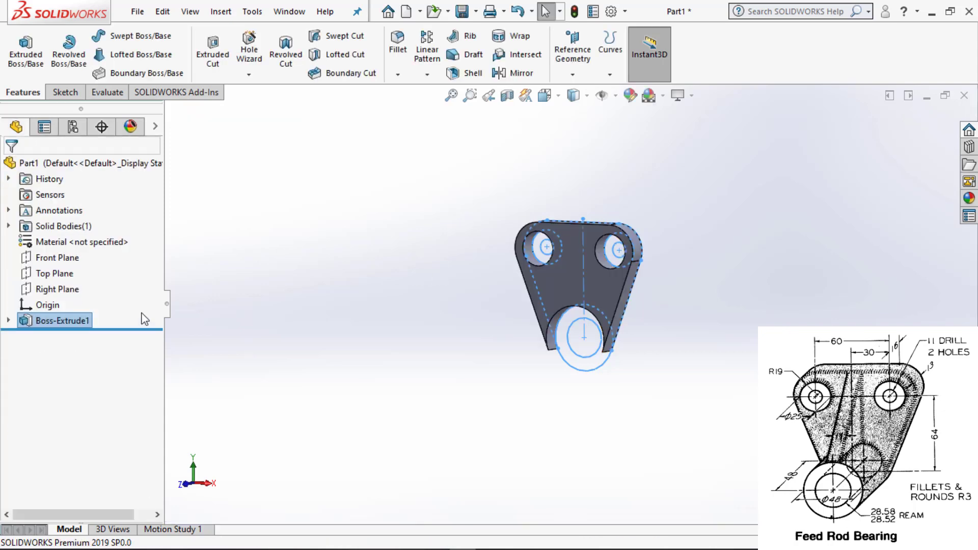
Reuse the web's sketch to extrude the ring between the 28.5 mm and 48 mm circles to a blind depth of 48 mm.
{"action": "left_click", "coordinate": [8, 320]}
{"action": "left_click", "coordinate": [45, 338]}
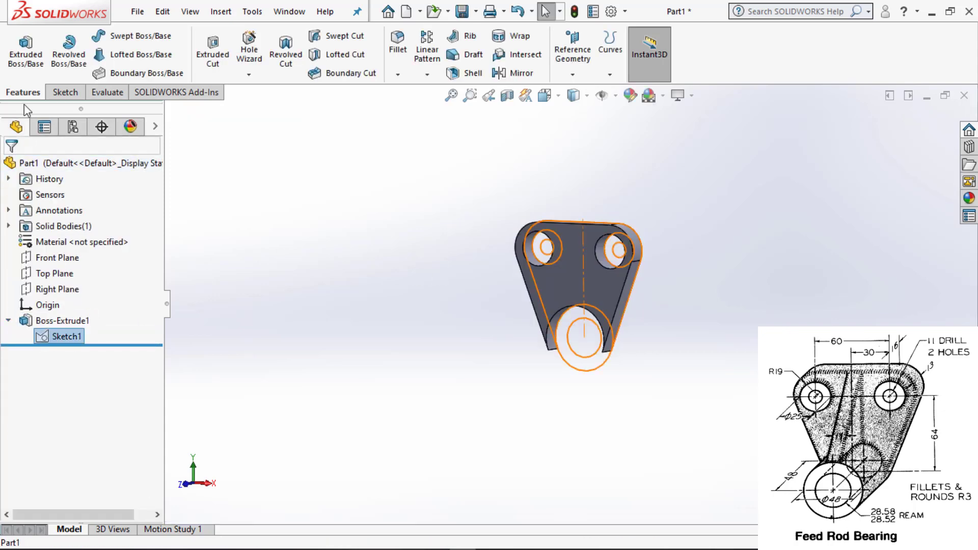
{"action": "left_click", "coordinate": [26, 51]}
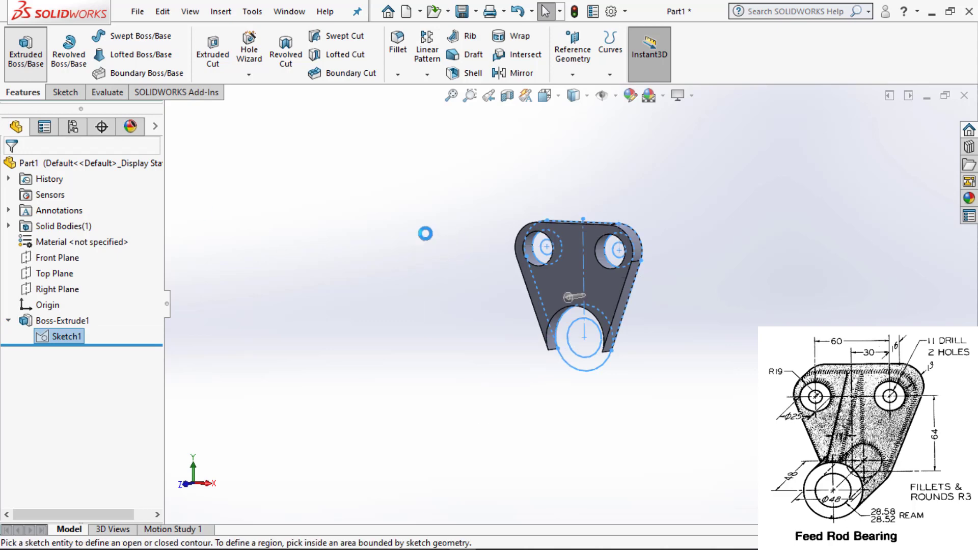
{"action": "left_click", "coordinate": [574, 360]}
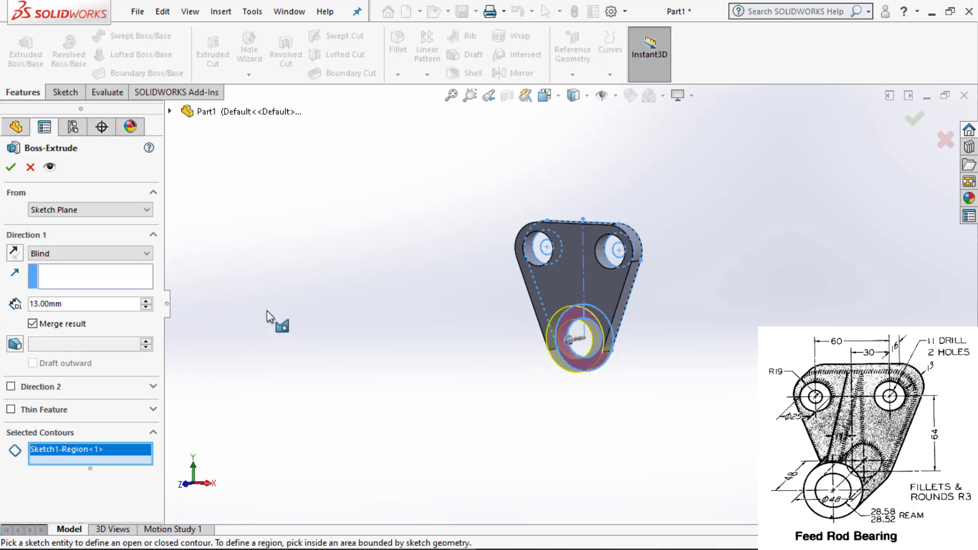
{"action": "type", "text": "4"}
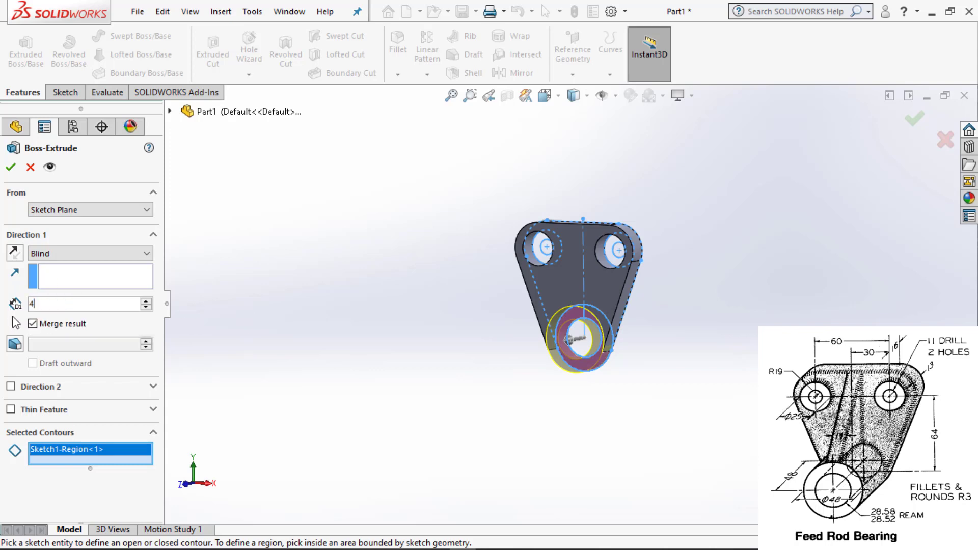
{"action": "type", "text": "8"}
{"action": "key", "text": "Return"}
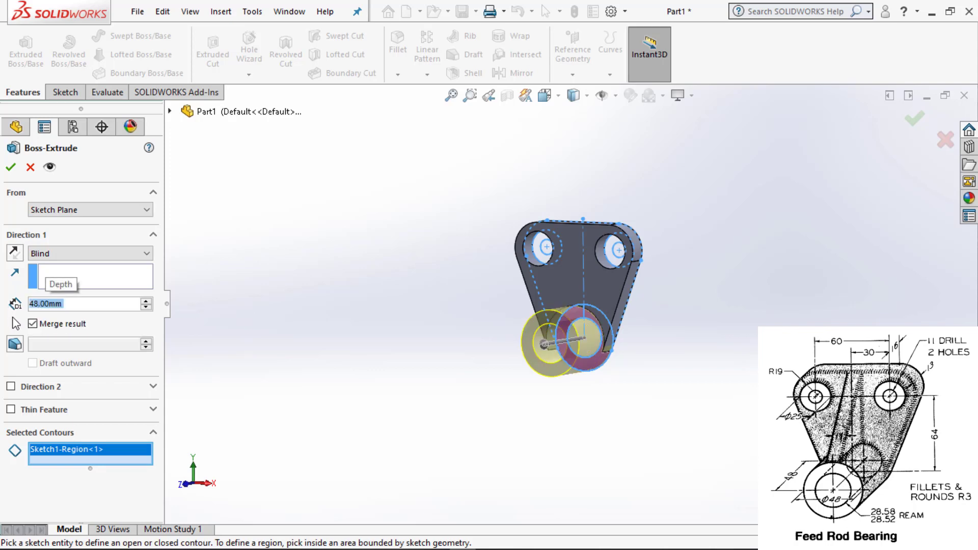
{"action": "left_click", "coordinate": [11, 167]}
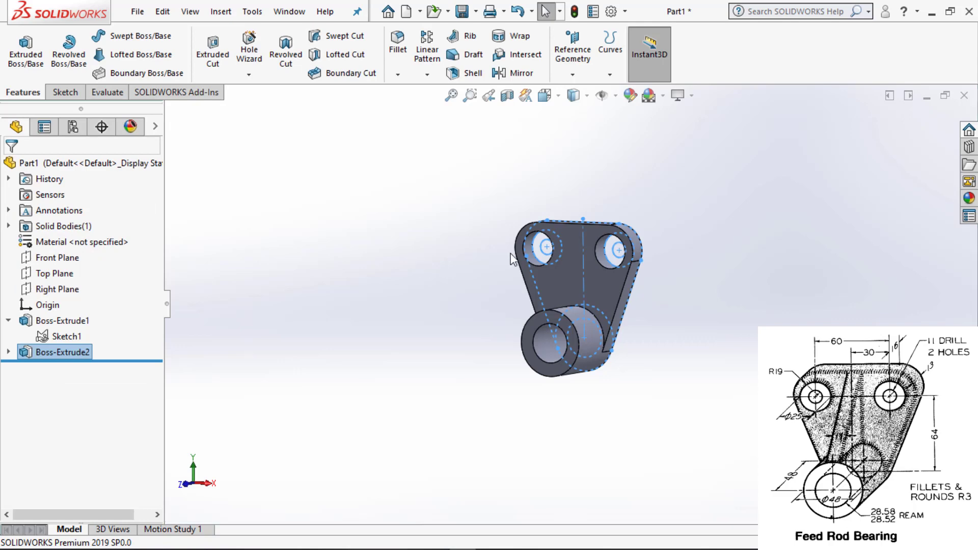
Reuse the same sketch to extrude the two upper rings between the 11 mm and 25 mm circles to a blind depth of 16 mm.
{"action": "left_click", "coordinate": [59, 336]}
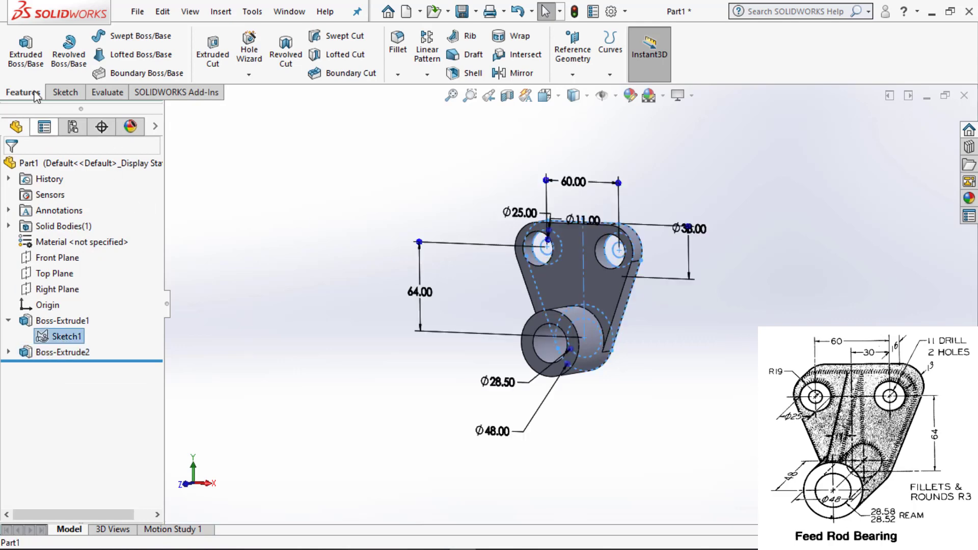
{"action": "left_click", "coordinate": [26, 51]}
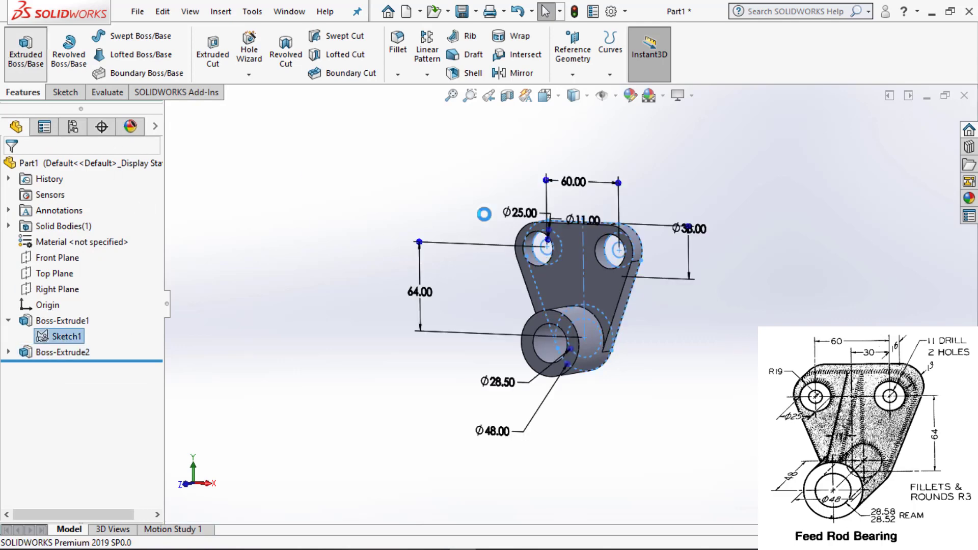
{"action": "left_click", "coordinate": [544, 252]}
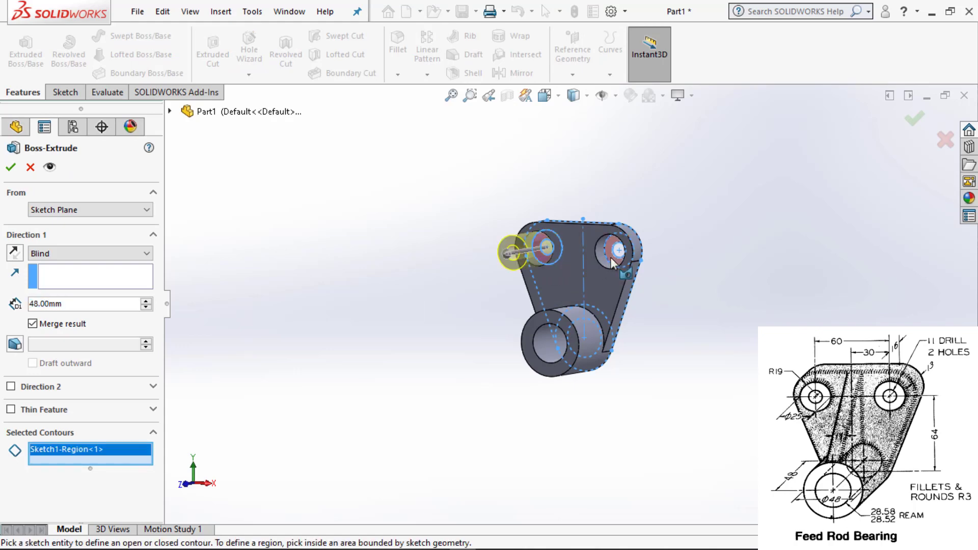
{"action": "left_click", "coordinate": [613, 261]}
{"action": "left_click", "coordinate": [77, 304]}
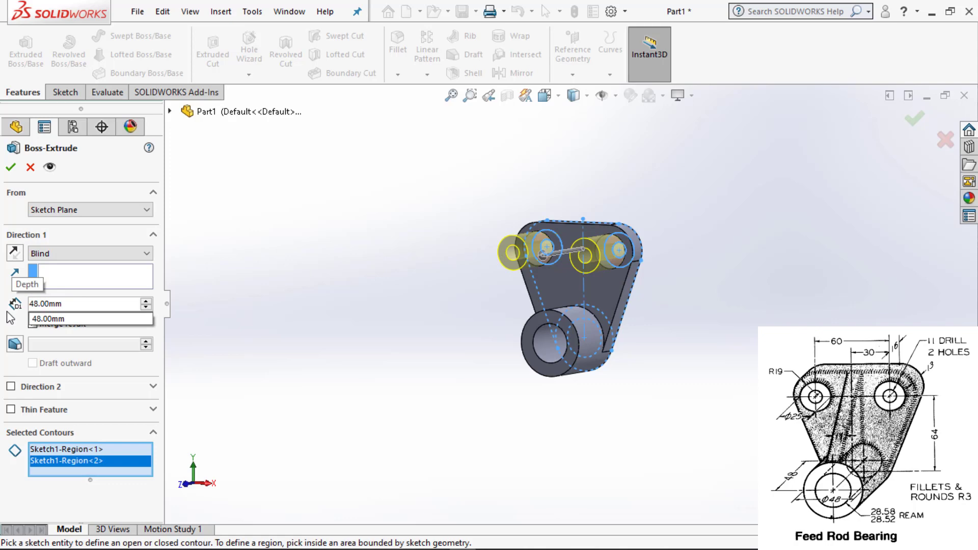
{"action": "type", "text": "1"}
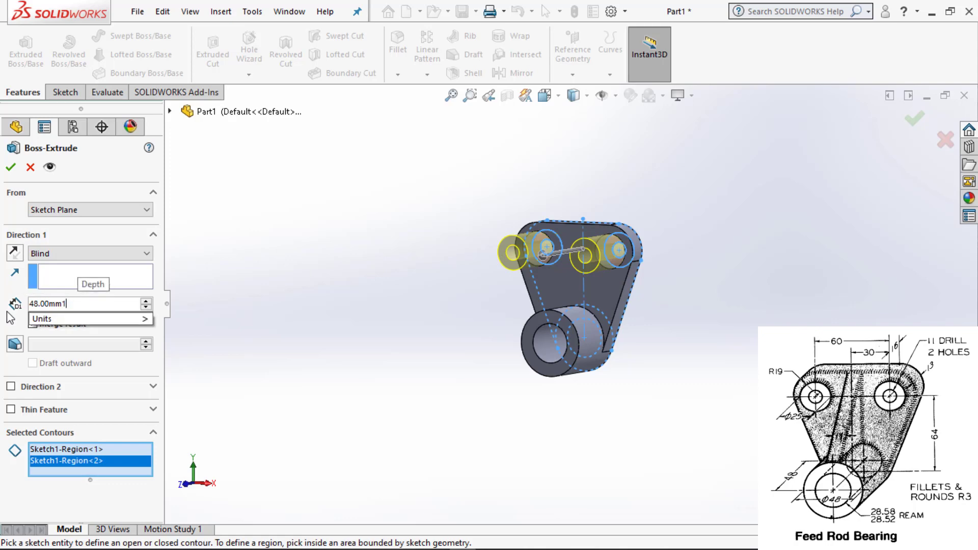
{"action": "key", "text": "BackSpace"}
{"action": "key", "text": "BackSpace"}
{"action": "key", "text": "BackSpace"}
{"action": "key", "text": "BackSpace"}
{"action": "key", "text": "BackSpace"}
{"action": "key", "text": "BackSpace"}
{"action": "key", "text": "BackSpace"}
{"action": "key", "text": "BackSpace"}
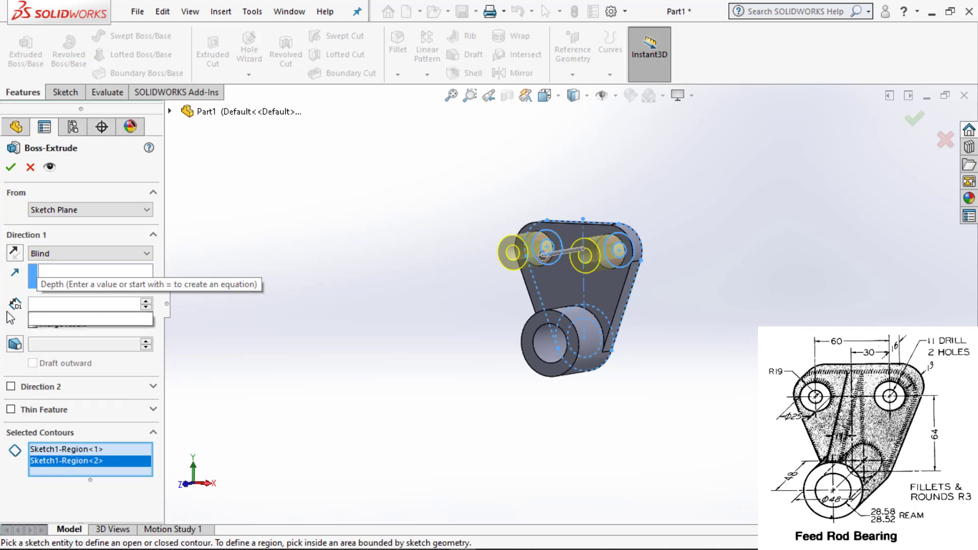
{"action": "type", "text": "16"}
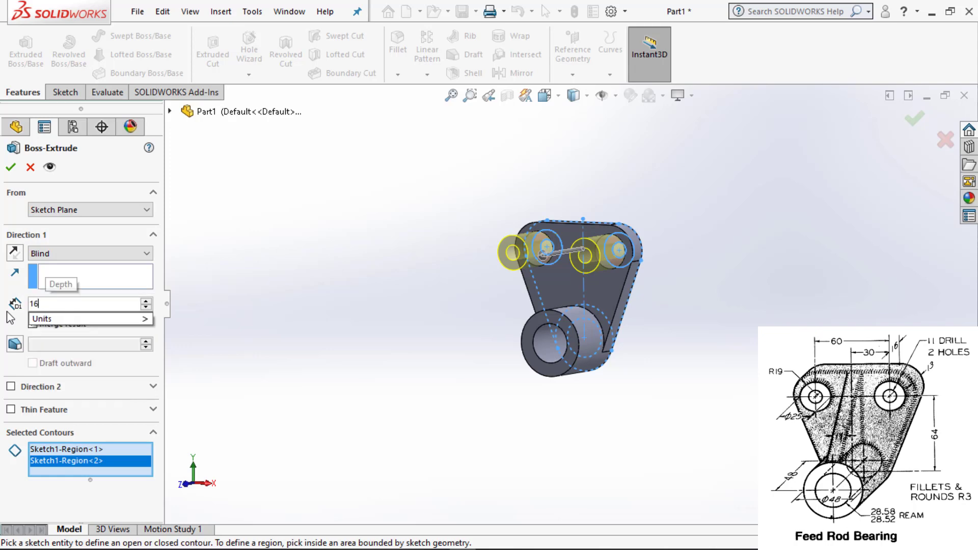
{"action": "key", "text": "Return"}
{"action": "left_click", "coordinate": [10, 167]}
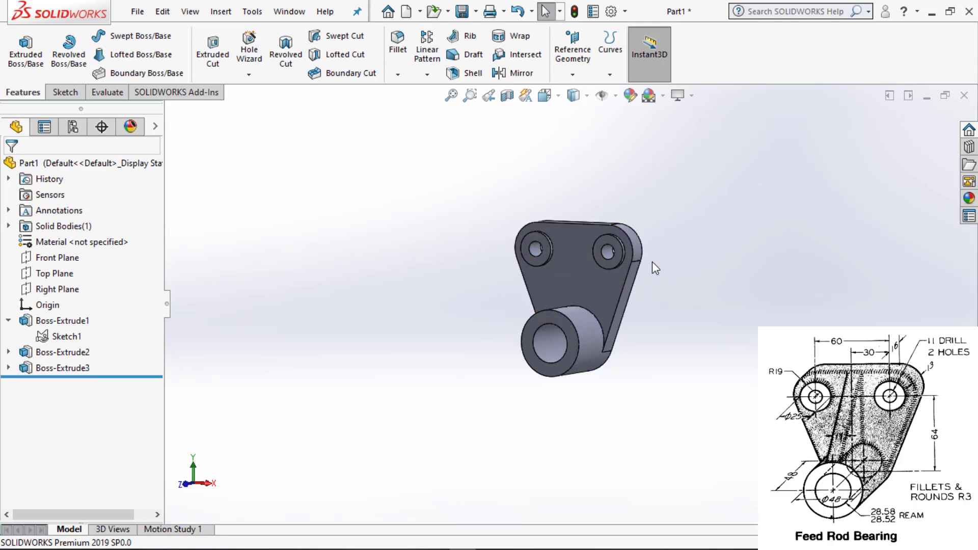
Fillet the base edges of the two small bosses and the large boss and the web's front outline with a 3 mm radius.
{"action": "scroll", "coordinate": [653, 261], "scroll_direction": "down", "scroll_amount": 3}
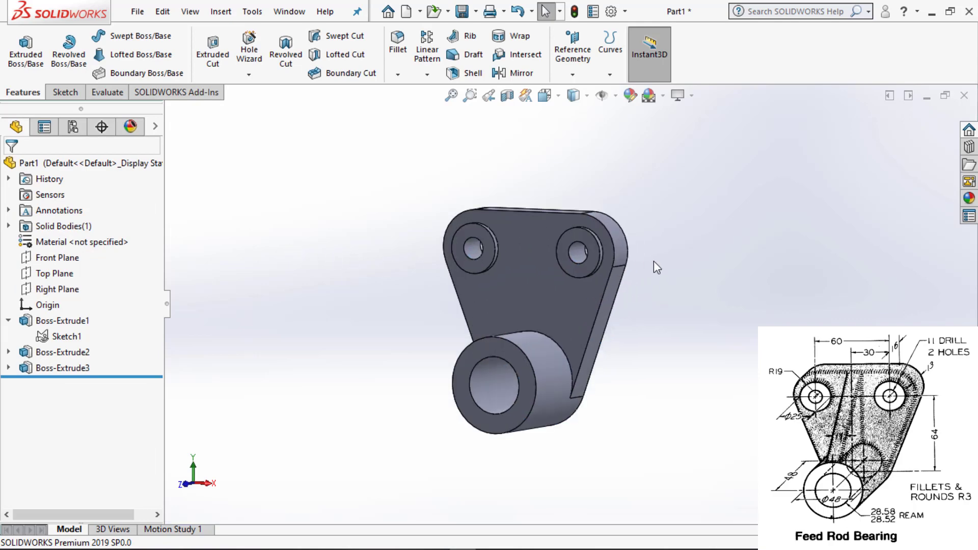
{"action": "left_click", "coordinate": [603, 243]}
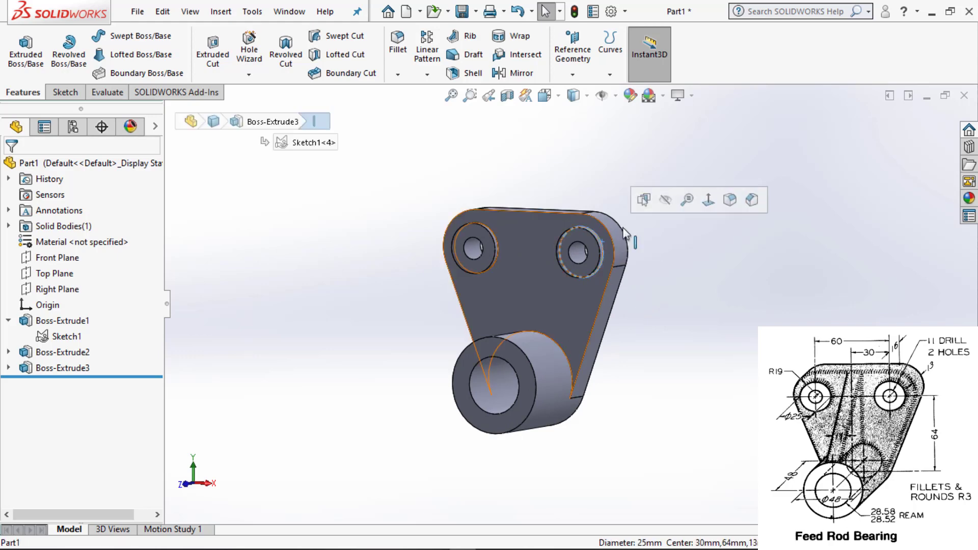
{"action": "left_click", "coordinate": [497, 244]}
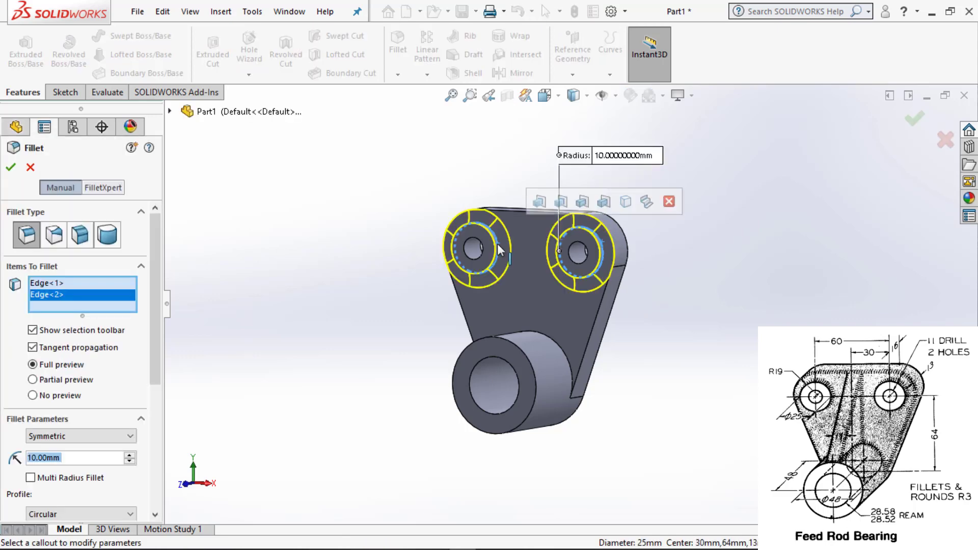
{"action": "left_click", "coordinate": [544, 332]}
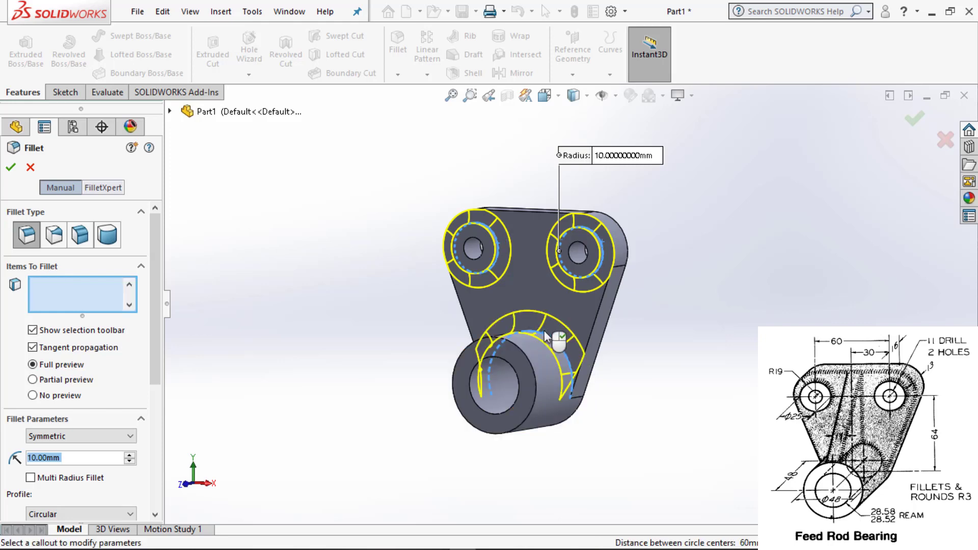
{"action": "left_click", "coordinate": [521, 213]}
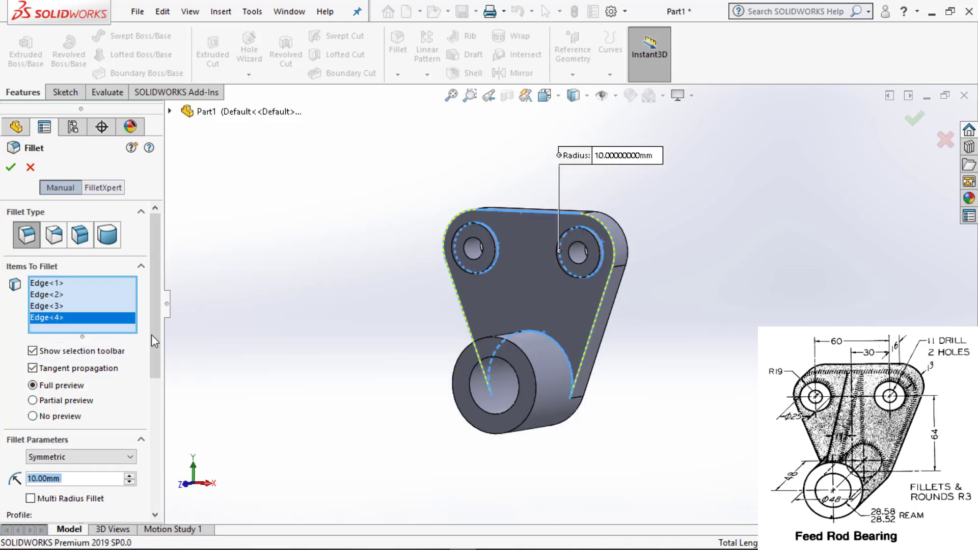
{"action": "type", "text": "3"}
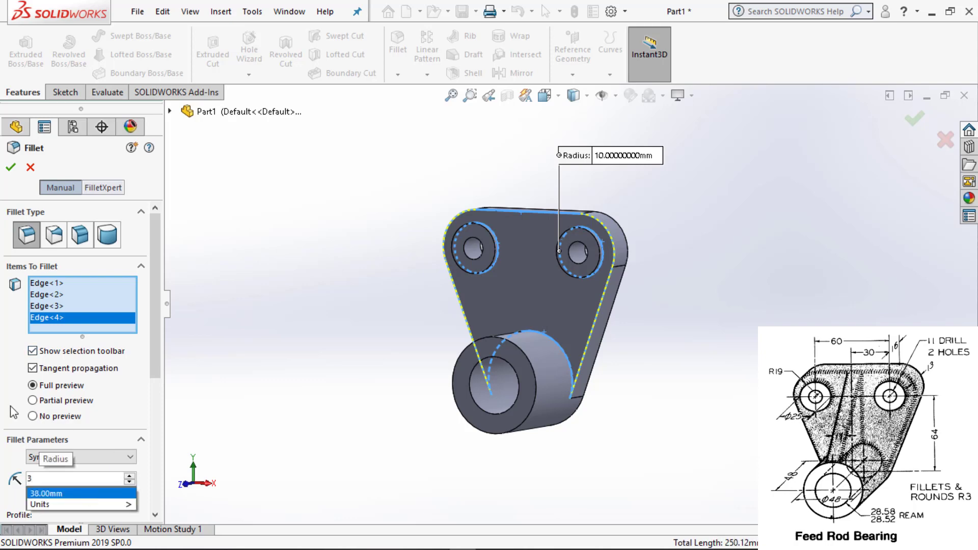
{"action": "key", "text": "Return"}
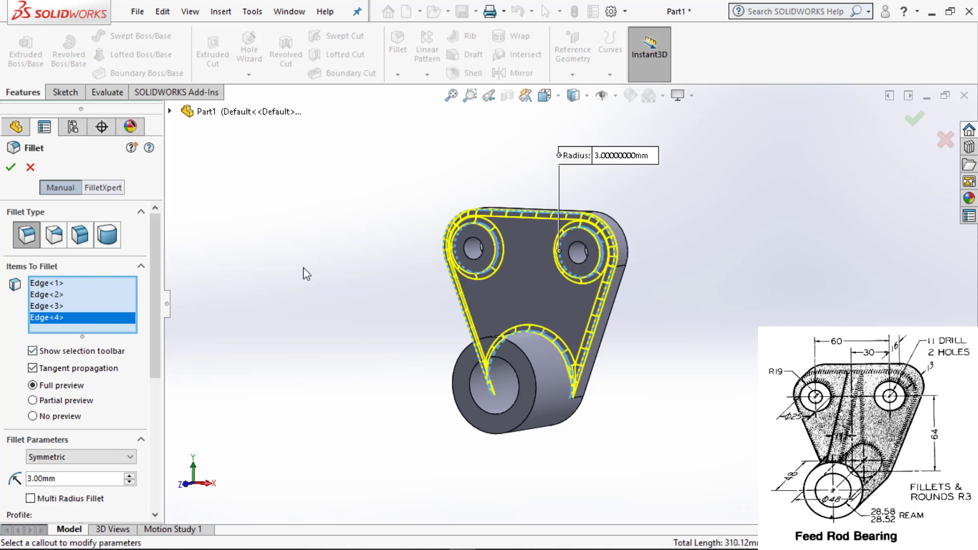
{"action": "left_click", "coordinate": [11, 169]}
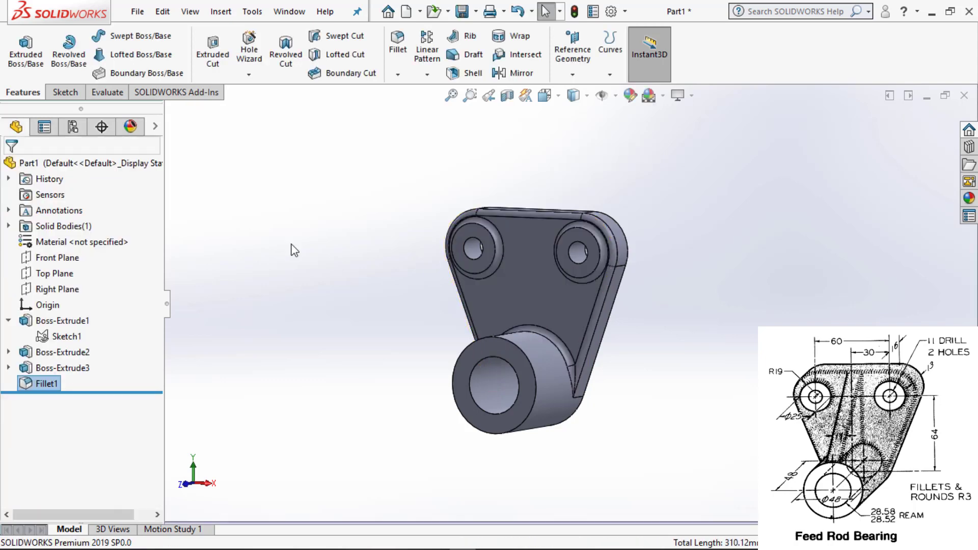
{"action": "key", "text": "f"}
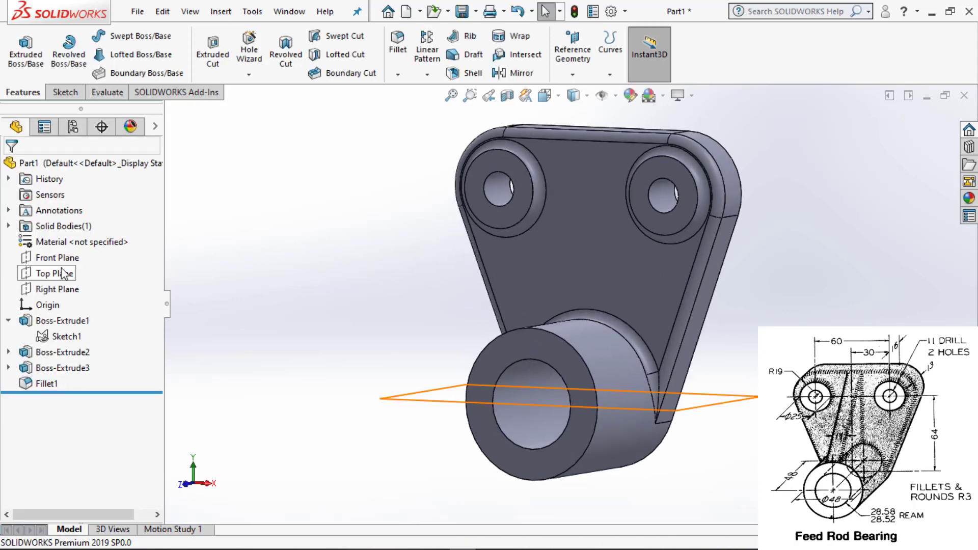
{"action": "left_click", "coordinate": [68, 286]}
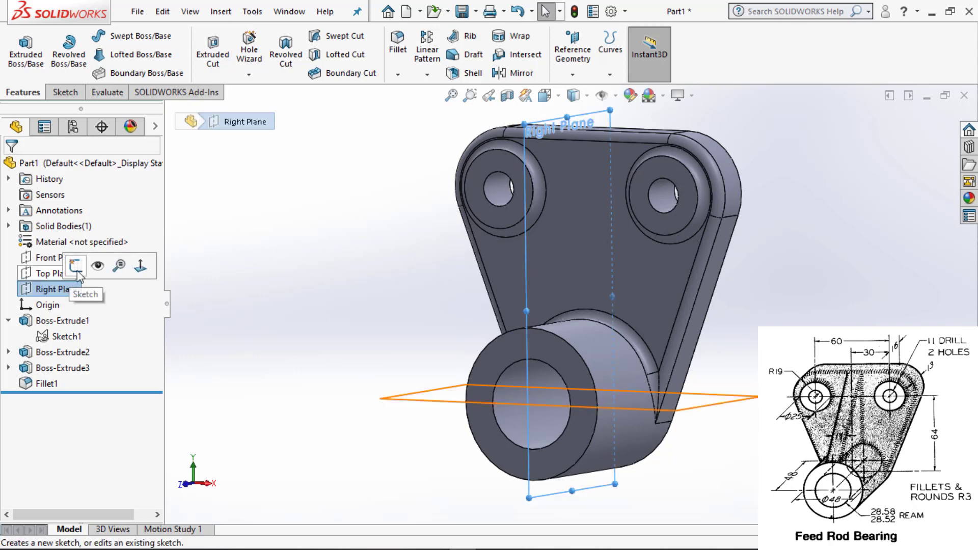
{"action": "left_click", "coordinate": [75, 266]}
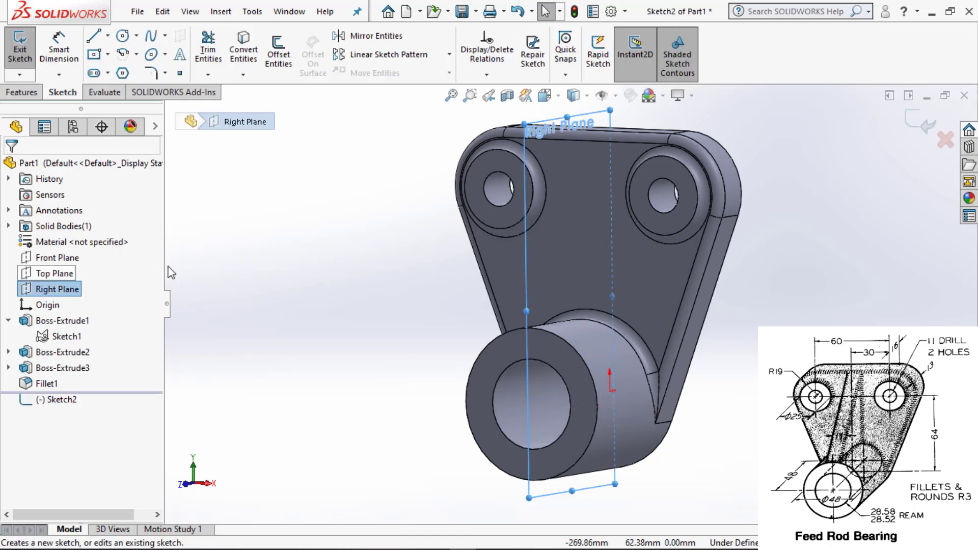
{"action": "scroll", "coordinate": [309, 269], "scroll_direction": "up", "scroll_amount": 2}
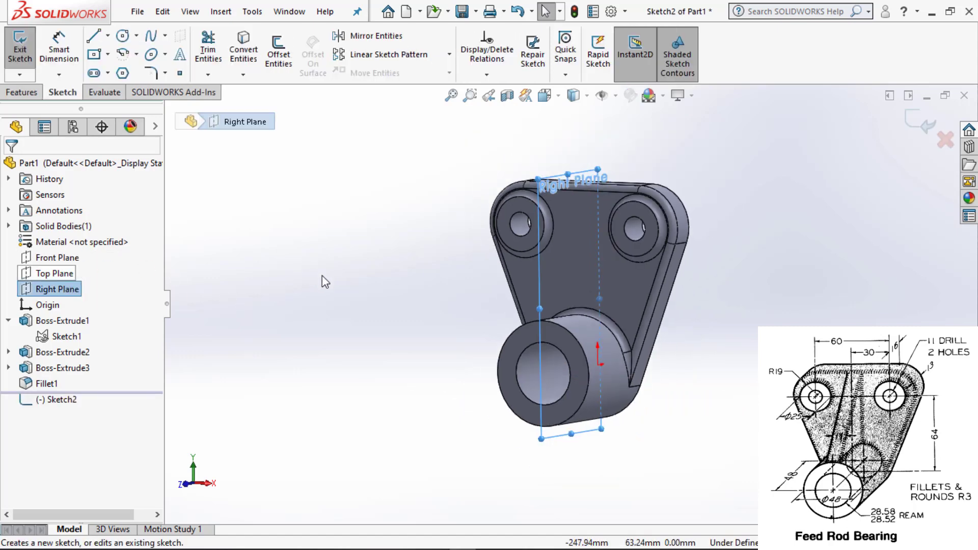
Enable auto-rotating the view normal to the sketch plane and on-screen numeric input on entity creation, and exit the empty sketch.
{"action": "left_click", "coordinate": [323, 276]}
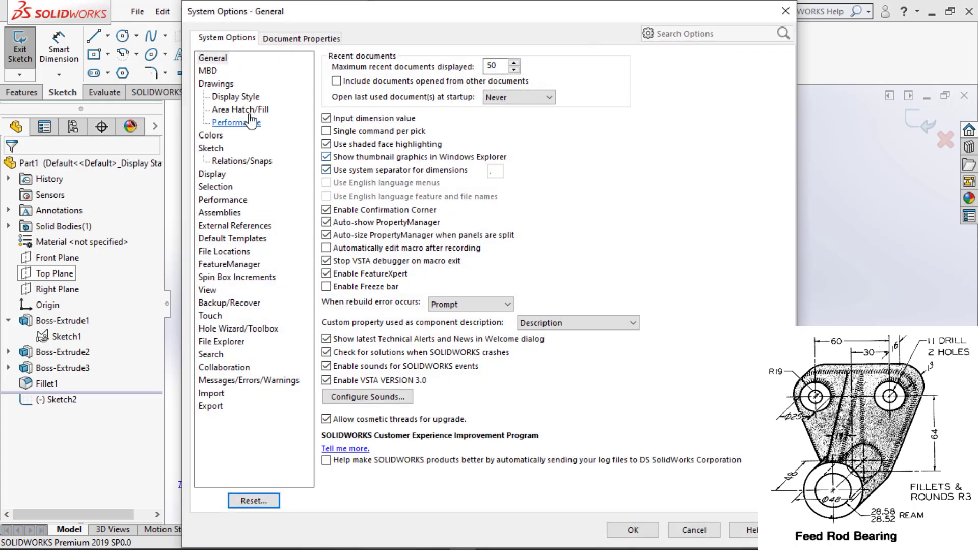
{"action": "left_click", "coordinate": [211, 148]}
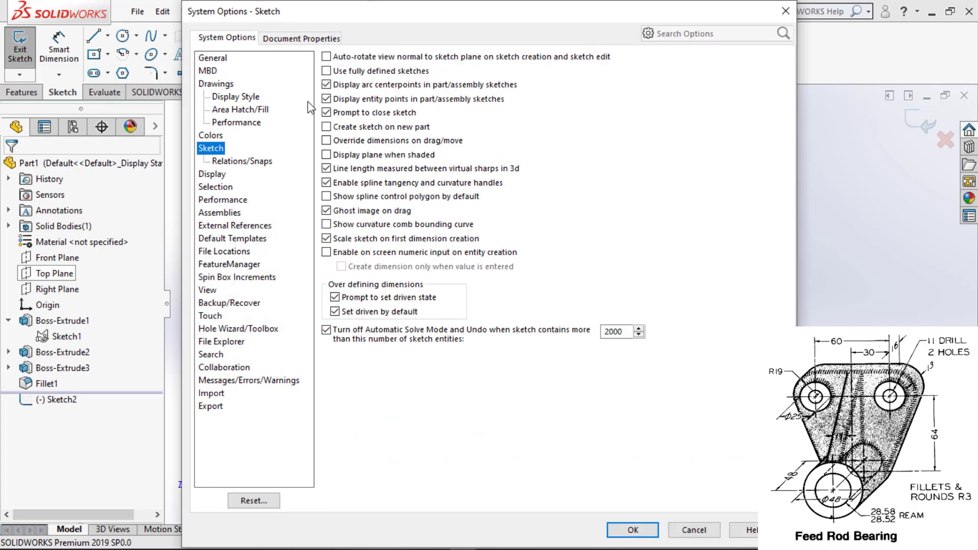
{"action": "left_click", "coordinate": [326, 252]}
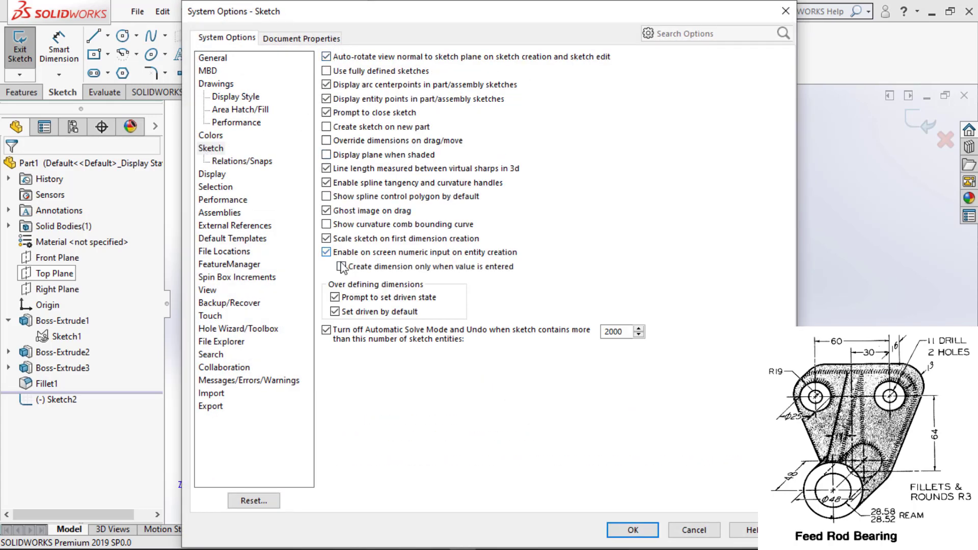
{"action": "left_click", "coordinate": [627, 530]}
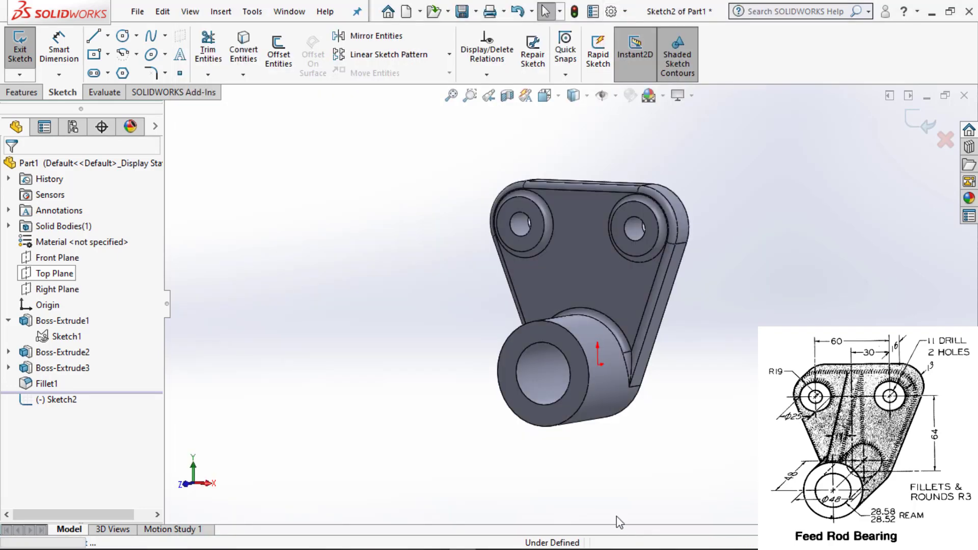
{"action": "left_click", "coordinate": [909, 131]}
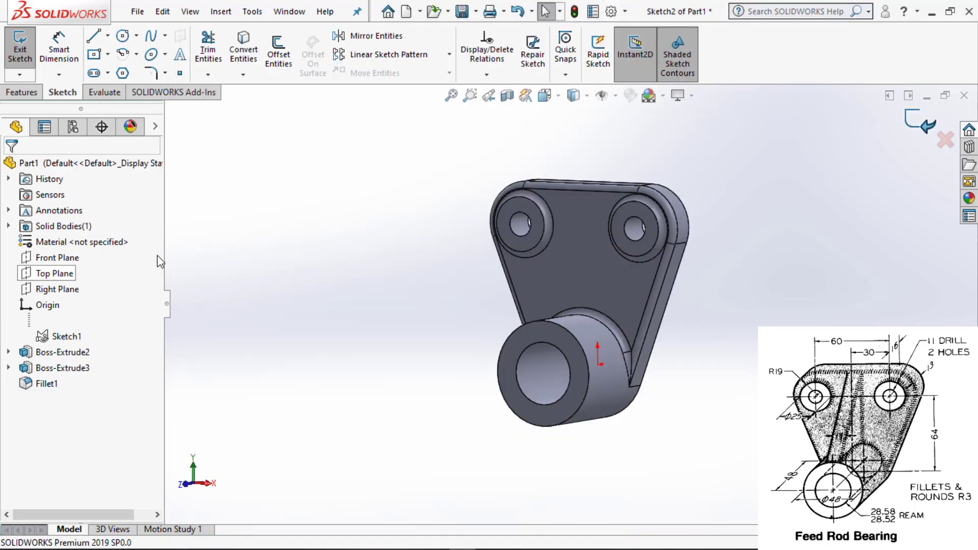
{"action": "left_click", "coordinate": [58, 274]}
{"action": "left_click", "coordinate": [62, 256]}
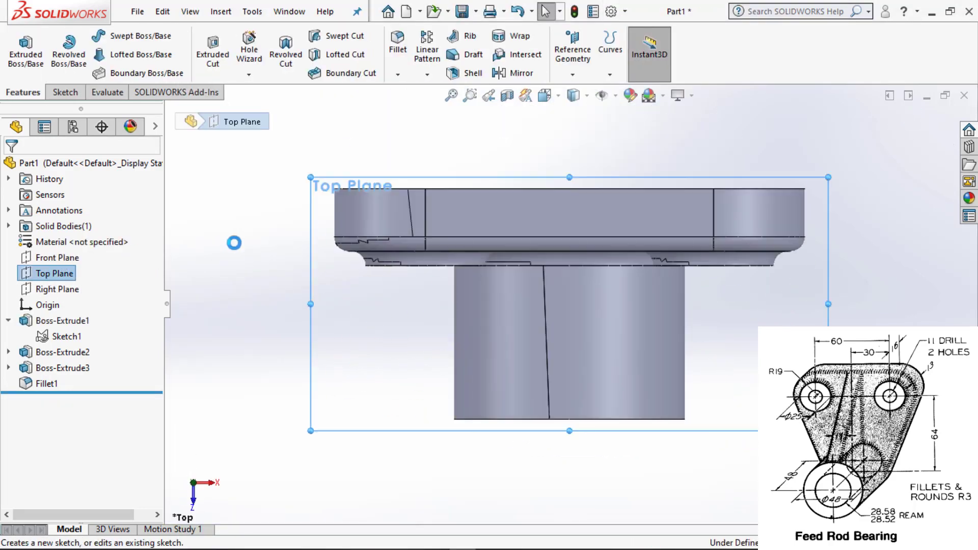
{"action": "left_click", "coordinate": [910, 126]}
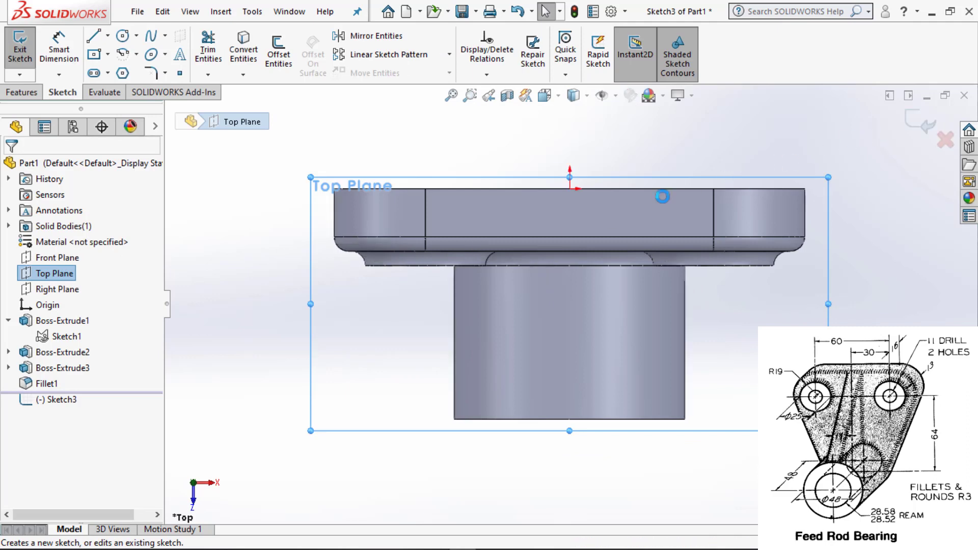
{"action": "left_click", "coordinate": [58, 258]}
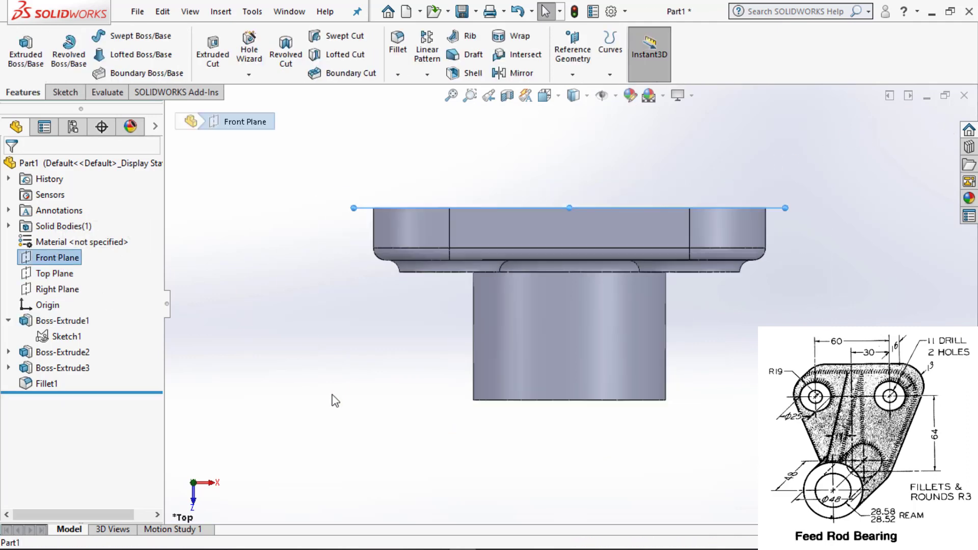
{"action": "left_click", "coordinate": [53, 289]}
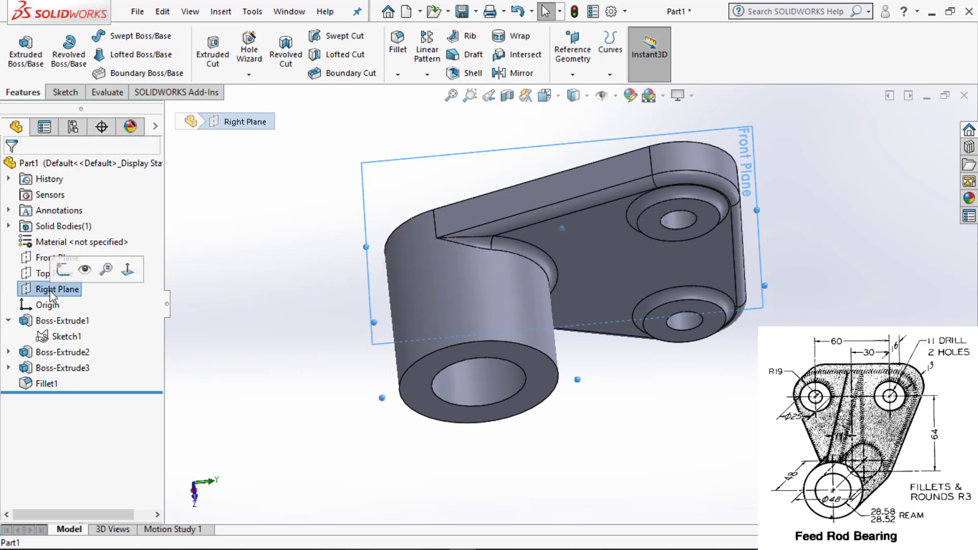
{"action": "middle_click_drag", "start_coordinate": [230, 308], "coordinate": [293, 261]}
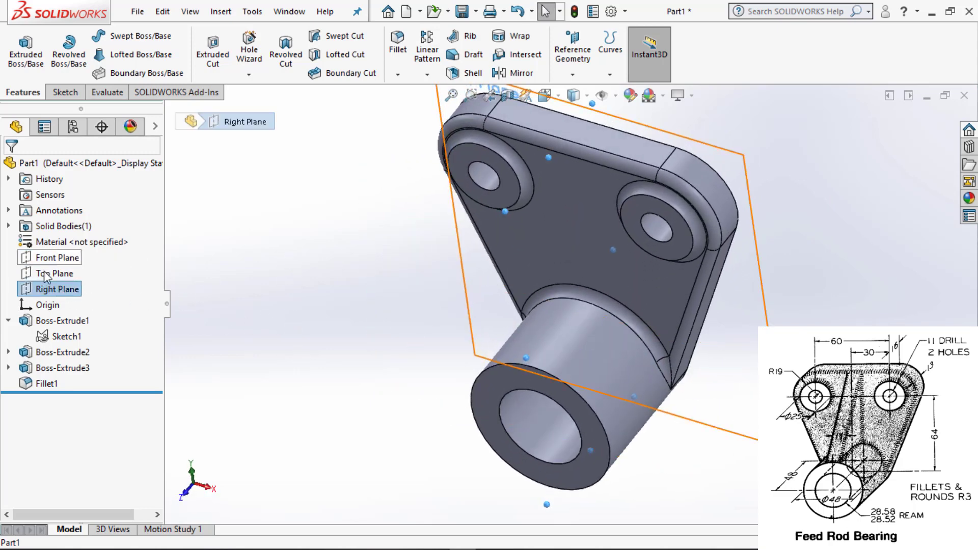
{"action": "left_click", "coordinate": [252, 383]}
{"action": "key", "text": "f"}
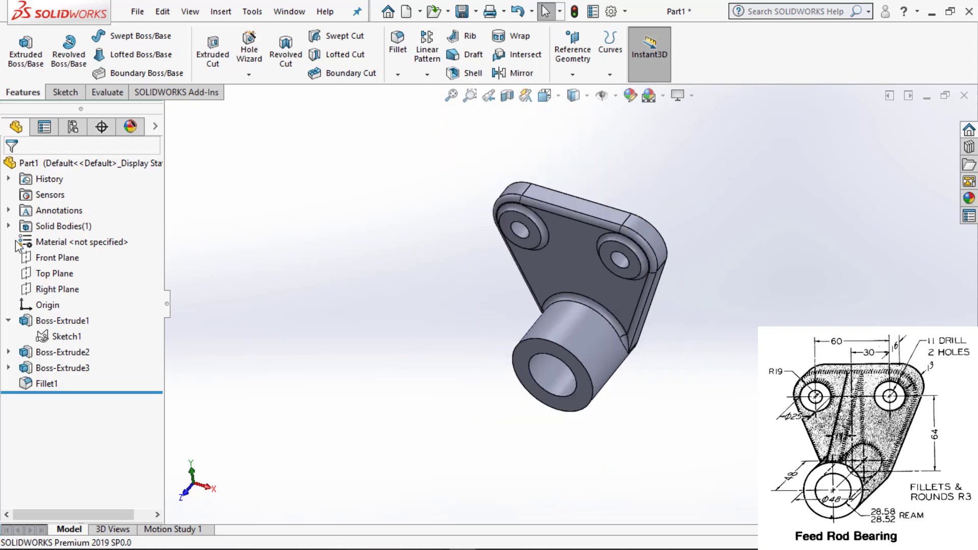
Sketch a slanted line about 68 mm long on the Right Plane from the large boss's upper front corner to the web's filleted top edge.
{"action": "left_click", "coordinate": [62, 257]}
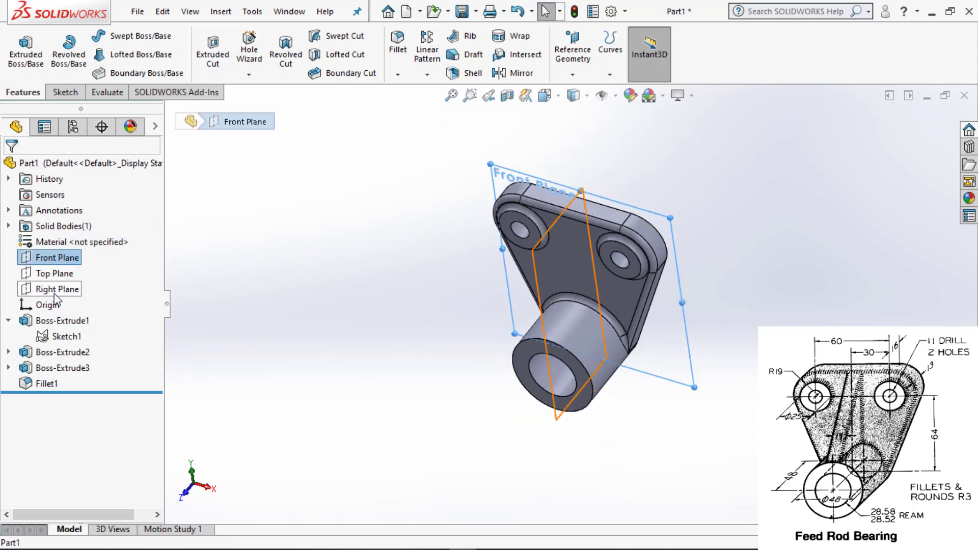
{"action": "left_click", "coordinate": [56, 289]}
{"action": "left_click", "coordinate": [70, 277]}
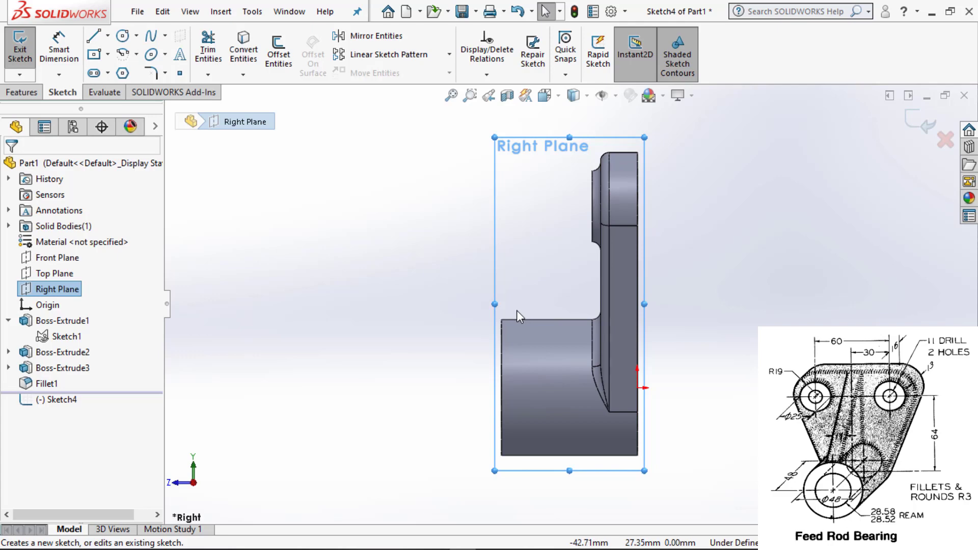
{"action": "key", "text": "l"}
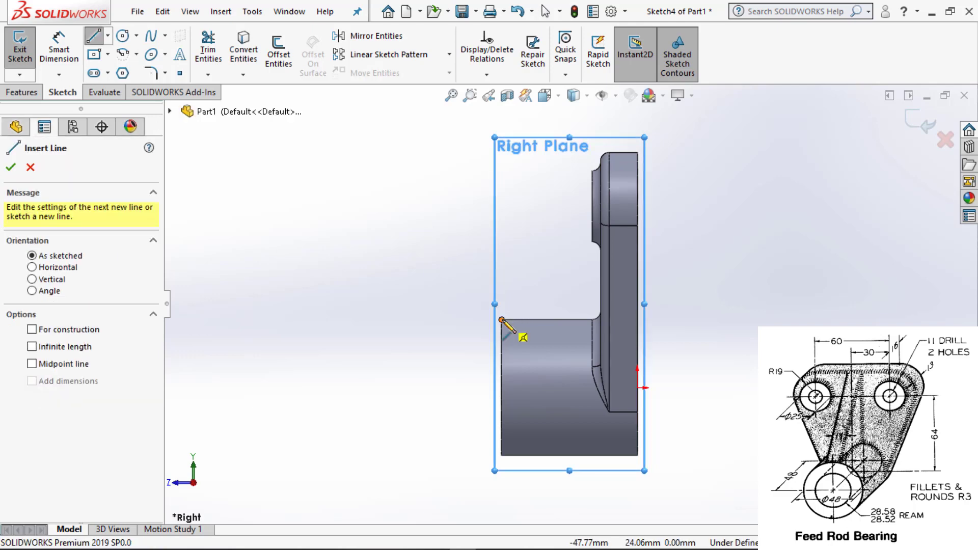
{"action": "left_click", "coordinate": [501, 319]}
{"action": "left_click", "coordinate": [607, 154]}
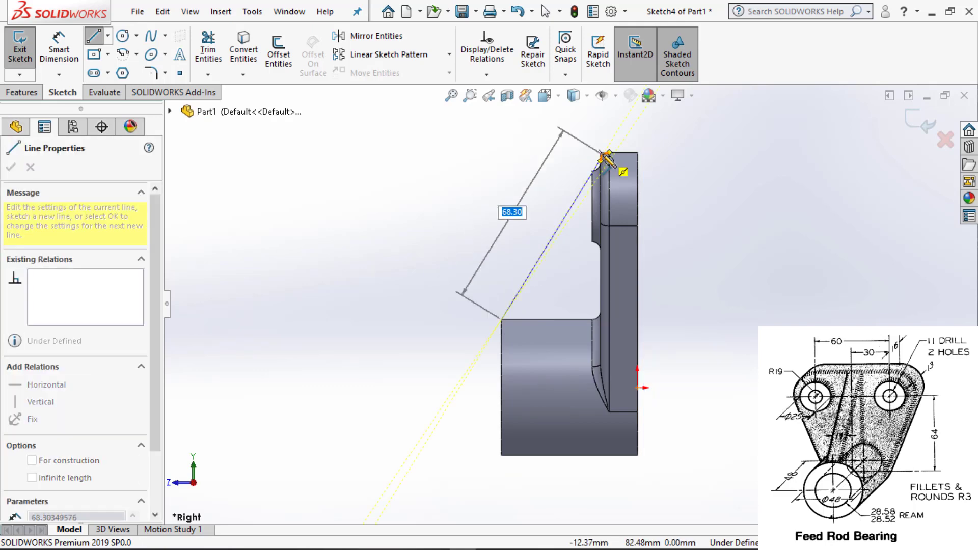
{"action": "left_click", "coordinate": [604, 155]}
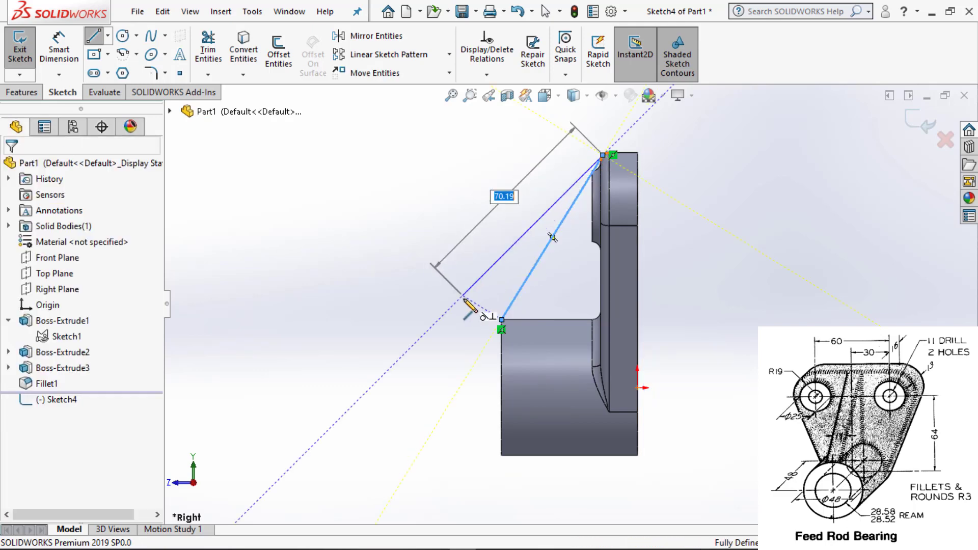
{"action": "key", "text": "Escape"}
{"action": "middle_click_drag", "start_coordinate": [537, 277], "coordinate": [469, 283]}
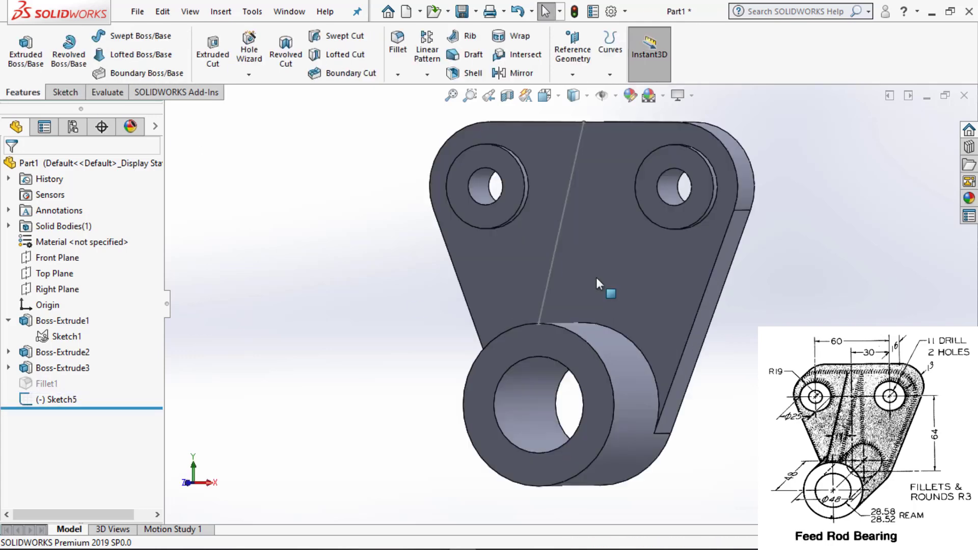
Sketch an upright rectangular rib profile about 13 mm wide and 63 mm high on the web's front face, from its top edge into the large boss.
{"action": "left_click", "coordinate": [597, 285]}
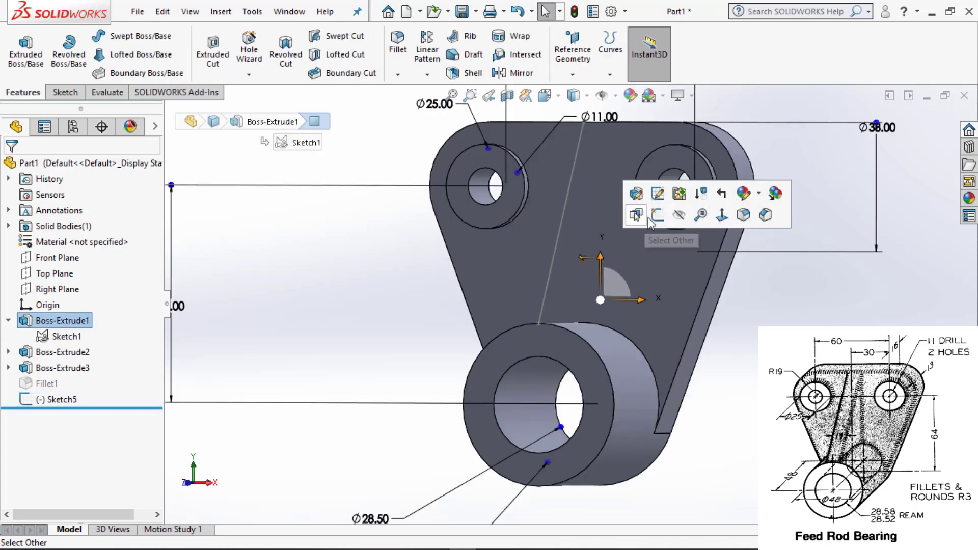
{"action": "left_click", "coordinate": [656, 215]}
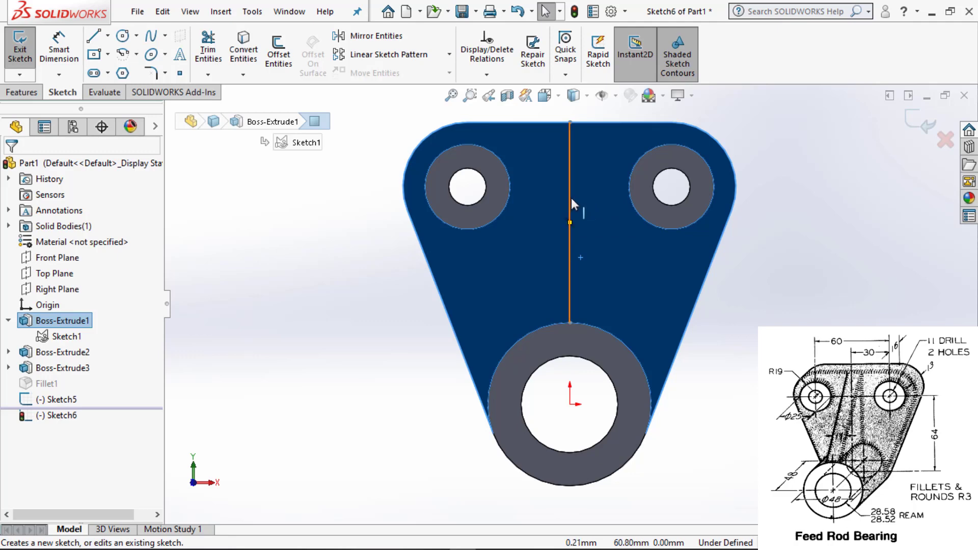
{"action": "key", "text": "l"}
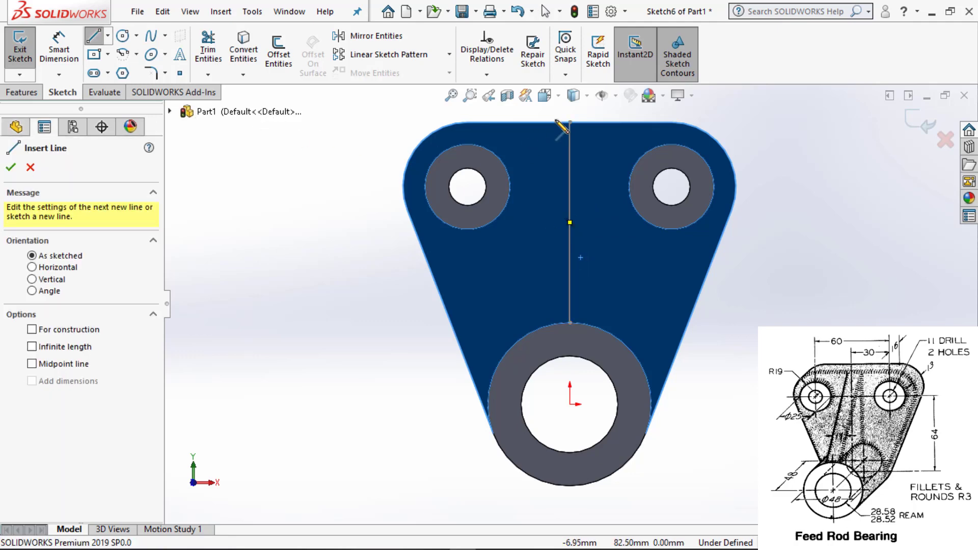
{"action": "left_click", "coordinate": [568, 121]}
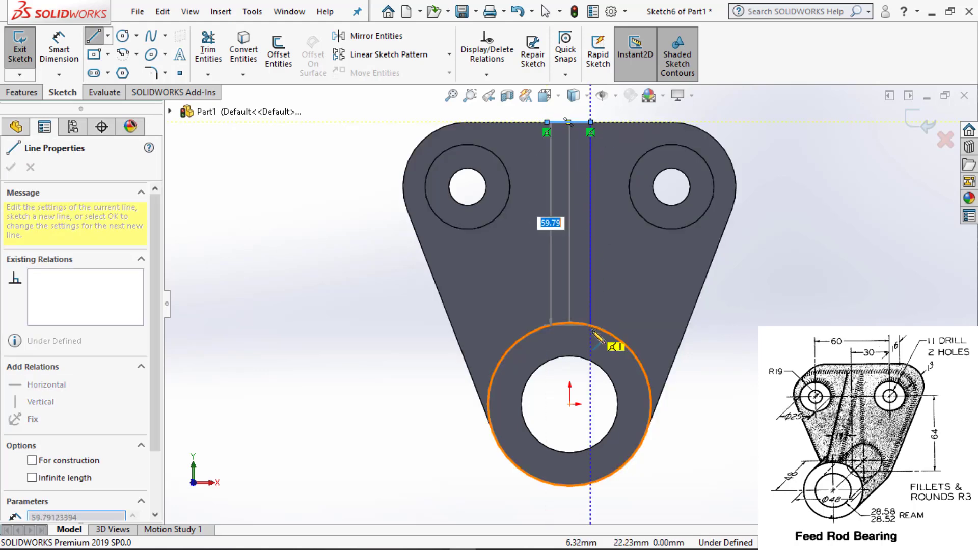
{"action": "left_click", "coordinate": [563, 340]}
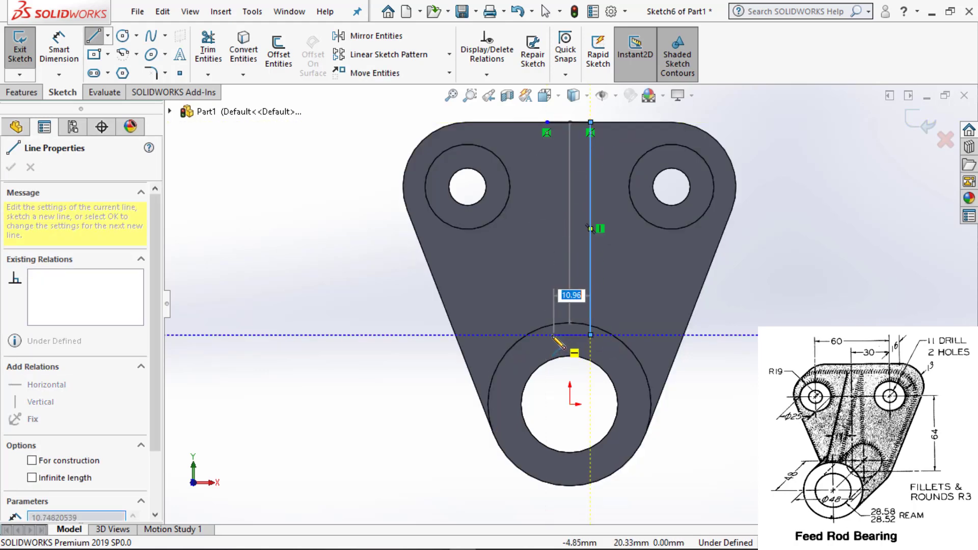
{"action": "left_click", "coordinate": [548, 335]}
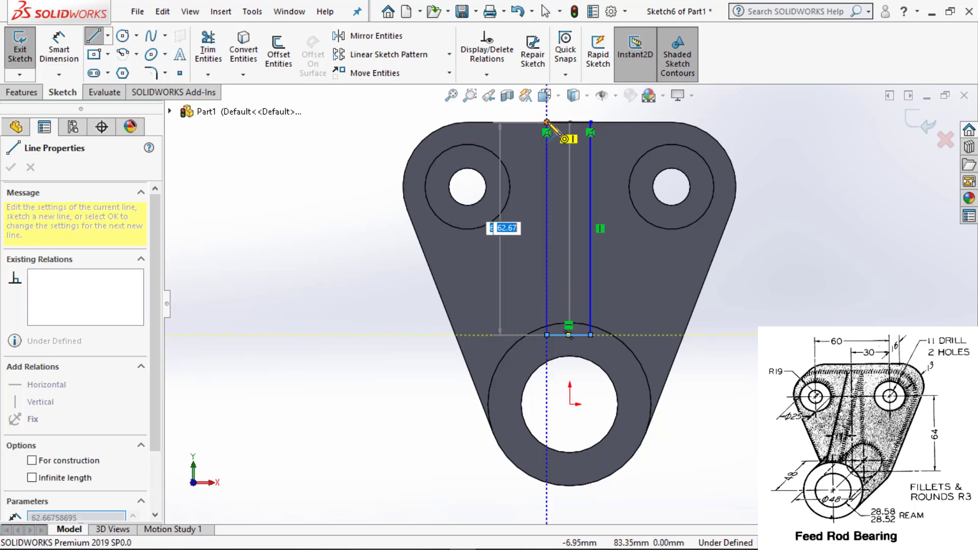
{"action": "left_click", "coordinate": [547, 123]}
{"action": "key", "text": "Escape"}
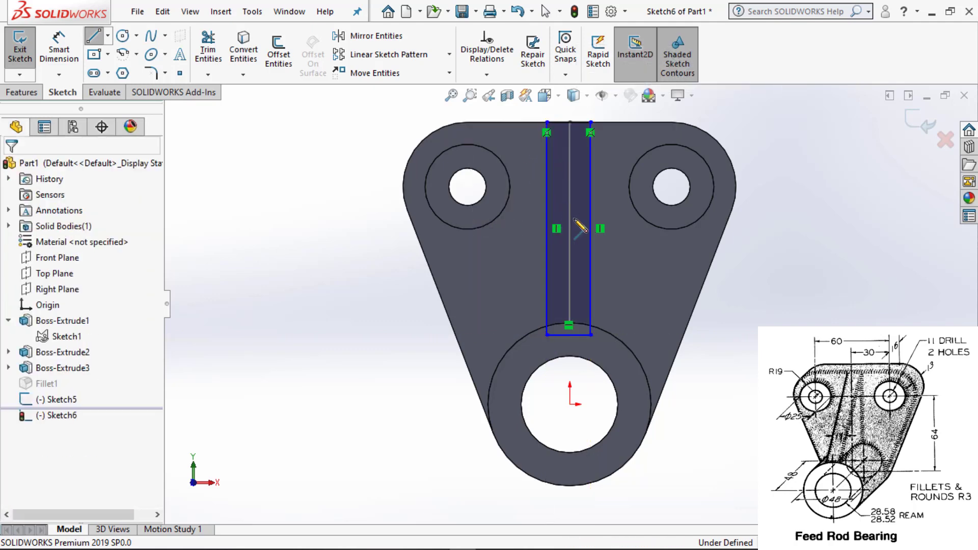
Convert the existing slanted sketch line into this sketch and make it construction geometry as the profile's centerline.
{"action": "left_click", "coordinate": [571, 222]}
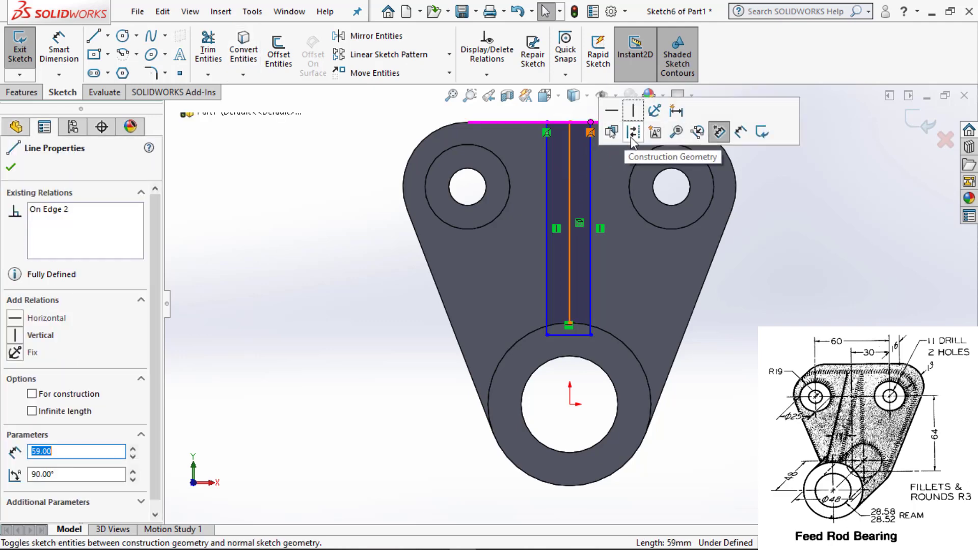
{"action": "left_click", "coordinate": [632, 135]}
{"action": "key", "text": "Escape"}
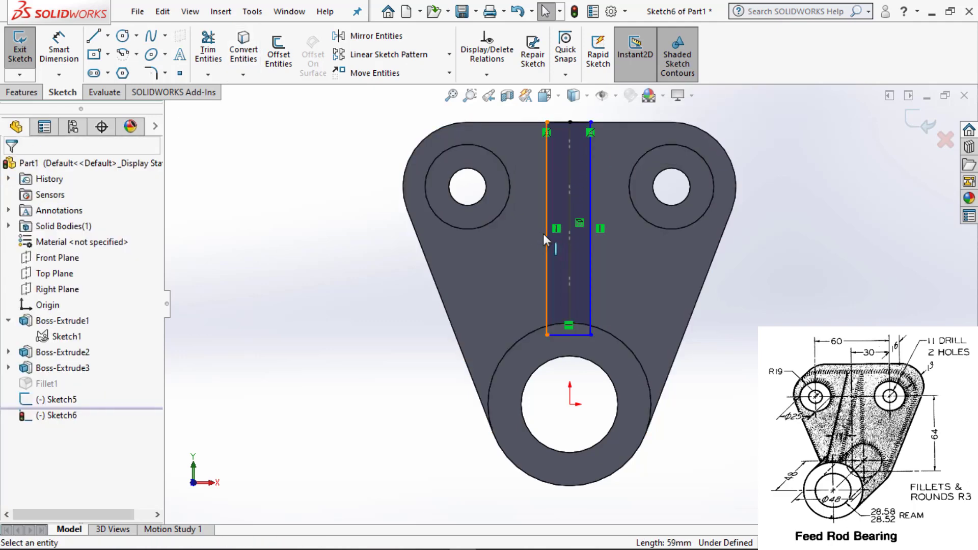
Make the rib profile's two long vertical sides symmetric about the construction centerline.
{"action": "left_click", "coordinate": [591, 195]}
{"action": "left_click", "coordinate": [591, 196], "text": "ctrl"}
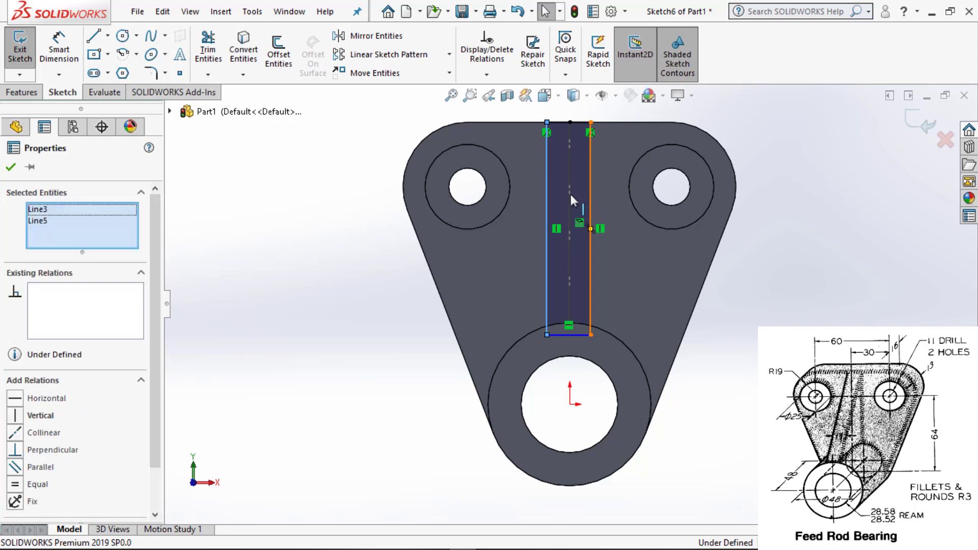
{"action": "left_click", "coordinate": [582, 189], "text": "ctrl"}
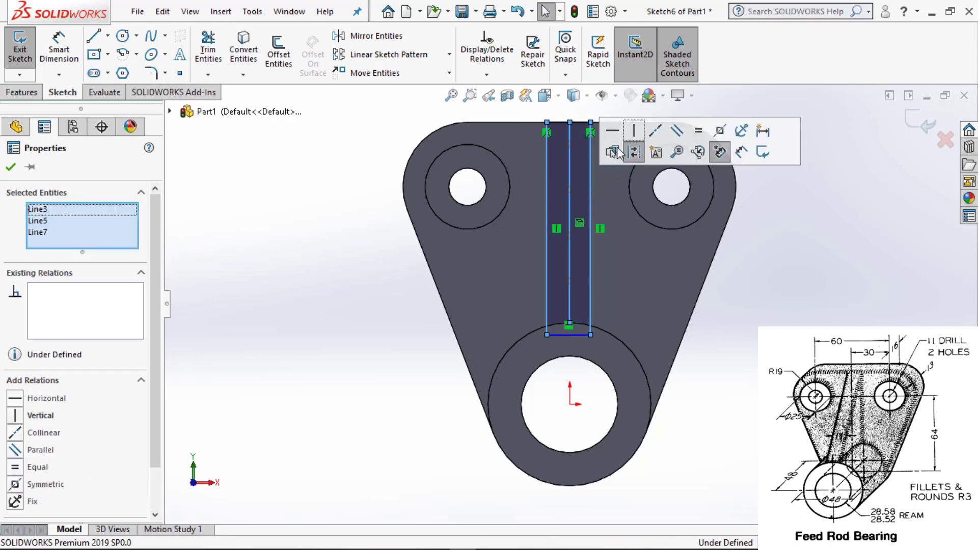
{"action": "left_click", "coordinate": [725, 130]}
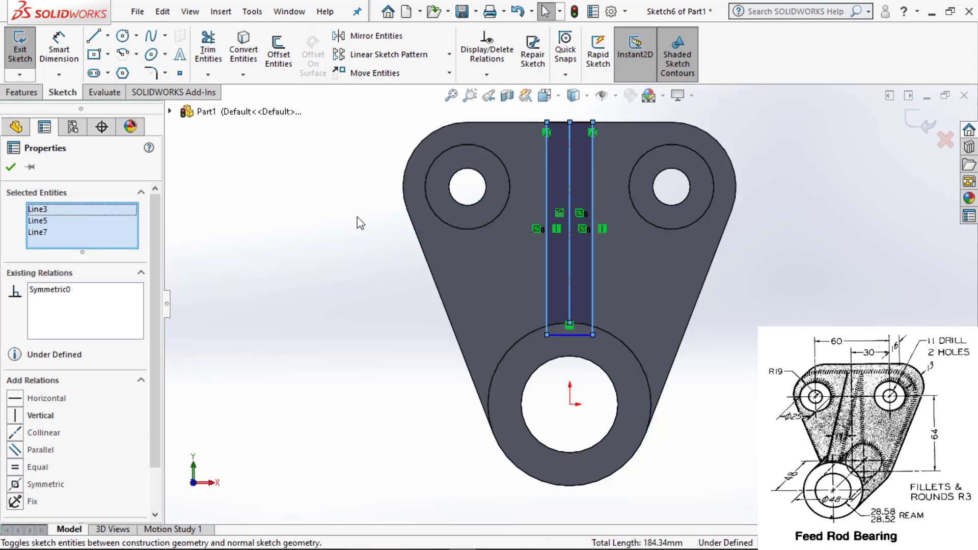
{"action": "left_click", "coordinate": [308, 268]}
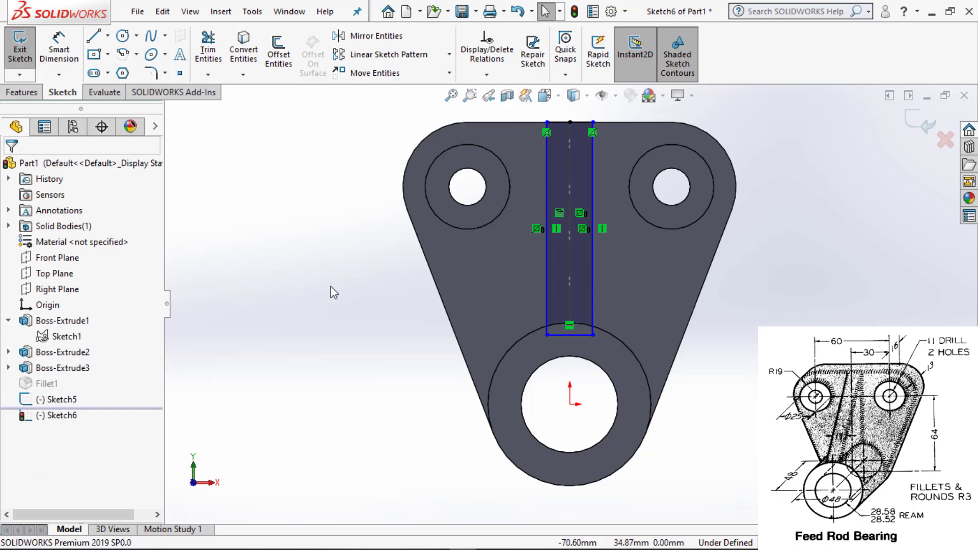
Dimension the rib profile's lower horizontal line to 11 mm and exit the sketch.
{"action": "key", "text": "d"}
{"action": "left_click", "coordinate": [562, 335]}
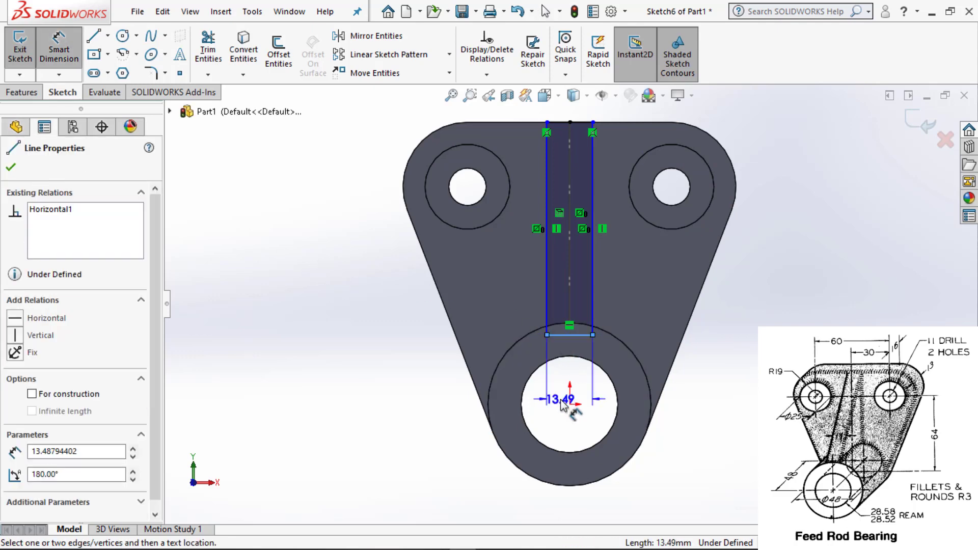
{"action": "left_click", "coordinate": [563, 405]}
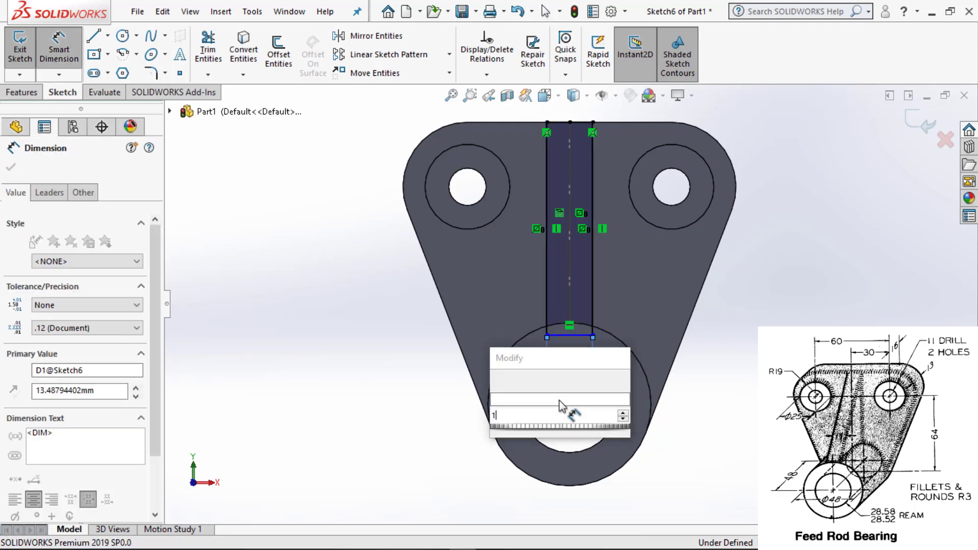
{"action": "key", "text": "Return"}
{"action": "type", "text": "11"}
{"action": "key", "text": "Return"}
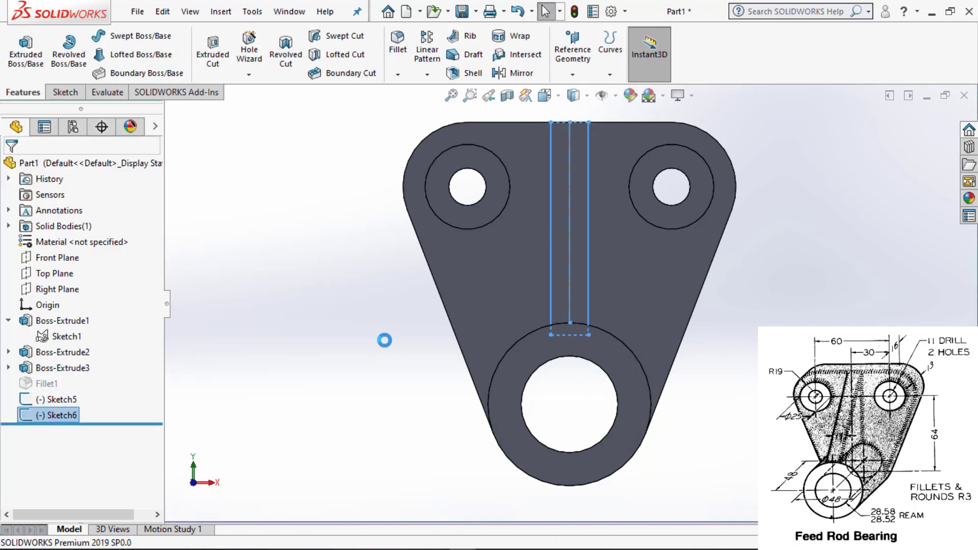
Extrude the rib profile forward from the web until it extends beyond the large boss's front face.
{"action": "middle_click_drag", "start_coordinate": [382, 338], "coordinate": [312, 340]}
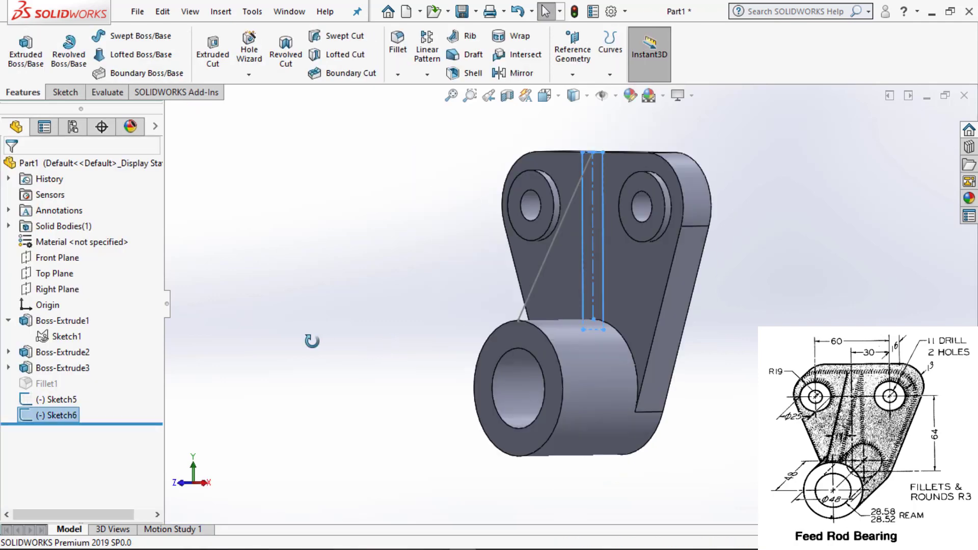
{"action": "left_click", "coordinate": [604, 270]}
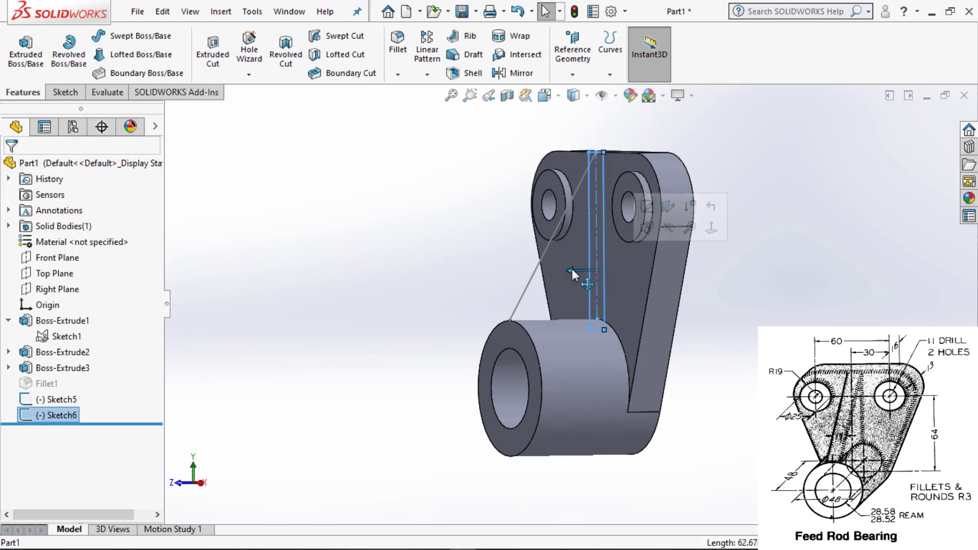
{"action": "mouse_move", "coordinate": [571, 273]}
{"action": "left_mouse_down"}
{"action": "mouse_move", "coordinate": [393, 280]}
{"action": "mouse_move", "coordinate": [357, 269]}
{"action": "left_mouse_up"}
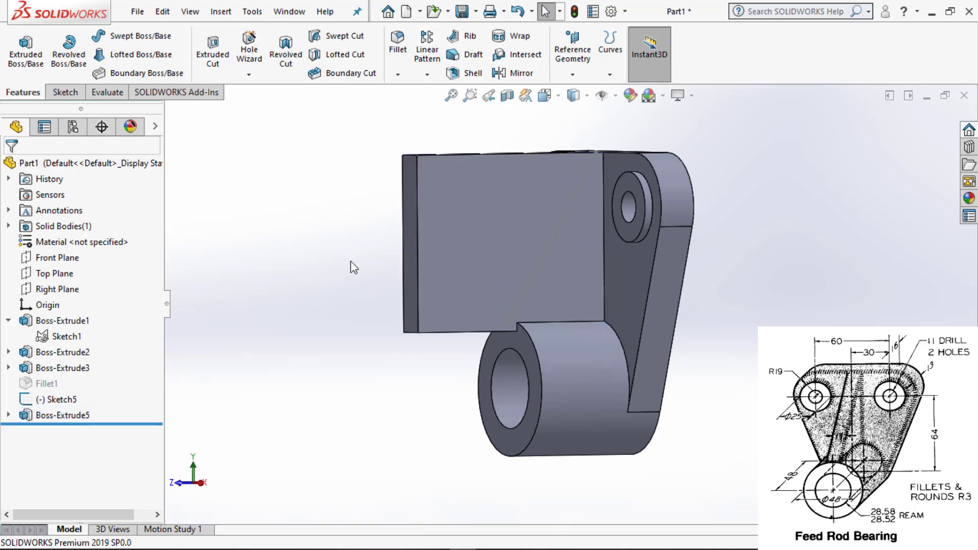
Edit the slanted line's sketch and anchor its lower endpoint to the large boss's upper front corner.
{"action": "left_click", "coordinate": [555, 233]}
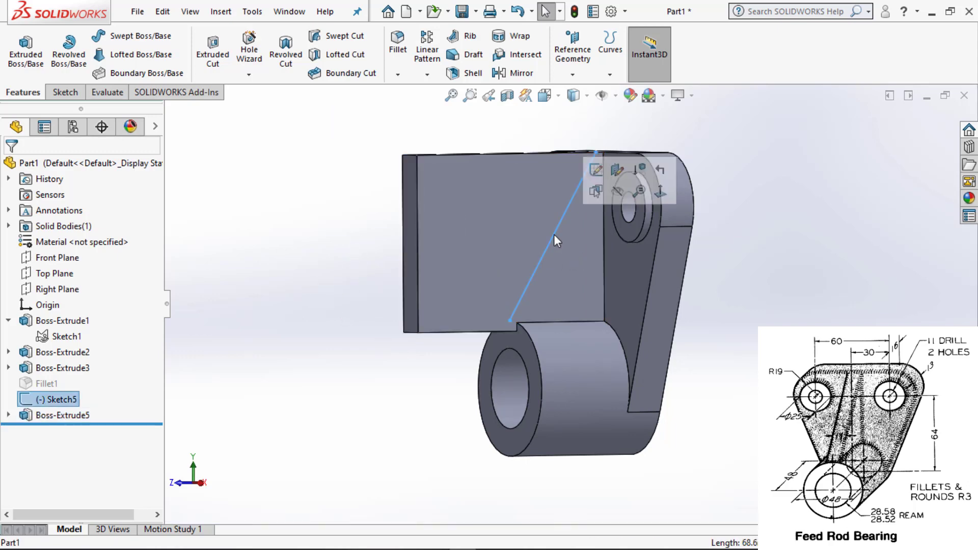
{"action": "left_click", "coordinate": [599, 171]}
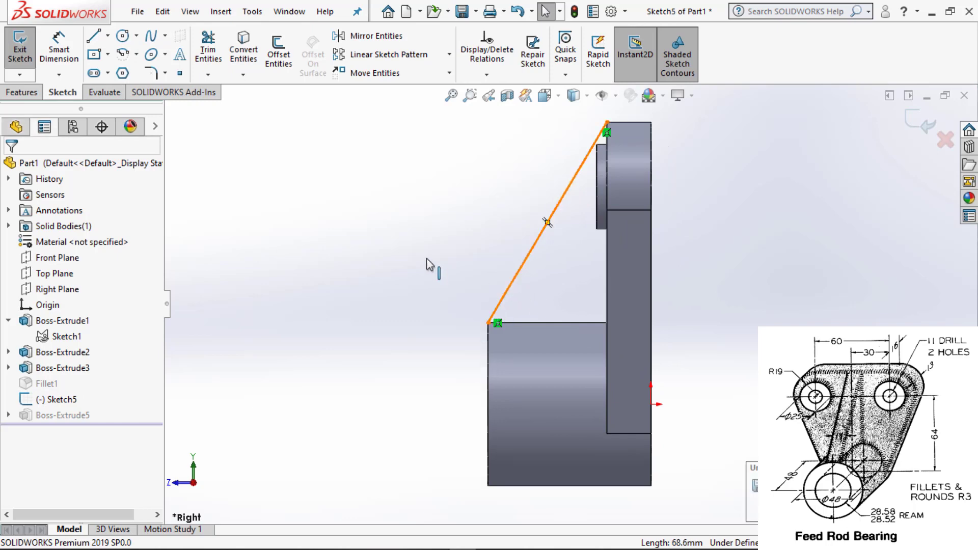
{"action": "mouse_move", "coordinate": [488, 322]}
{"action": "left_mouse_down"}
{"action": "mouse_move", "coordinate": [487, 211]}
{"action": "mouse_move", "coordinate": [488, 323]}
{"action": "left_mouse_up"}
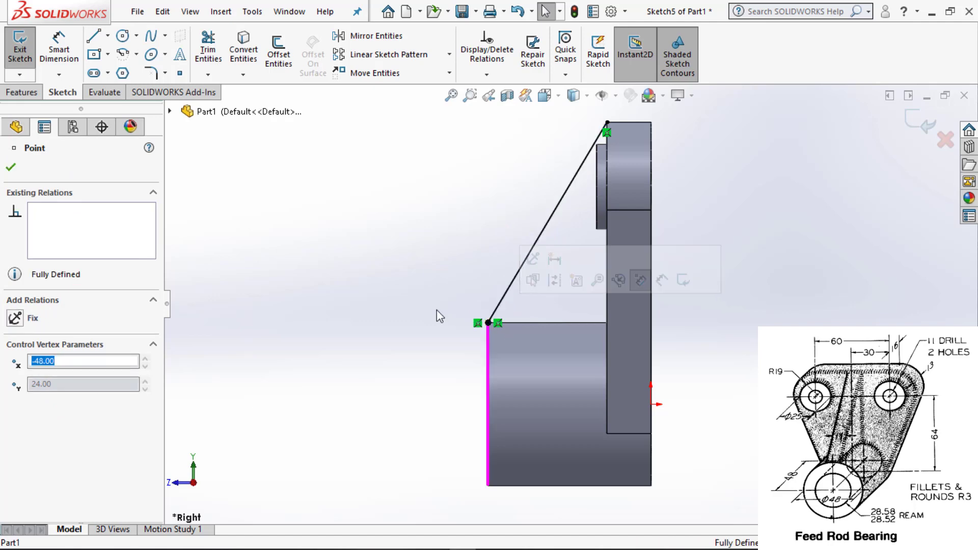
{"action": "key", "text": "Escape"}
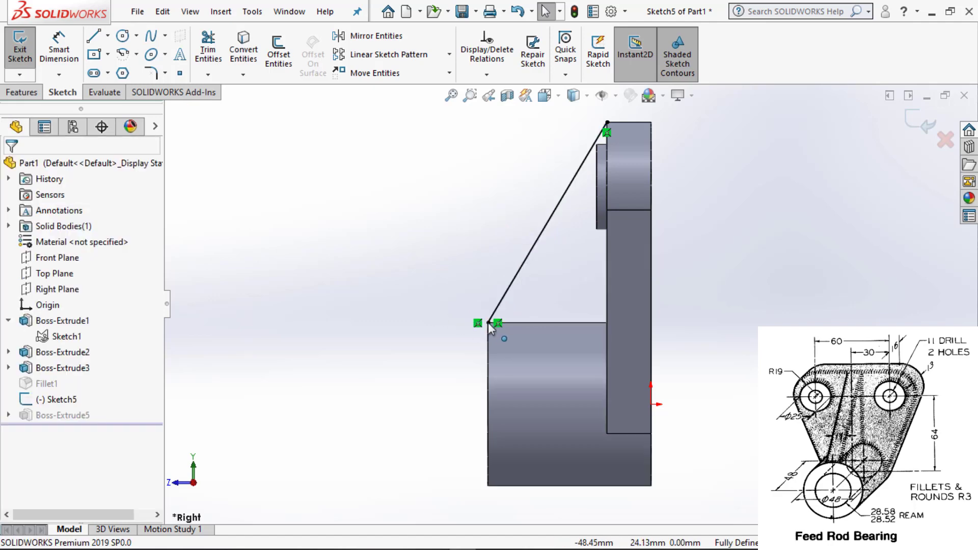
Close a profile on the slanted line with segments down the boss's front, about 43 mm outward, 81 mm up, 78 mm back and down to its upper end.
{"action": "key", "text": "l"}
{"action": "left_click", "coordinate": [489, 323]}
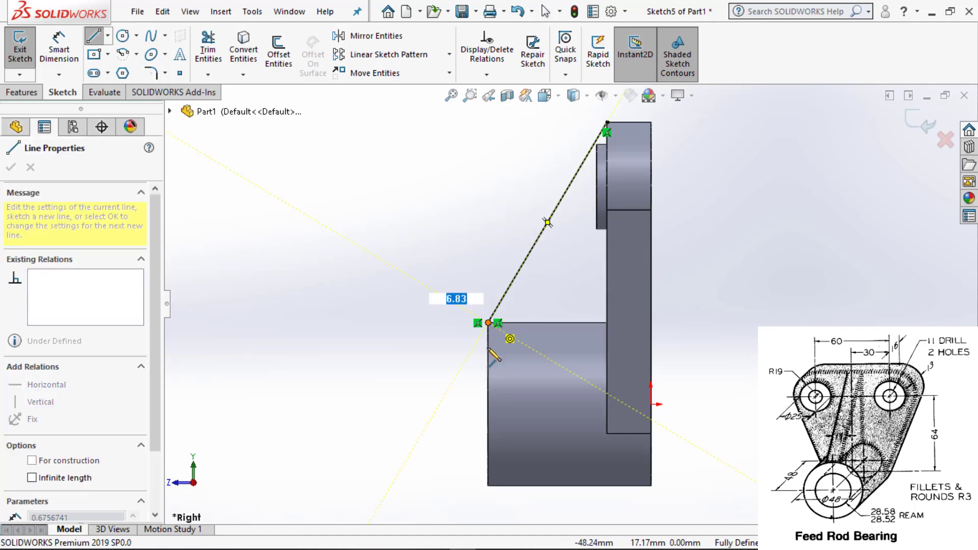
{"action": "left_click", "coordinate": [488, 376]}
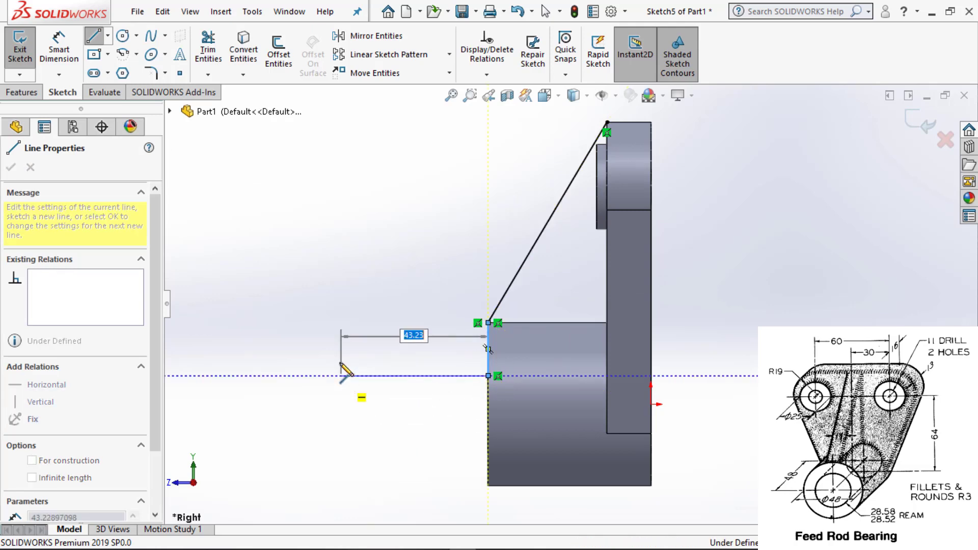
{"action": "left_click", "coordinate": [341, 376]}
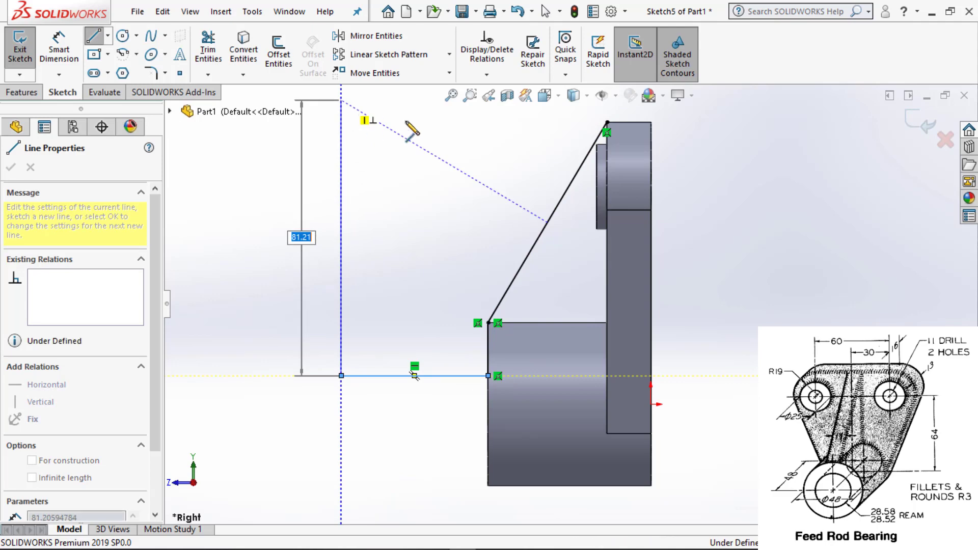
{"action": "left_click", "coordinate": [342, 100]}
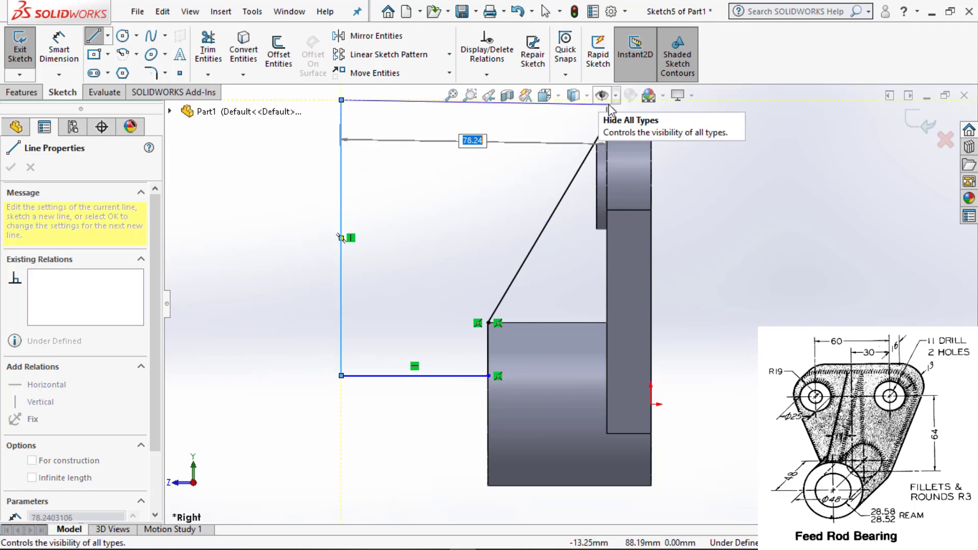
{"action": "scroll", "coordinate": [605, 123], "scroll_direction": "up", "scroll_amount": 1}
{"action": "scroll", "coordinate": [602, 132], "scroll_direction": "down", "scroll_amount": 2}
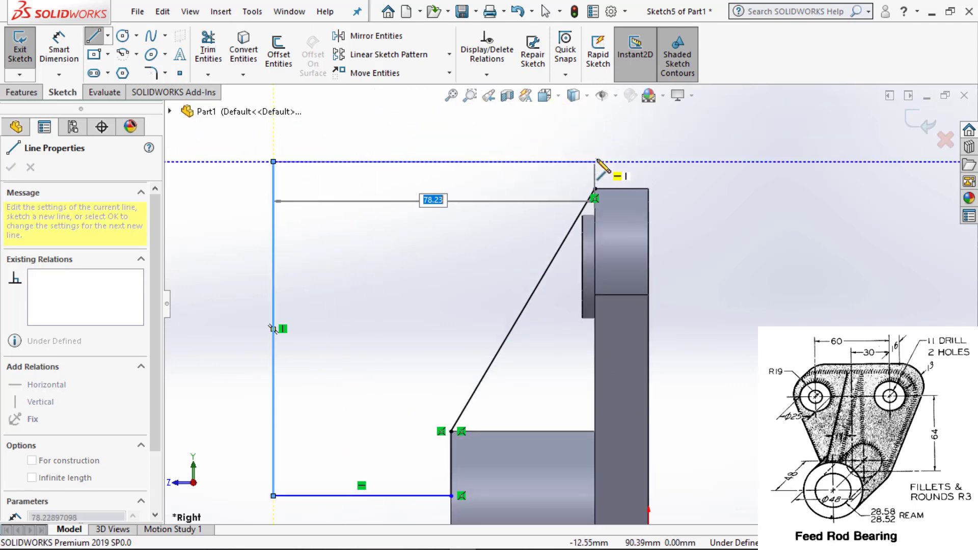
{"action": "left_click", "coordinate": [595, 161]}
{"action": "left_click", "coordinate": [594, 189]}
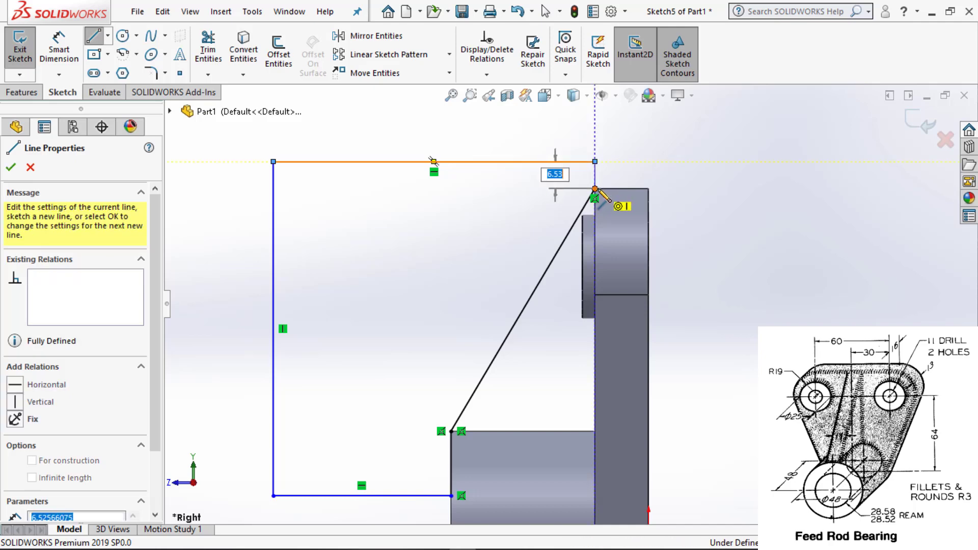
{"action": "key", "text": "ctrl+b"}
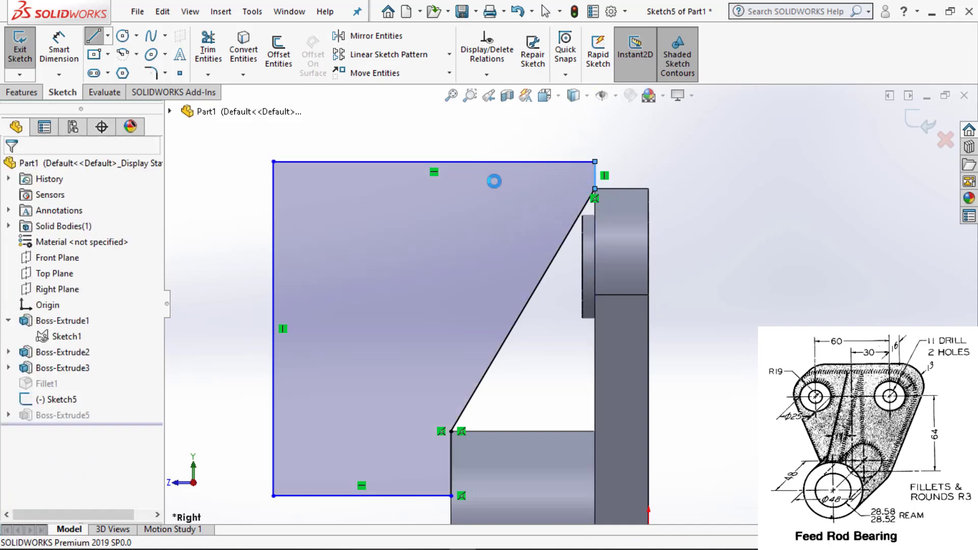
Cut-extrude the closed profile through the rib block's full width, trimming it along the slanted line into a sloped rib.
{"action": "scroll", "coordinate": [494, 182], "scroll_direction": "up", "scroll_amount": 1}
{"action": "middle_click_drag", "start_coordinate": [352, 176], "coordinate": [374, 161]}
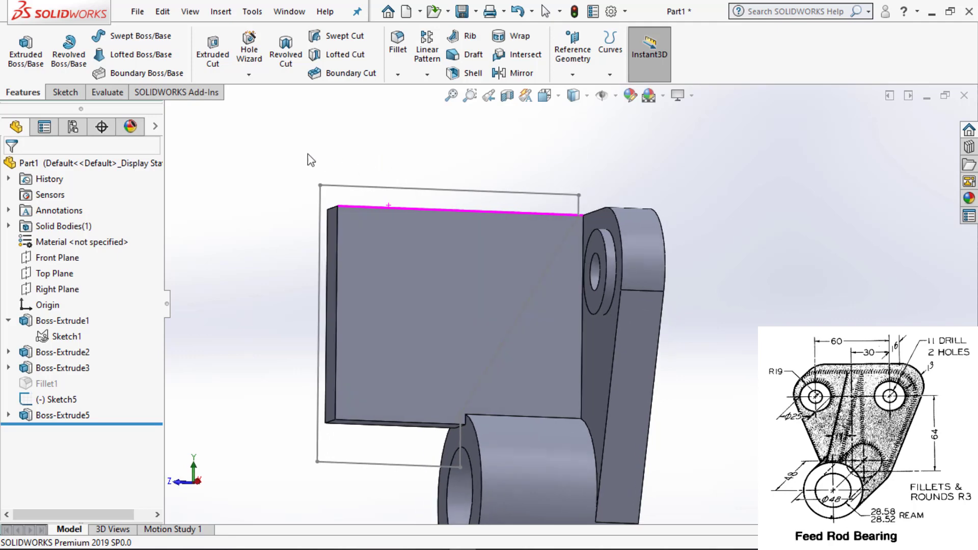
{"action": "left_click", "coordinate": [213, 56]}
{"action": "key", "text": "Escape"}
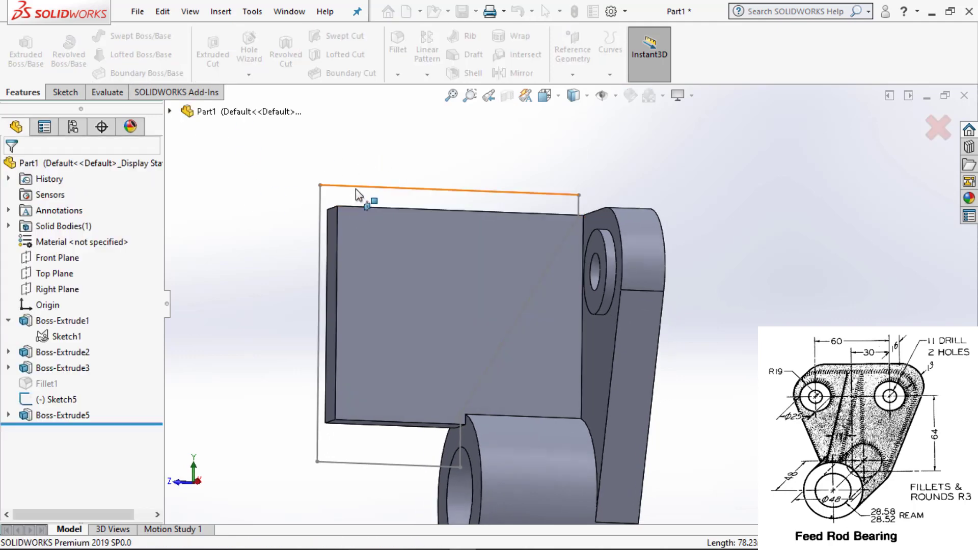
{"action": "left_click", "coordinate": [354, 188]}
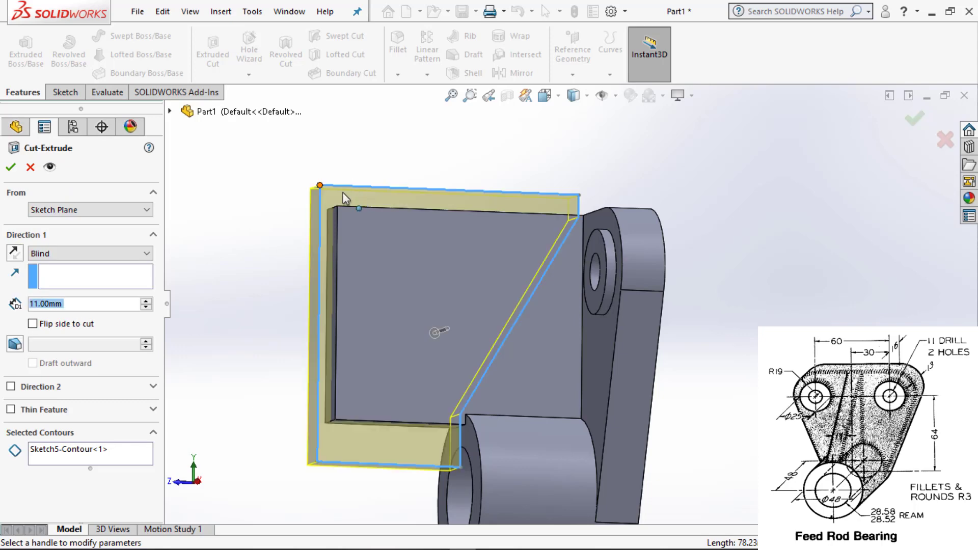
{"action": "left_click", "coordinate": [87, 253]}
{"action": "left_click", "coordinate": [97, 335]}
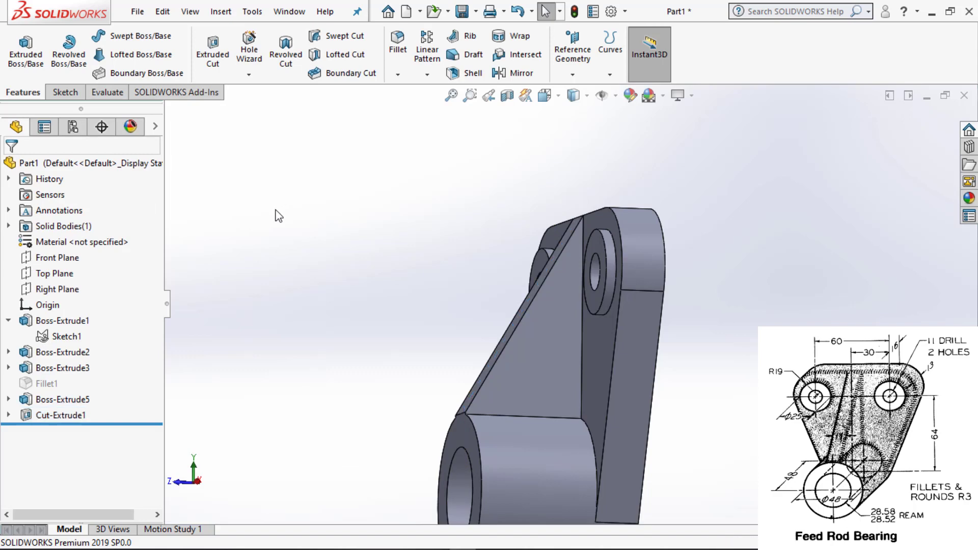
{"action": "middle_click_drag", "start_coordinate": [279, 216], "coordinate": [368, 182]}
{"action": "scroll", "coordinate": [499, 356], "scroll_direction": "down", "scroll_amount": 3}
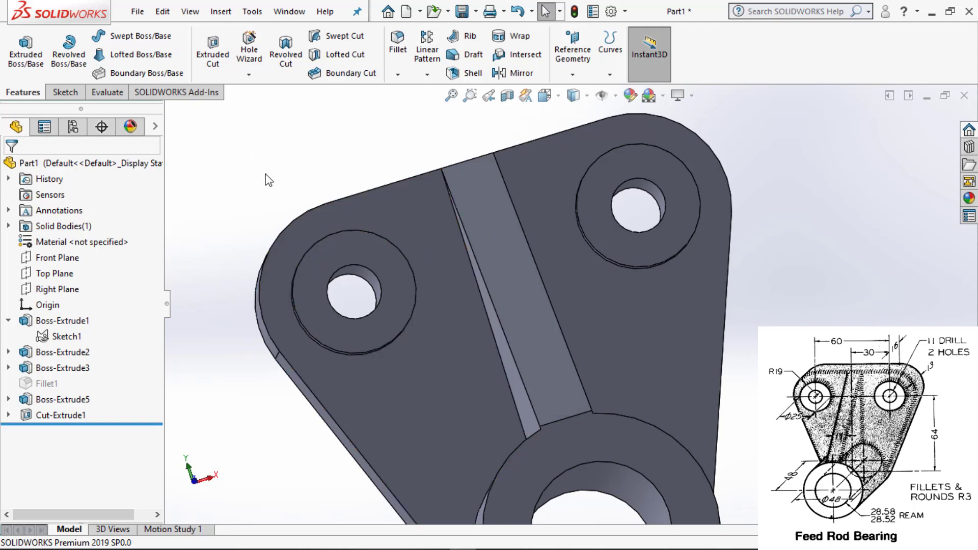
Unsuppress the earlier fillet feature on the web and bosses, continuing the rebuild despite the sketch warning.
{"action": "middle_click_drag", "start_coordinate": [306, 174], "coordinate": [287, 134]}
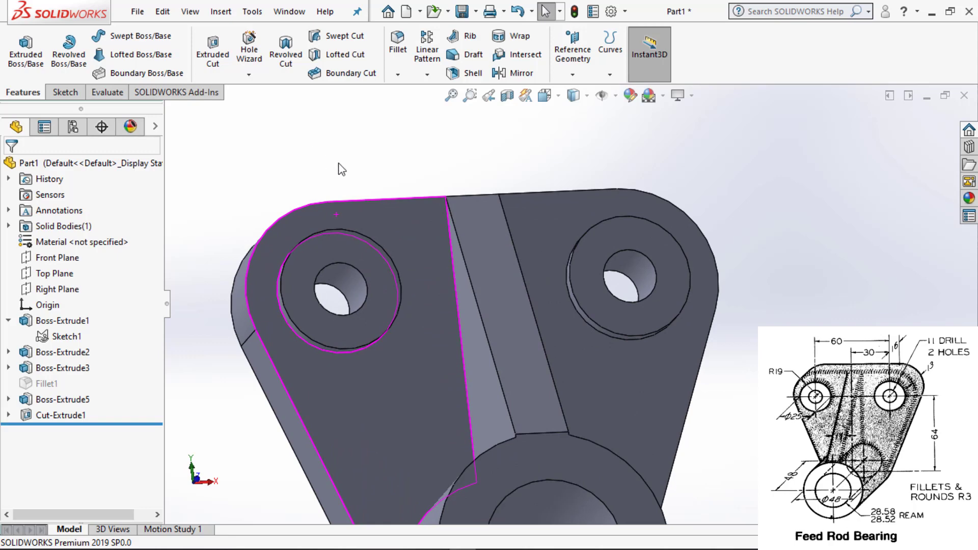
{"action": "middle_click_drag", "start_coordinate": [342, 169], "coordinate": [340, 212]}
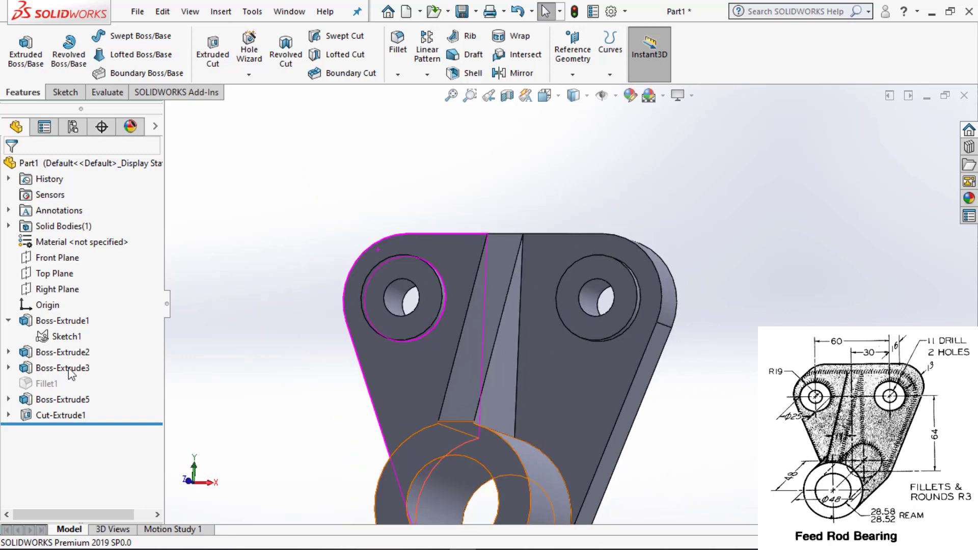
{"action": "left_click", "coordinate": [47, 383]}
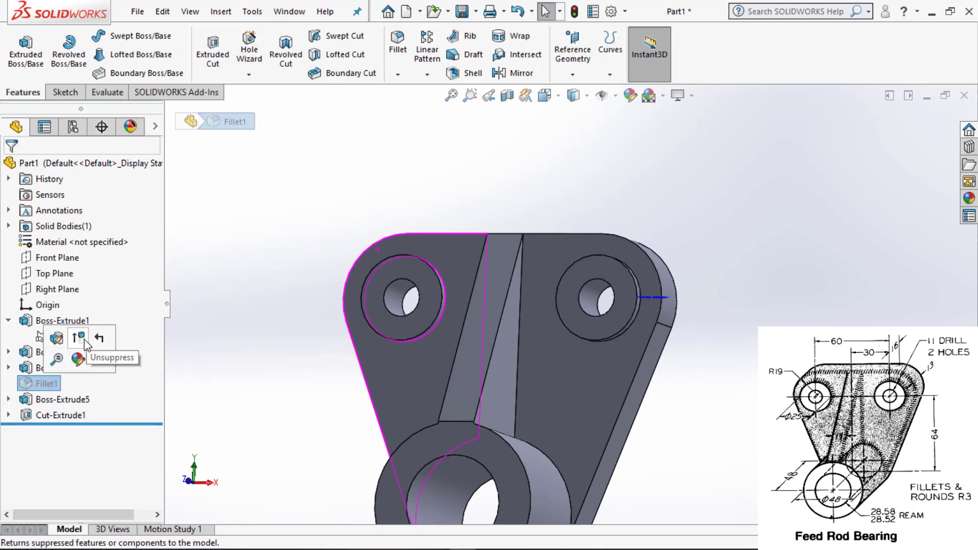
{"action": "left_click", "coordinate": [85, 342]}
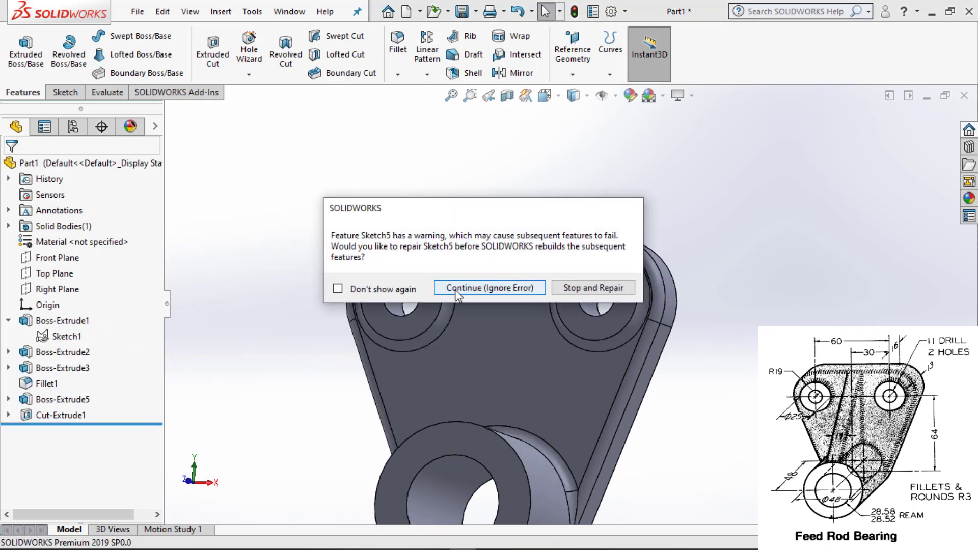
{"action": "left_click", "coordinate": [454, 288]}
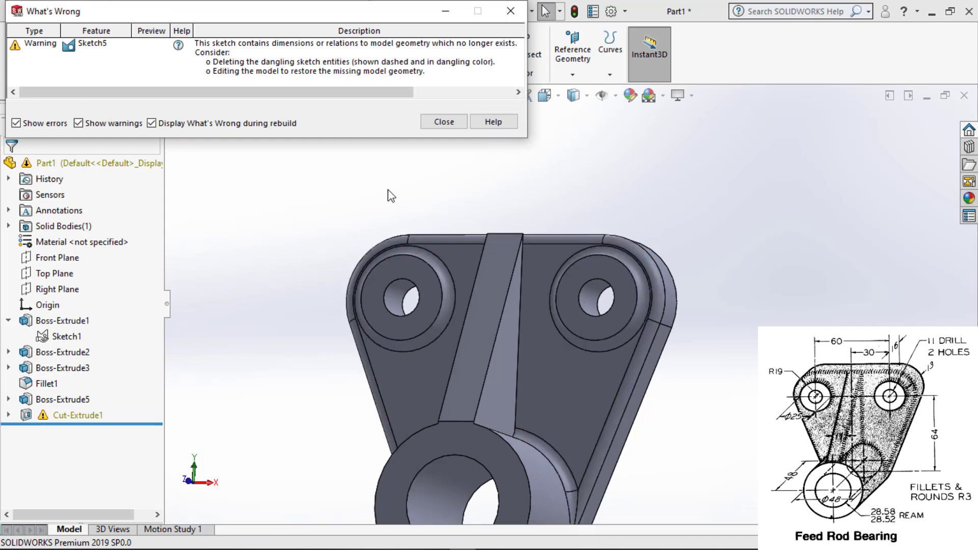
{"action": "left_click", "coordinate": [437, 125]}
{"action": "left_click", "coordinate": [71, 415]}
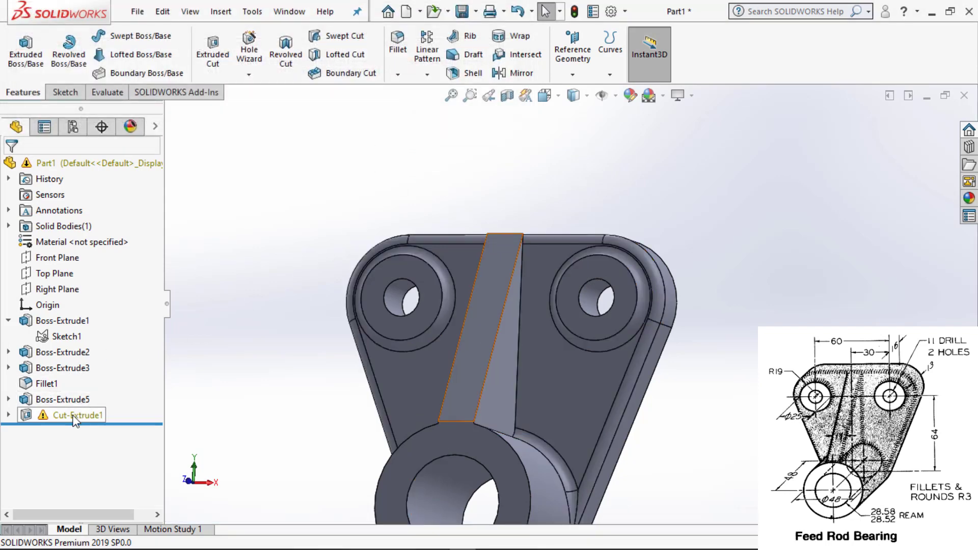
{"action": "left_click", "coordinate": [47, 384]}
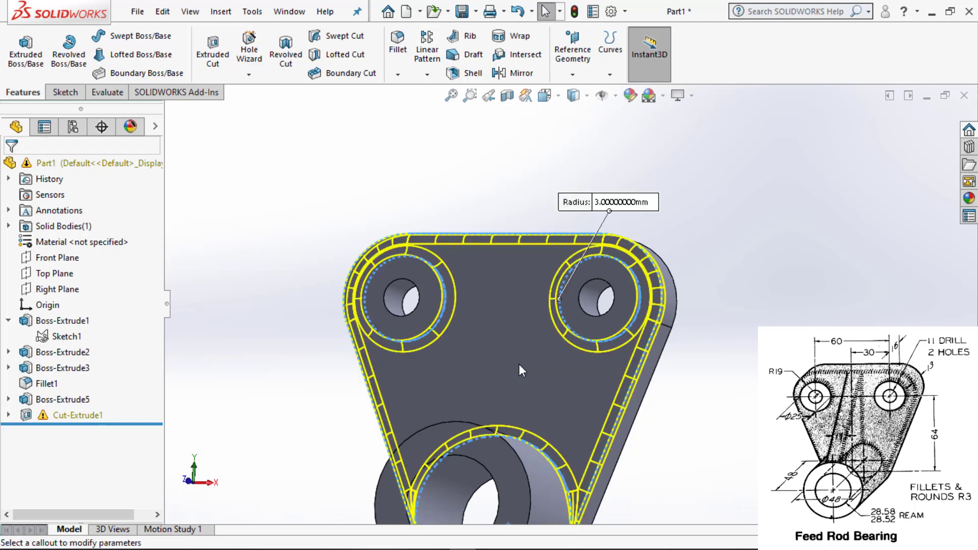
{"action": "left_click", "coordinate": [33, 169]}
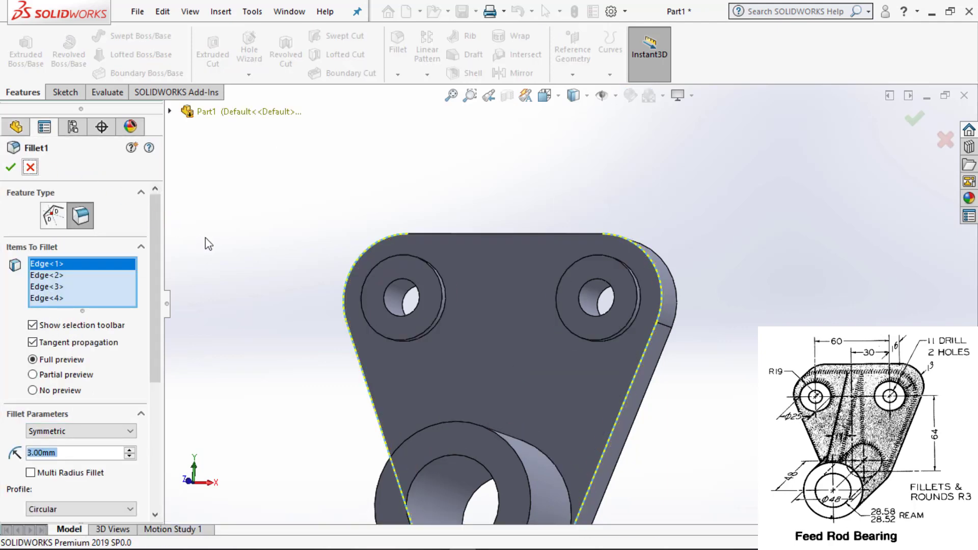
{"action": "middle_click_drag", "start_coordinate": [272, 239], "coordinate": [299, 267]}
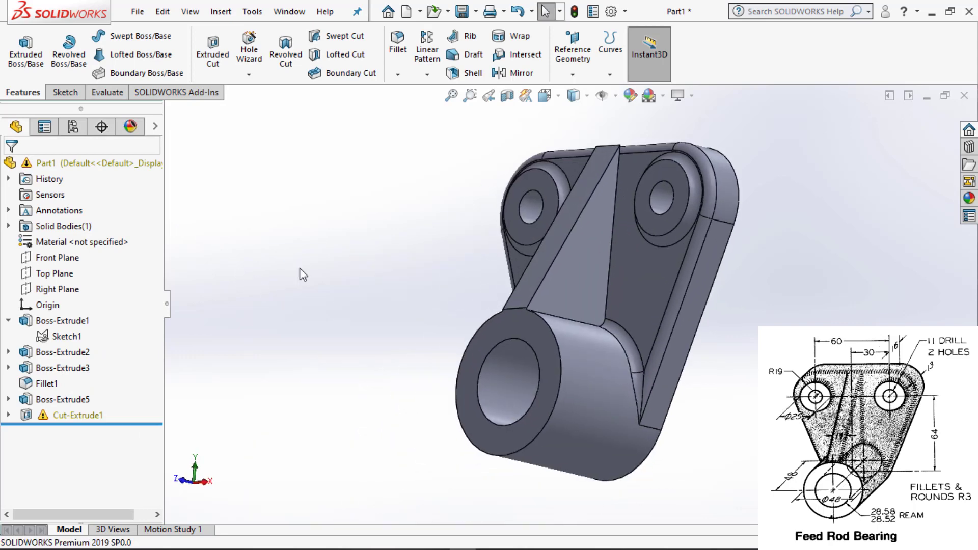
Try to fillet both side edges of the sloped rib where it meets the web with a 3 mm radius.
{"action": "key", "text": "z"}
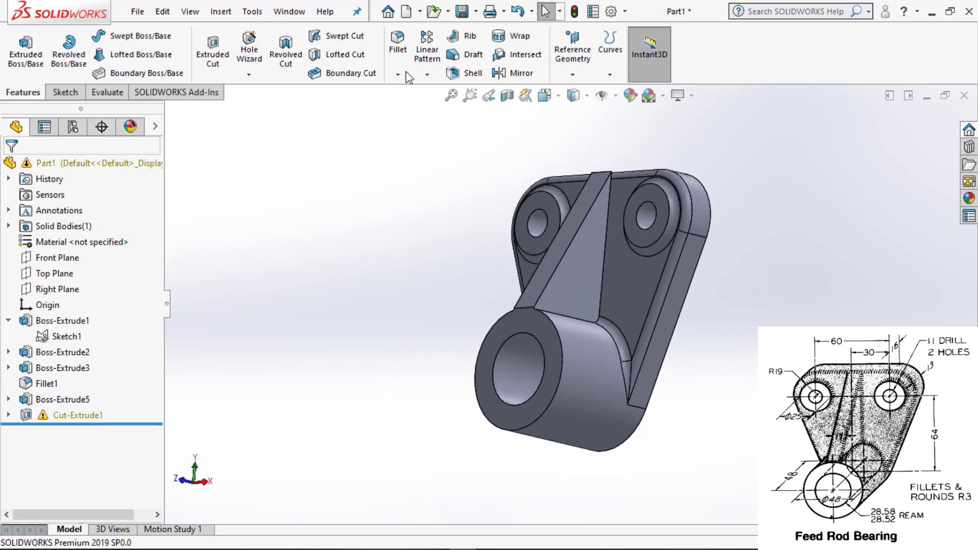
{"action": "left_click", "coordinate": [601, 295]}
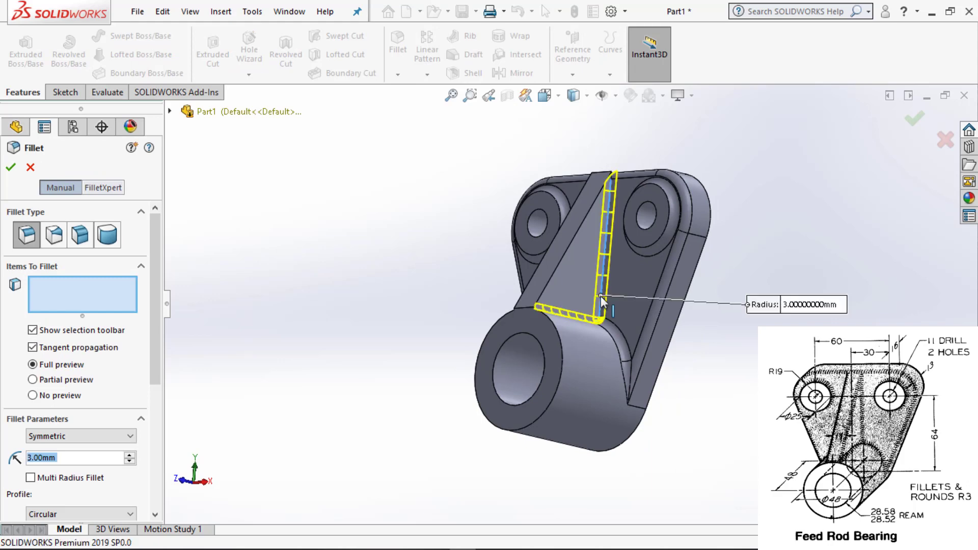
{"action": "middle_click_drag", "start_coordinate": [446, 273], "coordinate": [533, 258]}
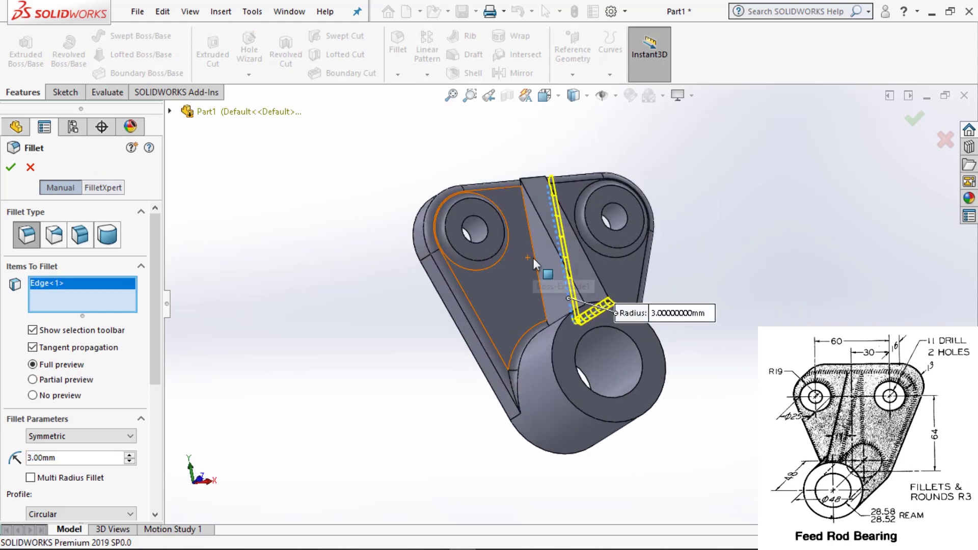
{"action": "left_click", "coordinate": [535, 258]}
{"action": "middle_click_drag", "start_coordinate": [397, 330], "coordinate": [327, 373]}
{"action": "scroll", "coordinate": [505, 206], "scroll_direction": "down", "scroll_amount": 5}
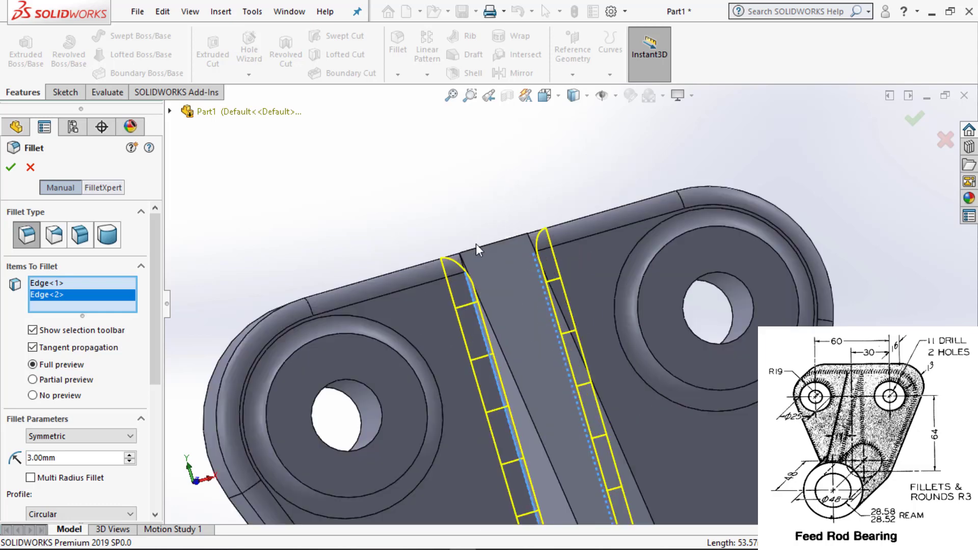
{"action": "middle_click_drag", "start_coordinate": [486, 253], "coordinate": [525, 250]}
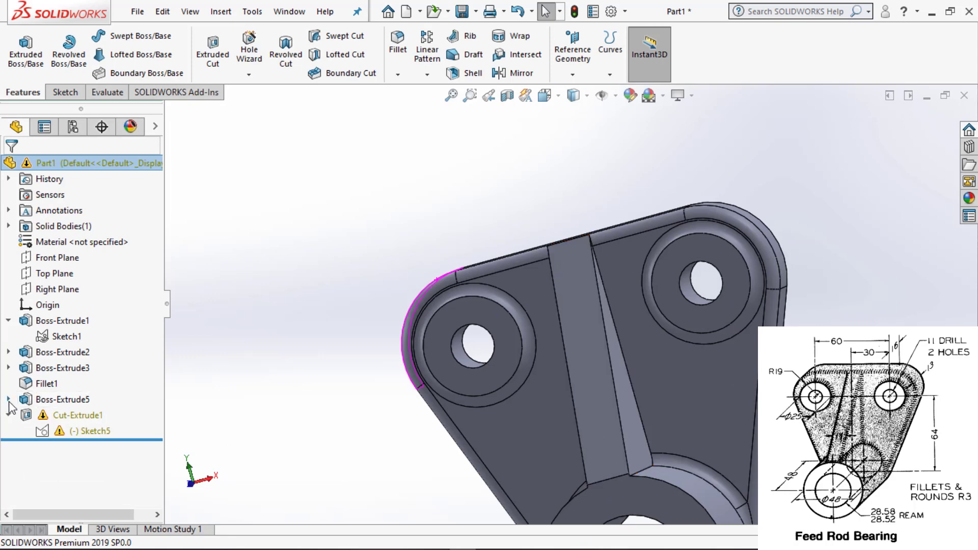
Edit the rib profile's sketch and delete the coincident relations tying both ends of its upper line to the web's top edge.
{"action": "left_click", "coordinate": [8, 400]}
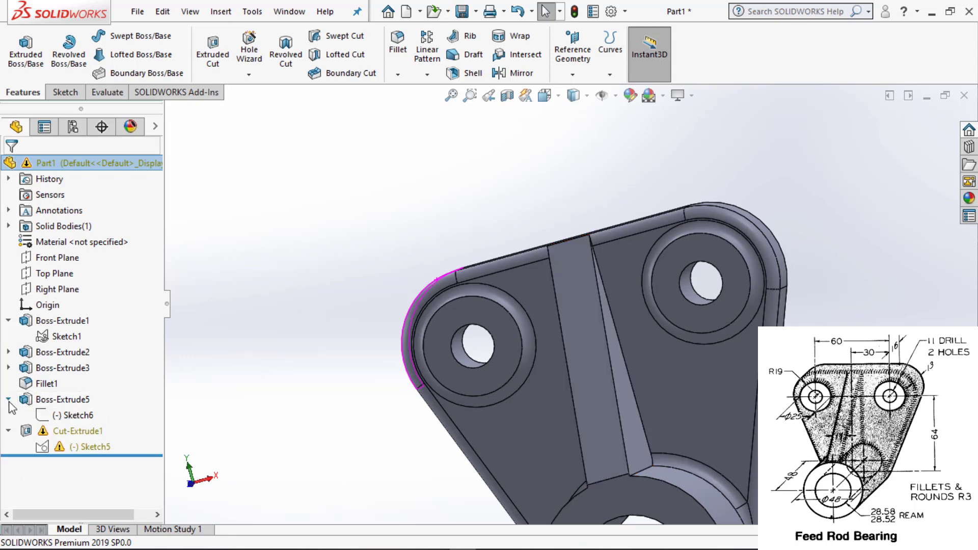
{"action": "left_click", "coordinate": [71, 415]}
{"action": "left_click", "coordinate": [65, 376]}
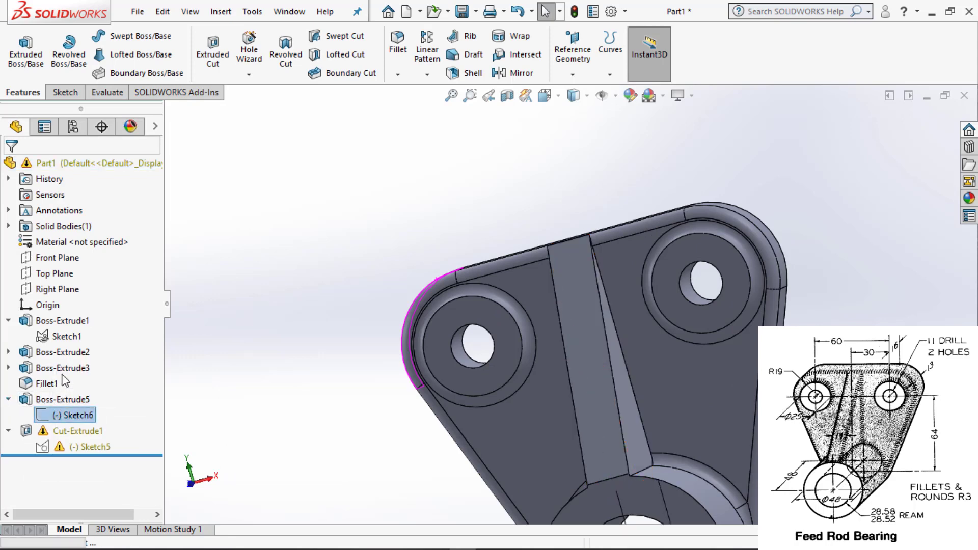
{"action": "scroll", "coordinate": [573, 129], "scroll_direction": "down", "scroll_amount": 2}
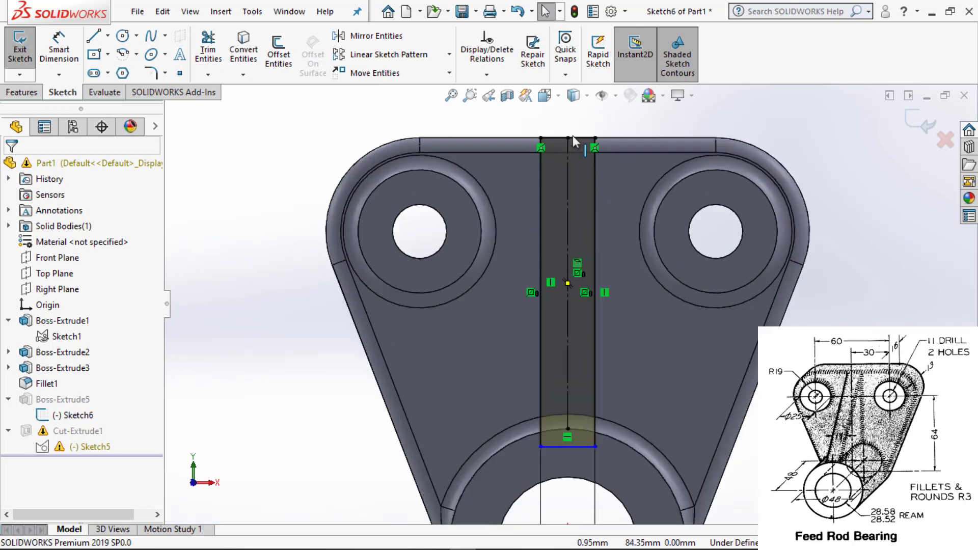
{"action": "left_click", "coordinate": [596, 147]}
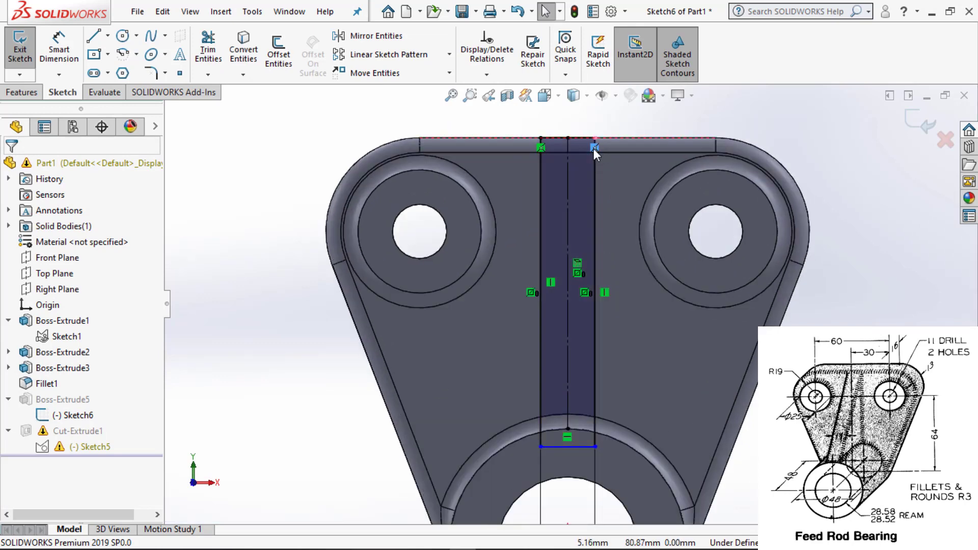
{"action": "key", "text": "Delete"}
{"action": "left_click", "coordinate": [580, 141]}
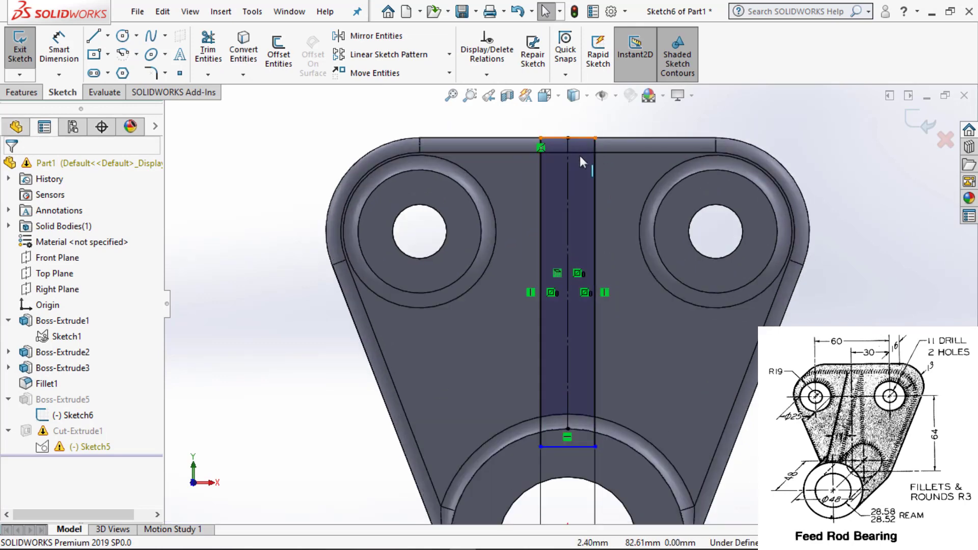
{"action": "key", "text": "Escape"}
{"action": "left_click", "coordinate": [541, 148]}
{"action": "key", "text": "Delete"}
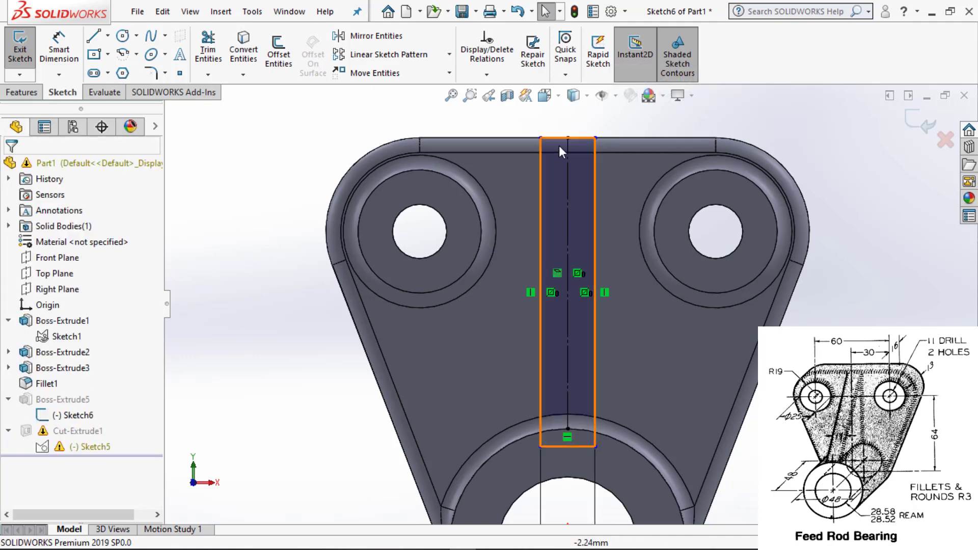
Lower the rib profile's upper line, make it collinear with the lower edge of the web's top fillet, and exit the sketch.
{"action": "mouse_move", "coordinate": [579, 174]}
{"action": "left_mouse_down"}
{"action": "mouse_move", "coordinate": [579, 184]}
{"action": "mouse_move", "coordinate": [577, 160]}
{"action": "left_mouse_up"}
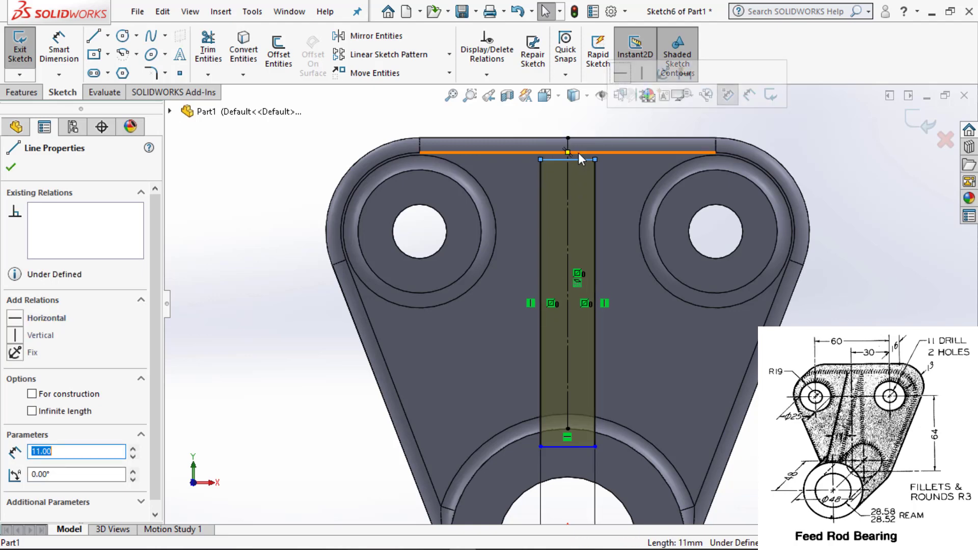
{"action": "left_click", "coordinate": [579, 151], "text": "ctrl"}
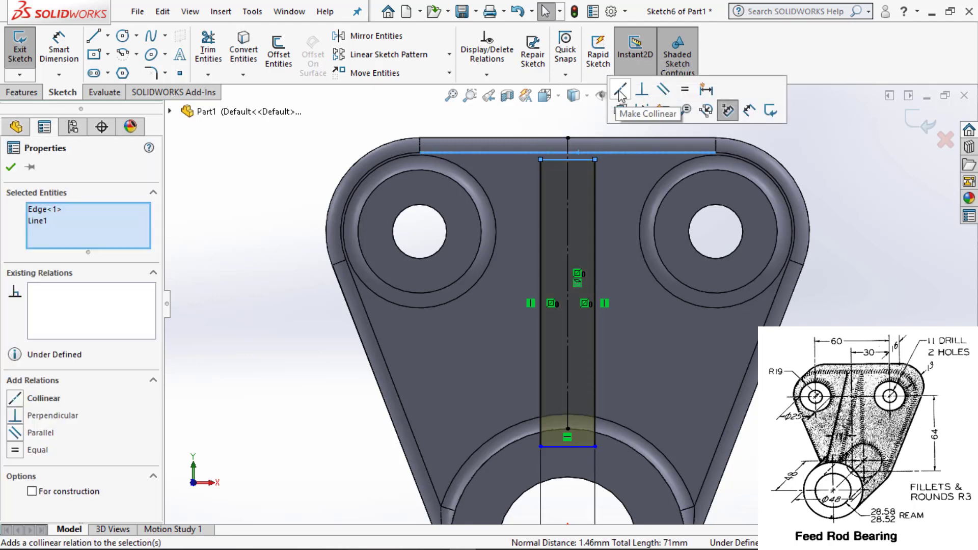
{"action": "left_click", "coordinate": [620, 97]}
{"action": "left_click", "coordinate": [260, 175]}
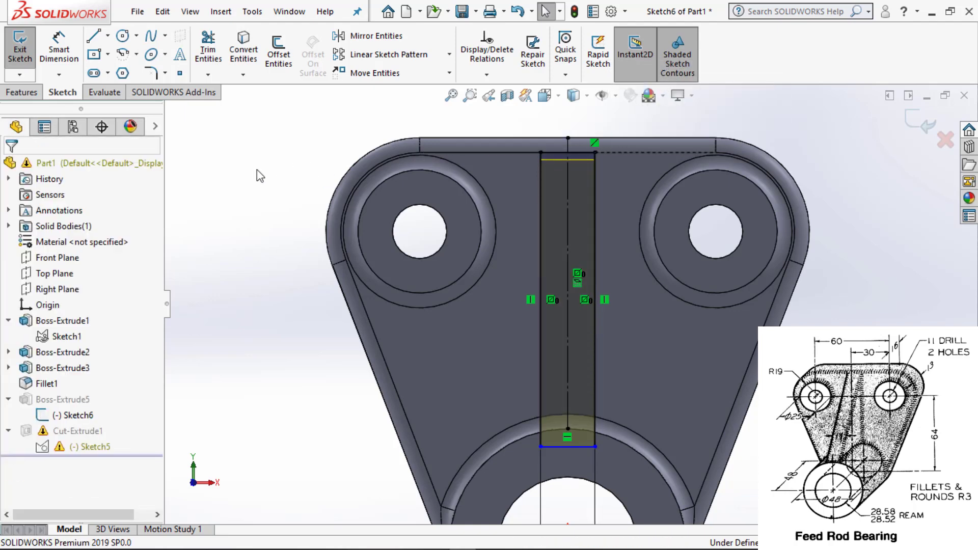
{"action": "left_click", "coordinate": [916, 122]}
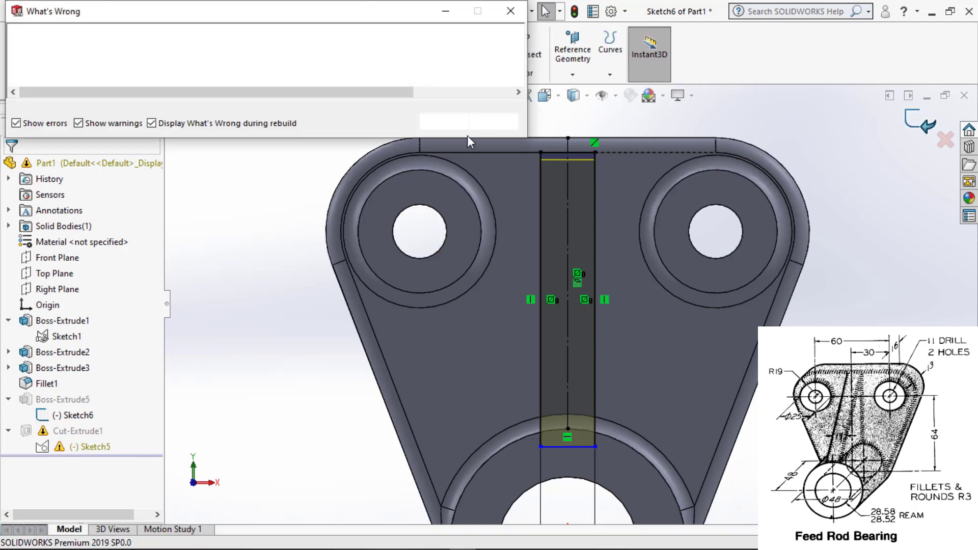
{"action": "left_click", "coordinate": [443, 122]}
Edit the rib cut's sketch and delete the dangling coincident relation at the slanted line's upper endpoint.
{"action": "key", "text": "f"}
{"action": "middle_click_drag", "start_coordinate": [232, 293], "coordinate": [329, 255]}
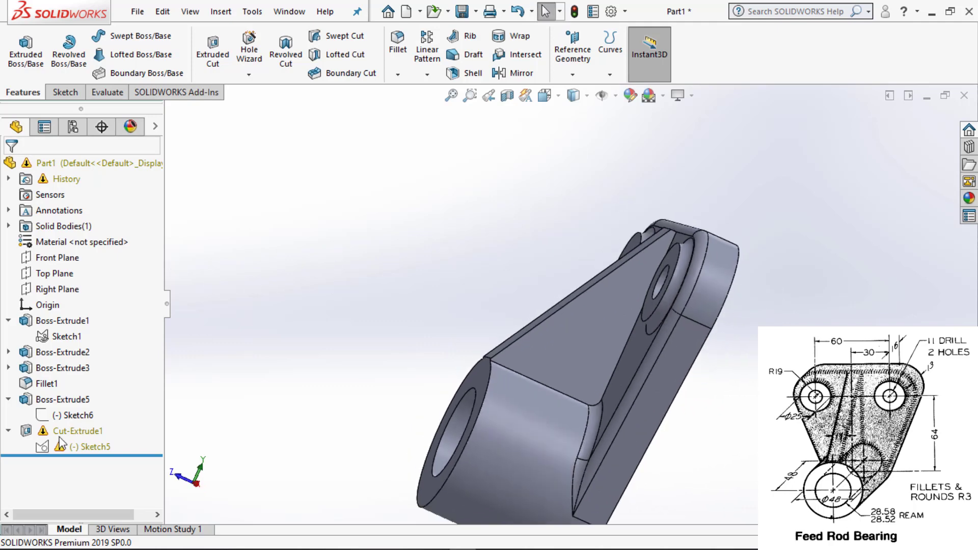
{"action": "left_click", "coordinate": [77, 447]}
{"action": "left_click", "coordinate": [78, 399]}
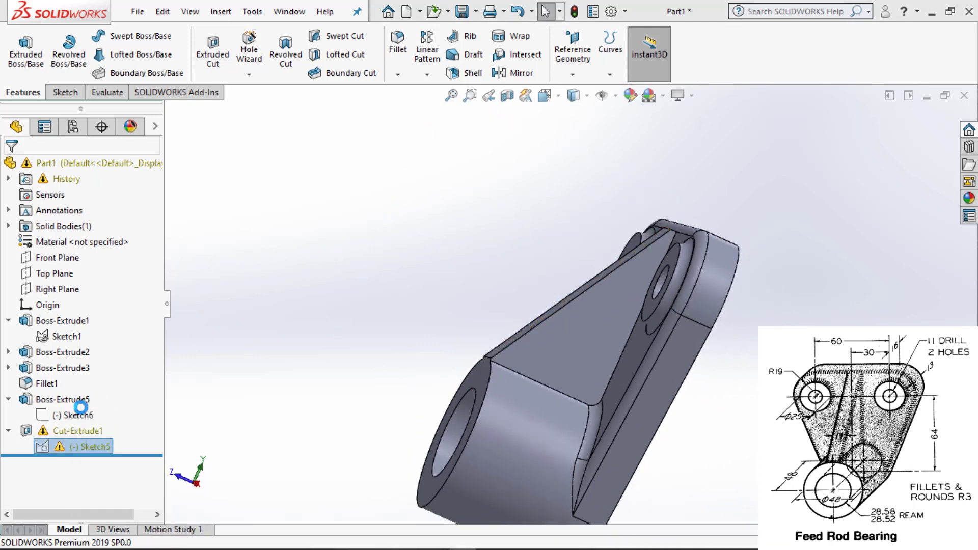
{"action": "scroll", "coordinate": [613, 150], "scroll_direction": "up", "scroll_amount": 1}
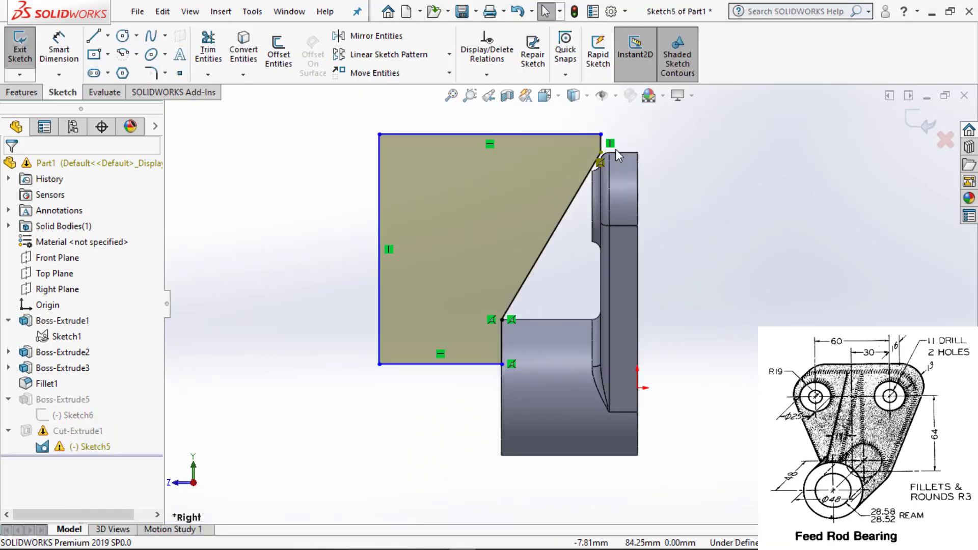
{"action": "scroll", "coordinate": [615, 148], "scroll_direction": "down", "scroll_amount": 7}
{"action": "scroll", "coordinate": [585, 194], "scroll_direction": "down", "scroll_amount": 2}
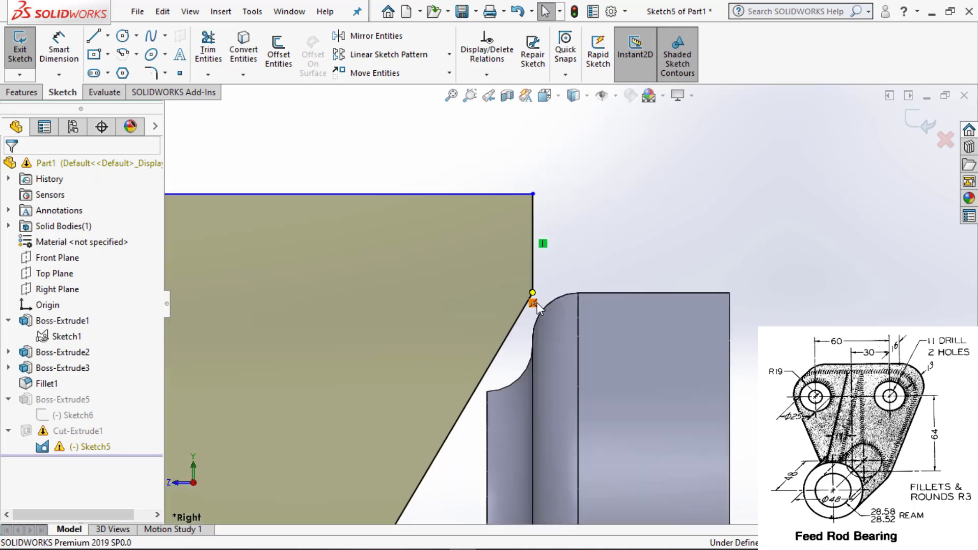
{"action": "left_click", "coordinate": [536, 304]}
{"action": "key", "text": "Delete"}
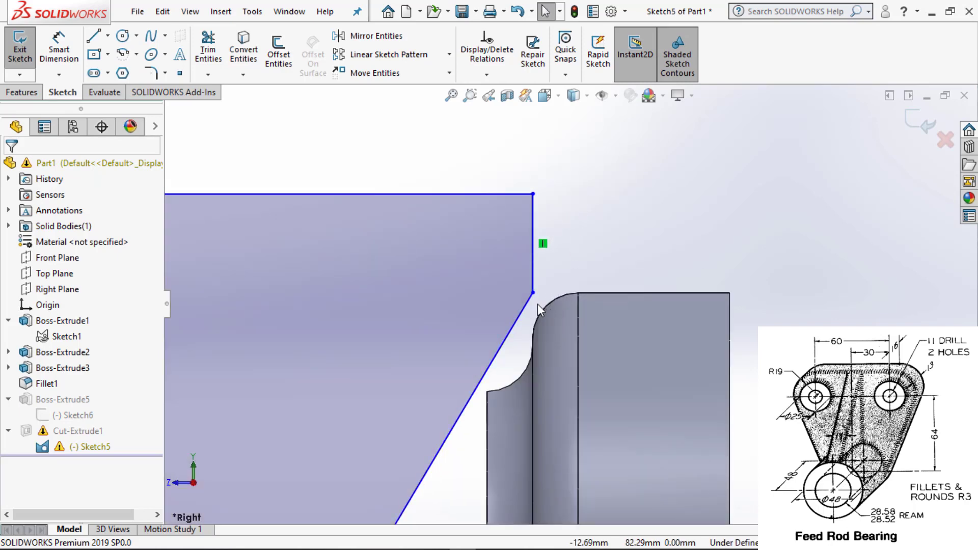
Move the slanted line's upper endpoint down onto the point where the web's top fillet meets its front face.
{"action": "left_click_drag", "start_coordinate": [533, 293], "coordinate": [533, 340]}
{"action": "scroll", "coordinate": [501, 327], "scroll_direction": "up", "scroll_amount": 4}
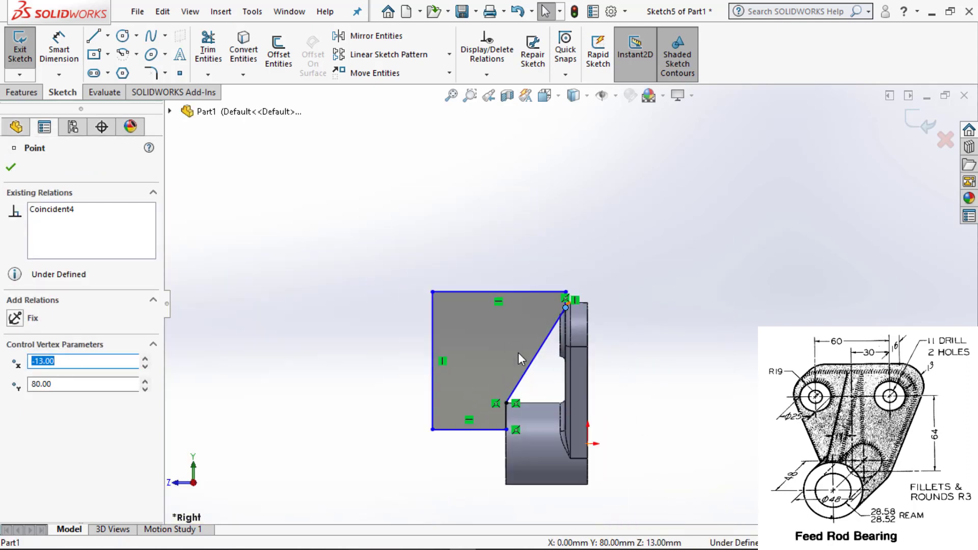
{"action": "scroll", "coordinate": [530, 346], "scroll_direction": "down", "scroll_amount": 10}
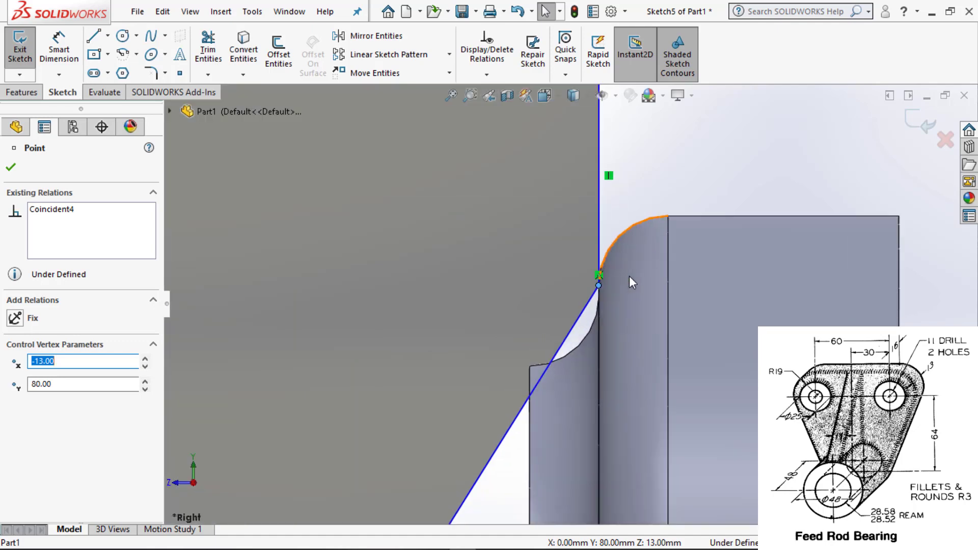
{"action": "scroll", "coordinate": [594, 301], "scroll_direction": "up", "scroll_amount": 6}
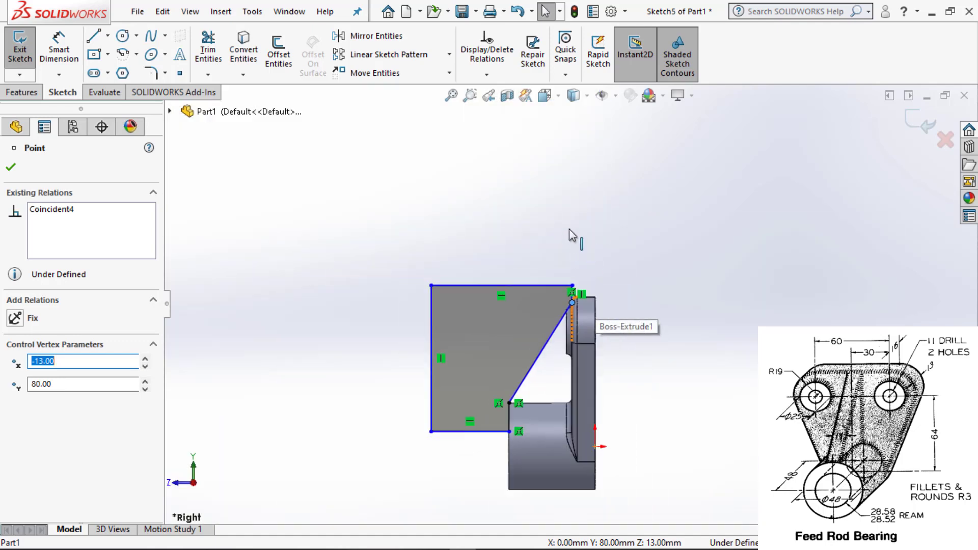
Try to move the lower endpoint of the slanted line in the rib cut's sketch.
{"action": "left_click", "coordinate": [570, 229]}
{"action": "left_click_drag", "start_coordinate": [511, 379], "coordinate": [515, 365]}
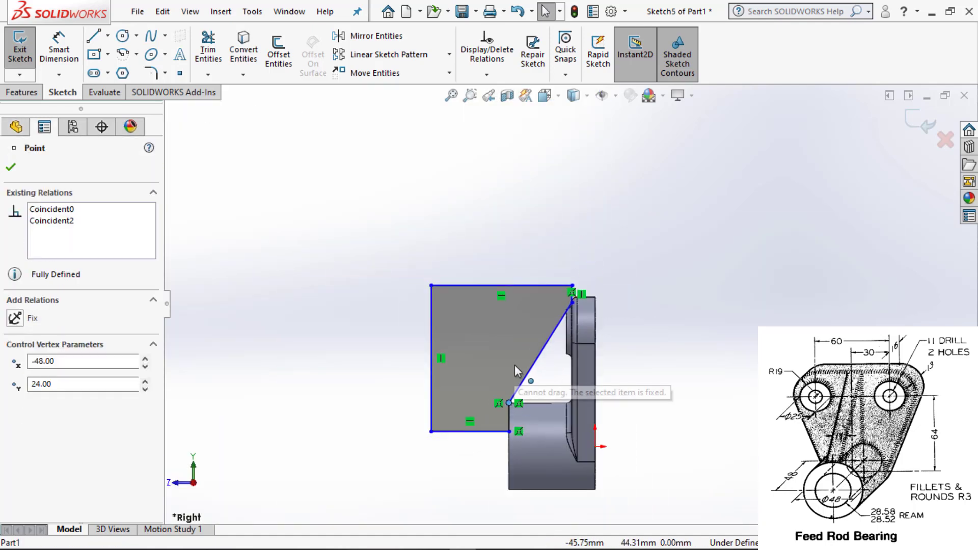
{"action": "left_click", "coordinate": [707, 170]}
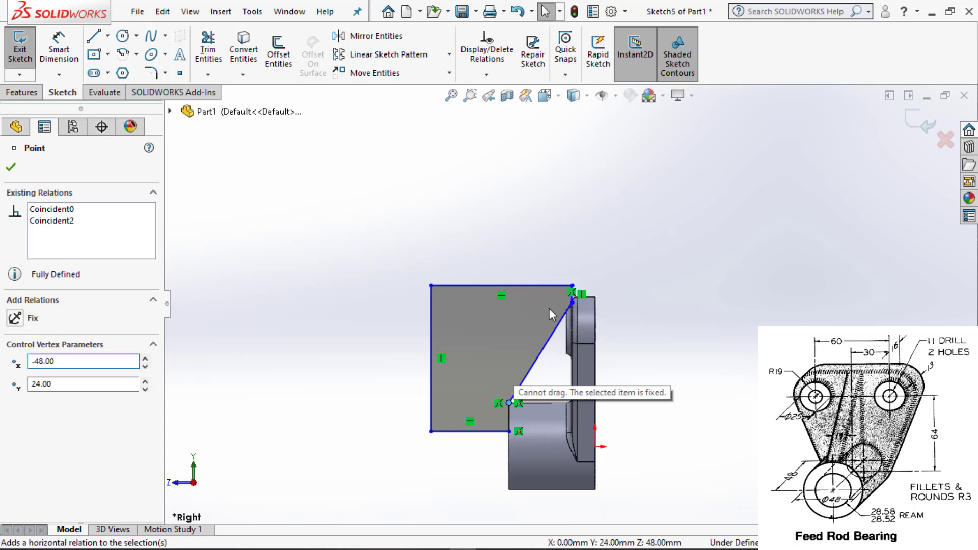
{"action": "left_click", "coordinate": [567, 355]}
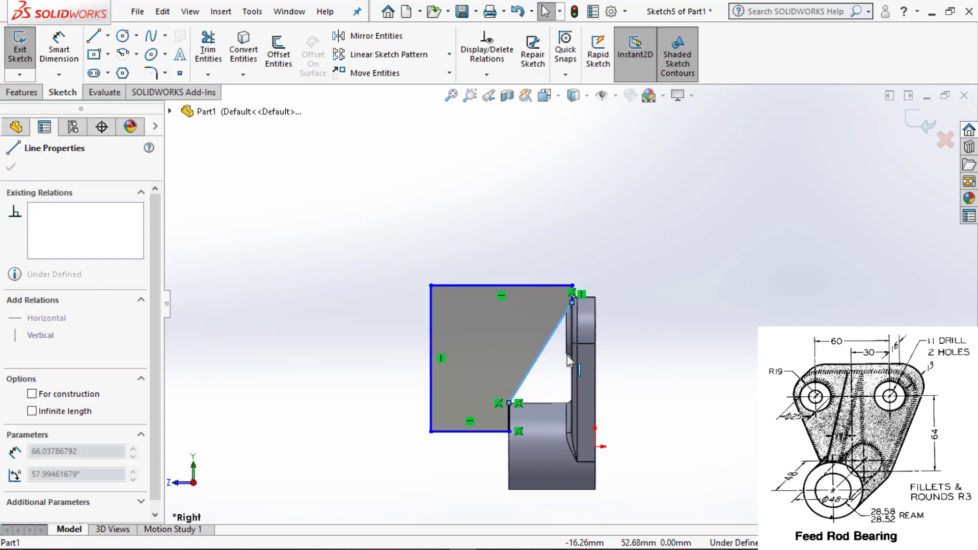
{"action": "left_click", "coordinate": [376, 275]}
Add a pierce relation between the slanted line's upper endpoint and the lower edge of the web's top fillet, and exit the sketch.
{"action": "scroll", "coordinate": [530, 306], "scroll_direction": "down", "scroll_amount": 2}
{"action": "scroll", "coordinate": [609, 275], "scroll_direction": "down", "scroll_amount": 8}
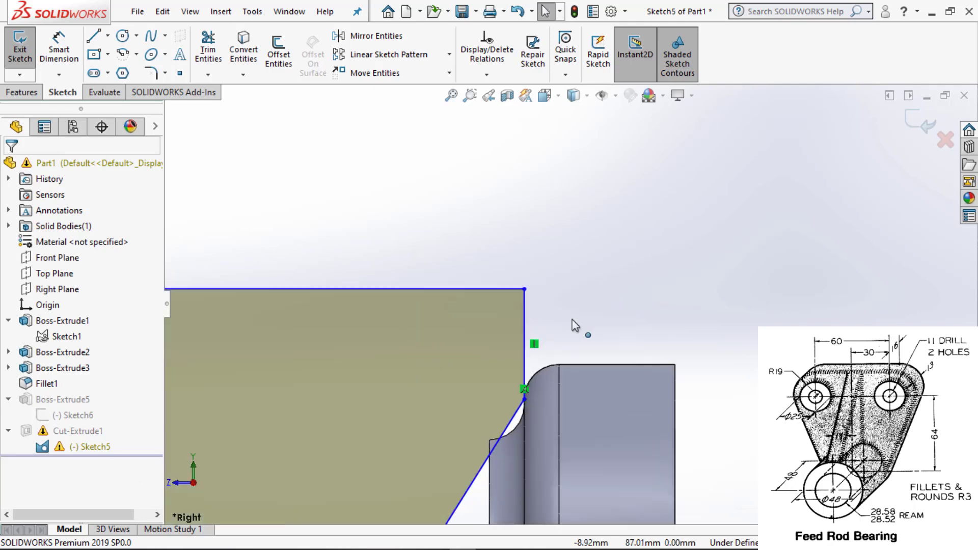
{"action": "middle_click_drag", "start_coordinate": [590, 316], "coordinate": [604, 313]}
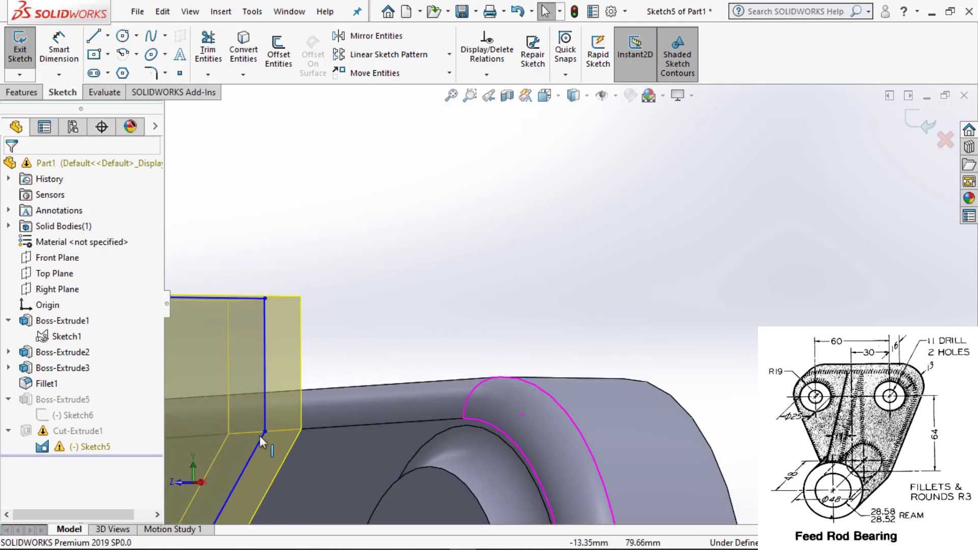
{"action": "left_click", "coordinate": [265, 432]}
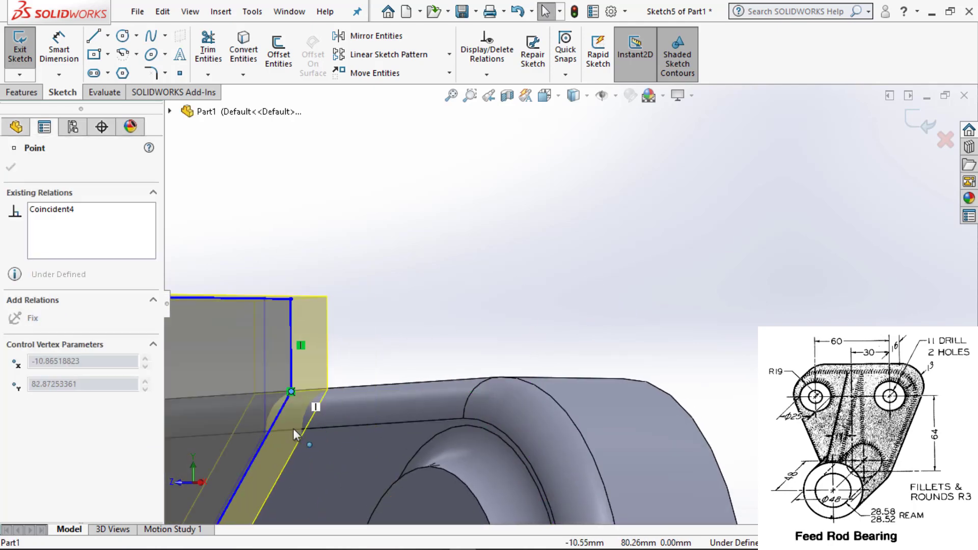
{"action": "left_click_drag", "start_coordinate": [282, 433], "coordinate": [271, 430]}
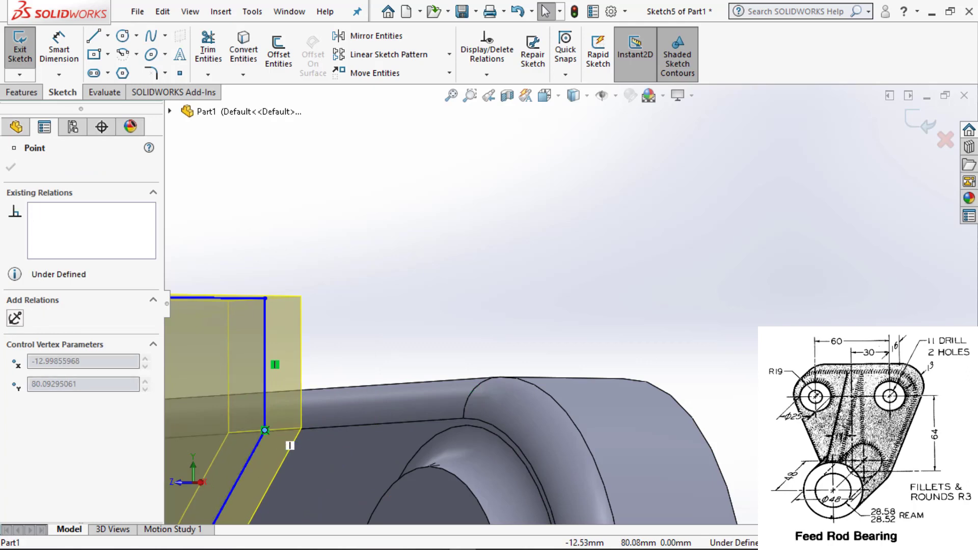
{"action": "left_click", "coordinate": [320, 426], "text": "ctrl"}
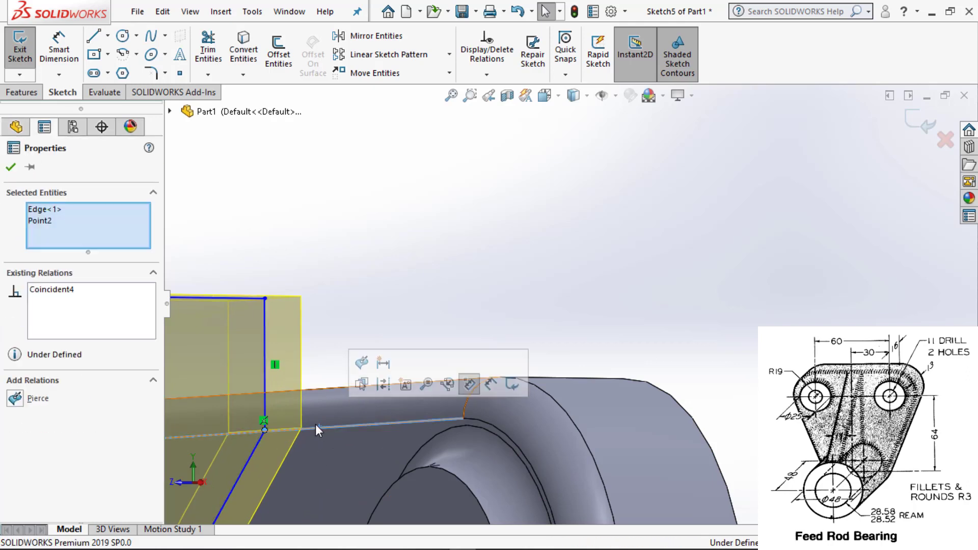
{"action": "left_click", "coordinate": [361, 364]}
{"action": "left_click", "coordinate": [368, 270]}
{"action": "scroll", "coordinate": [368, 270], "scroll_direction": "up", "scroll_amount": 8}
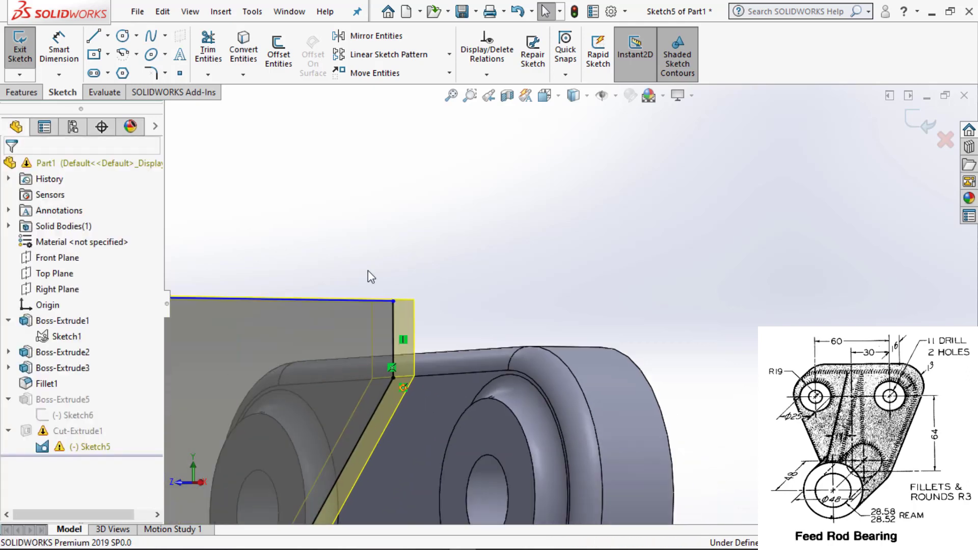
{"action": "scroll", "coordinate": [356, 269], "scroll_direction": "up", "scroll_amount": 3}
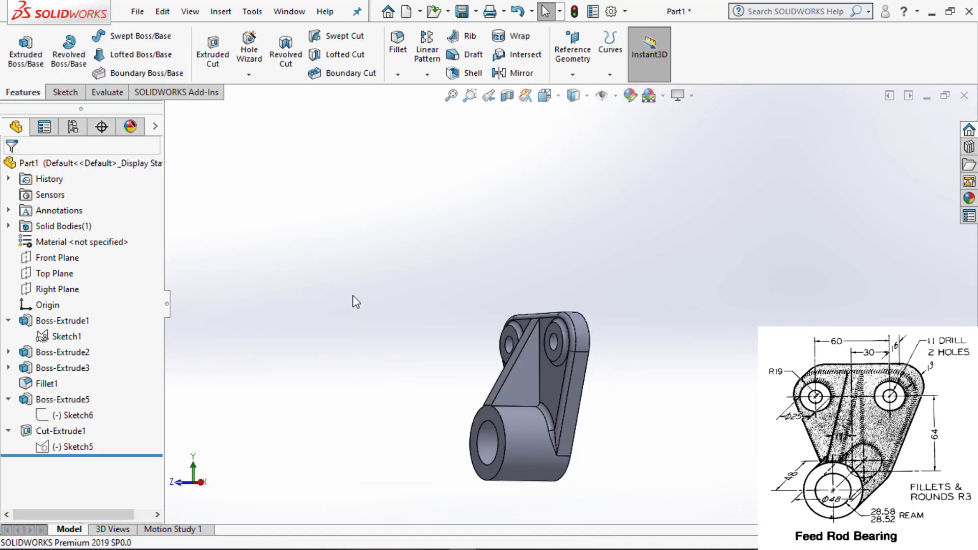
Set up a 3 mm fillet on the two edges where the rib's sides meet the web.
{"action": "middle_click_drag", "start_coordinate": [417, 273], "coordinate": [271, 334]}
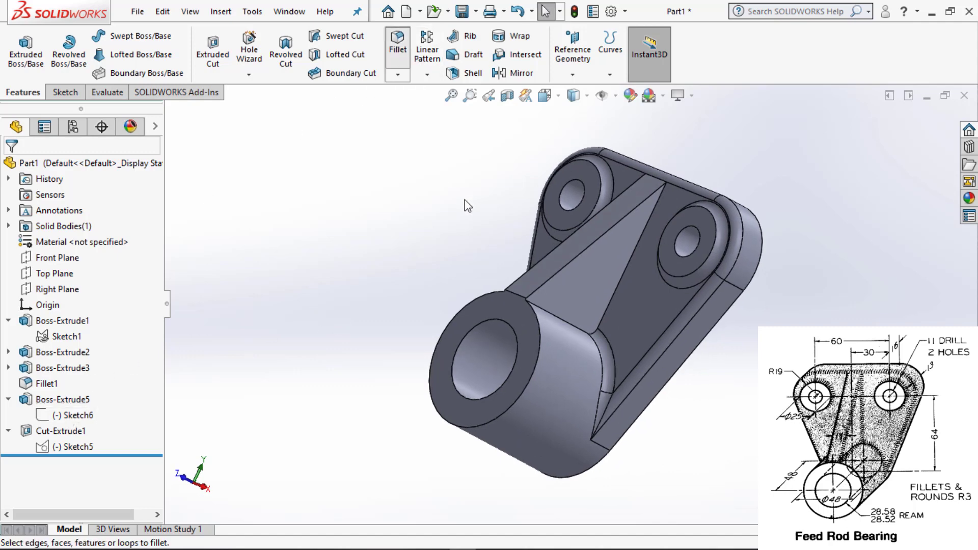
{"action": "left_click", "coordinate": [609, 304]}
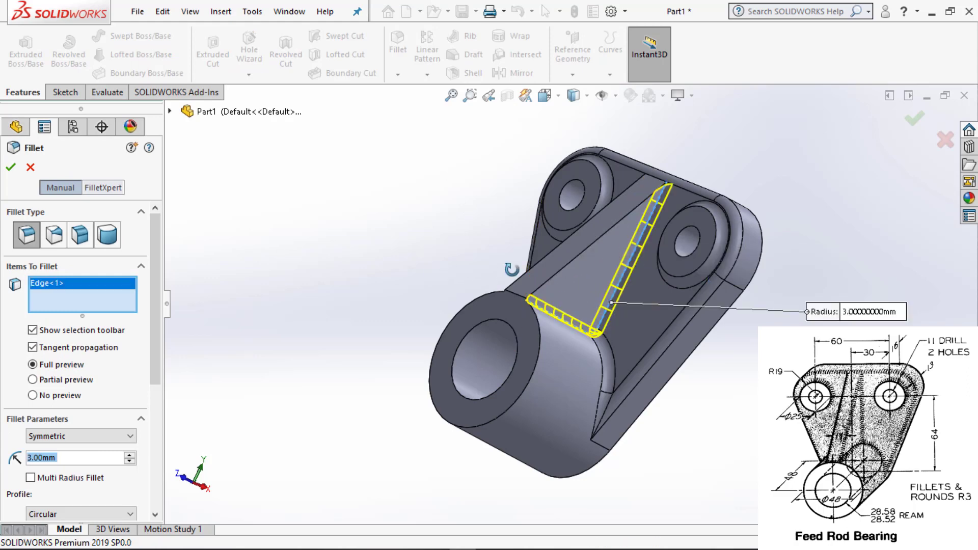
{"action": "middle_click_drag", "start_coordinate": [511, 268], "coordinate": [533, 265]}
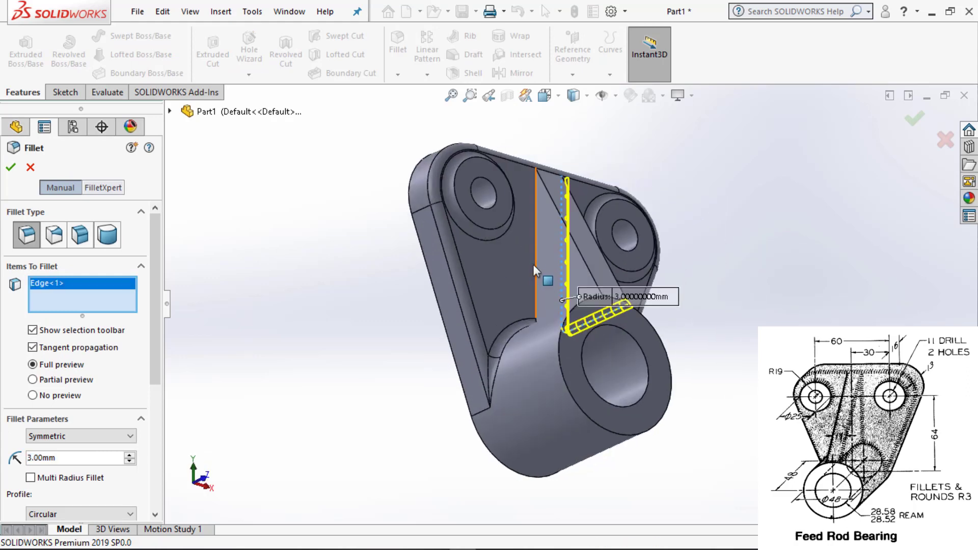
{"action": "left_click", "coordinate": [557, 202]}
{"action": "left_click", "coordinate": [557, 202]}
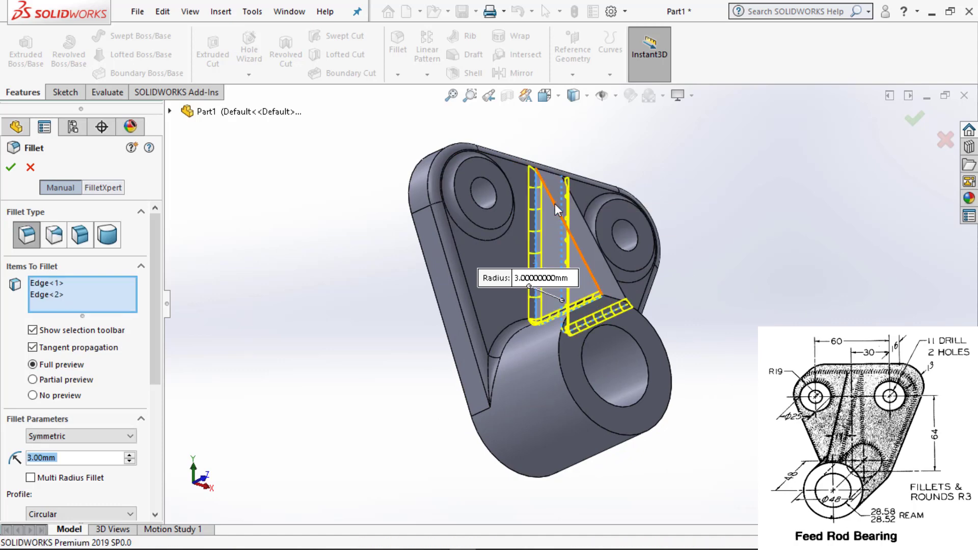
{"action": "left_click", "coordinate": [594, 239]}
{"action": "left_click", "coordinate": [595, 238]}
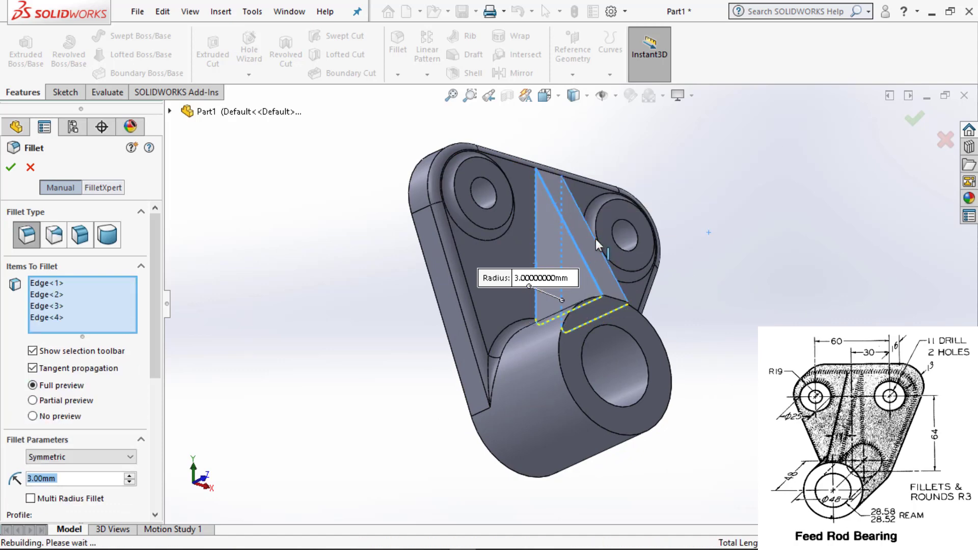
{"action": "middle_click_drag", "start_coordinate": [595, 238], "coordinate": [502, 218]}
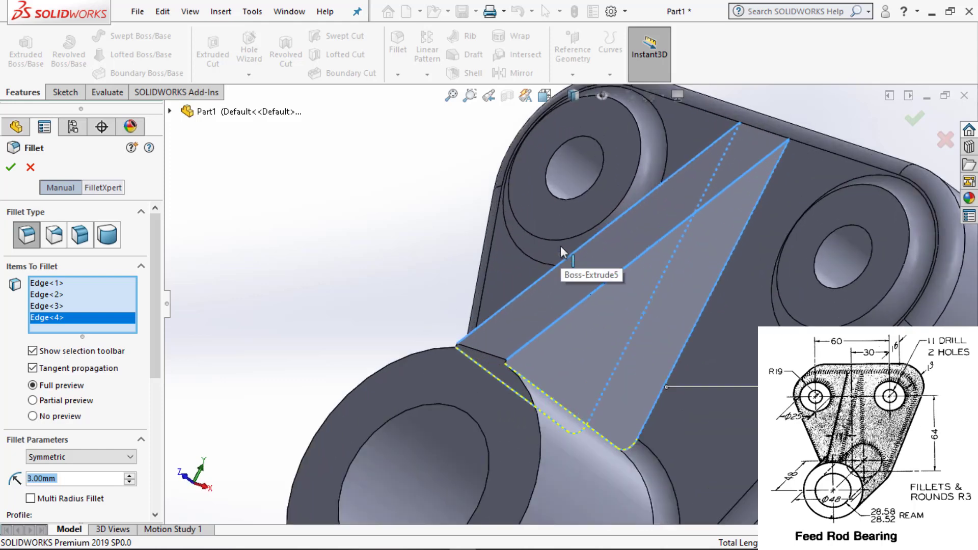
{"action": "scroll", "coordinate": [561, 245], "scroll_direction": "down", "scroll_amount": 3}
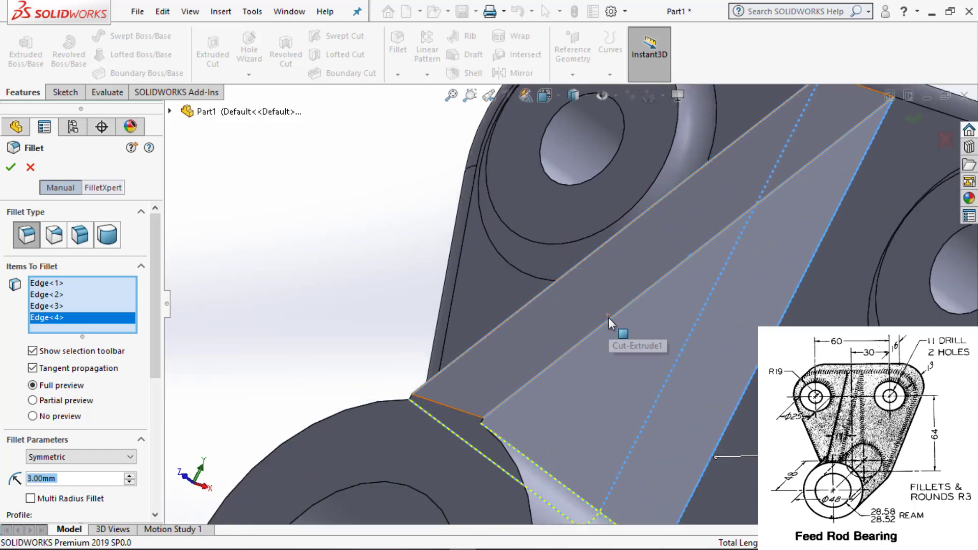
{"action": "left_click", "coordinate": [608, 317]}
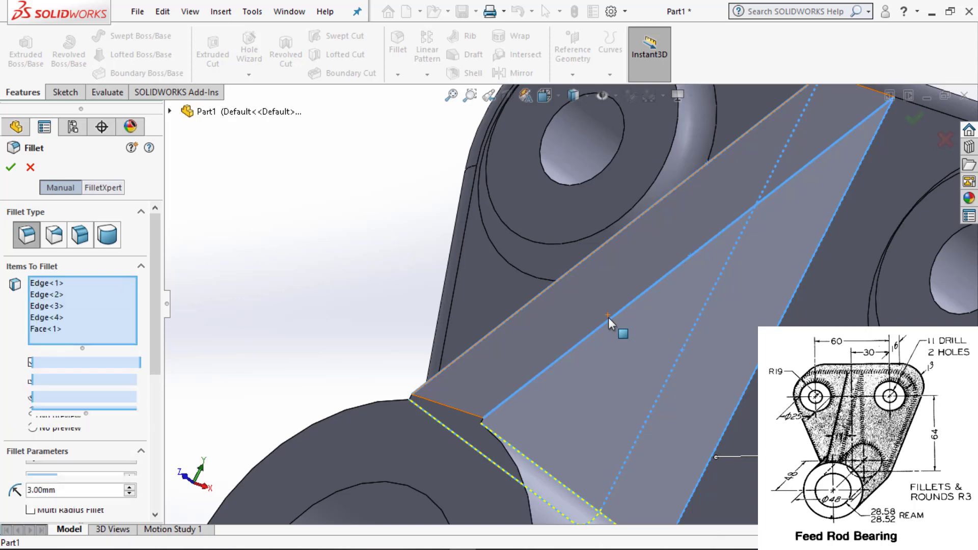
{"action": "left_click", "coordinate": [556, 304]}
{"action": "left_click", "coordinate": [553, 304]}
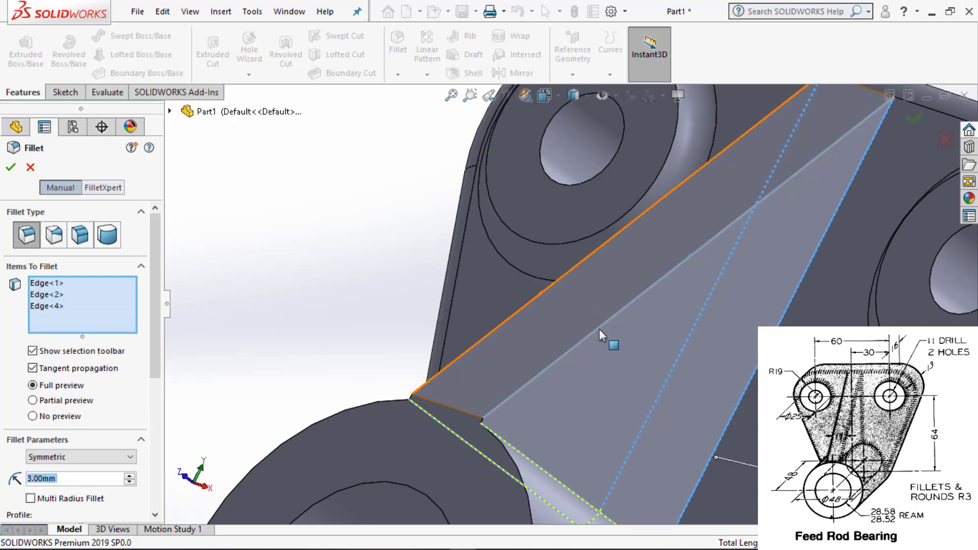
{"action": "left_click", "coordinate": [599, 328]}
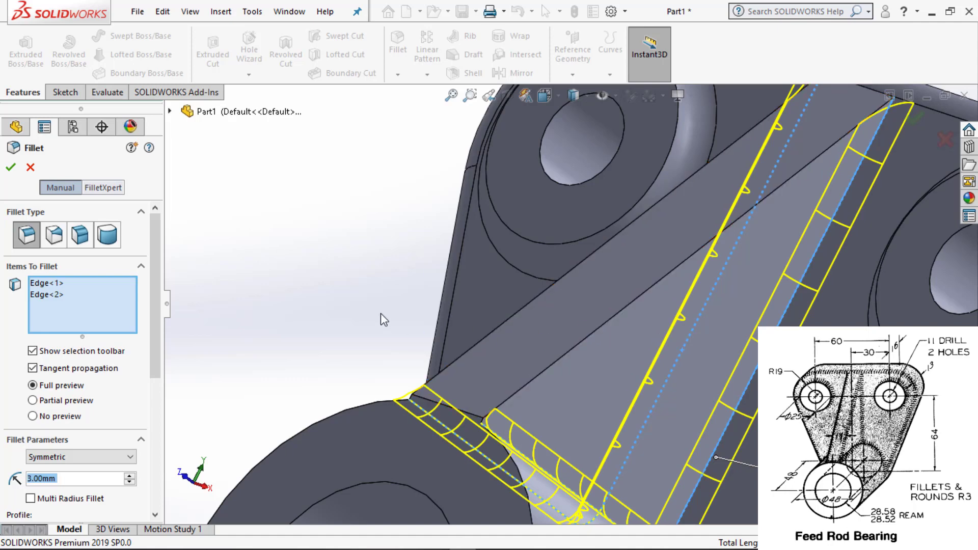
Create the 3 mm fillet along the base of the rib on both sides.
{"action": "scroll", "coordinate": [380, 312], "scroll_direction": "up", "scroll_amount": 5}
{"action": "scroll", "coordinate": [373, 303], "scroll_direction": "up", "scroll_amount": 2}
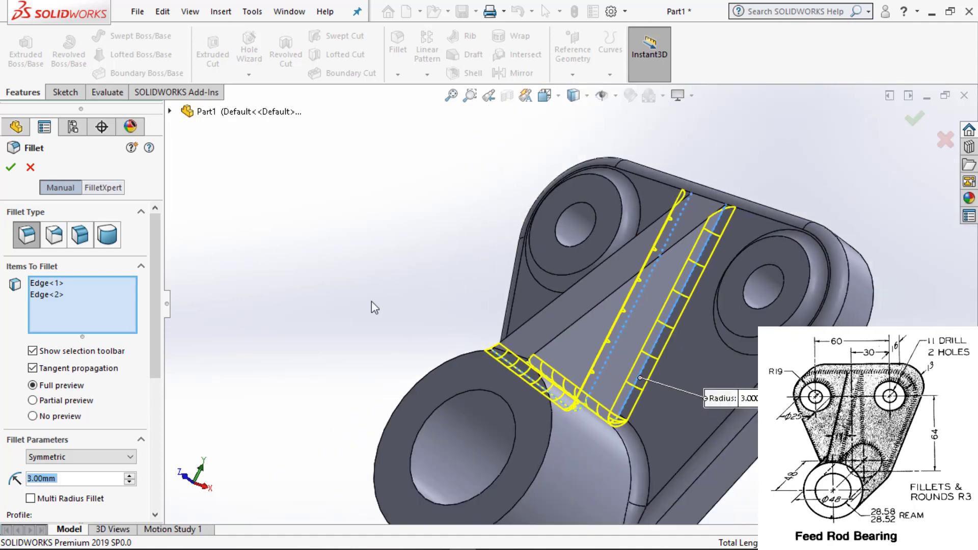
{"action": "left_click", "coordinate": [12, 167]}
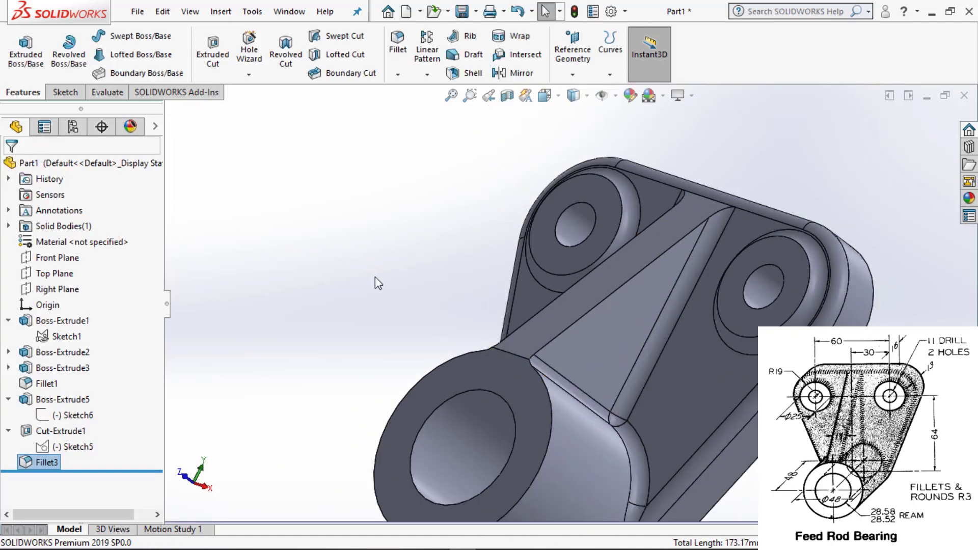
Show the finished part in isometric view and apply the Plain White scene.
{"action": "scroll", "coordinate": [375, 278], "scroll_direction": "up", "scroll_amount": 4}
{"action": "middle_click_drag", "start_coordinate": [400, 258], "coordinate": [365, 256]}
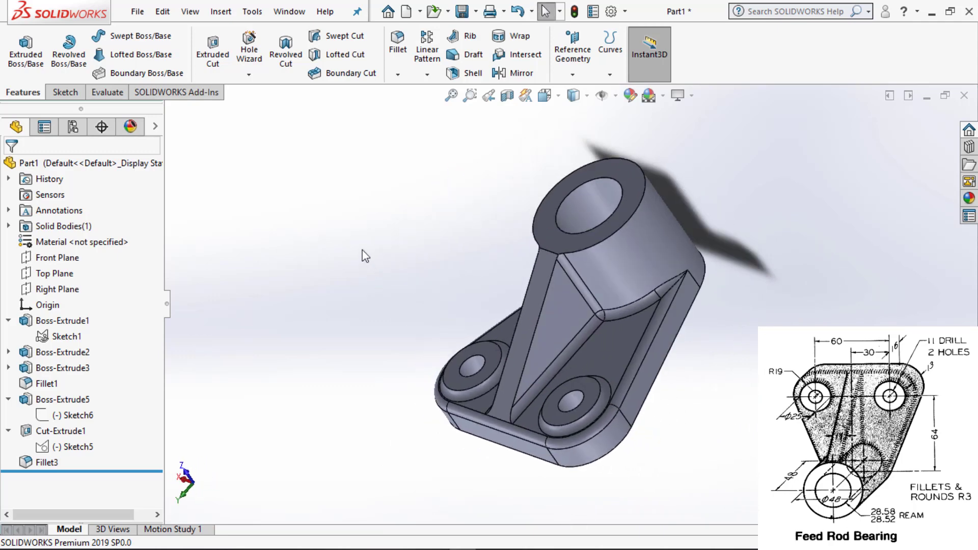
{"action": "key", "text": "f"}
{"action": "key", "text": "ctrl+7"}
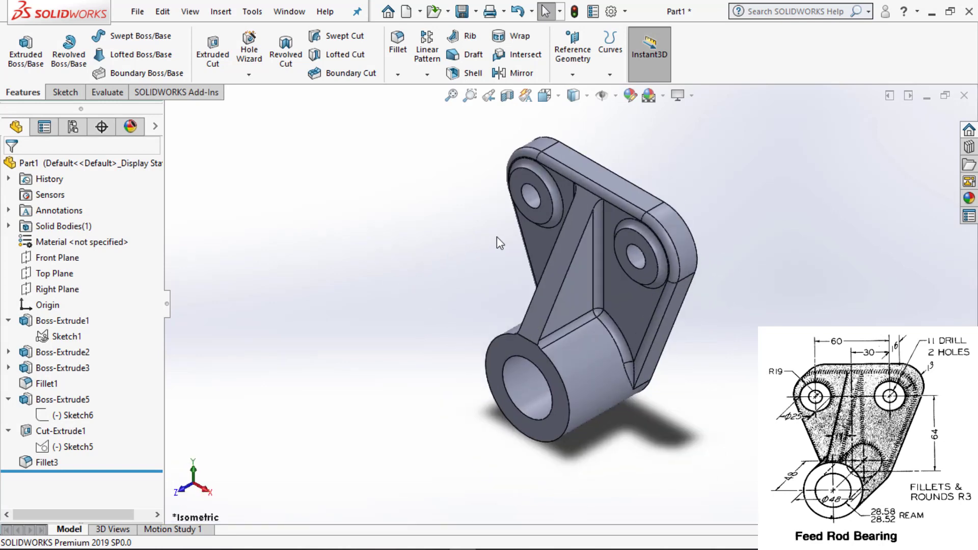
{"action": "left_click", "coordinate": [662, 95]}
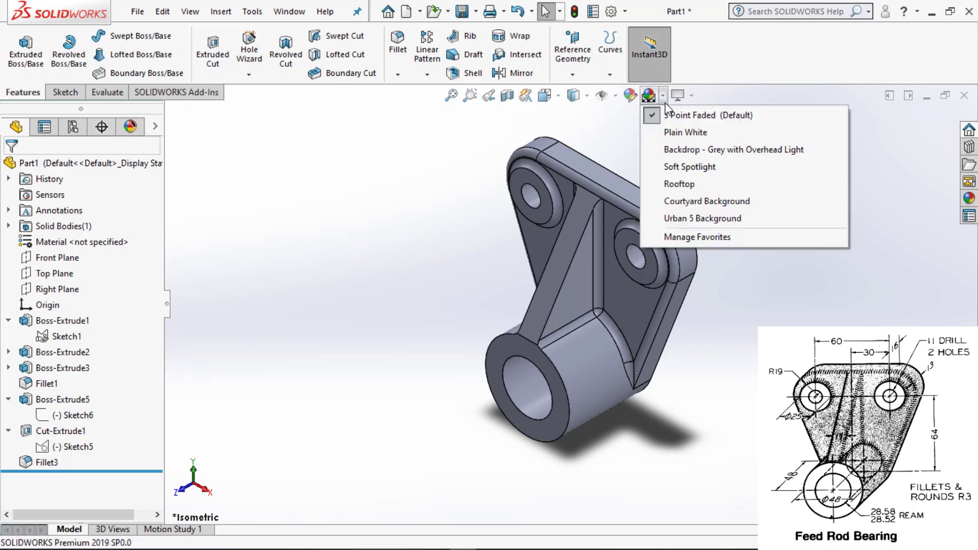
{"action": "left_click", "coordinate": [668, 134]}
{"action": "scroll", "coordinate": [680, 159], "scroll_direction": "down", "scroll_amount": 2}
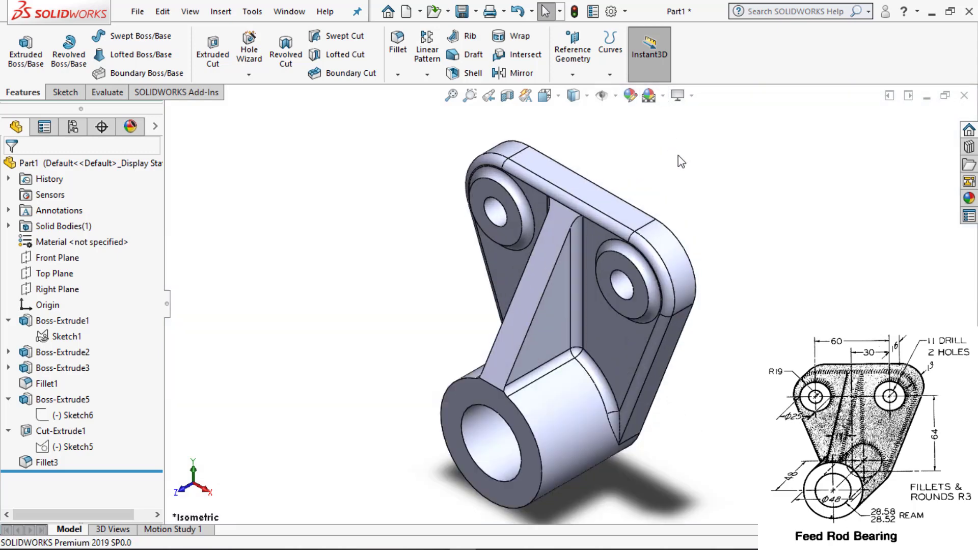
Turn off Shadows In Shaded Mode and reset the part to the isometric view.
{"action": "left_click", "coordinate": [679, 96]}
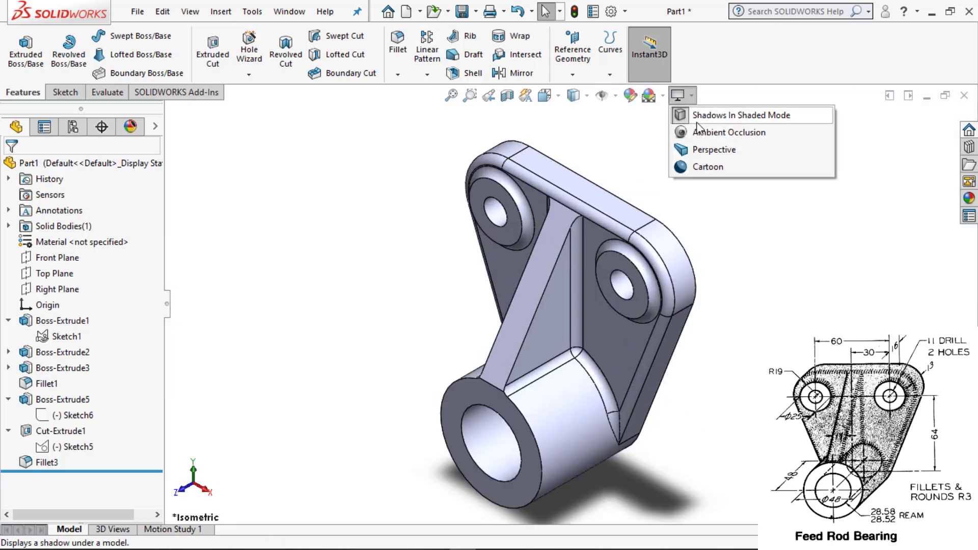
{"action": "key", "text": "ctrl+7"}
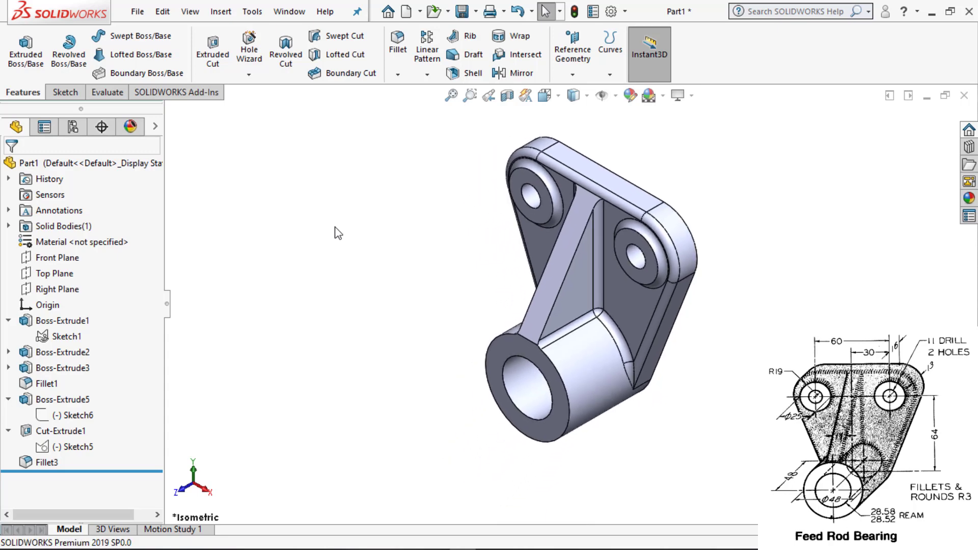
{"action": "scroll", "coordinate": [344, 223], "scroll_direction": "down", "scroll_amount": 1}
{"action": "scroll", "coordinate": [783, 167], "scroll_direction": "up", "scroll_amount": 1}
{"action": "scroll", "coordinate": [782, 167], "scroll_direction": "down", "scroll_amount": 1}
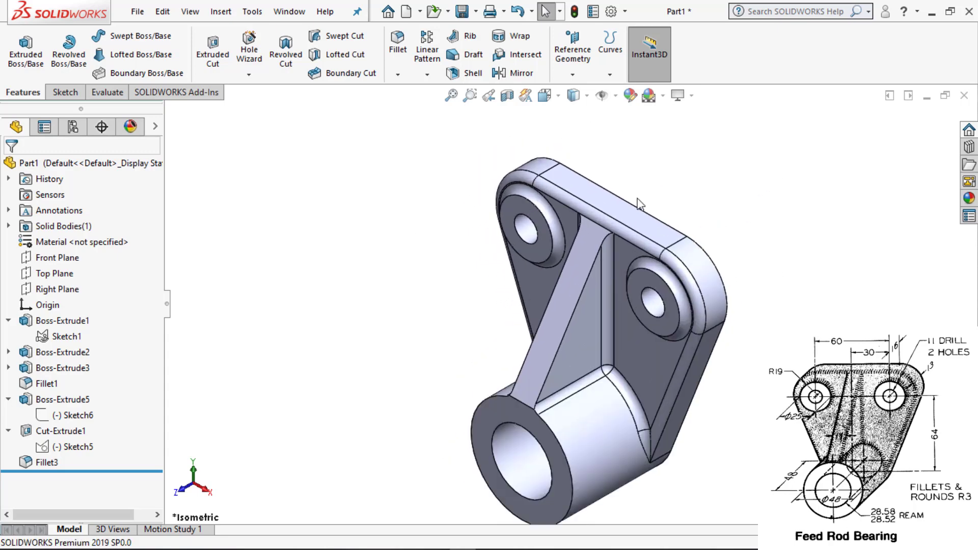
{"action": "scroll", "coordinate": [407, 258], "scroll_direction": "up", "scroll_amount": 1}
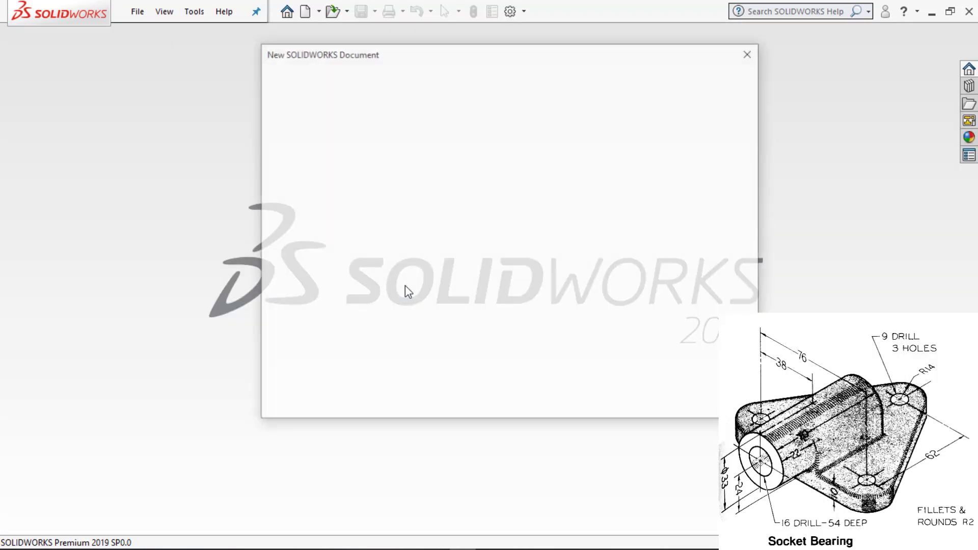
Create a new part for the Socket Bearing and start a sketch on the Top Plane.
{"action": "left_click", "coordinate": [586, 399]}
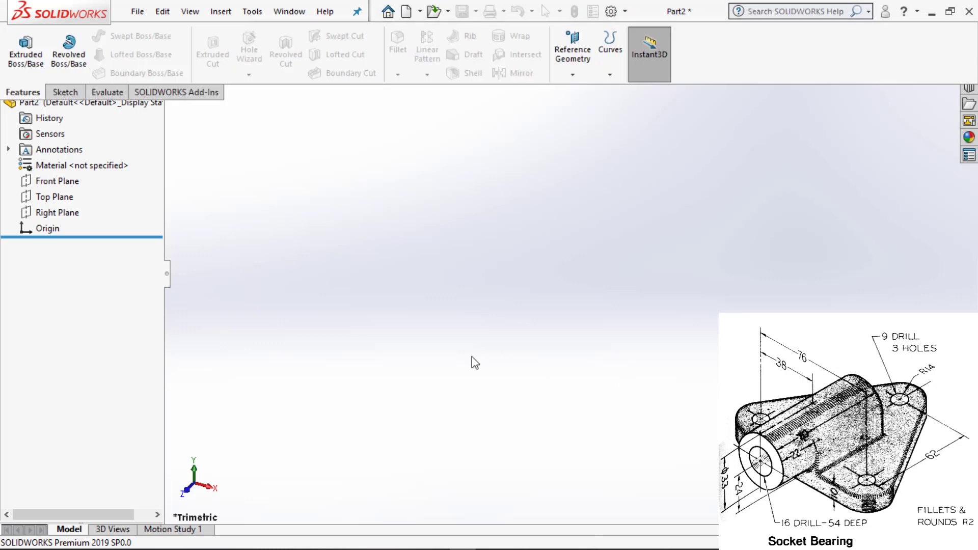
{"action": "key", "text": "l"}
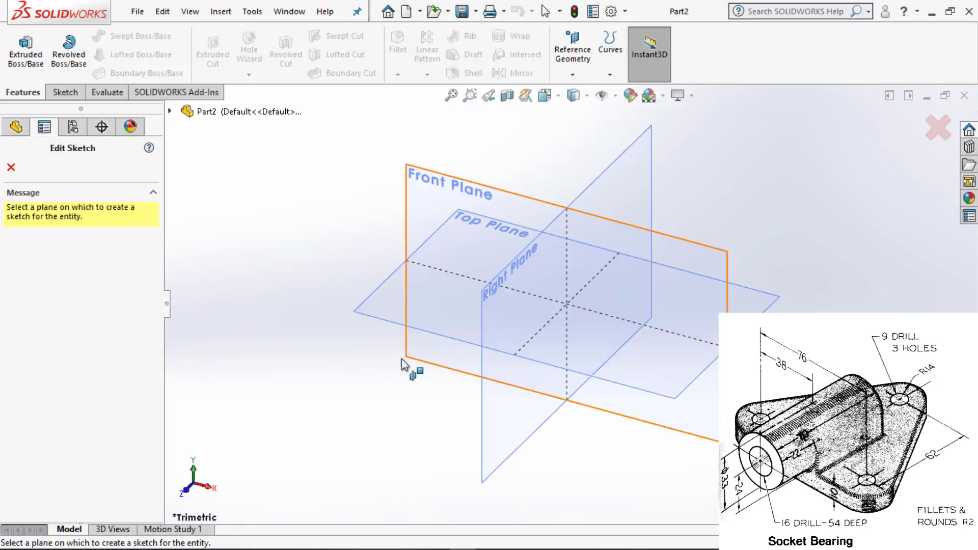
{"action": "left_click", "coordinate": [628, 383]}
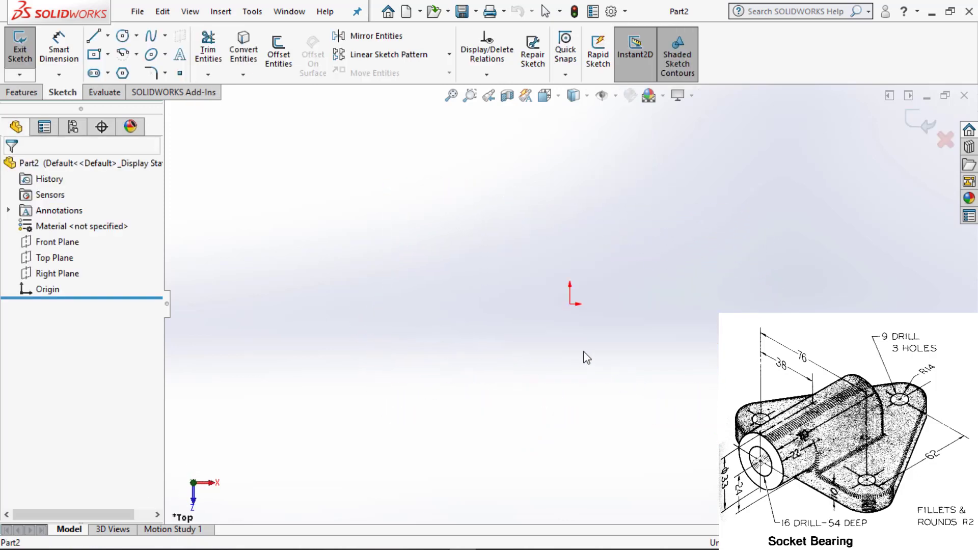
Sketch three 9 mm diameter circles: one about 58 mm right of the origin, one about 57 mm left, and one about 76 mm directly above.
{"action": "key", "text": "c"}
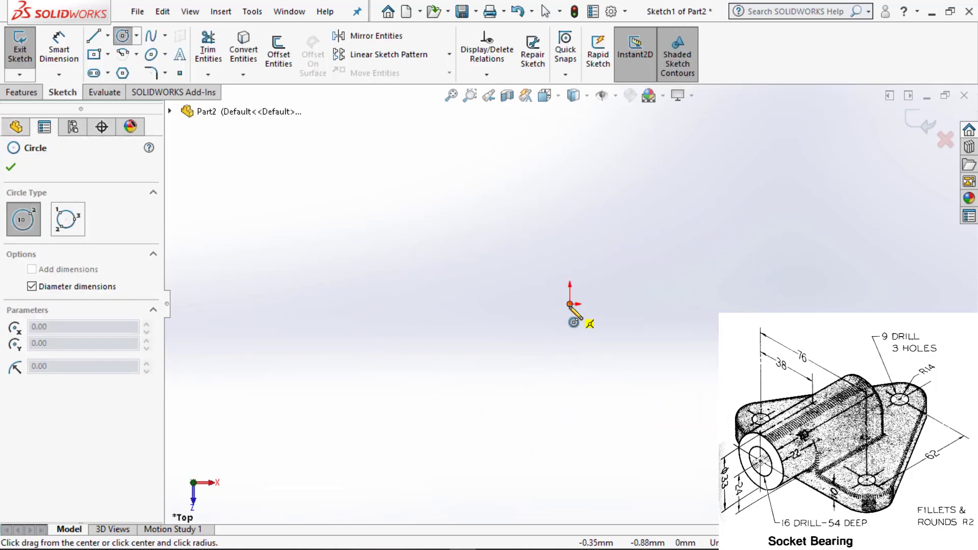
{"action": "left_click", "coordinate": [689, 305]}
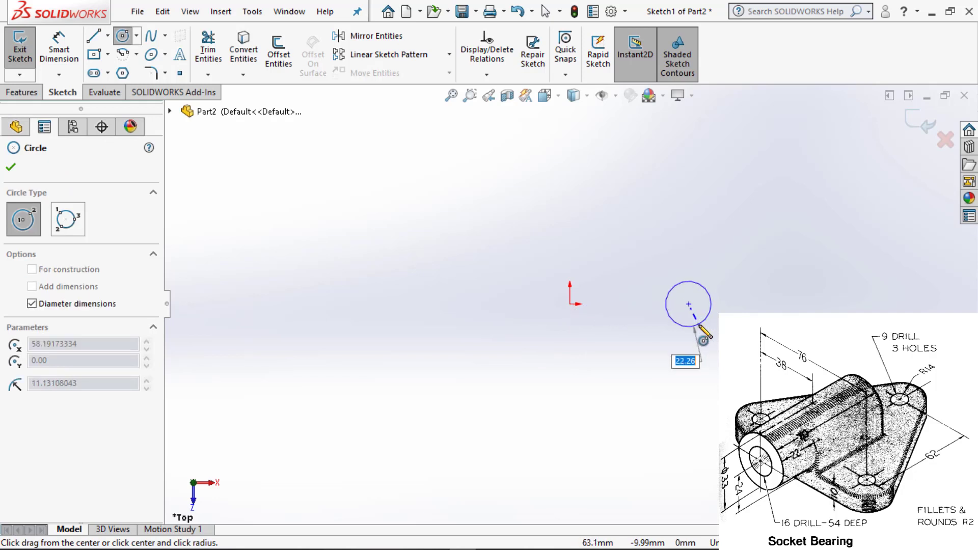
{"action": "type", "text": "9"}
{"action": "key", "text": "Return"}
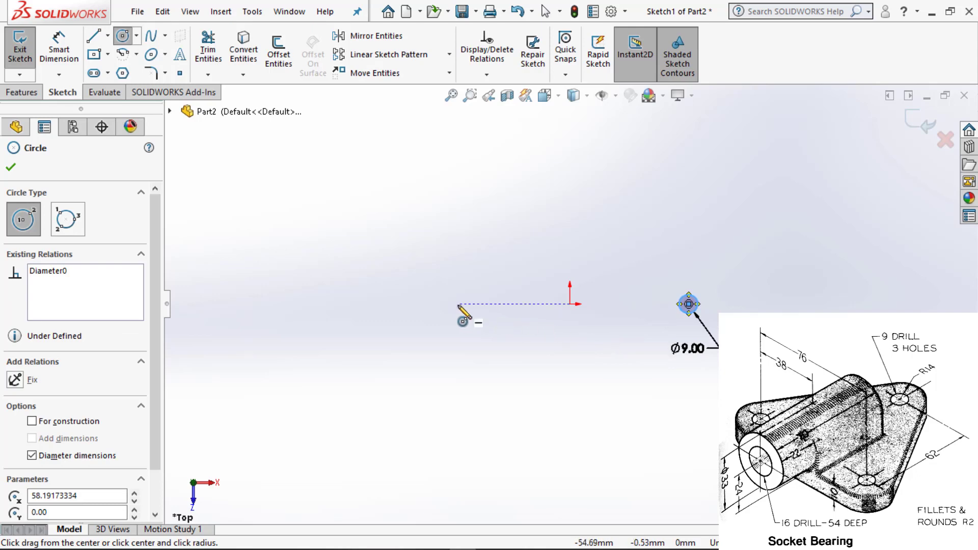
{"action": "left_click", "coordinate": [454, 304]}
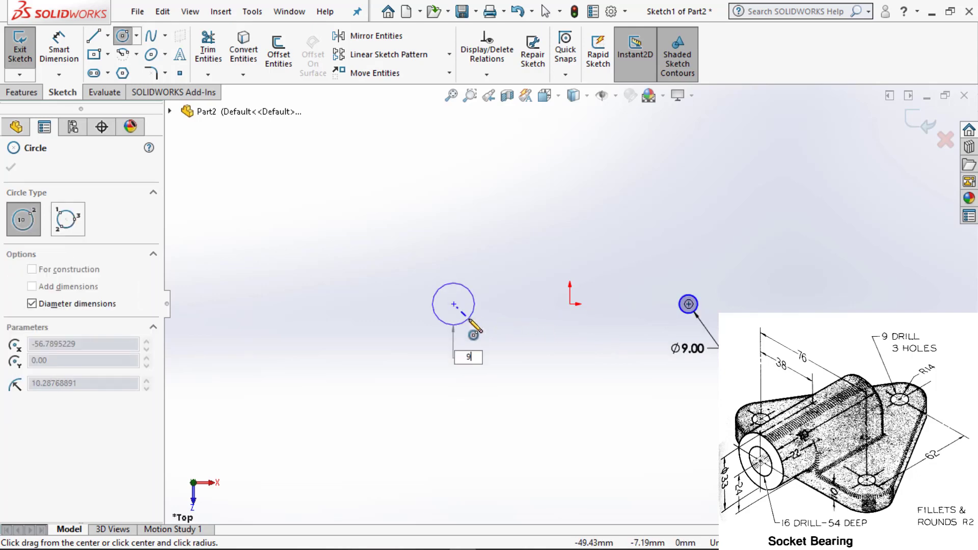
{"action": "type", "text": "9"}
{"action": "key", "text": "Return"}
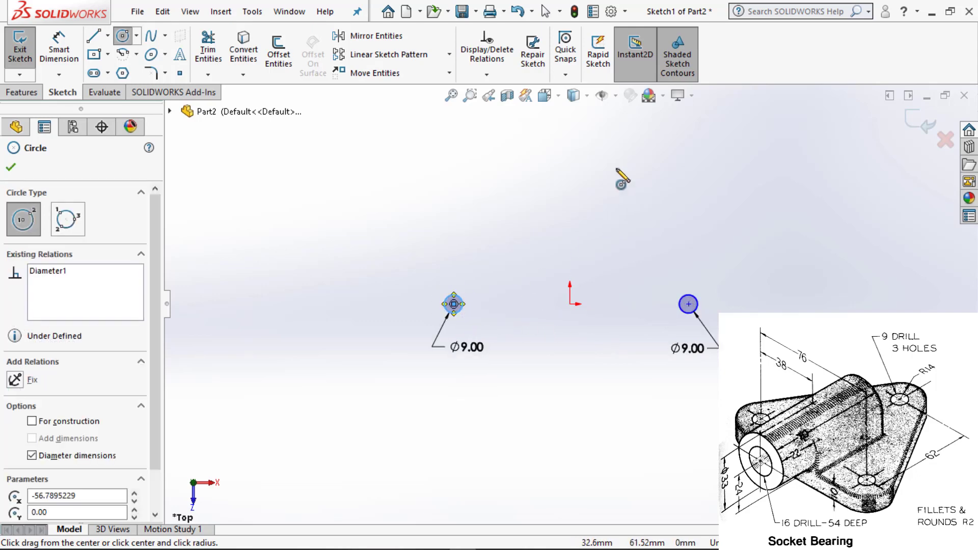
{"action": "left_click", "coordinate": [569, 150]}
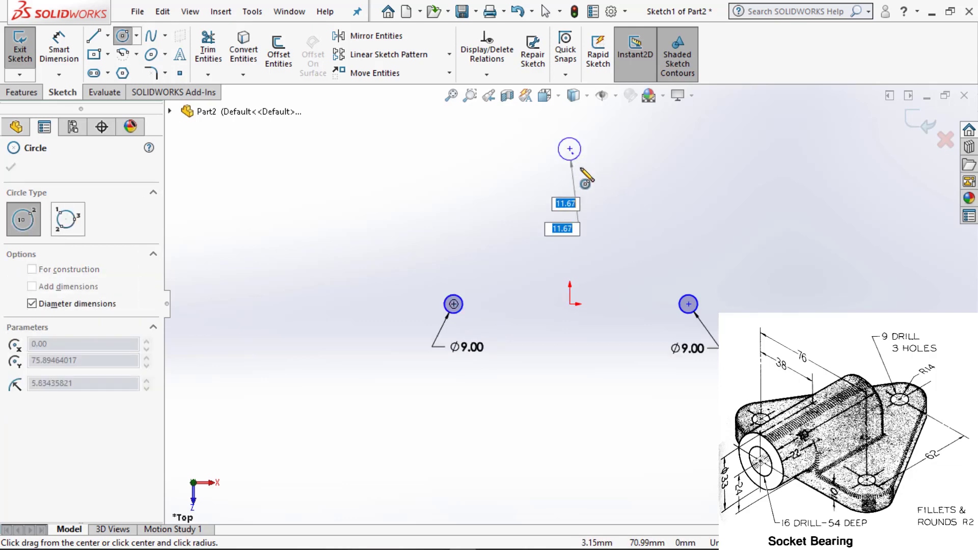
{"action": "type", "text": "9"}
{"action": "key", "text": "Return"}
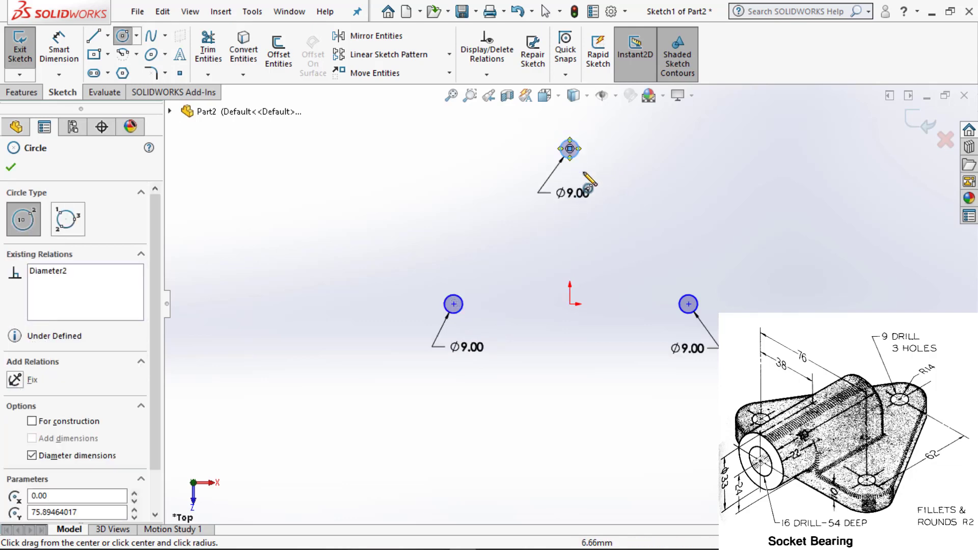
Sketch a concentric 28 mm diameter circle around each of the three 9 mm hole circles.
{"action": "left_click", "coordinate": [569, 149]}
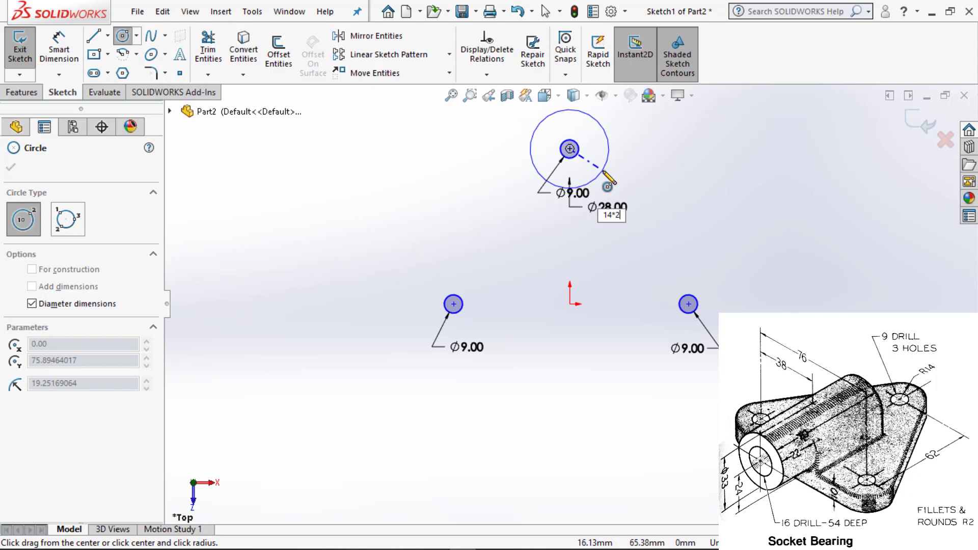
{"action": "key", "text": "Return"}
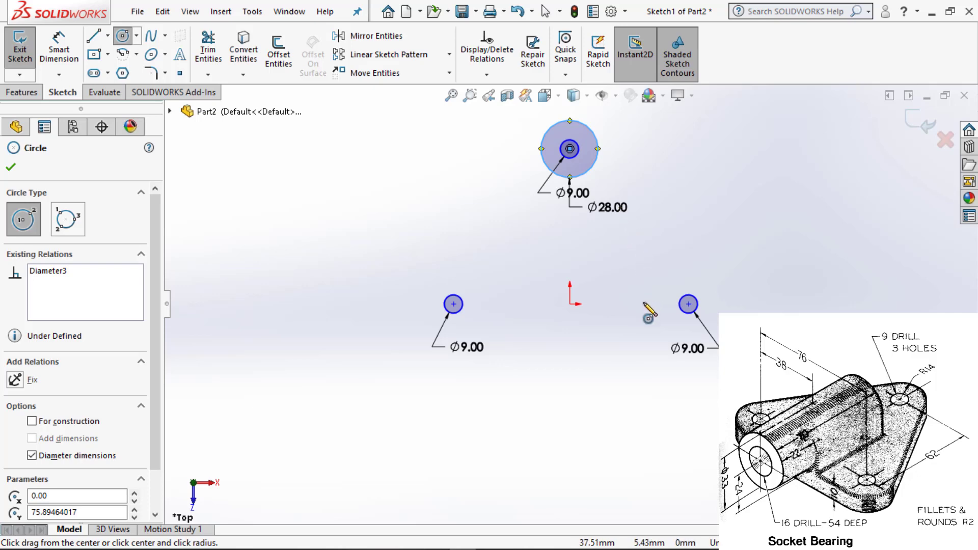
{"action": "left_click", "coordinate": [688, 304]}
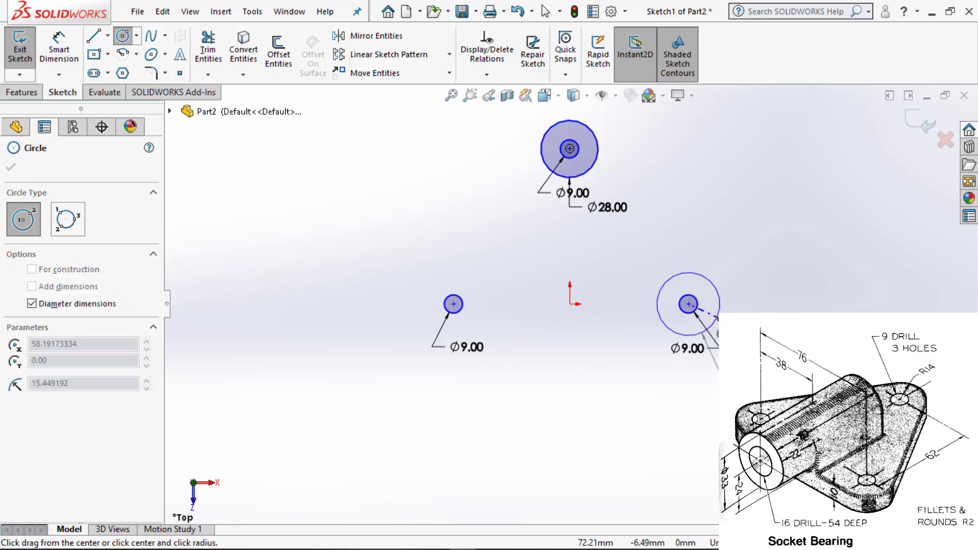
{"action": "left_click", "coordinate": [715, 315]}
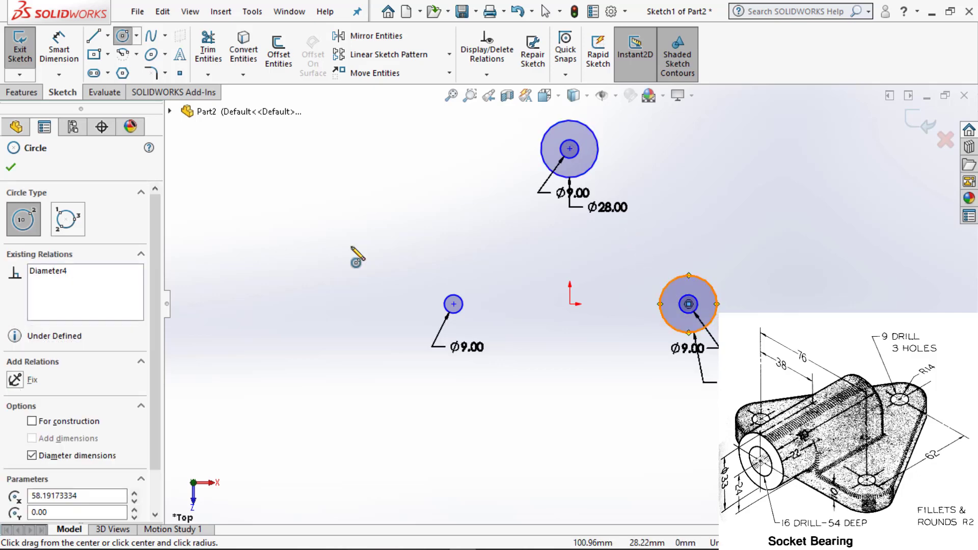
{"action": "left_click", "coordinate": [454, 304]}
{"action": "type", "text": "28"}
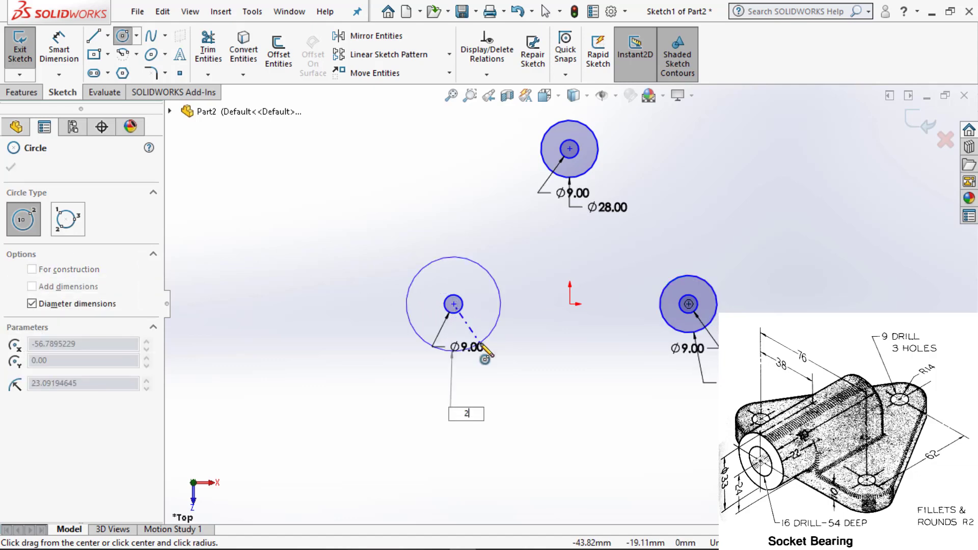
{"action": "key", "text": "Return"}
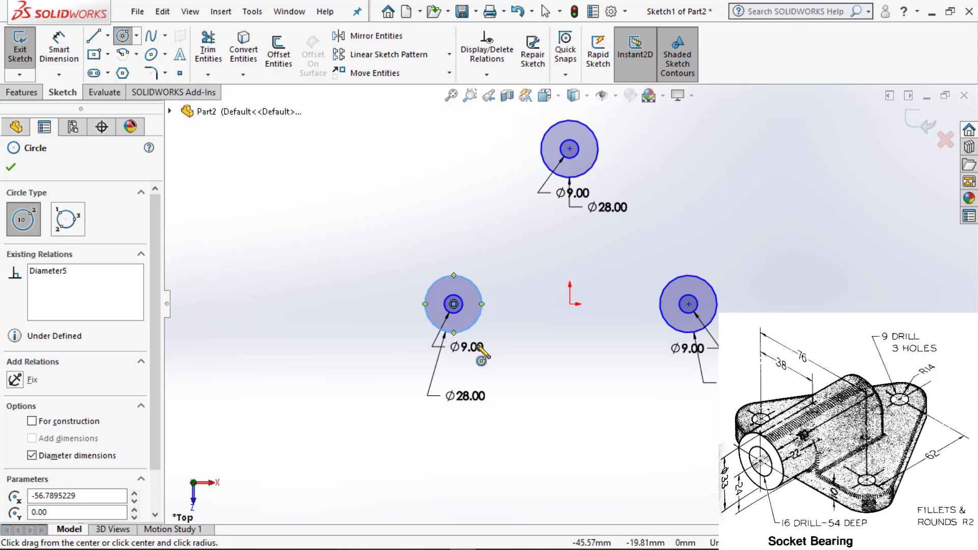
{"action": "key", "text": "Escape"}
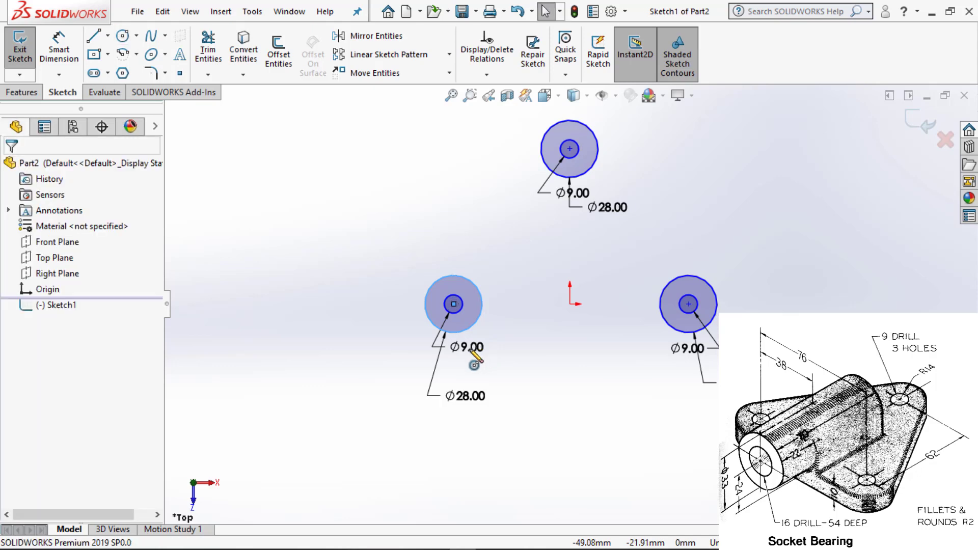
Draw the two outer lines tangent to the upper 28 mm circle and to each lower 28 mm circle.
{"action": "key", "text": "l"}
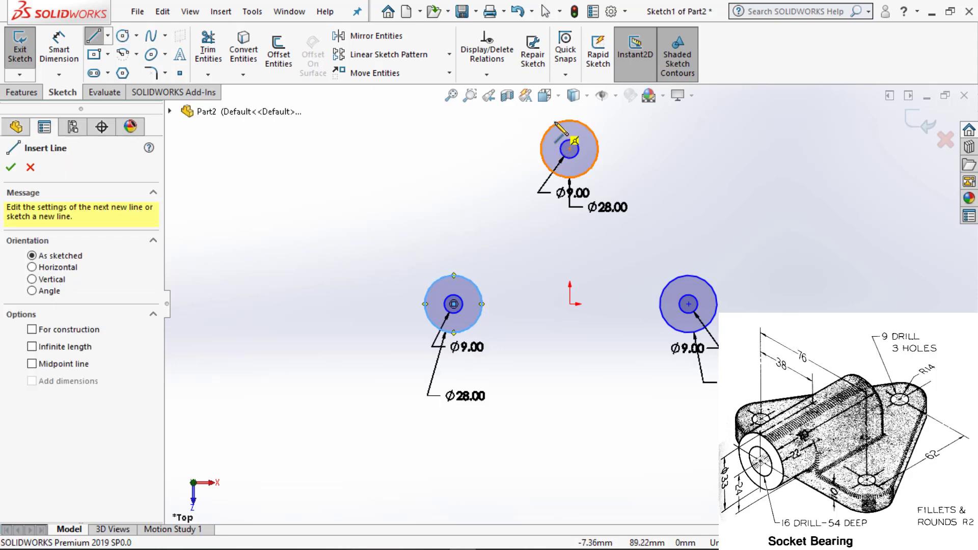
{"action": "left_click", "coordinate": [551, 125]}
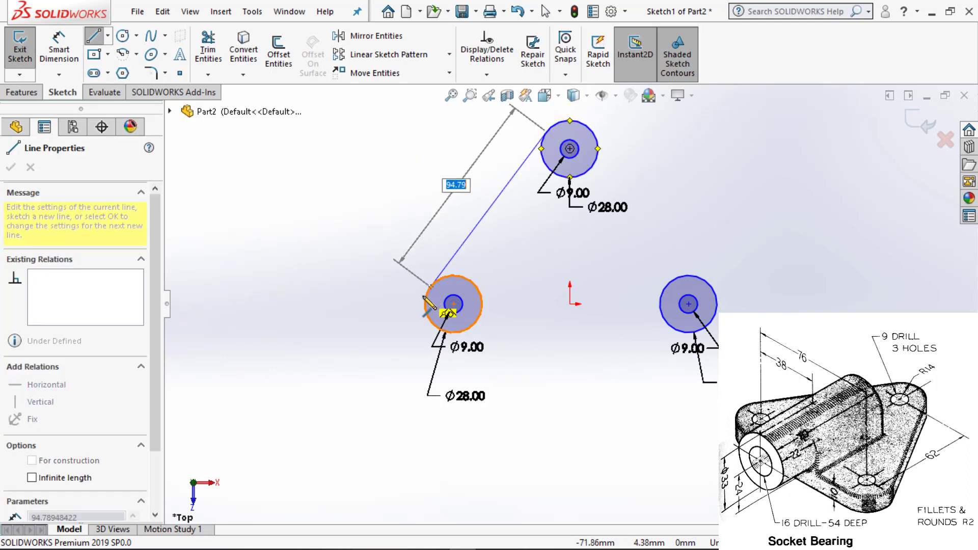
{"action": "left_click", "coordinate": [429, 301]}
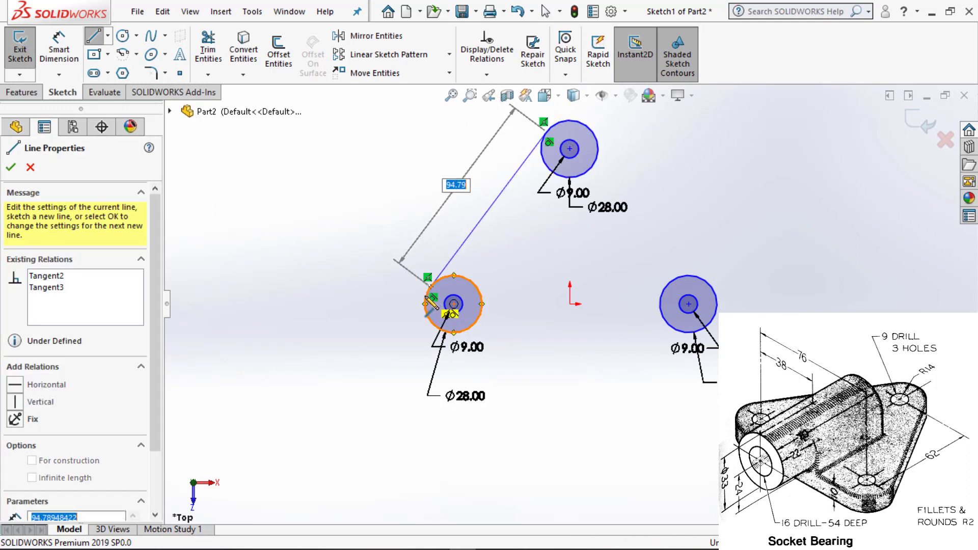
{"action": "key", "text": "Escape"}
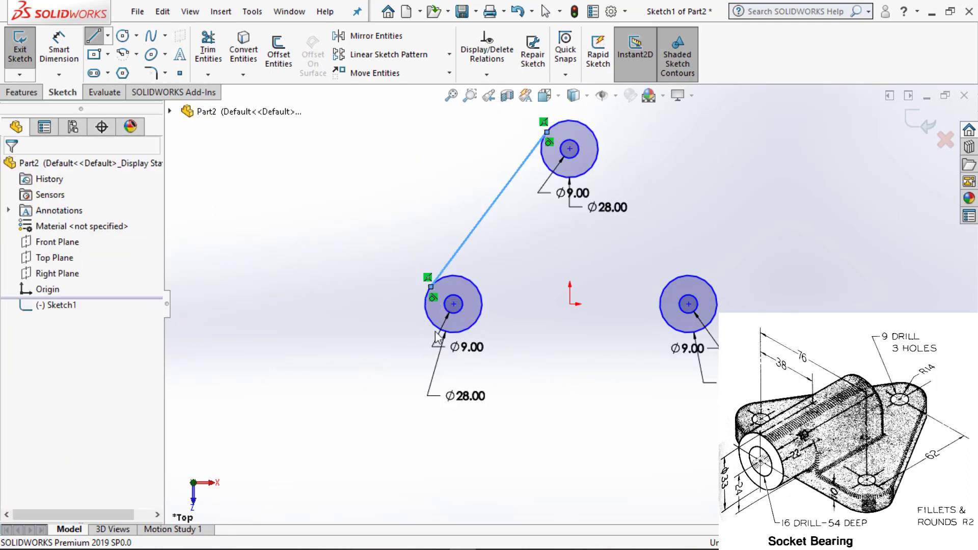
{"action": "left_click", "coordinate": [611, 152]}
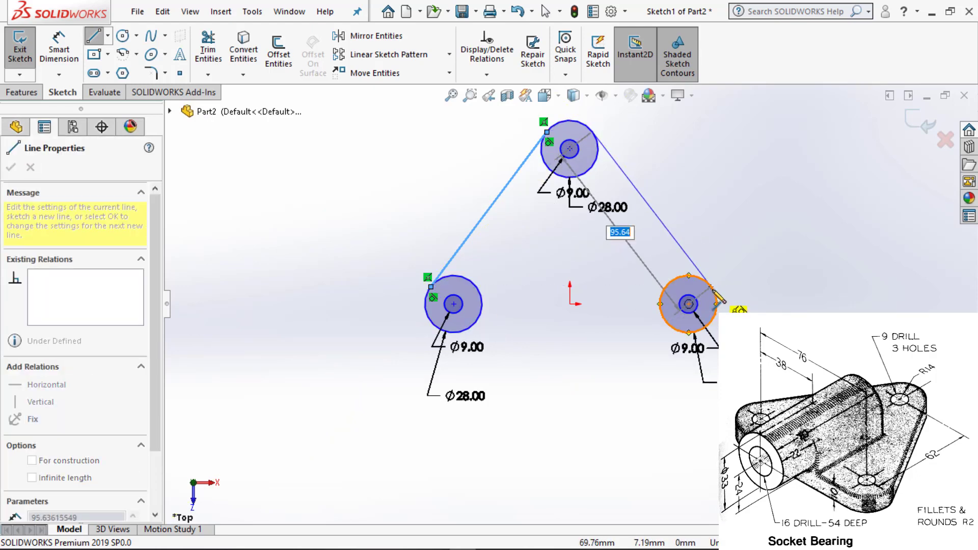
{"action": "left_click", "coordinate": [713, 292]}
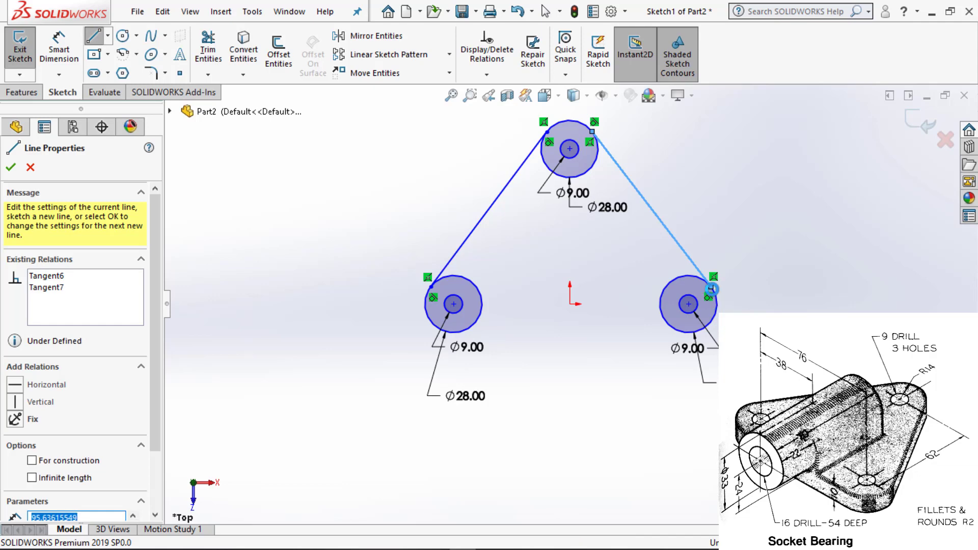
{"action": "key", "text": "Escape"}
{"action": "key", "text": "l"}
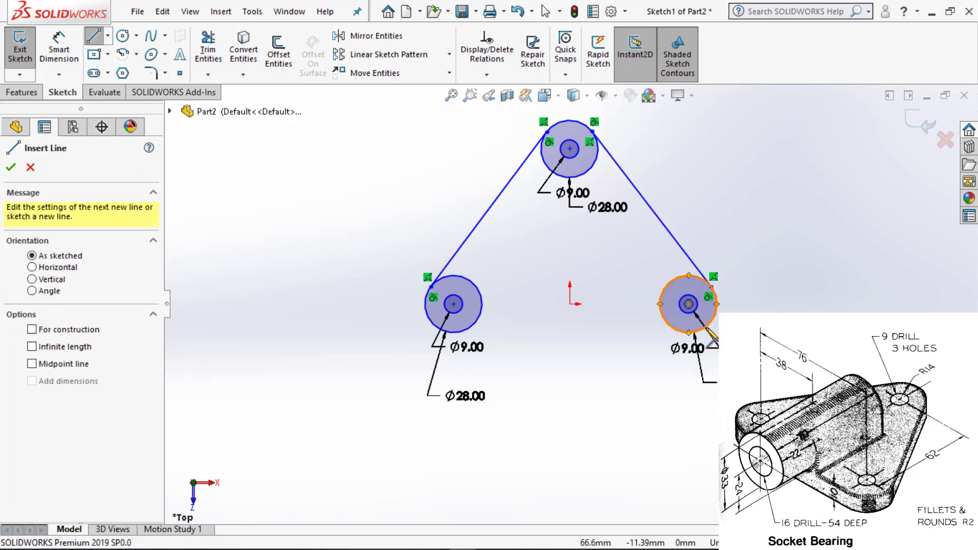
{"action": "left_click", "coordinate": [712, 334]}
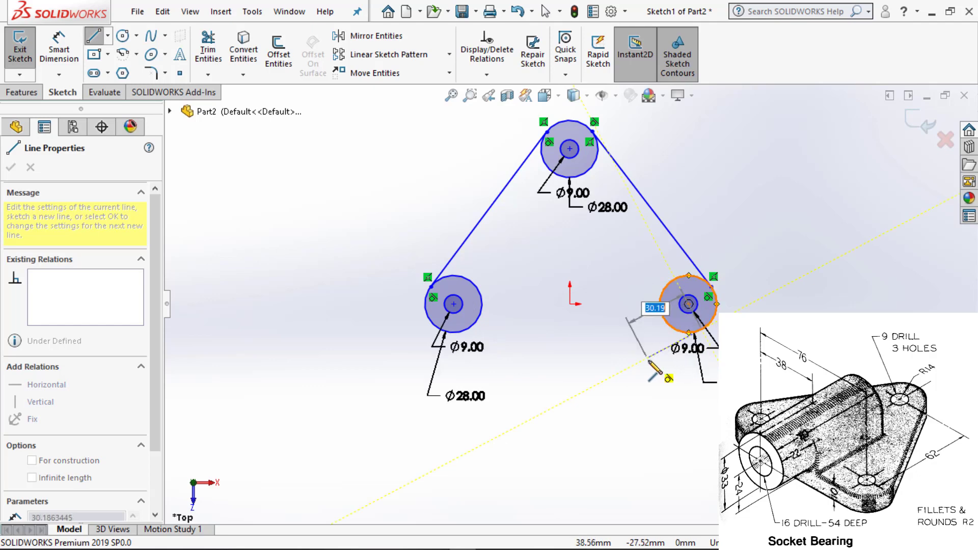
{"action": "key", "text": "Escape"}
Draw a horizontal line joining the lowest points of the two lower 28 mm circles to close the base outline.
{"action": "key", "text": "l"}
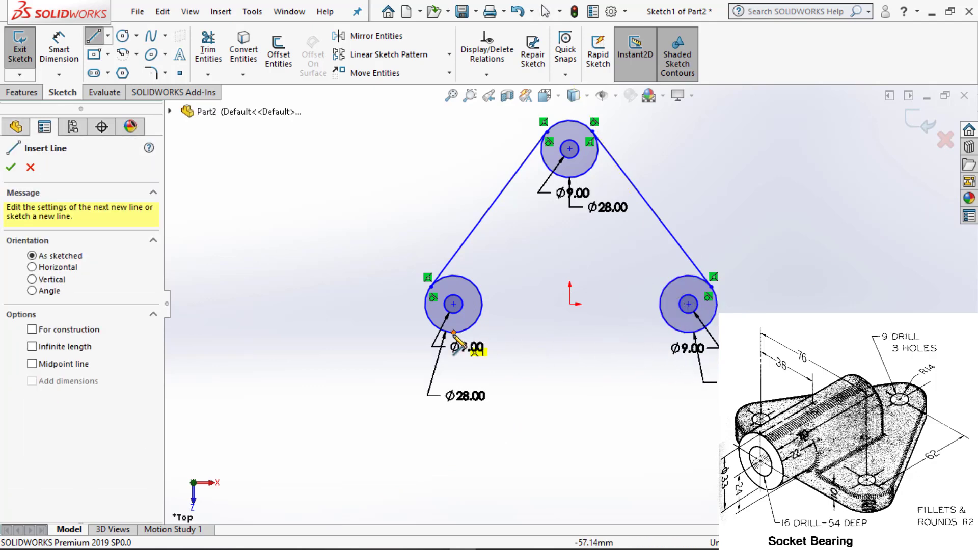
{"action": "left_click", "coordinate": [453, 333]}
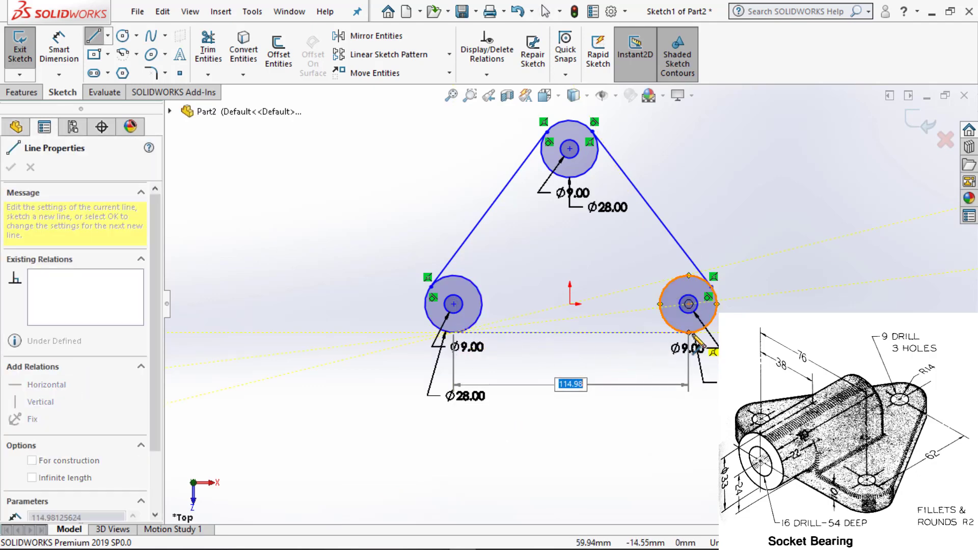
{"action": "left_click", "coordinate": [689, 333]}
{"action": "key", "text": "Escape"}
{"action": "key", "text": "Escape"}
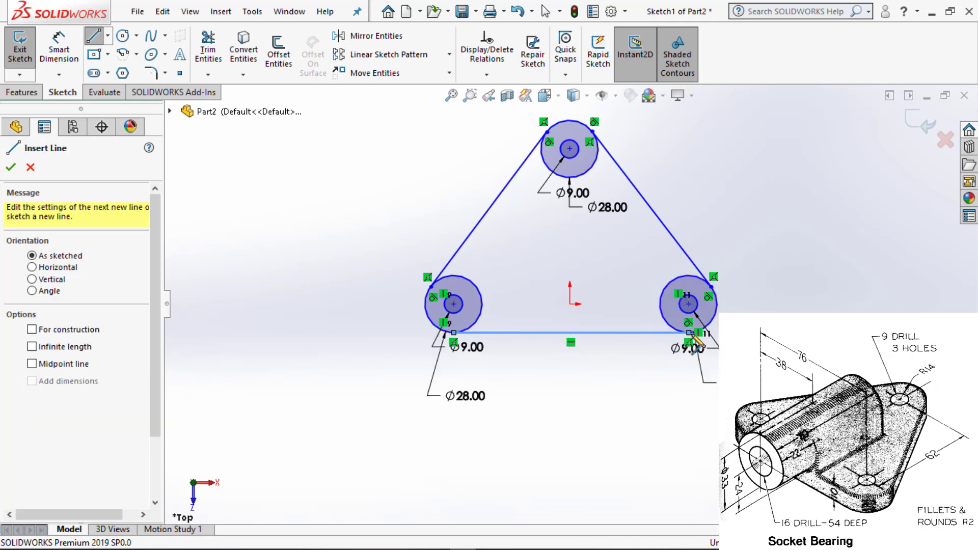
Dimension the vertical distance between the lower right and upper hole centres as 62 mm.
{"action": "key", "text": "d"}
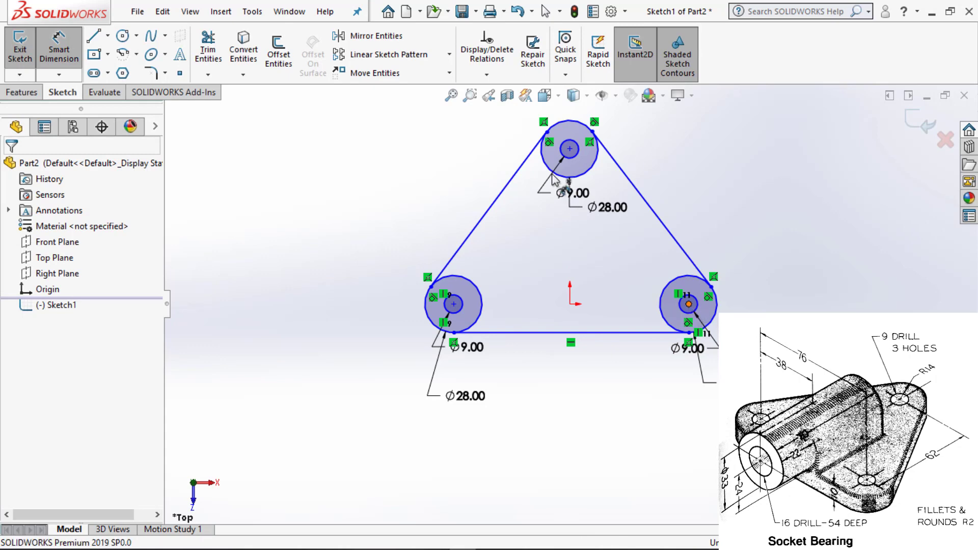
{"action": "left_click", "coordinate": [569, 150]}
{"action": "left_click", "coordinate": [569, 150]}
{"action": "left_click", "coordinate": [796, 217]}
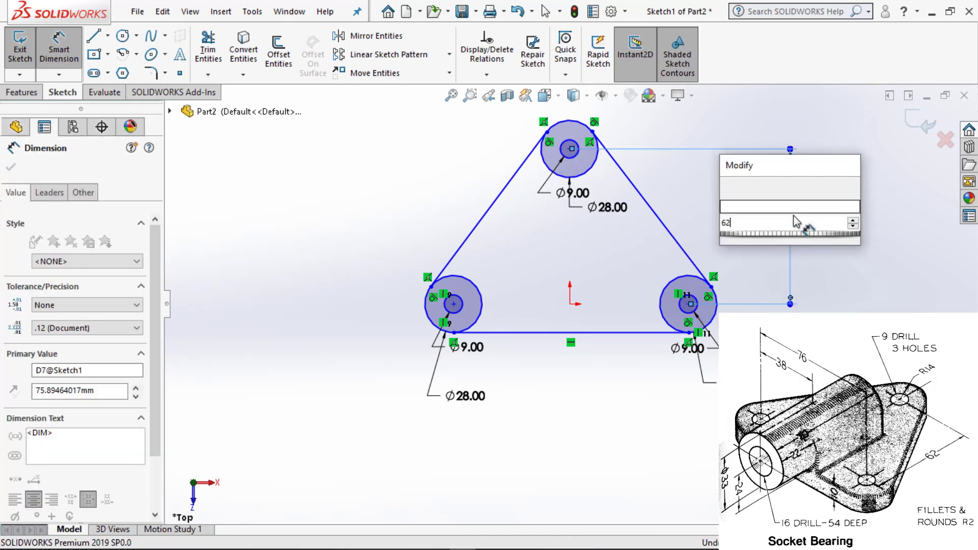
{"action": "key", "text": "Return"}
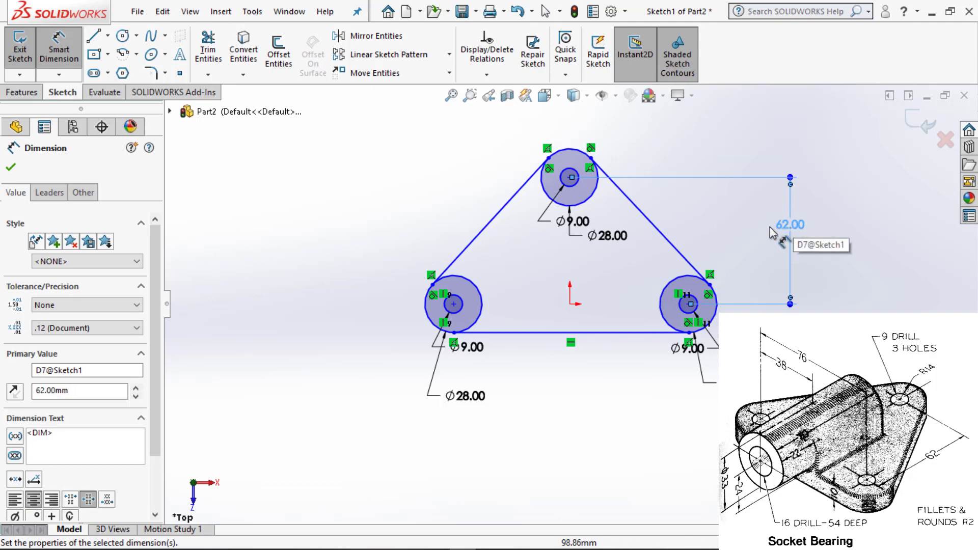
Dimension the horizontal distance between the two lower hole centres as 76 mm.
{"action": "left_click", "coordinate": [689, 304]}
{"action": "left_click", "coordinate": [589, 425]}
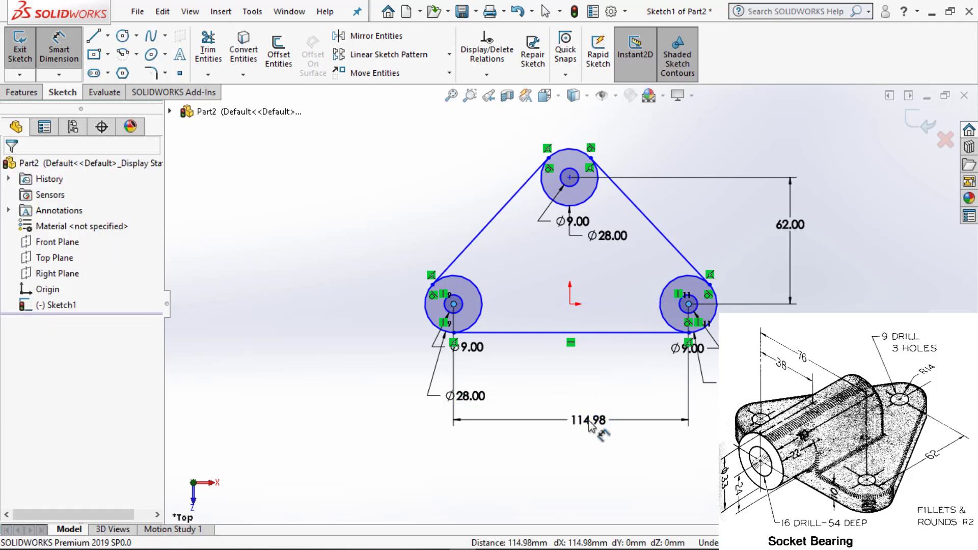
{"action": "type", "text": "76"}
{"action": "key", "text": "Return"}
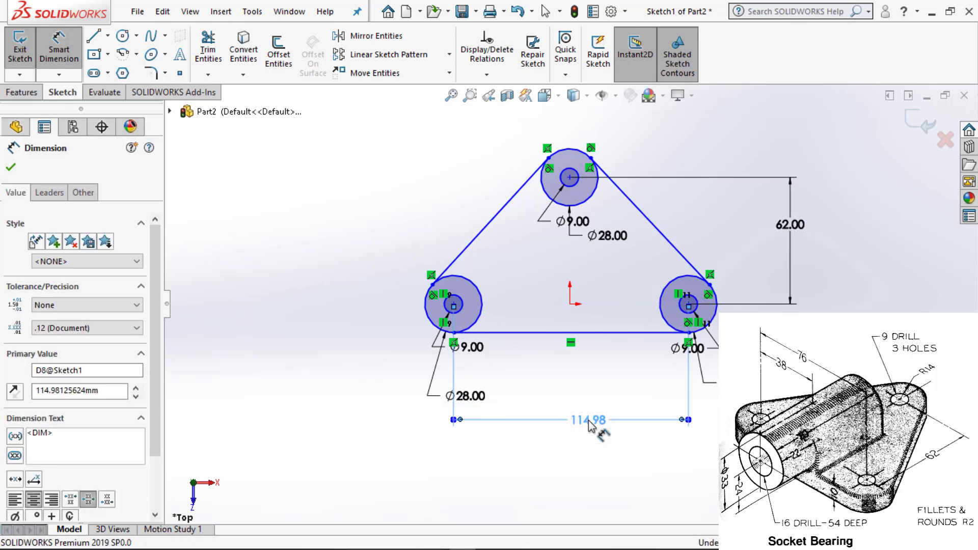
{"action": "key", "text": "Escape"}
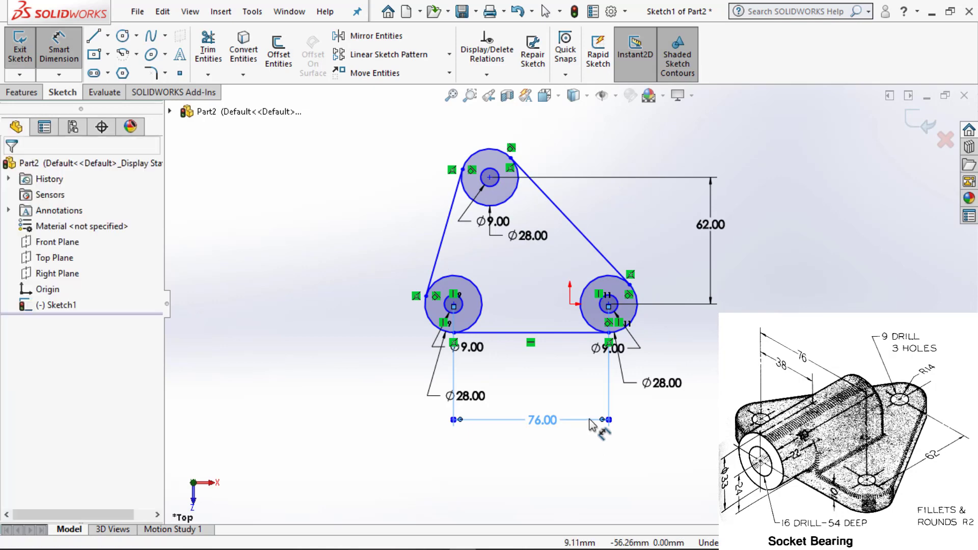
{"action": "key", "text": "Escape"}
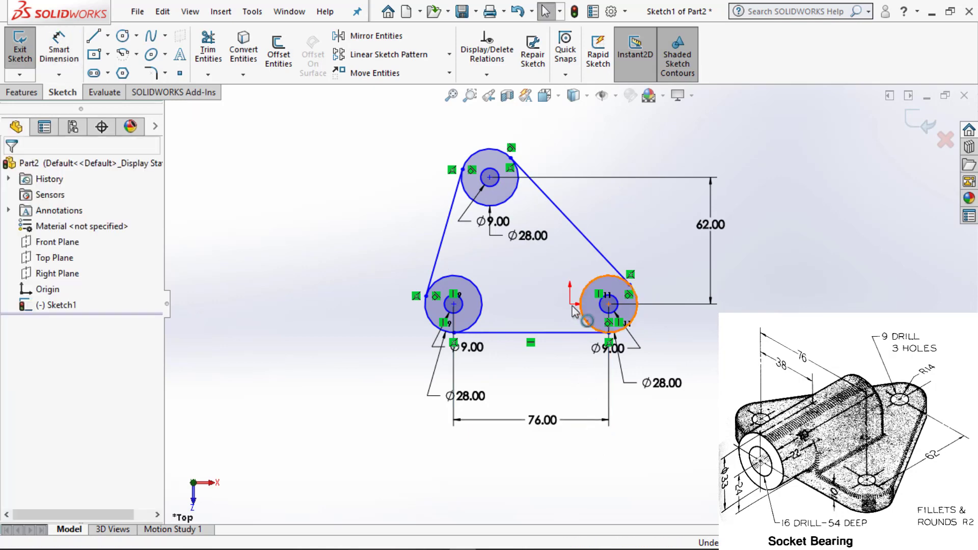
Add a Vertical relation between the origin and the upper hole's centre.
{"action": "left_click", "coordinate": [489, 177], "text": "ctrl"}
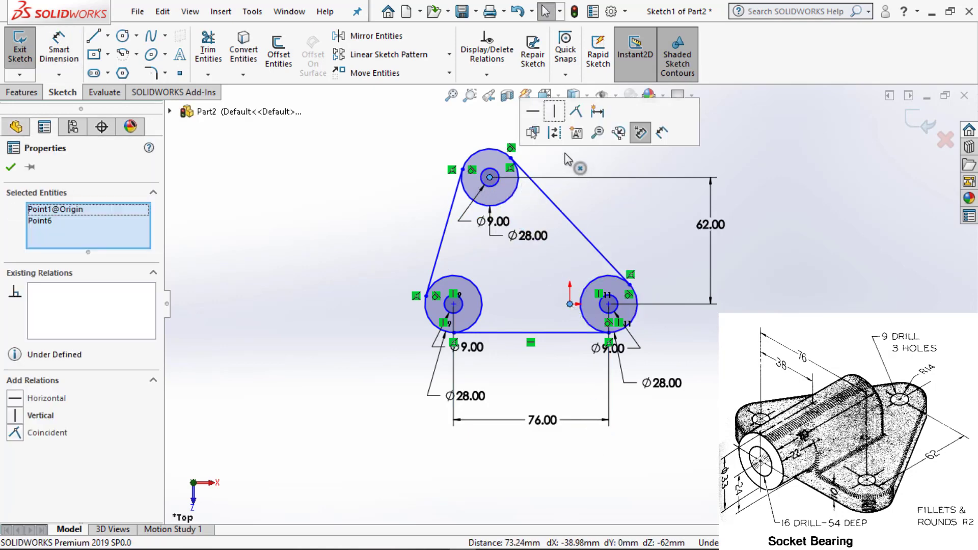
{"action": "left_click", "coordinate": [554, 111]}
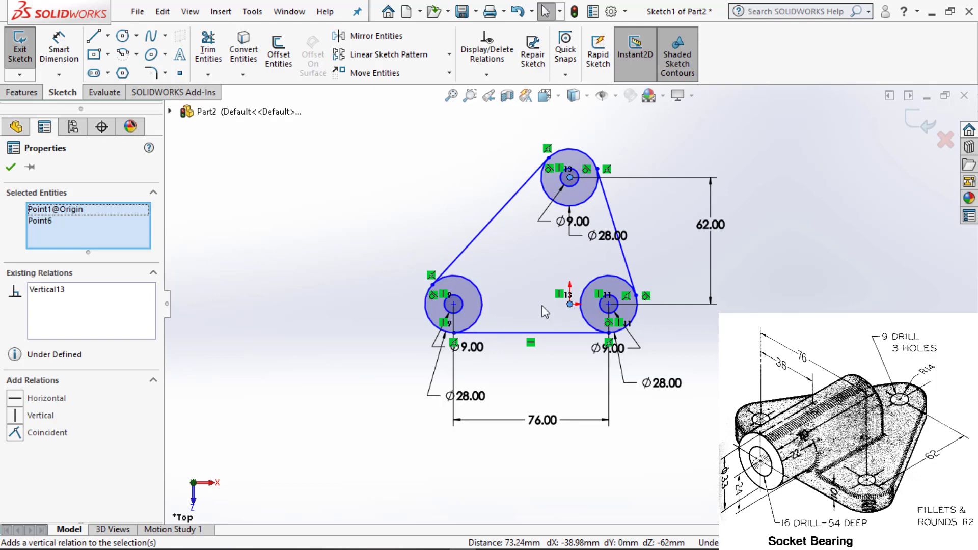
Draw a vertical construction line about 20.5 mm long upward from the origin.
{"action": "key", "text": "l"}
{"action": "left_click", "coordinate": [569, 304]}
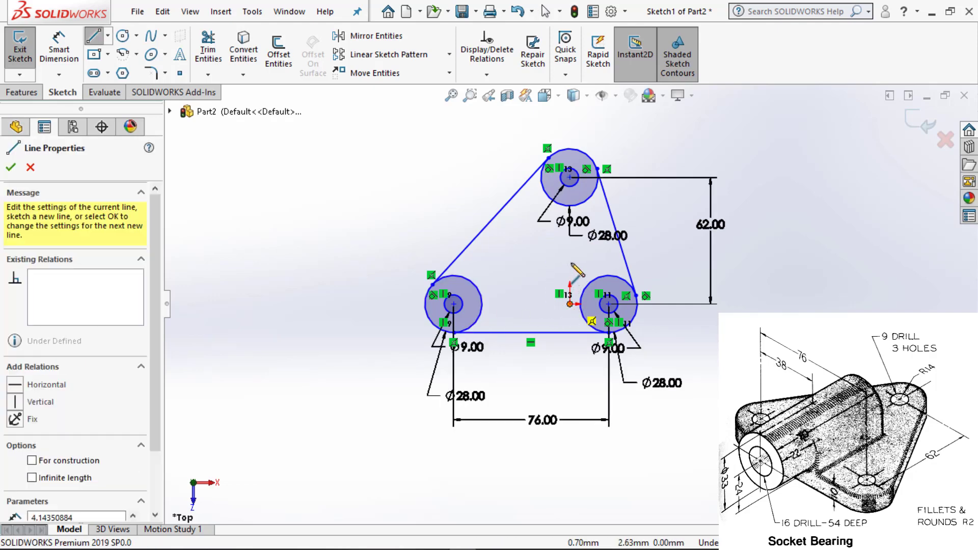
{"action": "left_click", "coordinate": [570, 262]}
{"action": "key", "text": "Escape"}
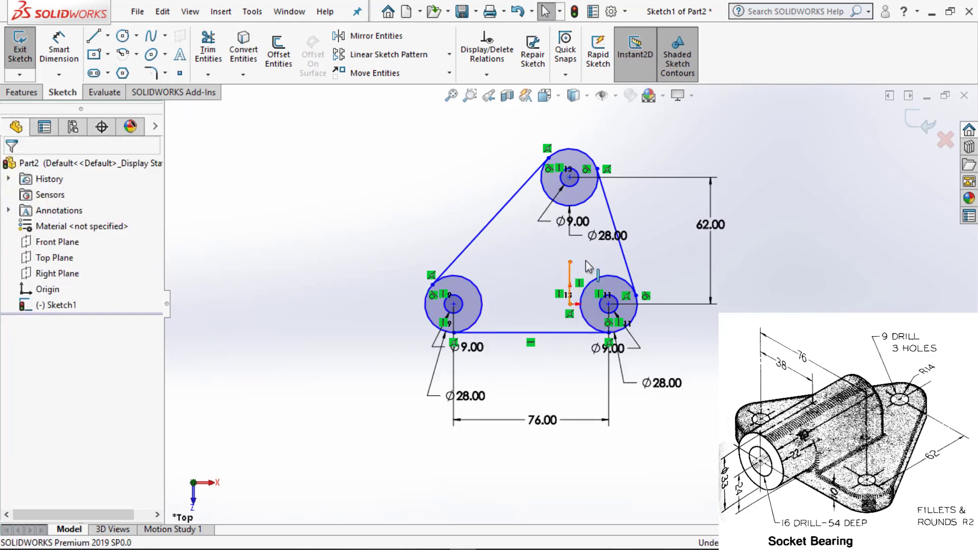
{"action": "left_click", "coordinate": [570, 275]}
{"action": "left_click", "coordinate": [718, 229]}
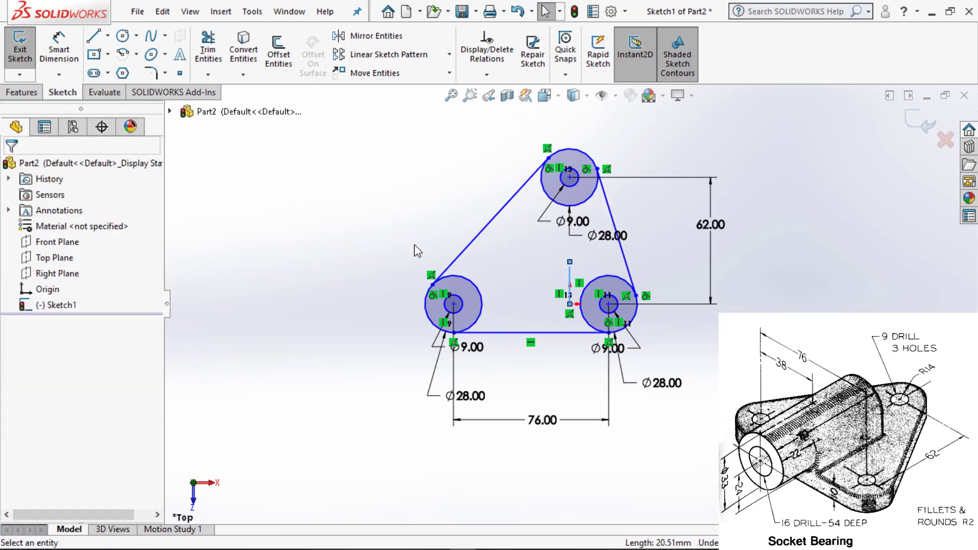
Make the two lower hole centres symmetric about the vertical construction line.
{"action": "left_click", "coordinate": [608, 304]}
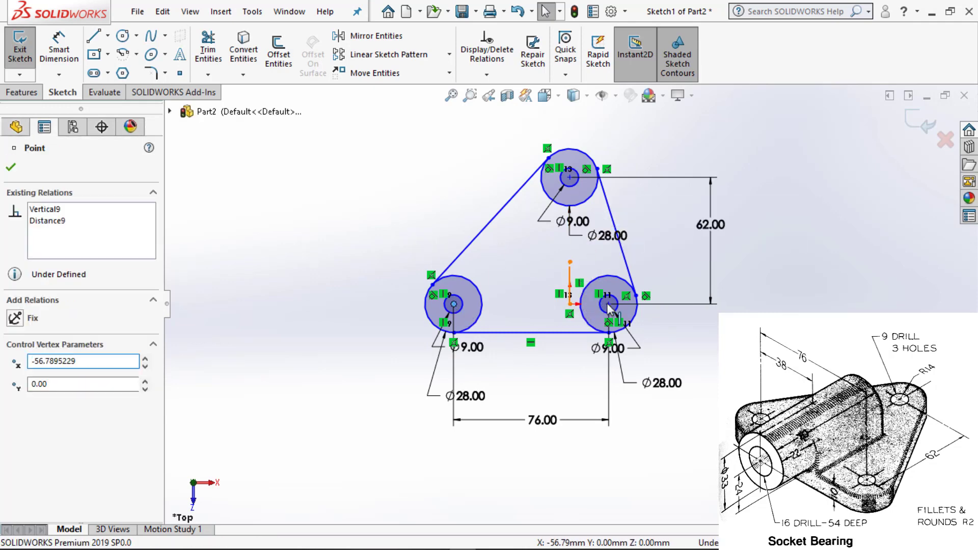
{"action": "left_click", "coordinate": [569, 278]}
{"action": "left_click", "coordinate": [609, 304], "text": "ctrl"}
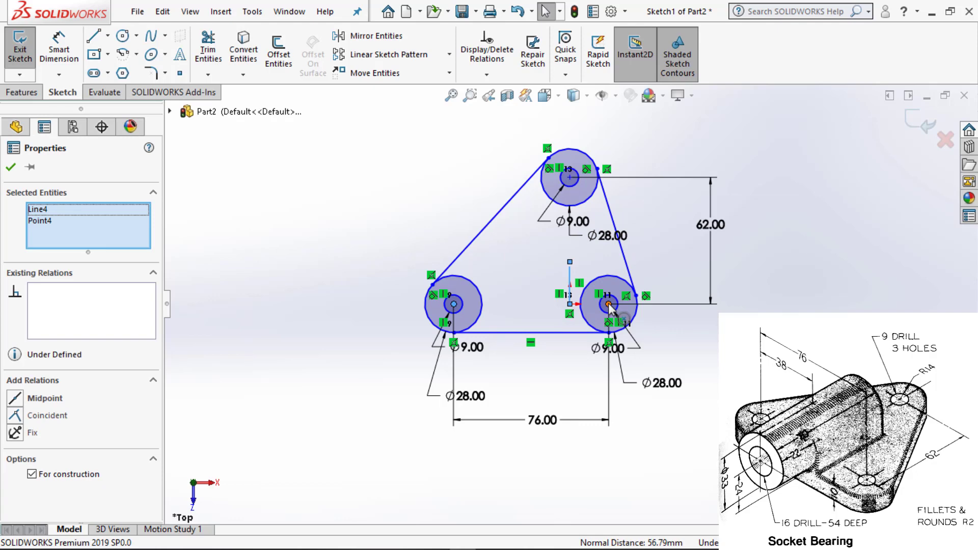
{"action": "left_click", "coordinate": [608, 304], "text": "ctrl"}
{"action": "left_click", "coordinate": [651, 239]}
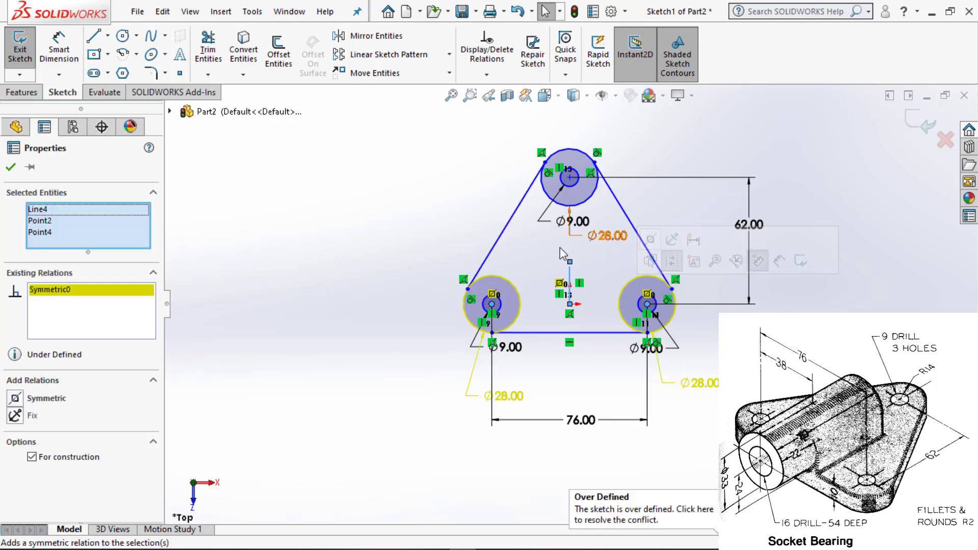
Delete the redundant 28 mm diameter dimension on the lower right circle.
{"action": "left_click", "coordinate": [377, 286]}
{"action": "left_click", "coordinate": [693, 389]}
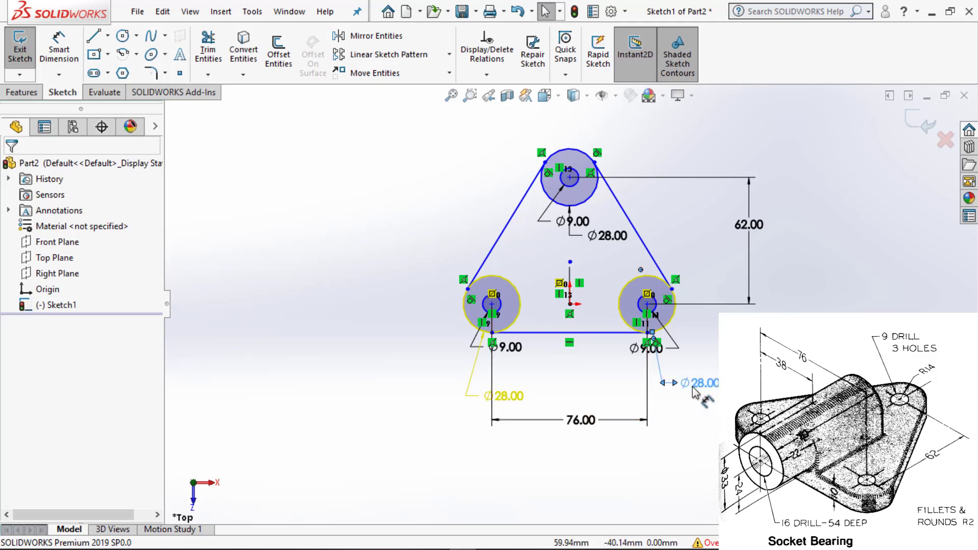
{"action": "key", "text": "Delete"}
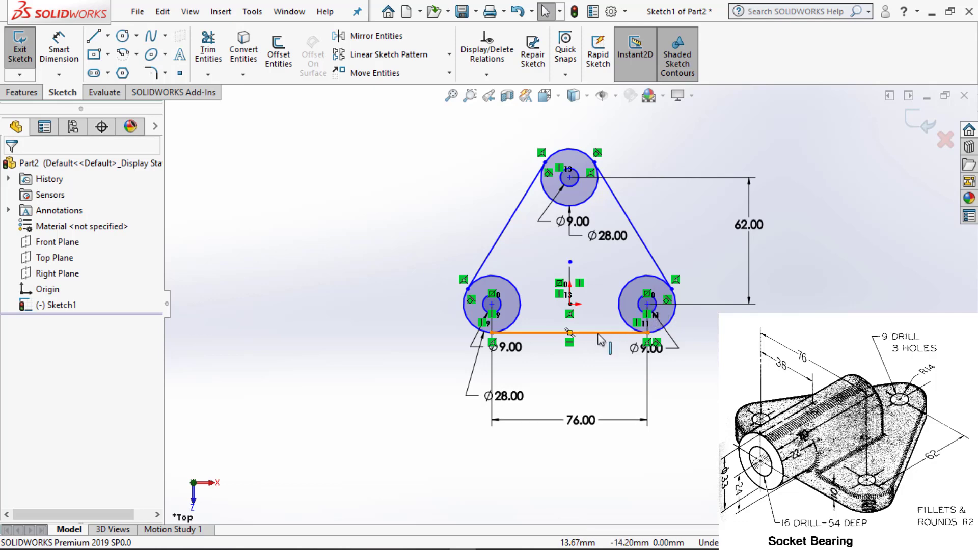
Add a Horizontal relation between the origin and the lower right hole's centre.
{"action": "left_click", "coordinate": [569, 304]}
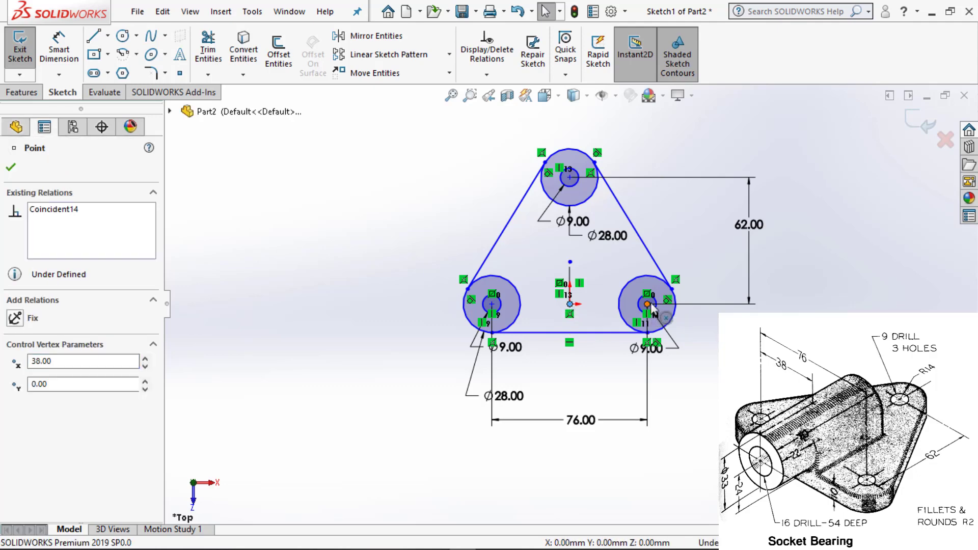
{"action": "left_click", "coordinate": [646, 304], "text": "ctrl"}
{"action": "left_click", "coordinate": [692, 248]}
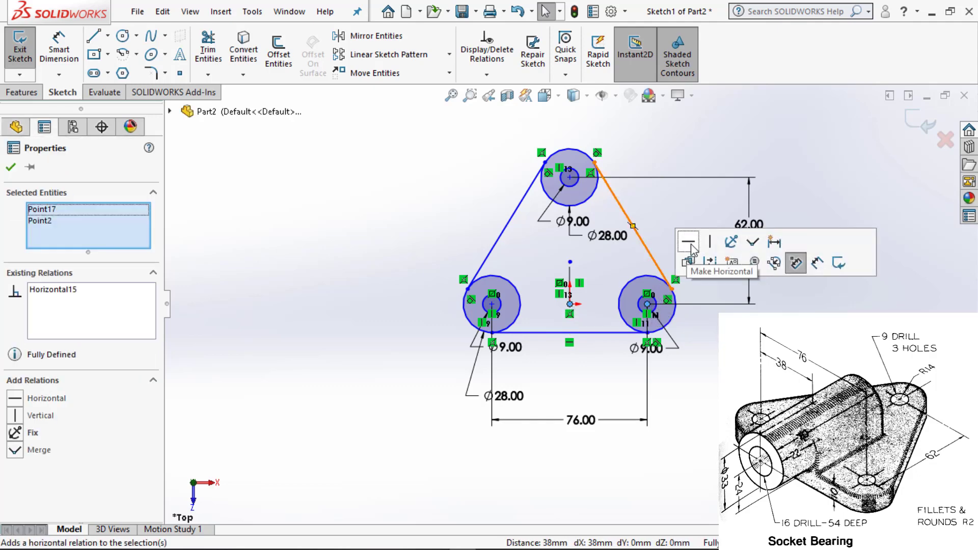
{"action": "key", "text": "Escape"}
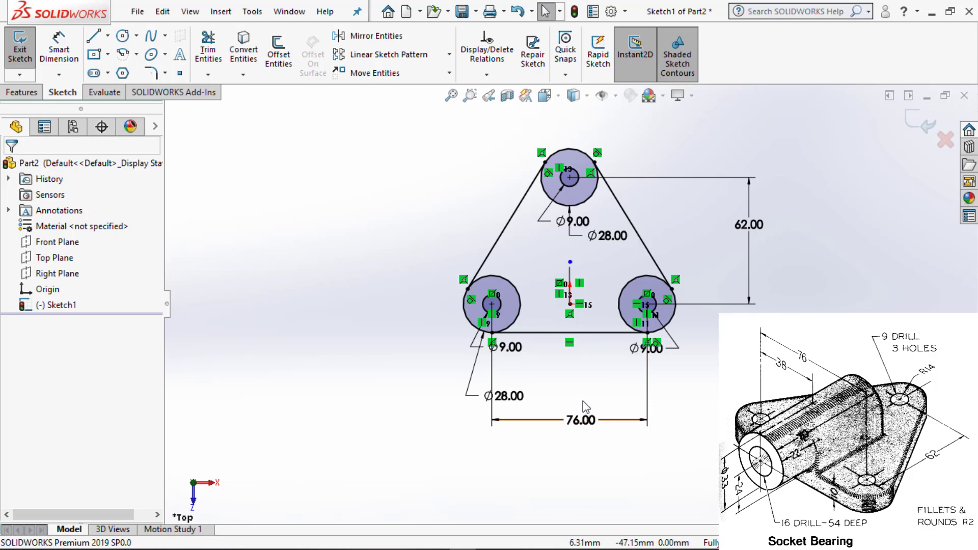
Trim away the inner arcs of the three 28 mm circles, leaving one rounded triangular outline around the holes.
{"action": "key", "text": "t"}
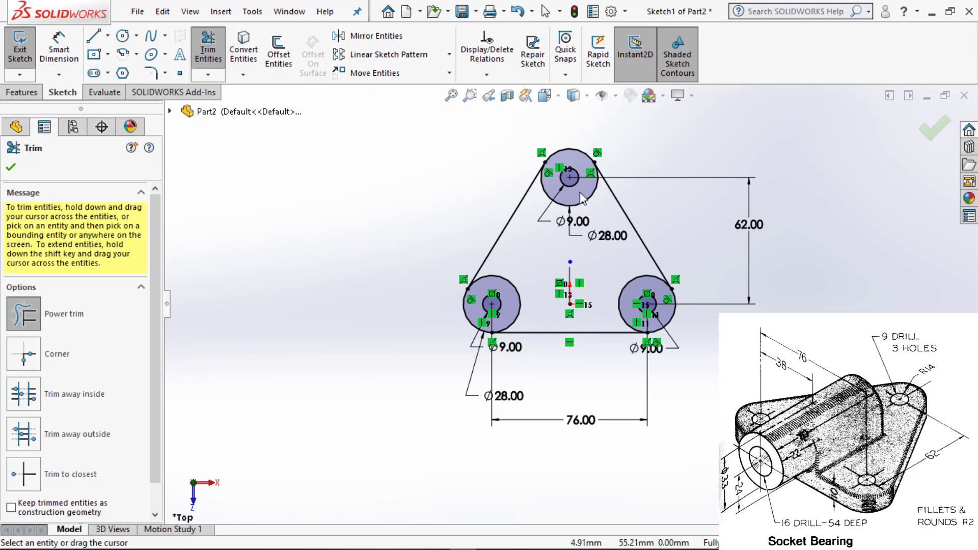
{"action": "mouse_move", "coordinate": [579, 193]}
{"action": "left_mouse_down"}
{"action": "mouse_move", "coordinate": [634, 282]}
{"action": "mouse_move", "coordinate": [505, 268]}
{"action": "mouse_move", "coordinate": [511, 292]}
{"action": "left_mouse_up"}
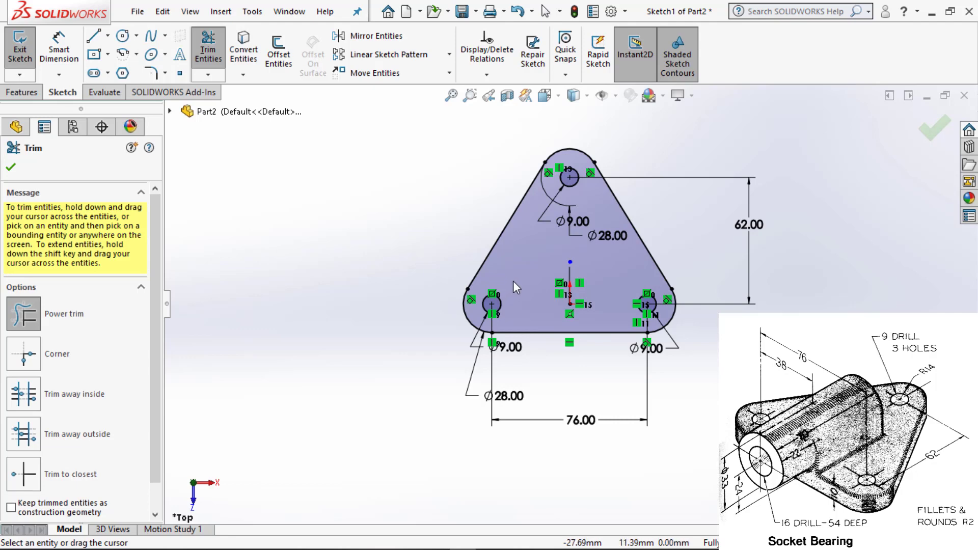
{"action": "key", "text": "Escape"}
Finish the base sketch and extrude it as a 10 mm Blind boss.
{"action": "key", "text": "ctrl+b"}
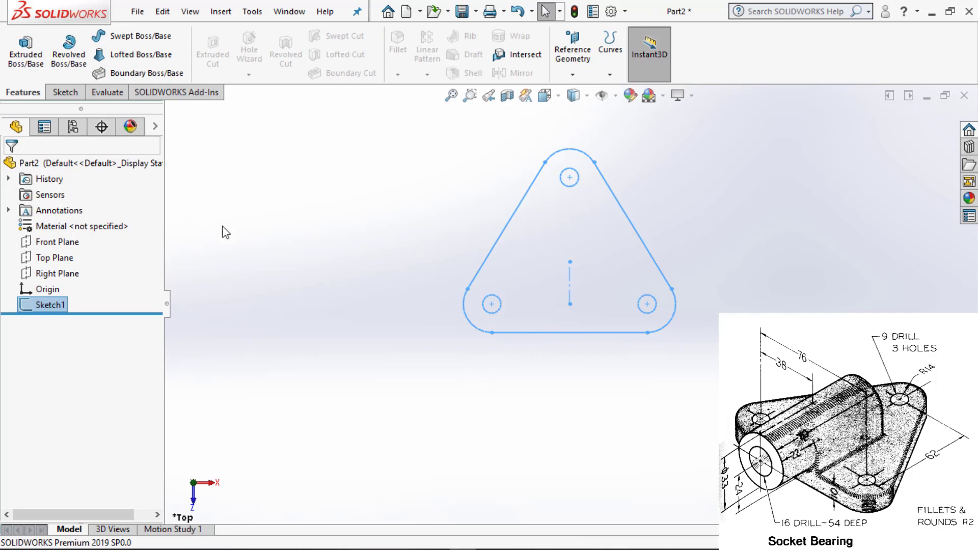
{"action": "key", "text": "s"}
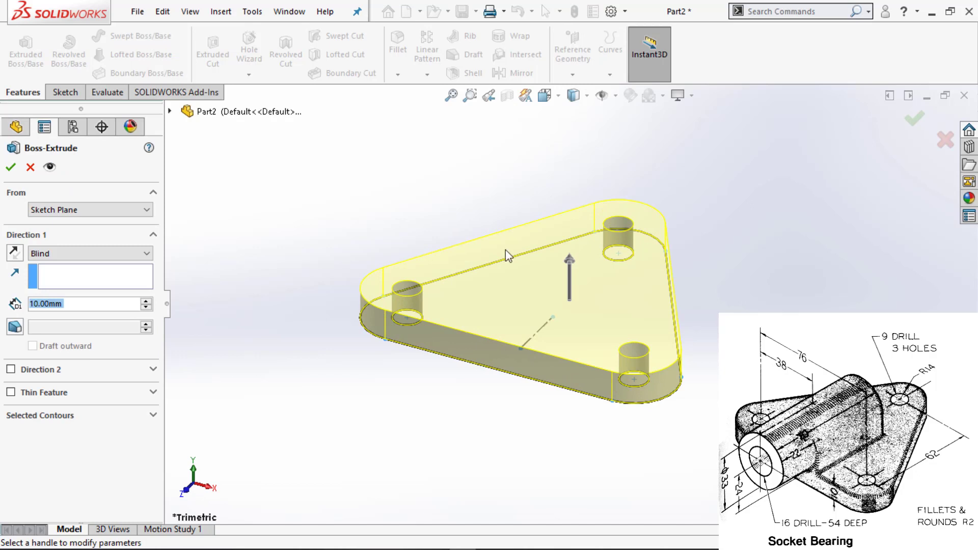
{"action": "key", "text": "Return"}
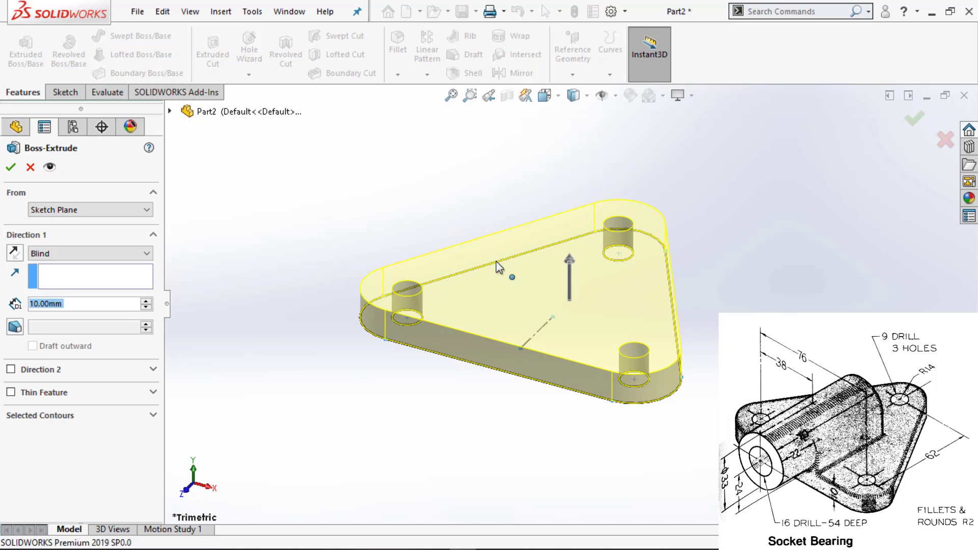
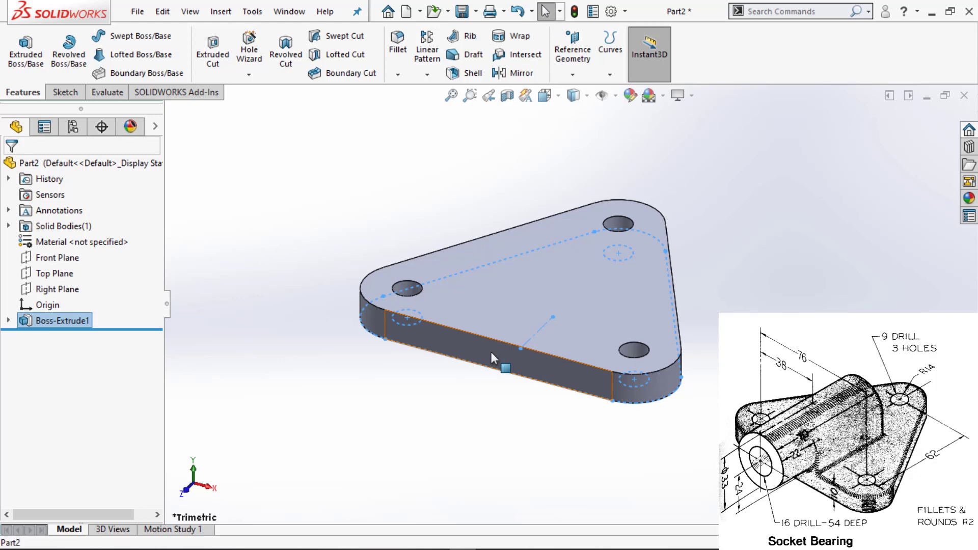
Start a sketch on the base's long front face and draw a circle about 27 mm in diameter, centred about 23.5 mm above the origin.
{"action": "left_click", "coordinate": [491, 352]}
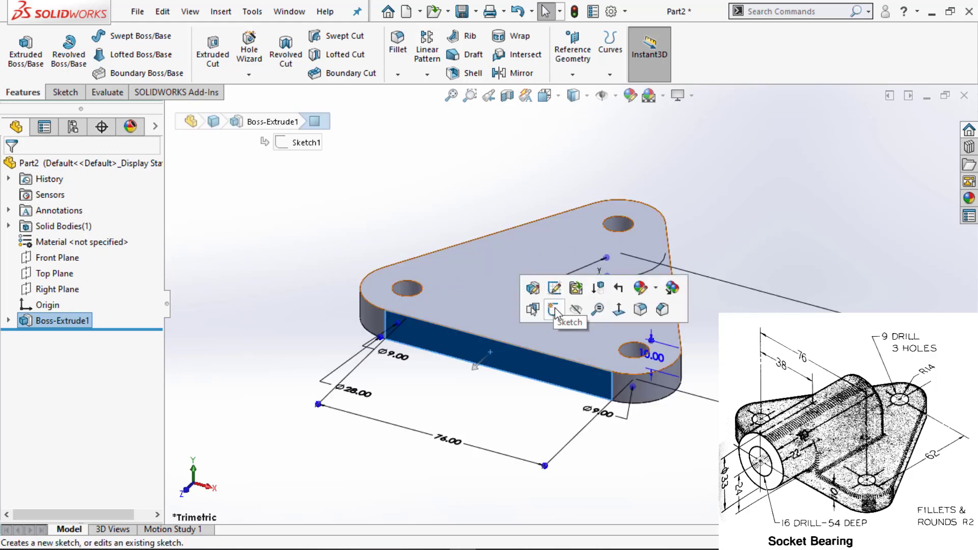
{"action": "left_click", "coordinate": [554, 294]}
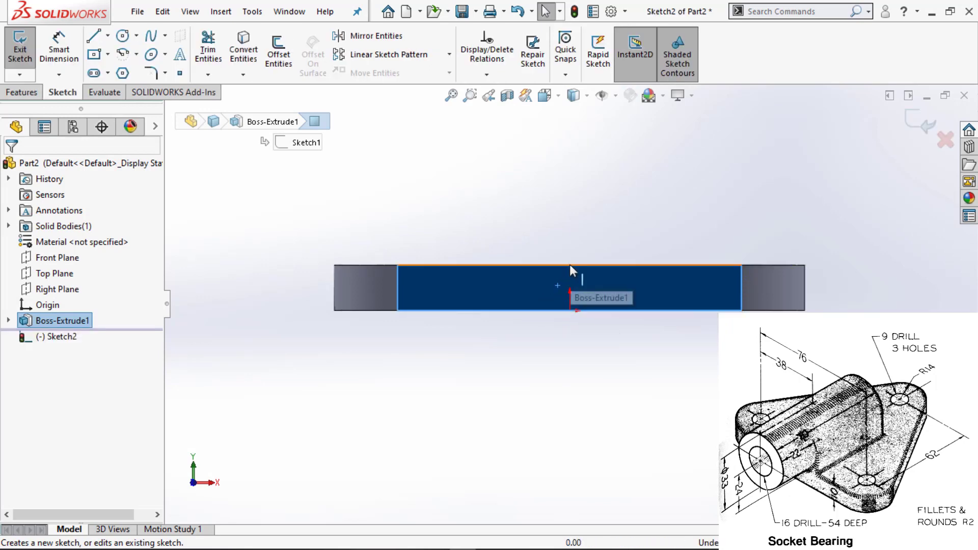
{"action": "key", "text": "c"}
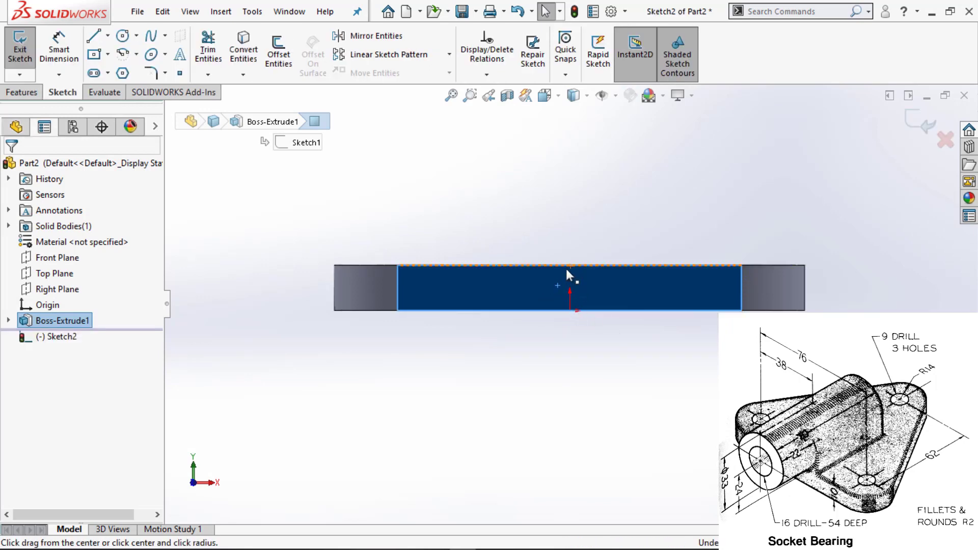
{"action": "left_click", "coordinate": [569, 204]}
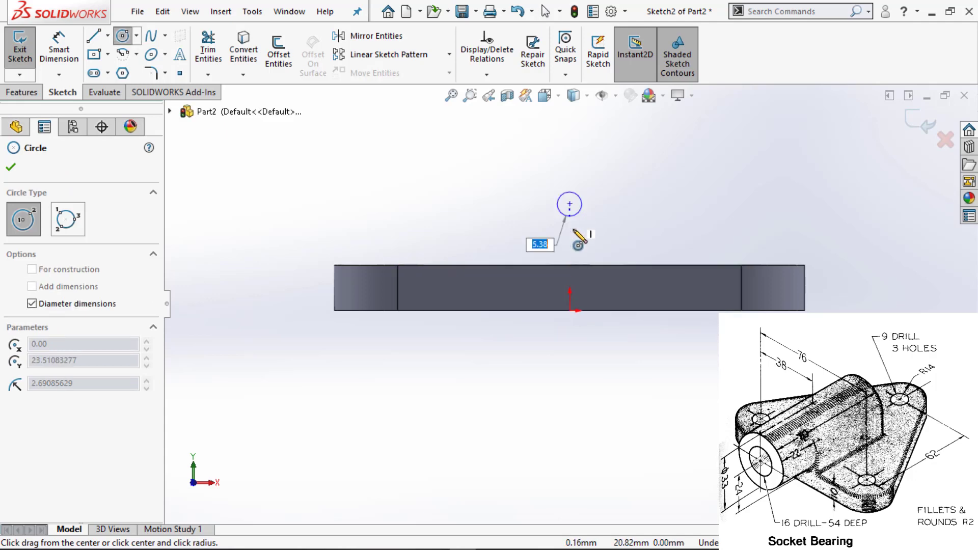
{"action": "left_click", "coordinate": [581, 264]}
Draw a concentric 16 mm diameter circle inside the first circle.
{"action": "left_click", "coordinate": [570, 204]}
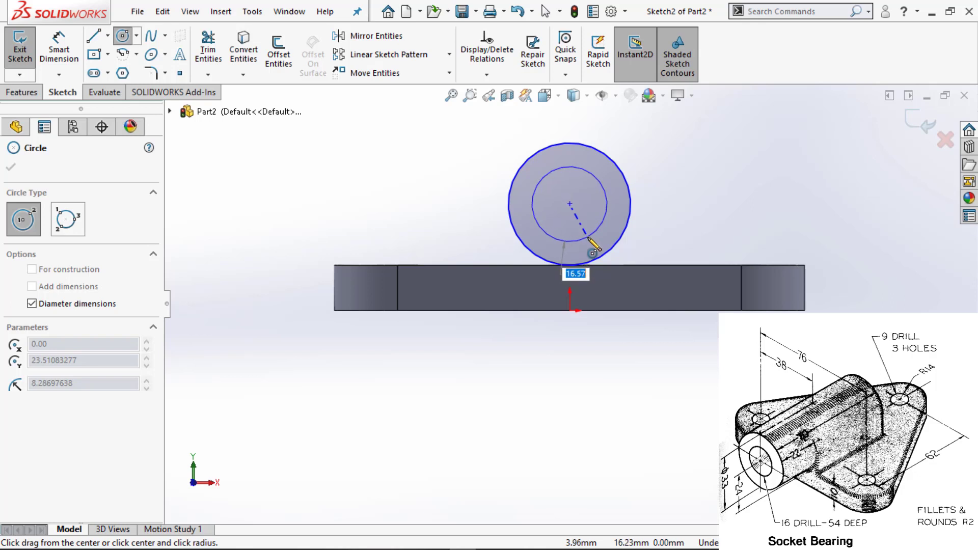
{"action": "type", "text": "16"}
{"action": "key", "text": "Return"}
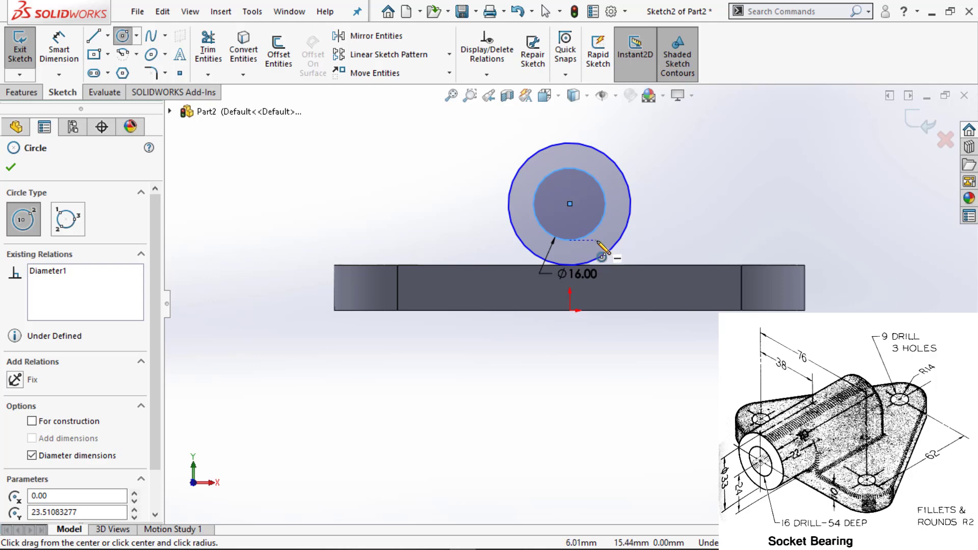
{"action": "key", "text": "Escape"}
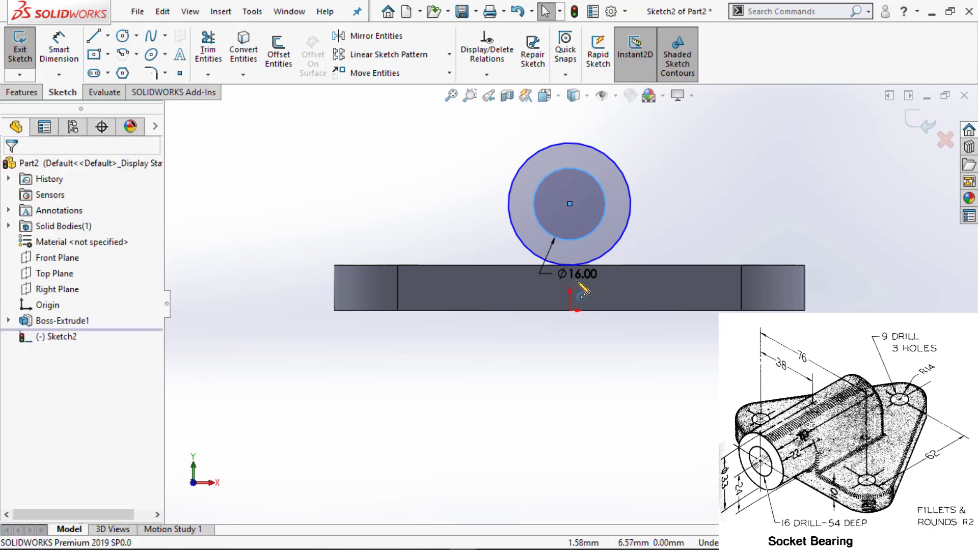
Dimension the circles' centre 24 mm above the base's bottom edge.
{"action": "right_click_drag", "start_coordinate": [577, 281], "coordinate": [571, 219]}
{"action": "left_click", "coordinate": [570, 203]}
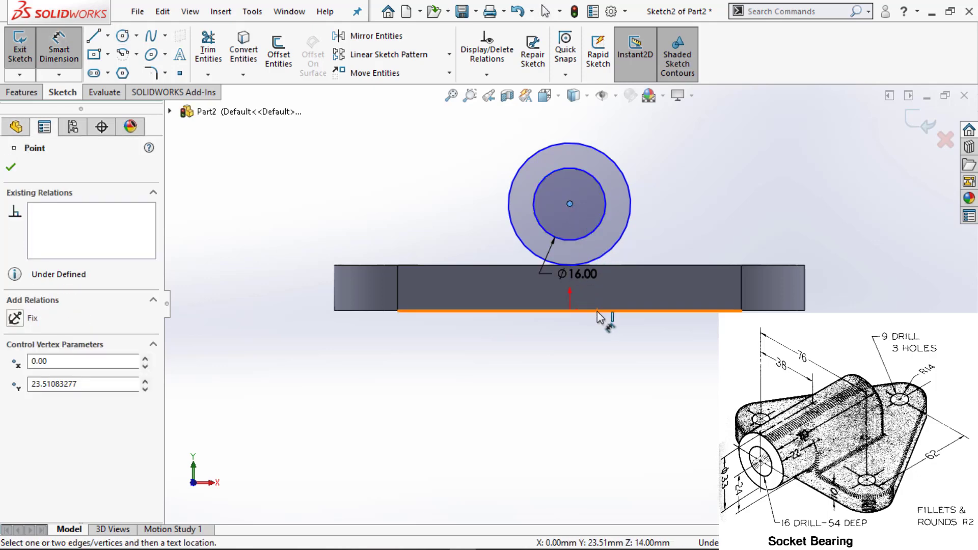
{"action": "left_click", "coordinate": [602, 312]}
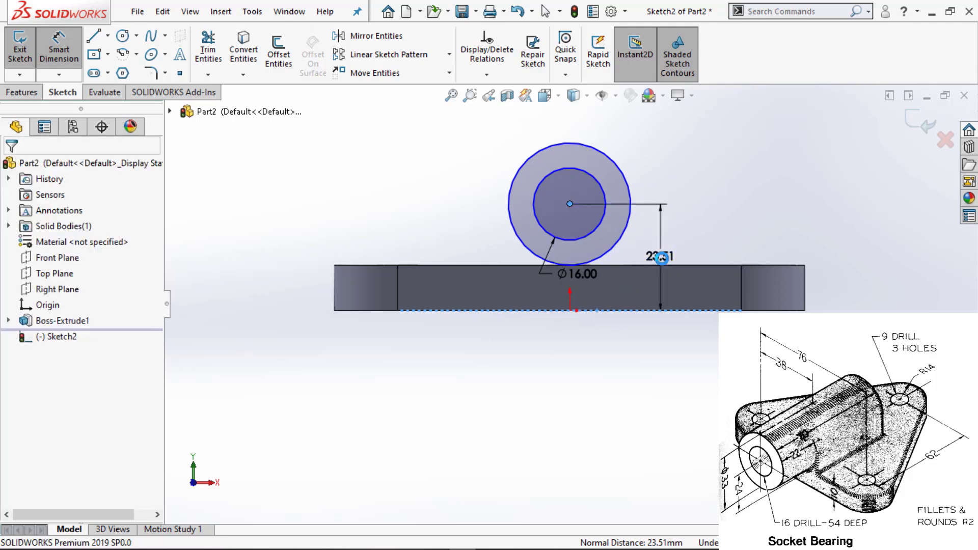
{"action": "left_click", "coordinate": [662, 261]}
{"action": "type", "text": "24"}
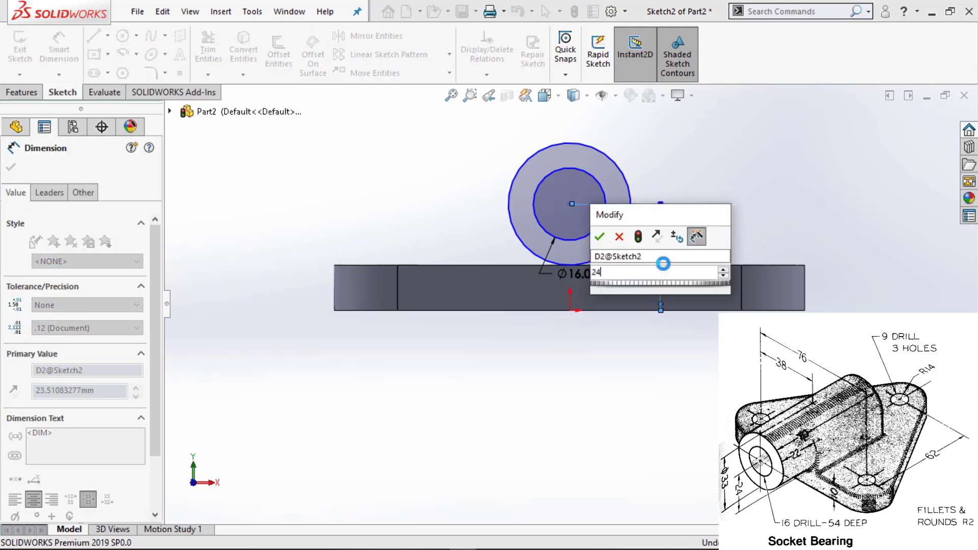
{"action": "key", "text": "Return"}
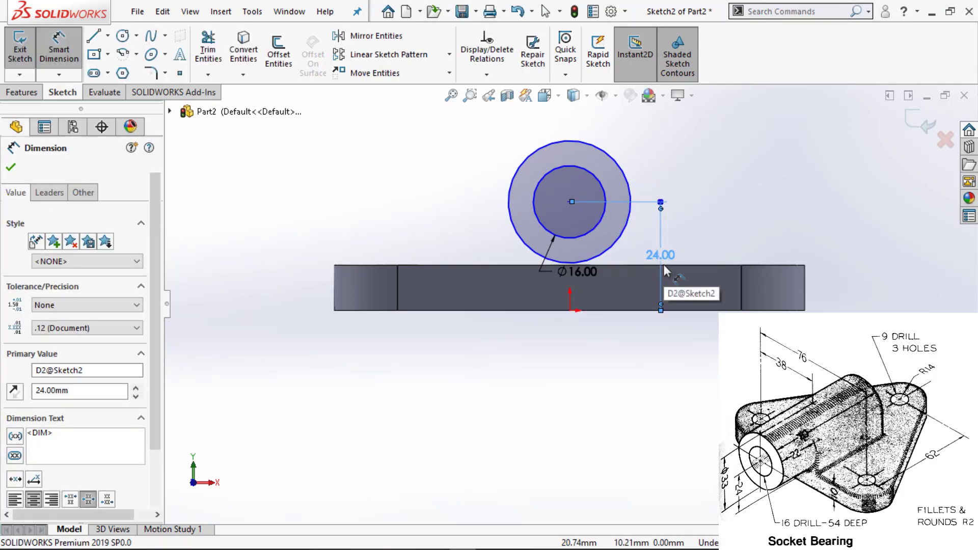
{"action": "key", "text": "Escape"}
Dimension the outer circle's diameter as 33 mm.
{"action": "left_click", "coordinate": [611, 251]}
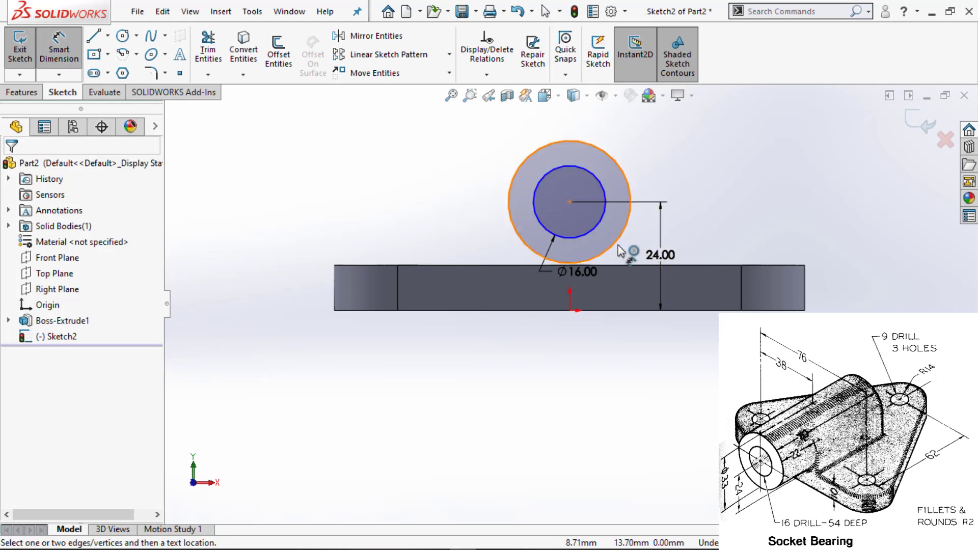
{"action": "left_click", "coordinate": [657, 166]}
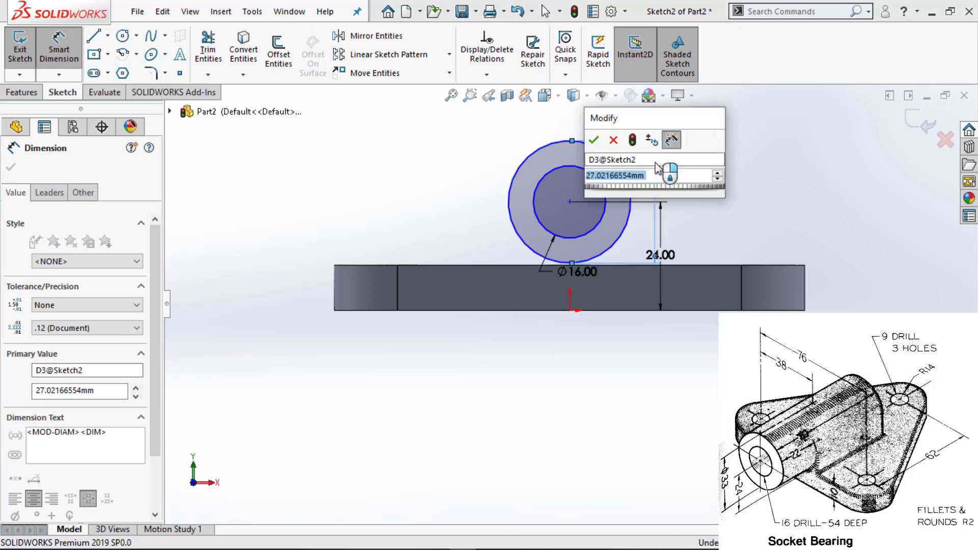
{"action": "key", "text": "Return"}
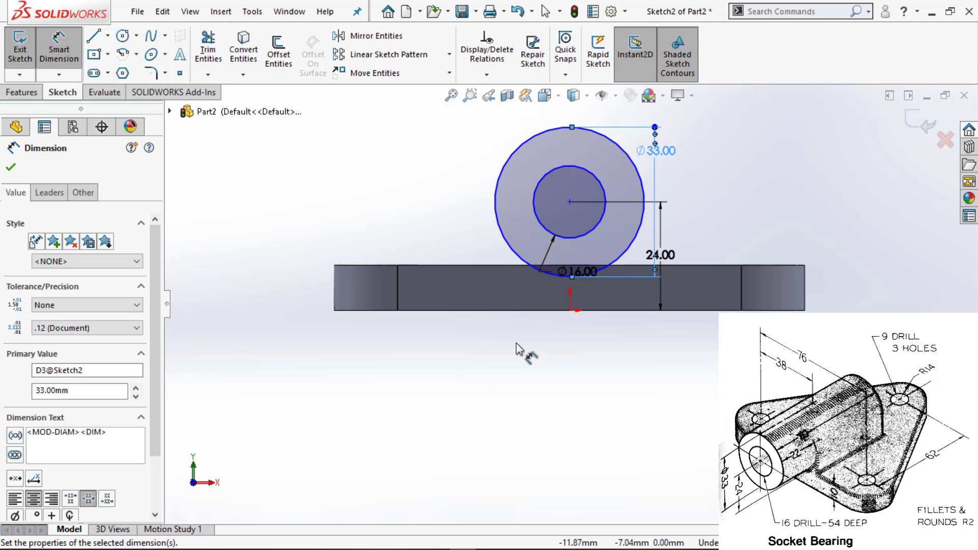
{"action": "key", "text": "Escape"}
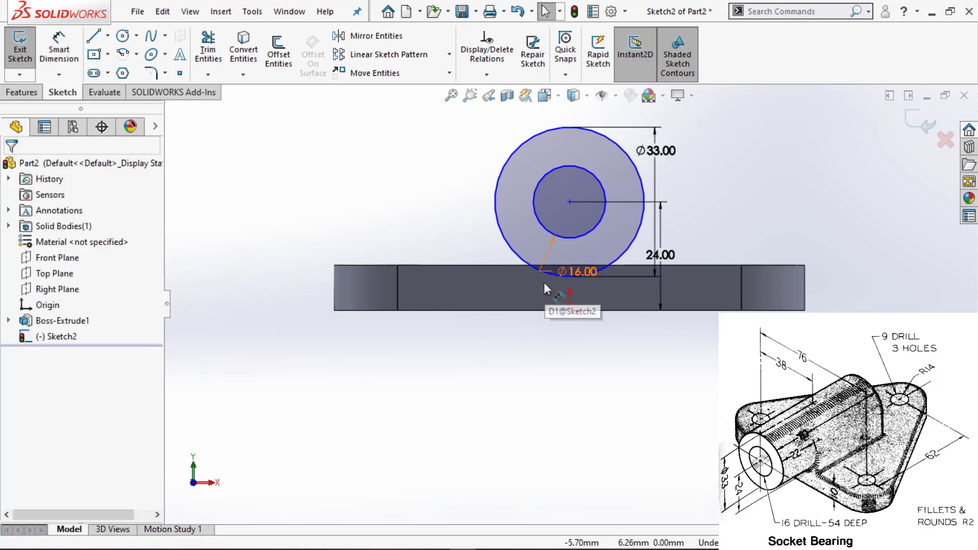
Add a Vertical relation between the circles' shared centre and the origin.
{"action": "left_click", "coordinate": [570, 202]}
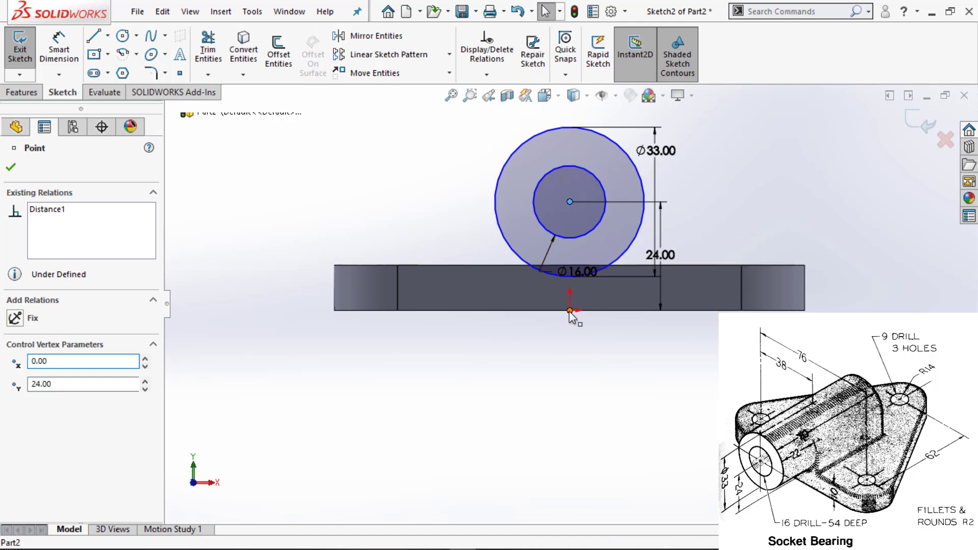
{"action": "left_click", "coordinate": [570, 310], "text": "ctrl"}
{"action": "left_click", "coordinate": [630, 258]}
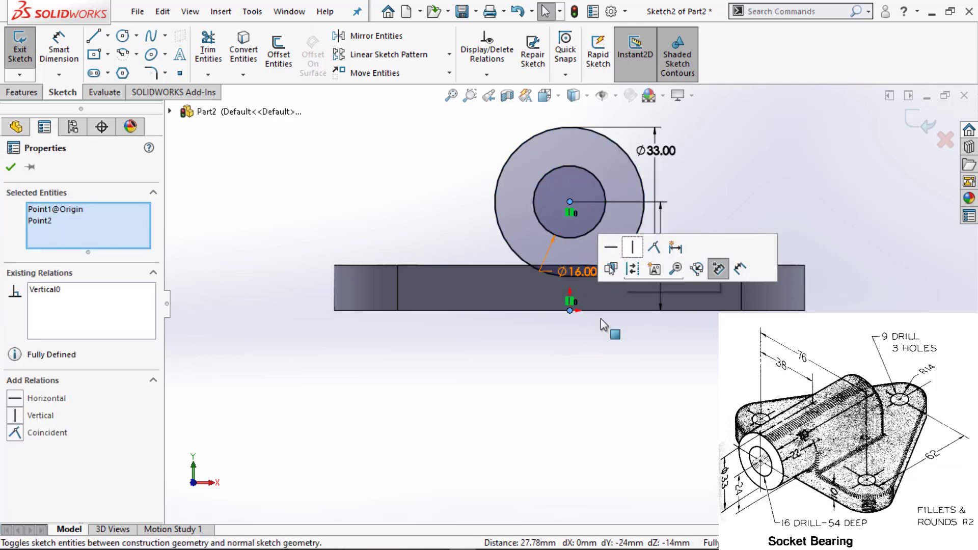
{"action": "key", "text": "Escape"}
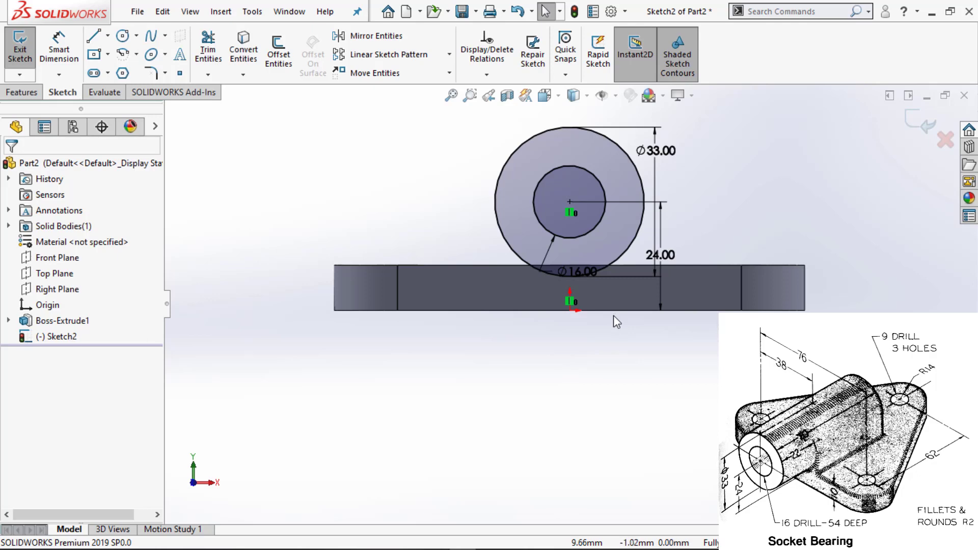
Sketch three connected lines from one side of the outer circle, about 18 mm down, across, and up to its opposite side, and close the sketch.
{"action": "key", "text": "l"}
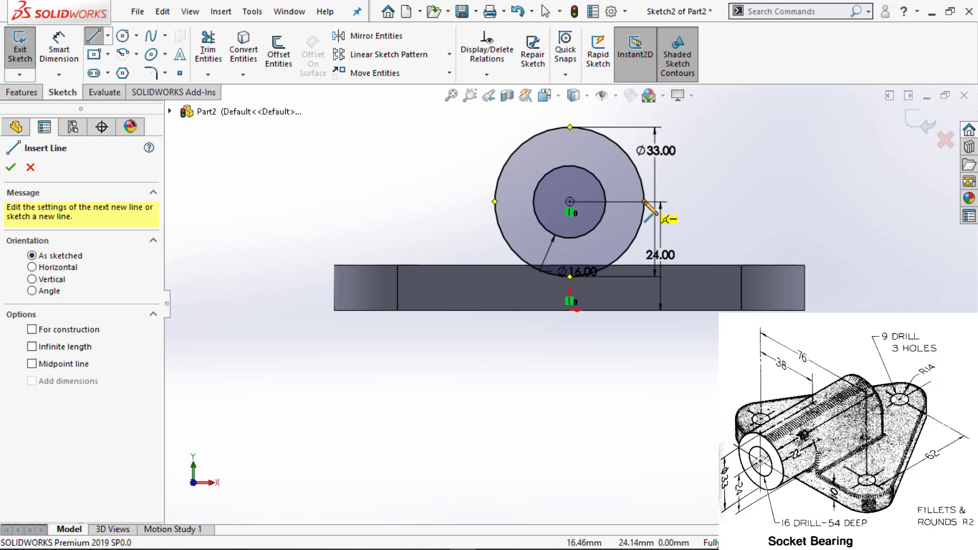
{"action": "left_click", "coordinate": [644, 201]}
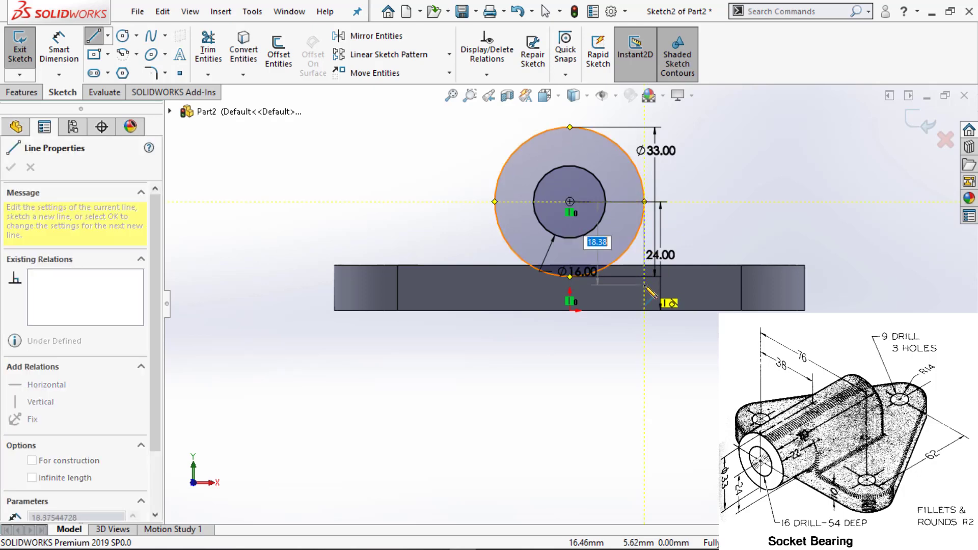
{"action": "left_click", "coordinate": [495, 284]}
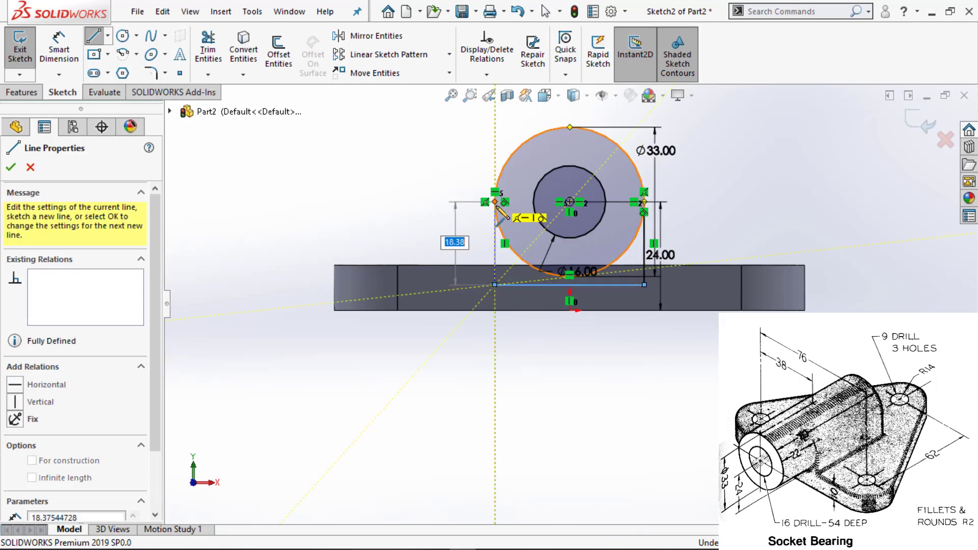
{"action": "left_click", "coordinate": [494, 202]}
{"action": "key", "text": "Escape"}
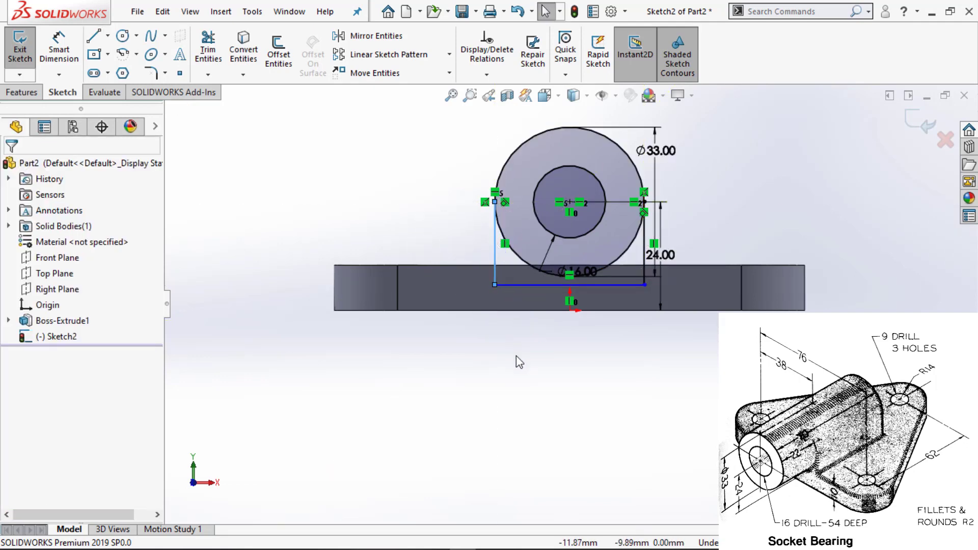
{"action": "scroll", "coordinate": [516, 355], "scroll_direction": "up", "scroll_amount": 1}
{"action": "key", "text": "ctrl+b"}
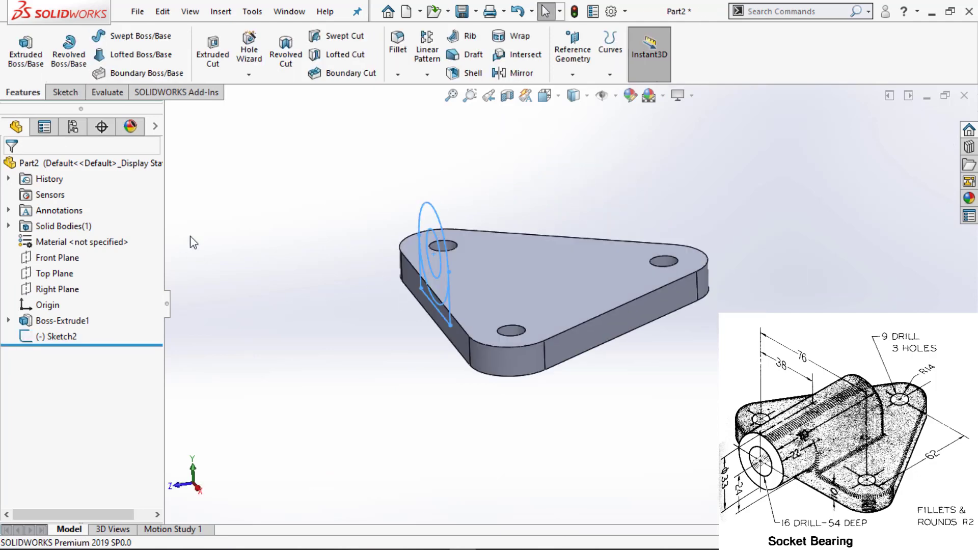
Set up an extruded boss using both ring regions between the 33 mm and 16 mm circles, with Thin Feature off.
{"action": "left_click", "coordinate": [44, 76]}
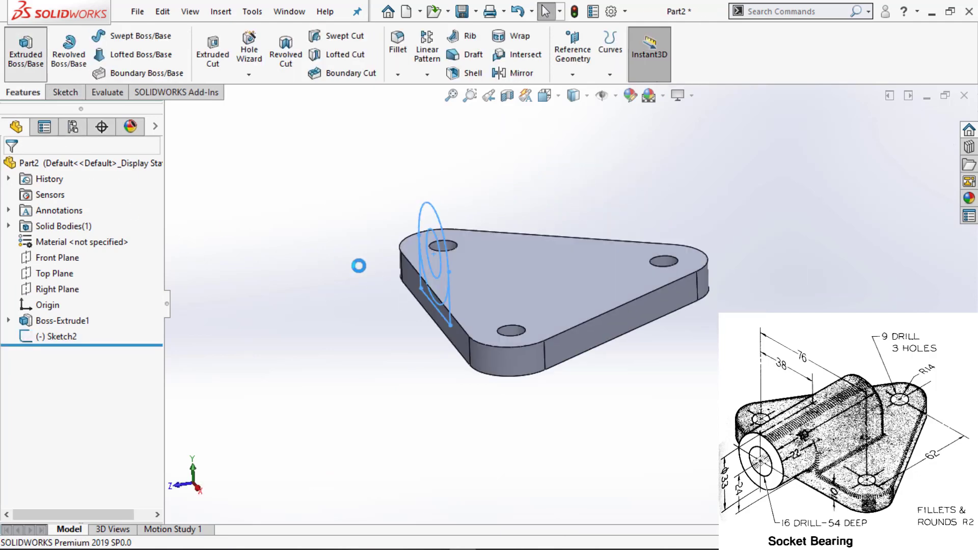
{"action": "left_click", "coordinate": [448, 292]}
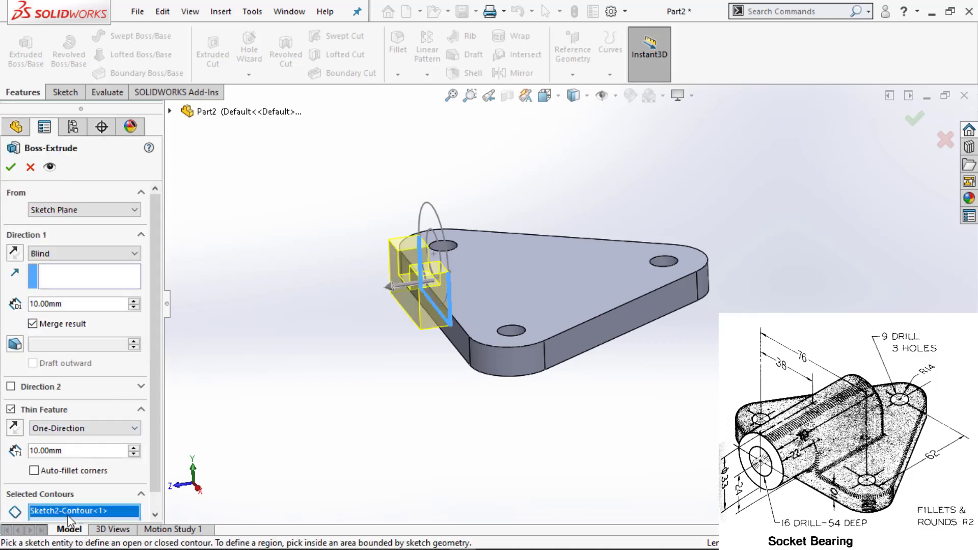
{"action": "right_click", "coordinate": [71, 514]}
{"action": "left_click", "coordinate": [94, 468]}
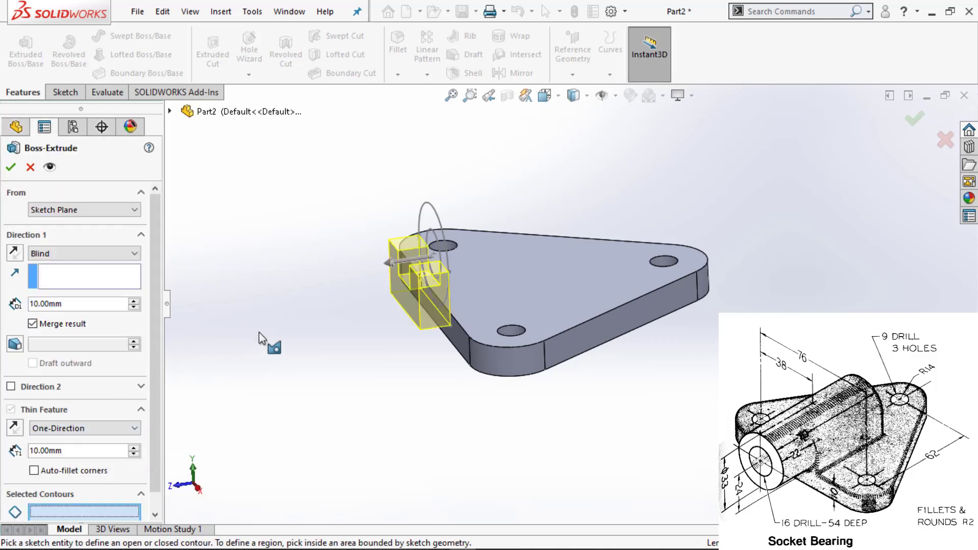
{"action": "left_click", "coordinate": [427, 220]}
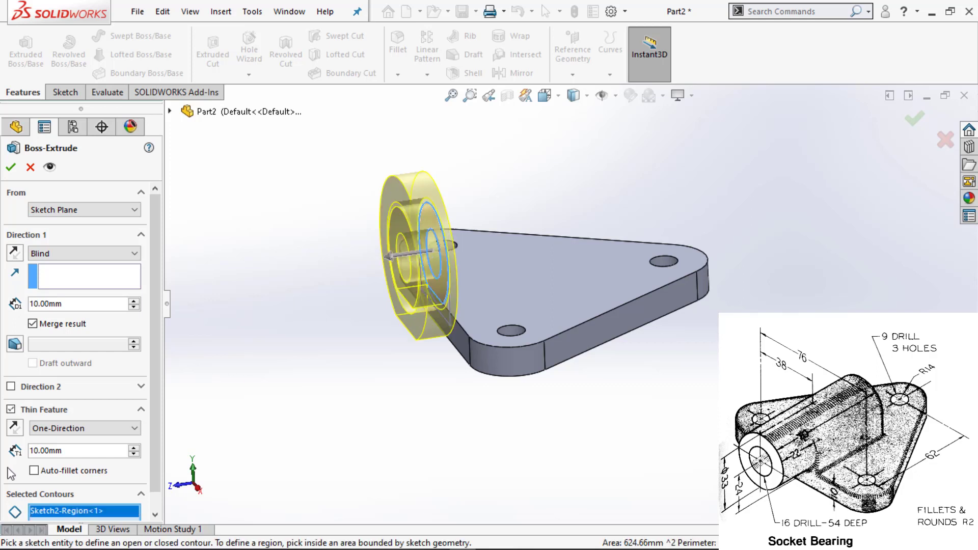
{"action": "left_click", "coordinate": [11, 410]}
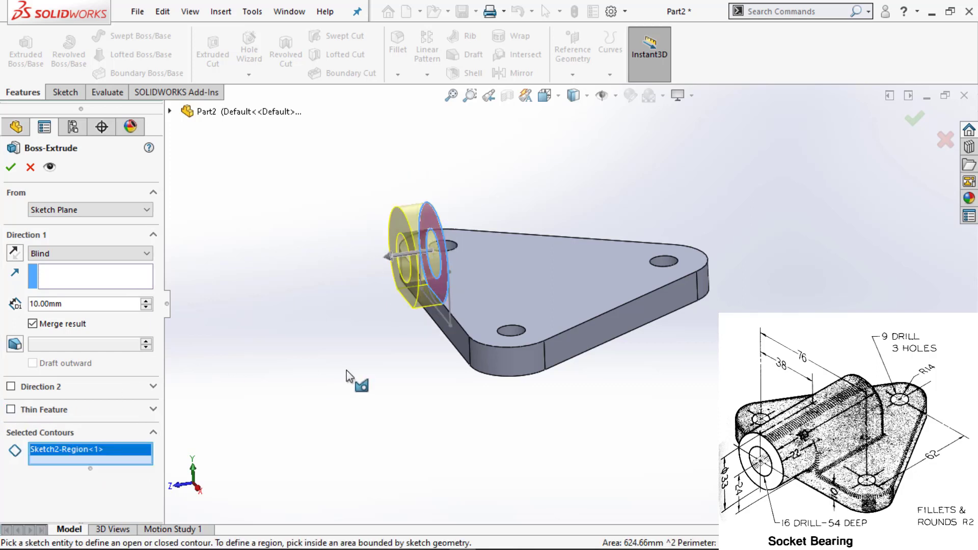
{"action": "middle_click_drag", "start_coordinate": [393, 338], "coordinate": [406, 319]}
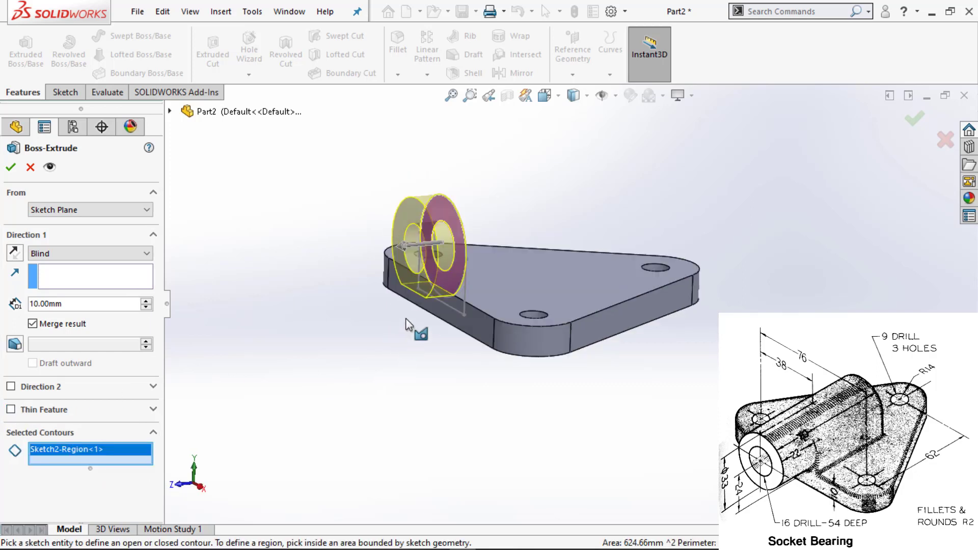
{"action": "left_click", "coordinate": [443, 296]}
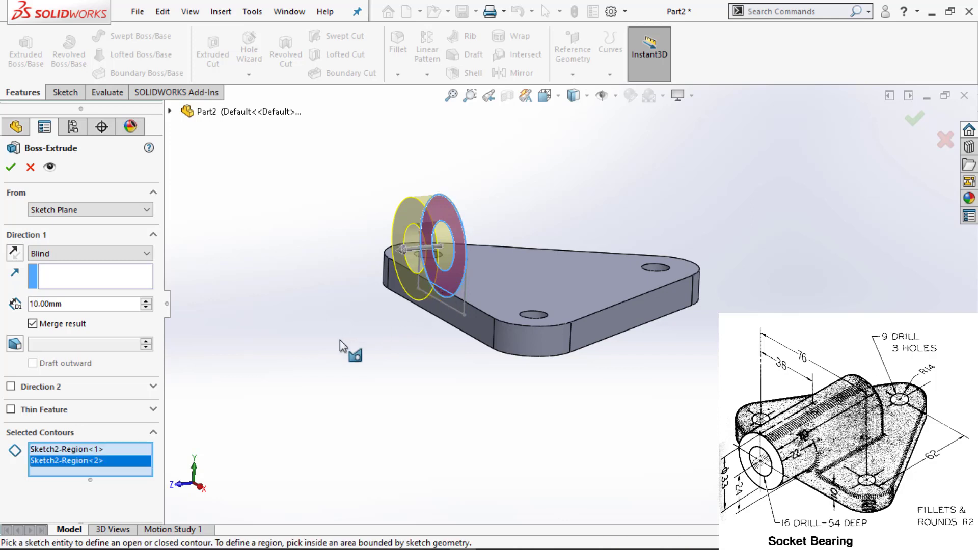
Extrude the ring 22 mm in Direction 1 and 70-22 mm in Direction 2.
{"action": "double_click", "coordinate": [29, 307]}
{"action": "type", "text": "22"}
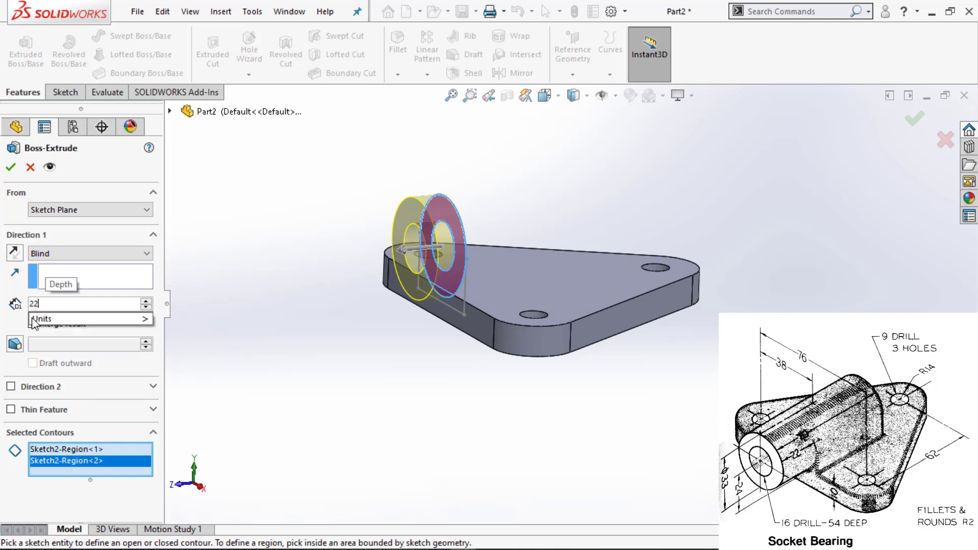
{"action": "key", "text": "Return"}
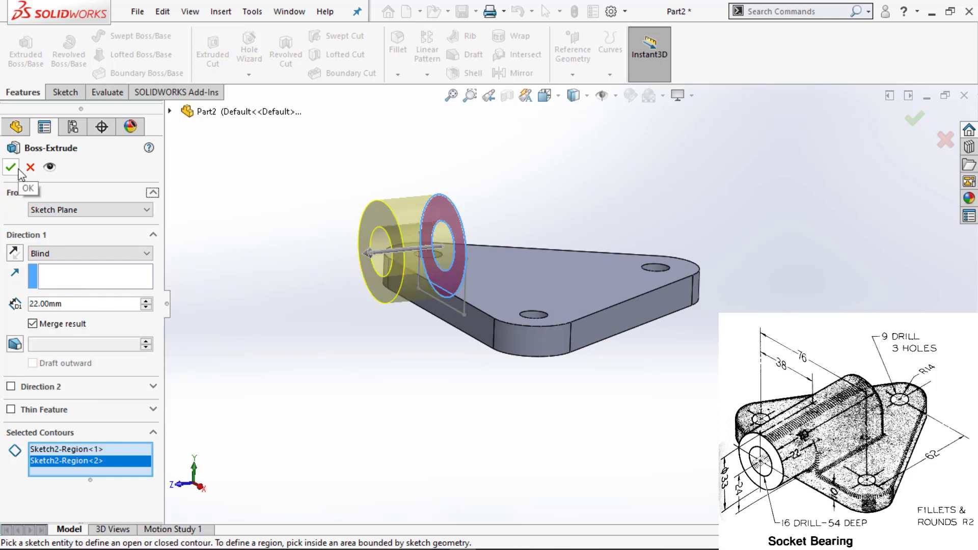
{"action": "left_click", "coordinate": [11, 388]}
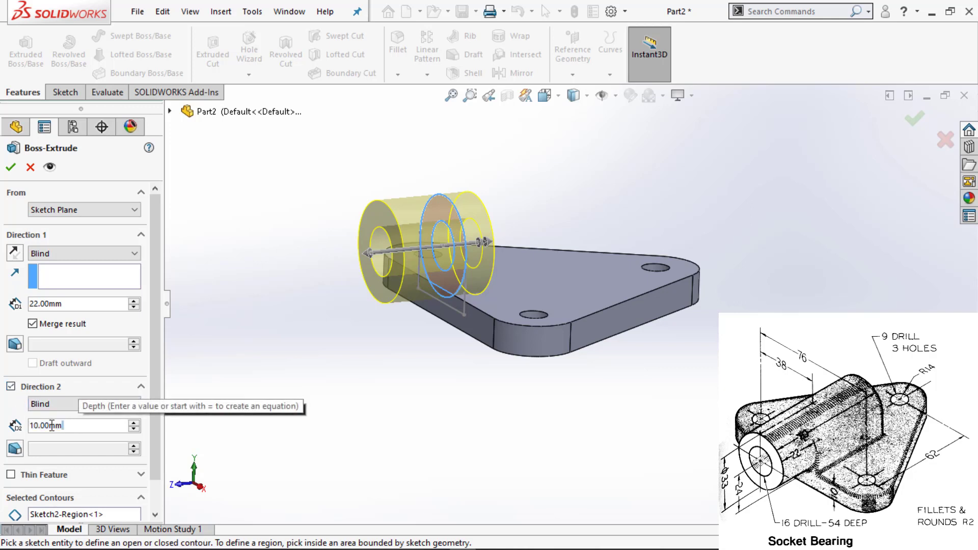
{"action": "type", "text": "70-22"}
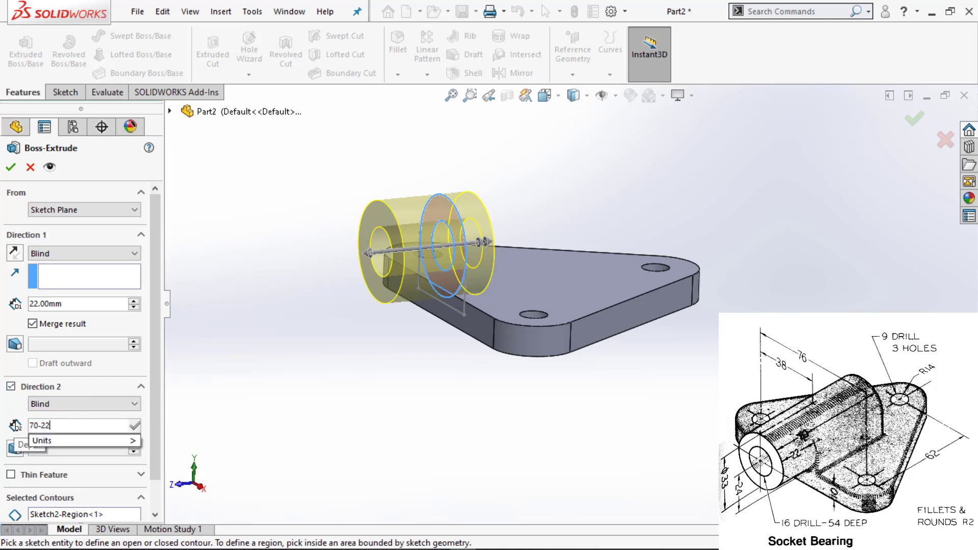
{"action": "left_click", "coordinate": [310, 354]}
{"action": "middle_click_drag", "start_coordinate": [319, 363], "coordinate": [322, 397]}
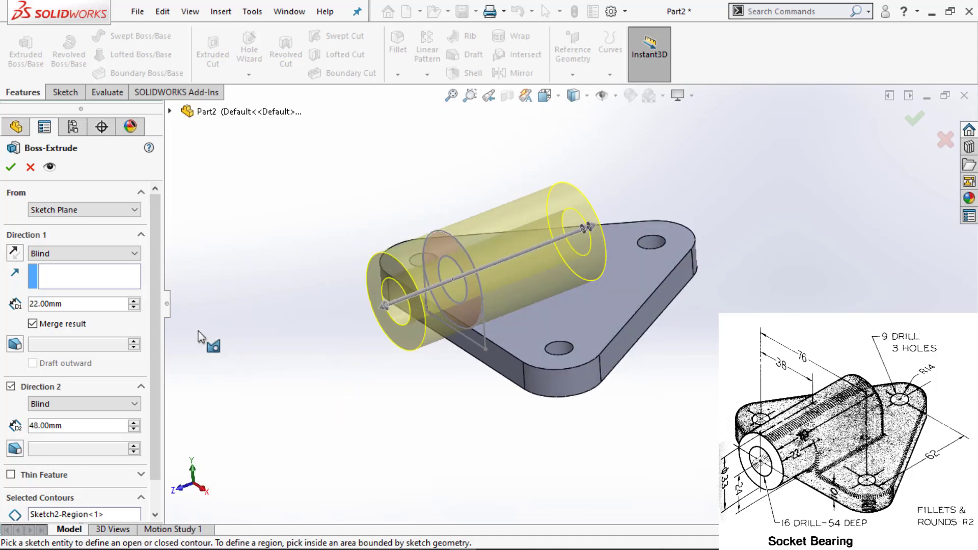
{"action": "left_click", "coordinate": [12, 168]}
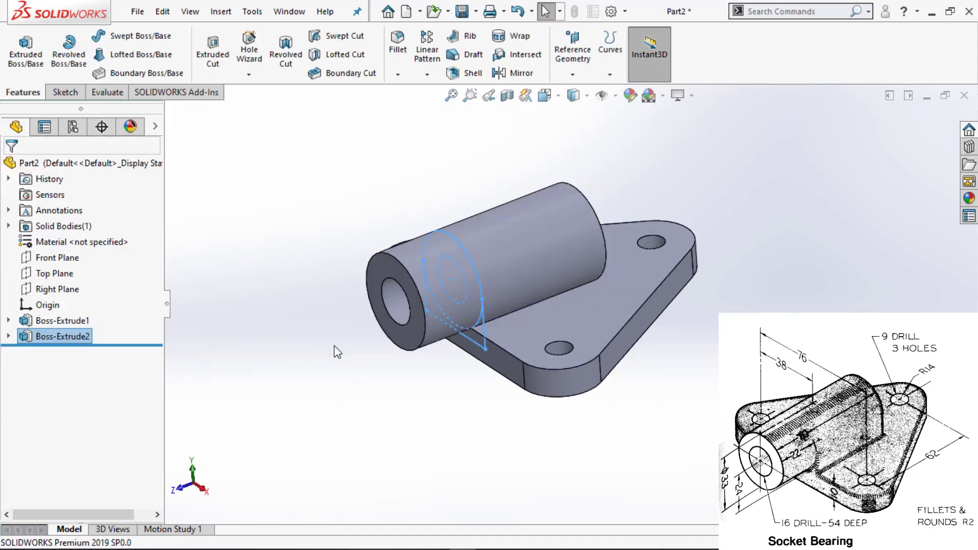
Set up another extruded boss from the cylinder sketch, selecting the three regions between the outer circle and the lines beneath it.
{"action": "left_click", "coordinate": [8, 336]}
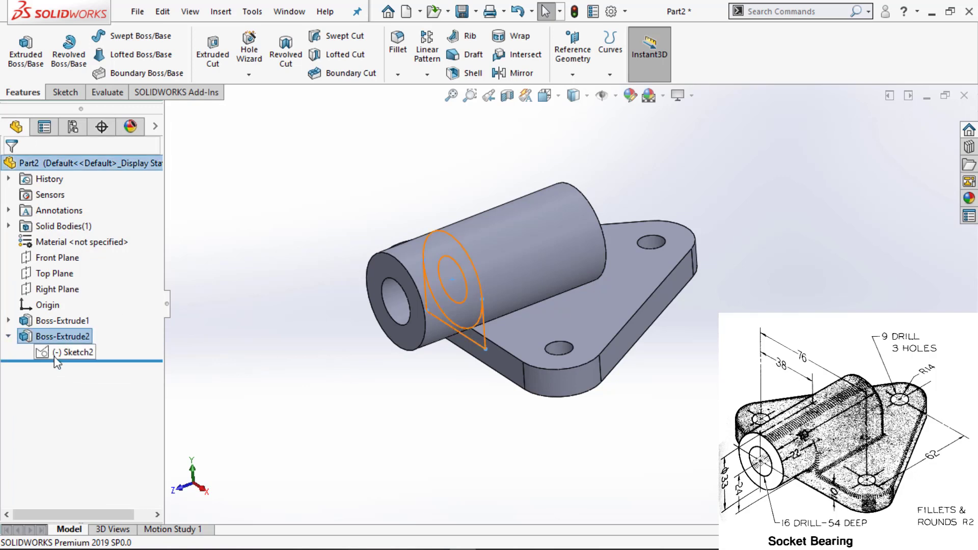
{"action": "left_click", "coordinate": [71, 352]}
{"action": "left_click", "coordinate": [25, 51]}
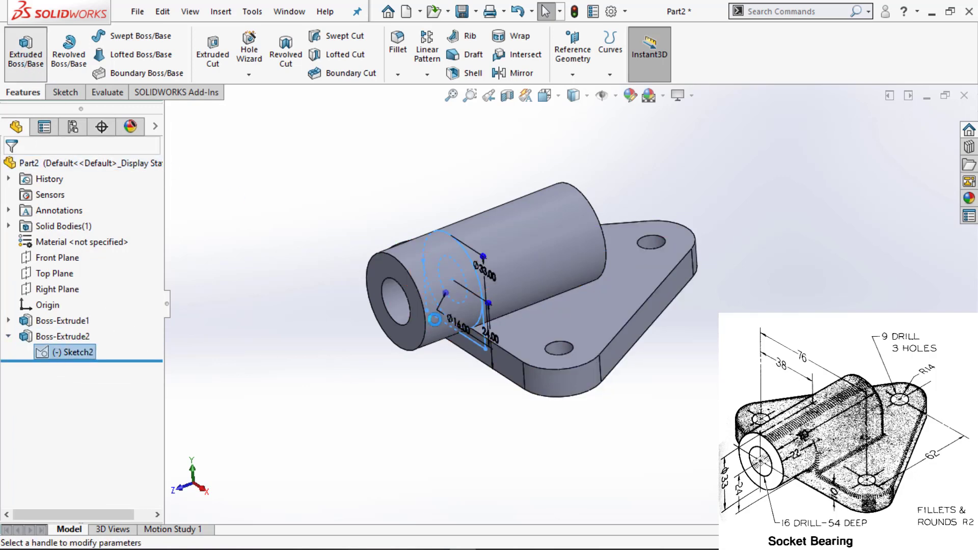
{"action": "left_click", "coordinate": [478, 329]}
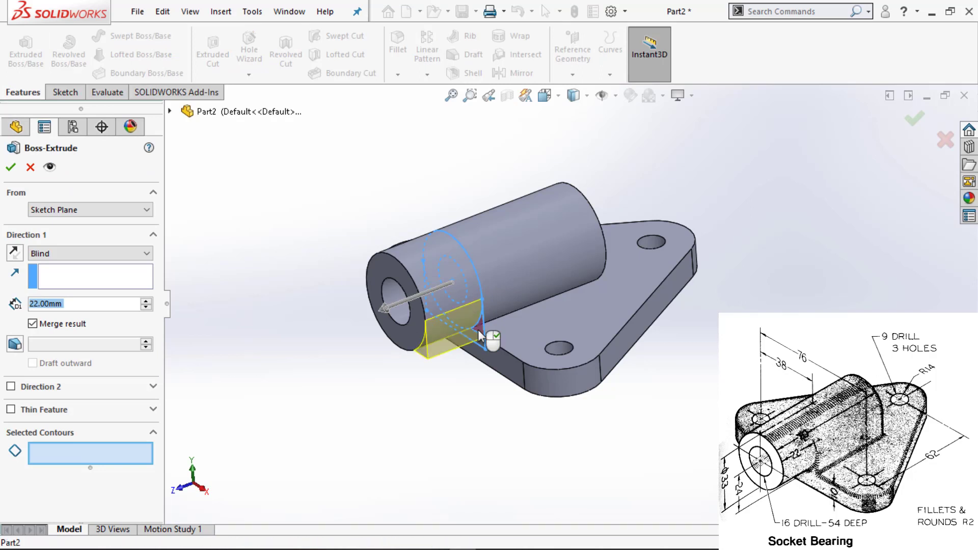
{"action": "mouse_move", "coordinate": [464, 332]}
{"action": "middle_mouse_down"}
{"action": "mouse_move", "coordinate": [521, 295]}
{"action": "mouse_move", "coordinate": [490, 301]}
{"action": "middle_mouse_up"}
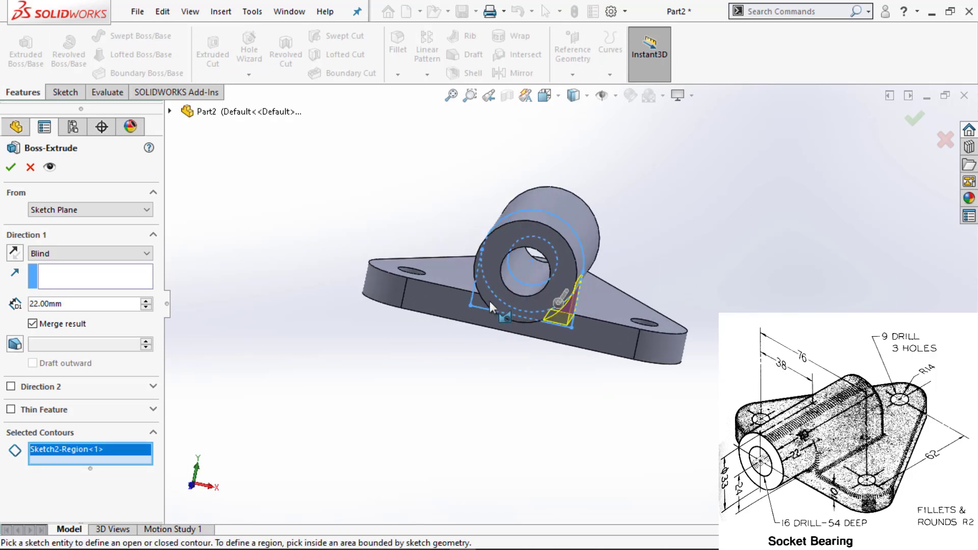
{"action": "left_click", "coordinate": [481, 301]}
{"action": "middle_click_drag", "start_coordinate": [471, 337], "coordinate": [517, 282]}
{"action": "left_click", "coordinate": [520, 282]}
{"action": "middle_click_drag", "start_coordinate": [496, 348], "coordinate": [354, 340]}
Extrude the support regions along the cylinder with Up To Surface, ending at the cylinder's rear face.
{"action": "left_click", "coordinate": [55, 254]}
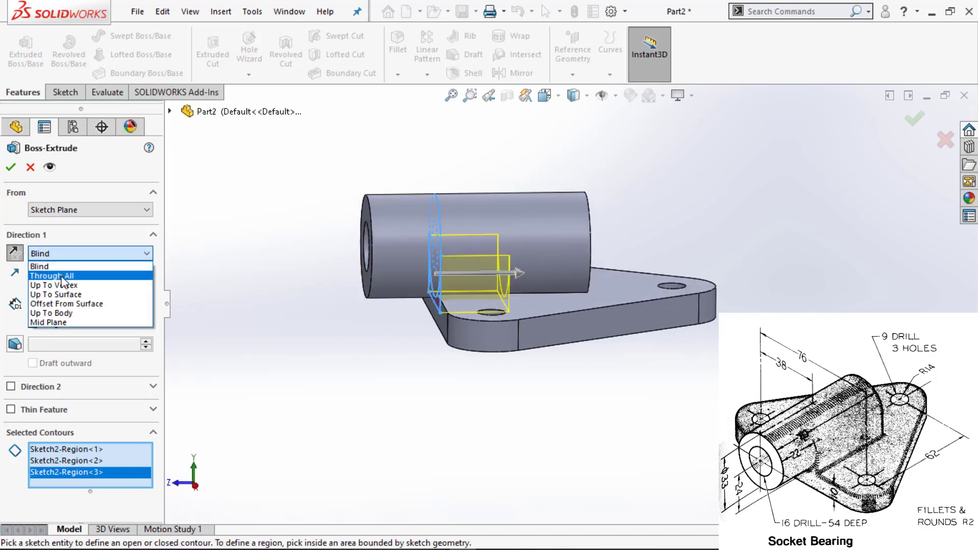
{"action": "left_click", "coordinate": [56, 284]}
{"action": "middle_click_drag", "start_coordinate": [509, 280], "coordinate": [553, 270]}
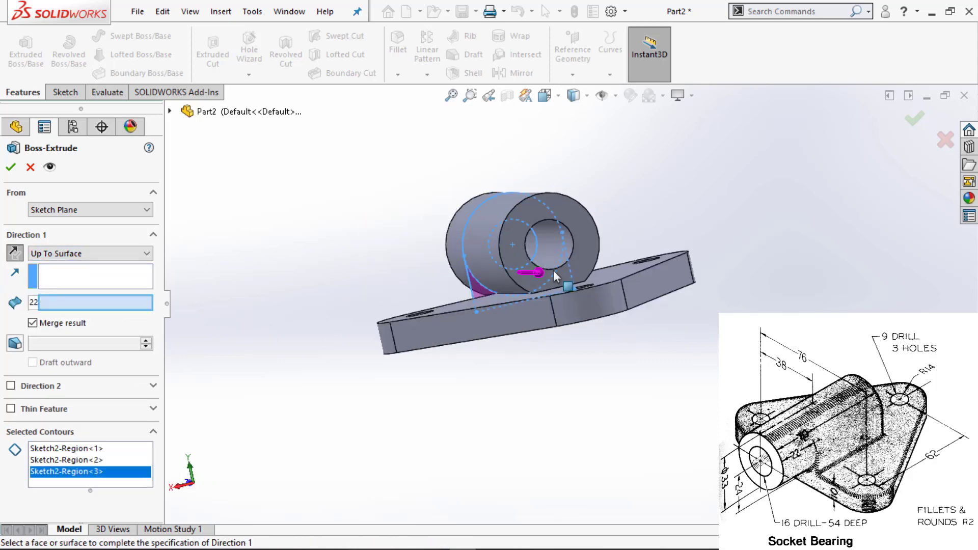
{"action": "left_click", "coordinate": [585, 234]}
{"action": "middle_click_drag", "start_coordinate": [362, 285], "coordinate": [443, 305]}
{"action": "left_click", "coordinate": [11, 168]}
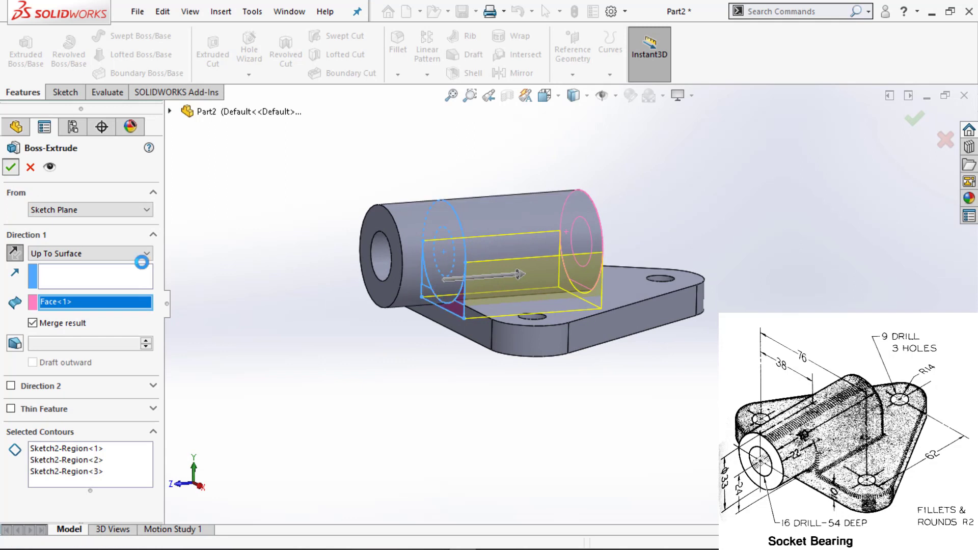
{"action": "left_click", "coordinate": [320, 379]}
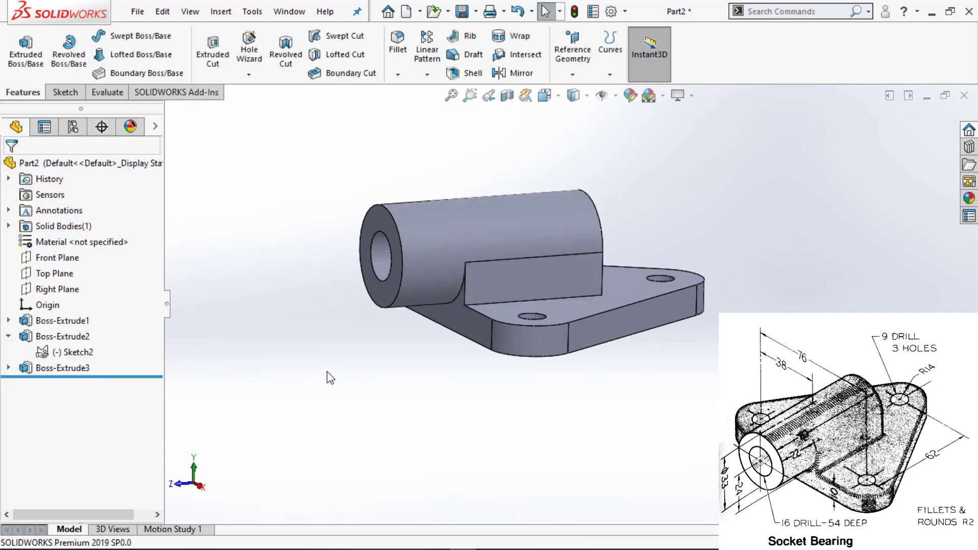
Set up an extruded boss from the sketch's 16 mm inner circle, starting from the cylinder's rear face with Surface/Face/Plane.
{"action": "middle_click_drag", "start_coordinate": [327, 375], "coordinate": [348, 400]}
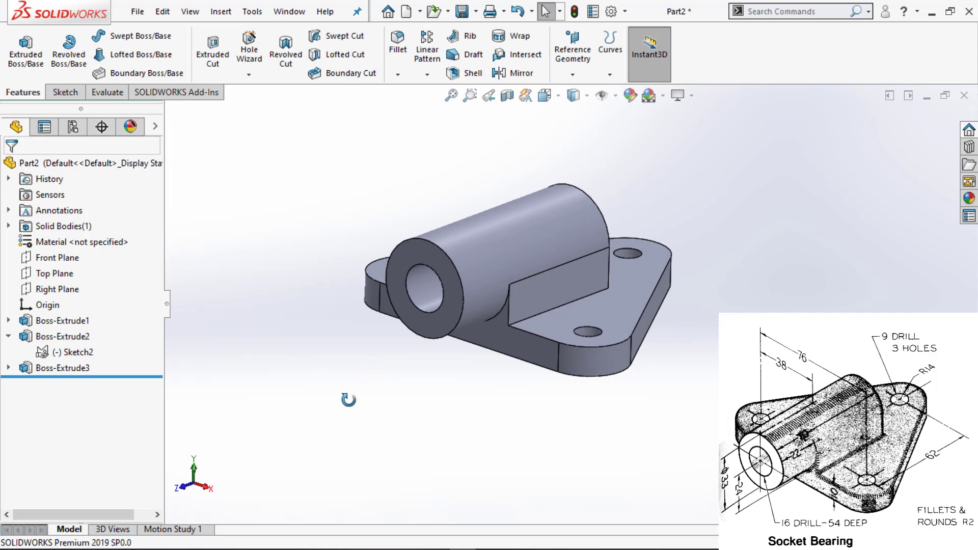
{"action": "middle_click_drag", "start_coordinate": [448, 306], "coordinate": [323, 304]}
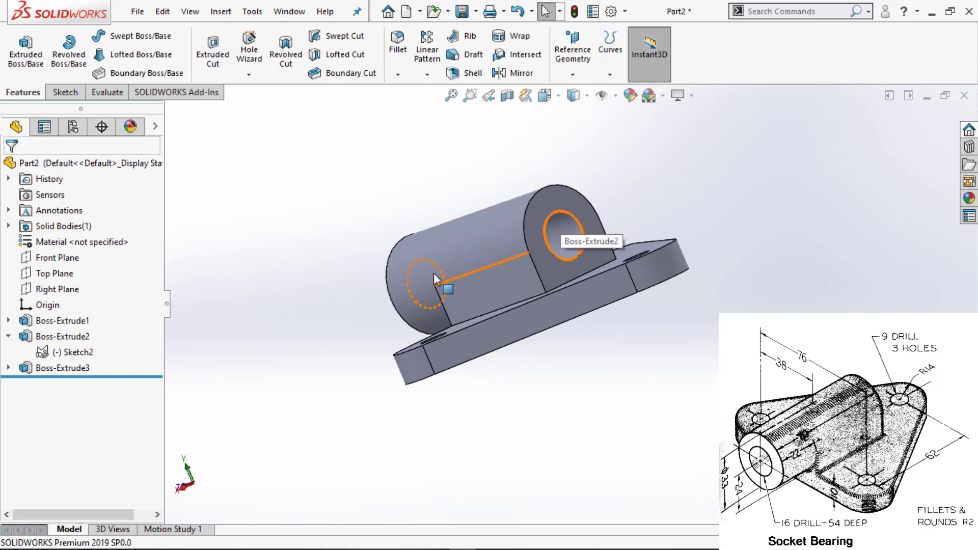
{"action": "left_click", "coordinate": [74, 352]}
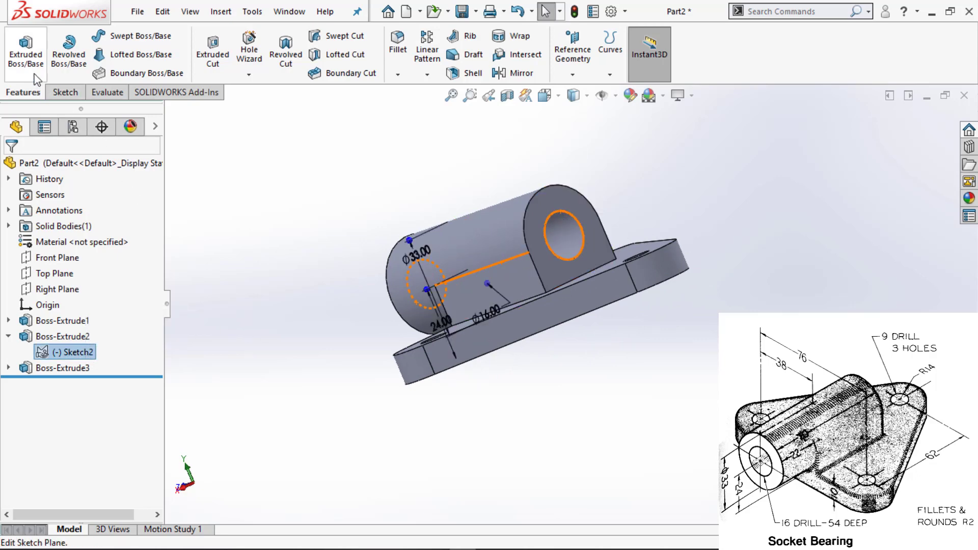
{"action": "left_click", "coordinate": [26, 51]}
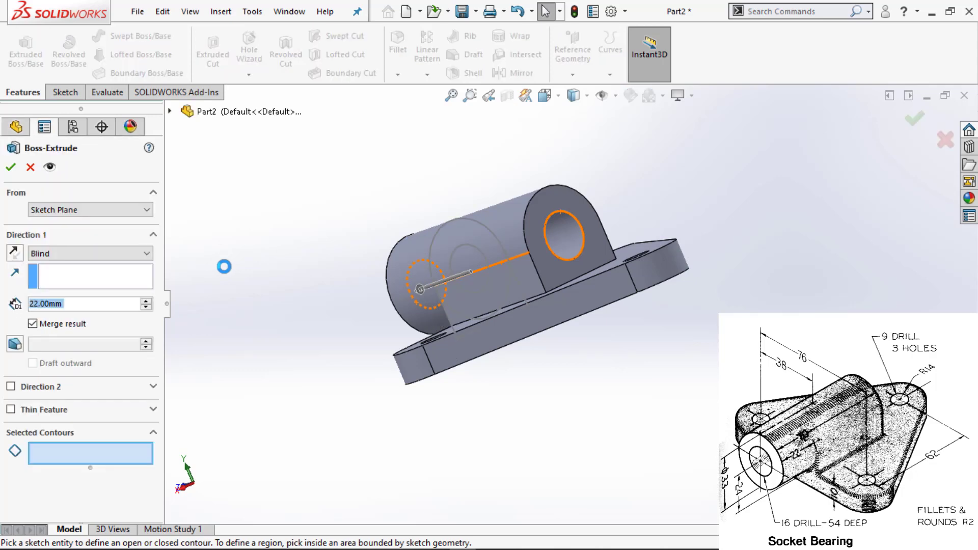
{"action": "left_click", "coordinate": [467, 257]}
{"action": "left_click", "coordinate": [50, 210]}
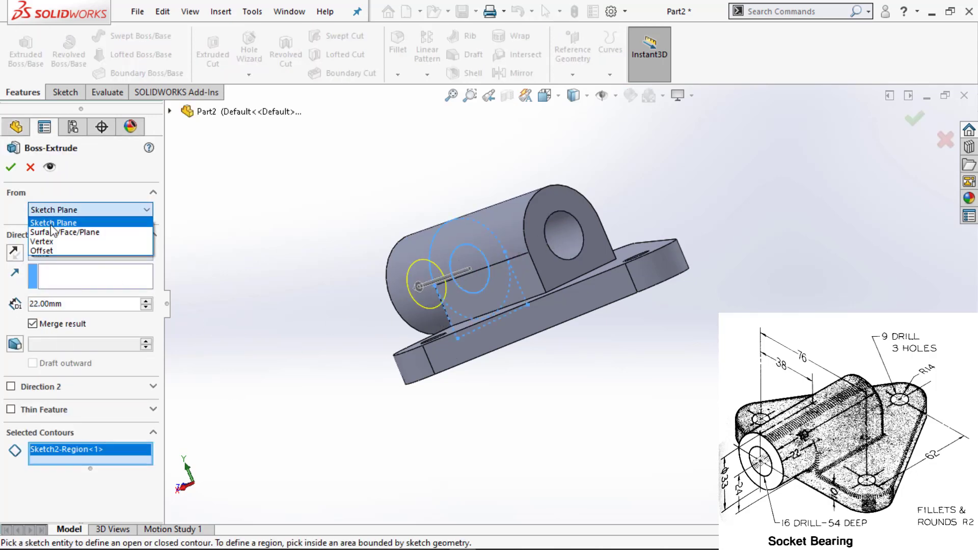
{"action": "left_click", "coordinate": [57, 231]}
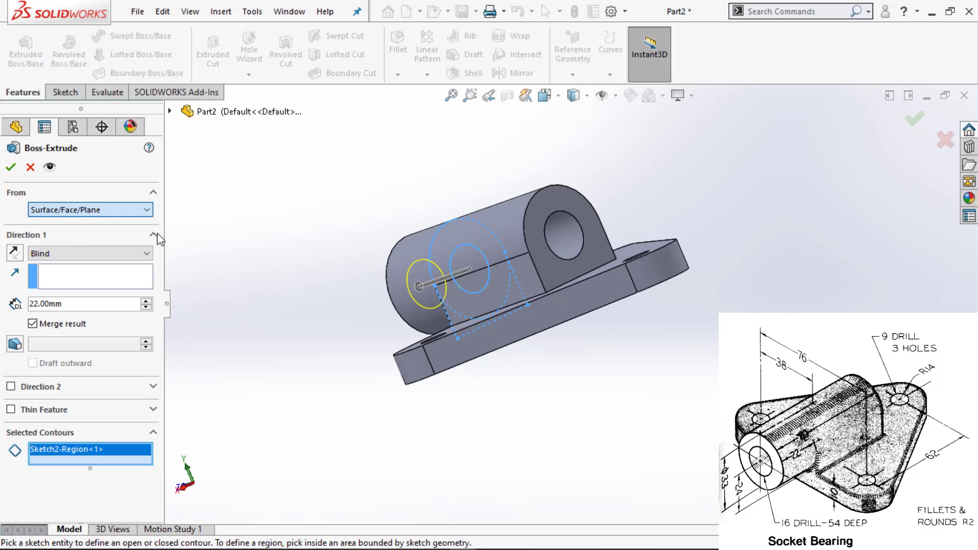
{"action": "left_click", "coordinate": [577, 206]}
Set the bore plug's blind extrusion depth to 70-54 mm.
{"action": "middle_click_drag", "start_coordinate": [301, 303], "coordinate": [350, 326]}
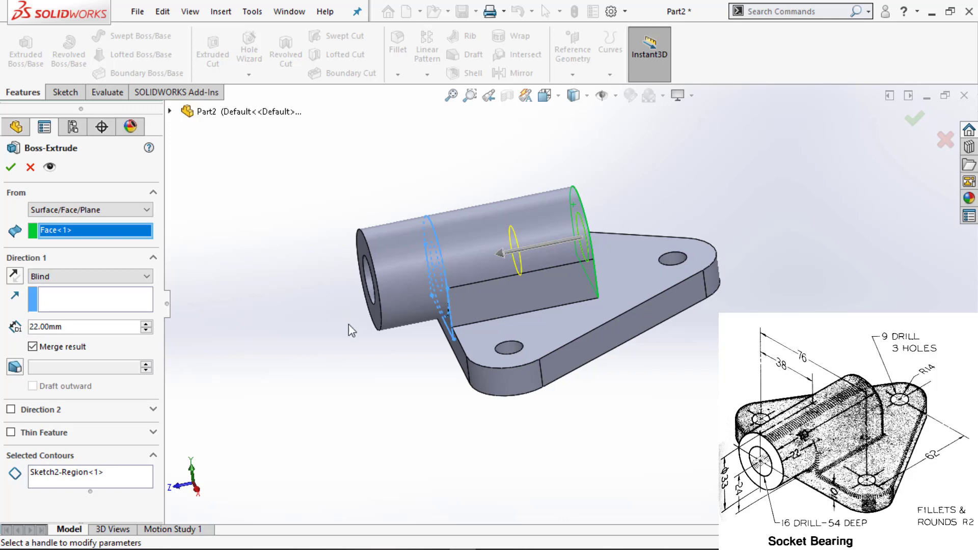
{"action": "double_click", "coordinate": [40, 322]}
{"action": "type", "text": "70-"}
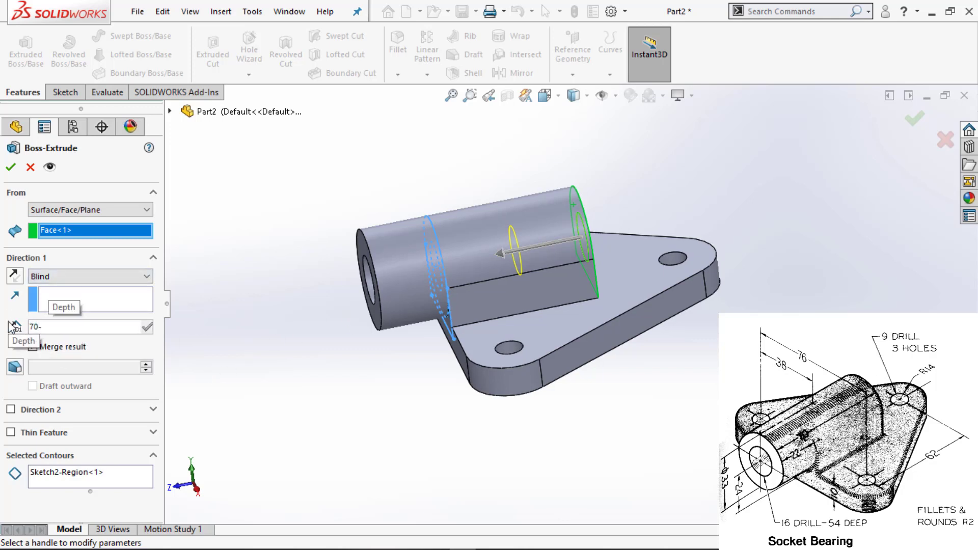
{"action": "type", "text": "54"}
{"action": "key", "text": "Return"}
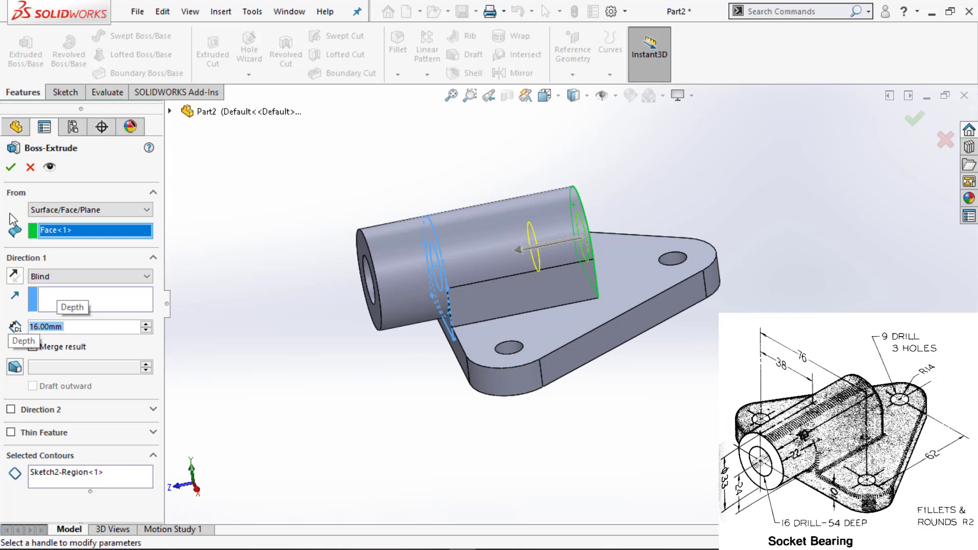
Apply the bore plug extrusion and inspect the bearing from its rear and front ends.
{"action": "left_click", "coordinate": [10, 167]}
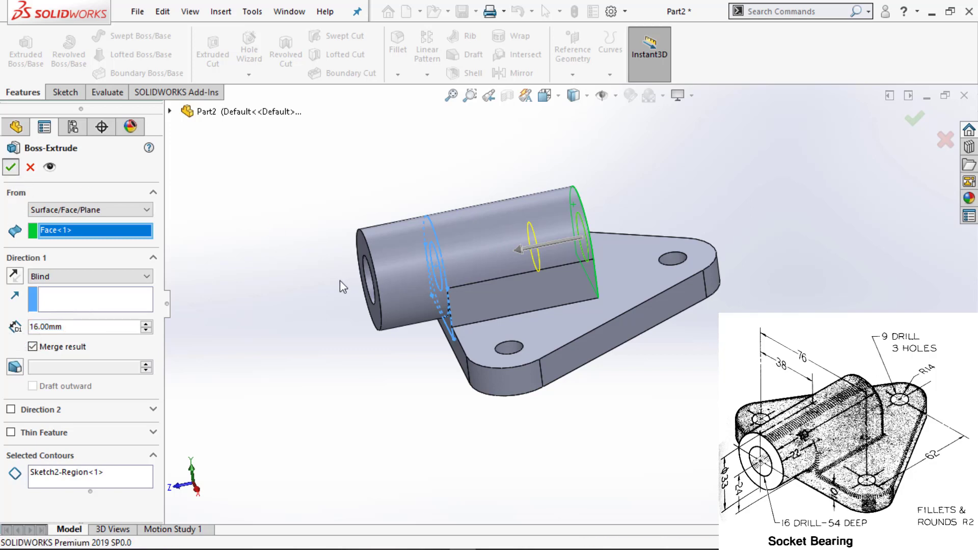
{"action": "middle_click_drag", "start_coordinate": [377, 293], "coordinate": [296, 286]}
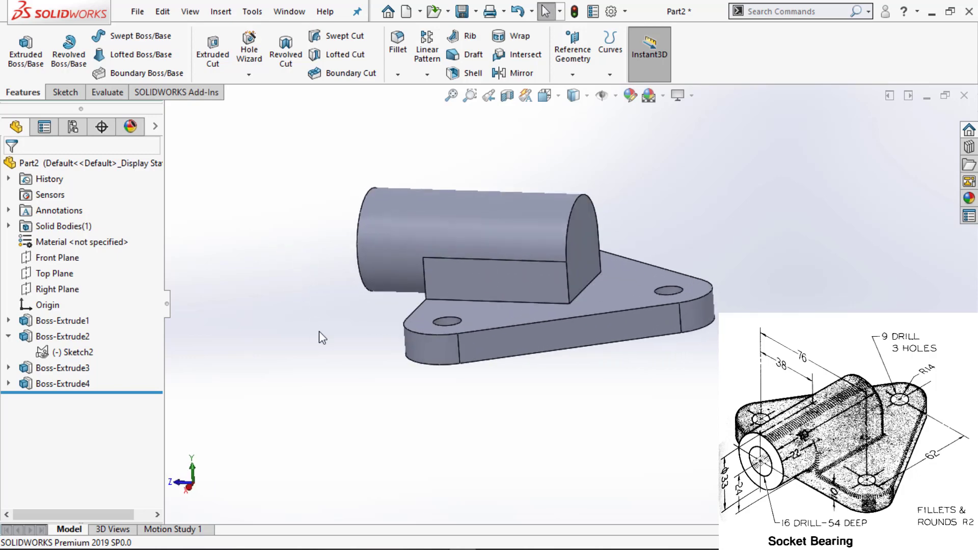
{"action": "middle_click_drag", "start_coordinate": [327, 360], "coordinate": [368, 400]}
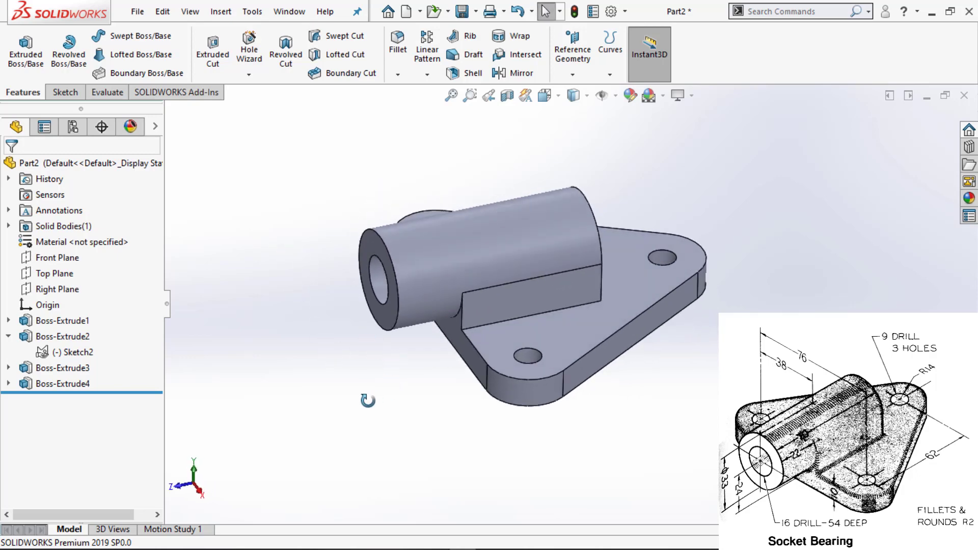
Set up a 2 mm fillet on the base's top face, the cylinder's rear edge and the support's front edge beneath the cylinder.
{"action": "left_click", "coordinate": [647, 314]}
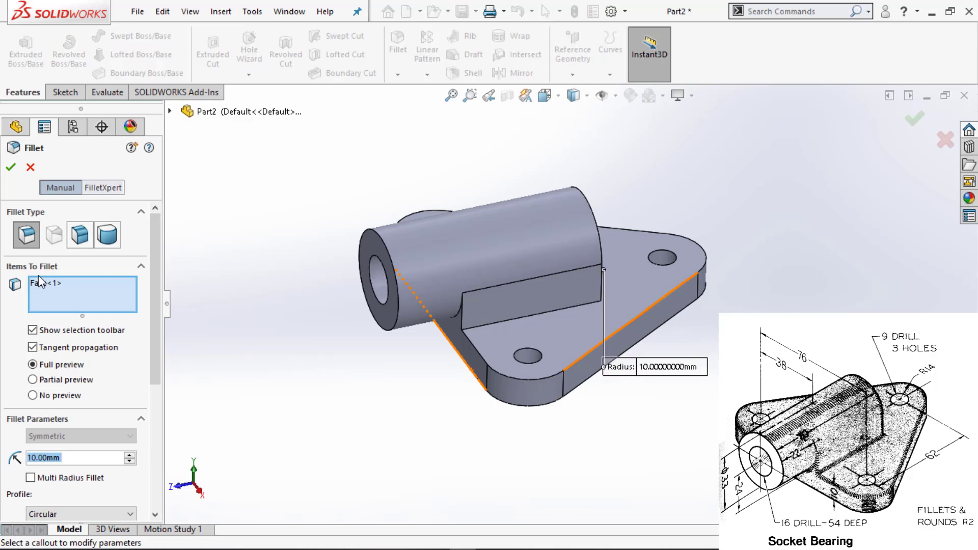
{"action": "type", "text": "2"}
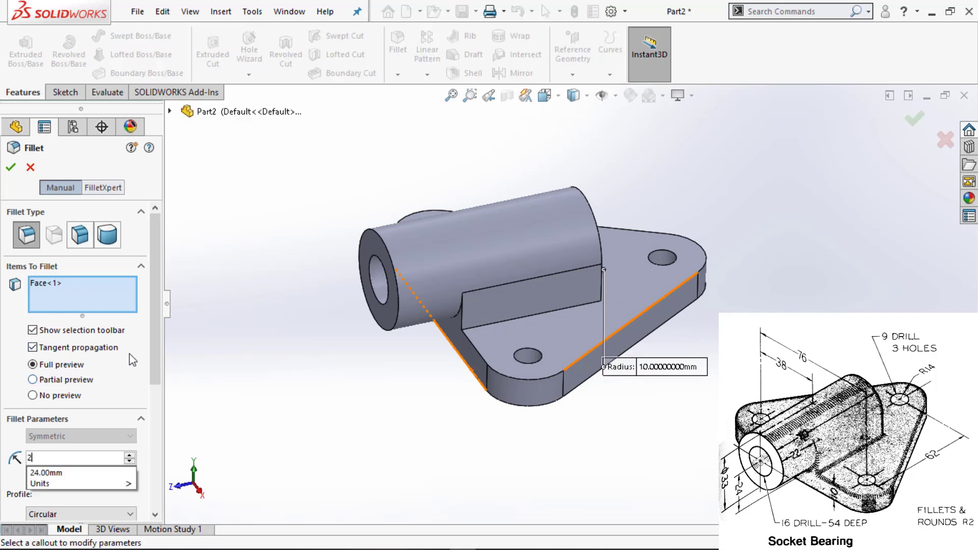
{"action": "key", "text": "Return"}
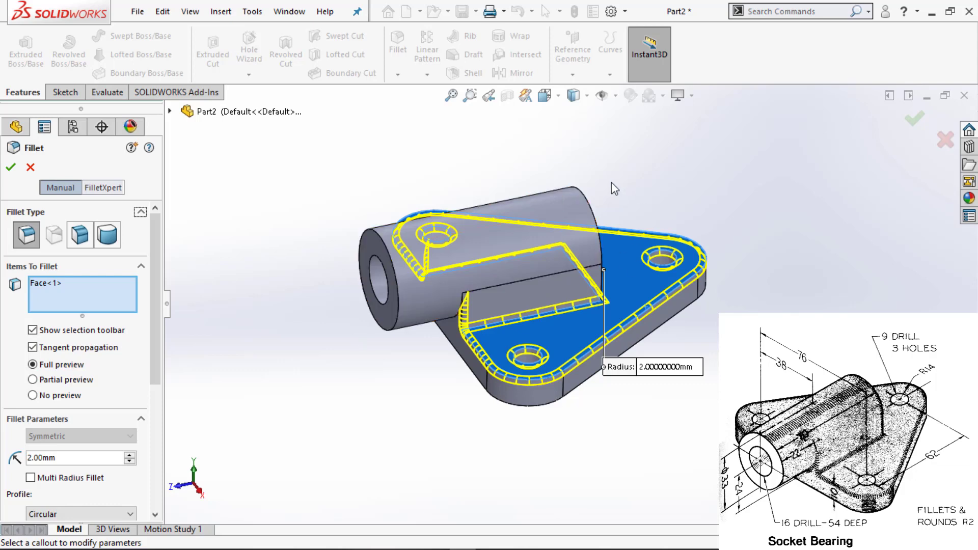
{"action": "left_click", "coordinate": [586, 216]}
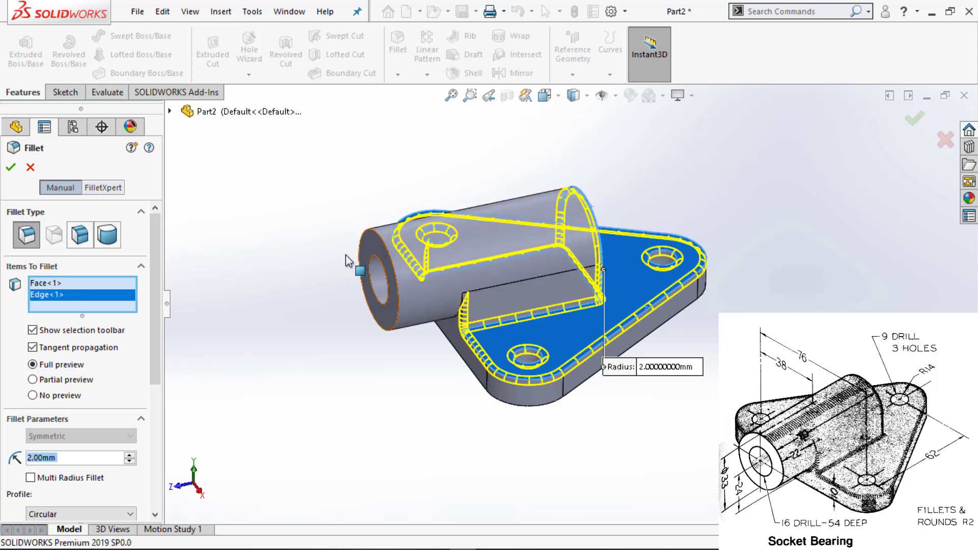
{"action": "left_click", "coordinate": [446, 326]}
{"action": "mouse_move", "coordinate": [360, 358]}
{"action": "middle_mouse_down"}
{"action": "mouse_move", "coordinate": [349, 273]}
{"action": "mouse_move", "coordinate": [350, 345]}
{"action": "middle_mouse_up"}
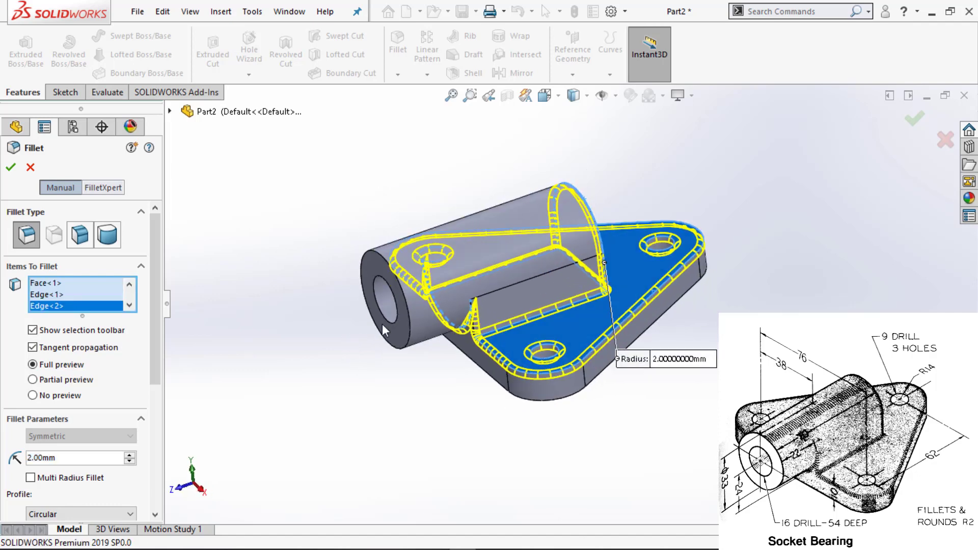
Replace the face selection with the base's upper outer edge and the support-to-base edge, and apply the 2 mm fillet.
{"action": "left_click", "coordinate": [646, 247]}
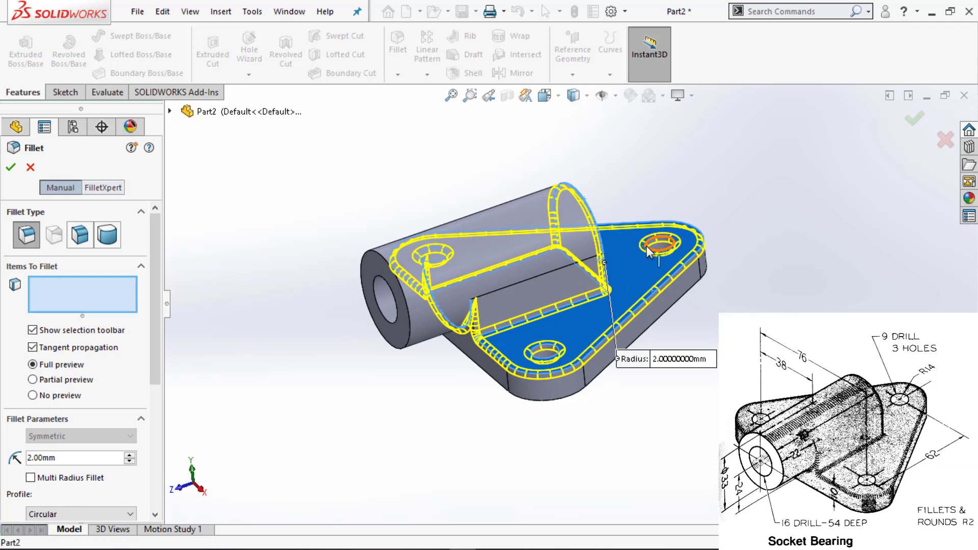
{"action": "left_click", "coordinate": [618, 289]}
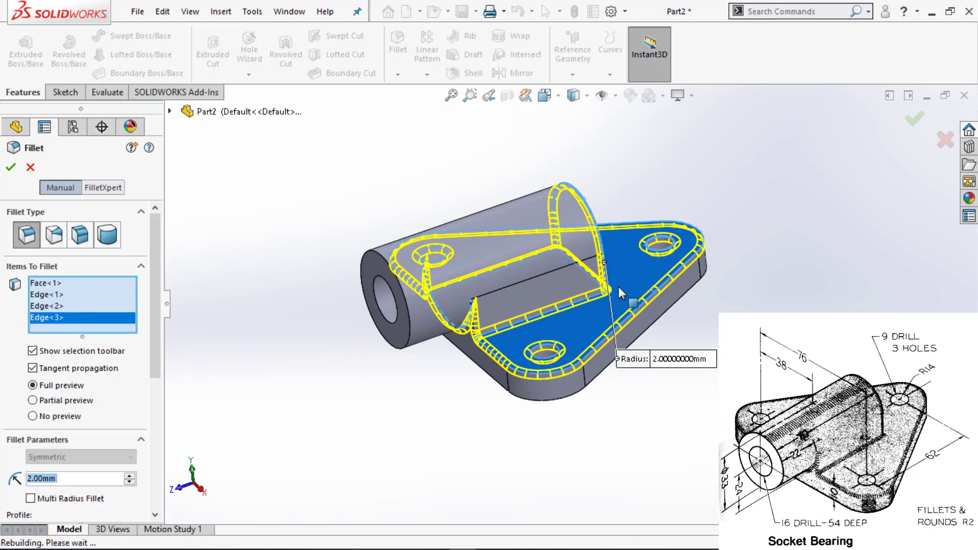
{"action": "left_click", "coordinate": [647, 248]}
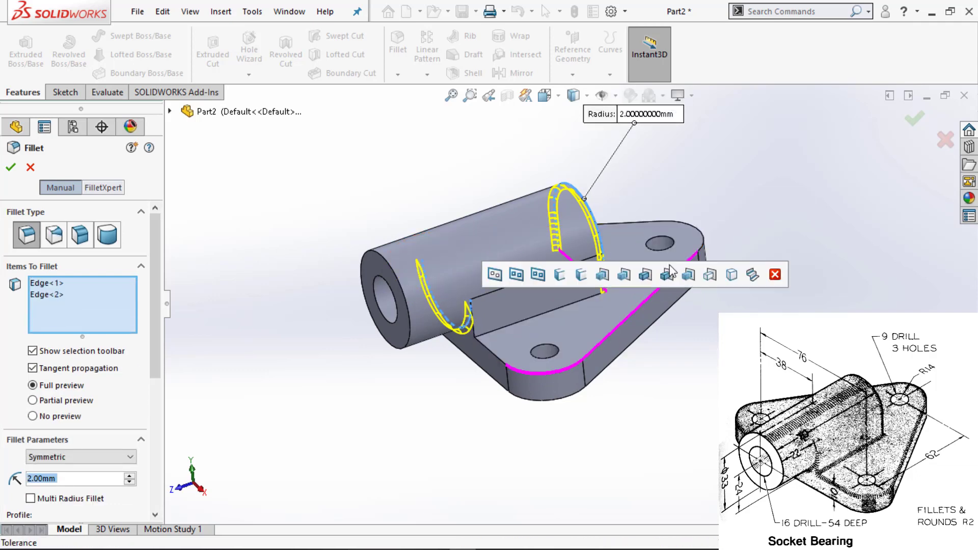
{"action": "left_click", "coordinate": [702, 249]}
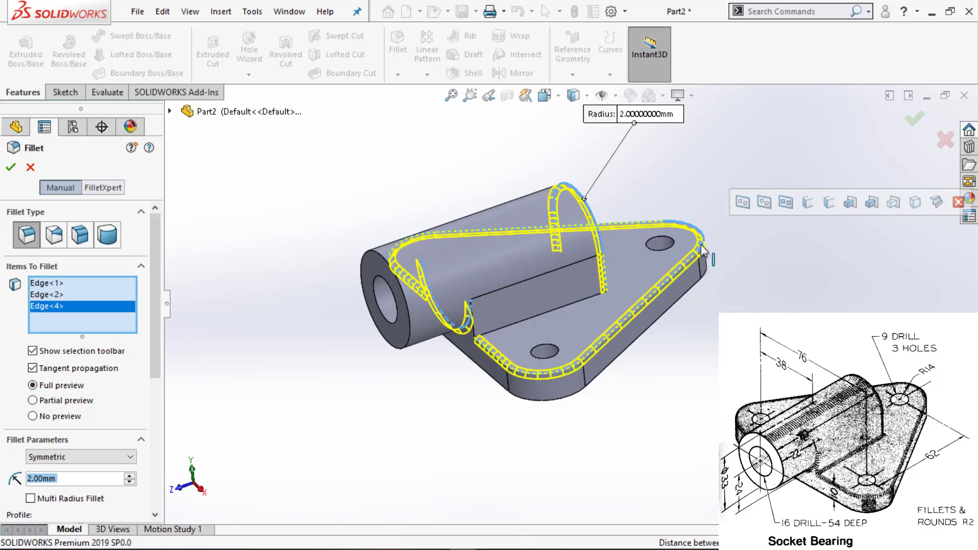
{"action": "left_click", "coordinate": [545, 316]}
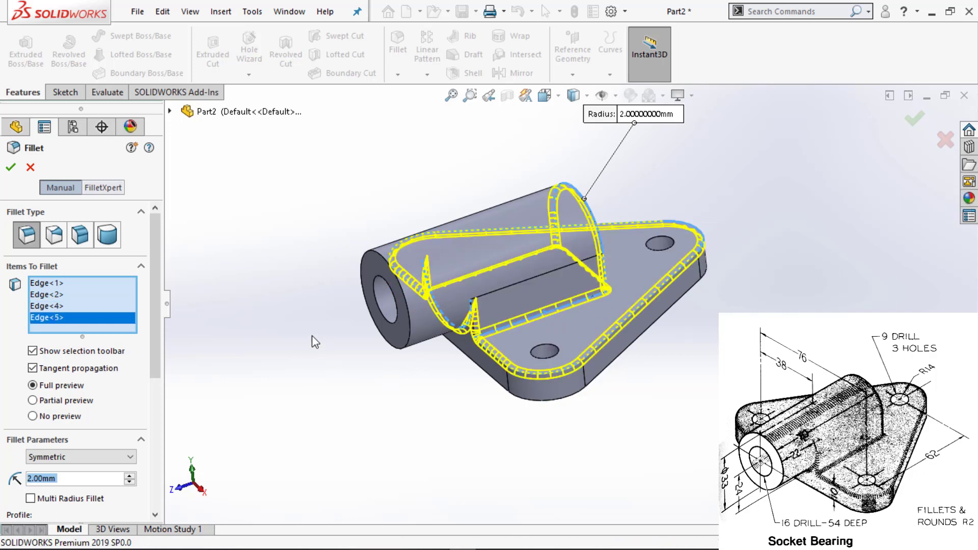
{"action": "middle_click_drag", "start_coordinate": [193, 337], "coordinate": [230, 332]}
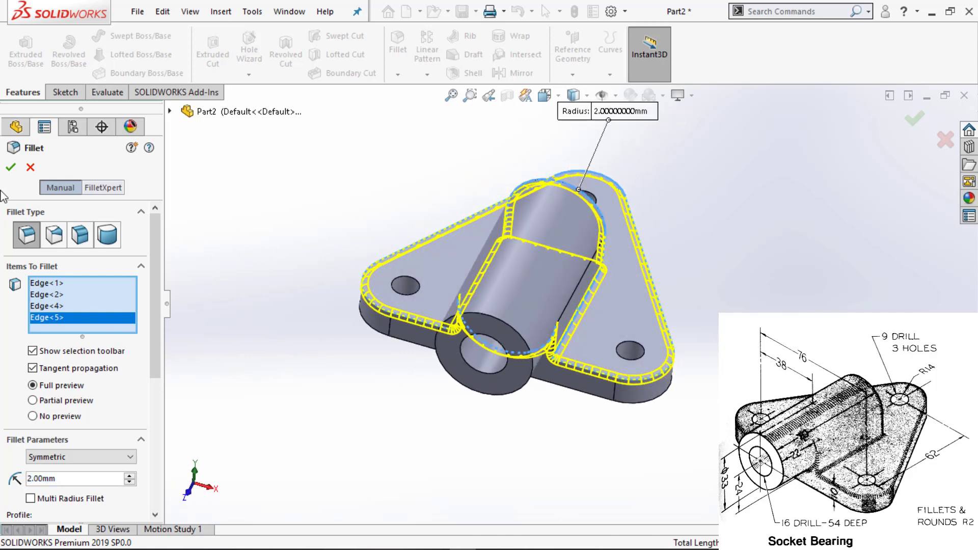
{"action": "left_click", "coordinate": [11, 168]}
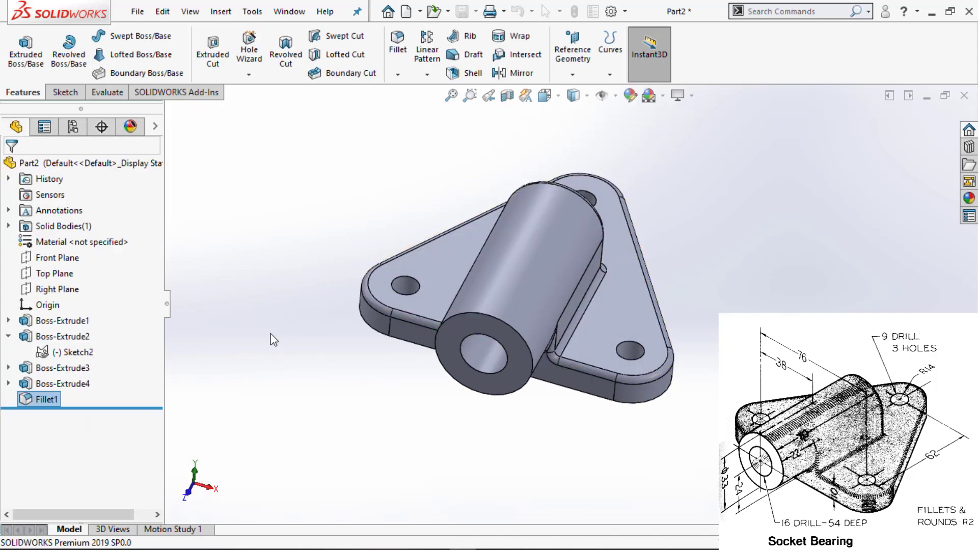
Show the finished bearing in isometric view and turn on its feature dimensions.
{"action": "key", "text": "f"}
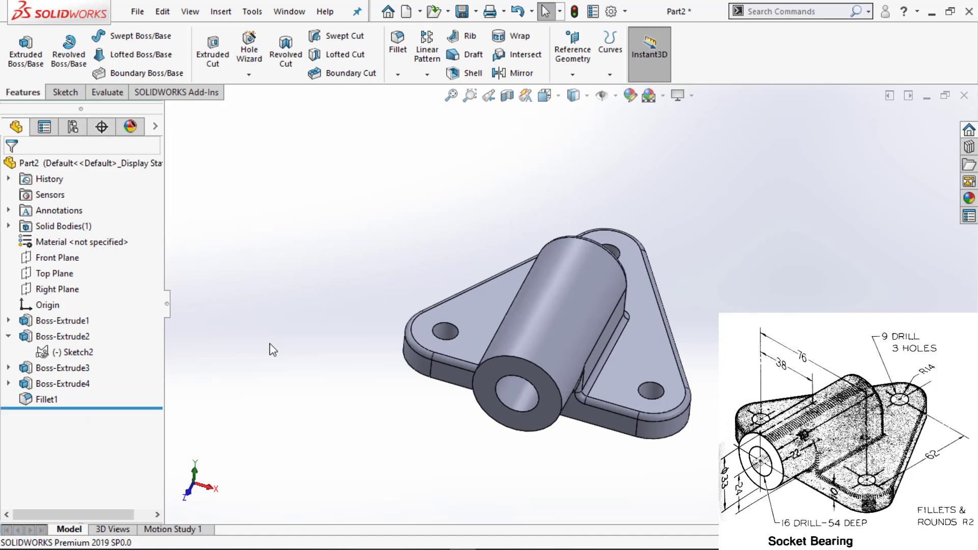
{"action": "key", "text": "ctrl+7"}
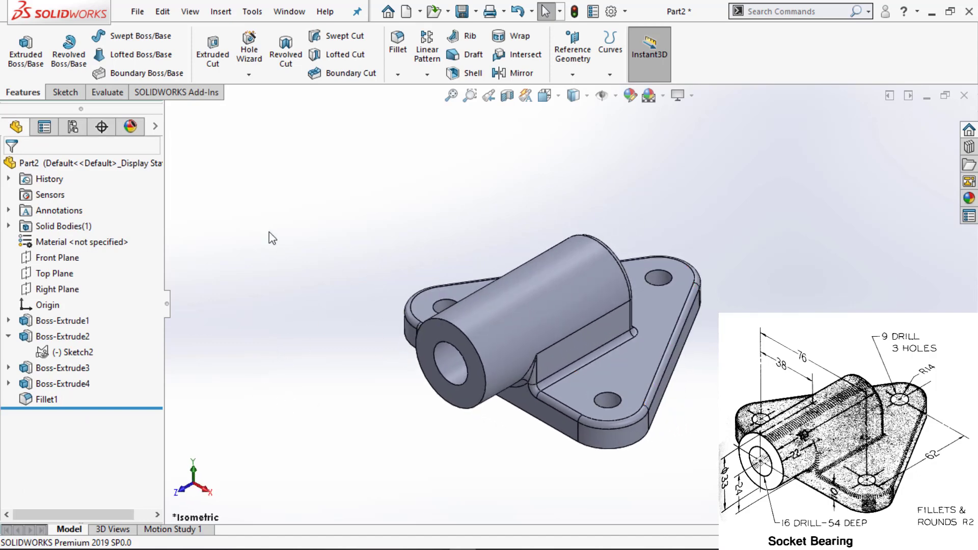
{"action": "right_click", "coordinate": [46, 210]}
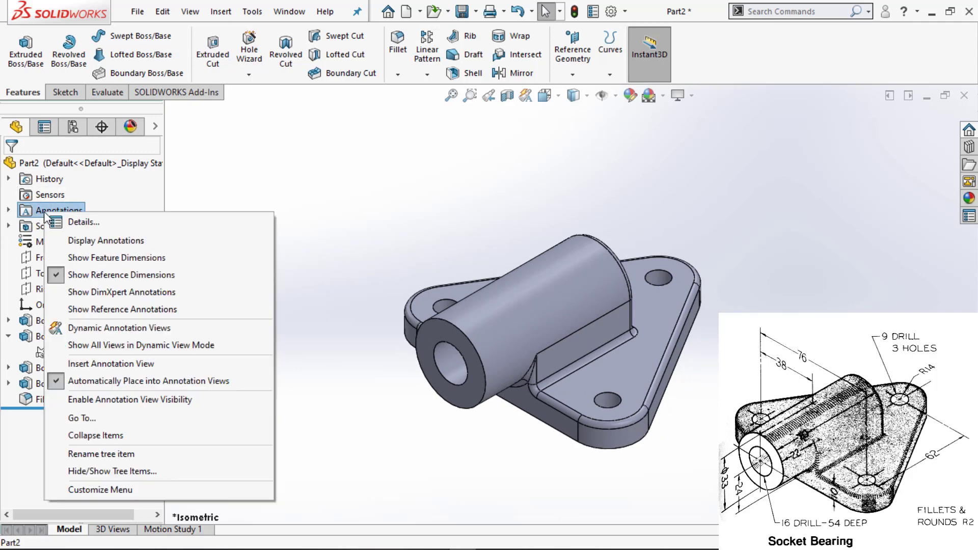
{"action": "left_click", "coordinate": [82, 257]}
{"action": "right_click", "coordinate": [69, 210]}
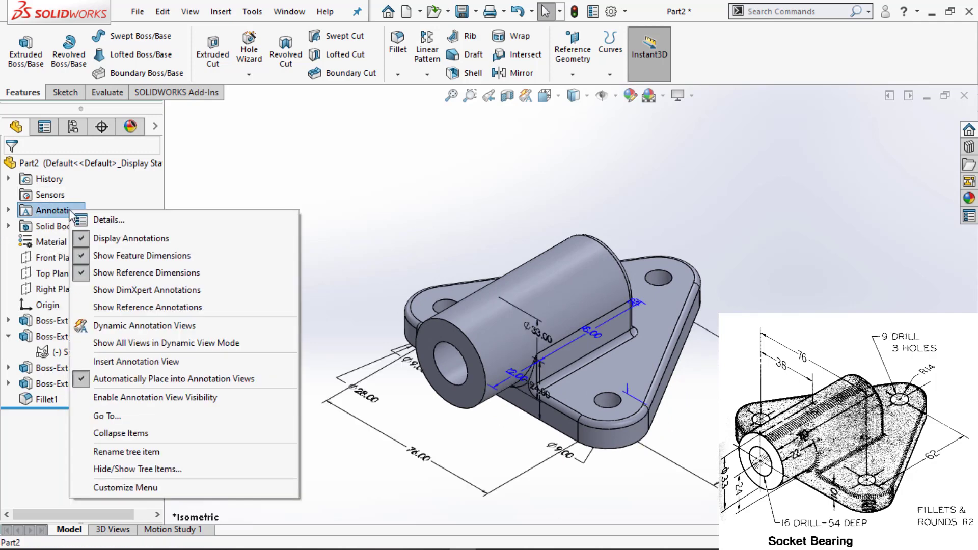
{"action": "left_click", "coordinate": [366, 200]}
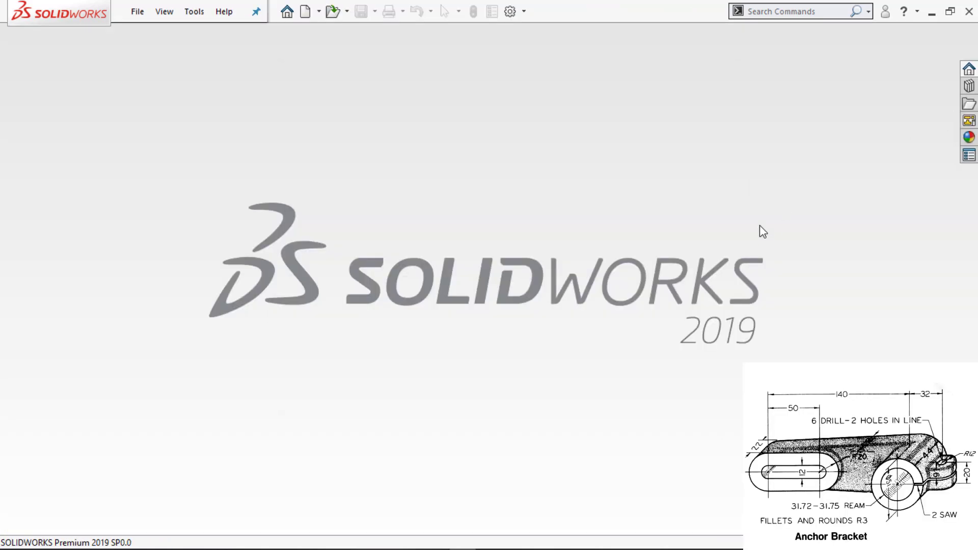
Create a new part and start a sketch on the Front Plane.
{"action": "key", "text": "ctrl+n"}
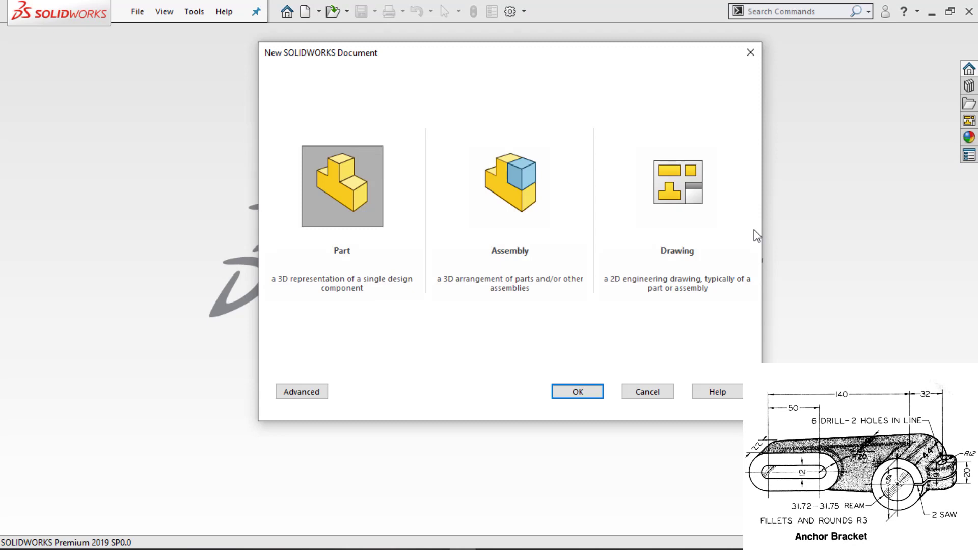
{"action": "key", "text": "Return"}
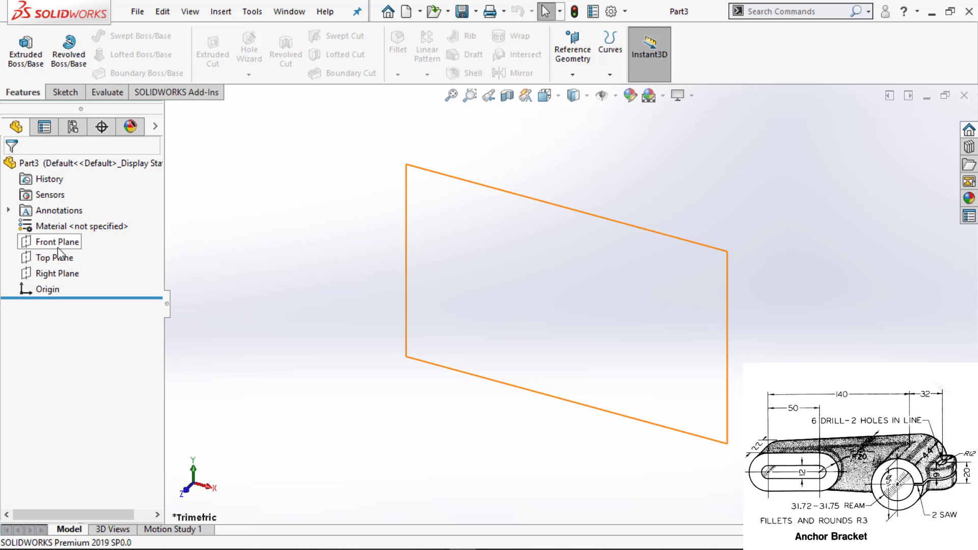
{"action": "left_click", "coordinate": [57, 247]}
{"action": "left_click", "coordinate": [73, 224]}
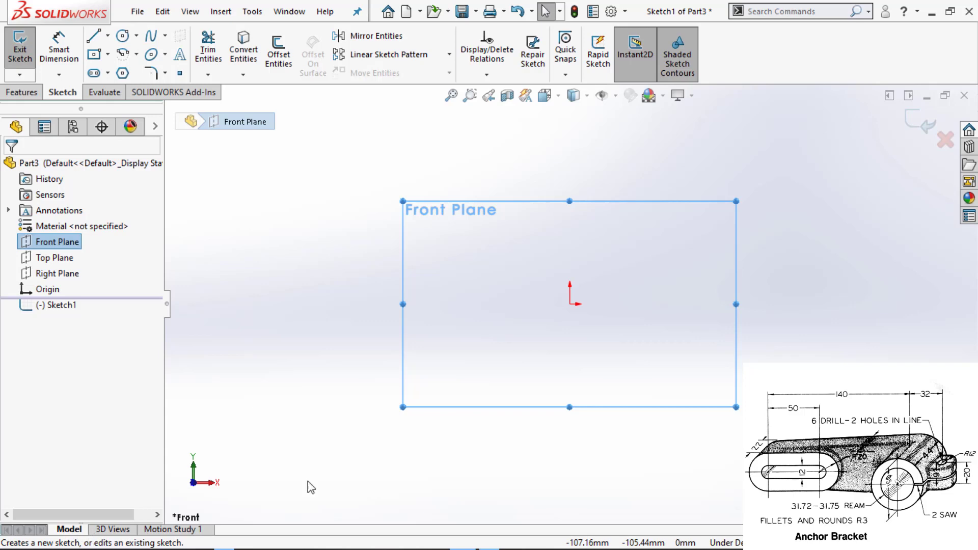
{"action": "left_click", "coordinate": [347, 398]}
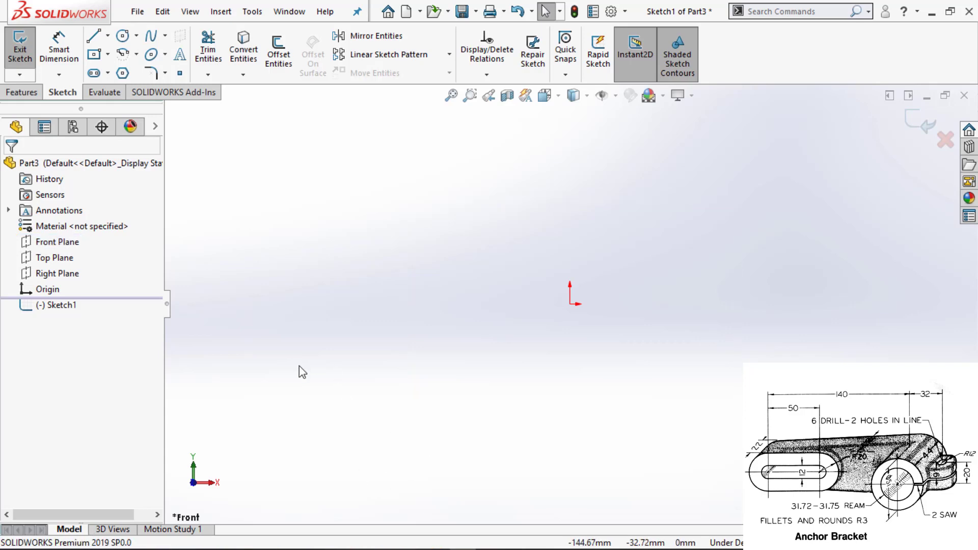
Sketch a circle of 51 mm diameter centred on the origin.
{"action": "right_click_drag", "start_coordinate": [546, 320], "coordinate": [567, 307]}
{"action": "left_click", "coordinate": [569, 304]}
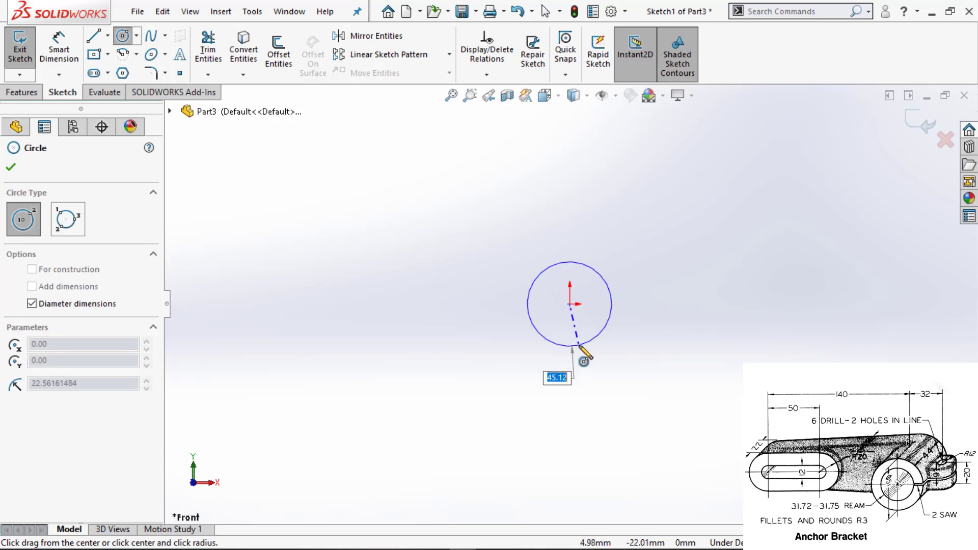
{"action": "type", "text": "51"}
{"action": "key", "text": "Return"}
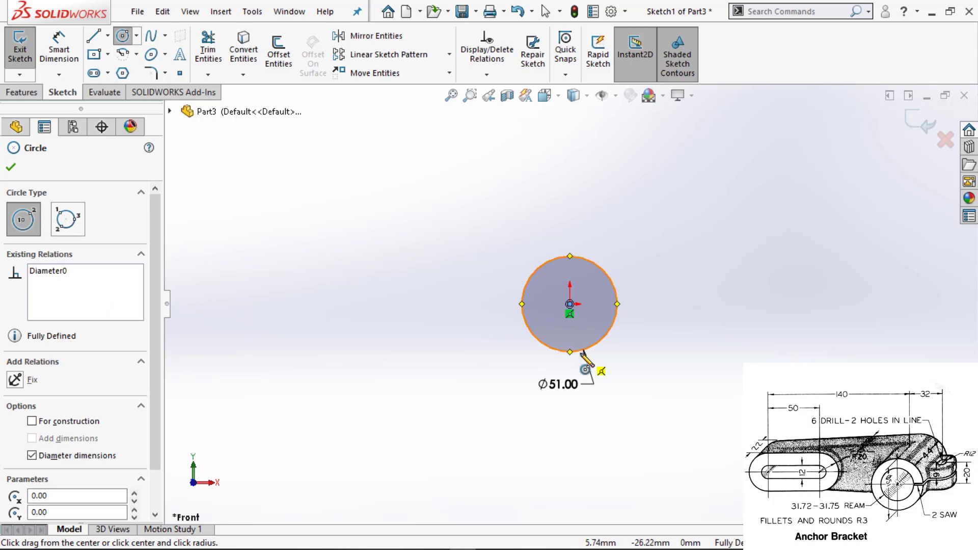
Add a second circle centred on the origin and dimension its diameter as 31.7 mm.
{"action": "left_click", "coordinate": [570, 304]}
{"action": "left_click", "coordinate": [655, 274]}
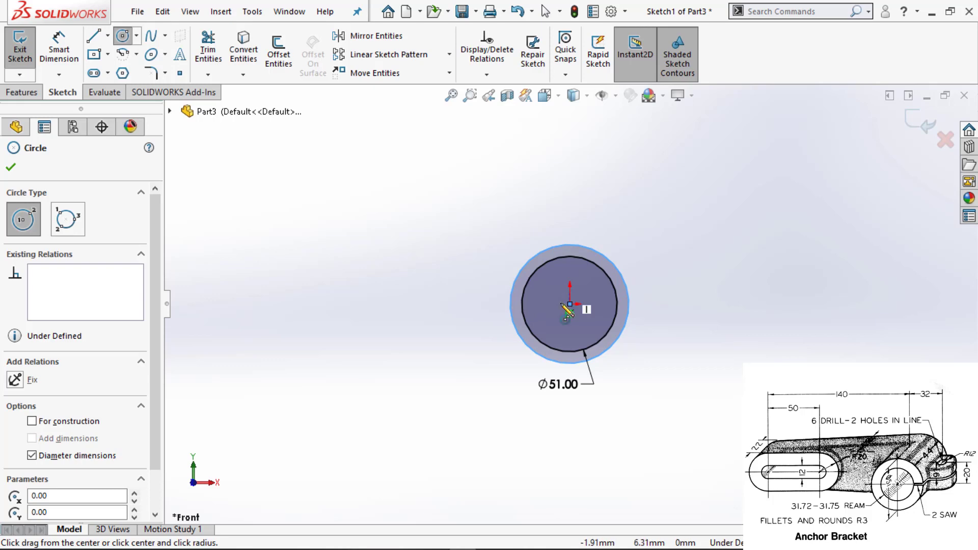
{"action": "key", "text": "Escape"}
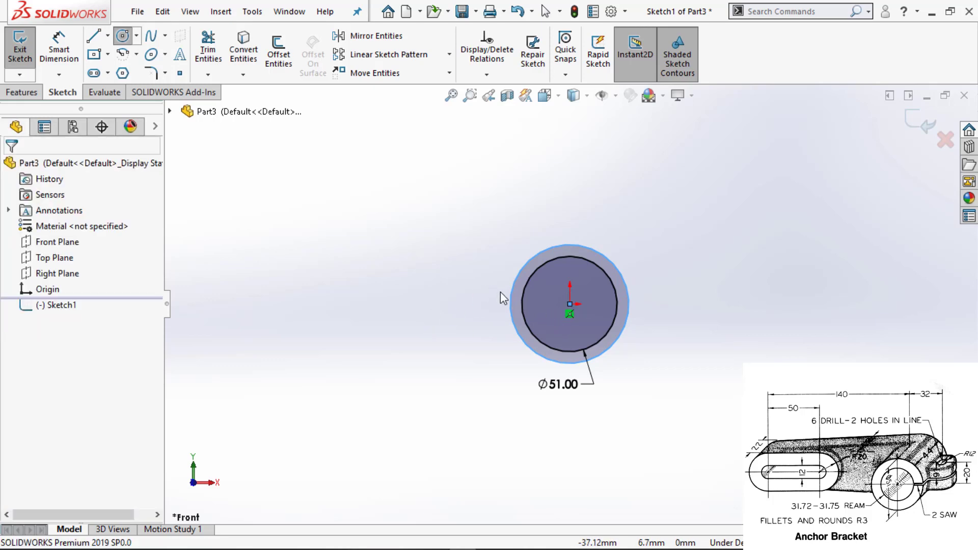
{"action": "key", "text": "d"}
{"action": "left_click", "coordinate": [510, 298]}
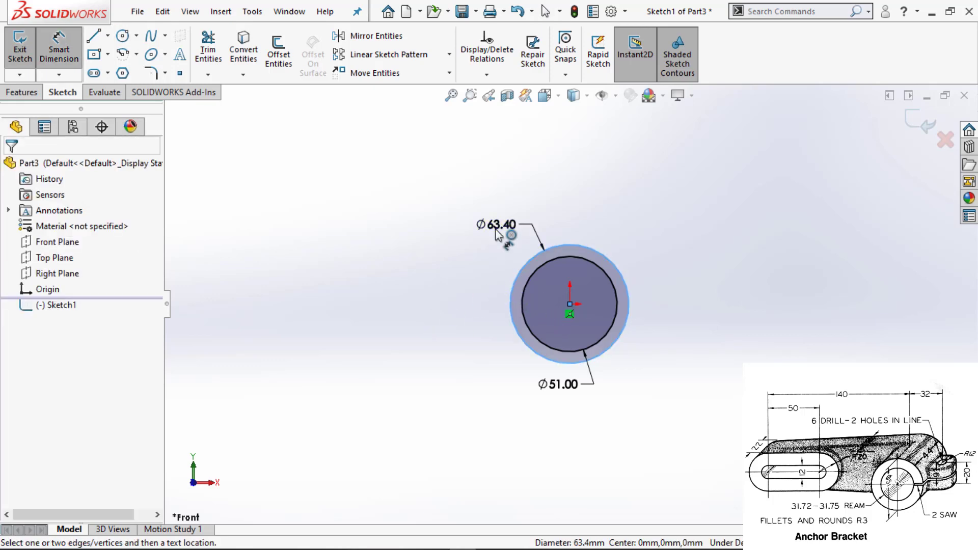
{"action": "left_click", "coordinate": [495, 229]}
{"action": "type", "text": "31.7"}
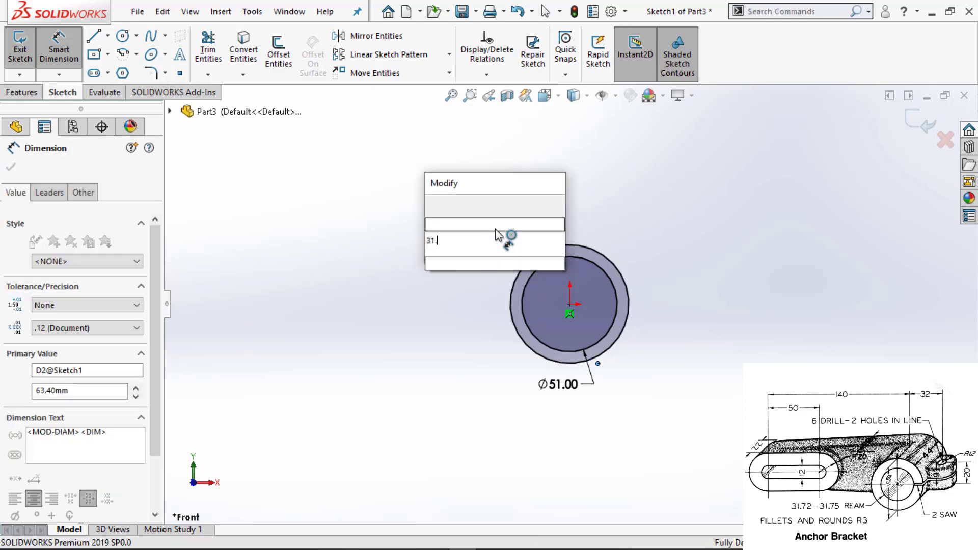
{"action": "key", "text": "Return"}
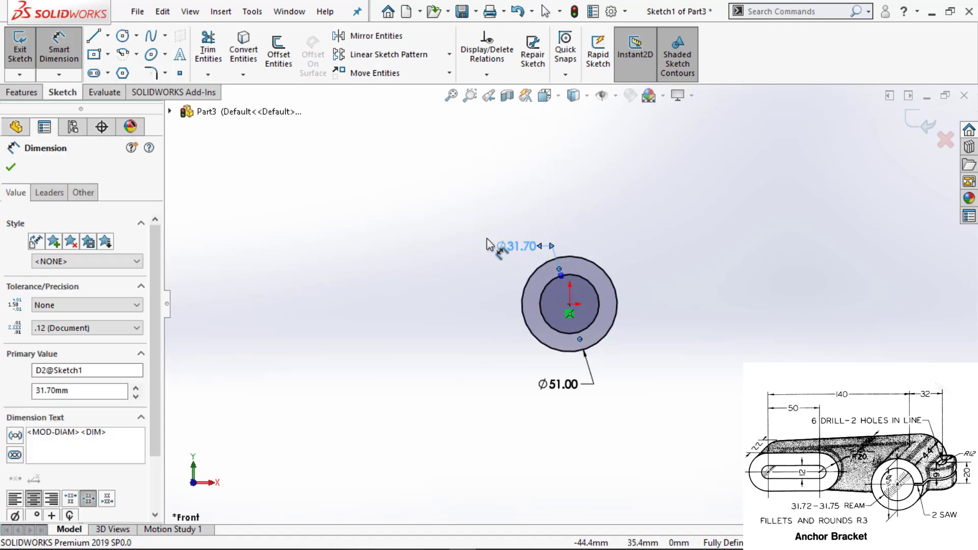
{"action": "key", "text": "Escape"}
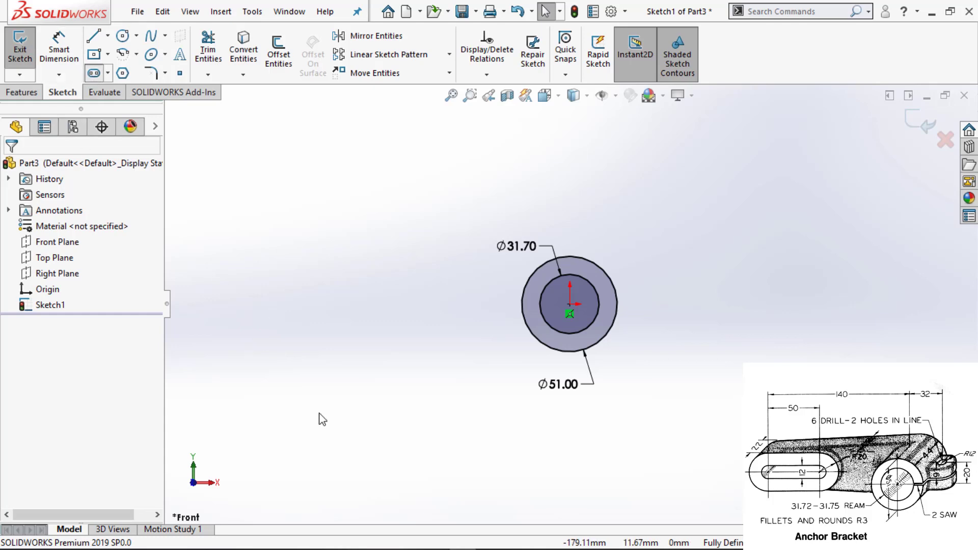
Sketch a horizontal straight slot 12 mm wide, about 64 mm between centres, left of the circles and level with the origin.
{"action": "left_click", "coordinate": [274, 304]}
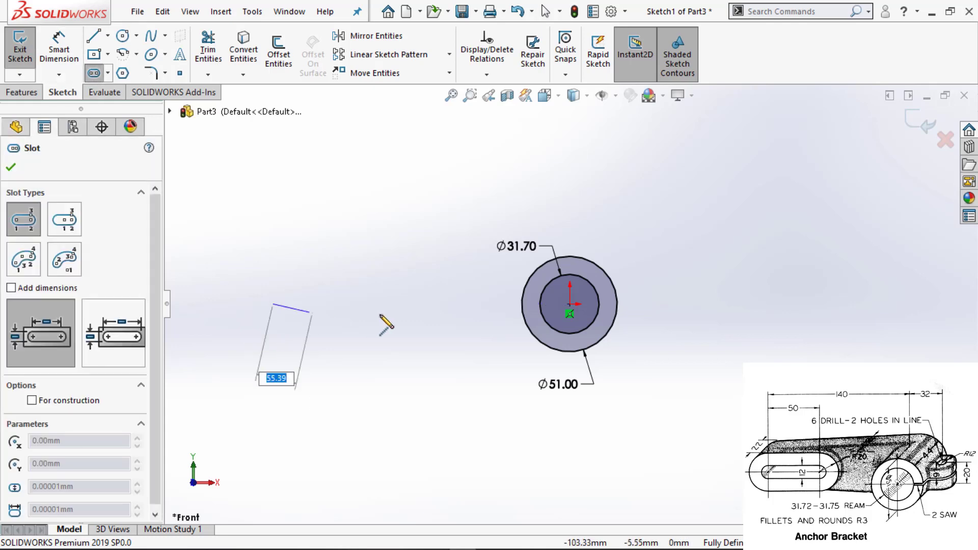
{"action": "left_click", "coordinate": [392, 304]}
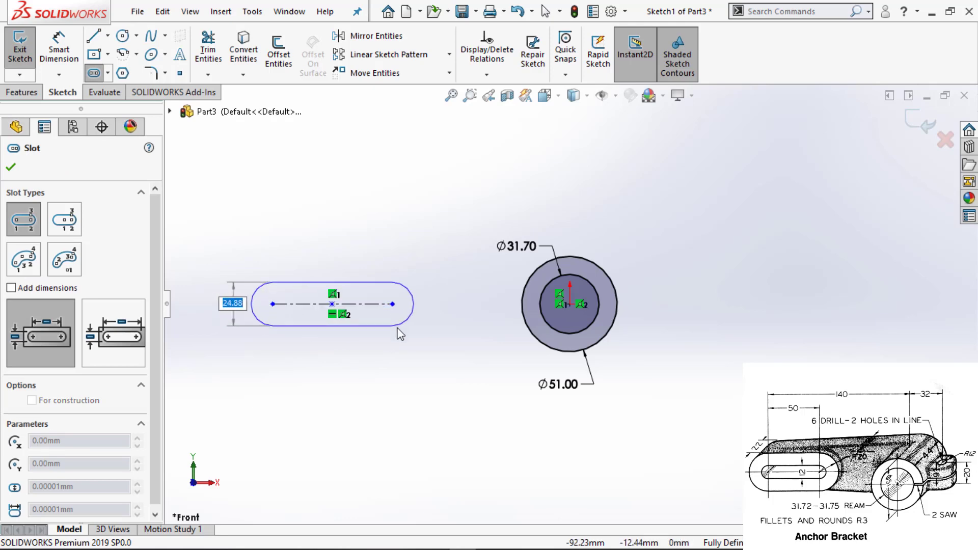
{"action": "type", "text": "12"}
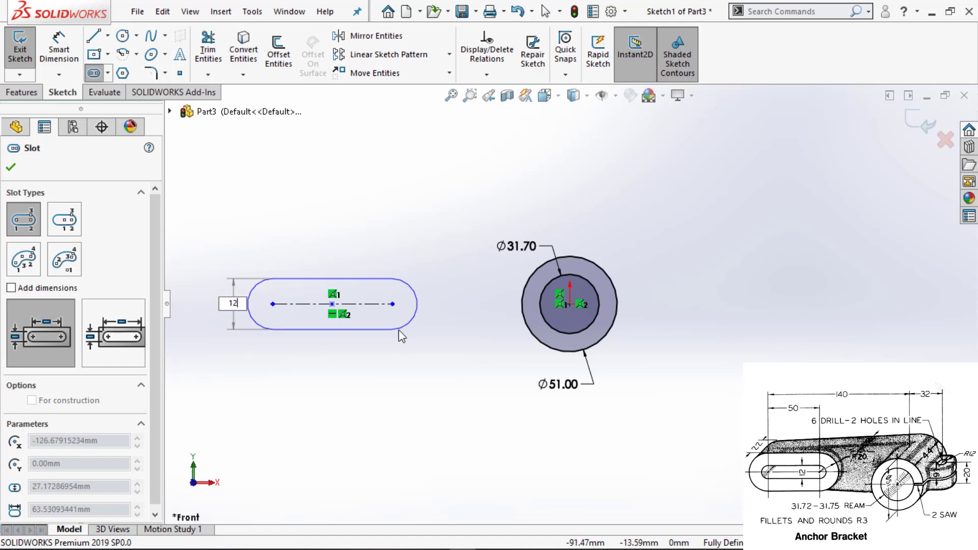
{"action": "key", "text": "Return"}
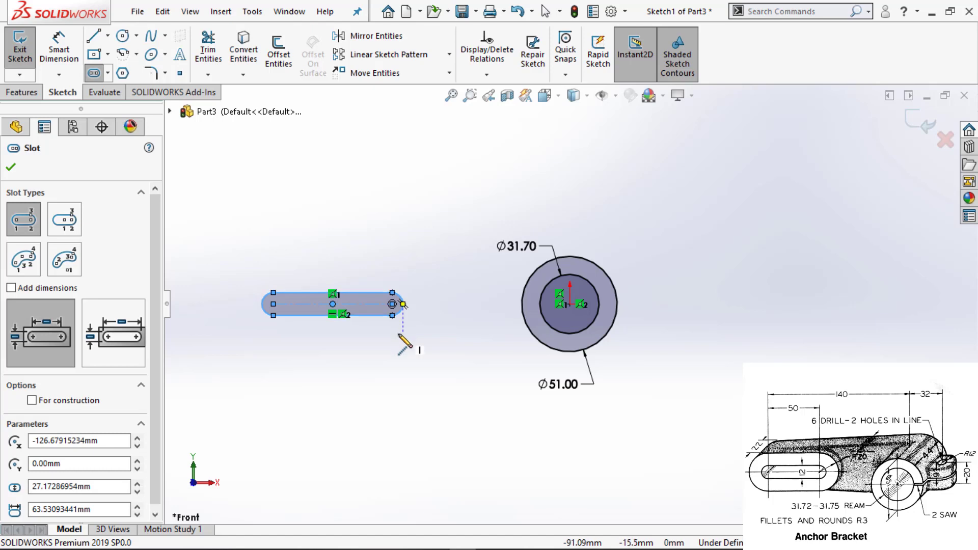
Add a 40 mm wide outer slot around the first one, sharing its two arc centres.
{"action": "left_click", "coordinate": [273, 304]}
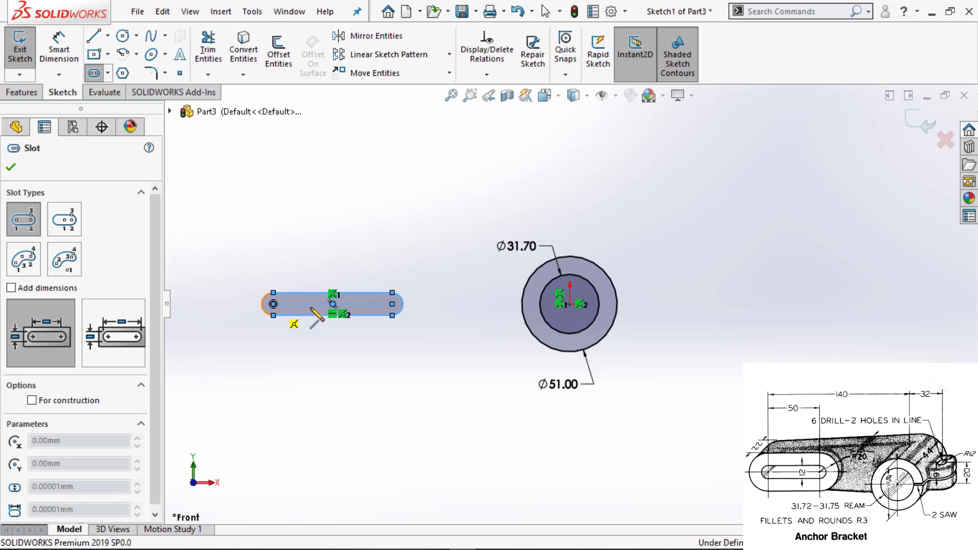
{"action": "left_click", "coordinate": [396, 315]}
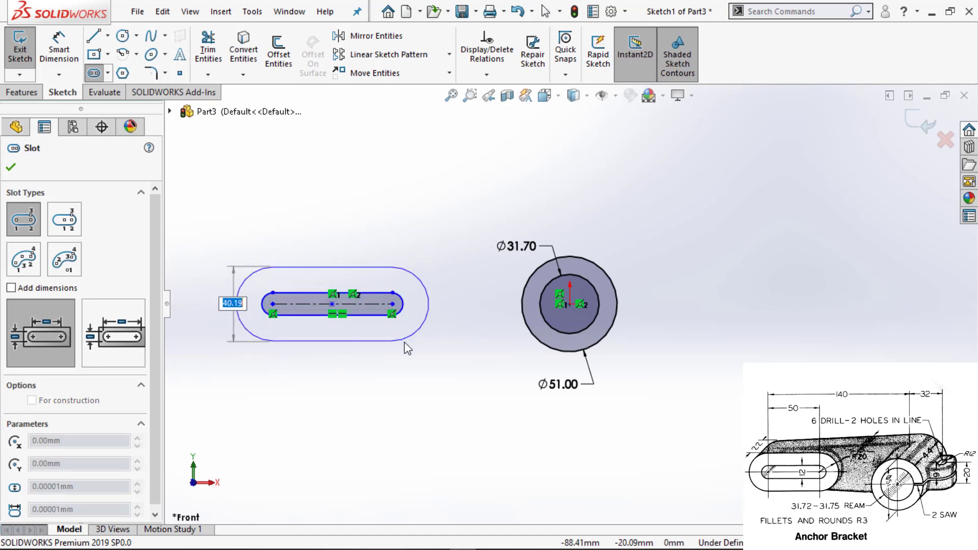
{"action": "left_click", "coordinate": [407, 348]}
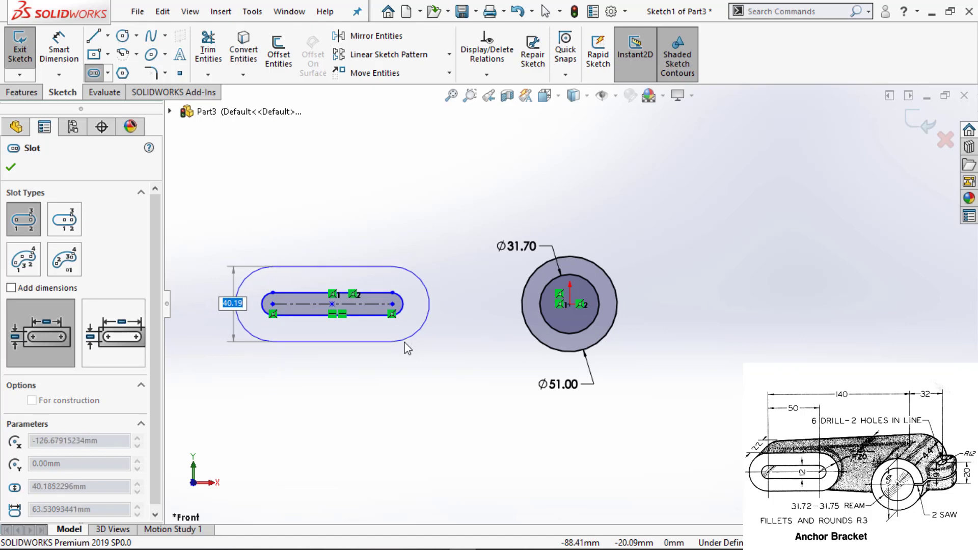
{"action": "type", "text": "40"}
{"action": "key", "text": "Return"}
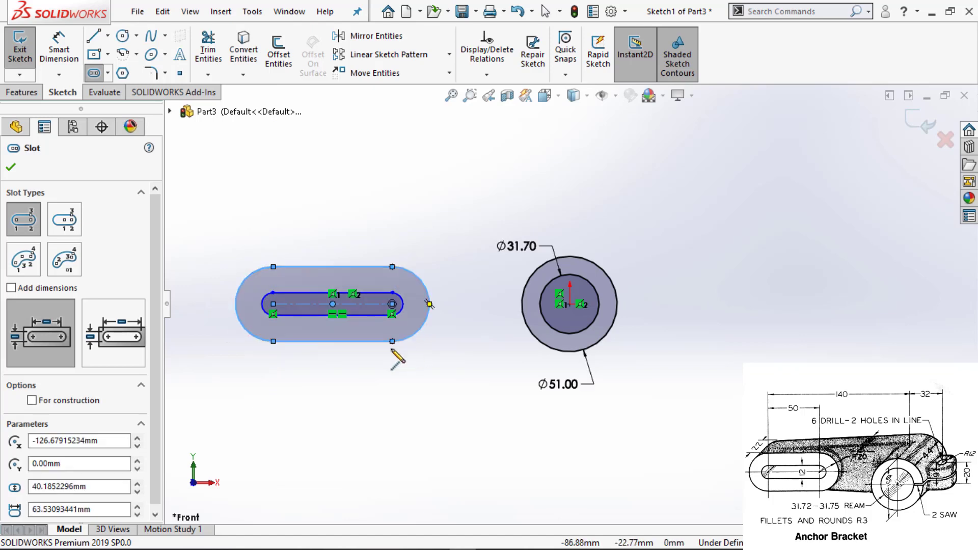
Dimension the left end radii of the two slots: 20 mm for the outer and 6 mm for the inner.
{"action": "key", "text": "d"}
{"action": "left_click", "coordinate": [237, 300]}
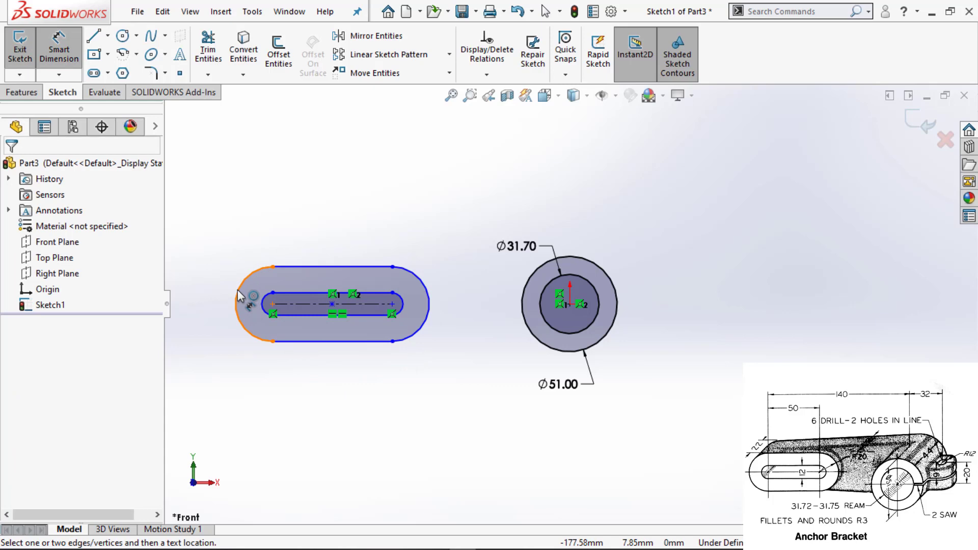
{"action": "left_click", "coordinate": [211, 278]}
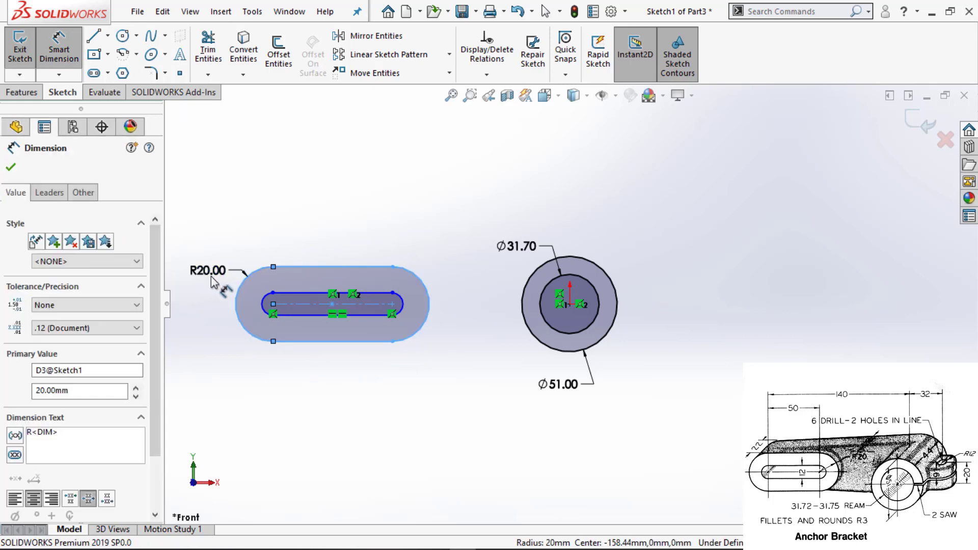
{"action": "key", "text": "Return"}
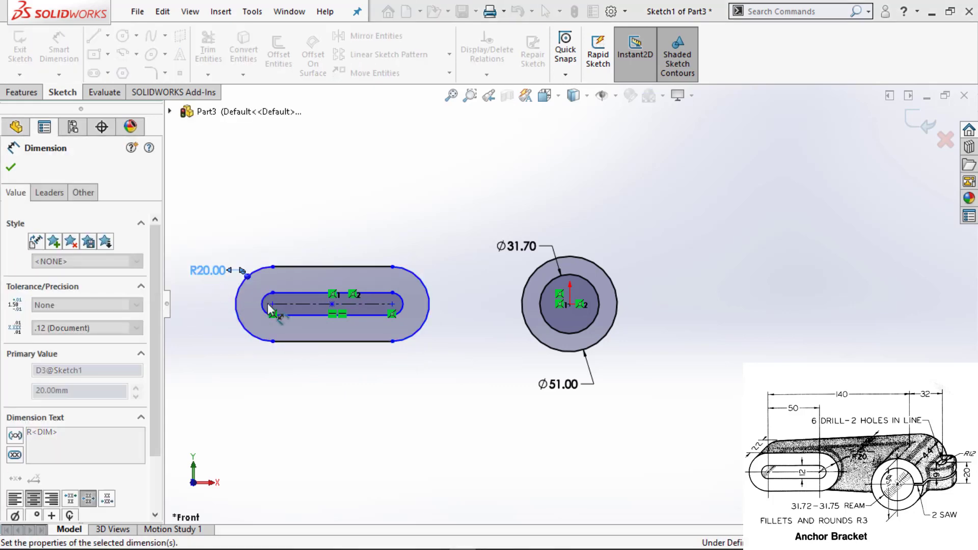
{"action": "key", "text": "Escape"}
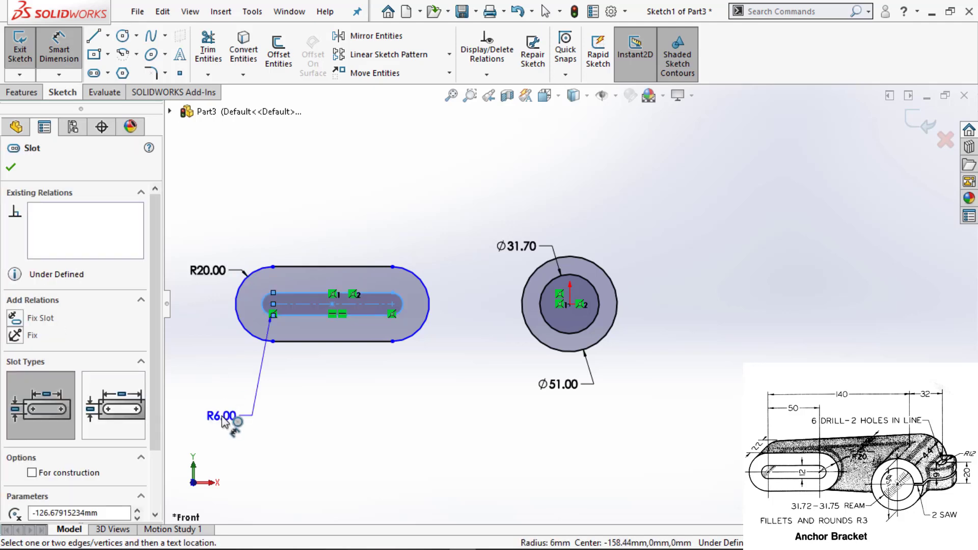
{"action": "key", "text": "Escape"}
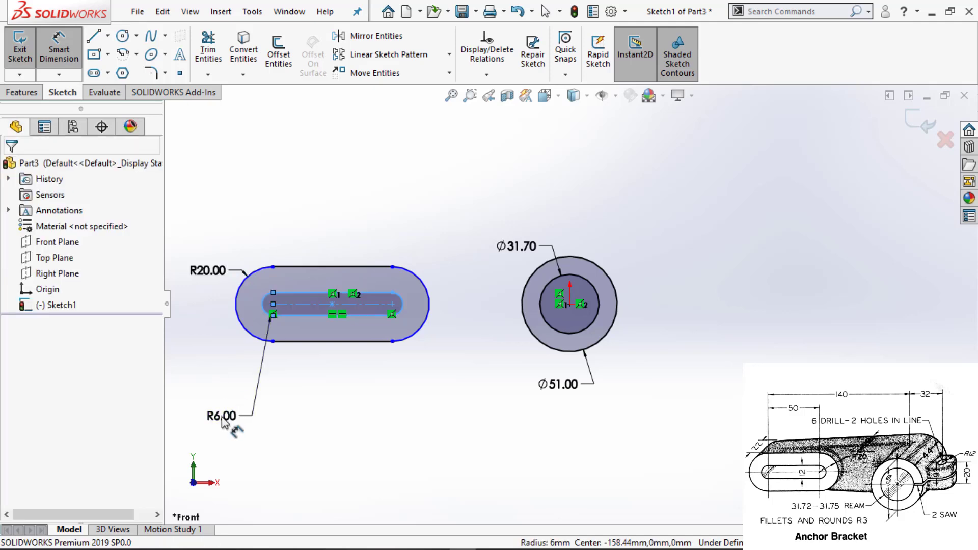
{"action": "double_click", "coordinate": [222, 417]}
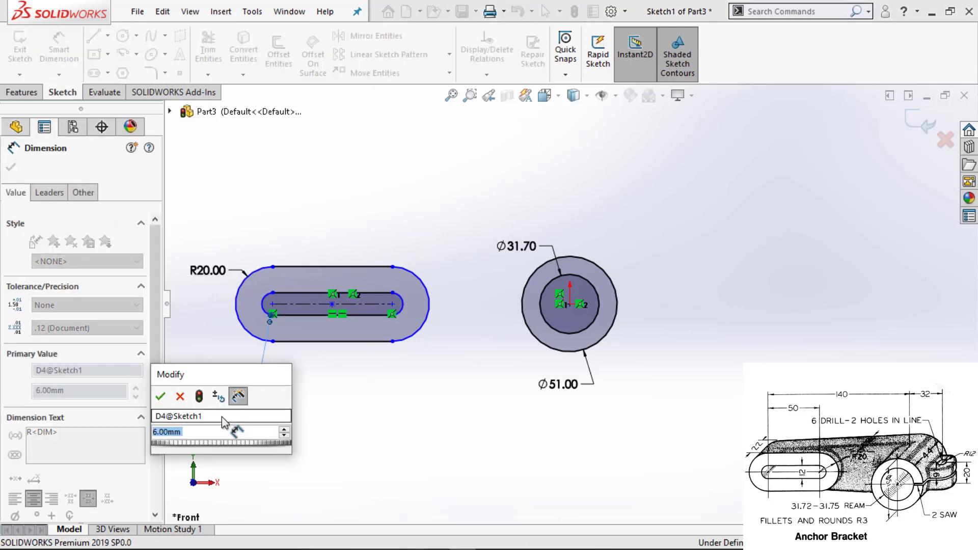
{"action": "key", "text": "Return"}
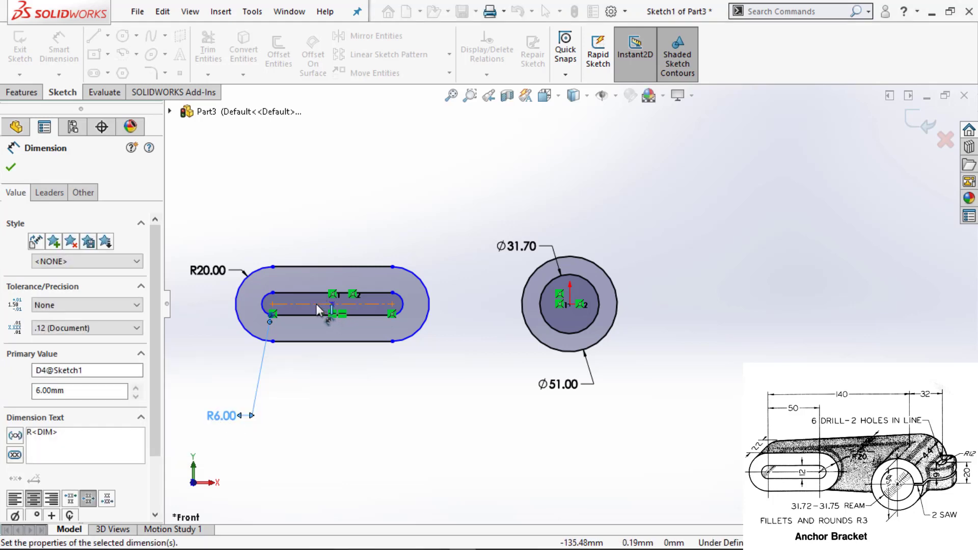
Dimension the slot's centre-to-centre length as 50 mm.
{"action": "left_click", "coordinate": [316, 304]}
{"action": "left_click", "coordinate": [310, 220]}
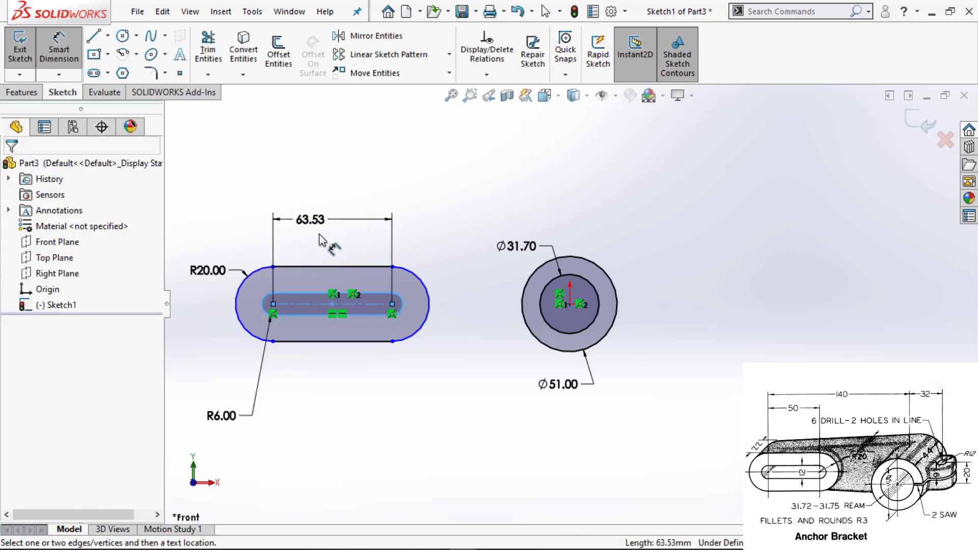
{"action": "type", "text": "50"}
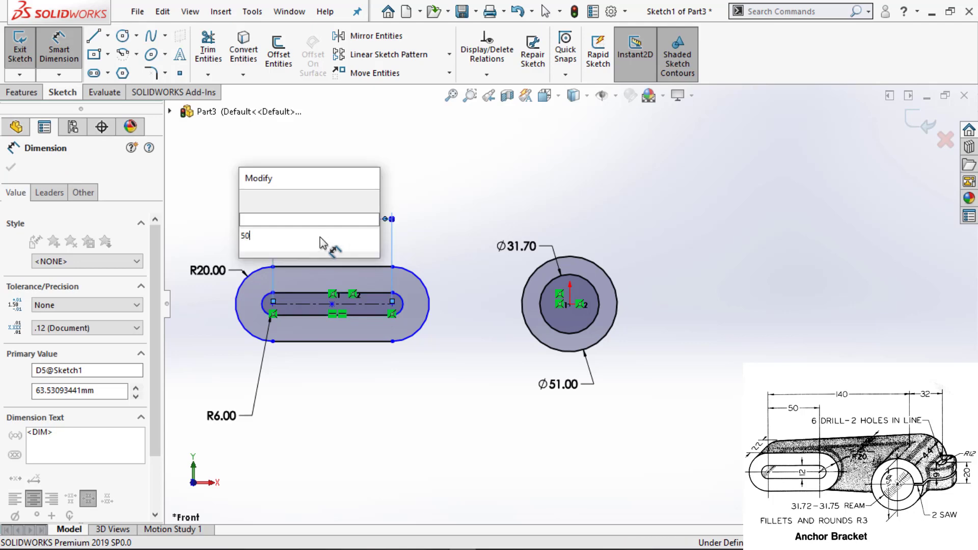
{"action": "key", "text": "Return"}
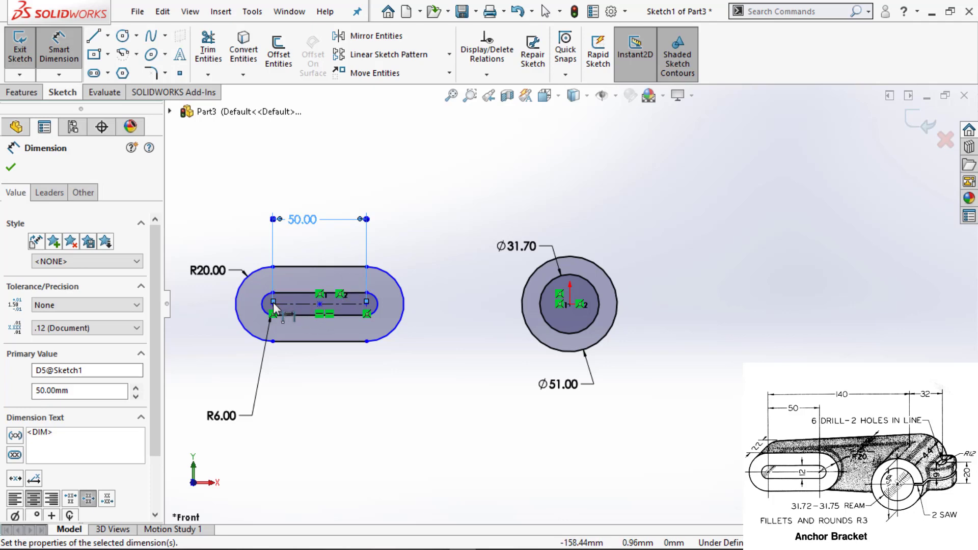
{"action": "key", "text": "Escape"}
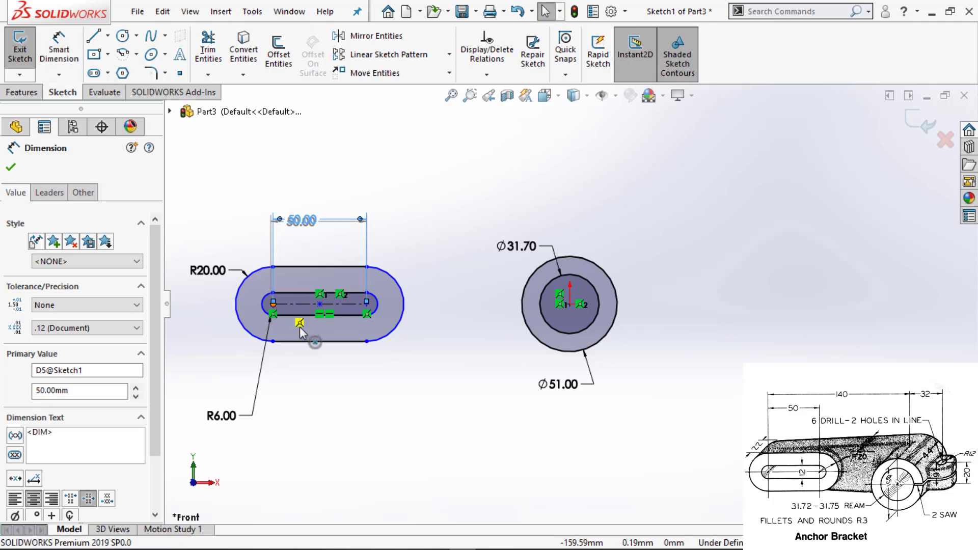
Dimension the horizontal distance from the slot's left arc centre to the origin as 140 mm.
{"action": "left_click", "coordinate": [300, 328]}
{"action": "left_click", "coordinate": [273, 304]}
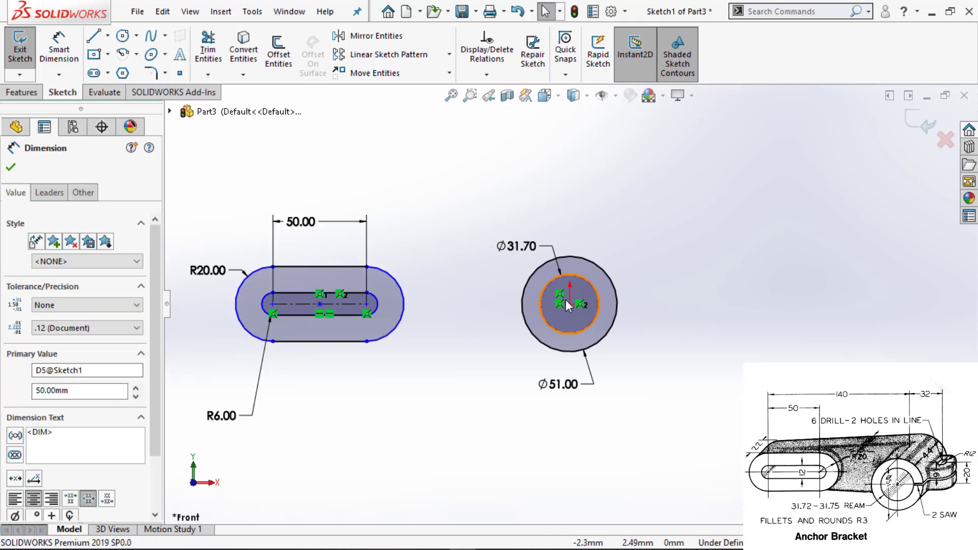
{"action": "left_click", "coordinate": [273, 303]}
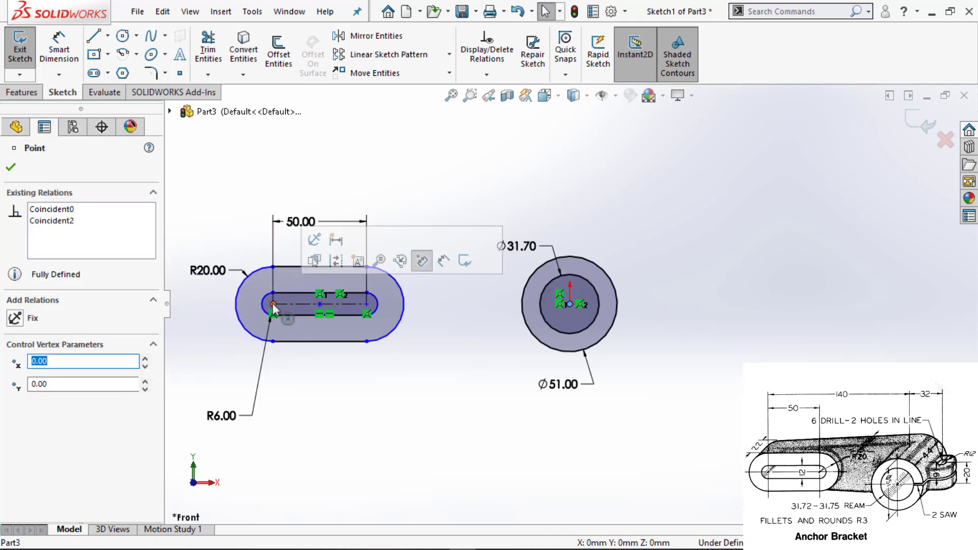
{"action": "key", "text": "d"}
{"action": "left_click", "coordinate": [273, 304]}
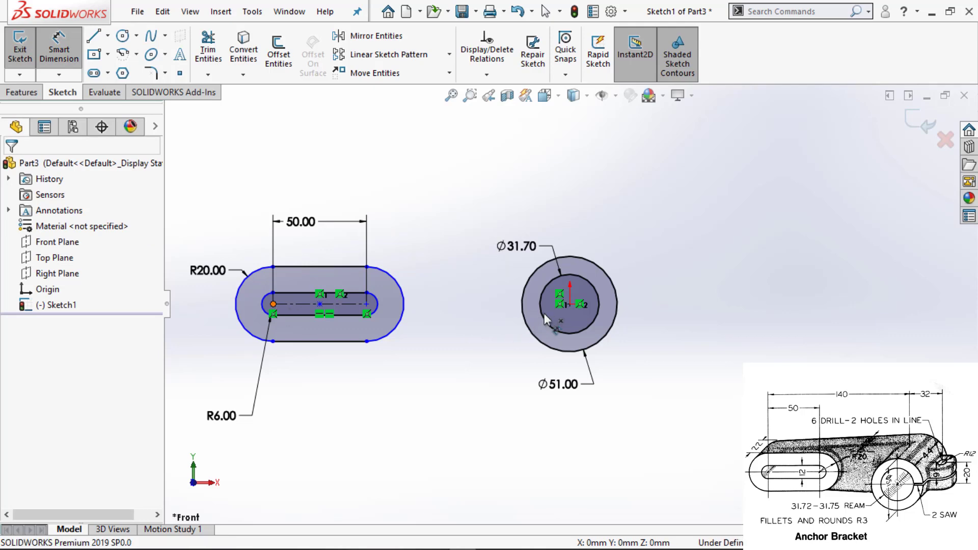
{"action": "left_click", "coordinate": [570, 303]}
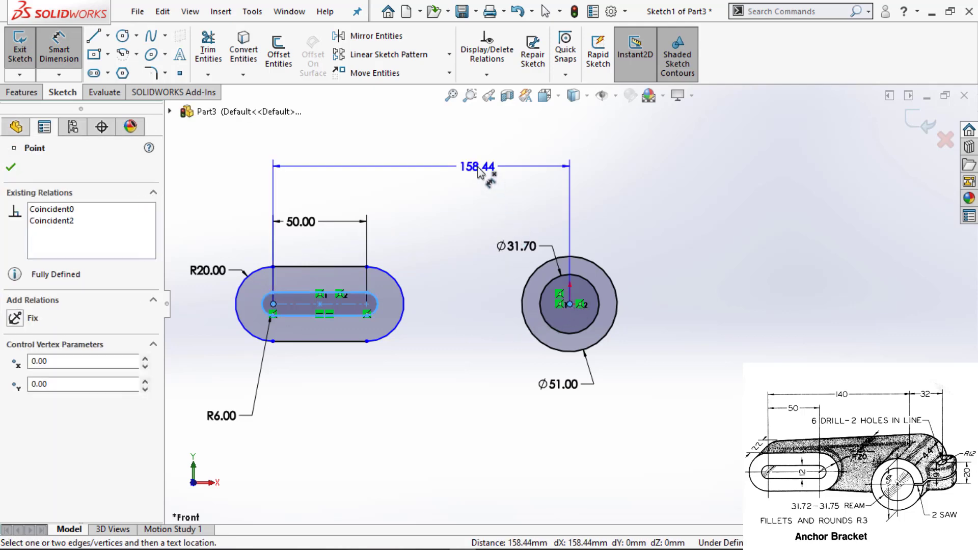
{"action": "left_click", "coordinate": [480, 173]}
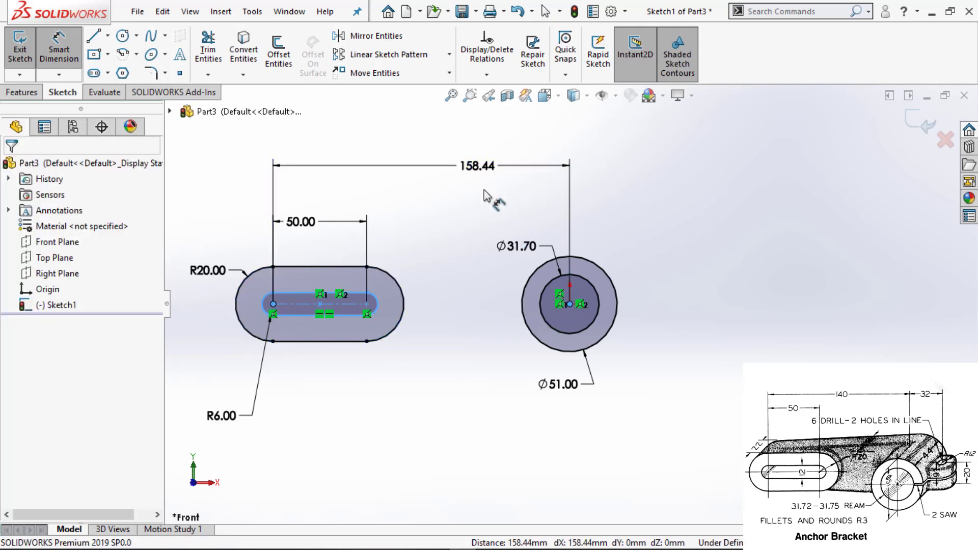
{"action": "type", "text": "140"}
{"action": "key", "text": "Return"}
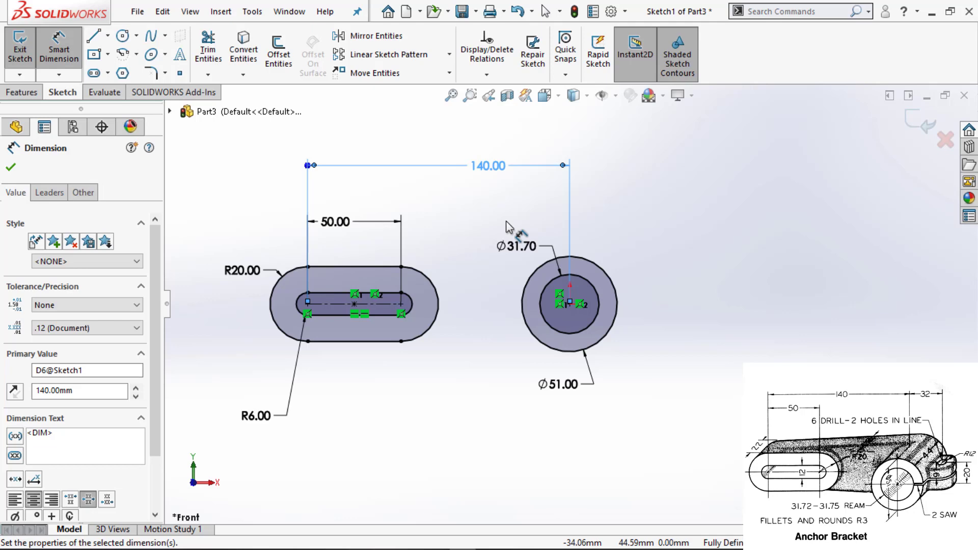
{"action": "key", "text": "Escape"}
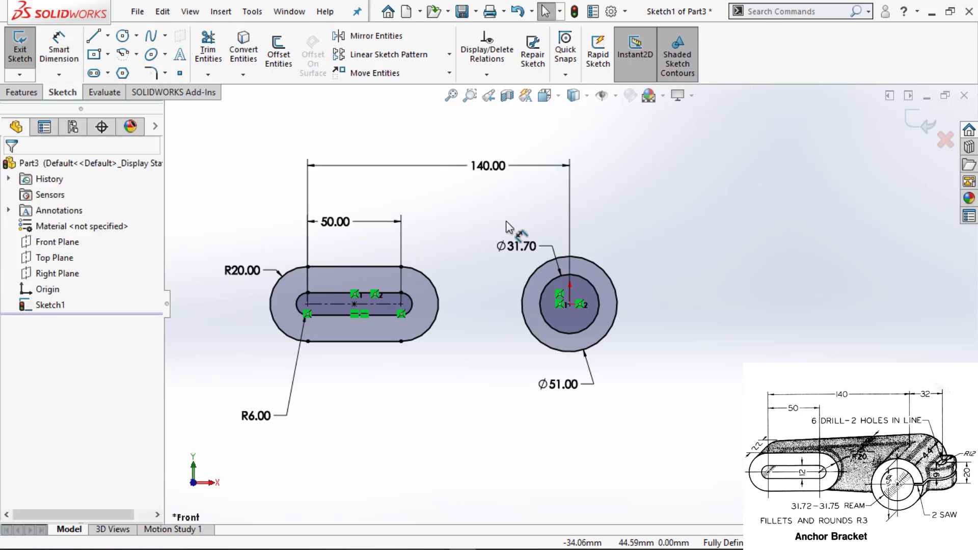
Draw a line from the outer slot's upper left to the top of the 51 mm circle, tangent to both.
{"action": "key", "text": "l"}
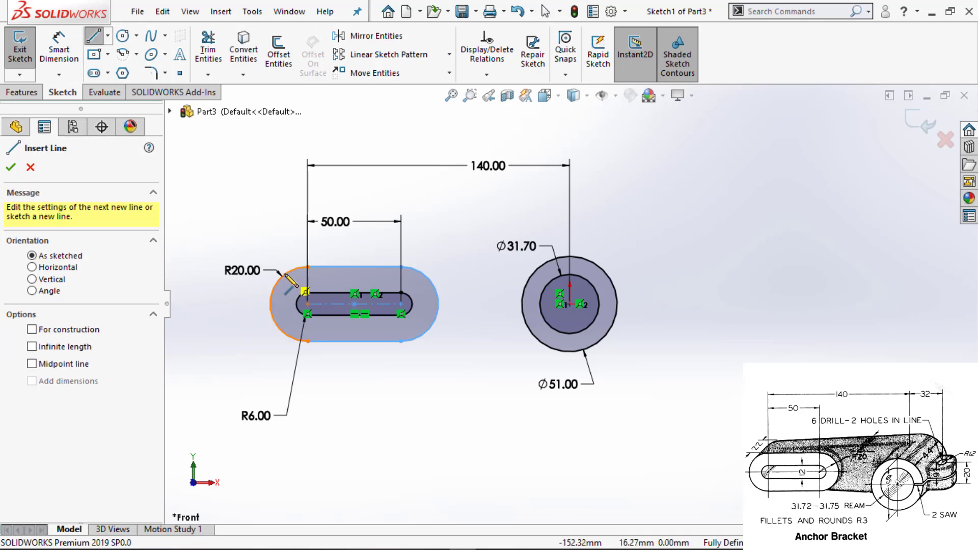
{"action": "left_click", "coordinate": [307, 266]}
{"action": "left_click", "coordinate": [569, 256]}
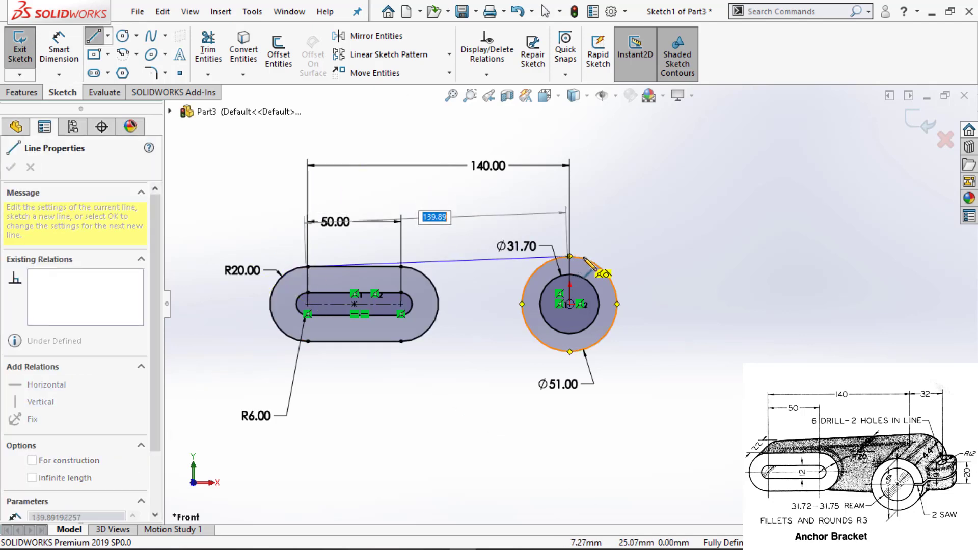
{"action": "left_click", "coordinate": [581, 259]}
{"action": "key", "text": "Escape"}
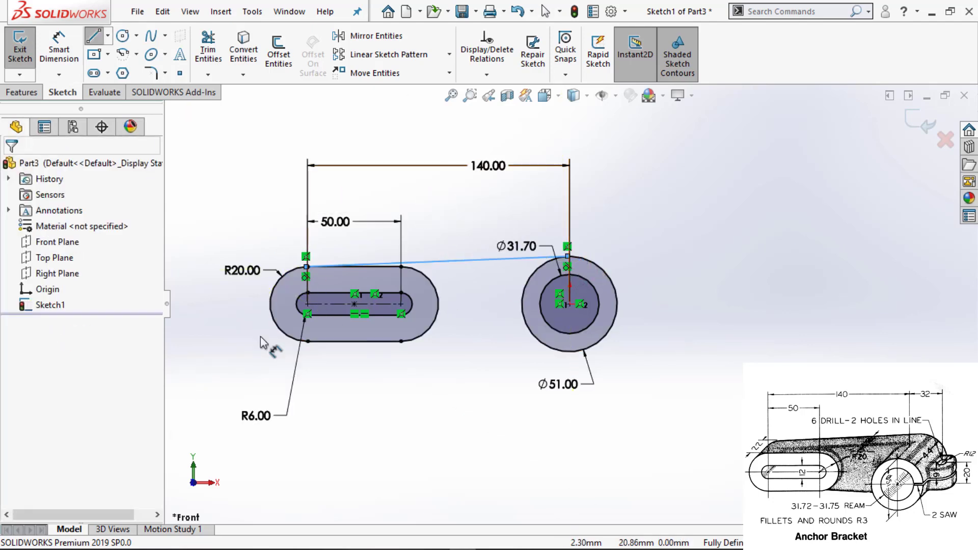
Sketch a lower tangent line from the bottom of the slot outline's R20 end to the bottom of the 51 mm circle, and exit the sketch.
{"action": "key", "text": "l"}
{"action": "left_click", "coordinate": [308, 341]}
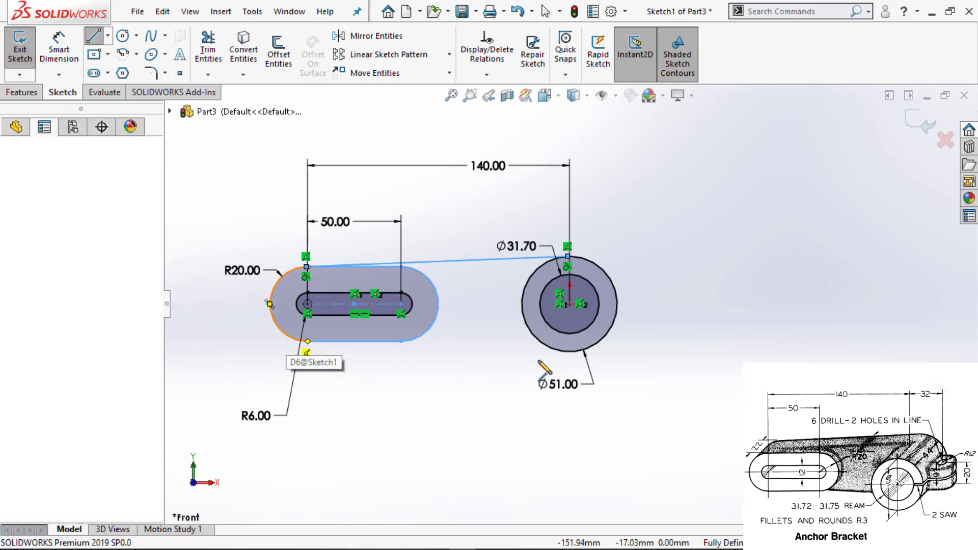
{"action": "left_click", "coordinate": [567, 351]}
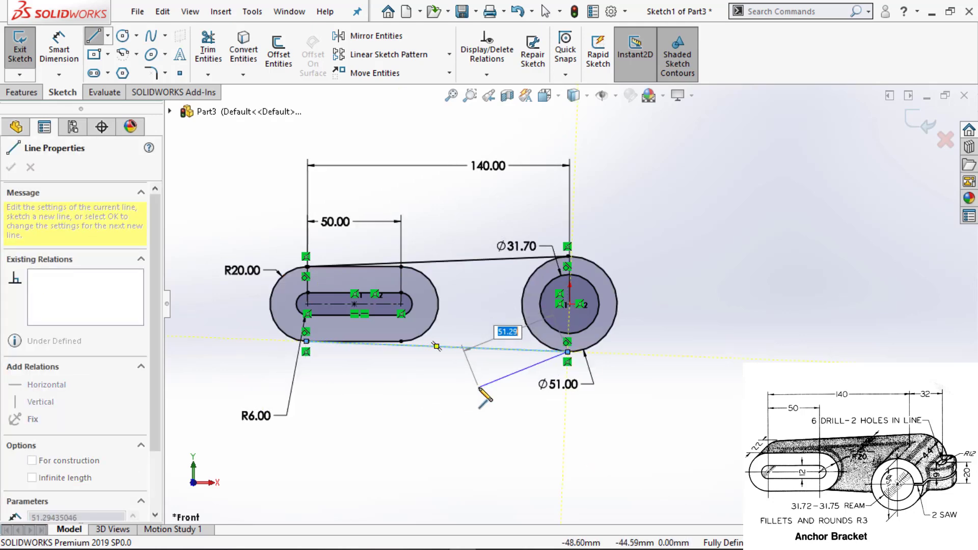
{"action": "key", "text": "Escape"}
{"action": "key", "text": "Escape"}
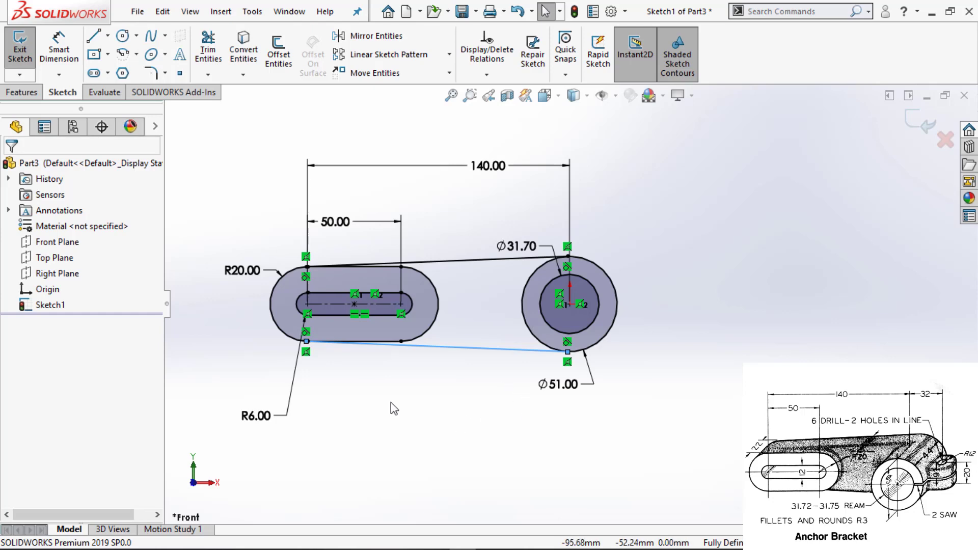
{"action": "key", "text": "Escape"}
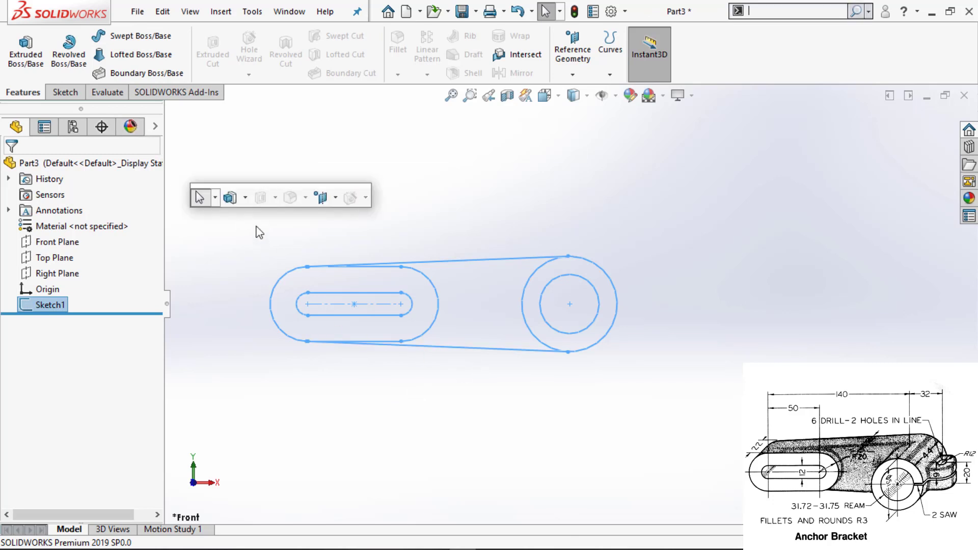
Extrude the ring between the 31.7 mm and 51 mm circles to a depth of 44 mm.
{"action": "left_click", "coordinate": [229, 197]}
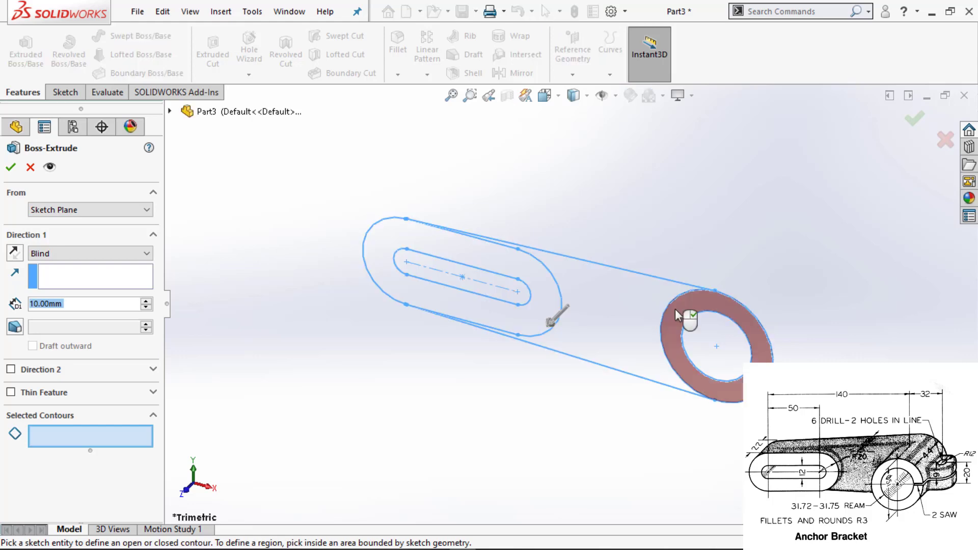
{"action": "left_click", "coordinate": [677, 313]}
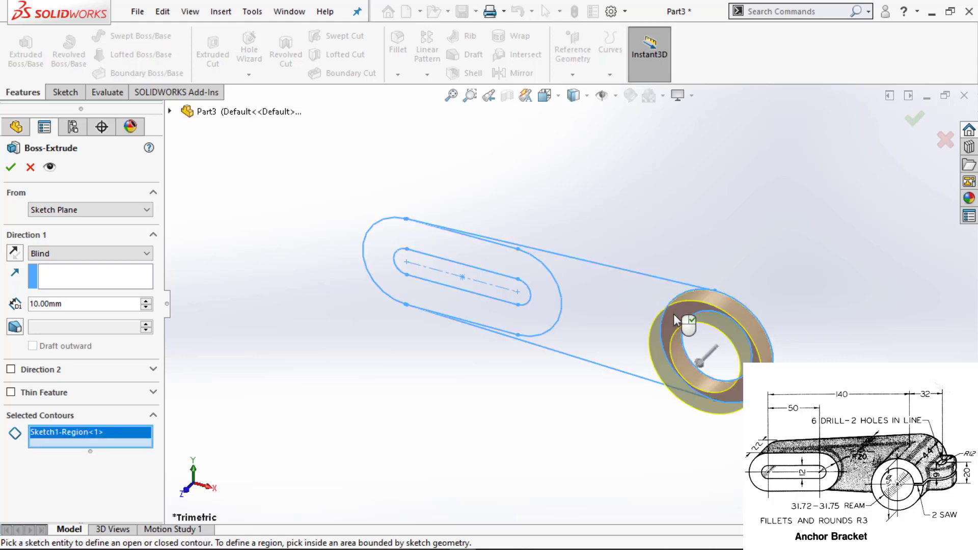
{"action": "double_click", "coordinate": [67, 304]}
{"action": "type", "text": "44"}
{"action": "key", "text": "Return"}
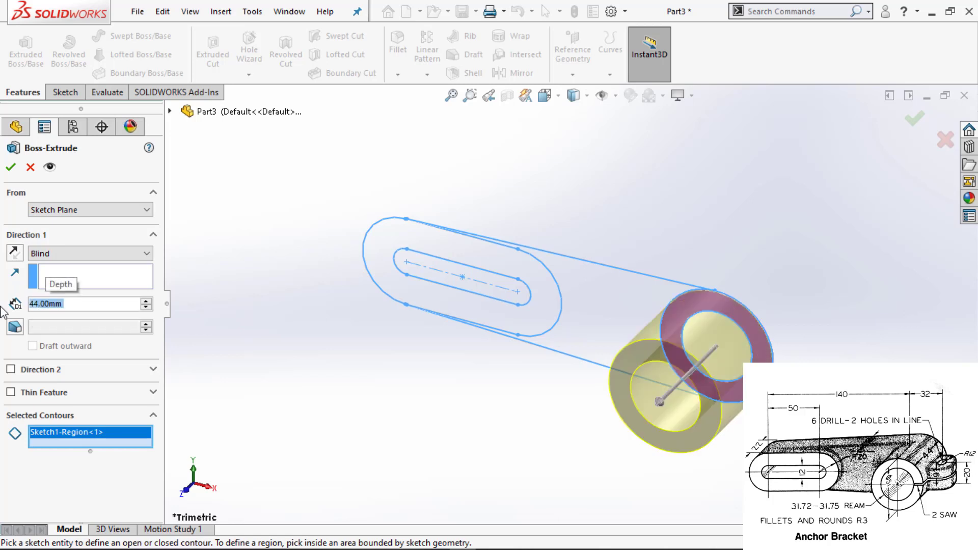
{"action": "left_click", "coordinate": [10, 167]}
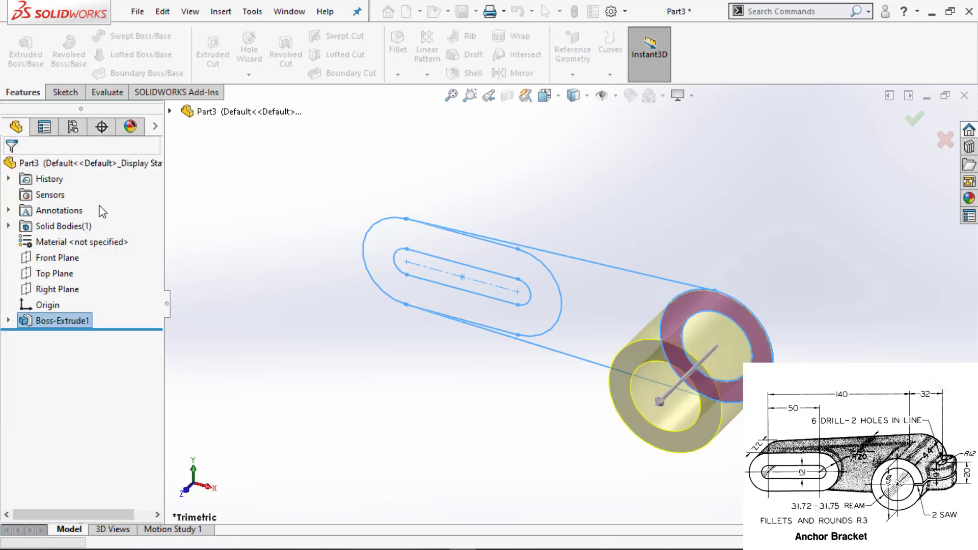
Extrude the slotted ring region of Sketch1 to a depth of 22 mm.
{"action": "left_click", "coordinate": [9, 320]}
{"action": "left_click", "coordinate": [66, 336]}
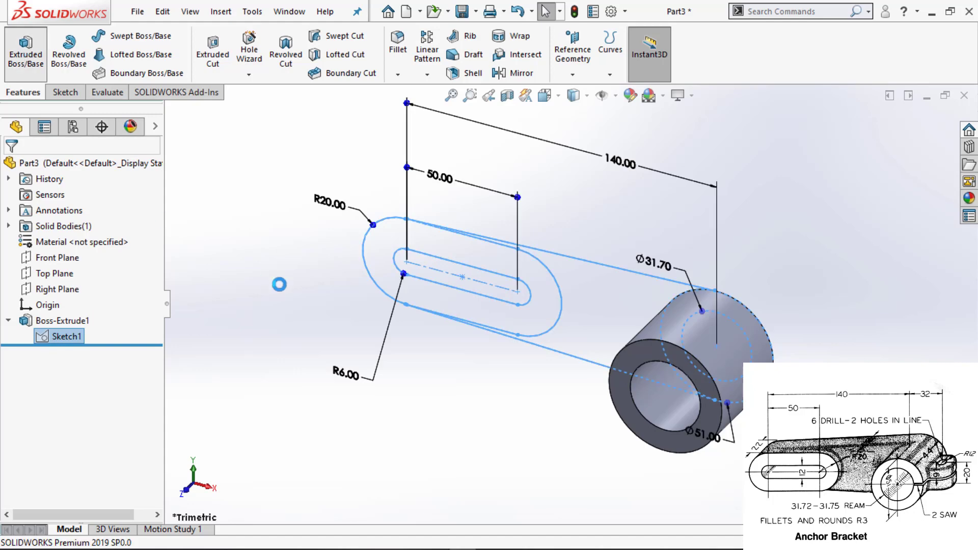
{"action": "left_click", "coordinate": [386, 248]}
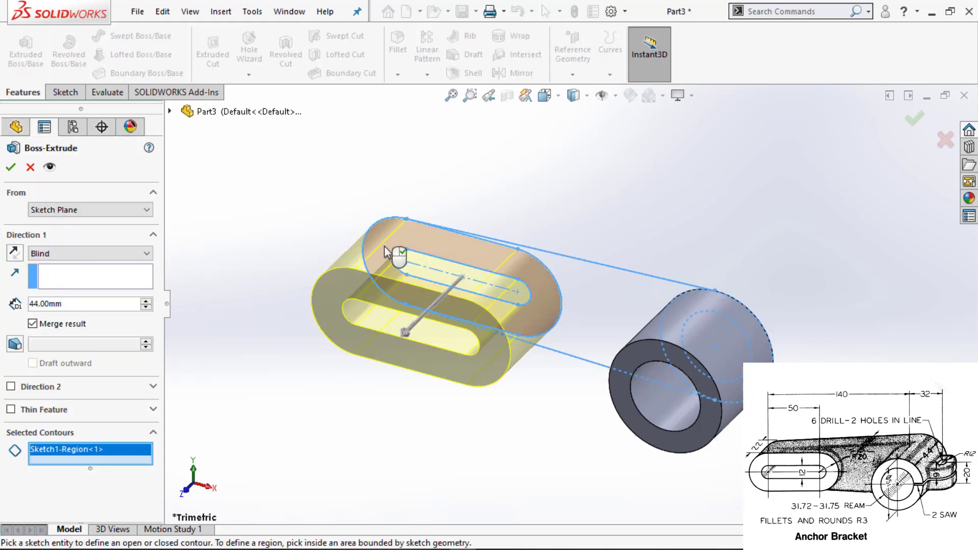
{"action": "double_click", "coordinate": [110, 305]}
{"action": "type", "text": "22"}
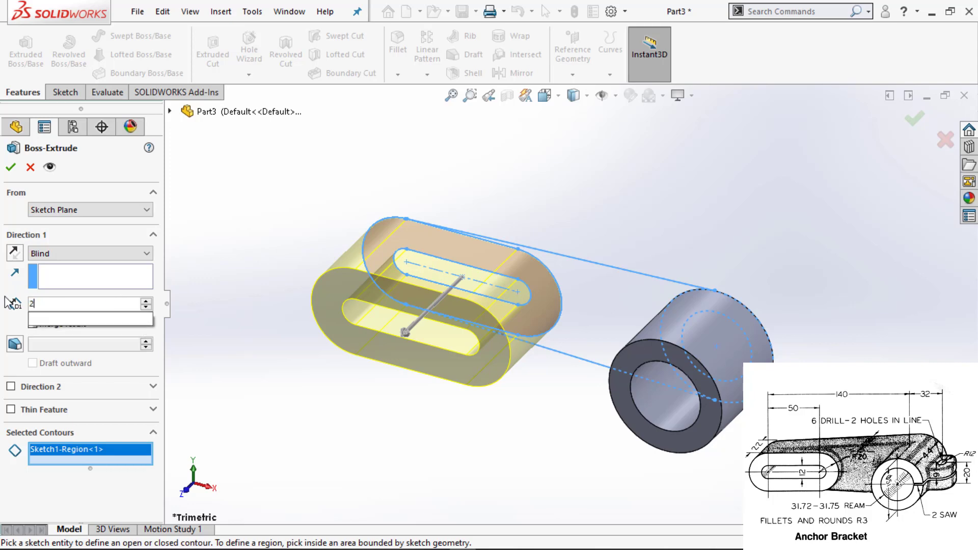
{"action": "key", "text": "Return"}
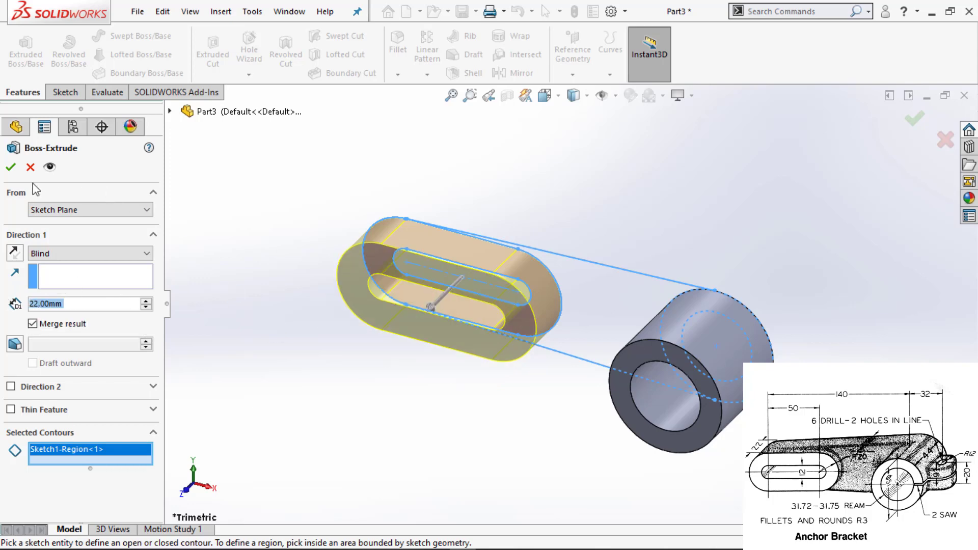
{"action": "left_click", "coordinate": [10, 167]}
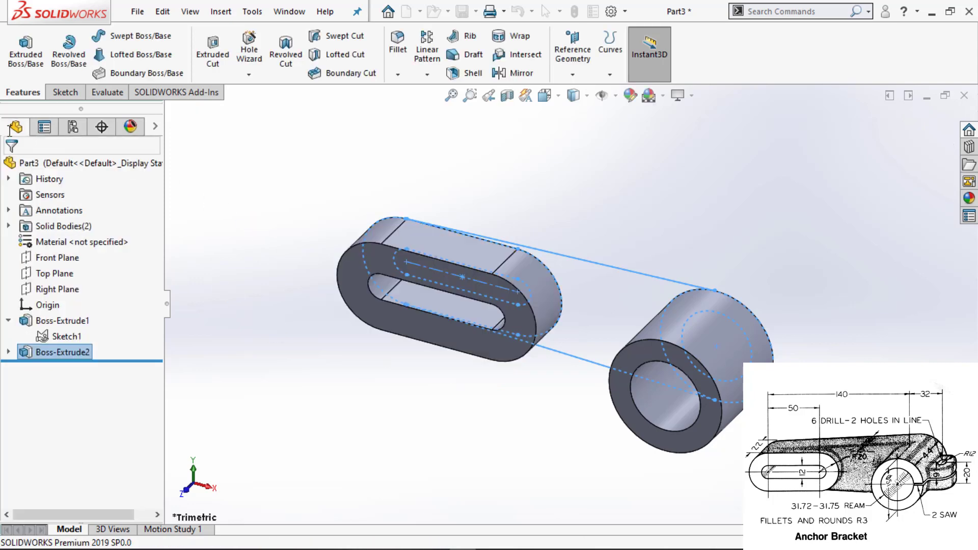
Start a boss extrusion of the Sketch1 region connecting the slotted end to the cylinder.
{"action": "left_click", "coordinate": [57, 337]}
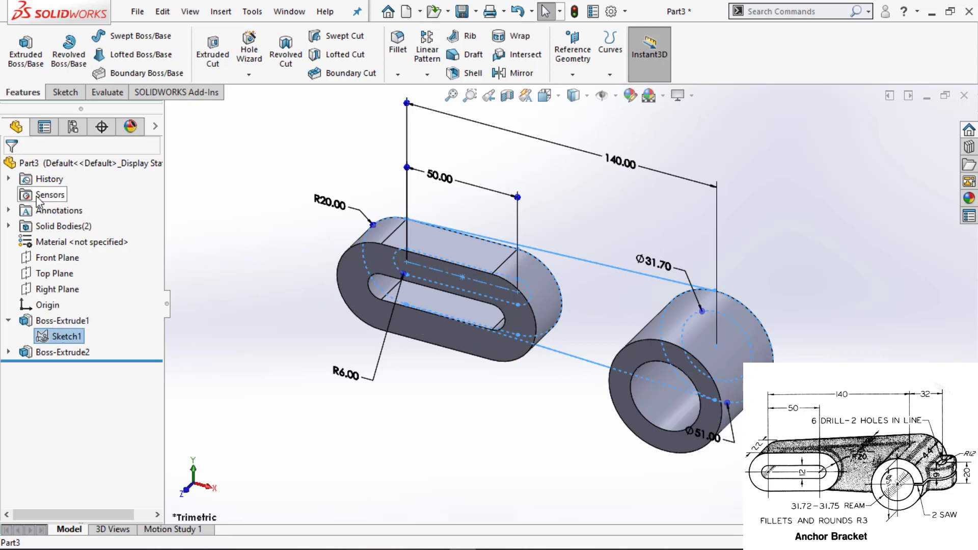
{"action": "left_click", "coordinate": [42, 57]}
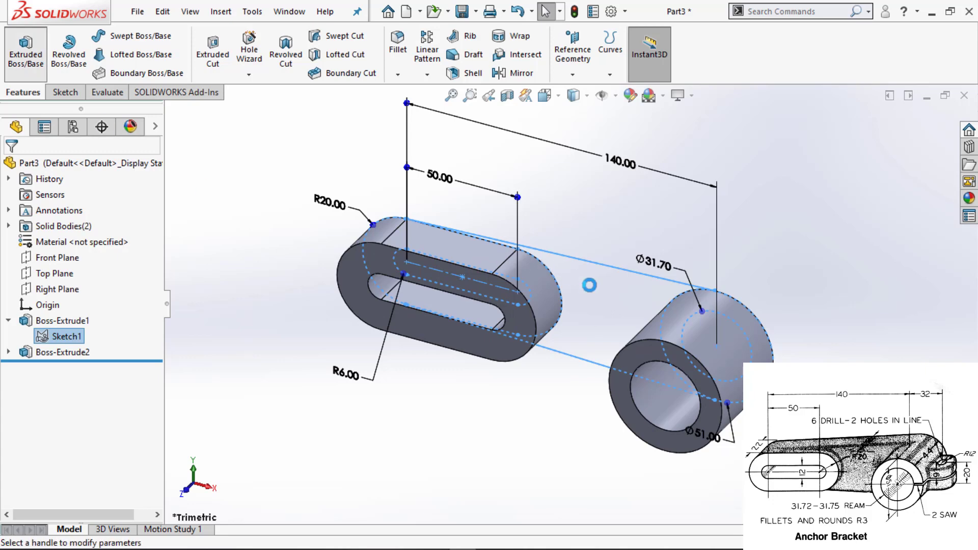
{"action": "left_click", "coordinate": [614, 303]}
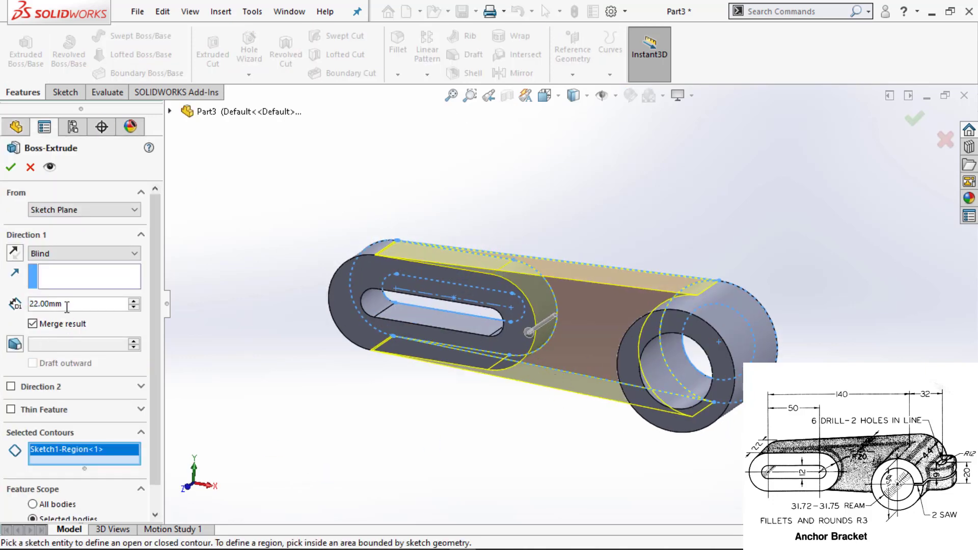
Try a depth of 10 mm for the connecting web's extrusion.
{"action": "left_click_drag", "start_coordinate": [95, 302], "coordinate": [6, 310]}
{"action": "type", "text": "10"}
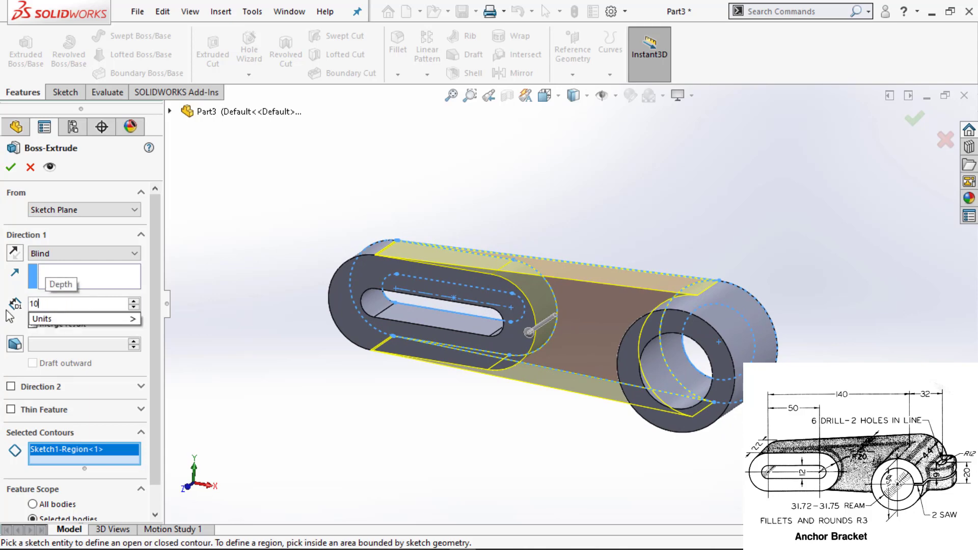
{"action": "key", "text": "Return"}
{"action": "middle_click_drag", "start_coordinate": [203, 342], "coordinate": [200, 341]}
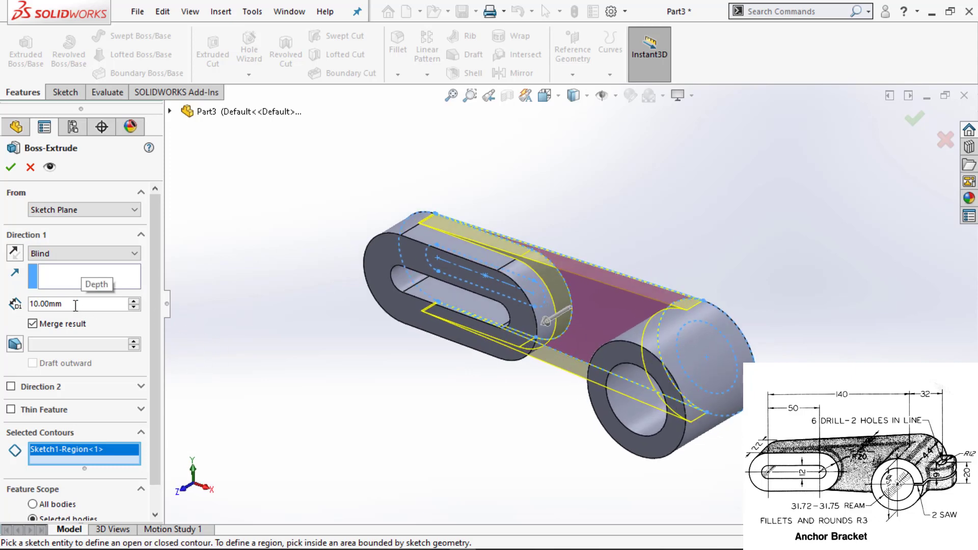
Set the connecting web's extrusion depth to 15 mm and finish the feature.
{"action": "left_click_drag", "start_coordinate": [76, 306], "coordinate": [29, 306]}
{"action": "type", "text": "15"}
{"action": "key", "text": "Return"}
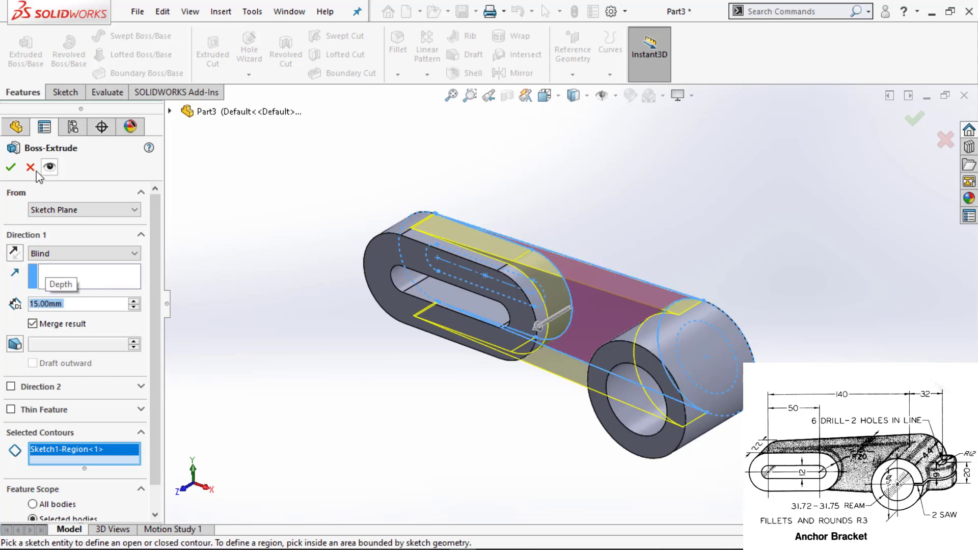
{"action": "left_click", "coordinate": [11, 167]}
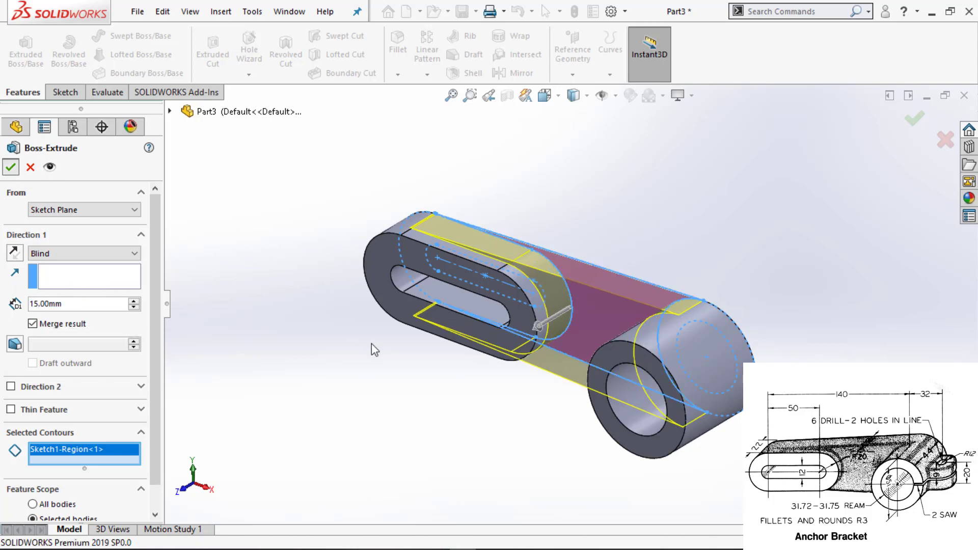
{"action": "left_click", "coordinate": [341, 355]}
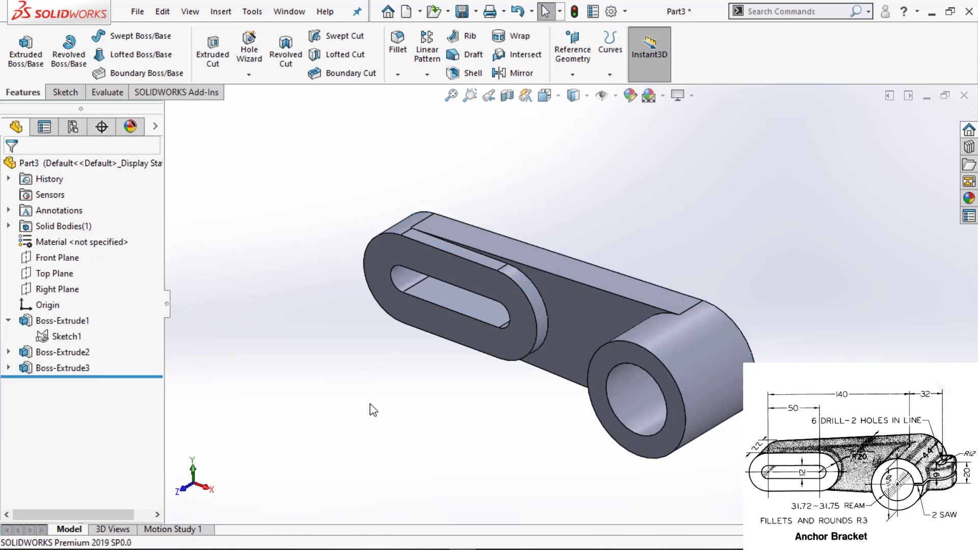
Start a sketch on the Top Plane and draw a 24 mm diameter circle centred on the midpoint of the cylinder's outer side edge.
{"action": "left_click", "coordinate": [55, 273]}
{"action": "left_click", "coordinate": [64, 253]}
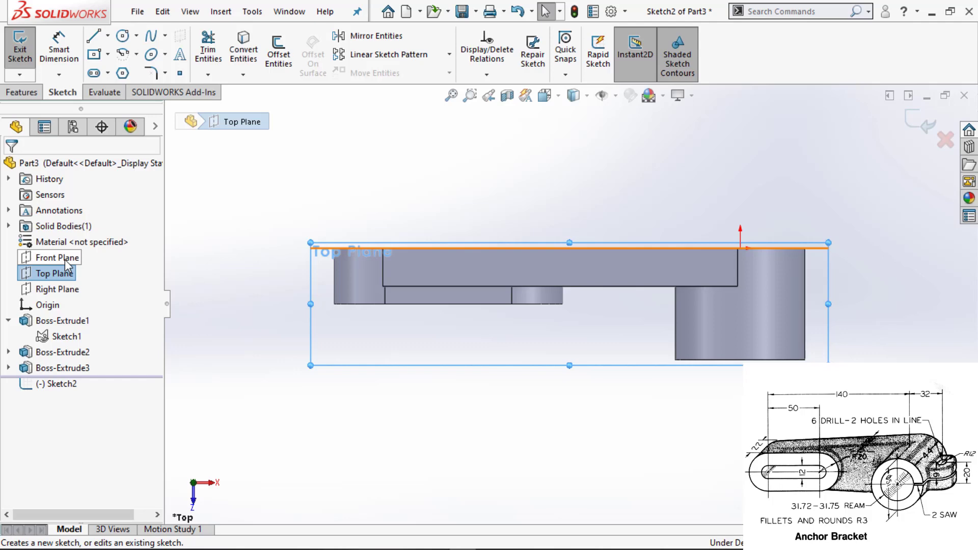
{"action": "scroll", "coordinate": [683, 408], "scroll_direction": "up", "scroll_amount": 2}
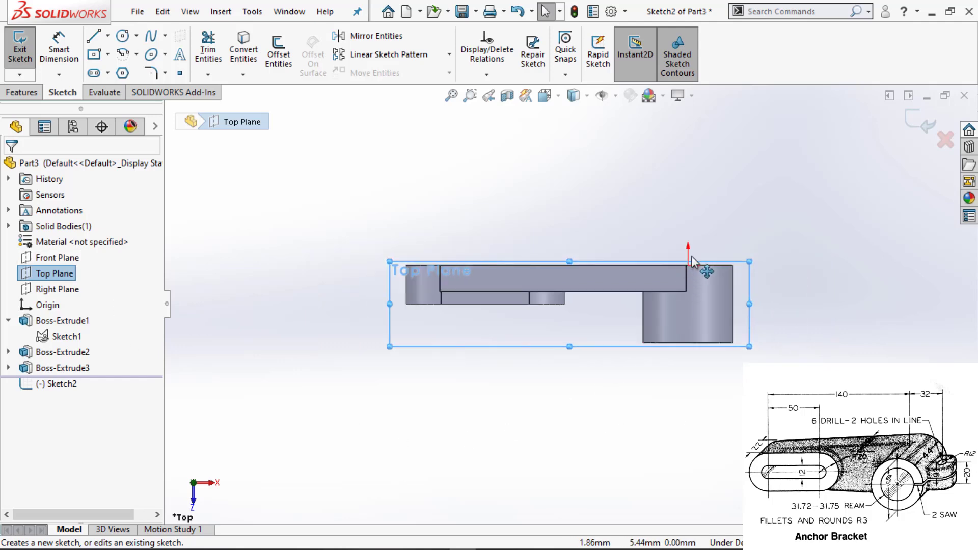
{"action": "scroll", "coordinate": [692, 259], "scroll_direction": "down", "scroll_amount": 2}
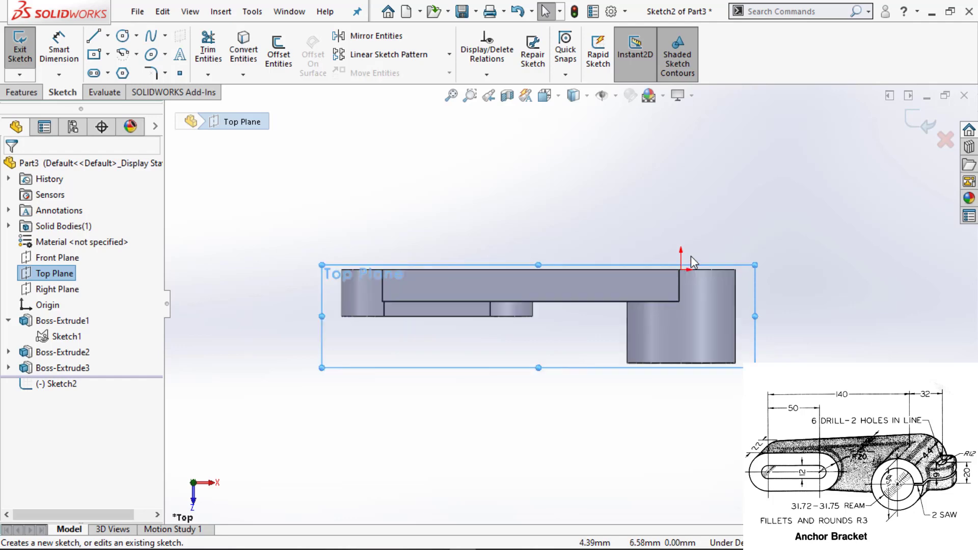
{"action": "scroll", "coordinate": [691, 256], "scroll_direction": "down", "scroll_amount": 2}
{"action": "scroll", "coordinate": [637, 289], "scroll_direction": "up", "scroll_amount": 2}
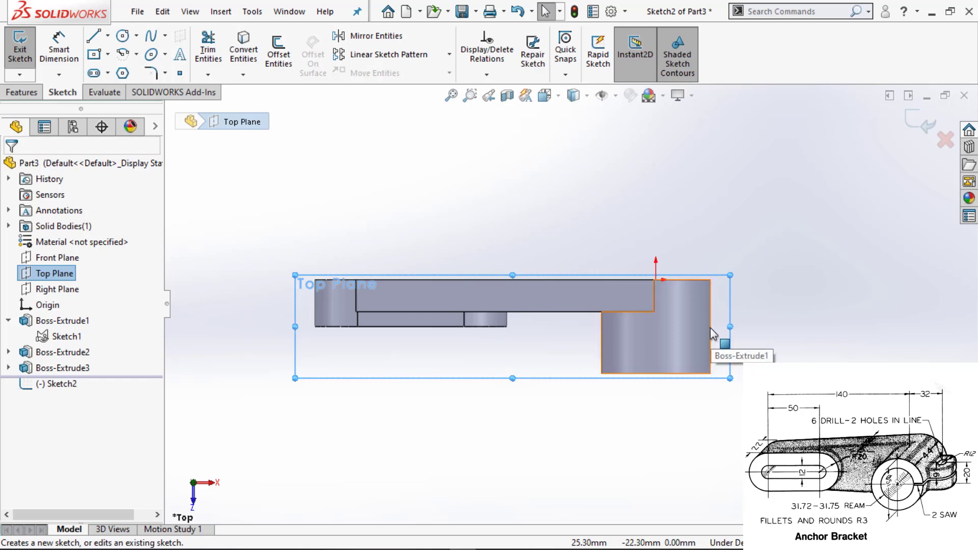
{"action": "key", "text": "c"}
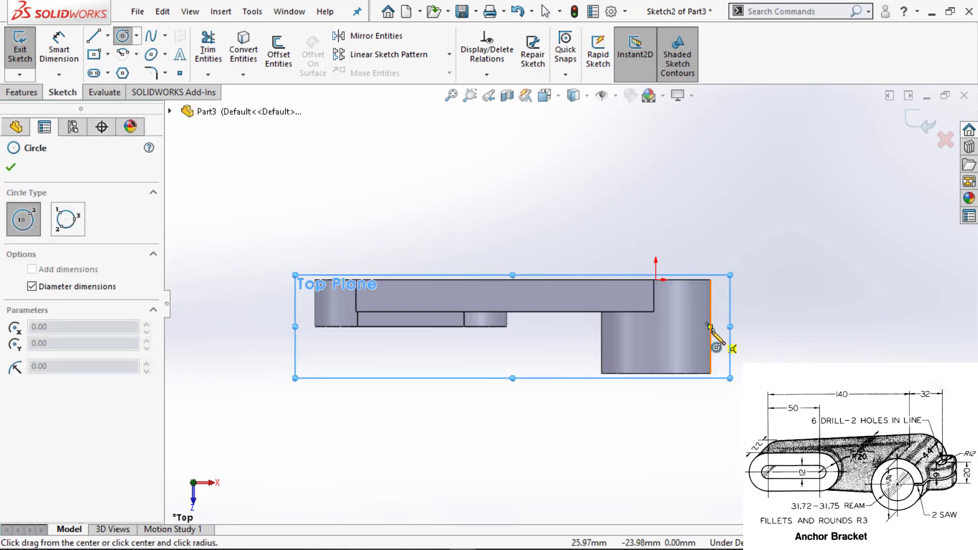
{"action": "left_click", "coordinate": [710, 326]}
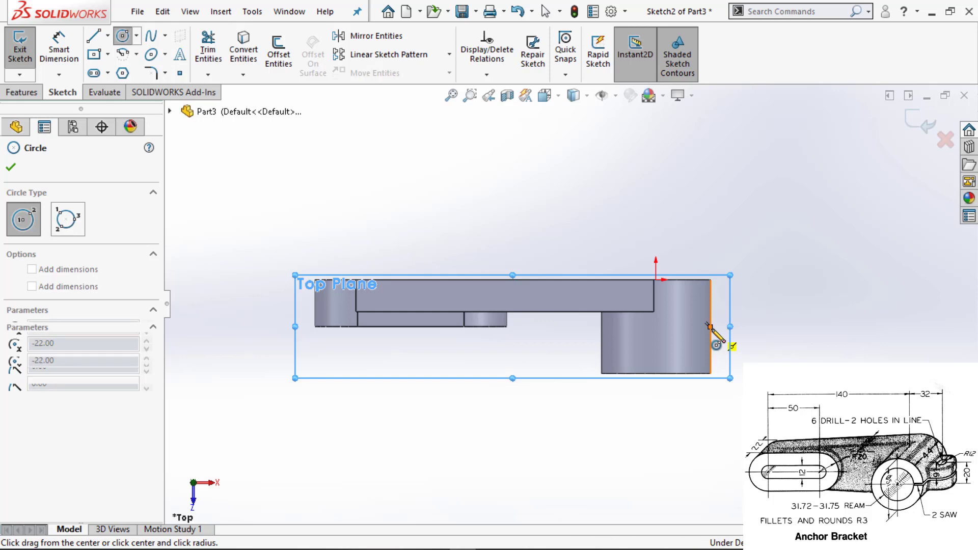
{"action": "left_click", "coordinate": [747, 339]}
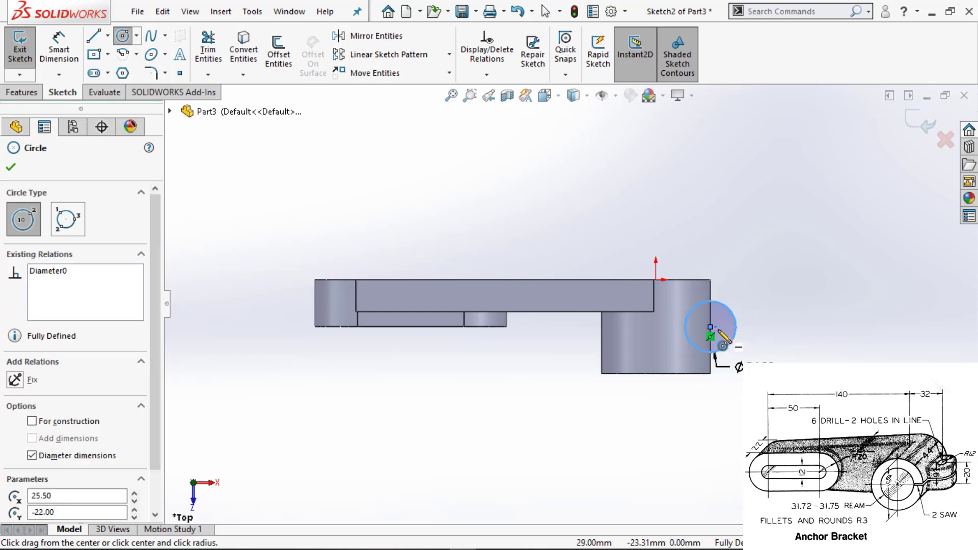
Add a concentric circle with a diameter of 6 mm inside the 24 mm circle.
{"action": "scroll", "coordinate": [751, 341], "scroll_direction": "down", "scroll_amount": 5}
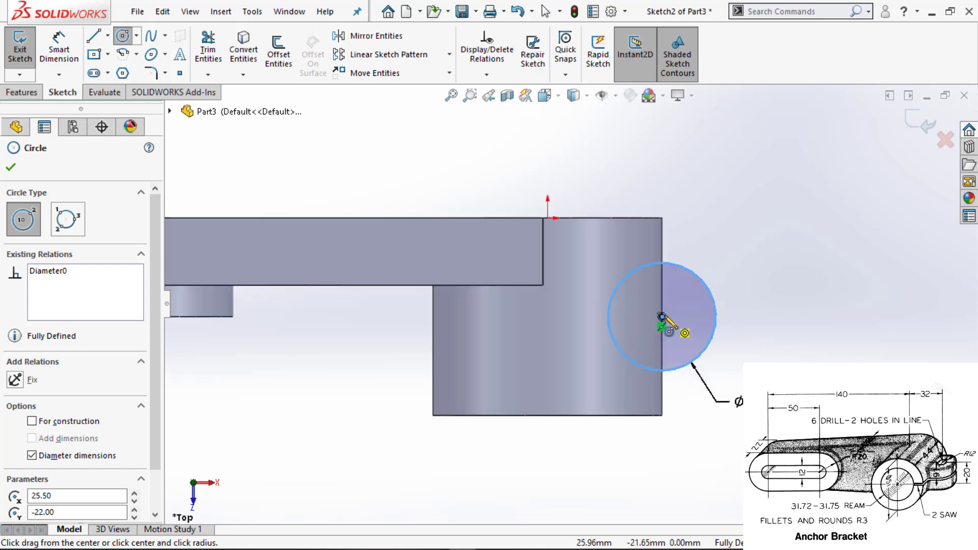
{"action": "left_click", "coordinate": [661, 316]}
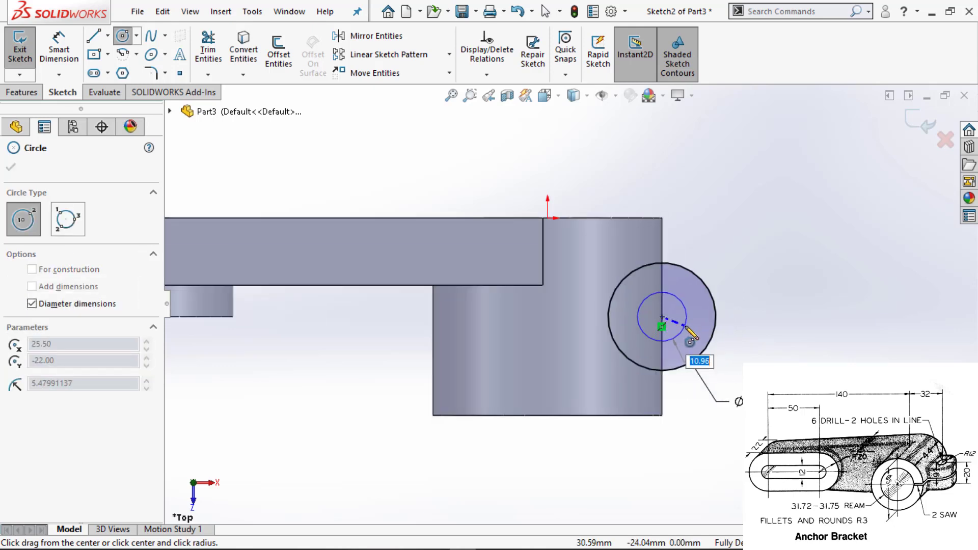
{"action": "type", "text": "6"}
{"action": "key", "text": "Return"}
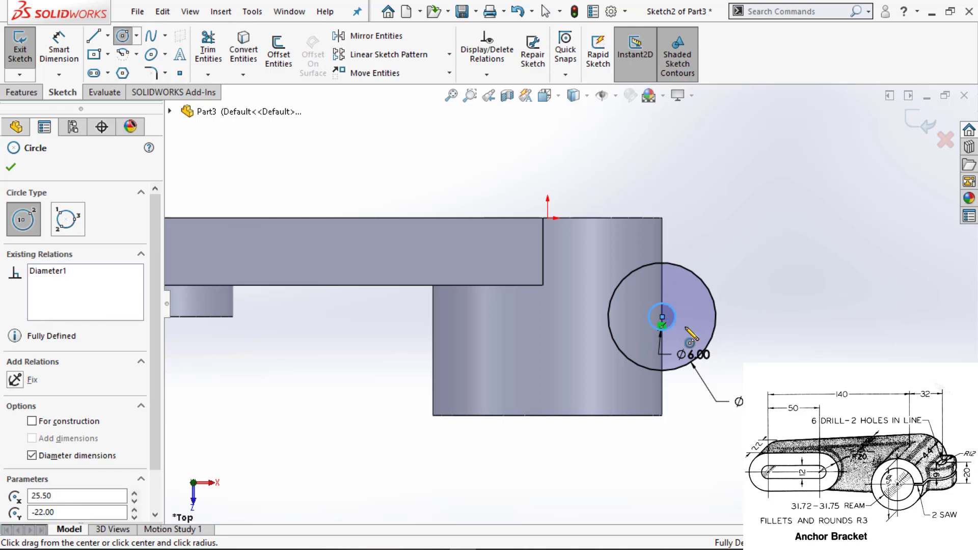
{"action": "key", "text": "Escape"}
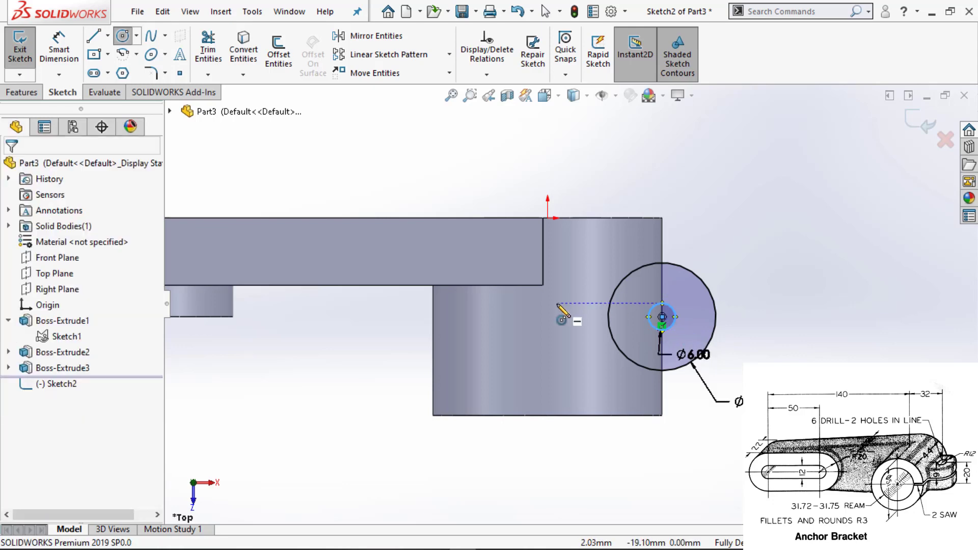
Extrude the lug's concentric circles as a boss with a Mid Plane end condition and a depth of 20 mm.
{"action": "middle_click_drag", "start_coordinate": [371, 399], "coordinate": [367, 208]}
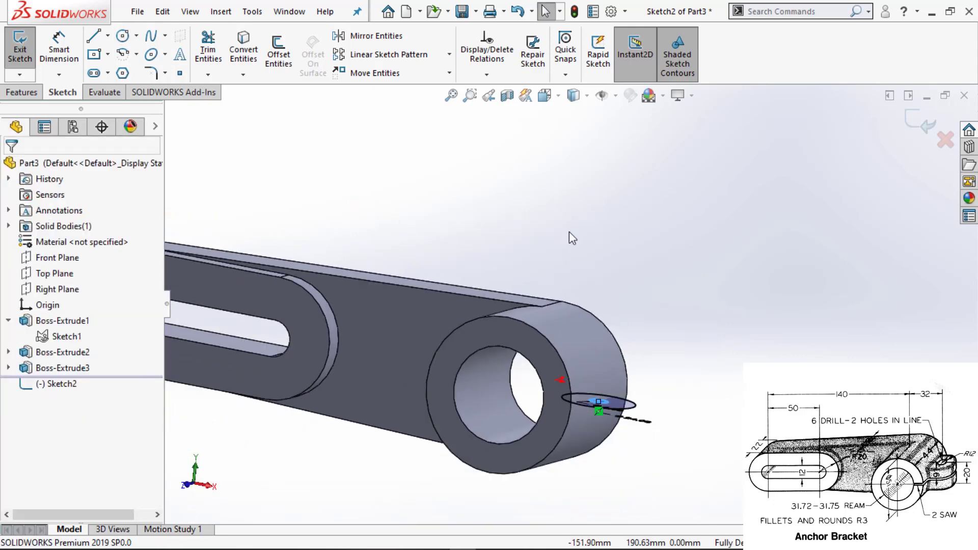
{"action": "left_click", "coordinate": [21, 92]}
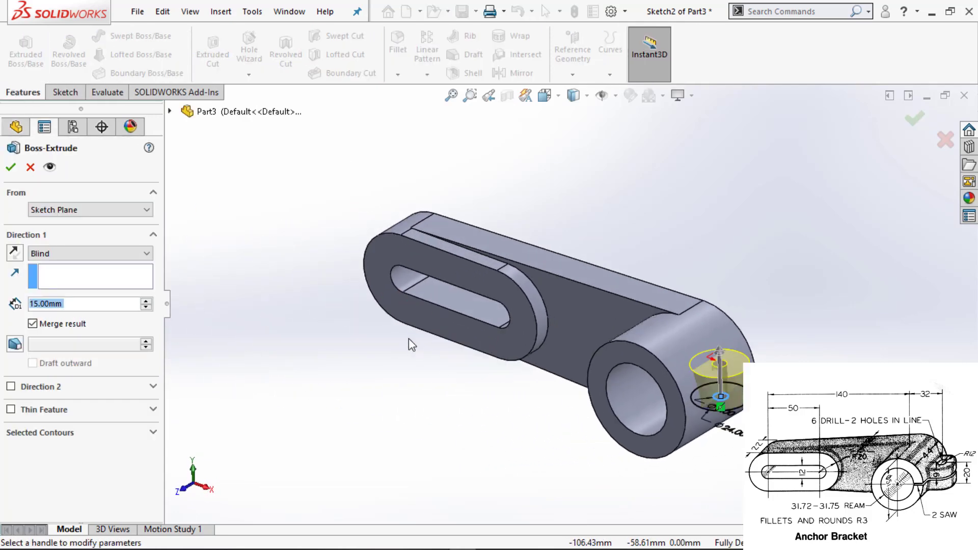
{"action": "left_click", "coordinate": [90, 253]}
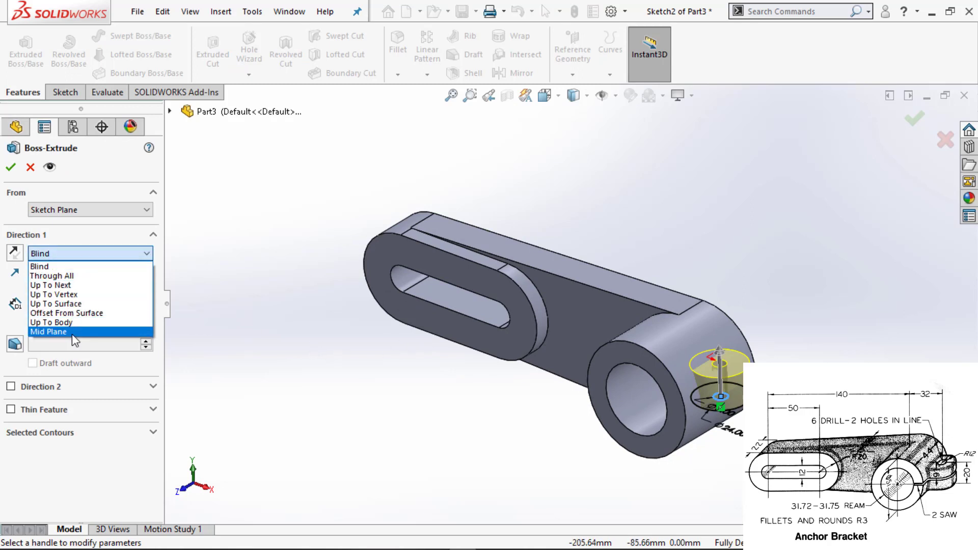
{"action": "left_click", "coordinate": [72, 334]}
{"action": "type", "text": "20"}
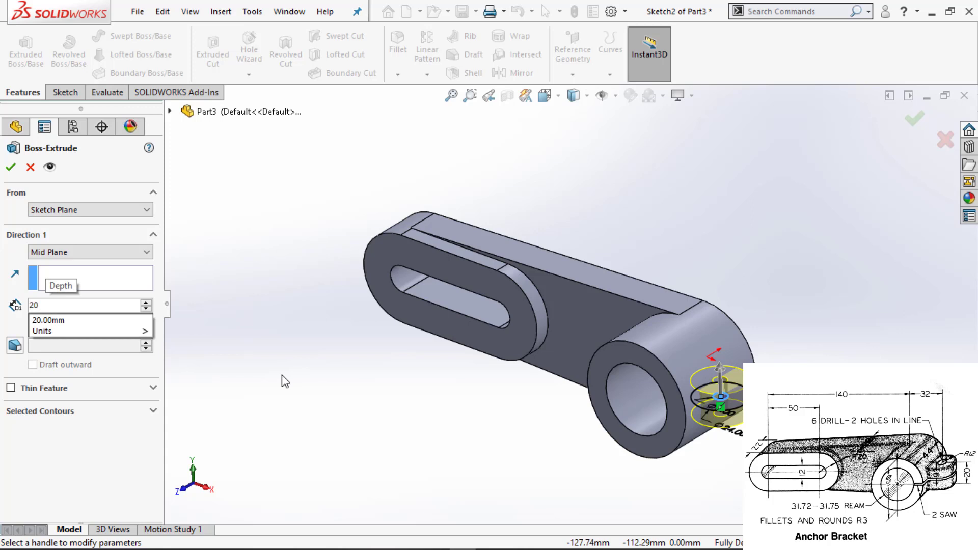
{"action": "middle_click_drag", "start_coordinate": [282, 375], "coordinate": [293, 341]}
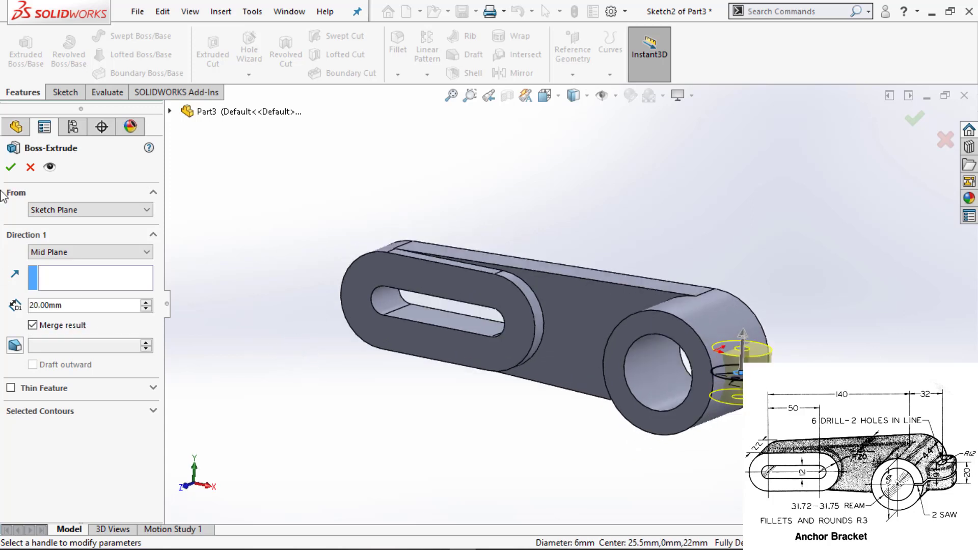
{"action": "left_click", "coordinate": [12, 168]}
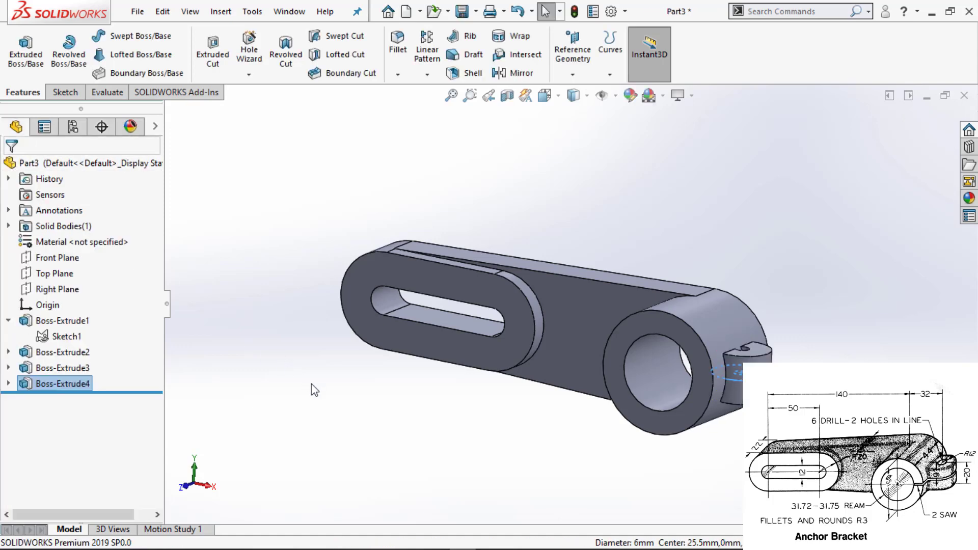
{"action": "left_click", "coordinate": [303, 418]}
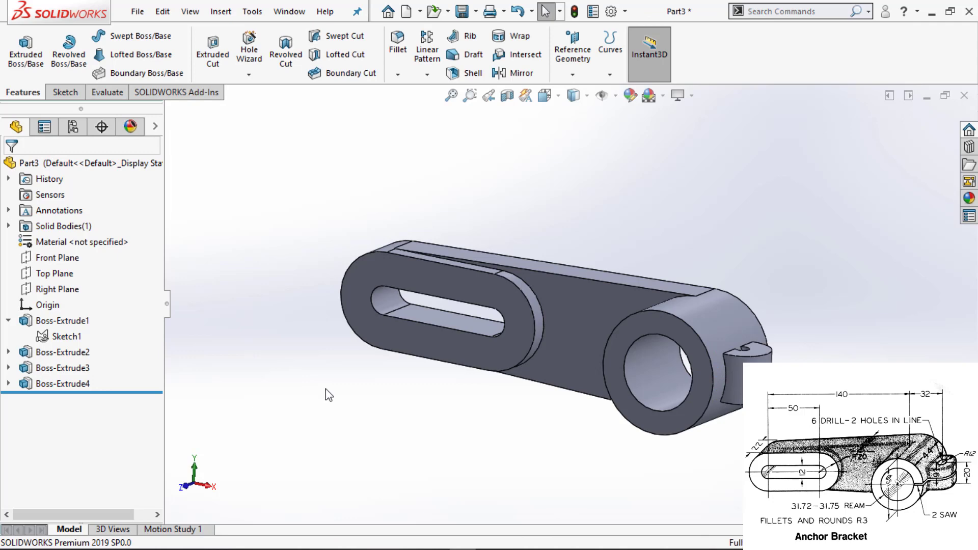
Reopen the lug's sketch, remove the relation holding the circles on the cylinder's side edge, and move them outward.
{"action": "middle_click_drag", "start_coordinate": [326, 389], "coordinate": [332, 432]}
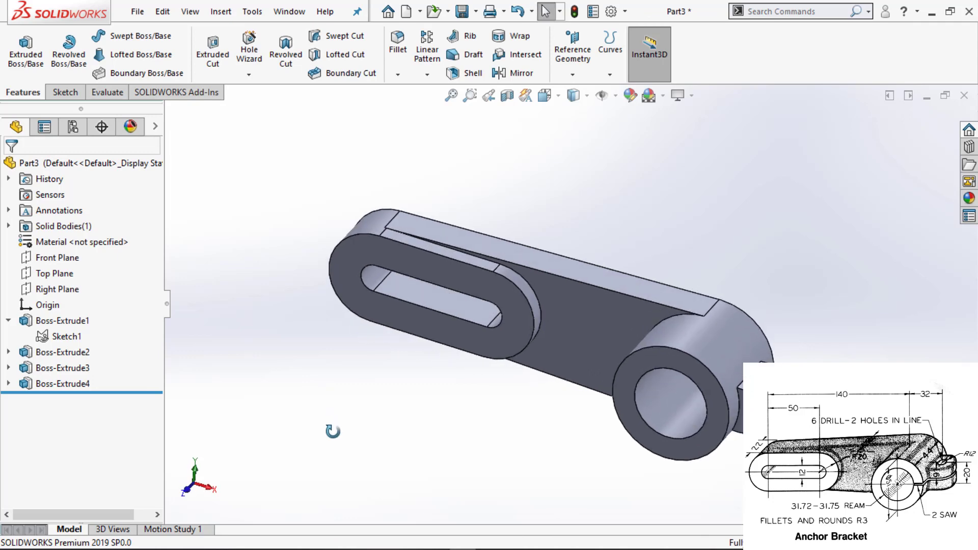
{"action": "left_click", "coordinate": [8, 384]}
{"action": "left_click", "coordinate": [67, 399]}
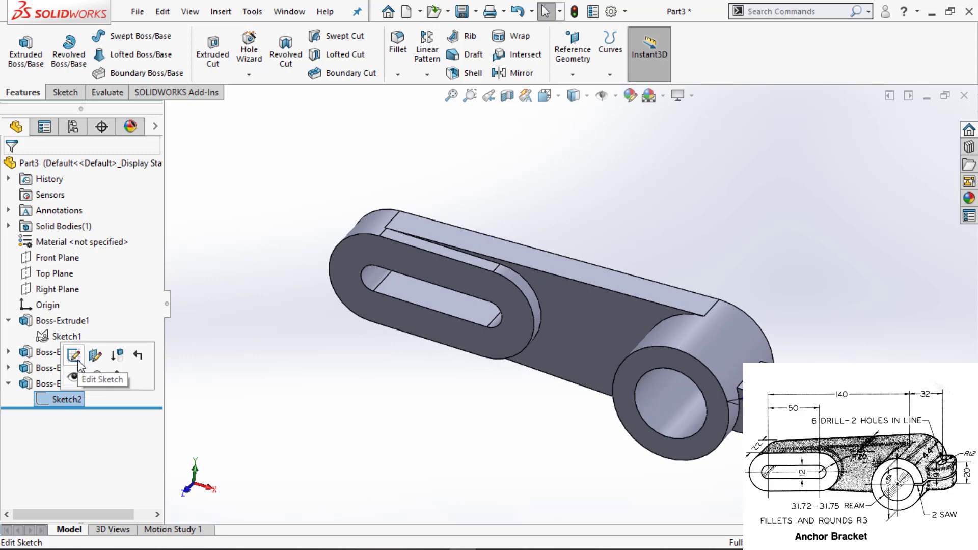
{"action": "left_click", "coordinate": [74, 355]}
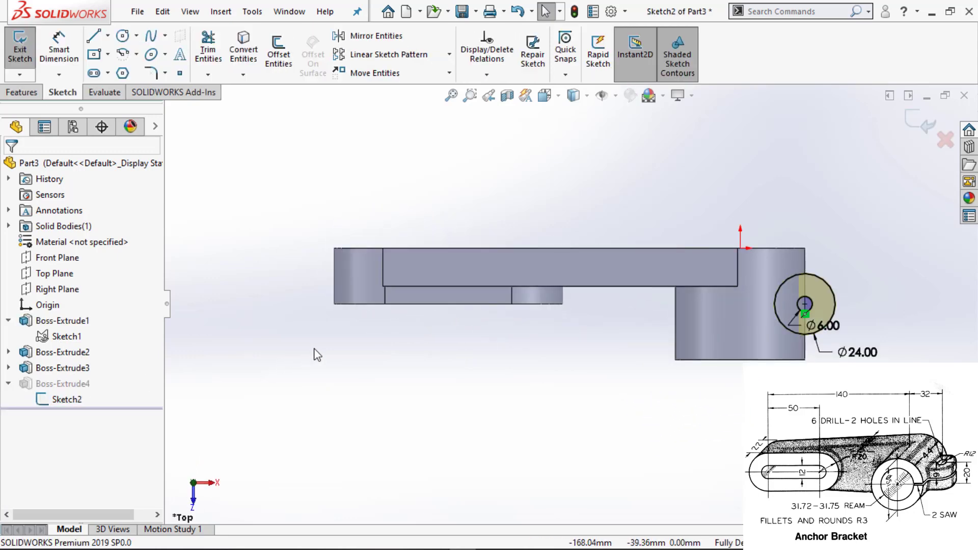
{"action": "key", "text": "Delete"}
{"action": "left_click_drag", "start_coordinate": [810, 304], "coordinate": [821, 304]}
Dimension the circles' centre 6 mm from the cylinder's outer side edge.
{"action": "key", "text": "d"}
{"action": "left_click", "coordinate": [805, 311]}
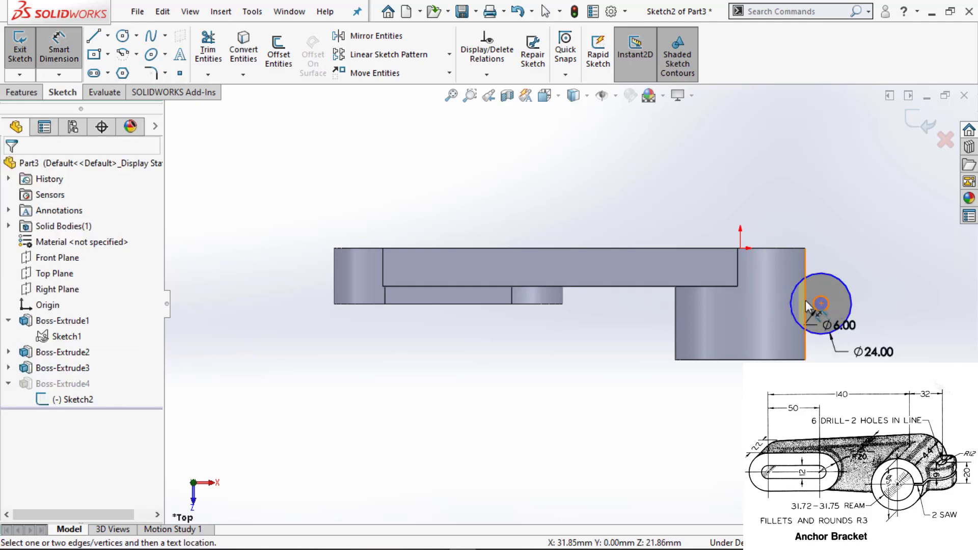
{"action": "left_click", "coordinate": [821, 303]}
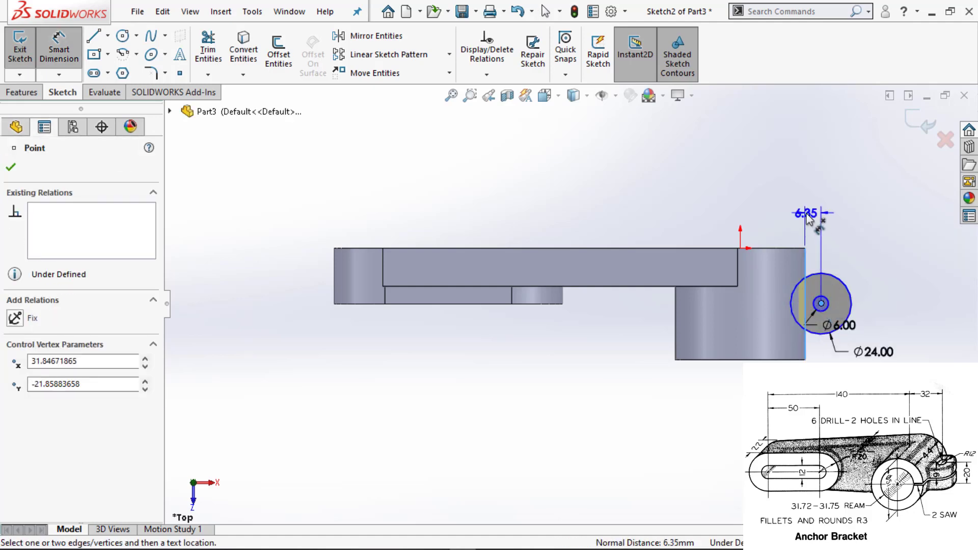
{"action": "left_click", "coordinate": [805, 214]}
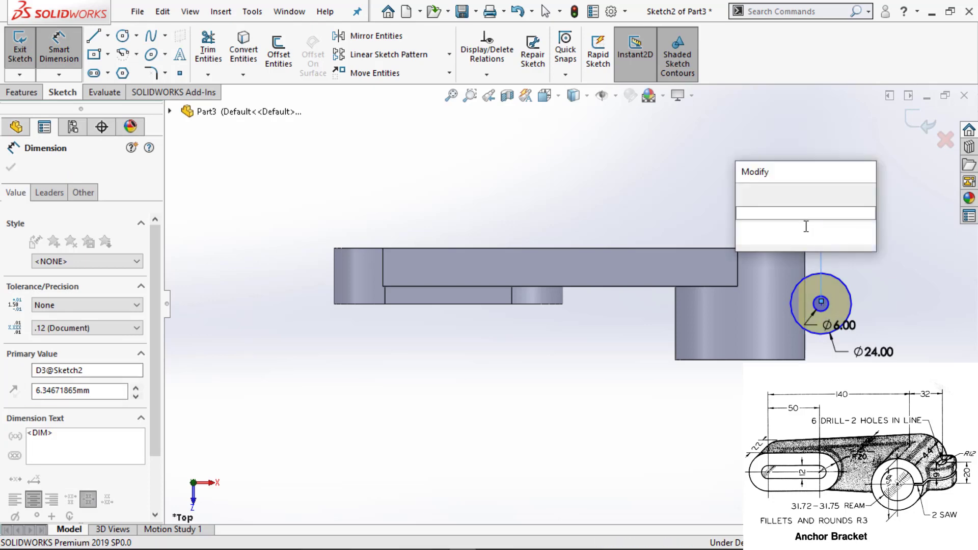
{"action": "type", "text": "6"}
{"action": "key", "text": "Return"}
{"action": "scroll", "coordinate": [819, 286], "scroll_direction": "down", "scroll_amount": 1}
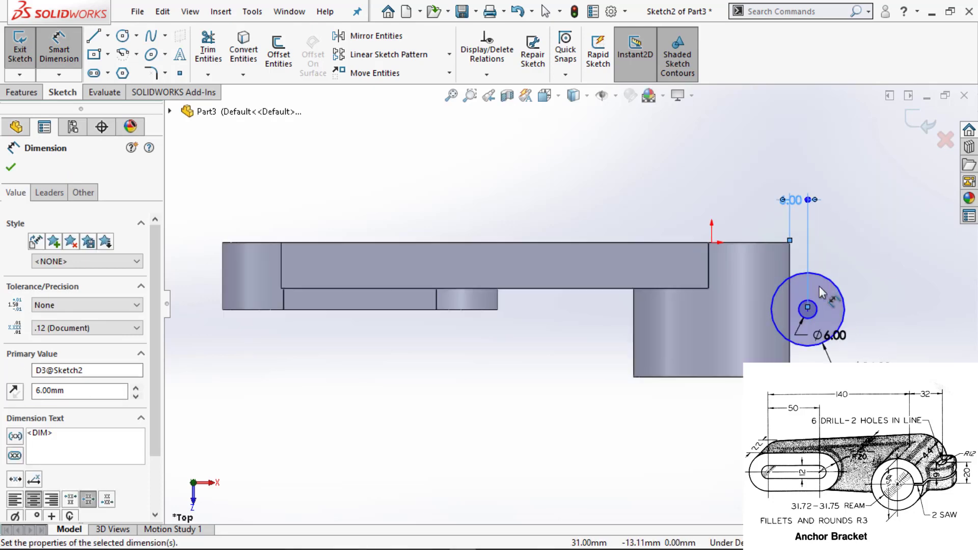
{"action": "key", "text": "Escape"}
Draw a horizontal line about 6 mm long from the circles' centre to the cylinder's side edge.
{"action": "scroll", "coordinate": [825, 301], "scroll_direction": "down", "scroll_amount": 2}
{"action": "key", "text": "l"}
{"action": "left_click", "coordinate": [791, 307]}
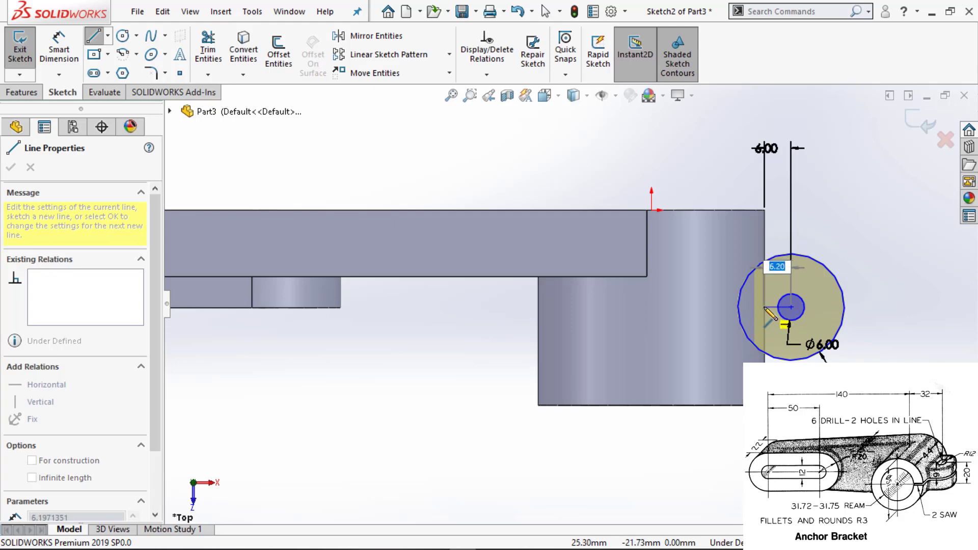
{"action": "key", "text": "Escape"}
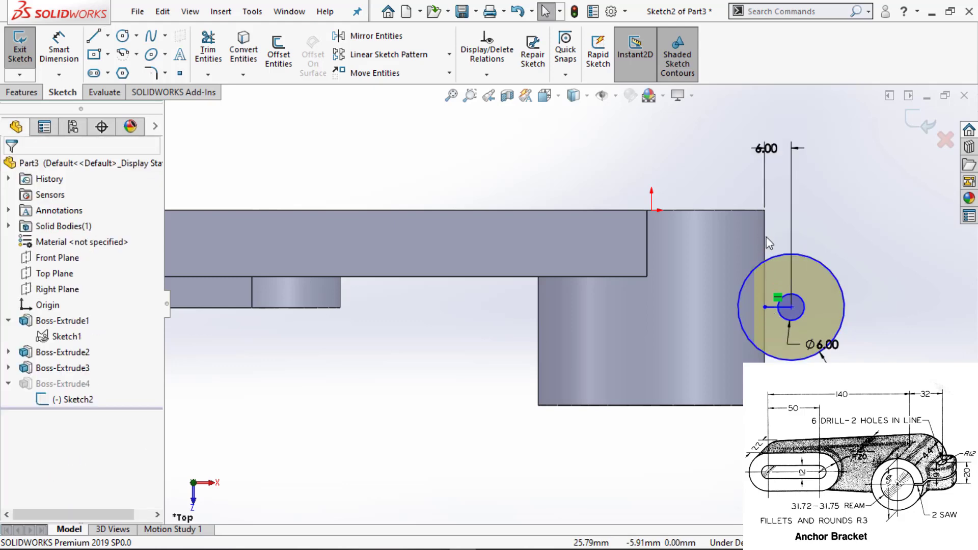
Draw a 44 mm vertical line along the cylinder's outer side edge, between its upper and lower edges.
{"action": "key", "text": "l"}
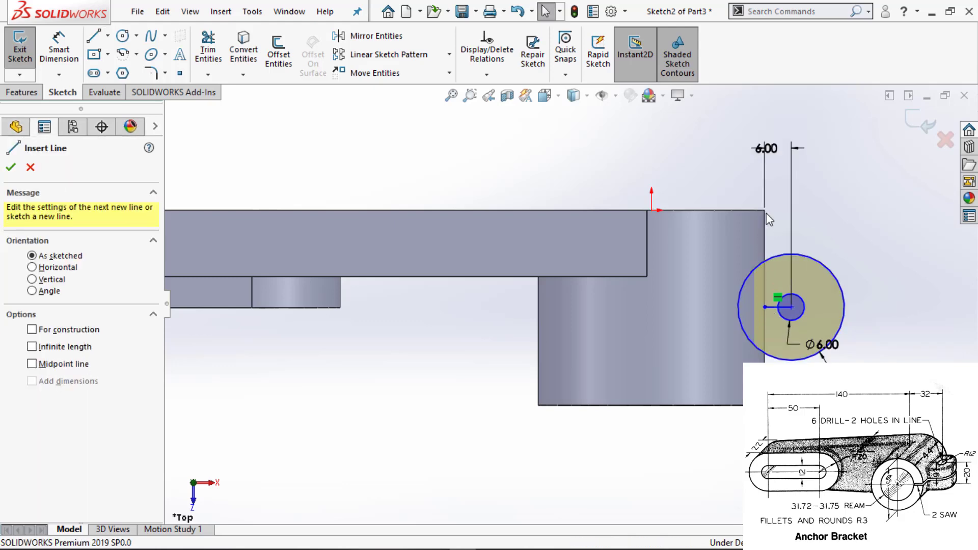
{"action": "left_click", "coordinate": [764, 211]}
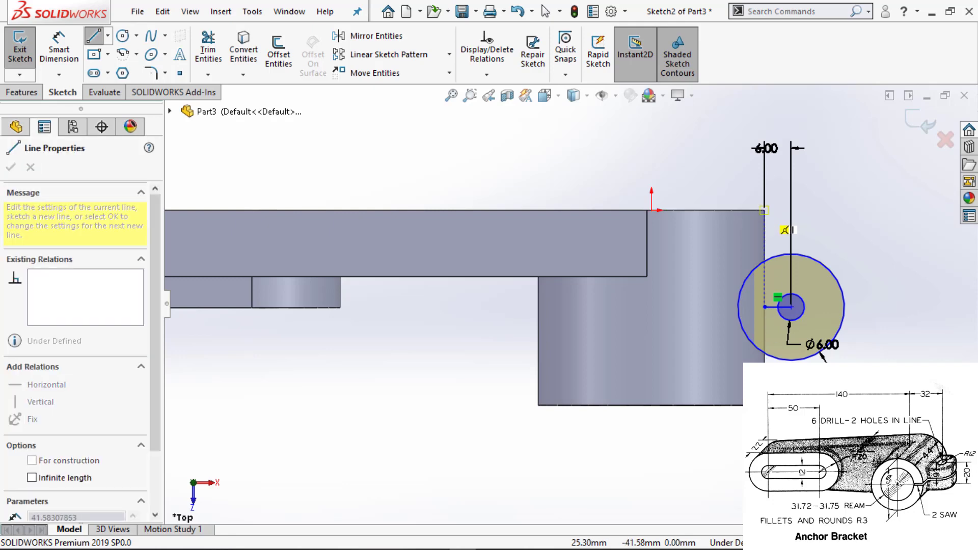
{"action": "left_click", "coordinate": [764, 307]}
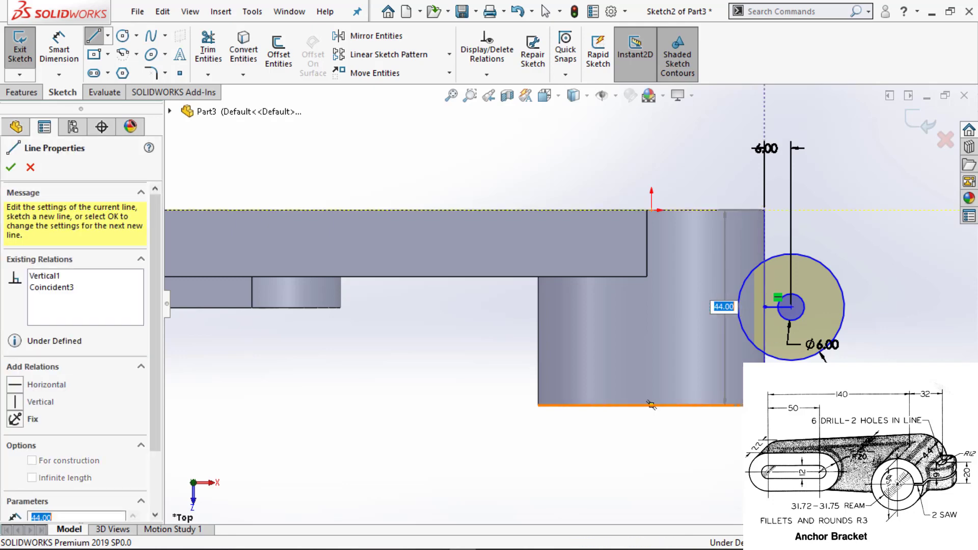
{"action": "key", "text": "Escape"}
{"action": "key", "text": "Escape"}
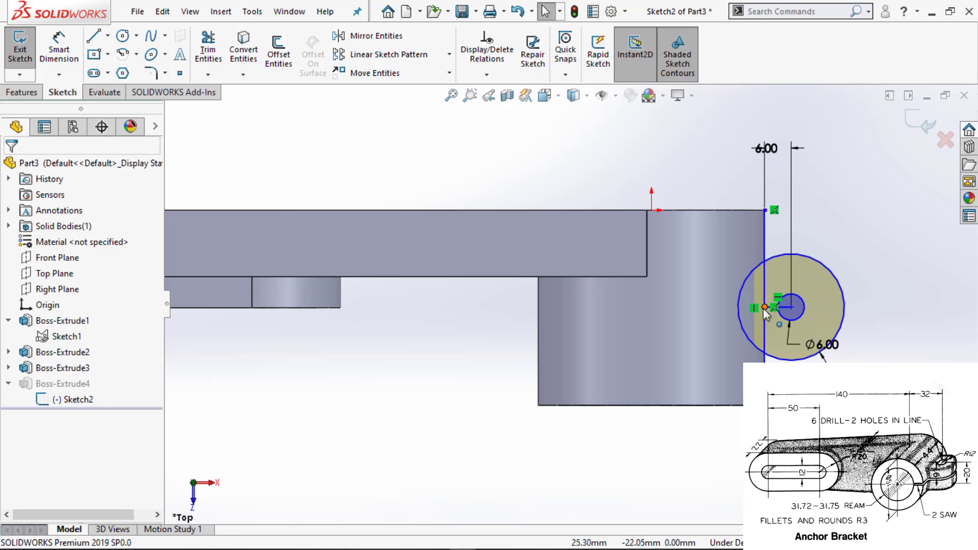
Move the vertical line outward from the cylinder's side edge and back near it to test its constraints.
{"action": "left_click", "coordinate": [764, 307]}
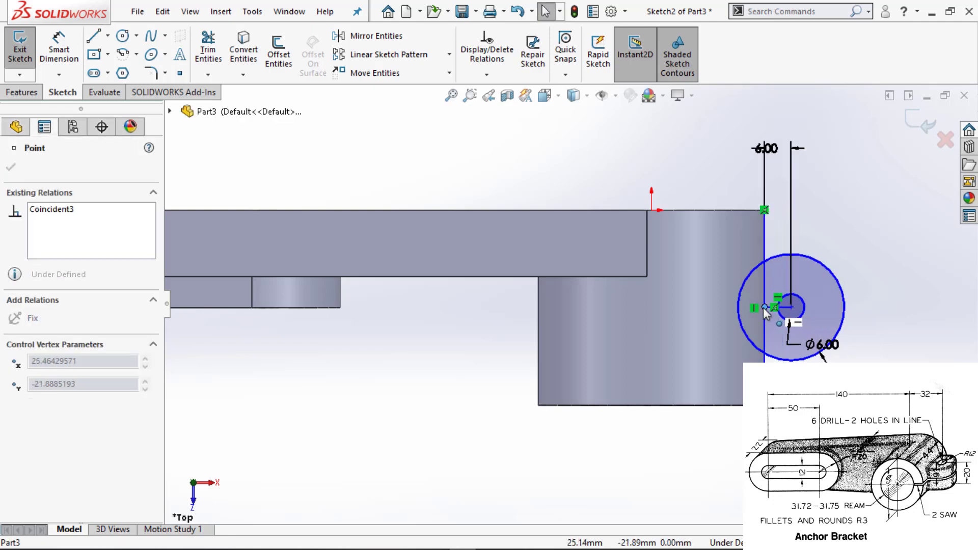
{"action": "left_click_drag", "start_coordinate": [763, 307], "coordinate": [820, 305]}
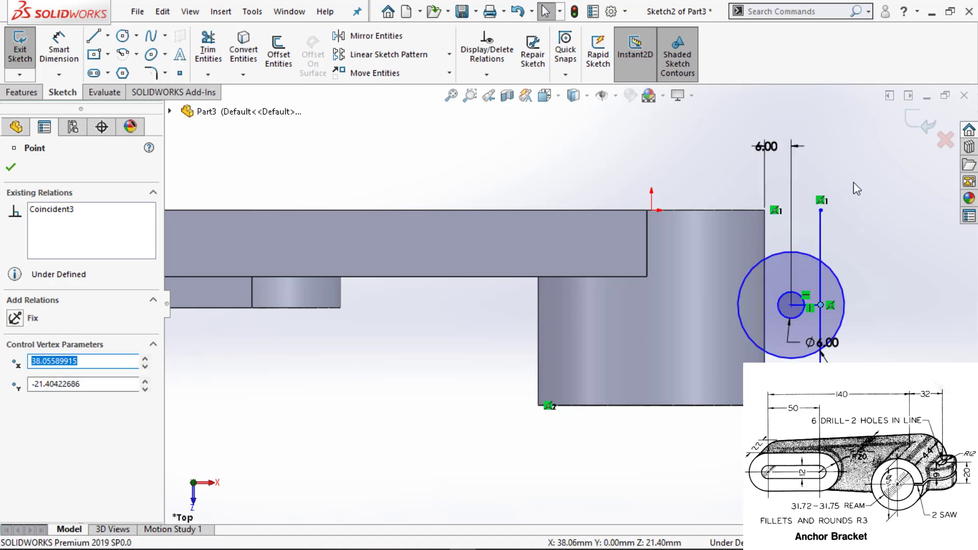
{"action": "left_click", "coordinate": [855, 189]}
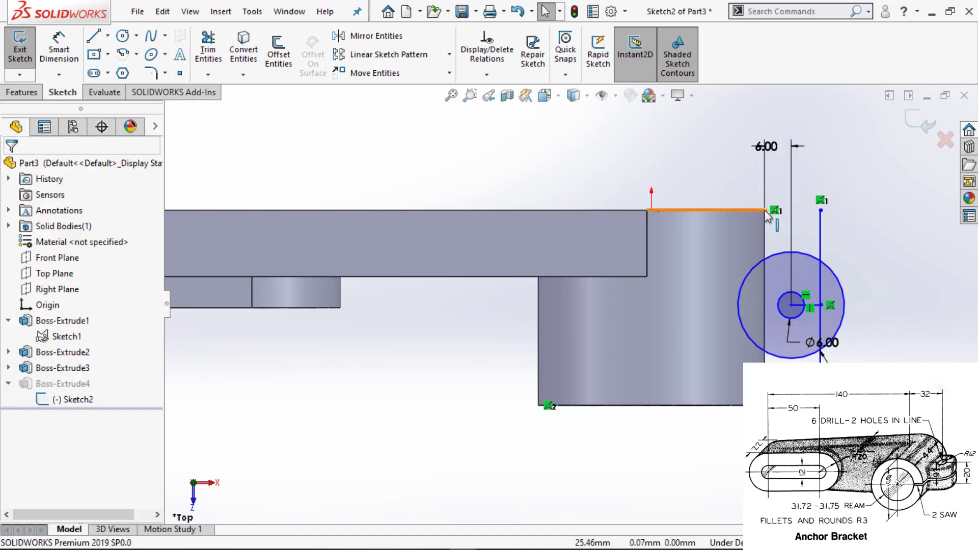
{"action": "left_click", "coordinate": [820, 210]}
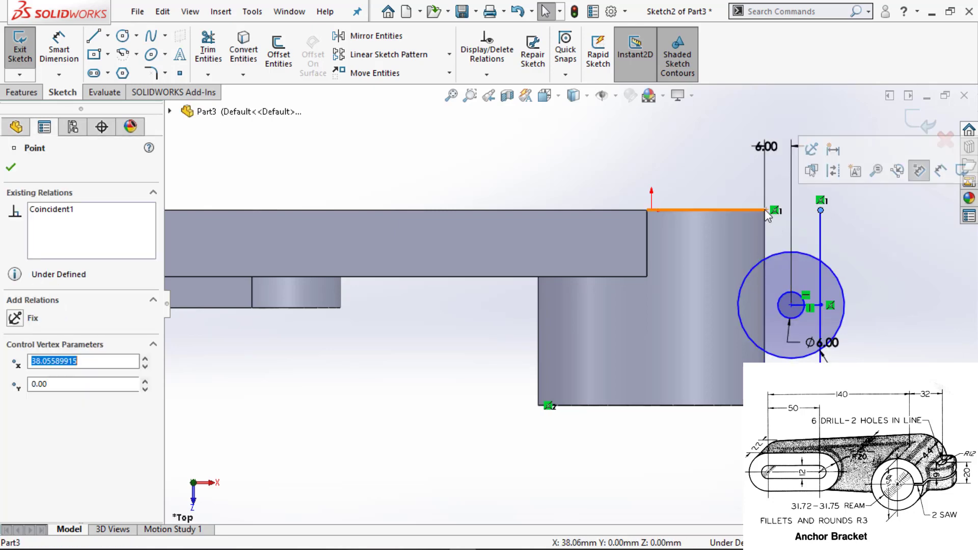
{"action": "left_click", "coordinate": [861, 228]}
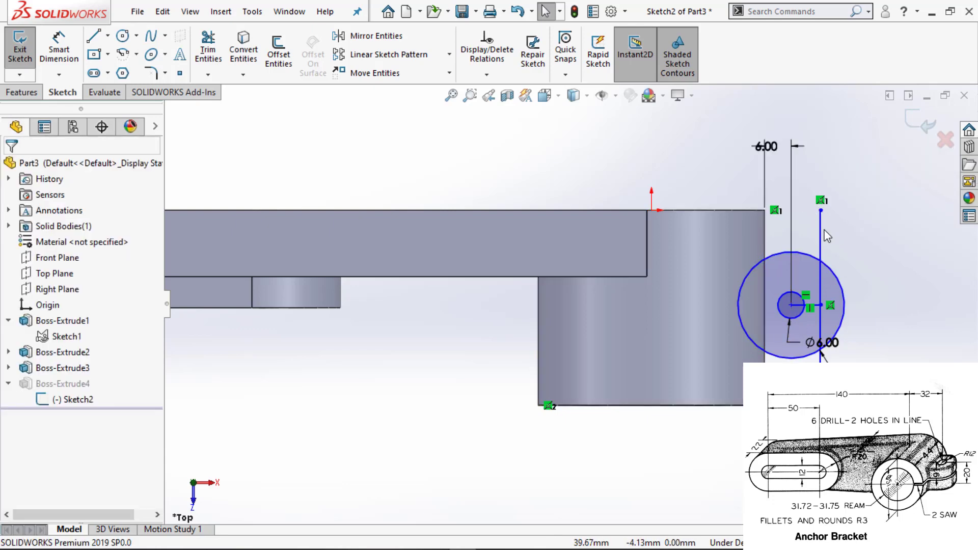
{"action": "mouse_move", "coordinate": [768, 235]}
{"action": "left_mouse_down"}
{"action": "mouse_move", "coordinate": [742, 234]}
{"action": "mouse_move", "coordinate": [779, 235]}
{"action": "mouse_move", "coordinate": [754, 242]}
{"action": "left_mouse_up"}
Dimension the short horizontal line from the circles' centre to a length of 6 mm.
{"action": "left_click", "coordinate": [779, 304]}
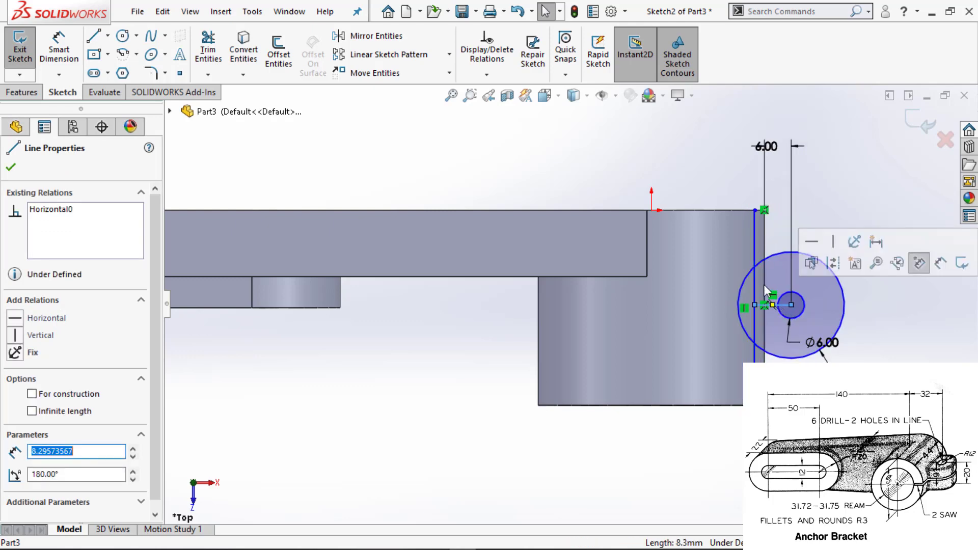
{"action": "left_click", "coordinate": [59, 51]}
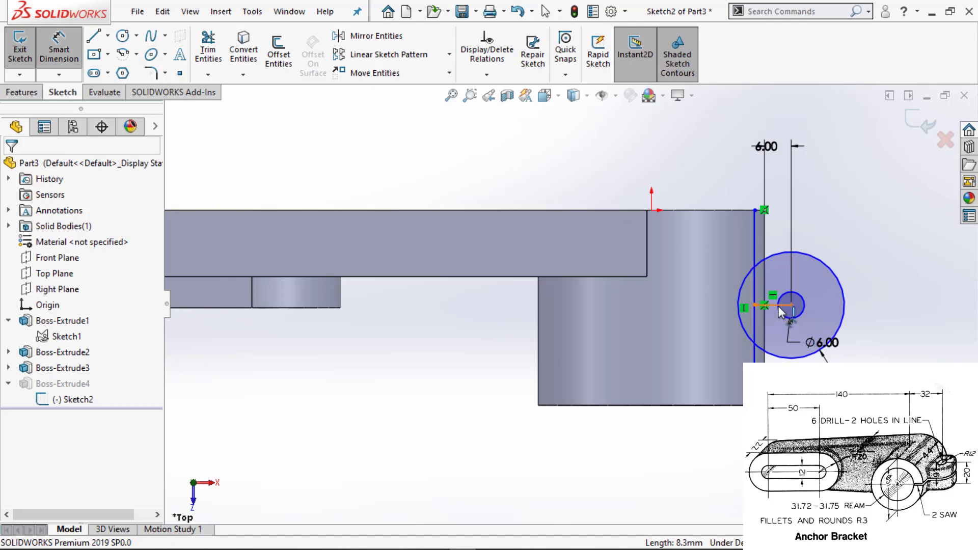
{"action": "left_click", "coordinate": [691, 178]}
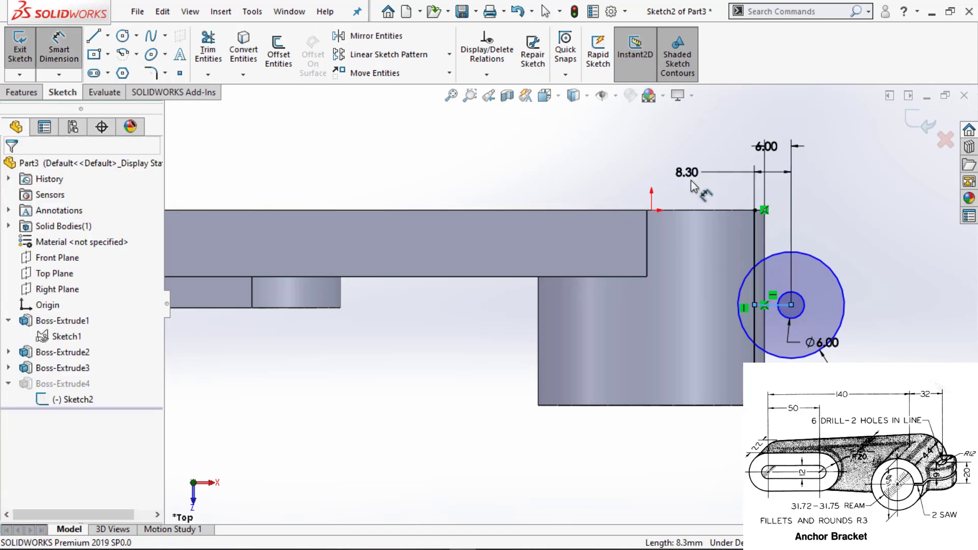
{"action": "type", "text": "6"}
{"action": "key", "text": "Return"}
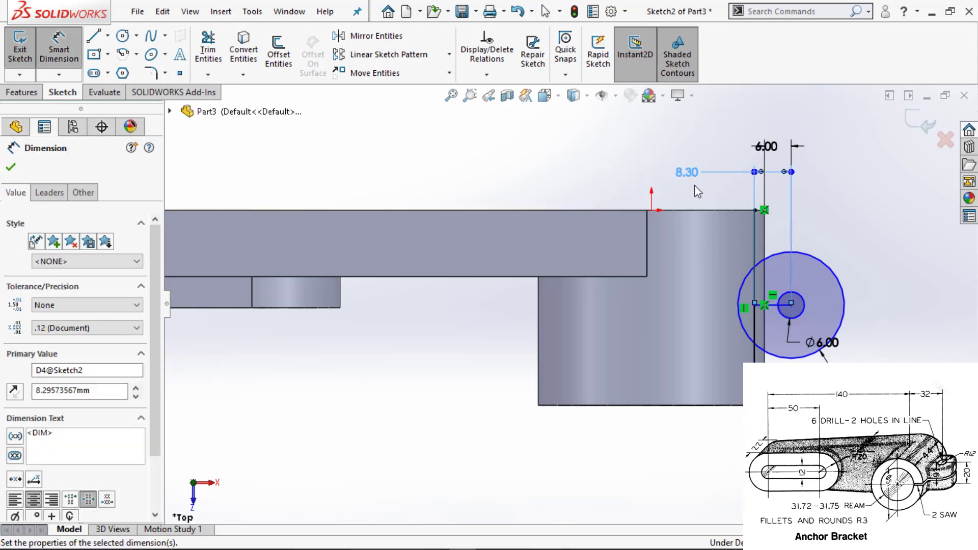
{"action": "key", "text": "Escape"}
{"action": "key", "text": "Escape"}
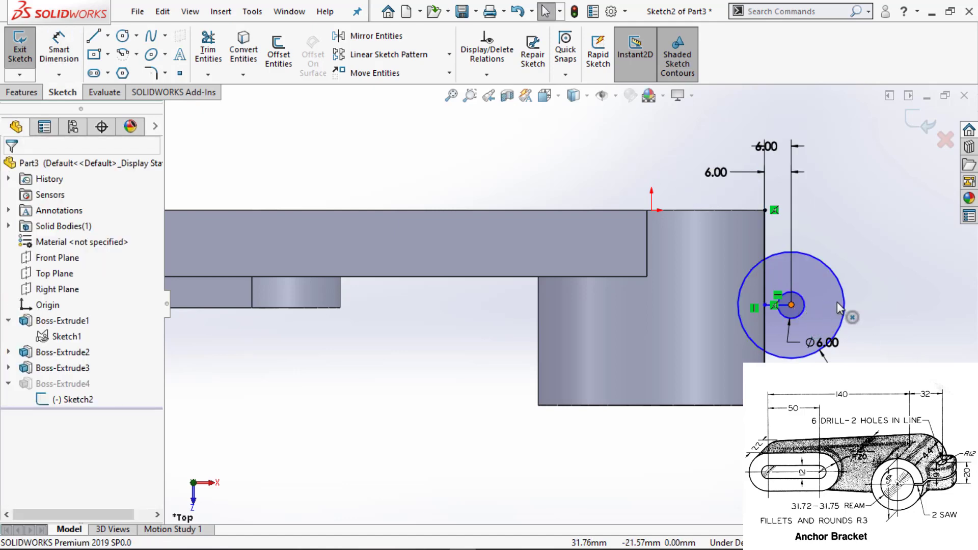
Add a horizontal relation between the vertical line's midpoint and the circles' centre.
{"action": "left_click_drag", "start_coordinate": [838, 308], "coordinate": [866, 329]}
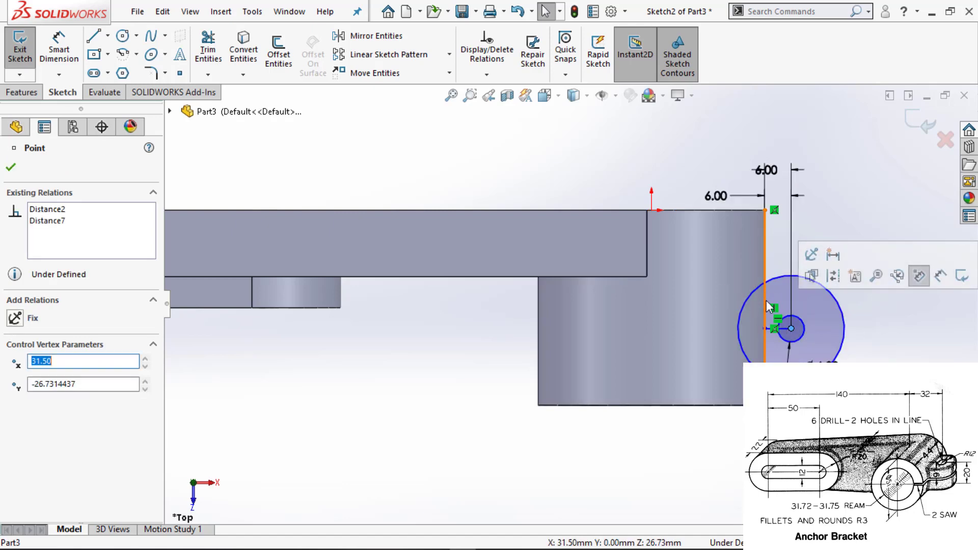
{"action": "left_click", "coordinate": [765, 309]}
{"action": "left_click", "coordinate": [774, 229]}
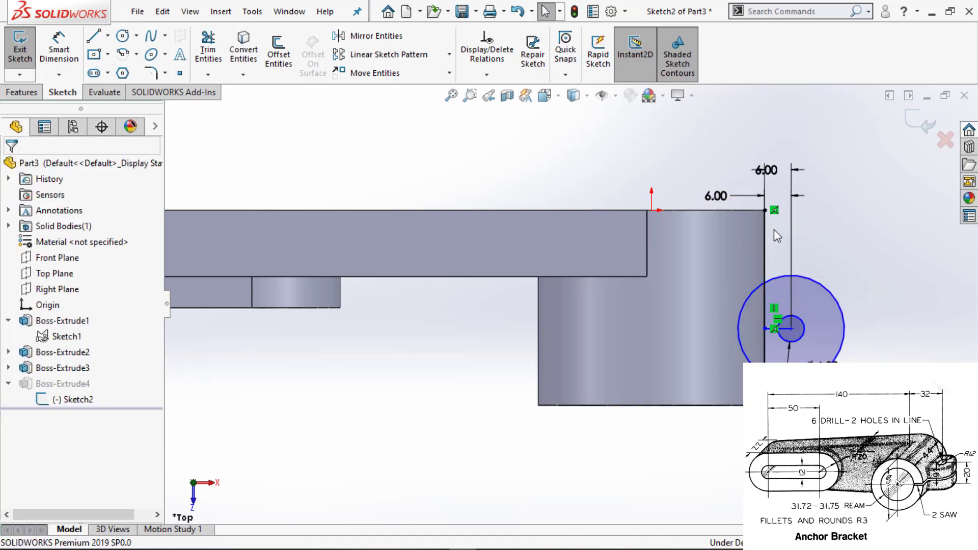
{"action": "left_click", "coordinate": [765, 308]}
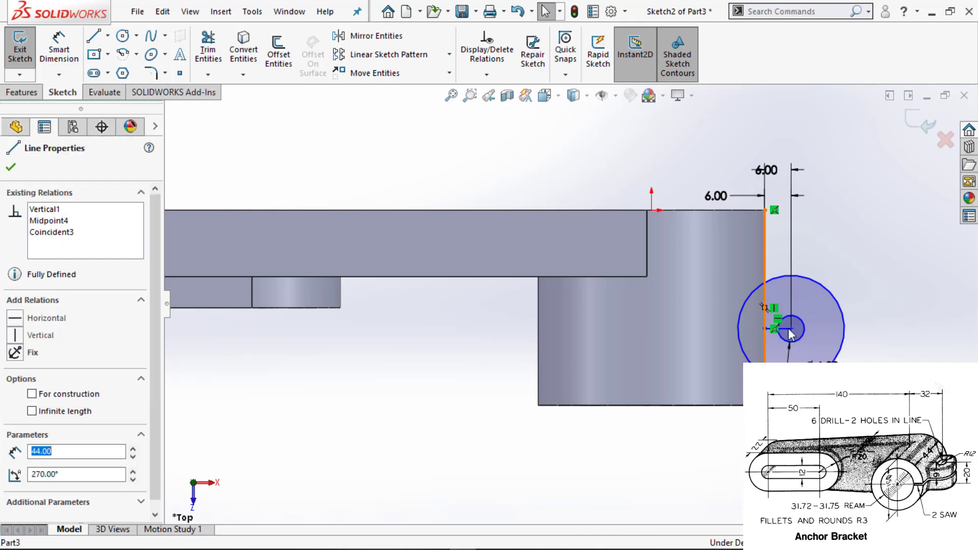
{"action": "left_click", "coordinate": [791, 329], "text": "ctrl"}
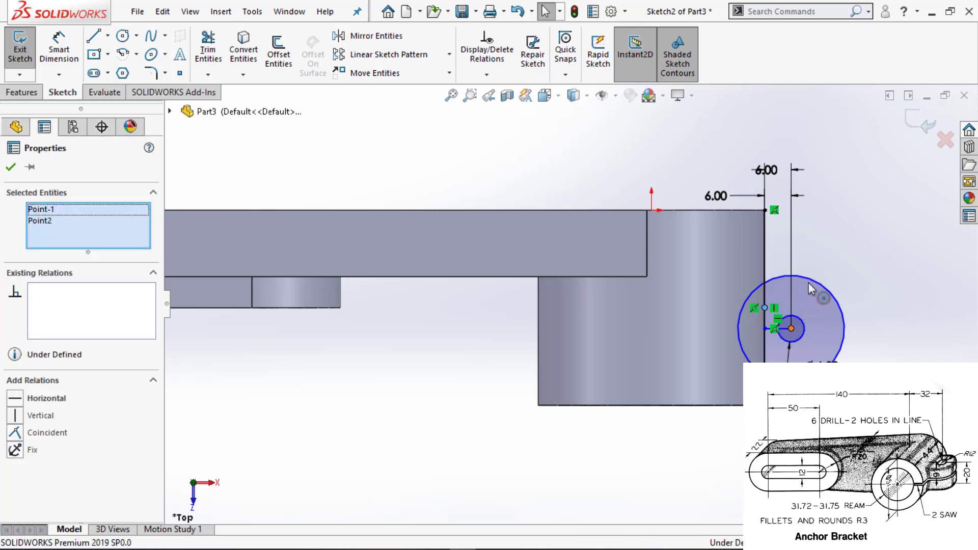
{"action": "left_click", "coordinate": [812, 269]}
{"action": "left_click", "coordinate": [815, 233]}
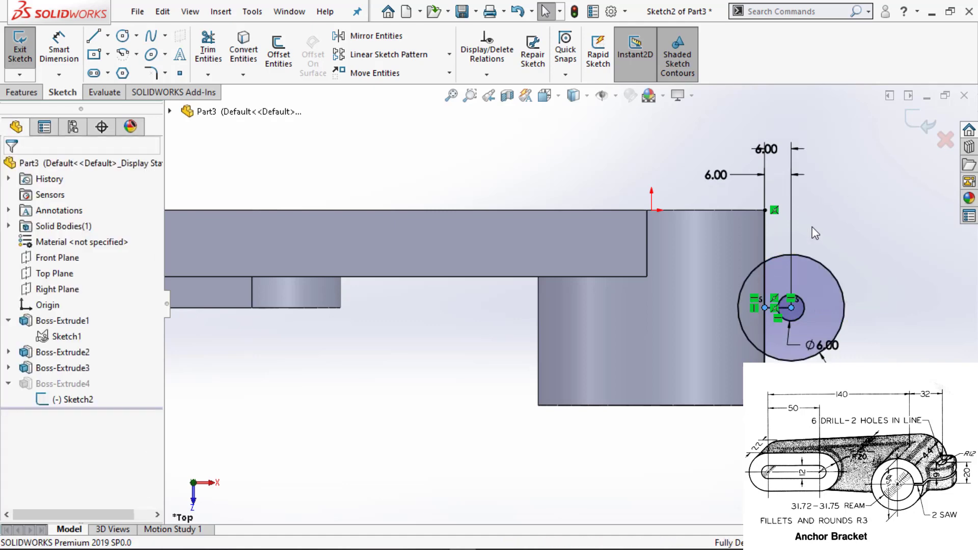
Check the existing relations of the short horizontal line and the vertical line on the cylinder's side edge.
{"action": "left_click", "coordinate": [784, 306]}
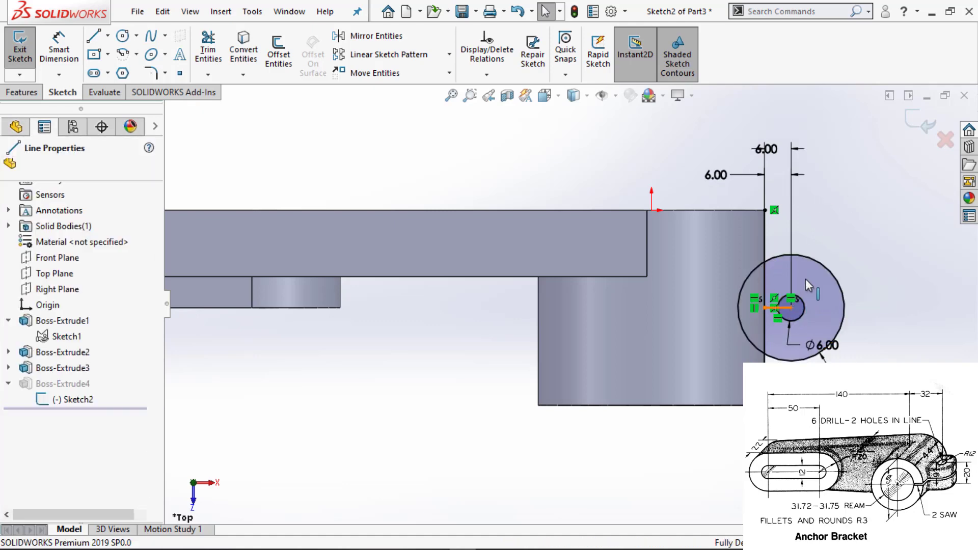
{"action": "left_click", "coordinate": [825, 219]}
{"action": "left_click", "coordinate": [767, 254]}
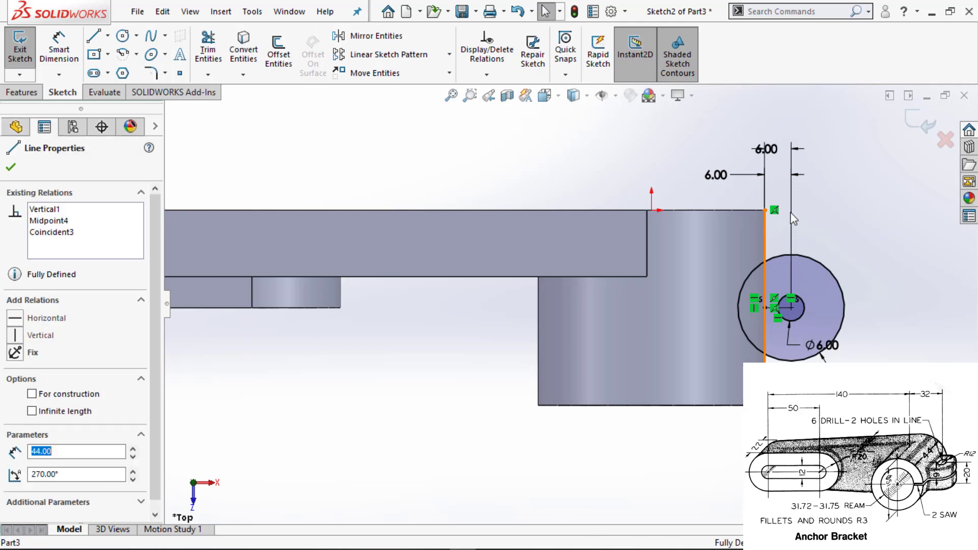
{"action": "left_click", "coordinate": [897, 255]}
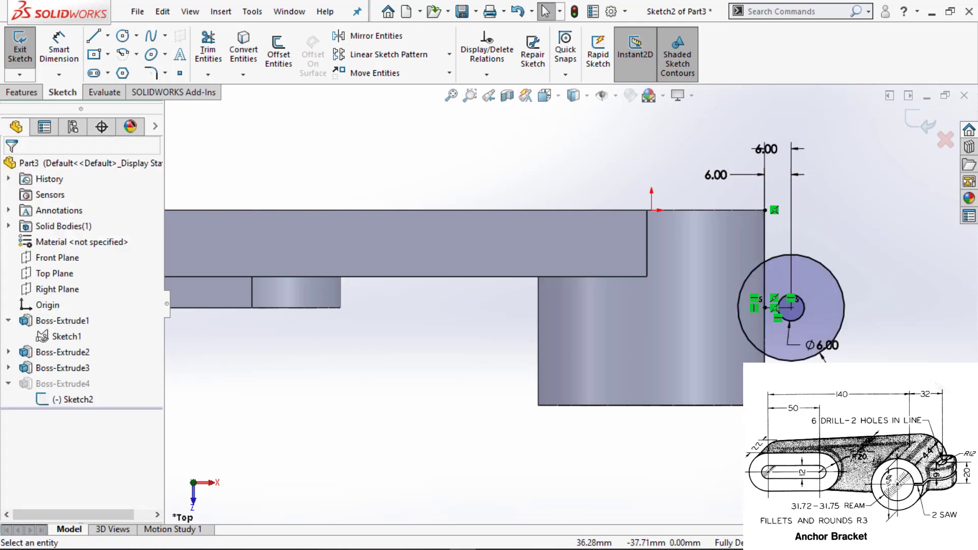
Draw three connected lines from the outer circle's lowest point into the cylinder, 24 mm vertically, and back to the circle's highest point.
{"action": "key", "text": "l"}
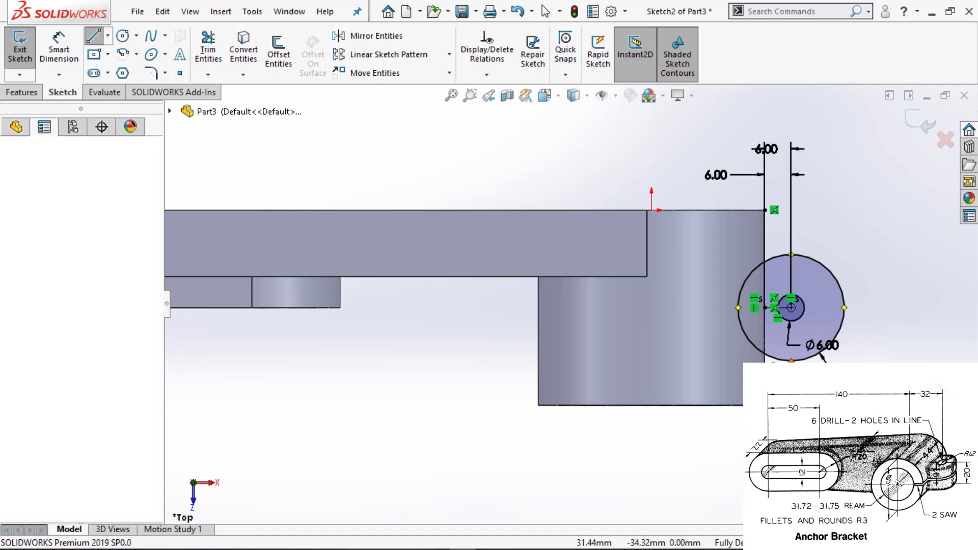
{"action": "left_click", "coordinate": [791, 361]}
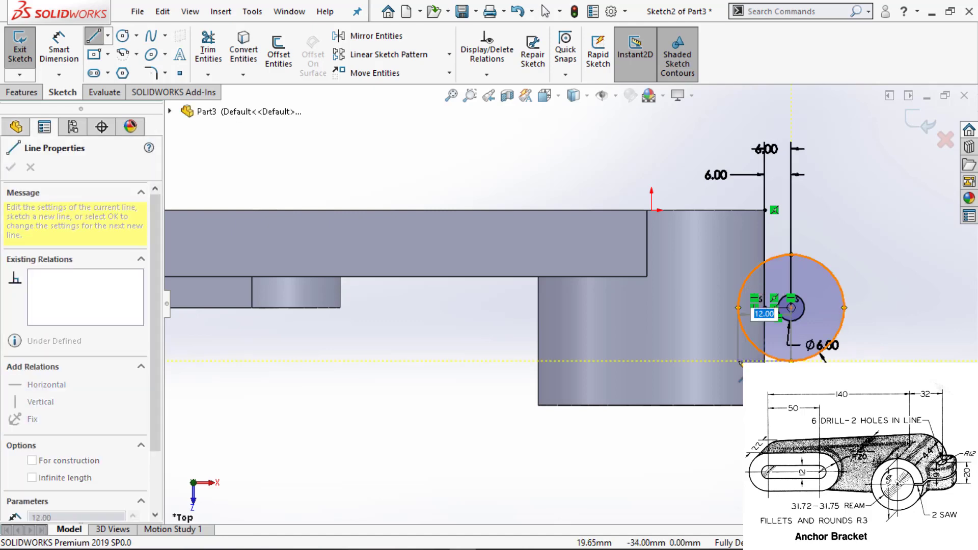
{"action": "left_click", "coordinate": [726, 361]}
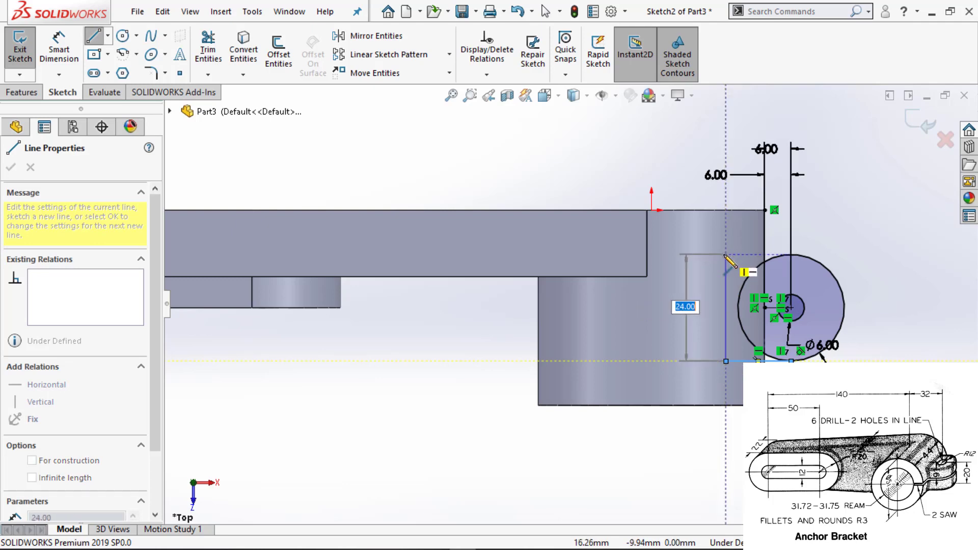
{"action": "left_click", "coordinate": [727, 255]}
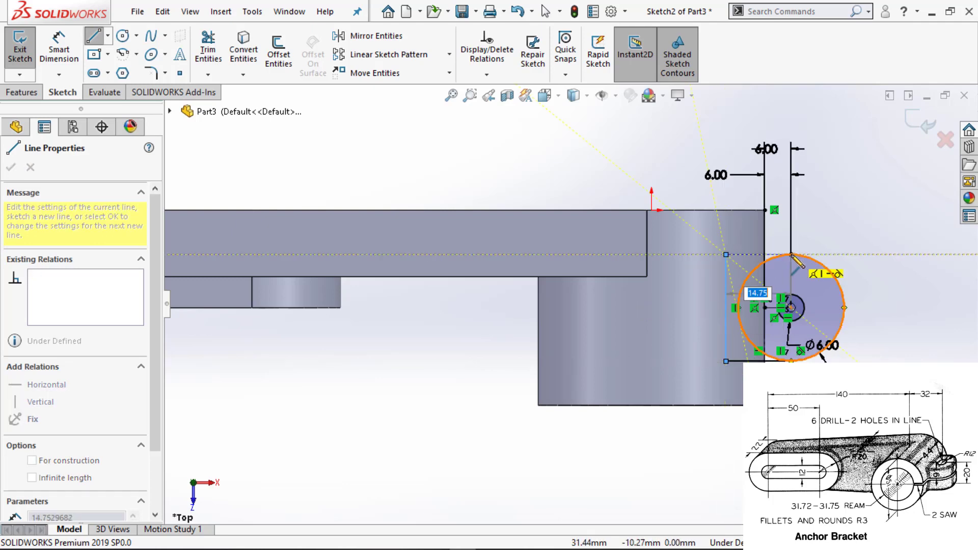
{"action": "left_click", "coordinate": [791, 254]}
{"action": "key", "text": "Escape"}
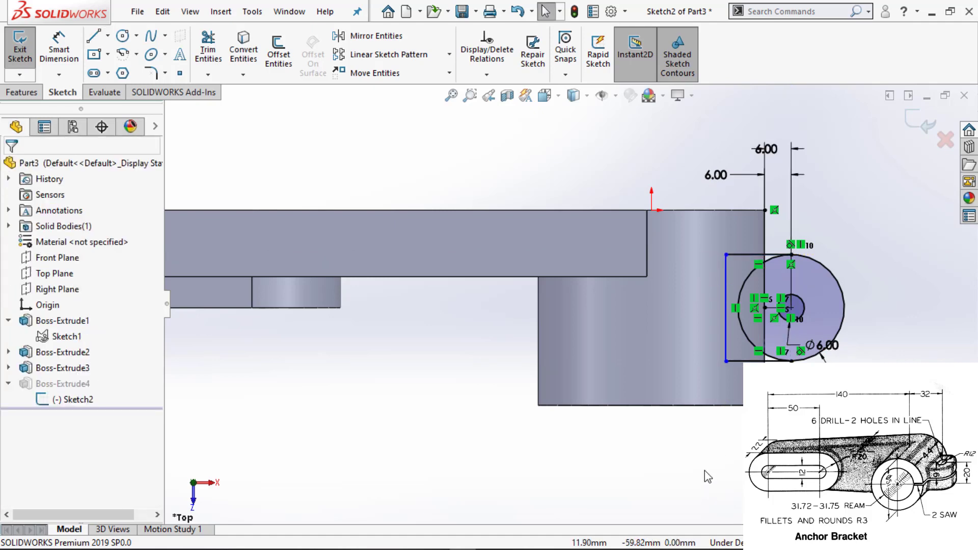
Move the 24 mm vertical line inside the cylinder slightly toward the circles.
{"action": "mouse_move", "coordinate": [705, 491]}
{"action": "middle_mouse_down"}
{"action": "mouse_move", "coordinate": [708, 355]}
{"action": "mouse_move", "coordinate": [716, 499]}
{"action": "middle_mouse_up"}
{"action": "key", "text": "ctrl+5"}
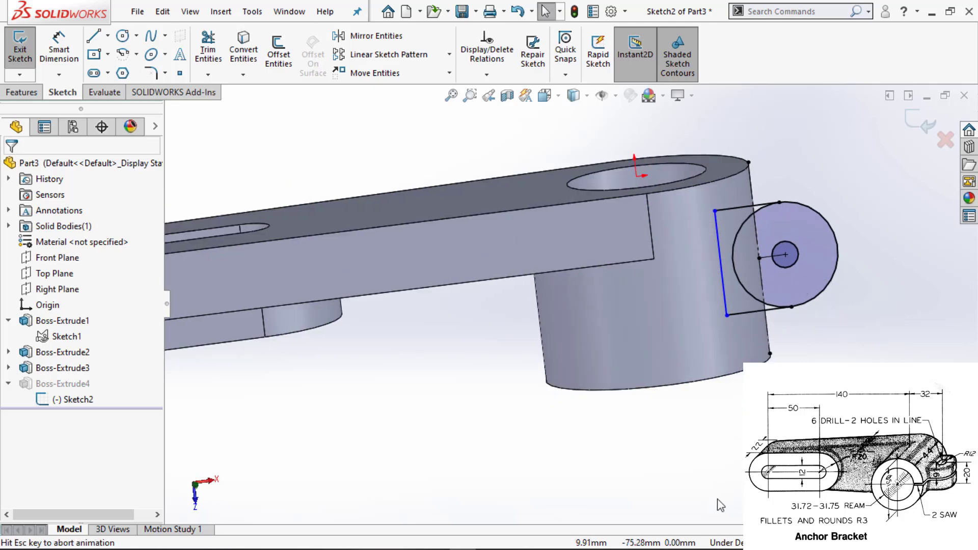
{"action": "scroll", "coordinate": [719, 325], "scroll_direction": "down", "scroll_amount": 5}
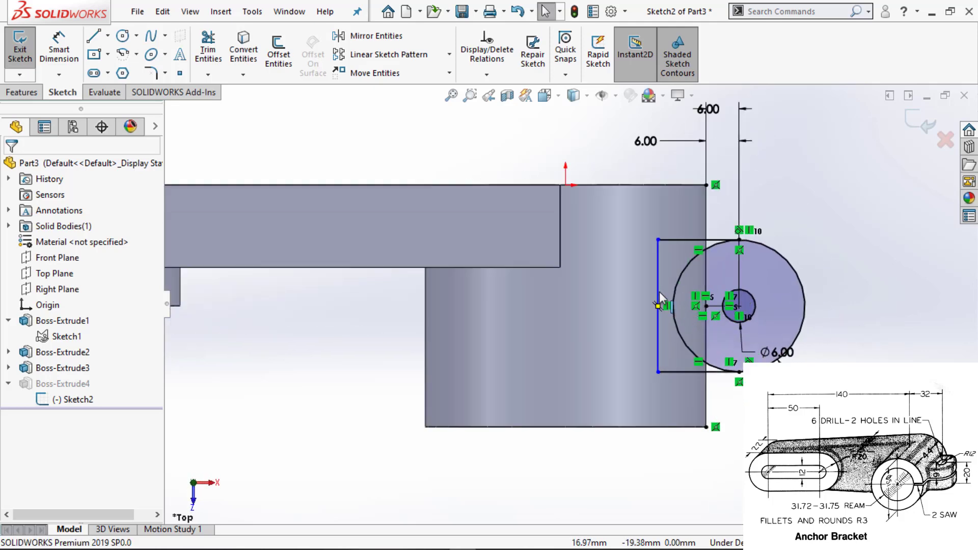
{"action": "mouse_move", "coordinate": [659, 298]}
{"action": "left_mouse_down"}
{"action": "mouse_move", "coordinate": [675, 296]}
{"action": "mouse_move", "coordinate": [667, 301]}
{"action": "left_mouse_up"}
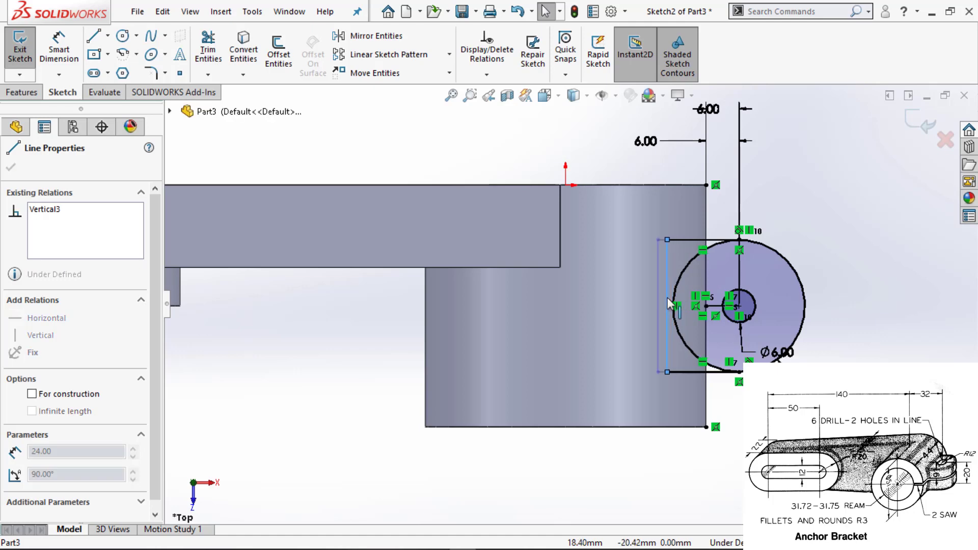
{"action": "left_click", "coordinate": [886, 328]}
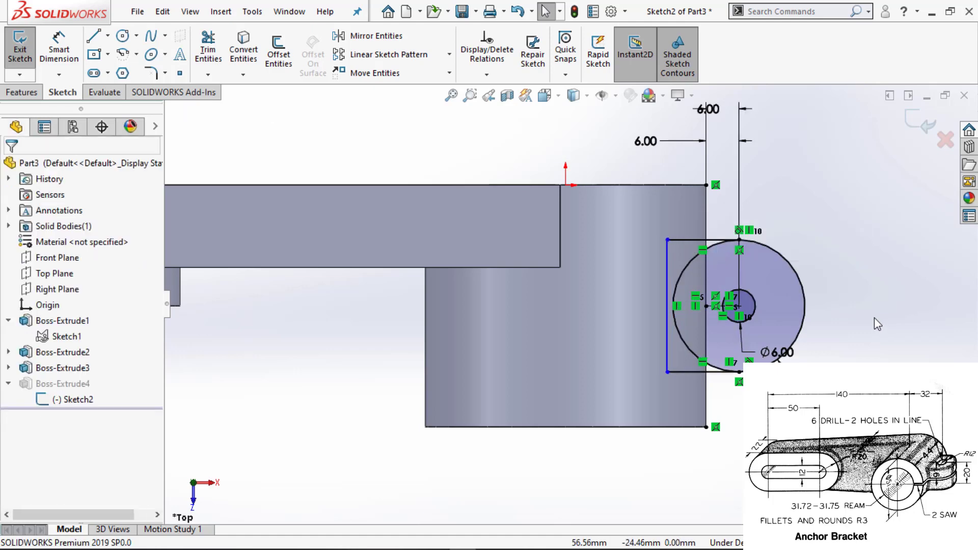
Exit the lug sketch and rebuild the model anyway, closing the error report.
{"action": "key", "text": "ctrl+b"}
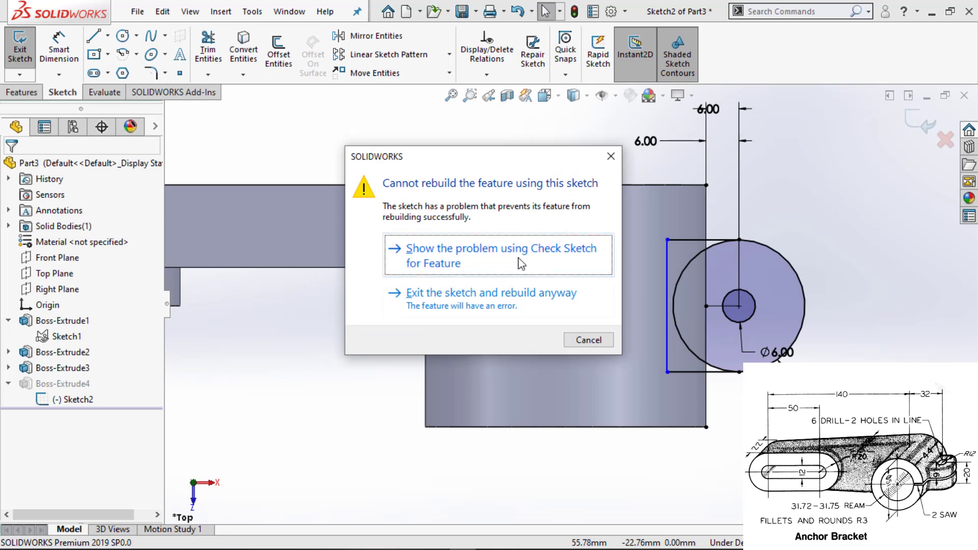
{"action": "left_click", "coordinate": [524, 299]}
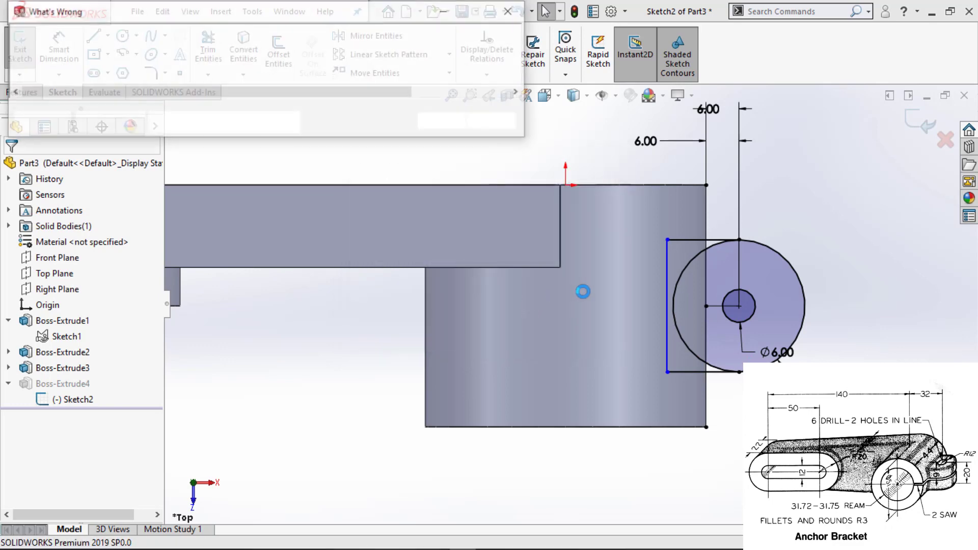
{"action": "left_click", "coordinate": [442, 122]}
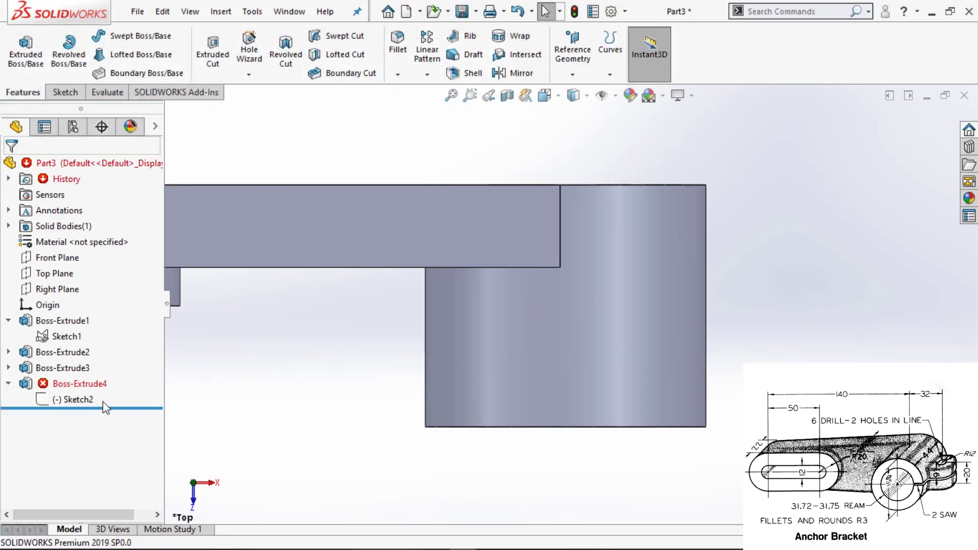
Edit the lug's extrusion to use the ring around the small hole and the adjoining region reaching into the cylinder as its contours.
{"action": "left_click", "coordinate": [53, 392]}
{"action": "left_click", "coordinate": [63, 356]}
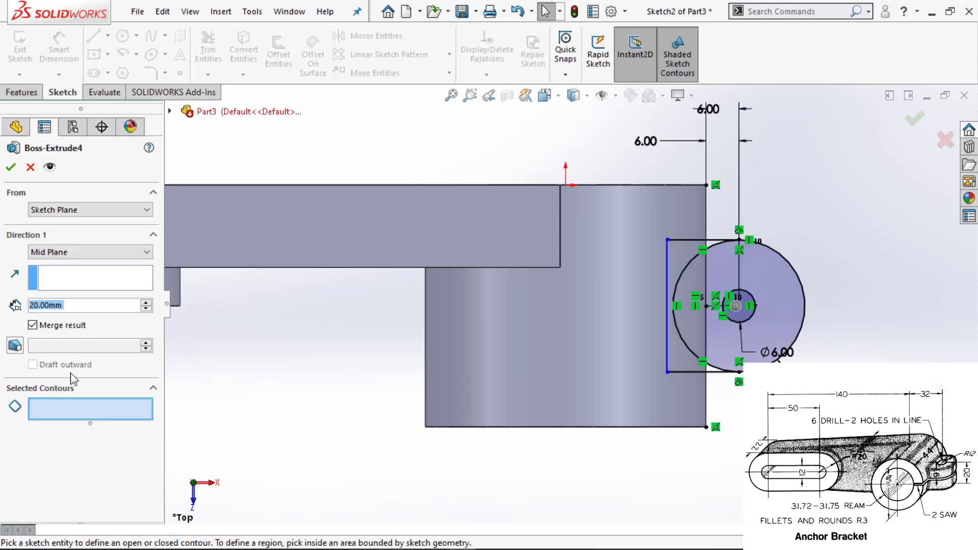
{"action": "left_click", "coordinate": [693, 276]}
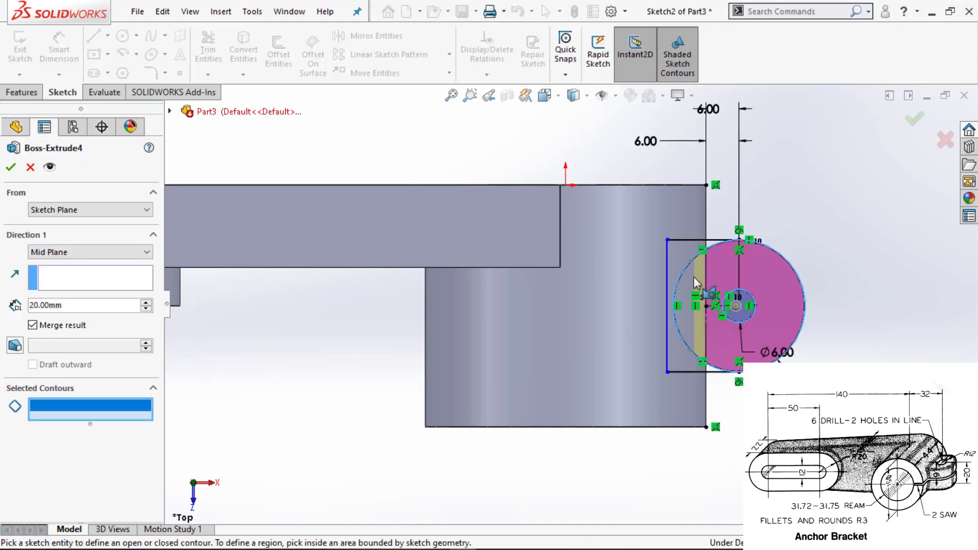
{"action": "left_click", "coordinate": [679, 249]}
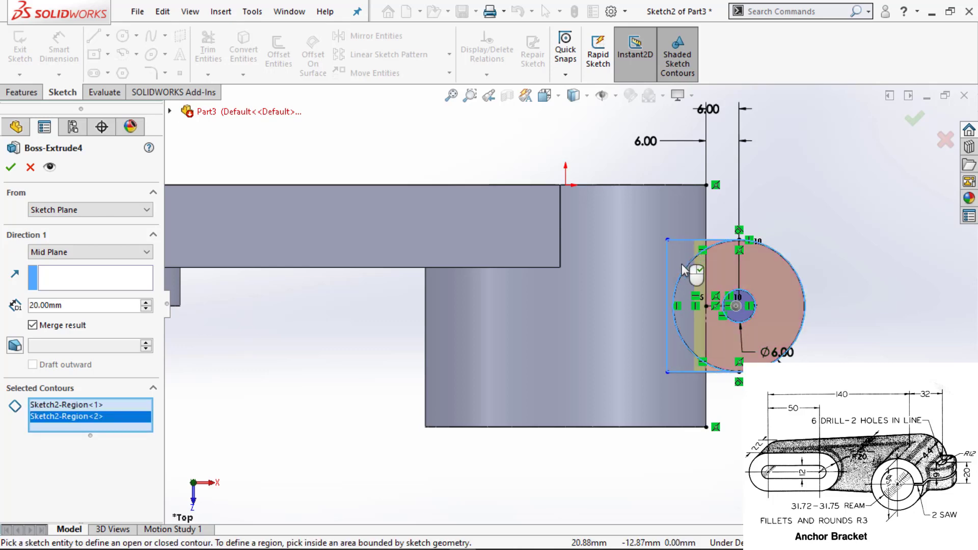
{"action": "mouse_move", "coordinate": [679, 249]}
{"action": "middle_mouse_down"}
{"action": "mouse_move", "coordinate": [677, 191]}
{"action": "mouse_move", "coordinate": [525, 221]}
{"action": "mouse_move", "coordinate": [195, 208]}
{"action": "middle_mouse_up"}
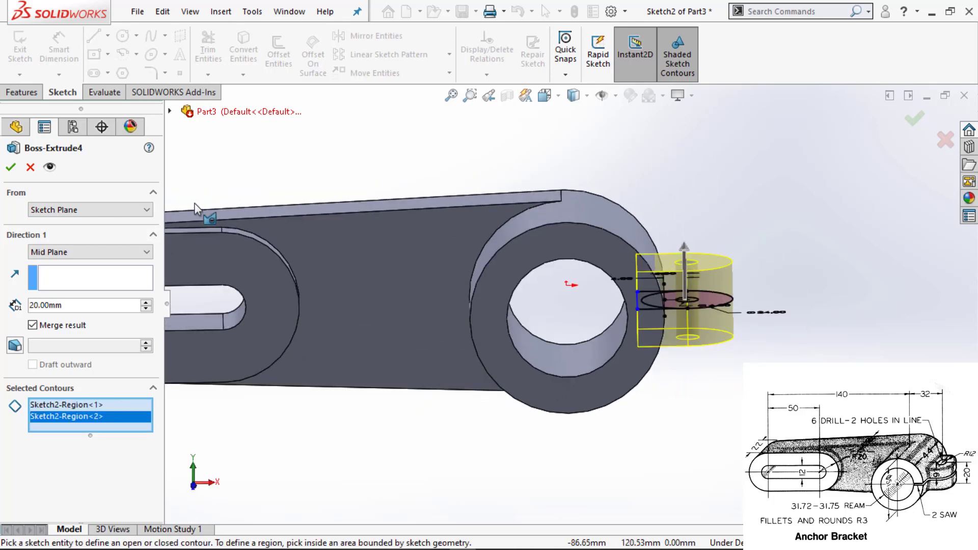
{"action": "left_click", "coordinate": [11, 168]}
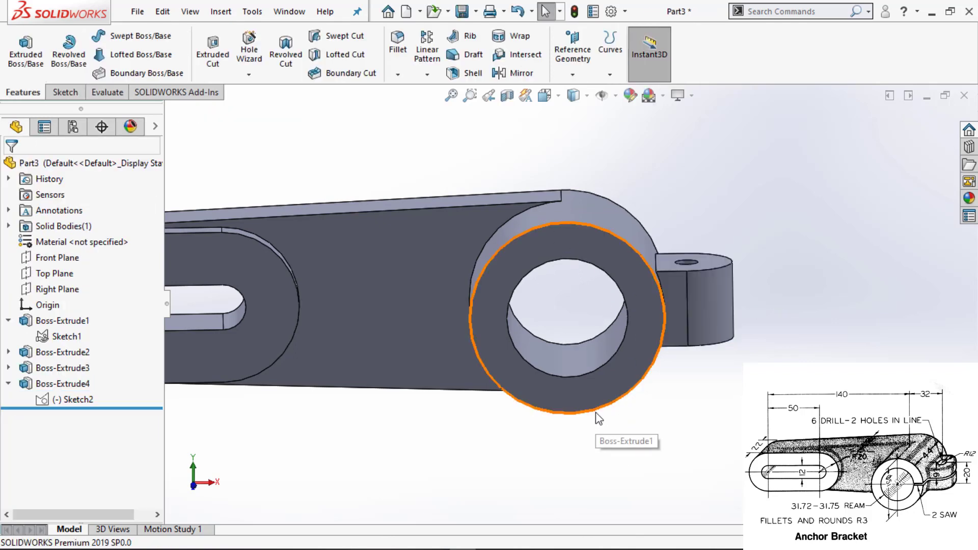
Start a new sketch on the ring-shaped end face of the large cylinder.
{"action": "key", "text": "ctrl+7"}
{"action": "middle_click_drag", "start_coordinate": [363, 376], "coordinate": [835, 334]}
{"action": "scroll", "coordinate": [835, 335], "scroll_direction": "down", "scroll_amount": 5}
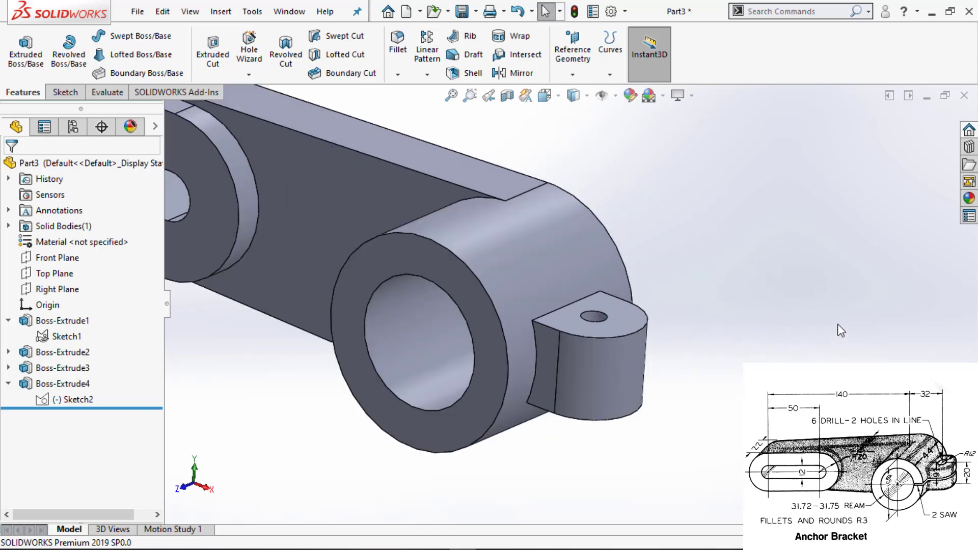
{"action": "mouse_move", "coordinate": [455, 384]}
{"action": "middle_mouse_down"}
{"action": "mouse_move", "coordinate": [448, 400]}
{"action": "mouse_move", "coordinate": [452, 377]}
{"action": "mouse_move", "coordinate": [463, 393]}
{"action": "middle_mouse_up"}
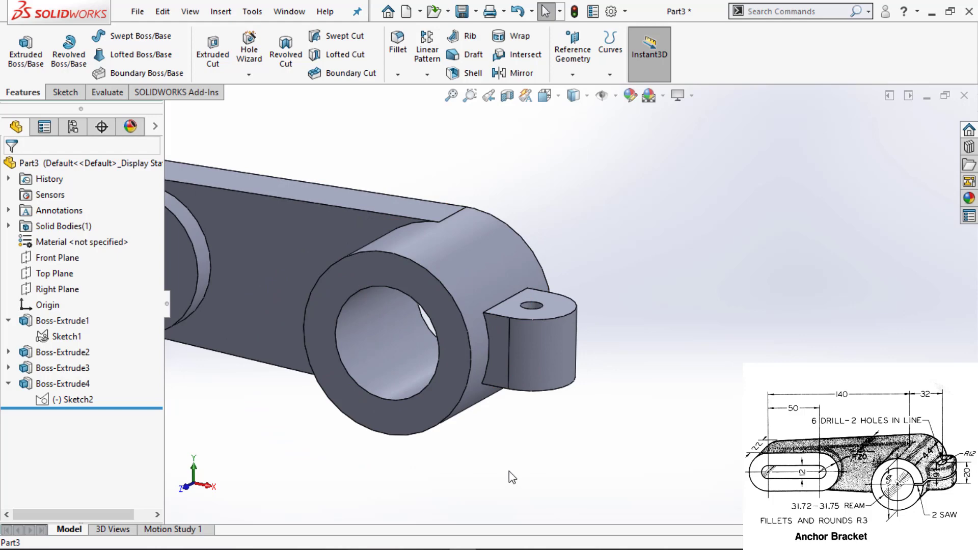
{"action": "left_click", "coordinate": [458, 375]}
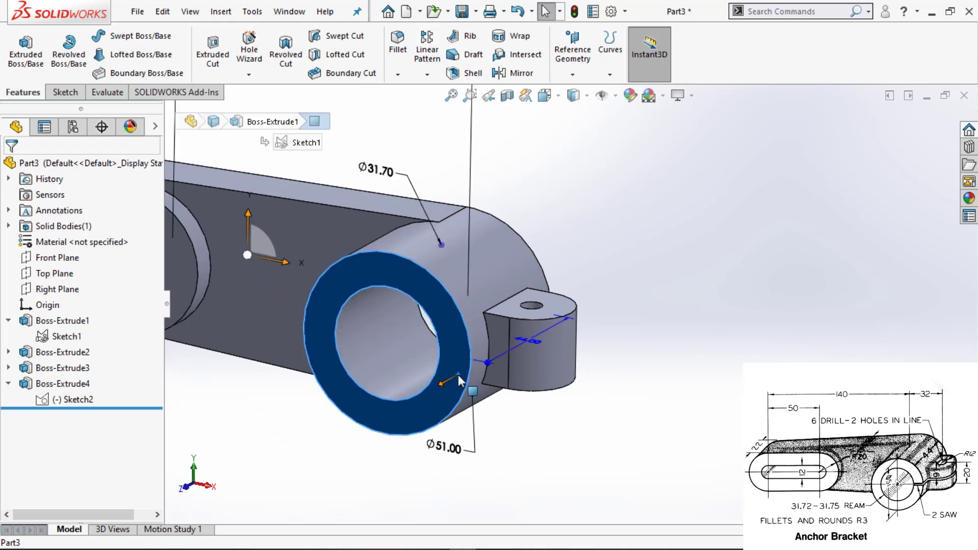
{"action": "left_click", "coordinate": [520, 335]}
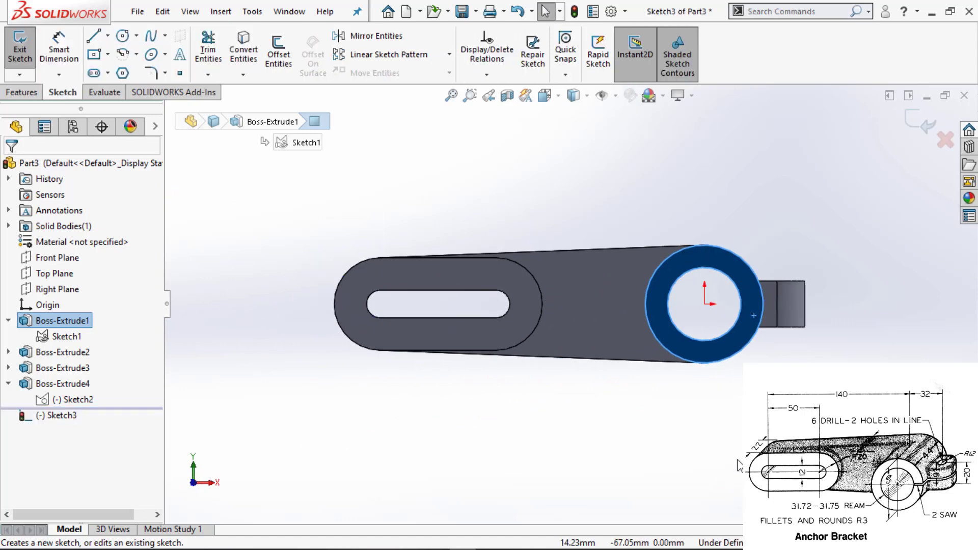
Draw a centre rectangle about 86 mm by 3.7 mm, centred beyond the lug level with the origin and reaching into the bore.
{"action": "scroll", "coordinate": [787, 339], "scroll_direction": "down", "scroll_amount": 2}
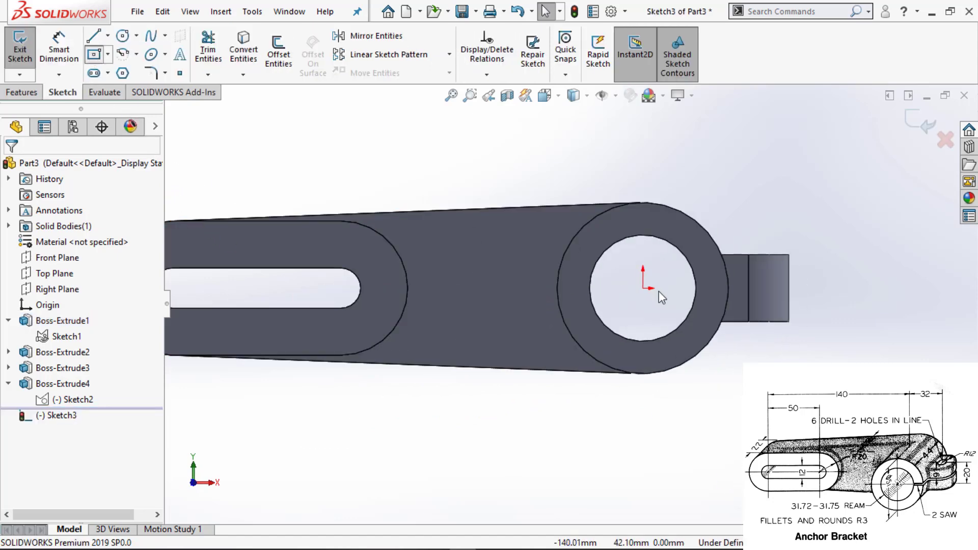
{"action": "left_click", "coordinate": [823, 288]}
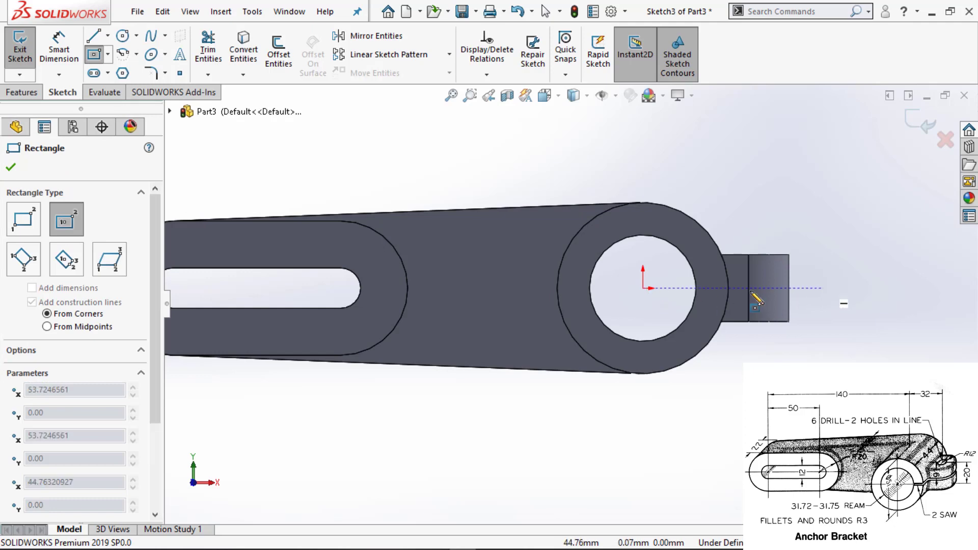
{"action": "left_click", "coordinate": [678, 295]}
{"action": "key", "text": "Escape"}
Dimension the distance between the rectangle's two long sides as 2 mm.
{"action": "right_click_drag", "start_coordinate": [695, 301], "coordinate": [703, 283]}
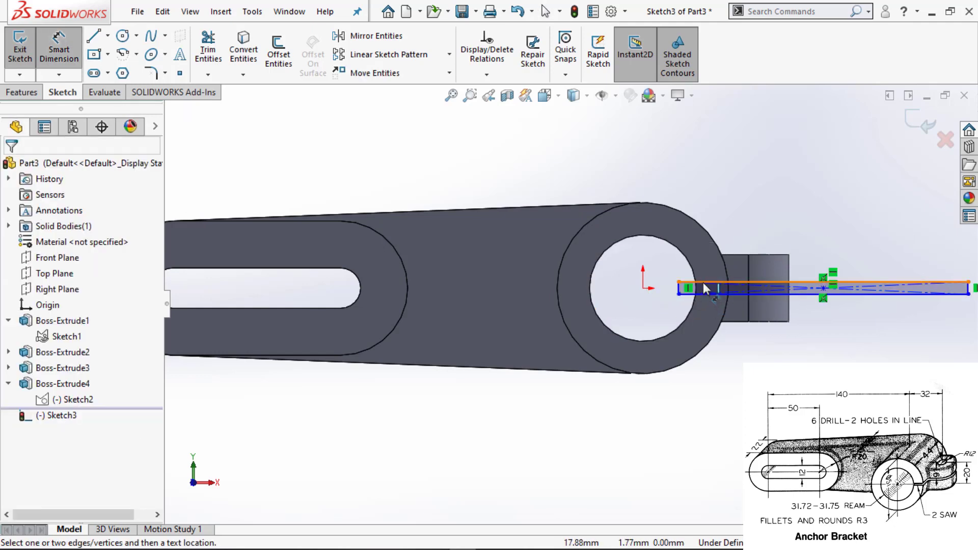
{"action": "left_click", "coordinate": [705, 294]}
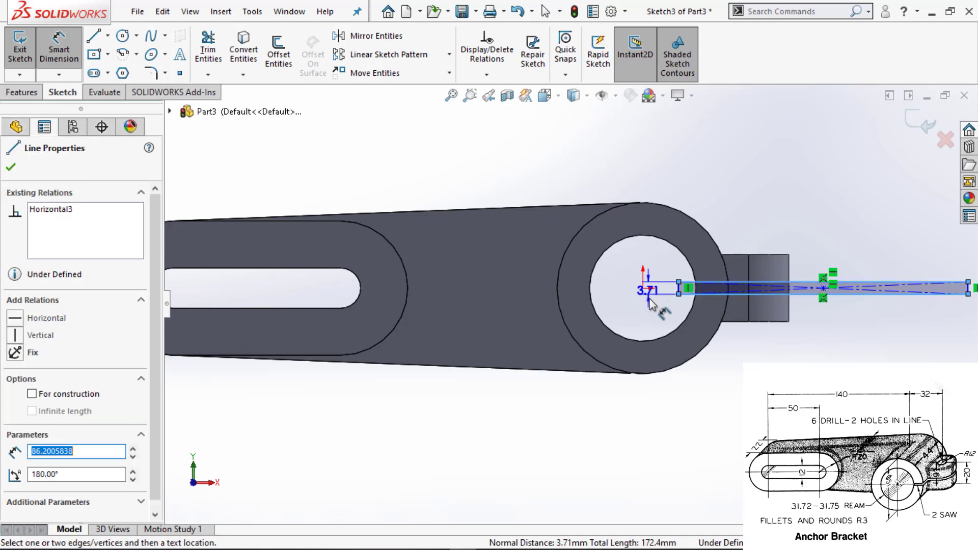
{"action": "left_click", "coordinate": [654, 322]}
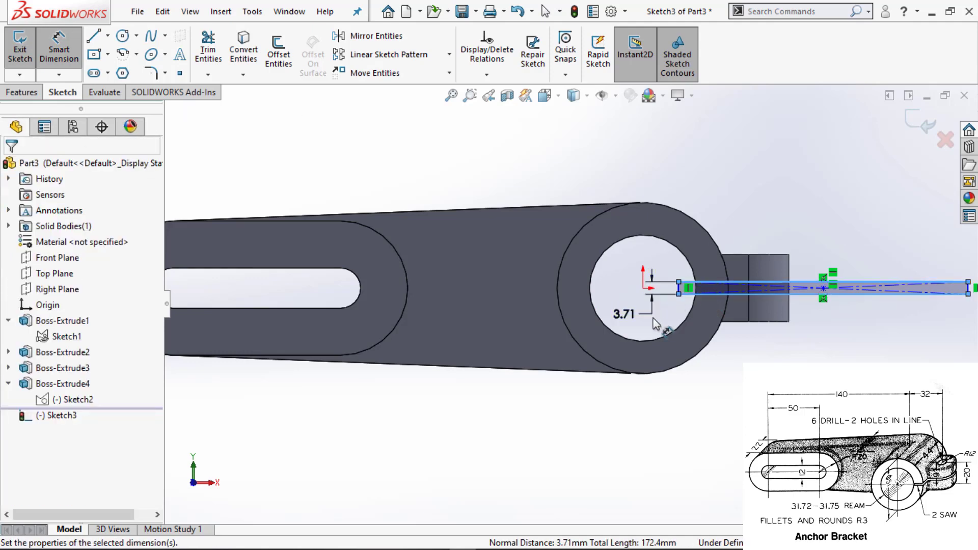
{"action": "type", "text": "2"}
{"action": "key", "text": "Return"}
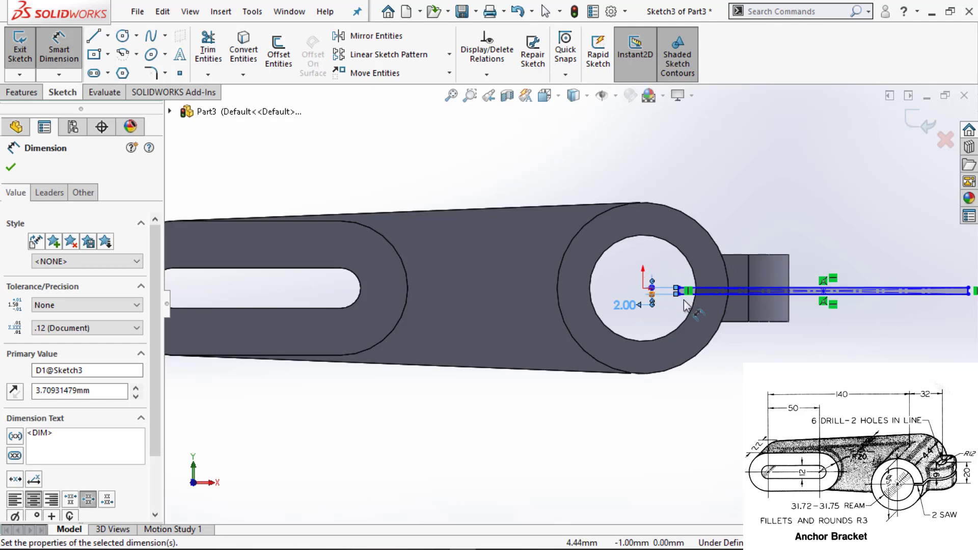
{"action": "key", "text": "Escape"}
Add a horizontal relation between the origin and the midpoint of the rectangle's short side inside the bore.
{"action": "scroll", "coordinate": [657, 287], "scroll_direction": "down", "scroll_amount": 5}
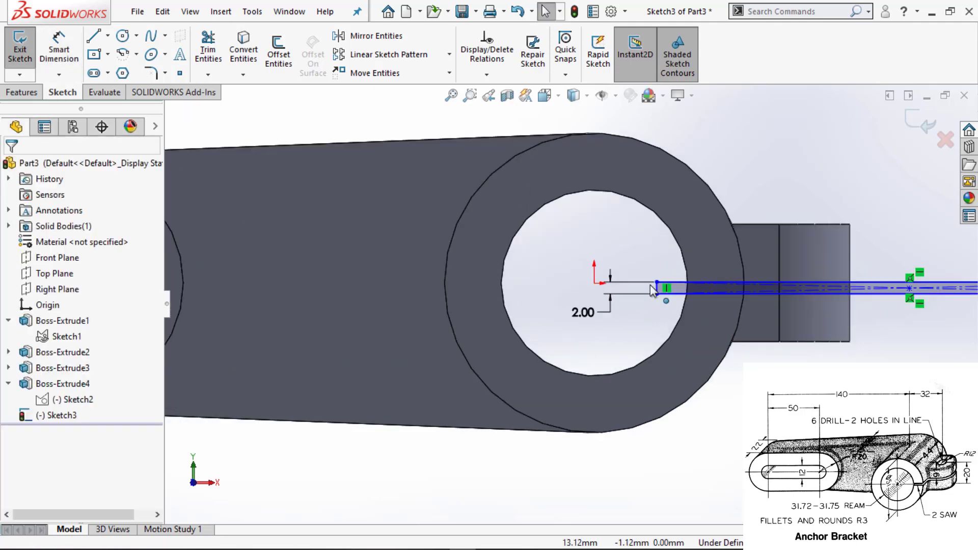
{"action": "left_click", "coordinate": [571, 280]}
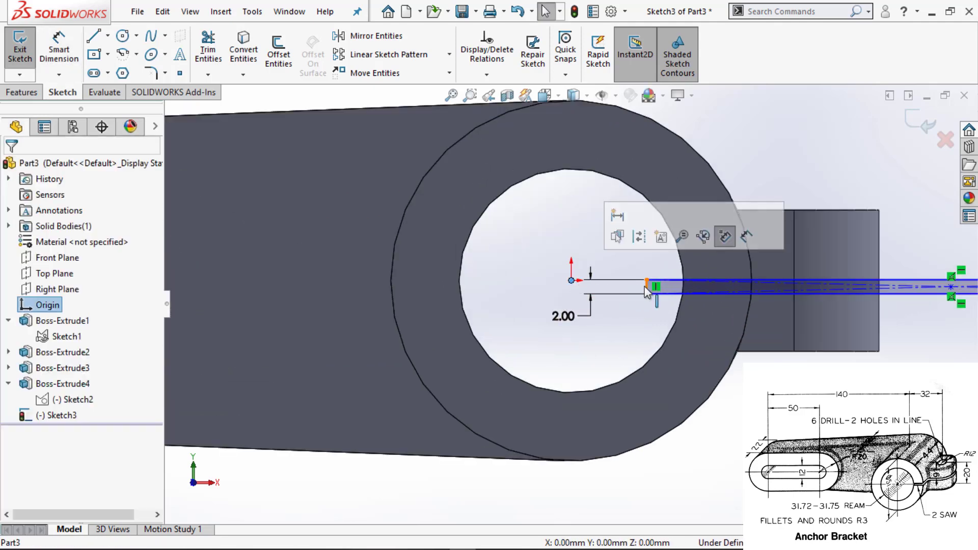
{"action": "scroll", "coordinate": [648, 288], "scroll_direction": "down", "scroll_amount": 3}
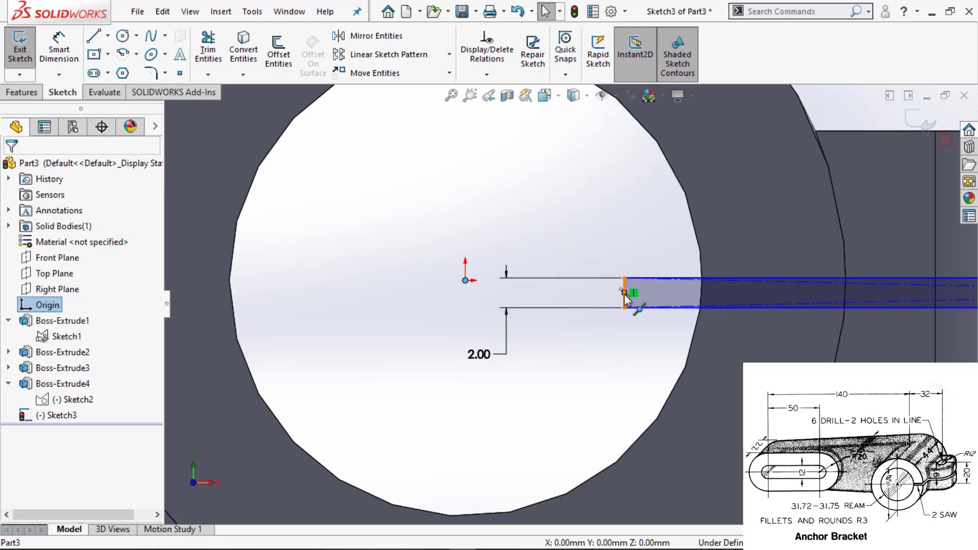
{"action": "left_click", "coordinate": [624, 294], "text": "ctrl"}
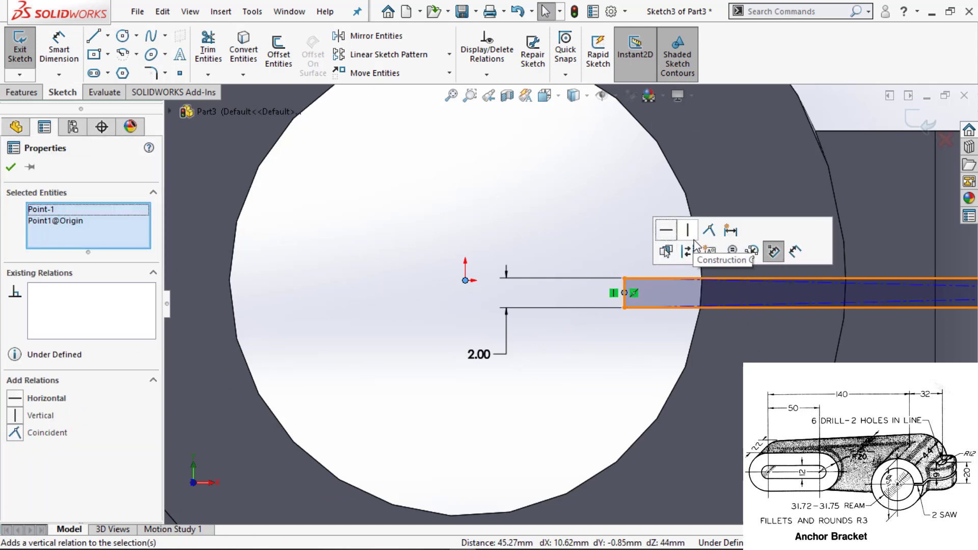
{"action": "left_click", "coordinate": [667, 233]}
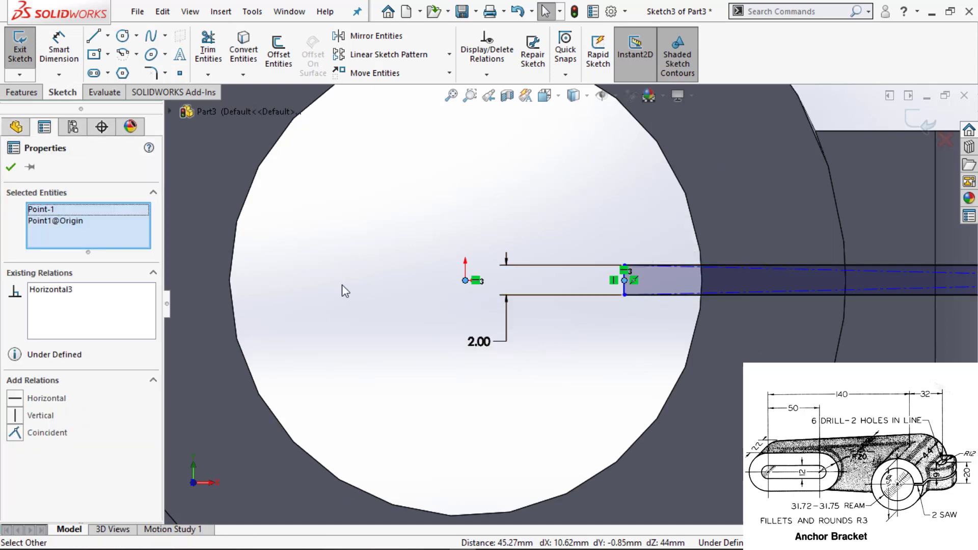
Finish the slot sketch and extrude-cut its rectangle Through All - Both to saw through the cylinder wall and side lug.
{"action": "left_click", "coordinate": [9, 169]}
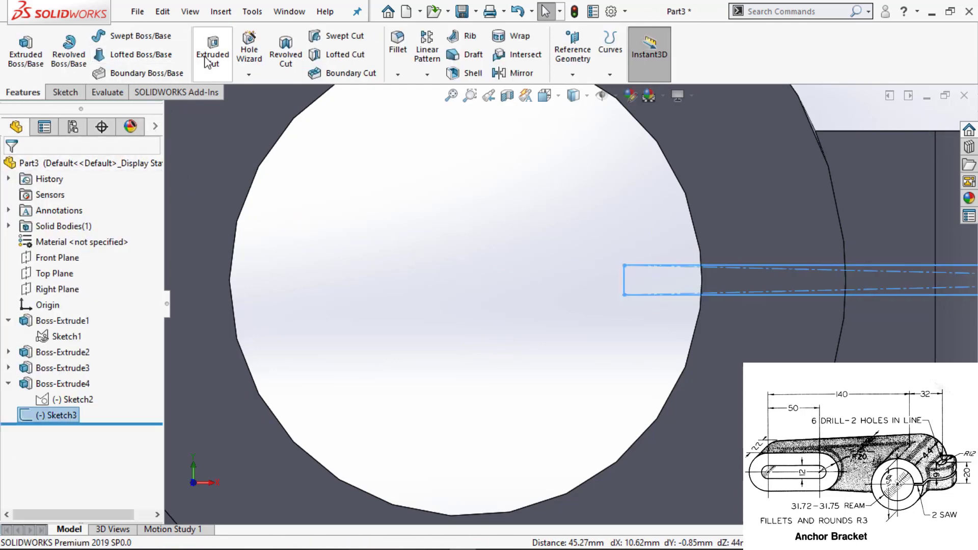
{"action": "left_click", "coordinate": [206, 60]}
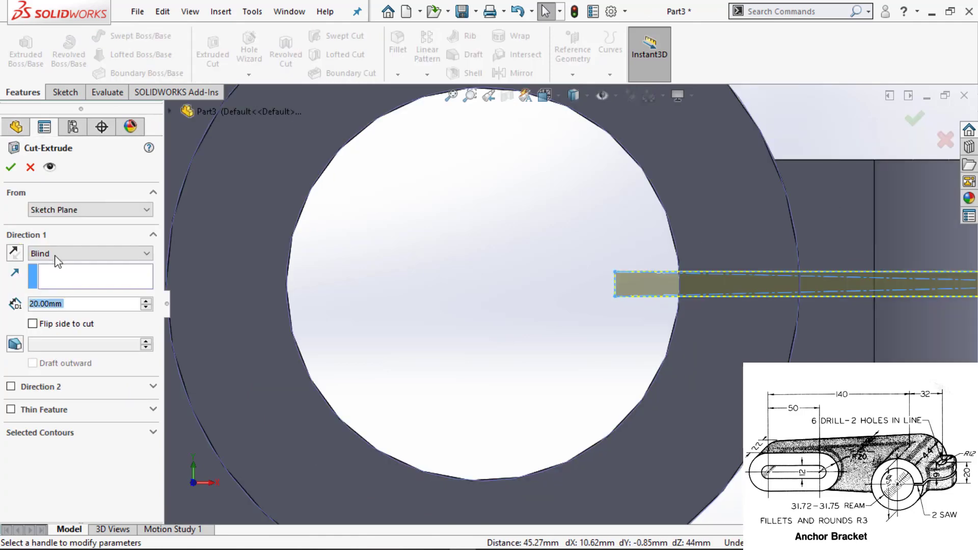
{"action": "left_click", "coordinate": [51, 253]}
{"action": "left_click", "coordinate": [50, 283]}
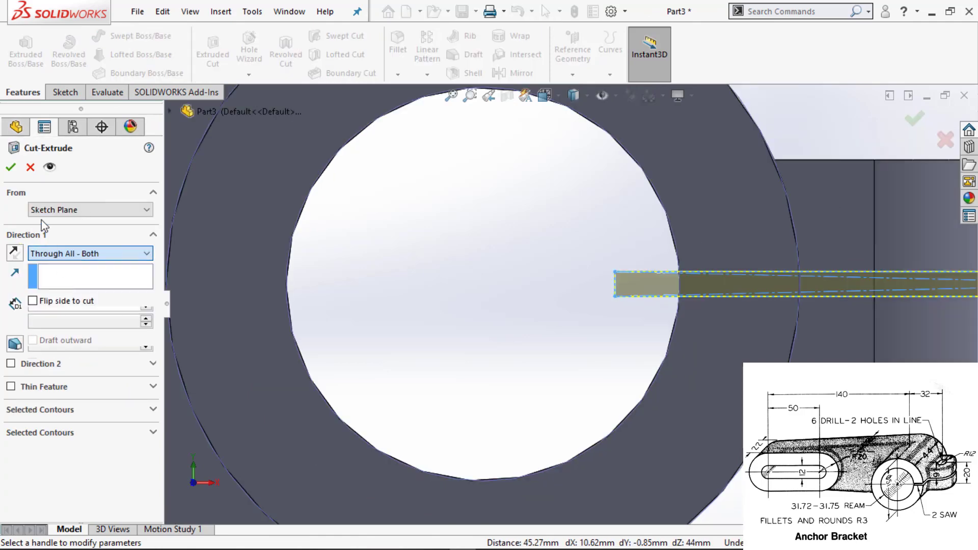
{"action": "left_click", "coordinate": [11, 167]}
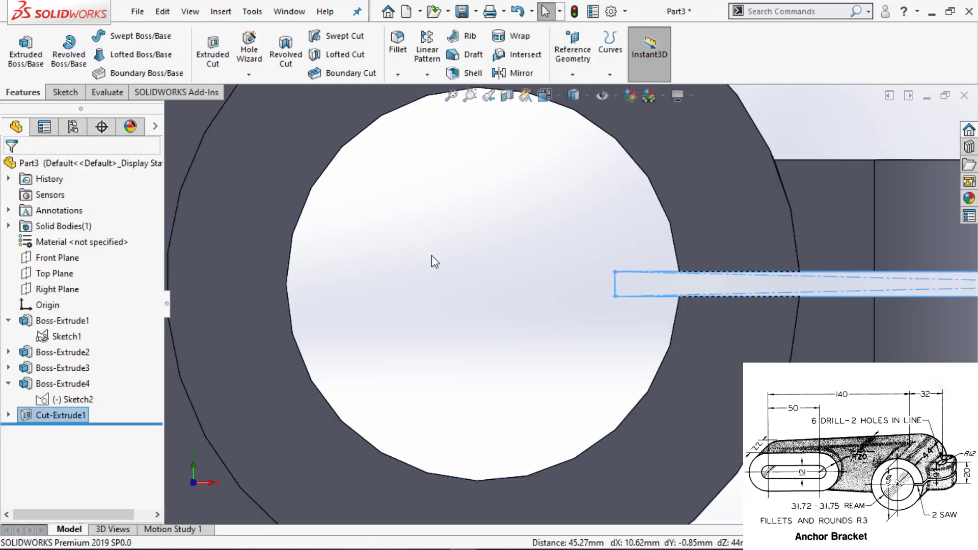
Start a constant-size fillet on the front face of the arm web between slot boss and cylinder, with radius 3 mm.
{"action": "scroll", "coordinate": [433, 255], "scroll_direction": "up", "scroll_amount": 3}
{"action": "left_click", "coordinate": [433, 255]}
{"action": "key", "text": "ctrl+7"}
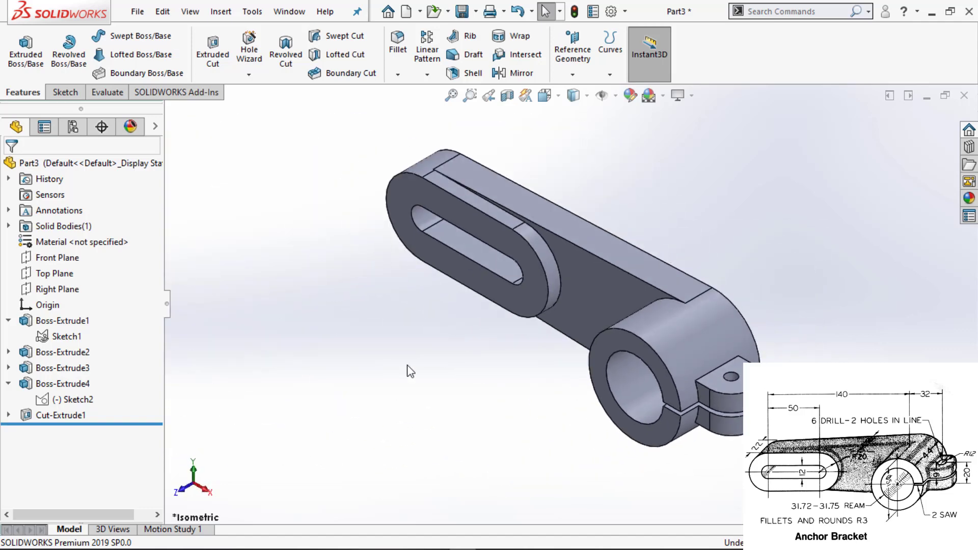
{"action": "middle_click_drag", "start_coordinate": [408, 369], "coordinate": [421, 316]}
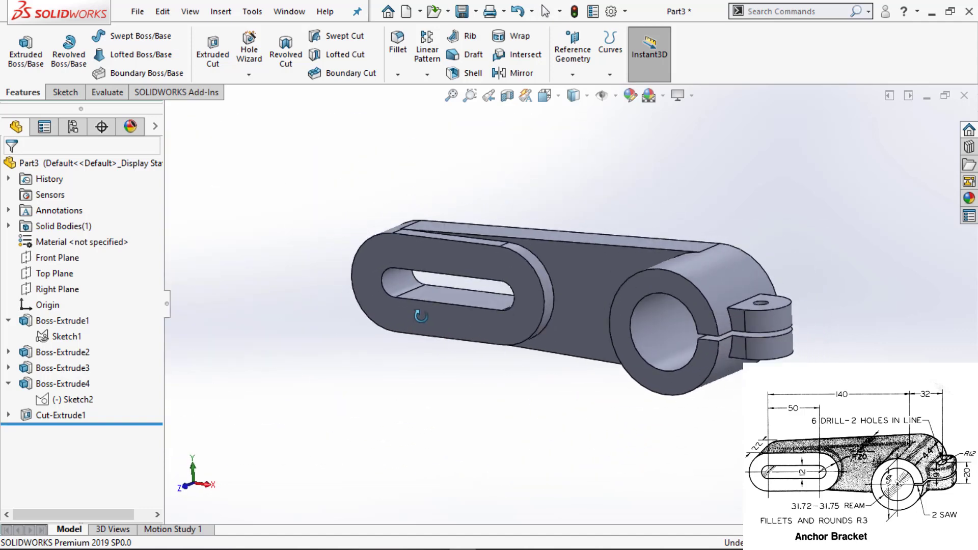
{"action": "middle_click_drag", "start_coordinate": [514, 222], "coordinate": [495, 182]}
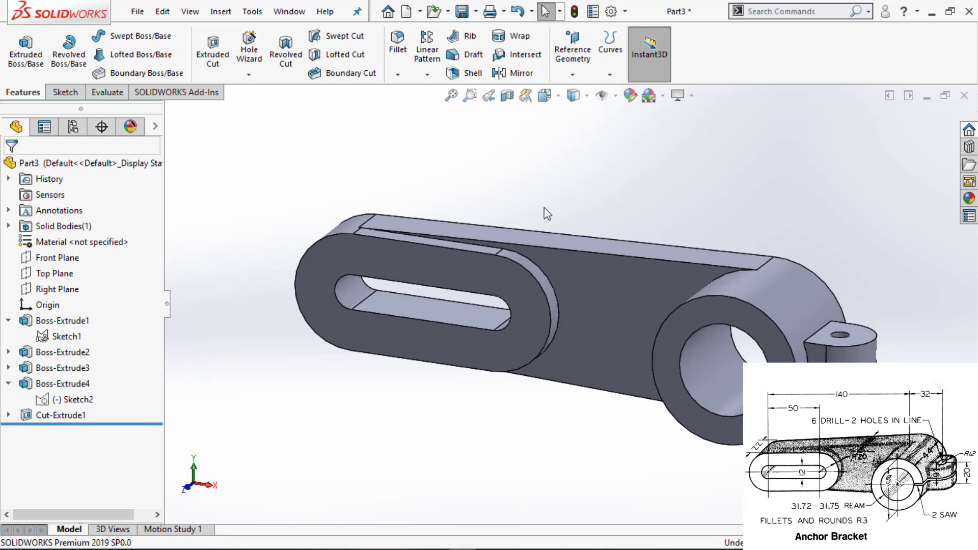
{"action": "left_click", "coordinate": [536, 249]}
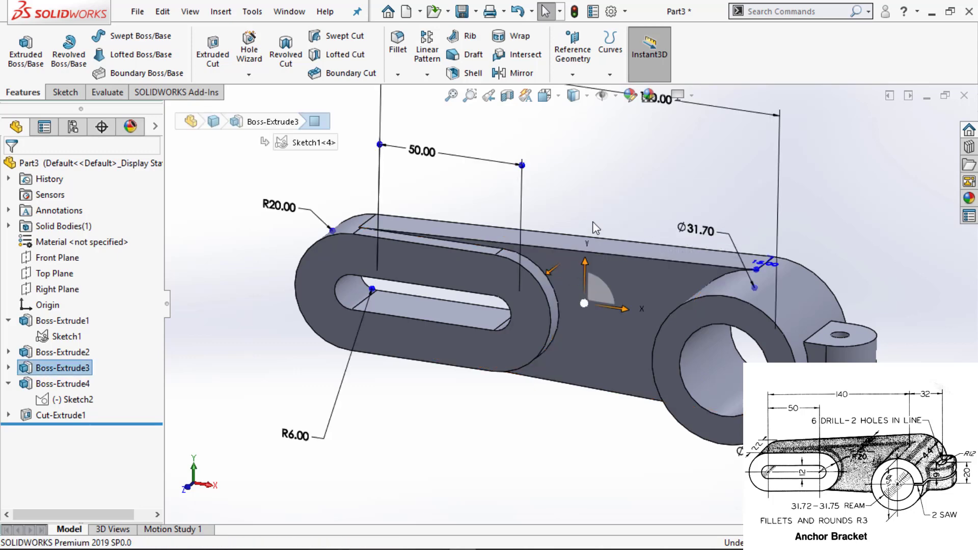
{"action": "left_click", "coordinate": [576, 205]}
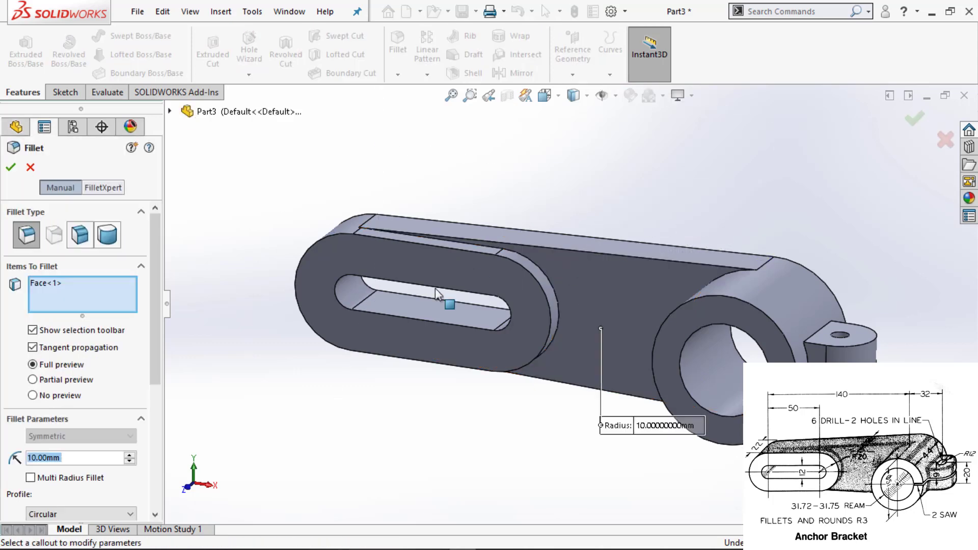
{"action": "type", "text": "3"}
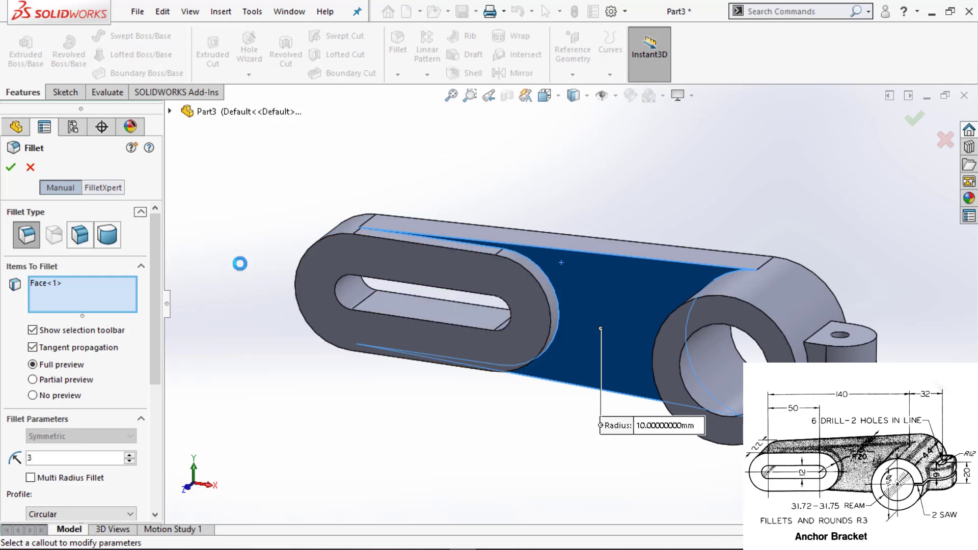
Add the side lug's upper and lower outline edges and its two junction edges with the cylinder to the fillet, and complete it.
{"action": "left_click", "coordinate": [870, 346]}
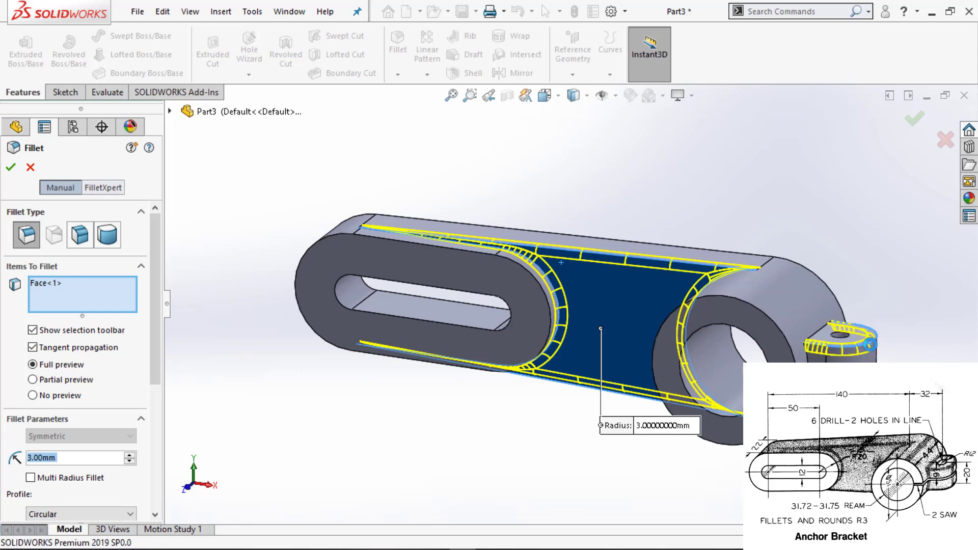
{"action": "left_click", "coordinate": [819, 337]}
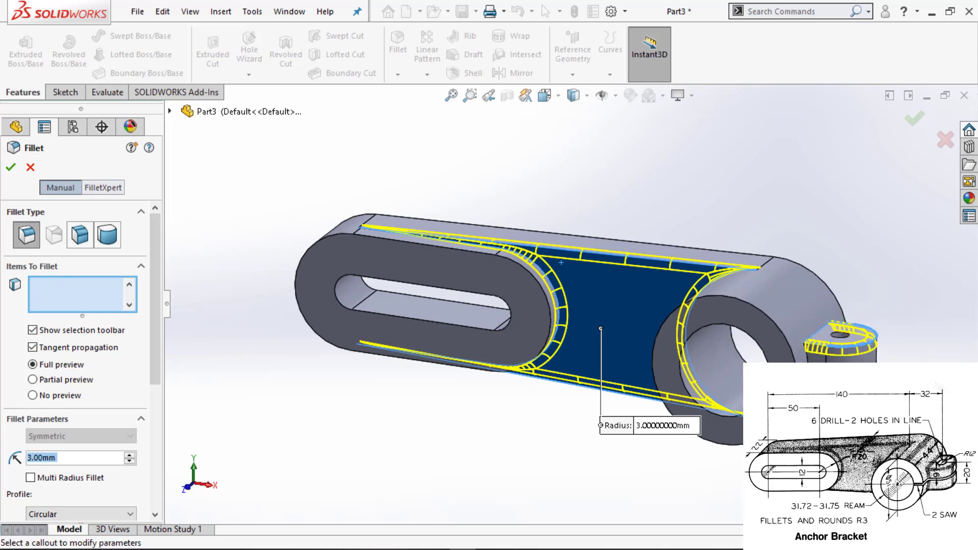
{"action": "left_click", "coordinate": [861, 390]}
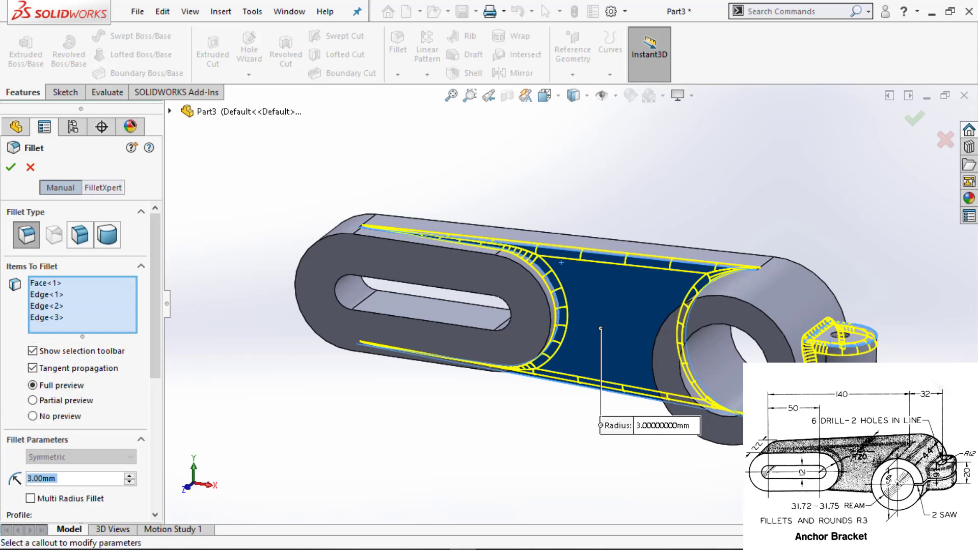
{"action": "middle_click_drag", "start_coordinate": [846, 443], "coordinate": [835, 351]}
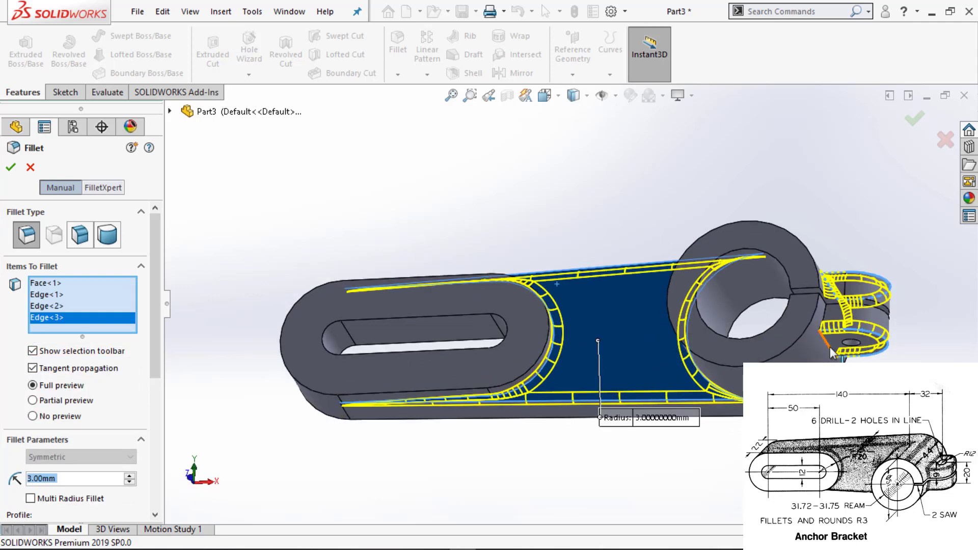
{"action": "left_click", "coordinate": [829, 347]}
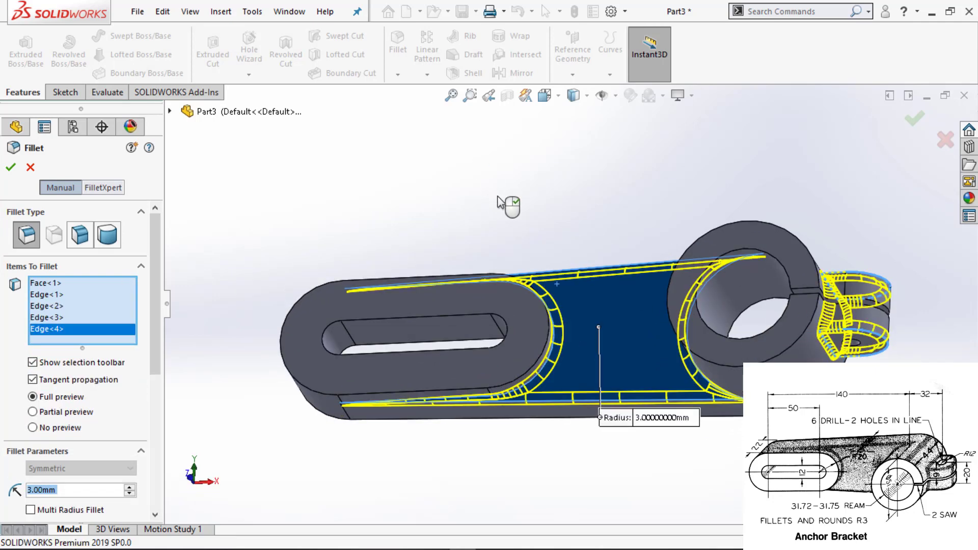
{"action": "middle_click_drag", "start_coordinate": [508, 208], "coordinate": [438, 275]}
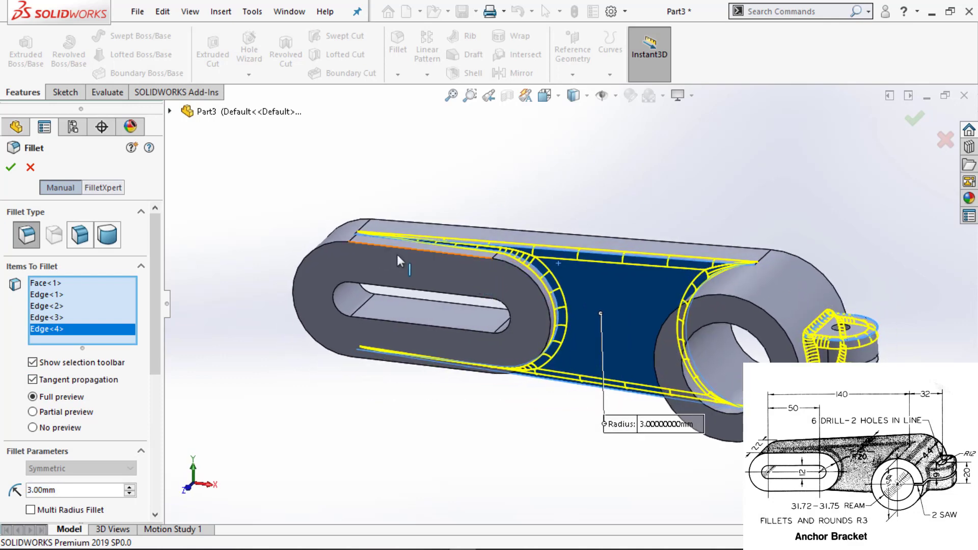
{"action": "key", "text": "Return"}
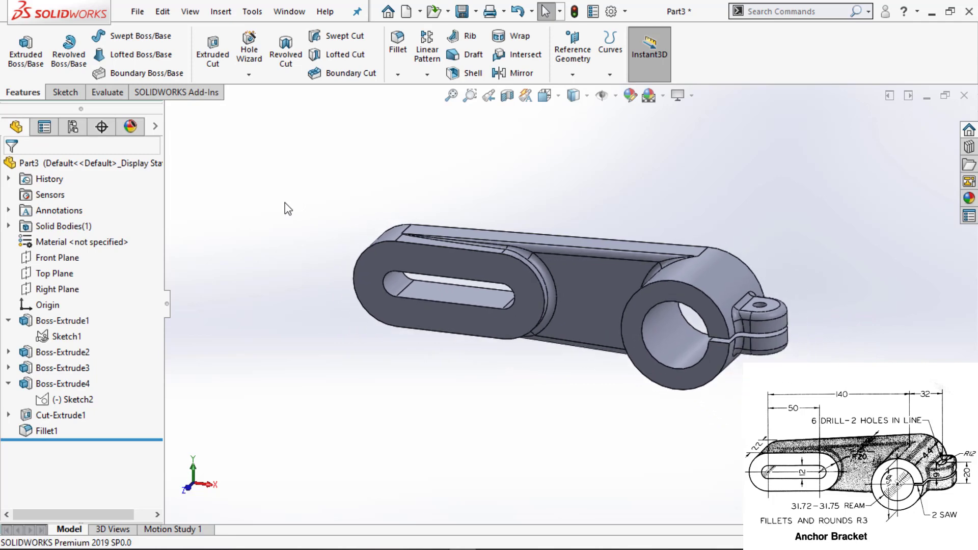
{"action": "scroll", "coordinate": [289, 200], "scroll_direction": "down", "scroll_amount": 2}
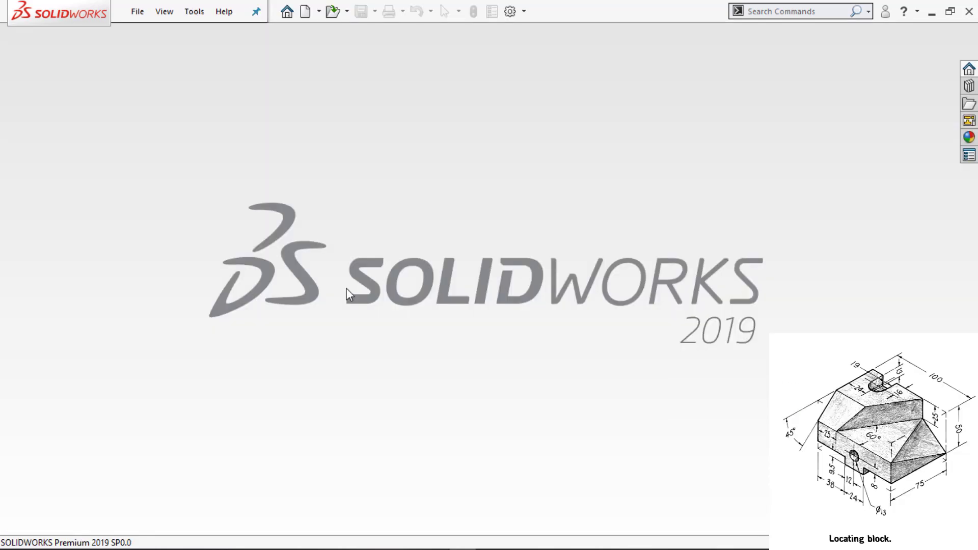
Create a new part document for the Locating block and start a sketch on the Front Plane.
{"action": "key", "text": "ctrl+n"}
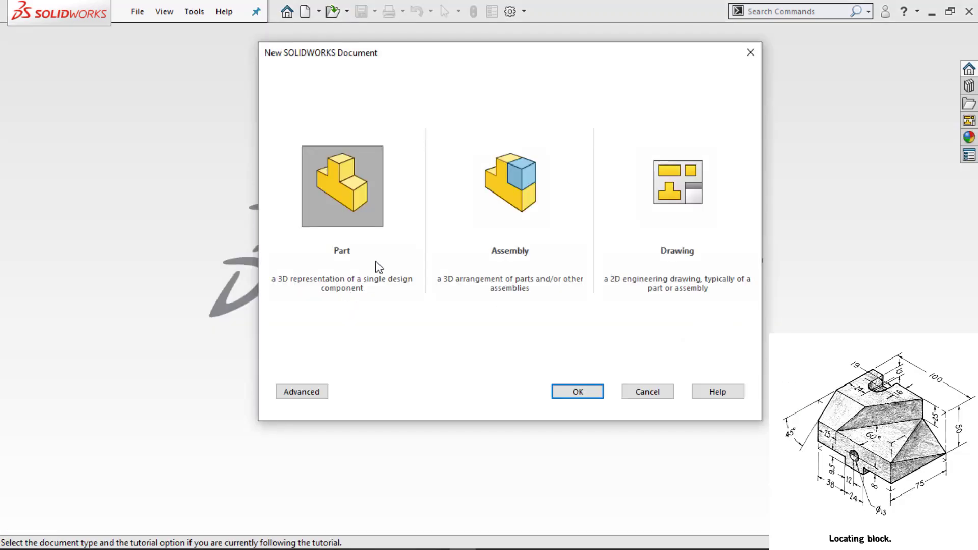
{"action": "left_click", "coordinate": [561, 390]}
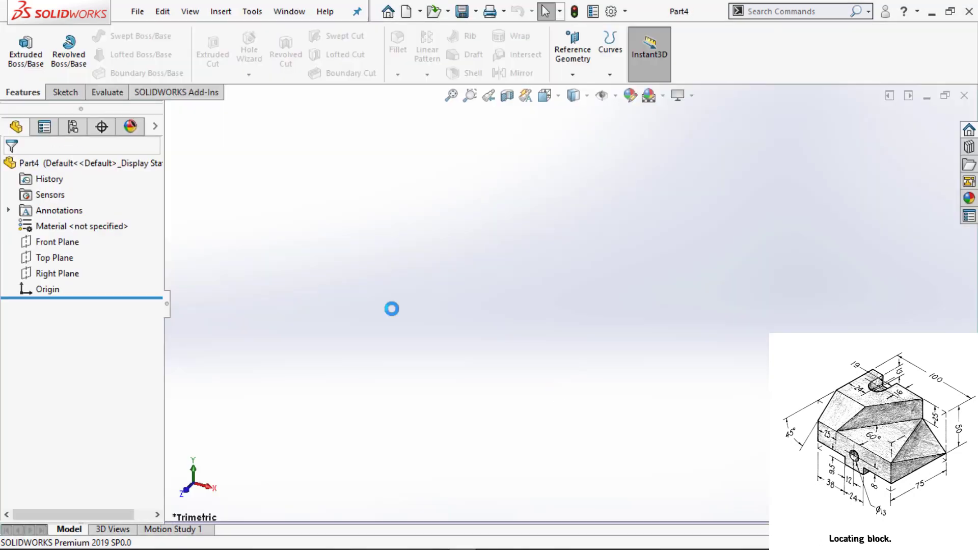
{"action": "left_click", "coordinate": [57, 245]}
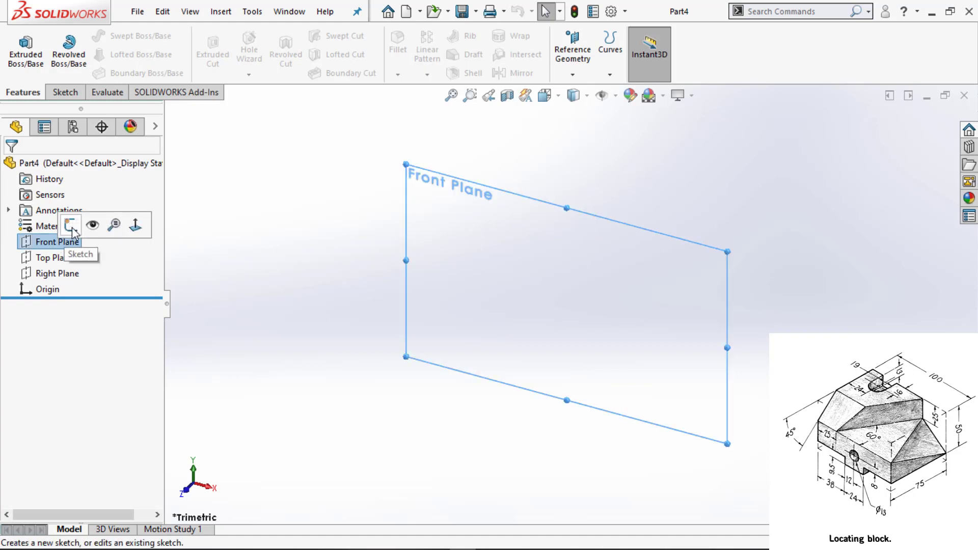
{"action": "left_click", "coordinate": [71, 226]}
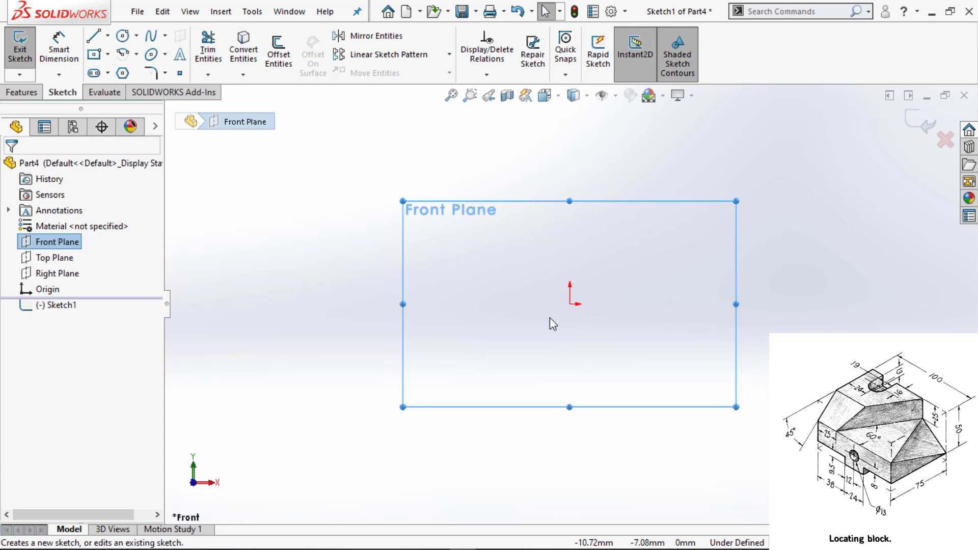
Draw a centre rectangle on the origin, 100 mm wide and 50 mm high, and exit the sketch.
{"action": "key", "text": "s"}
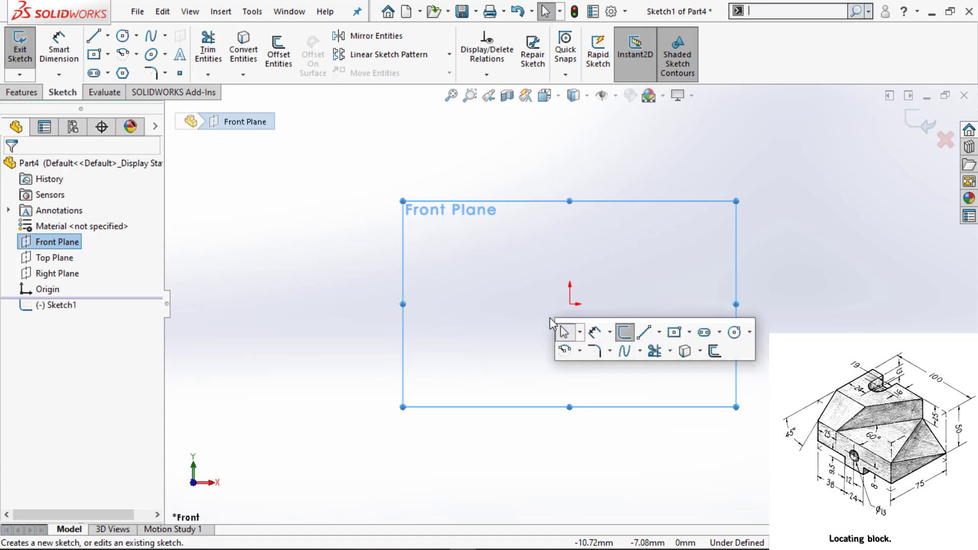
{"action": "left_click", "coordinate": [688, 332]}
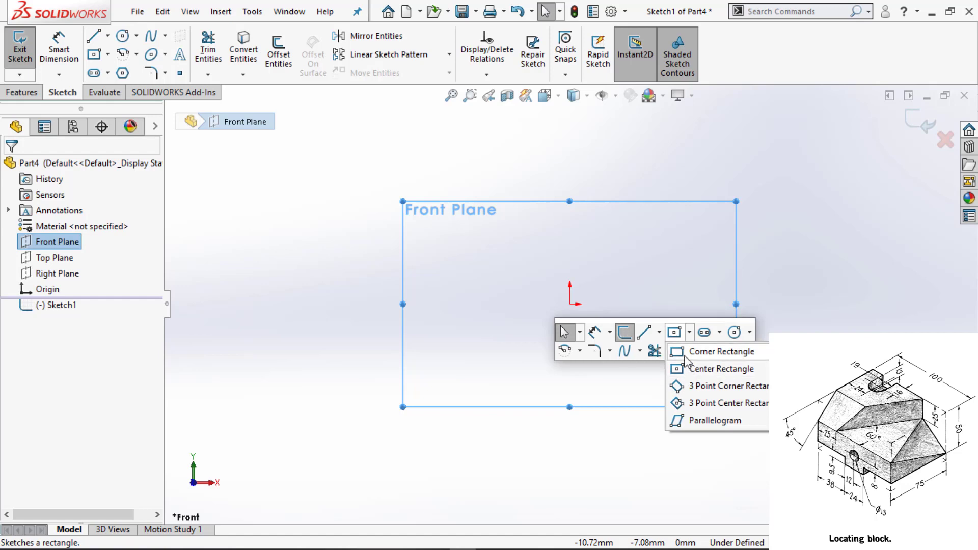
{"action": "left_click", "coordinate": [675, 333]}
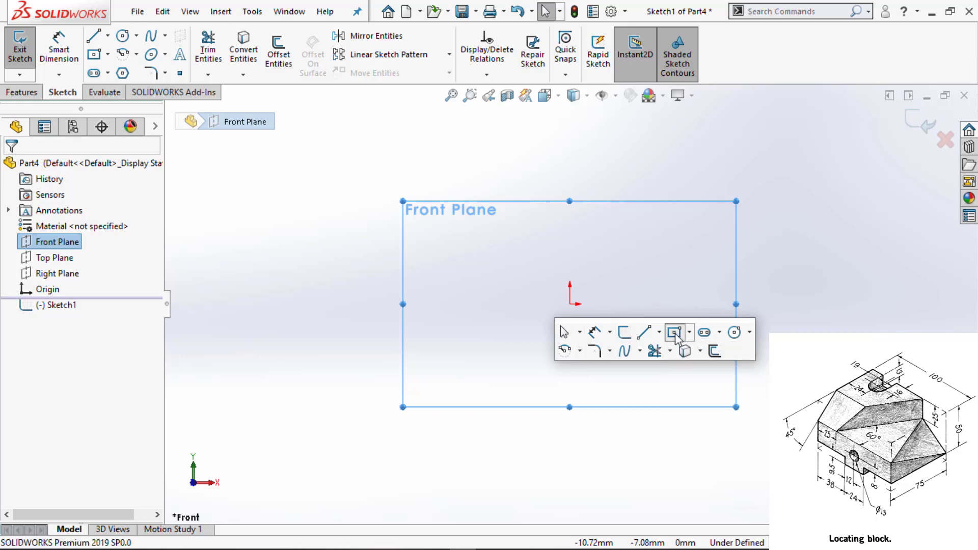
{"action": "left_click", "coordinate": [570, 304]}
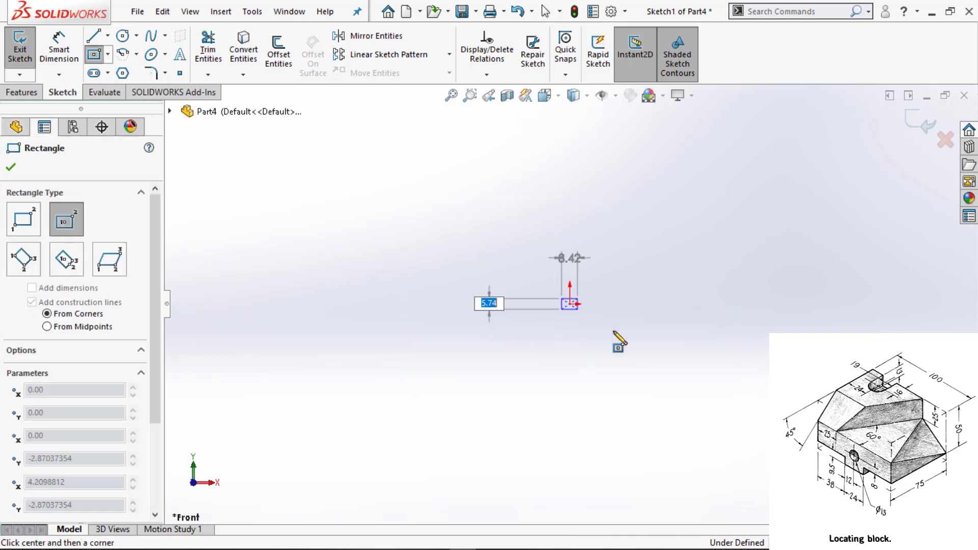
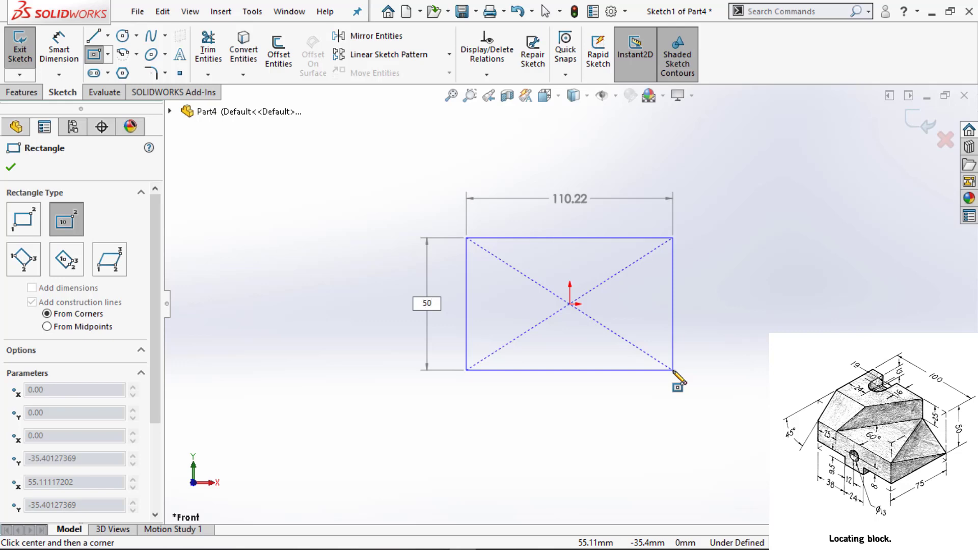
{"action": "key", "text": "Tab"}
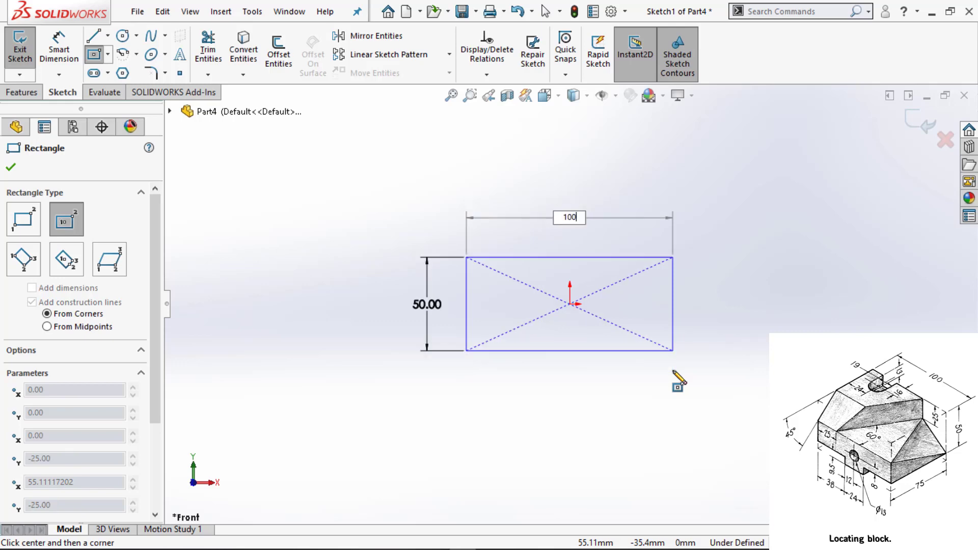
{"action": "key", "text": "Return"}
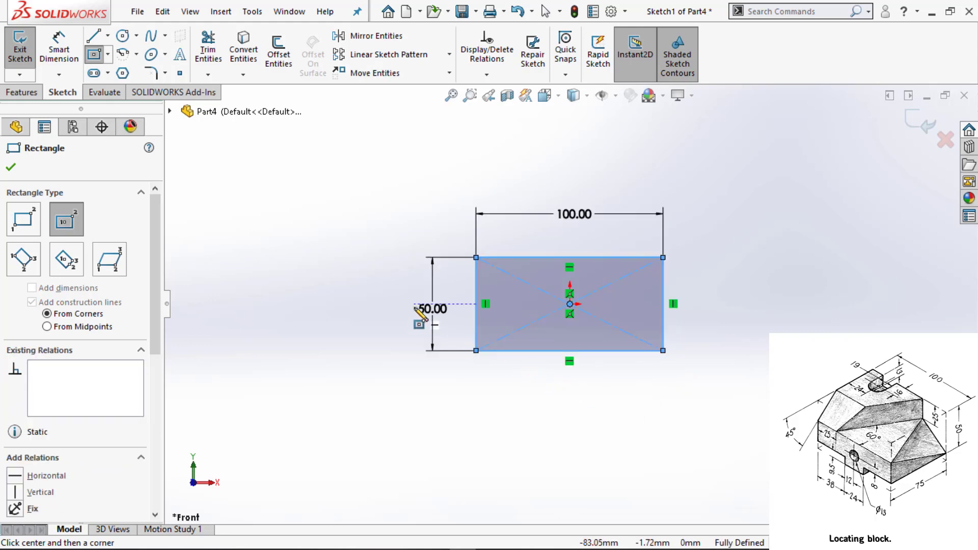
{"action": "key", "text": "Escape"}
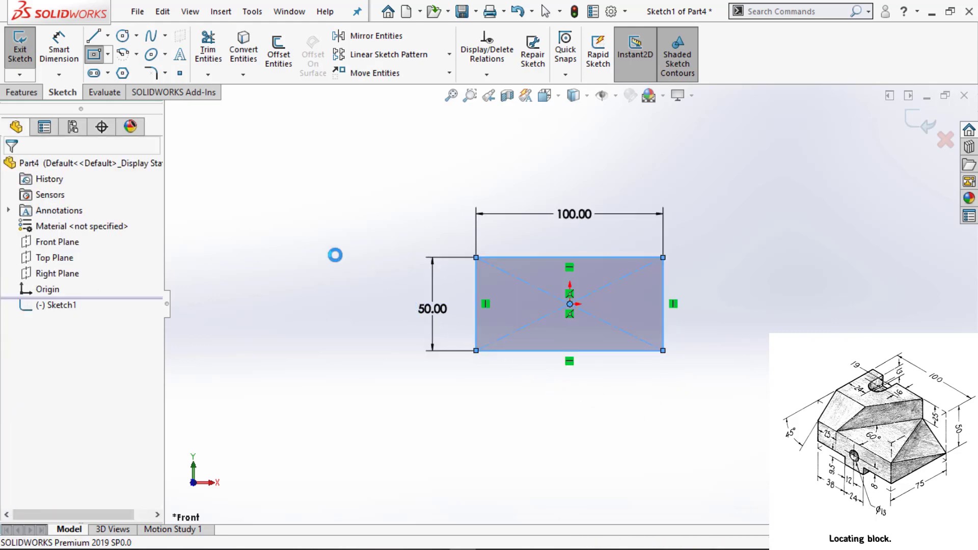
Extrude the rectangle equally to both sides of the Front Plane to form the solid base block.
{"action": "middle_click_drag", "start_coordinate": [421, 278], "coordinate": [333, 291]}
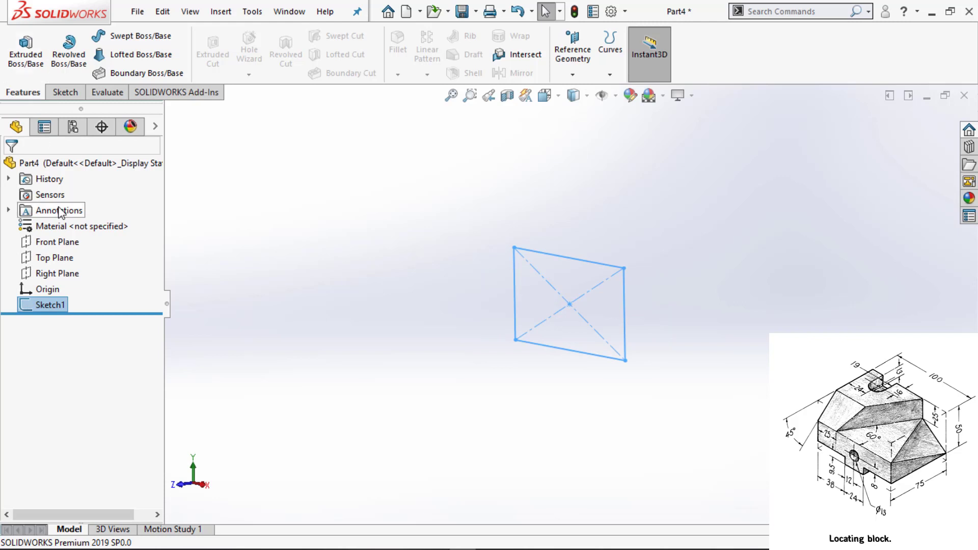
{"action": "left_click", "coordinate": [559, 257]}
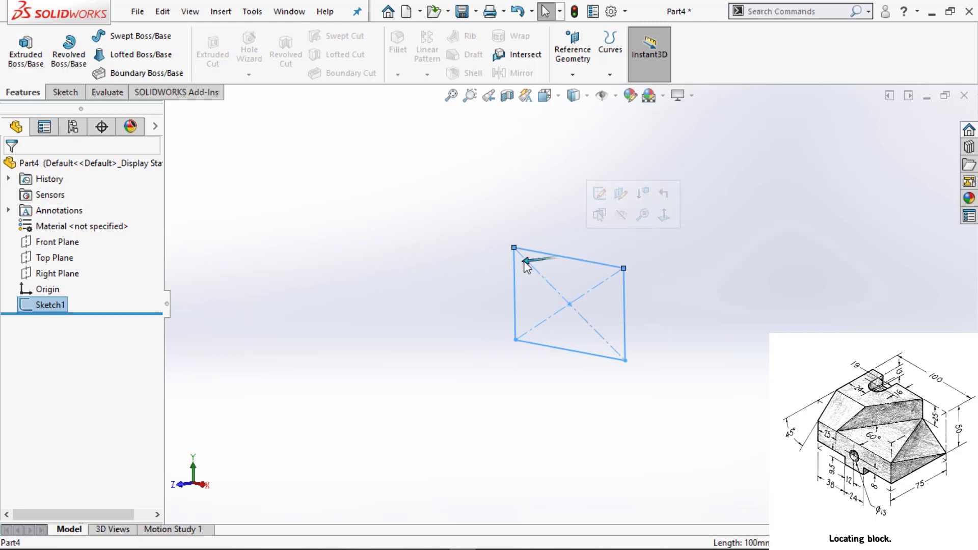
{"action": "mouse_move", "coordinate": [526, 265]}
{"action": "left_mouse_down"}
{"action": "mouse_move", "coordinate": [475, 291]}
{"action": "mouse_move", "coordinate": [492, 296]}
{"action": "mouse_move", "coordinate": [428, 306]}
{"action": "mouse_move", "coordinate": [453, 307]}
{"action": "mouse_move", "coordinate": [469, 292]}
{"action": "left_mouse_up"}
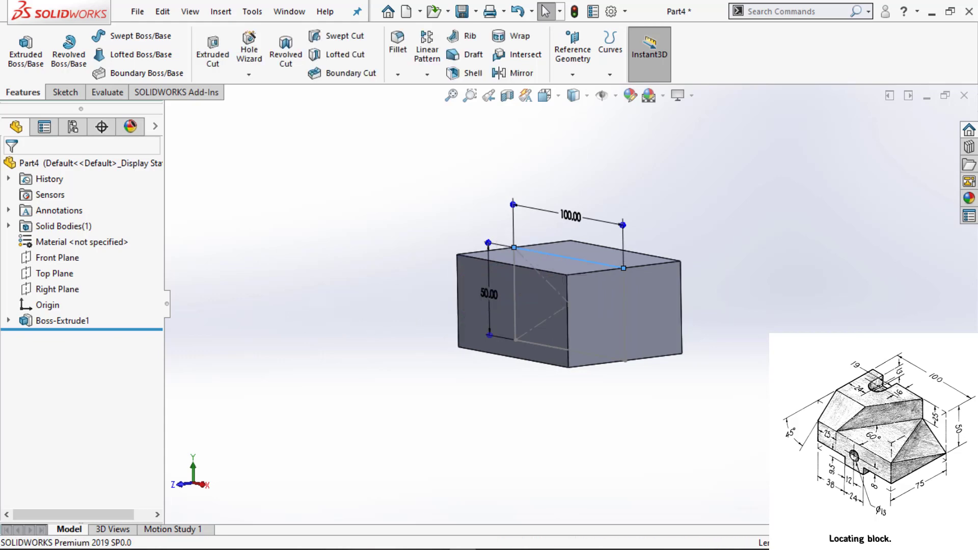
{"action": "left_click", "coordinate": [308, 187]}
{"action": "key", "text": "f"}
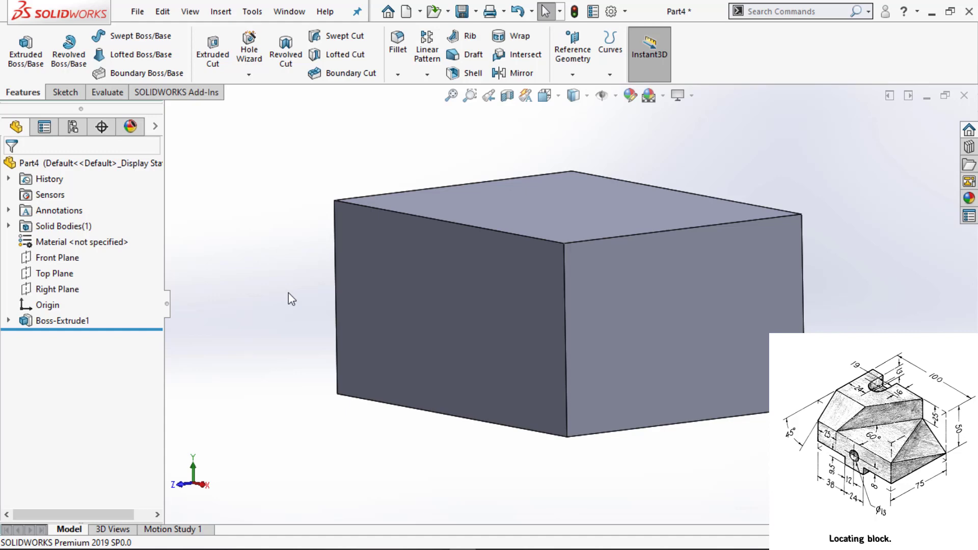
Start a sketch on the block's front face and draw a circle about 9 mm in diameter directly below the origin, near the bottom edge.
{"action": "left_click", "coordinate": [466, 336]}
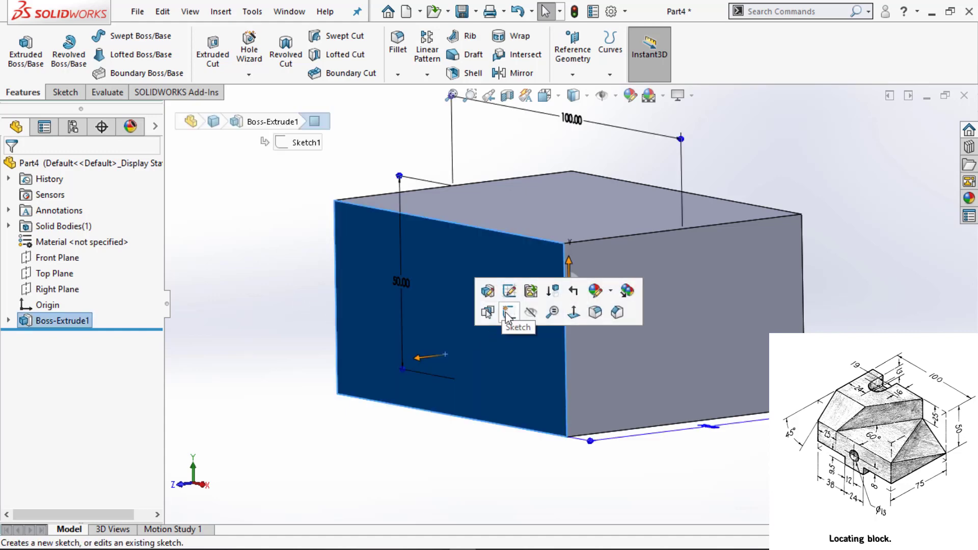
{"action": "left_click", "coordinate": [507, 312]}
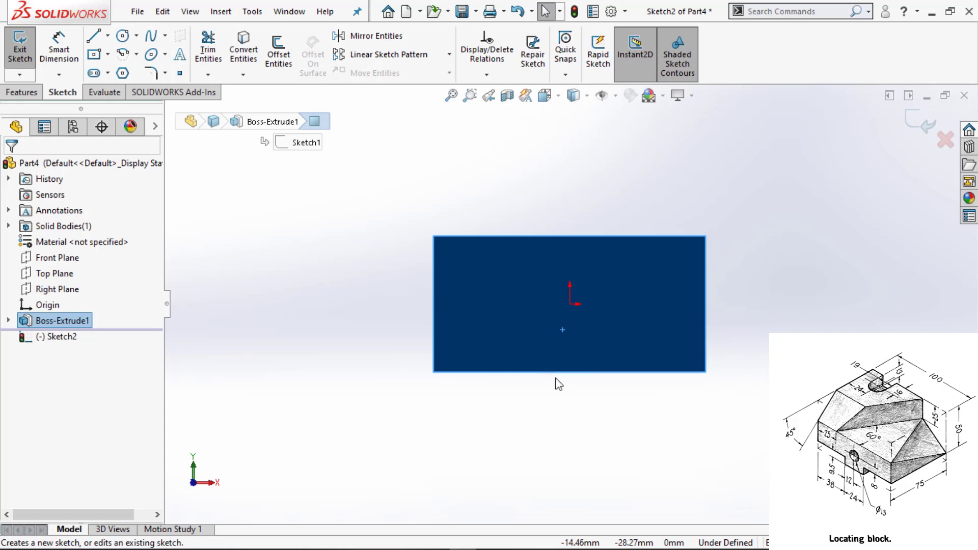
{"action": "left_click", "coordinate": [530, 411]}
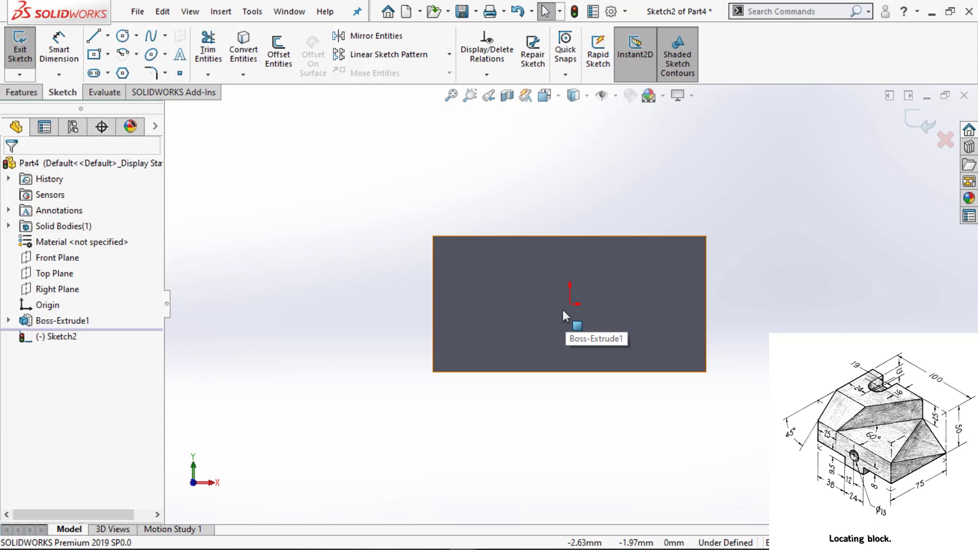
{"action": "right_click_drag", "start_coordinate": [590, 334], "coordinate": [574, 365]}
{"action": "left_click", "coordinate": [570, 360]}
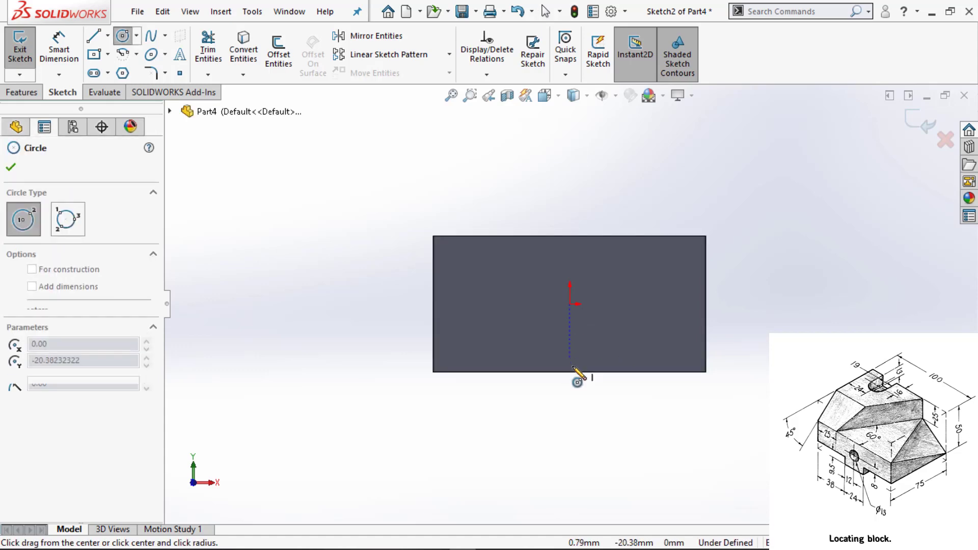
{"action": "left_click", "coordinate": [575, 372]}
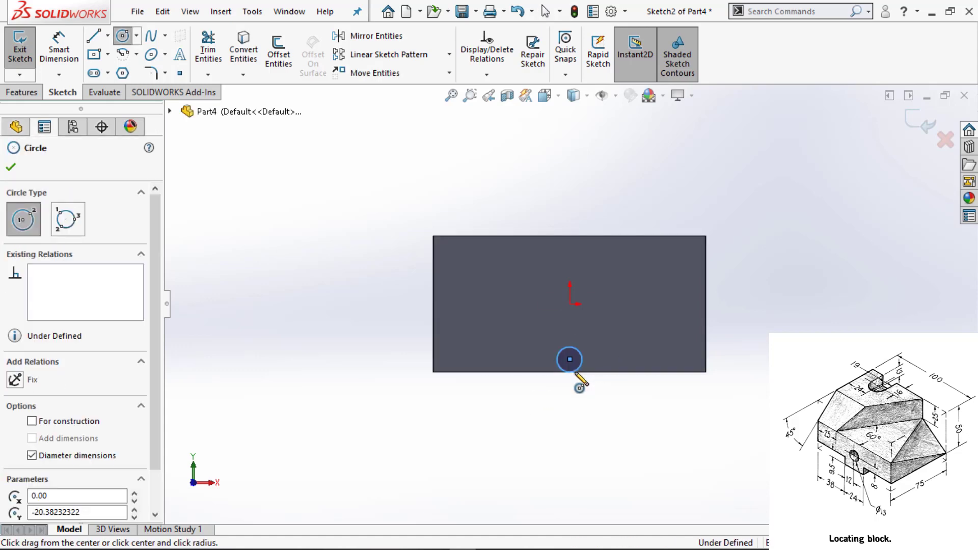
{"action": "key", "text": "Escape"}
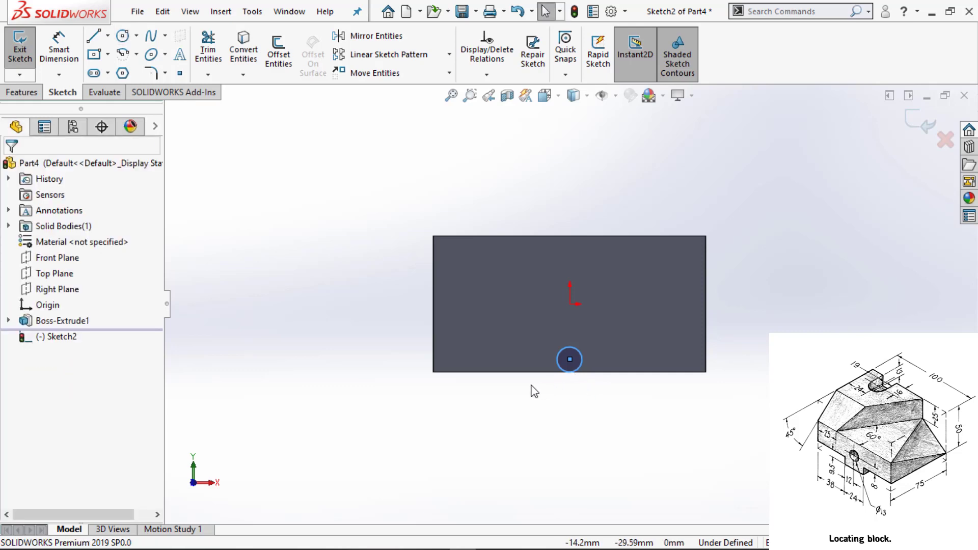
Draw a corner rectangle about 7 mm high, hanging from the block's bottom edge beneath the circle.
{"action": "key", "text": "s"}
{"action": "left_click", "coordinate": [670, 401]}
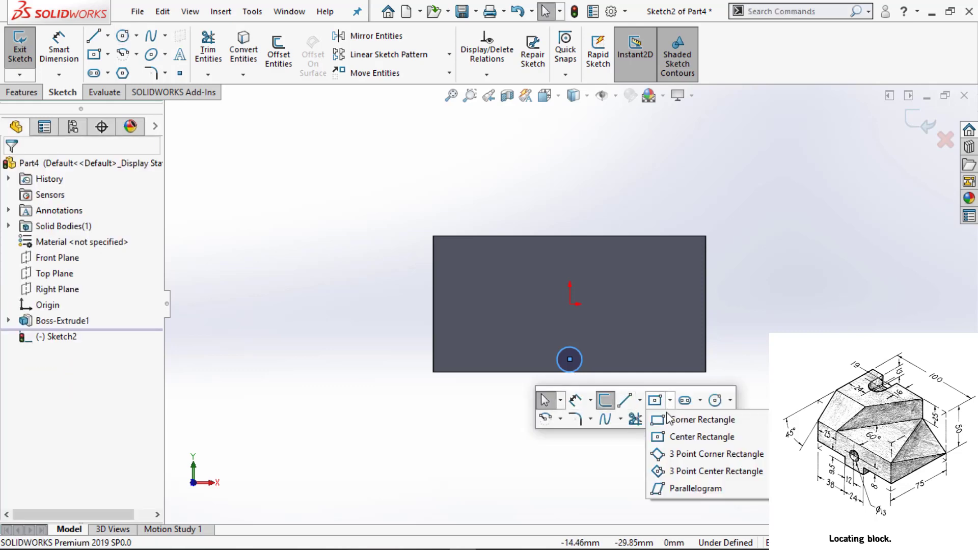
{"action": "left_click", "coordinate": [667, 419]}
{"action": "left_click", "coordinate": [562, 391]}
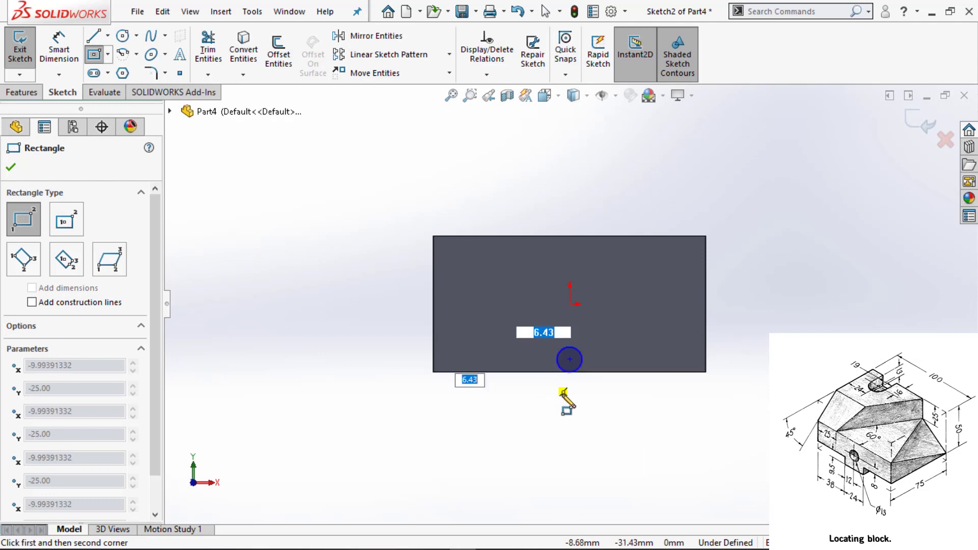
{"action": "left_click", "coordinate": [592, 391]}
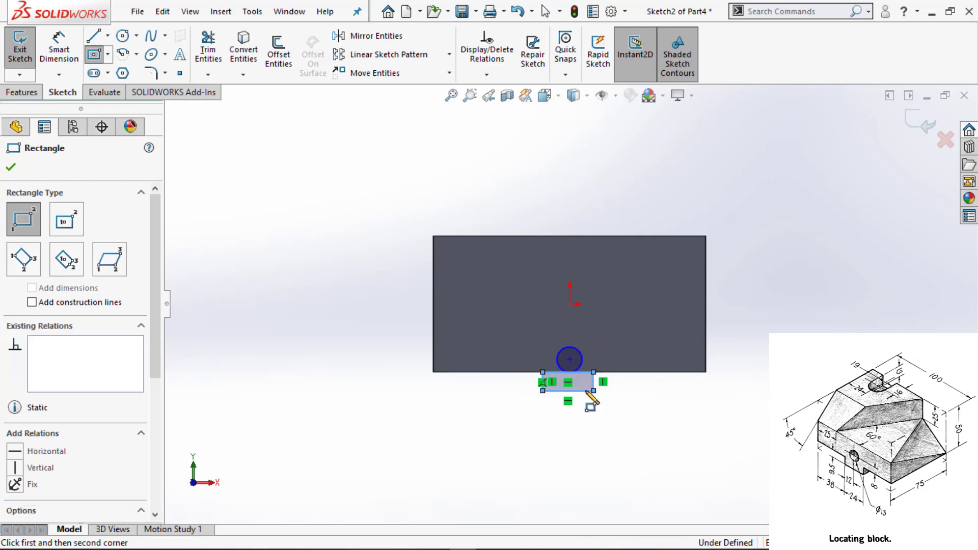
{"action": "key", "text": "Escape"}
Draw a vertical line about 47 mm long upward from the origin and convert it to construction geometry.
{"action": "key", "text": "l"}
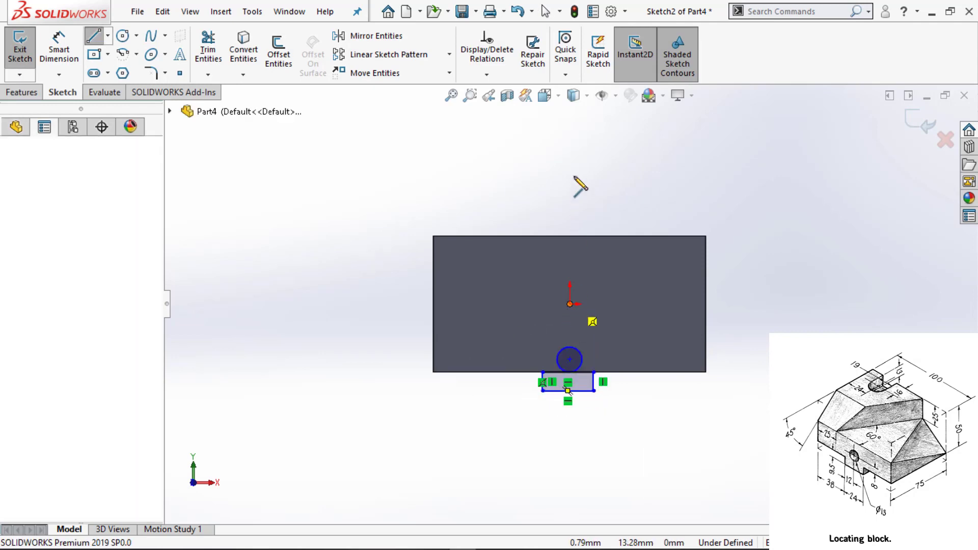
{"action": "left_click", "coordinate": [569, 304]}
{"action": "left_click", "coordinate": [570, 175]}
{"action": "key", "text": "Escape"}
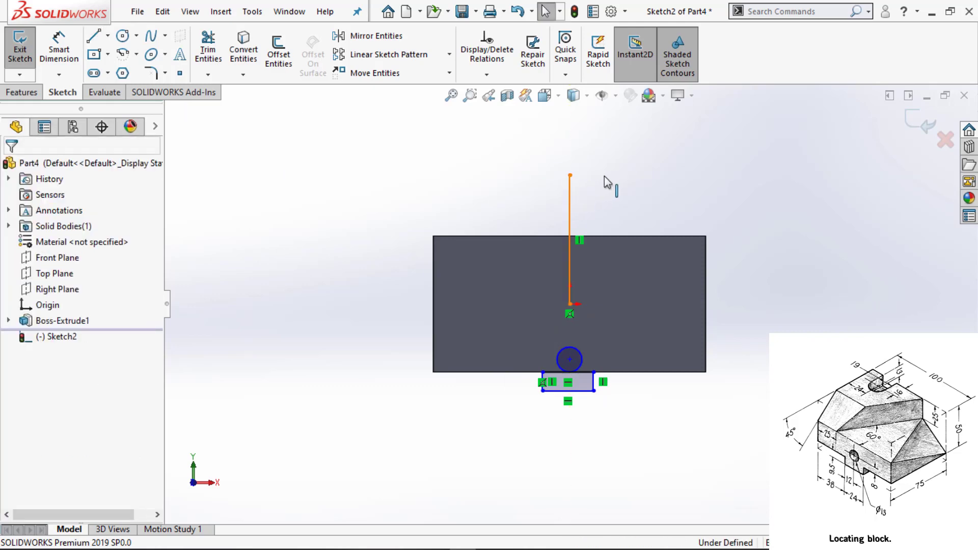
{"action": "left_click", "coordinate": [570, 191]}
{"action": "left_click", "coordinate": [633, 148]}
{"action": "left_click", "coordinate": [464, 192]}
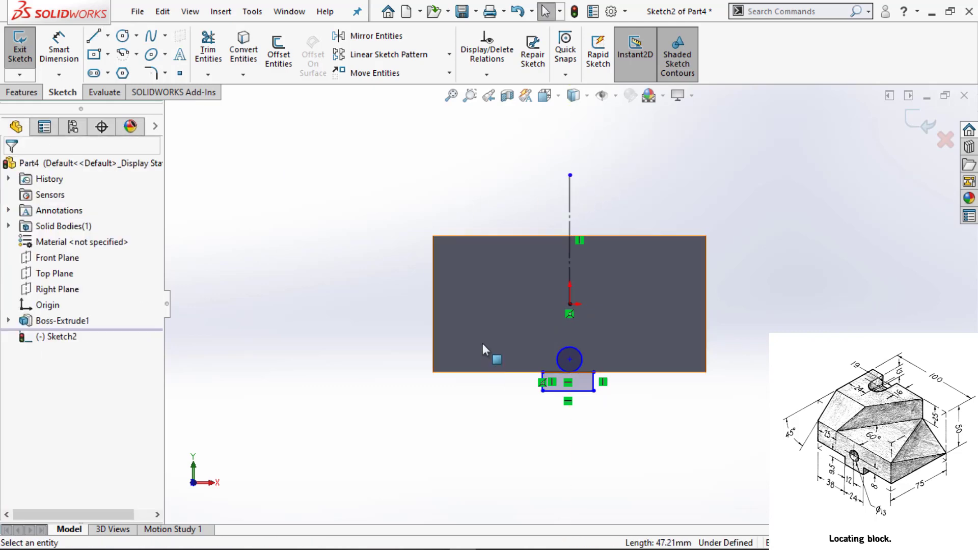
Make the circle's centre coincident with the vertical construction line.
{"action": "left_click", "coordinate": [569, 360]}
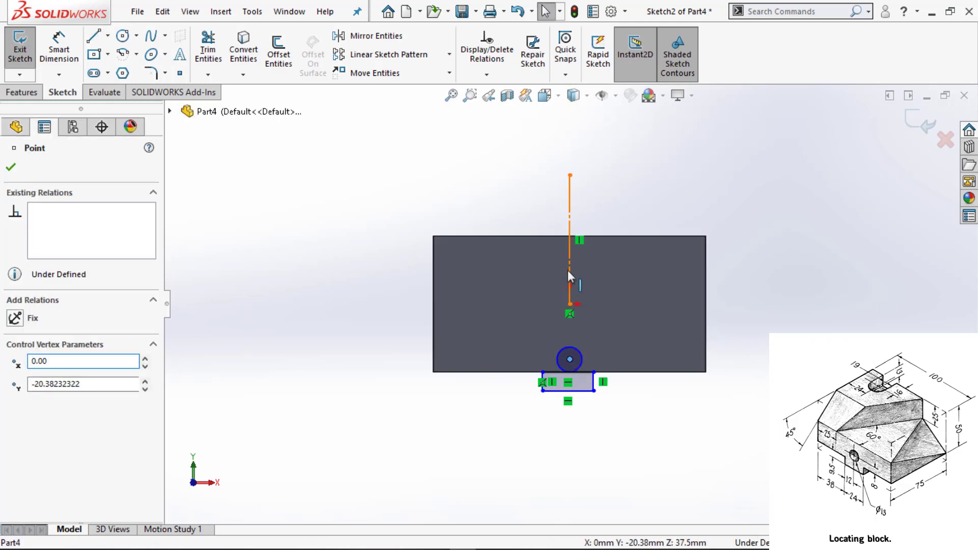
{"action": "left_click", "coordinate": [569, 270], "text": "ctrl"}
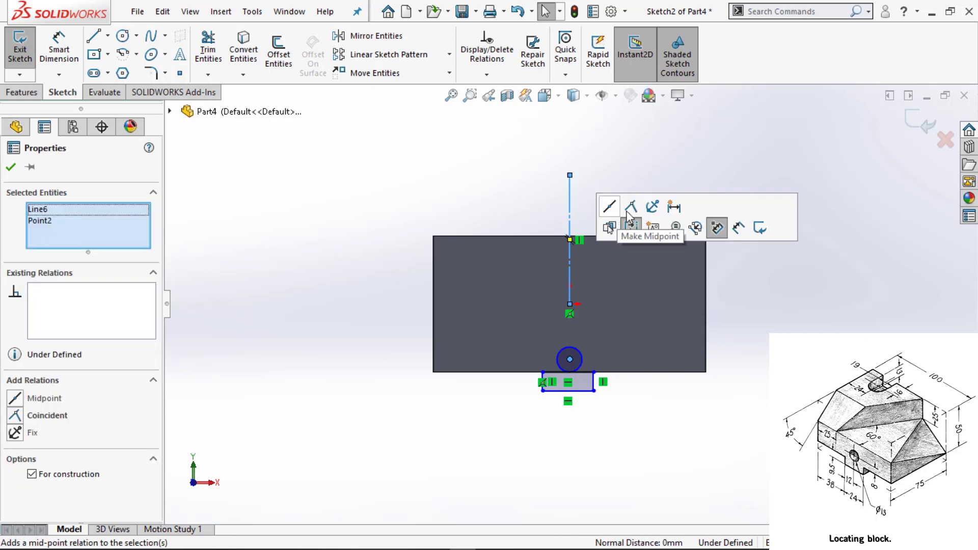
{"action": "left_click", "coordinate": [631, 213]}
{"action": "left_click", "coordinate": [523, 214]}
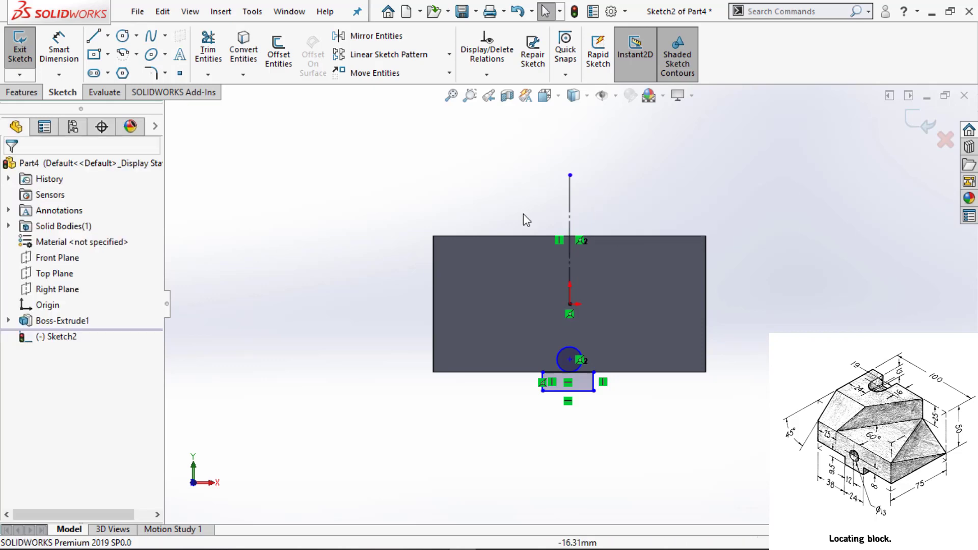
Make the rectangle's two vertical sides symmetric about the vertical construction line.
{"action": "left_click", "coordinate": [543, 378]}
{"action": "left_click", "coordinate": [570, 264], "text": "ctrl"}
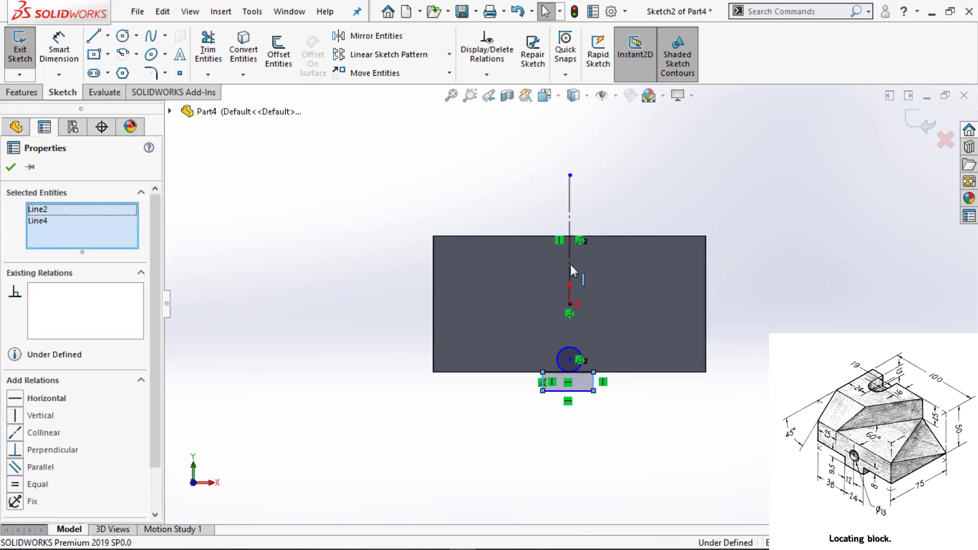
{"action": "left_click", "coordinate": [611, 236], "text": "ctrl"}
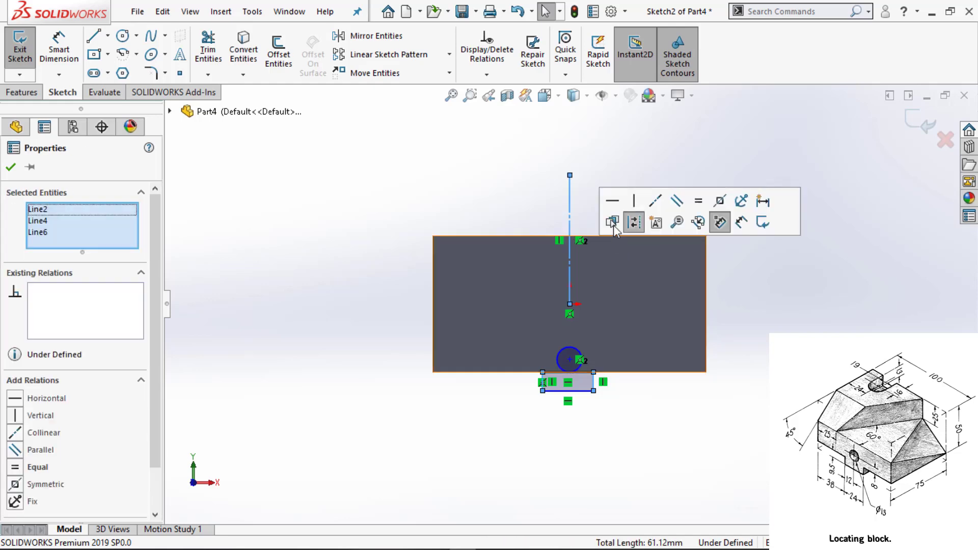
{"action": "left_click", "coordinate": [727, 201]}
{"action": "left_click", "coordinate": [520, 396]}
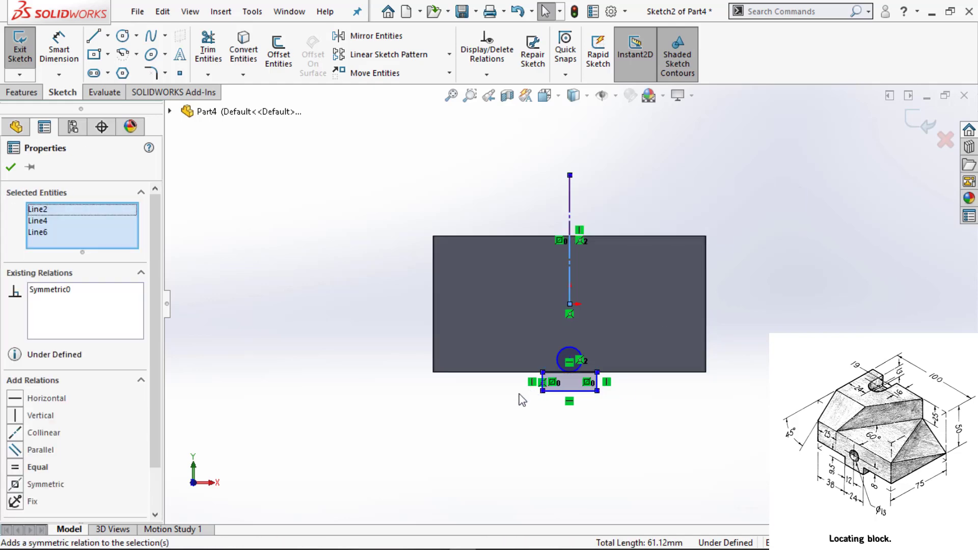
Dimension the rectangle's bottom line to a width of 24 mm.
{"action": "key", "text": "d"}
{"action": "left_click", "coordinate": [569, 389]}
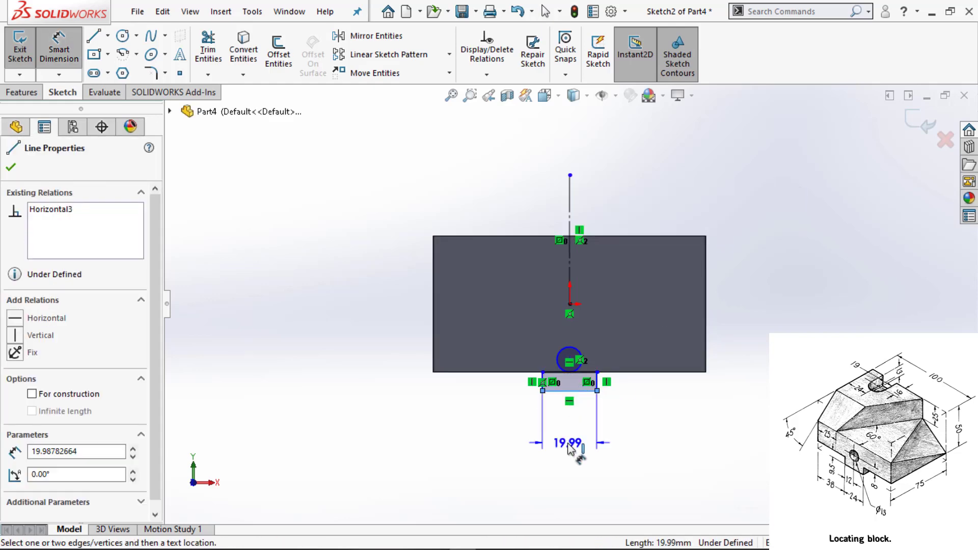
{"action": "left_click", "coordinate": [569, 450]}
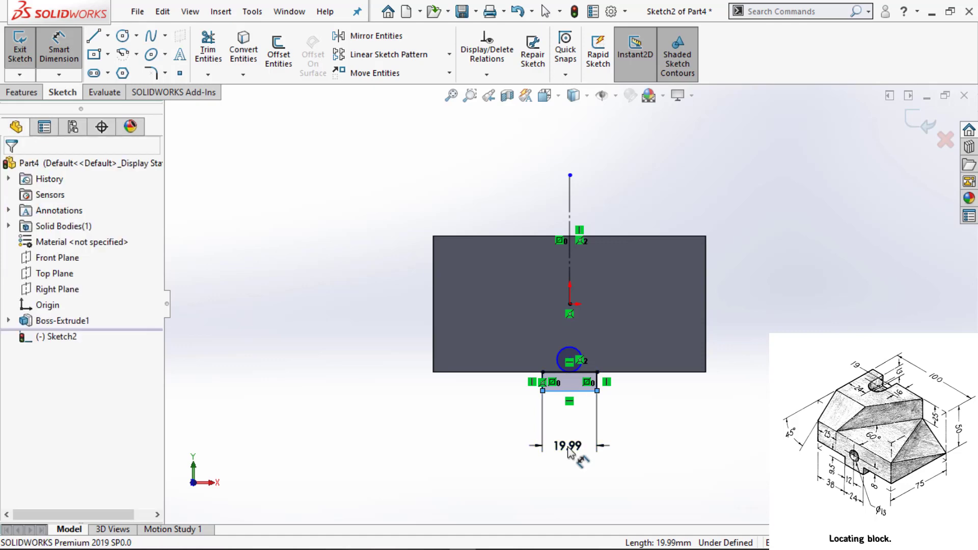
{"action": "type", "text": "24"}
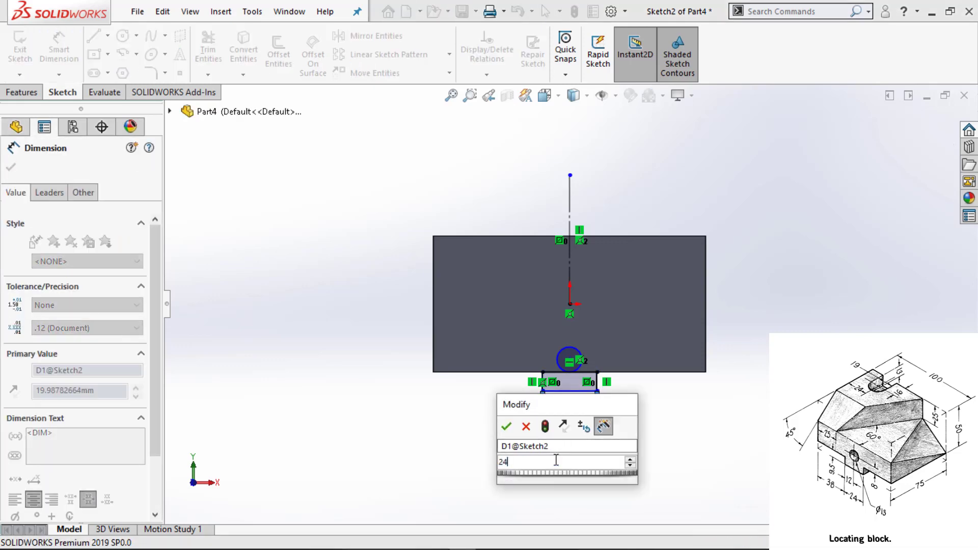
{"action": "key", "text": "Return"}
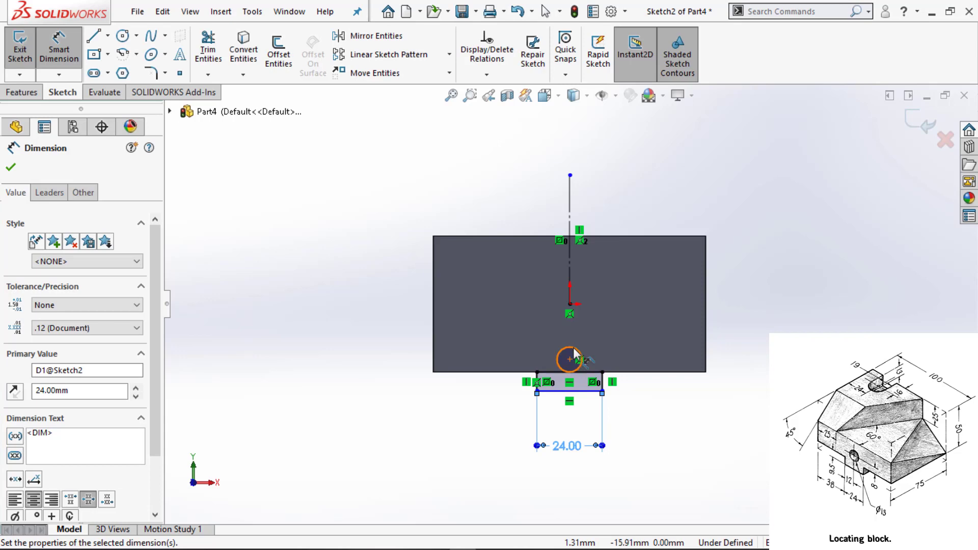
Dimension the circle to a diameter of 13 mm.
{"action": "left_click", "coordinate": [573, 352]}
{"action": "left_click", "coordinate": [715, 487]}
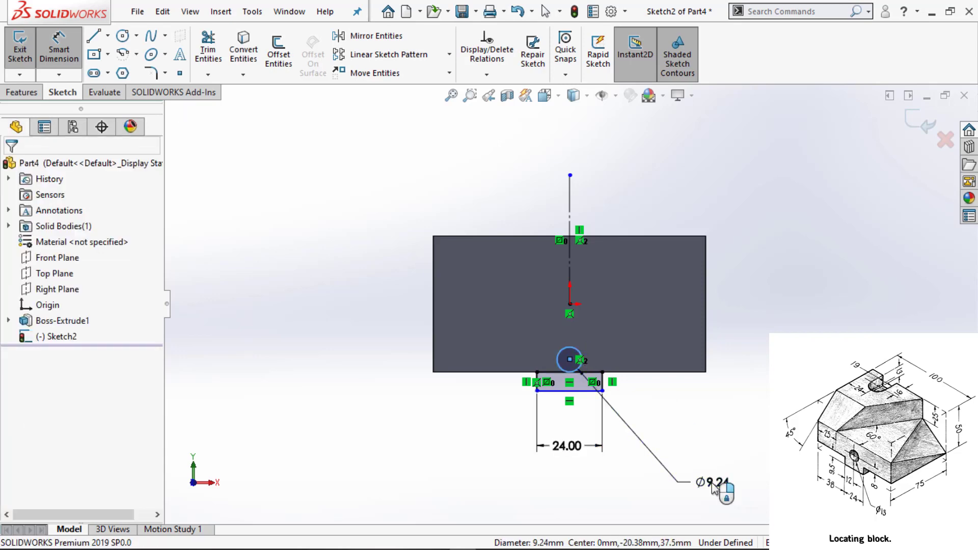
{"action": "type", "text": "13"}
{"action": "key", "text": "Return"}
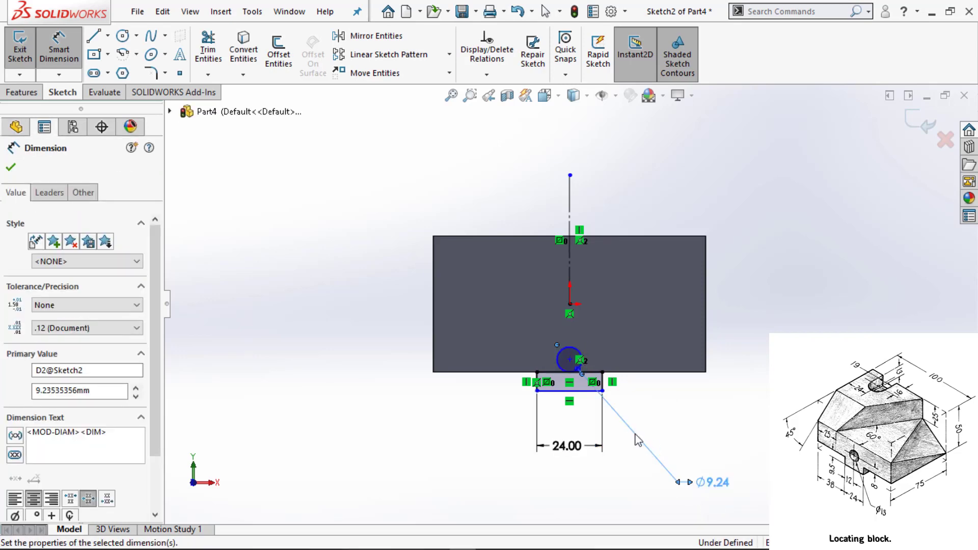
Add a tangent relation between the circle and the block's bottom edge.
{"action": "left_click", "coordinate": [578, 367]}
{"action": "scroll", "coordinate": [576, 368], "scroll_direction": "down", "scroll_amount": 1}
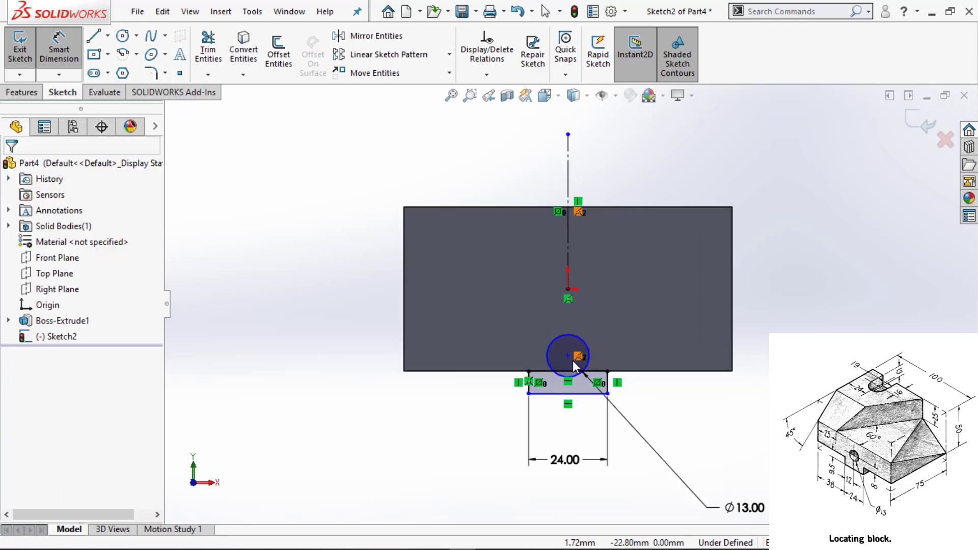
{"action": "scroll", "coordinate": [572, 360], "scroll_direction": "down", "scroll_amount": 2}
{"action": "key", "text": "Escape"}
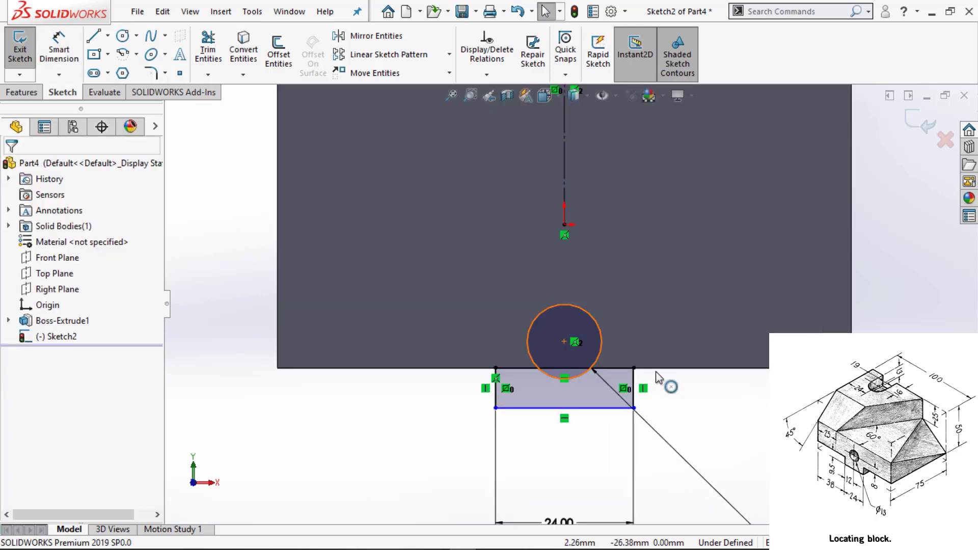
{"action": "left_click", "coordinate": [577, 376]}
{"action": "left_click", "coordinate": [675, 367], "text": "ctrl"}
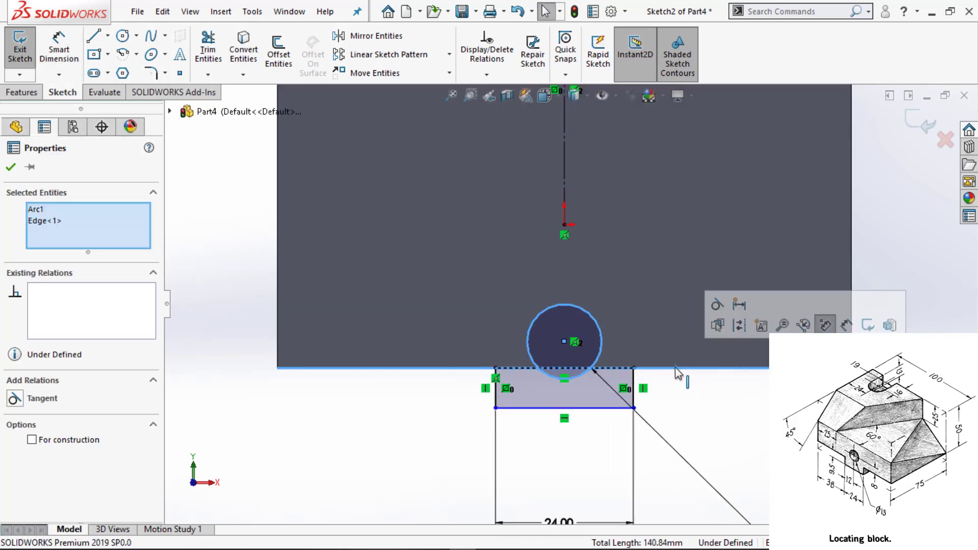
{"action": "left_click", "coordinate": [718, 305]}
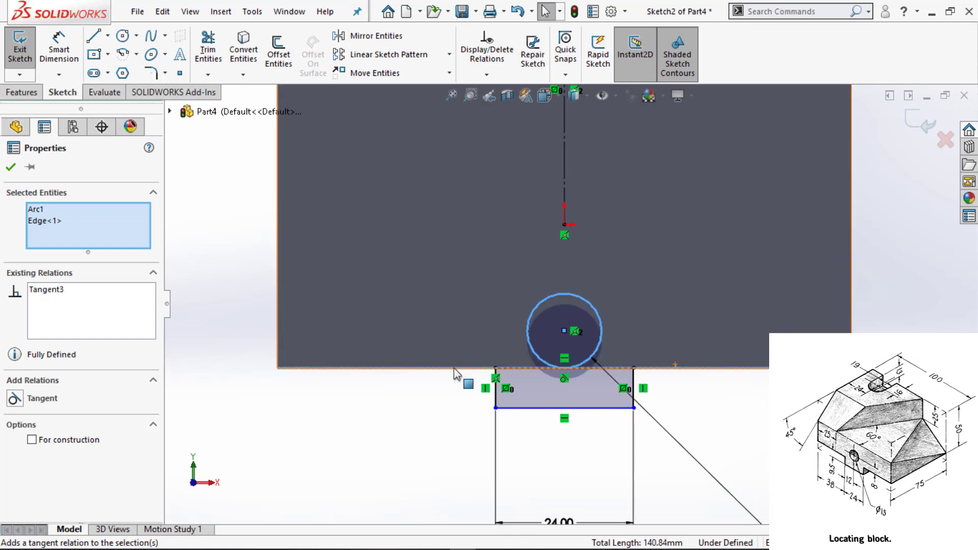
{"action": "left_click", "coordinate": [335, 435]}
Dimension the rectangle's height to 9.5 mm and exit the sketch.
{"action": "key", "text": "f"}
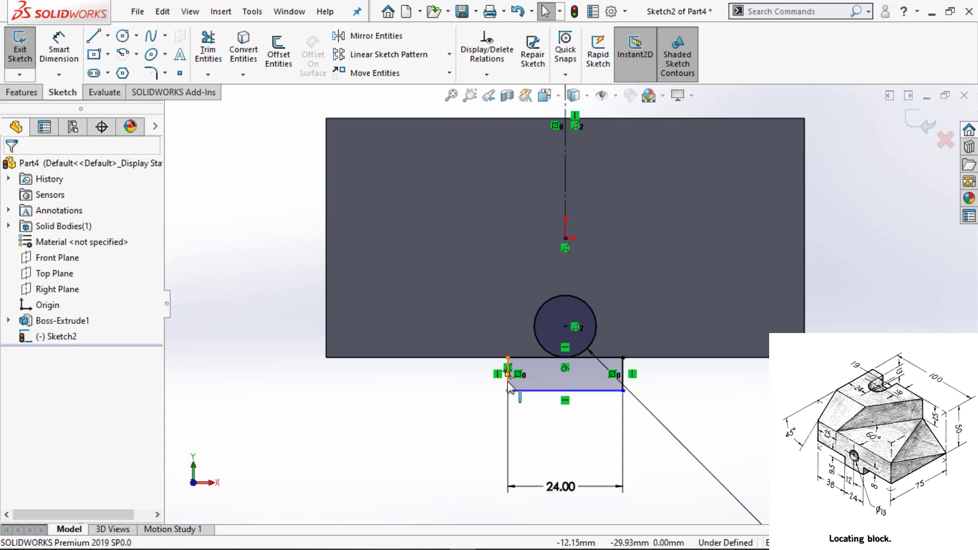
{"action": "key", "text": "d"}
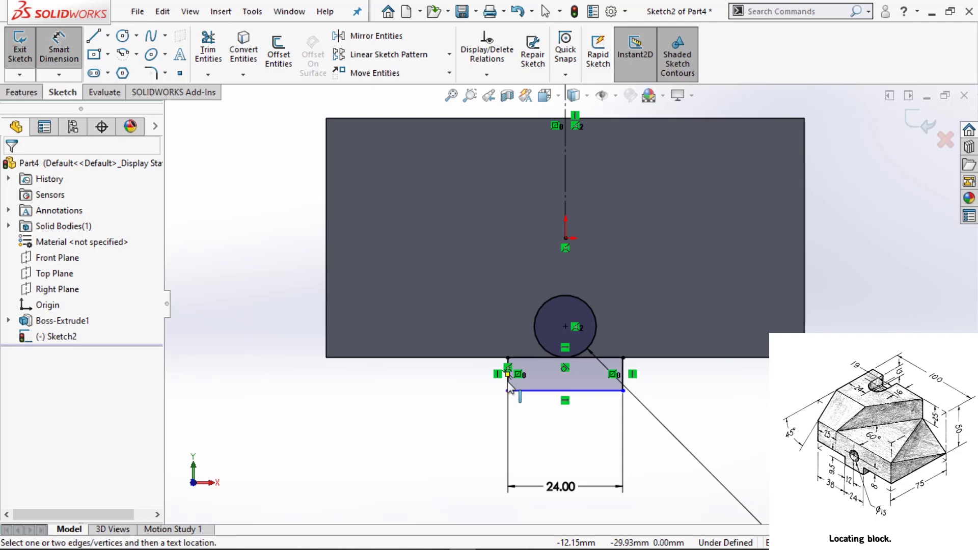
{"action": "left_click", "coordinate": [507, 381]}
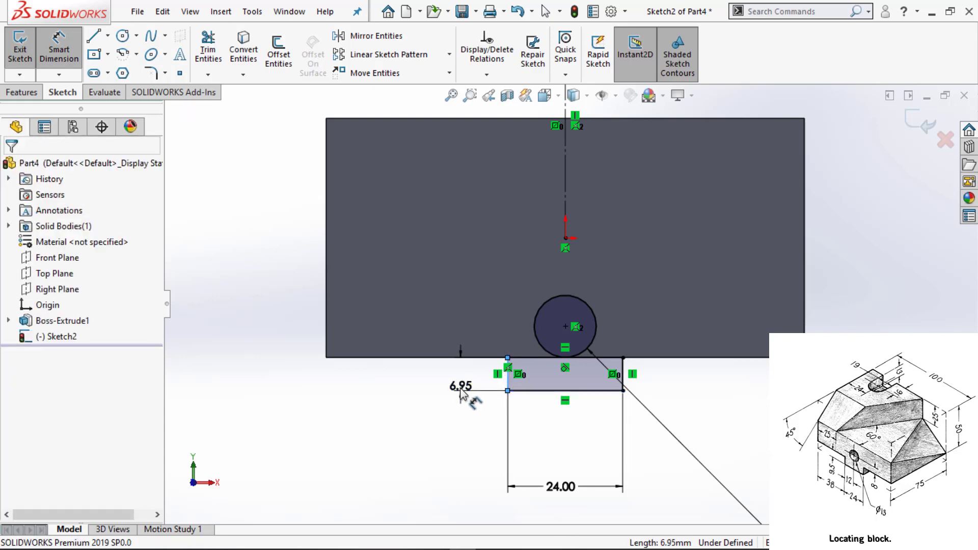
{"action": "left_click", "coordinate": [461, 392]}
{"action": "type", "text": "9.5"}
{"action": "key", "text": "Return"}
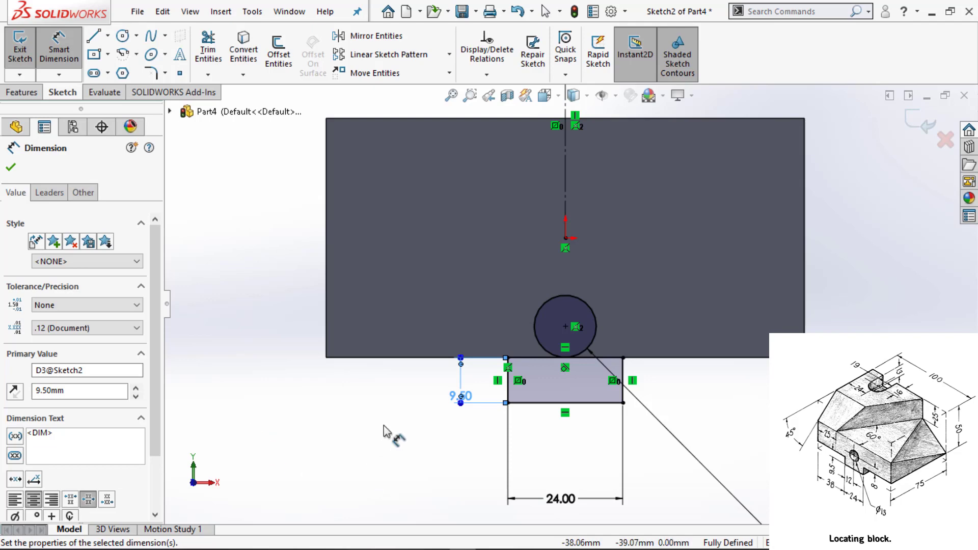
{"action": "key", "text": "ctrl+b"}
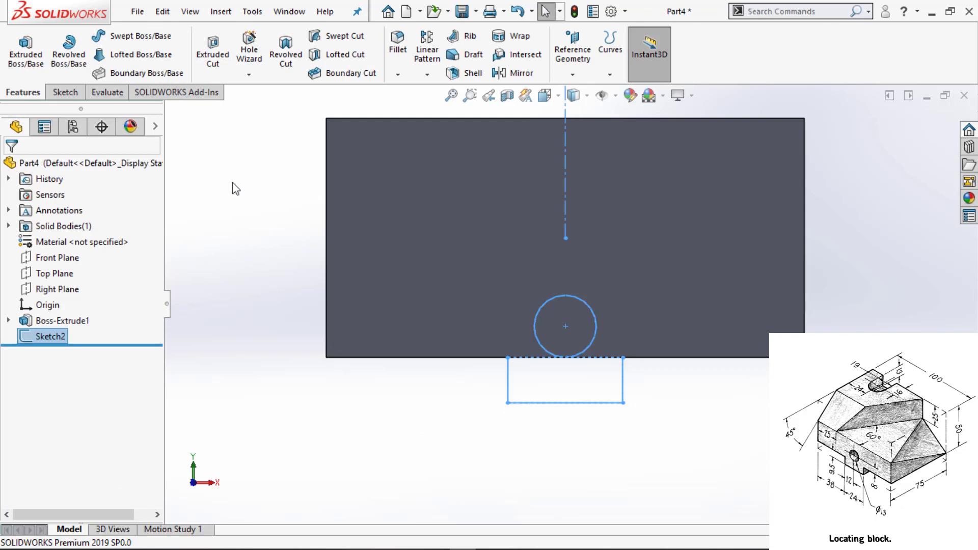
{"action": "left_click", "coordinate": [217, 58]}
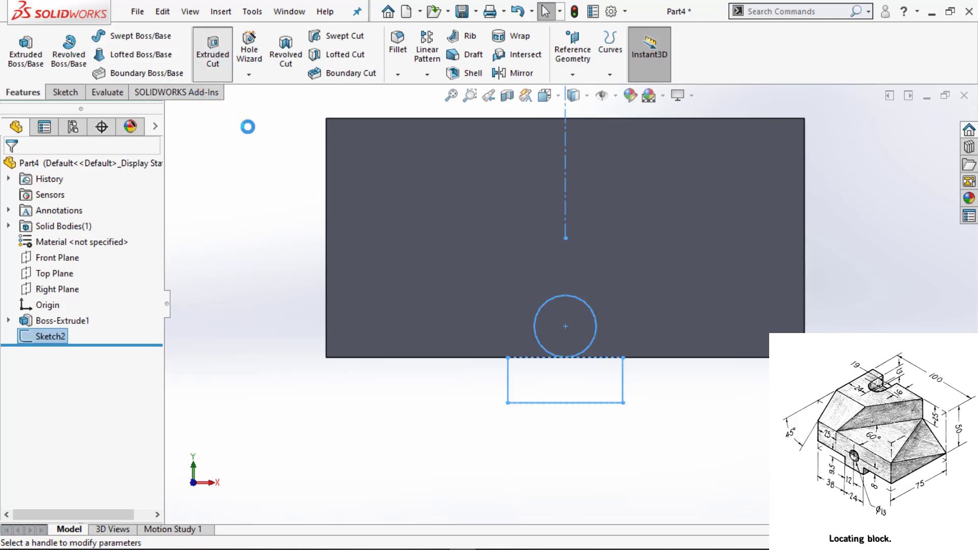
{"action": "left_click", "coordinate": [563, 314]}
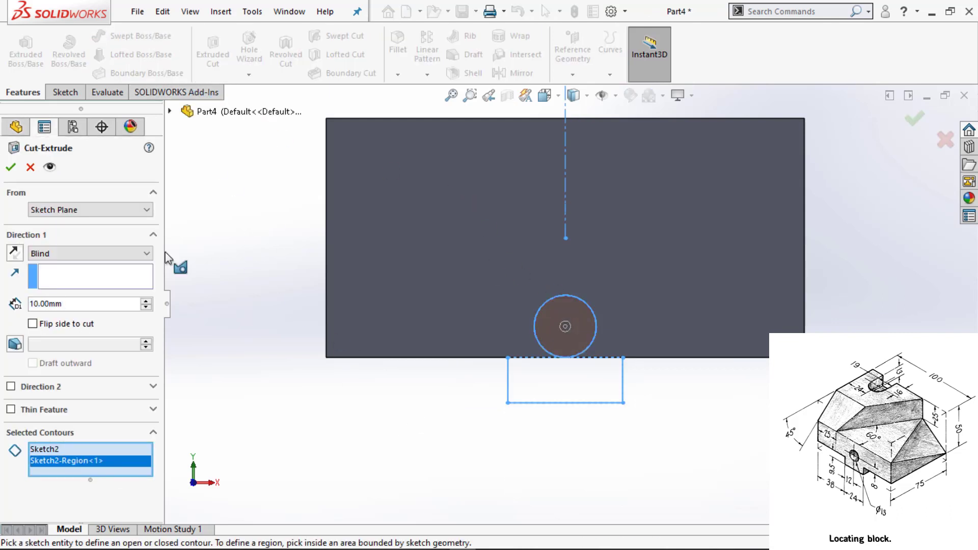
{"action": "left_click", "coordinate": [127, 253]}
{"action": "left_click", "coordinate": [132, 278]}
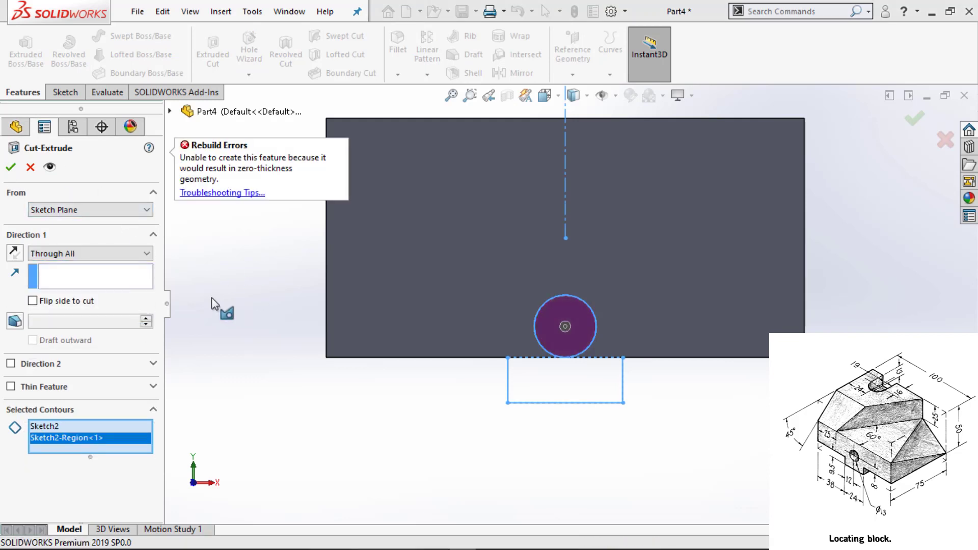
{"action": "middle_click_drag", "start_coordinate": [347, 304], "coordinate": [305, 305]}
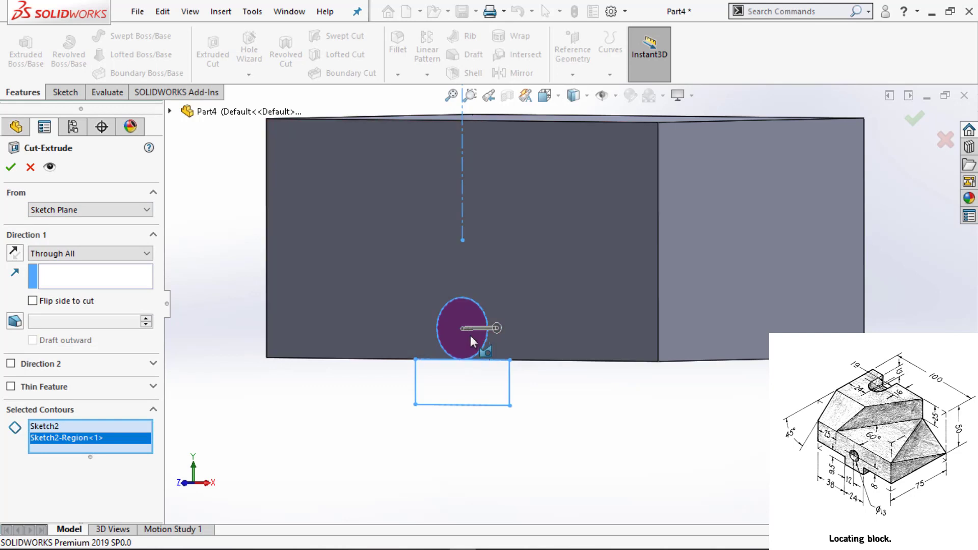
{"action": "left_click", "coordinate": [30, 167]}
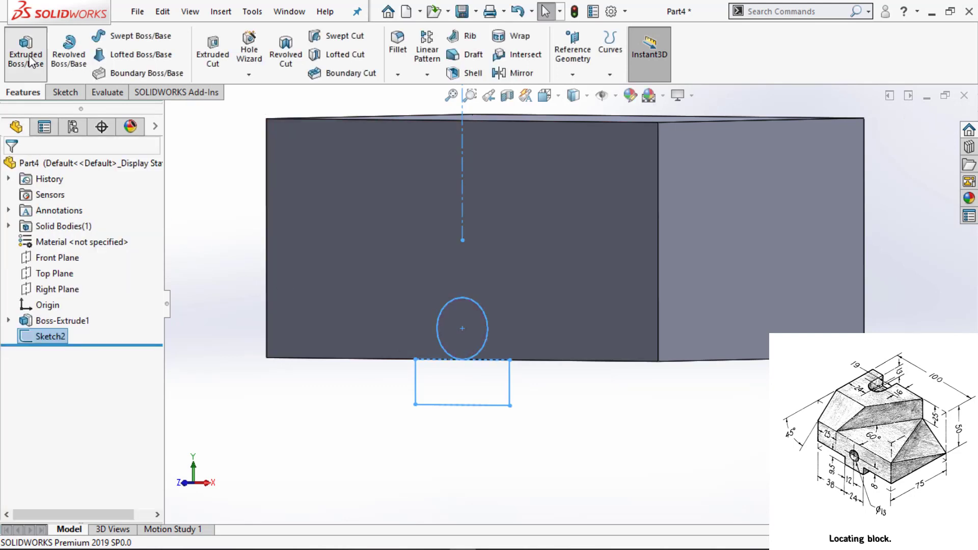
Extrude the rectangle region below the block as a boss, using the Through All end condition.
{"action": "left_click", "coordinate": [460, 388]}
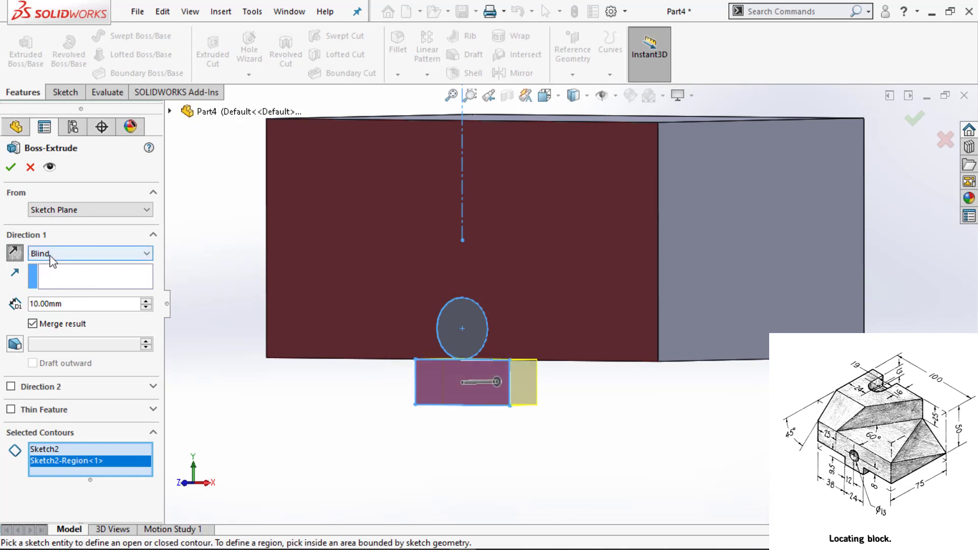
{"action": "left_click", "coordinate": [71, 253]}
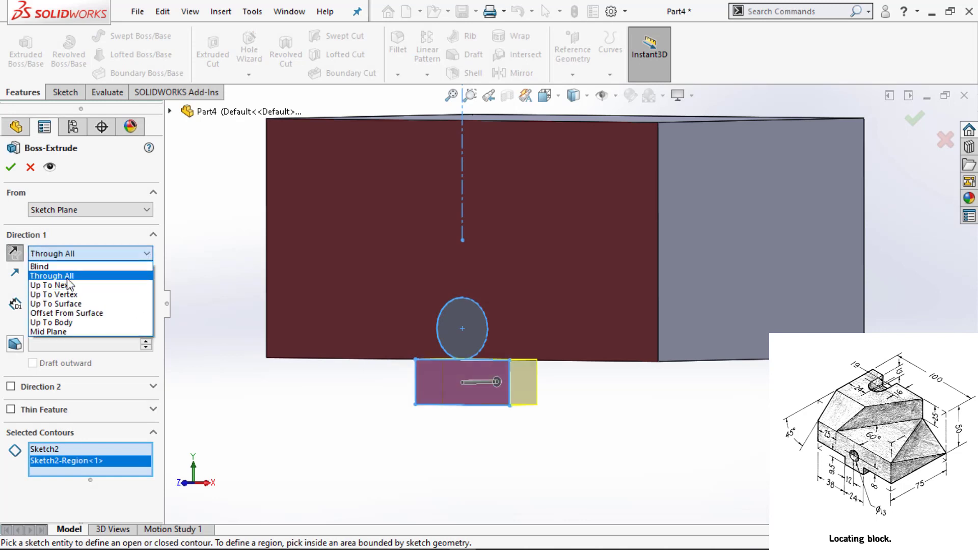
{"action": "left_click", "coordinate": [68, 277]}
{"action": "left_click", "coordinate": [10, 167]}
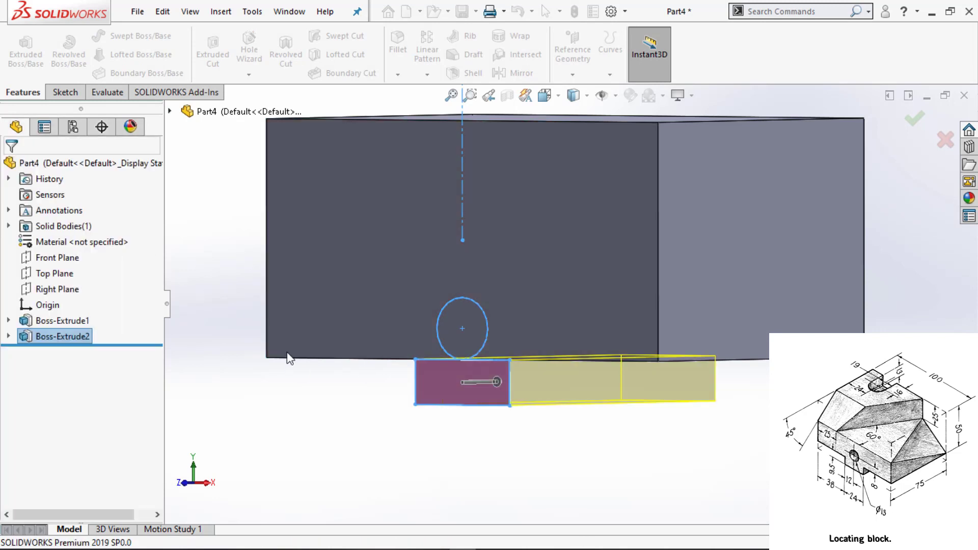
Reuse the tongue's sketch to cut the circle region through the block with the Through All end condition.
{"action": "left_click", "coordinate": [8, 336]}
{"action": "left_click", "coordinate": [60, 351]}
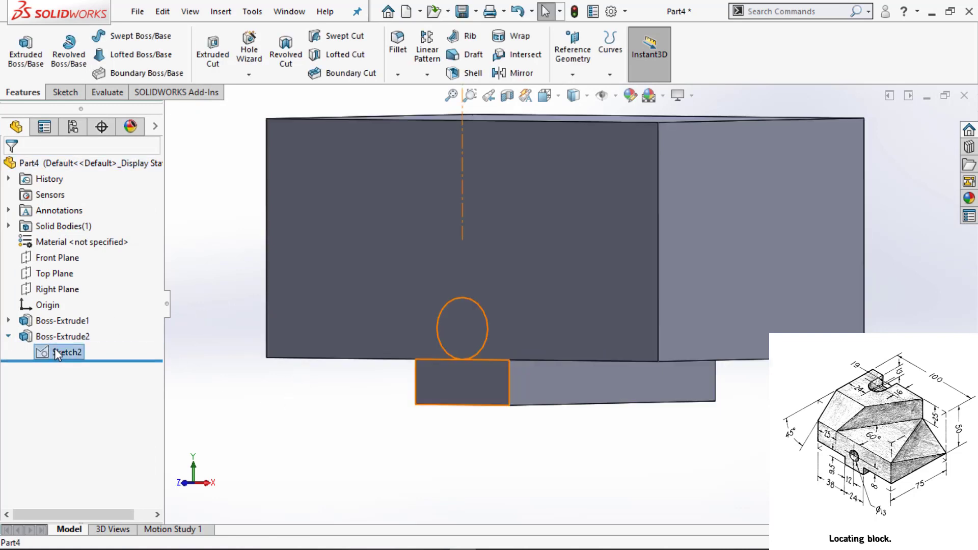
{"action": "left_click", "coordinate": [220, 60]}
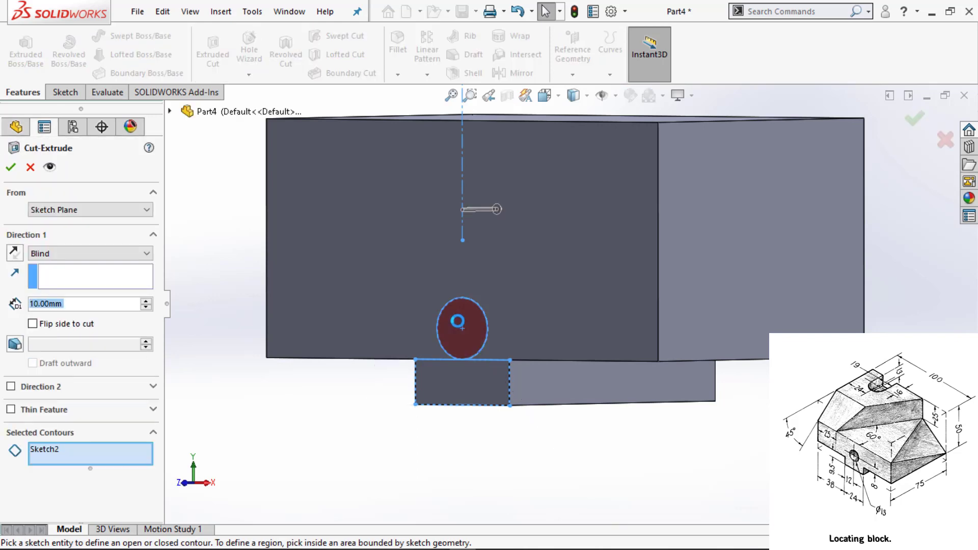
{"action": "left_click", "coordinate": [457, 322]}
{"action": "left_click", "coordinate": [76, 253]}
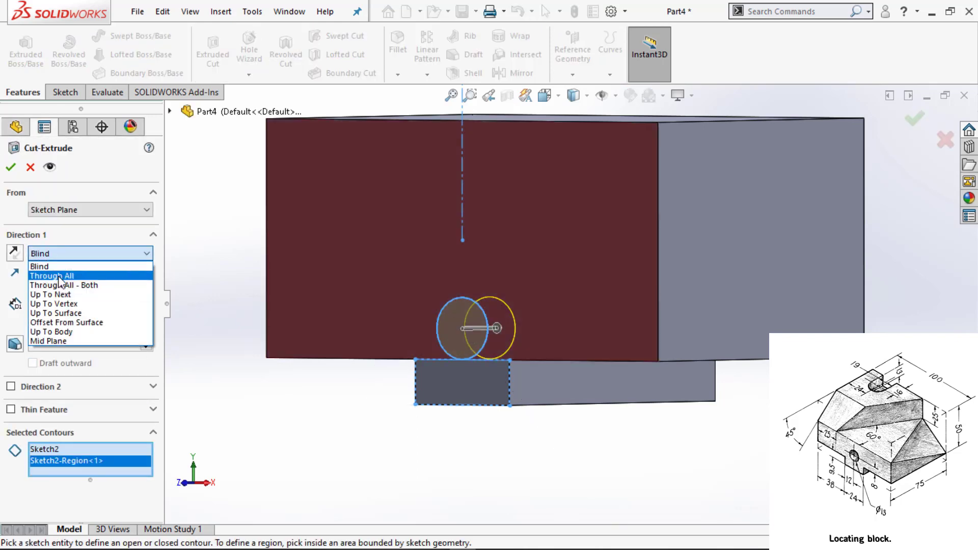
{"action": "left_click", "coordinate": [60, 278]}
{"action": "left_click", "coordinate": [10, 167]}
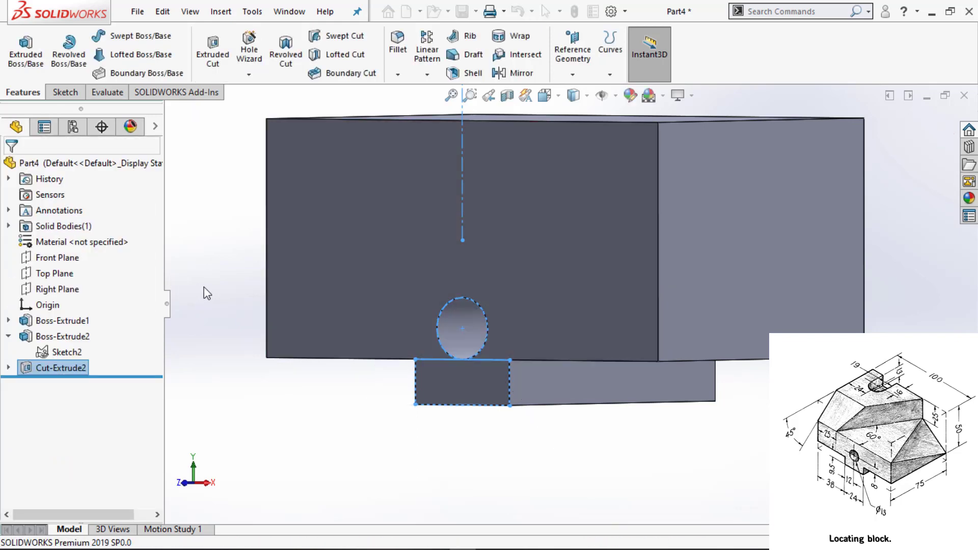
{"action": "left_click", "coordinate": [212, 308]}
{"action": "key", "text": "f"}
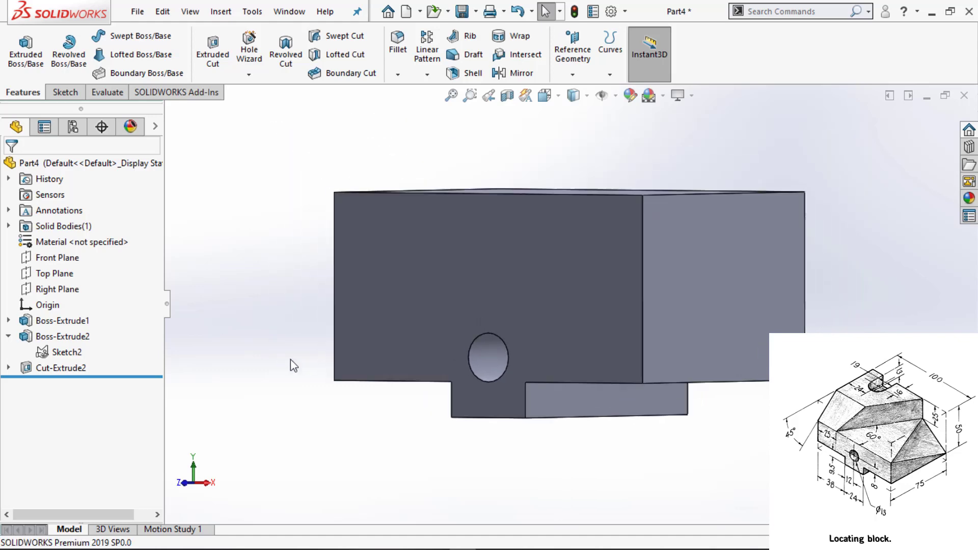
Start a sketch on the block's top face and convert the face's outline into sketch entities.
{"action": "middle_click_drag", "start_coordinate": [293, 365], "coordinate": [301, 395]}
{"action": "left_click_drag", "start_coordinate": [294, 396], "coordinate": [288, 391]}
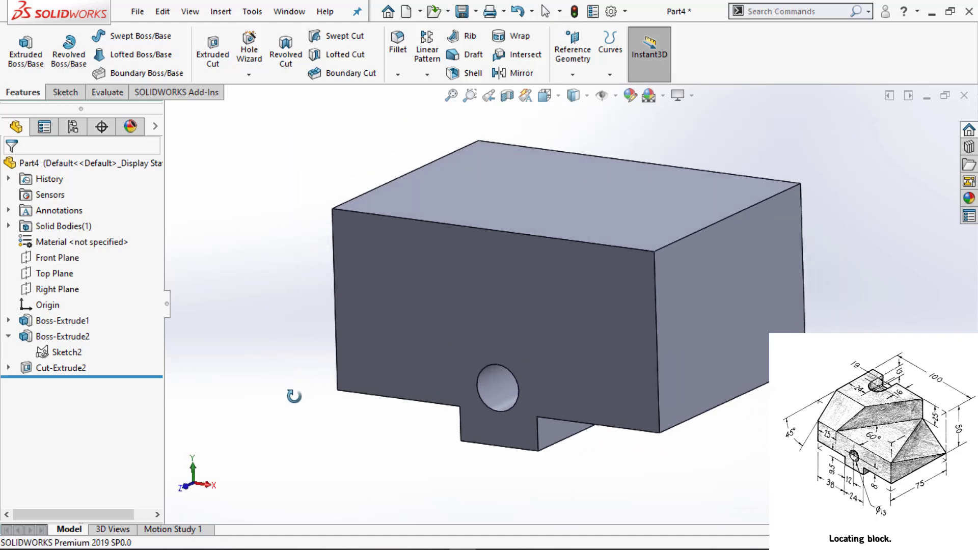
{"action": "key", "text": "Escape"}
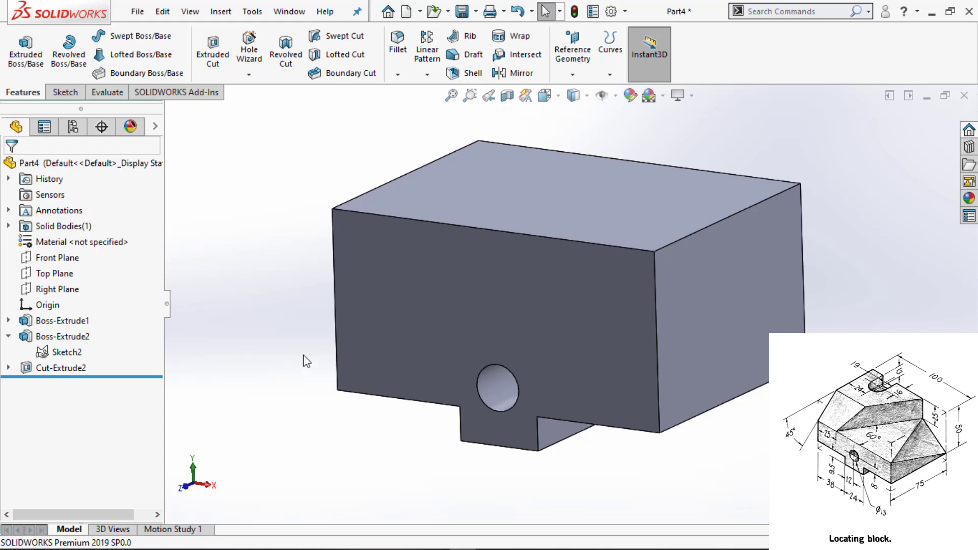
{"action": "left_click", "coordinate": [502, 202]}
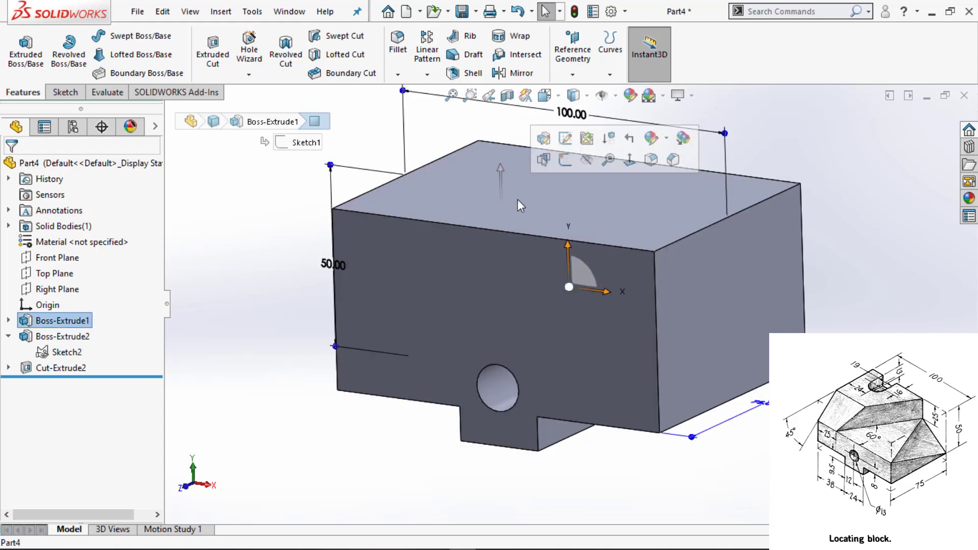
{"action": "left_click", "coordinate": [565, 161]}
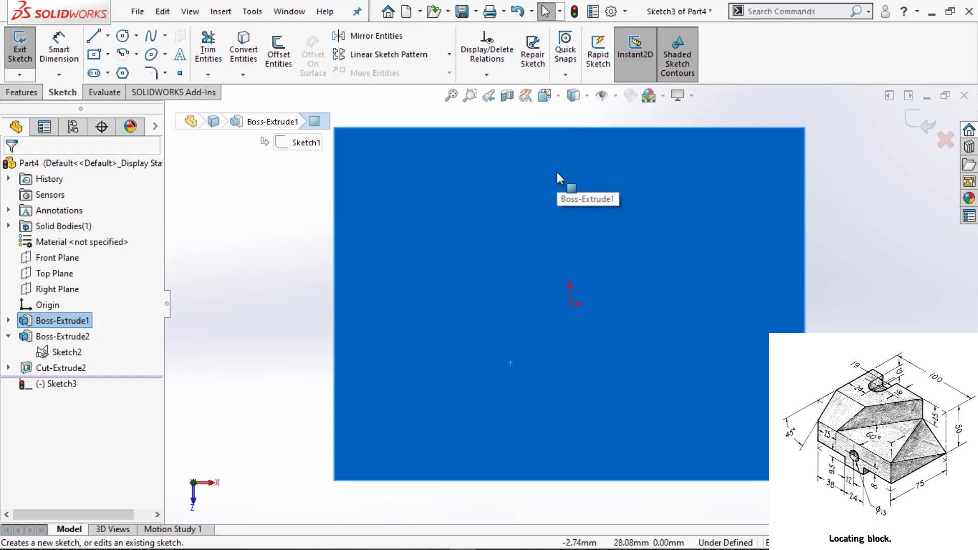
{"action": "left_click", "coordinate": [244, 51]}
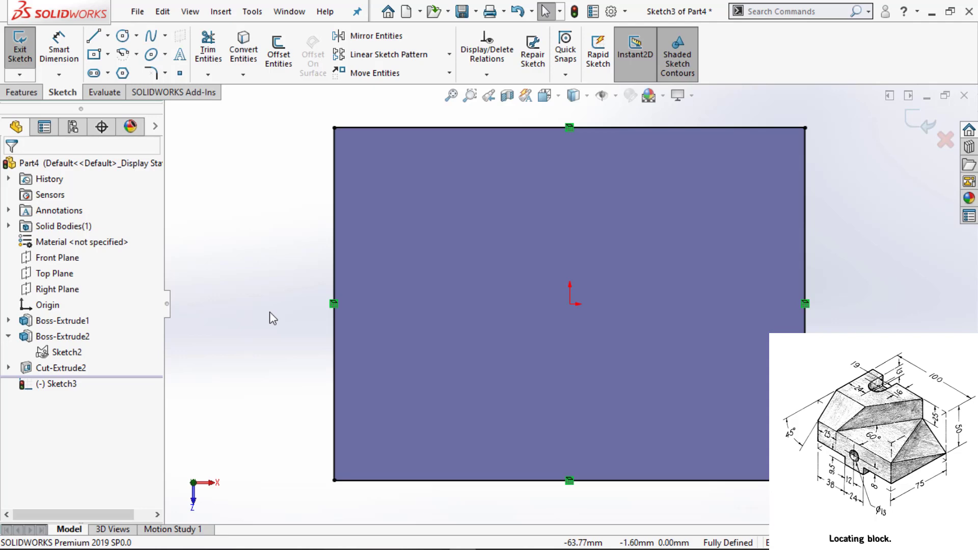
Sketch two connected slanted lines, about 38.9 mm and 38.2 mm long, from the face's back edge to its front edge.
{"action": "key", "text": "l"}
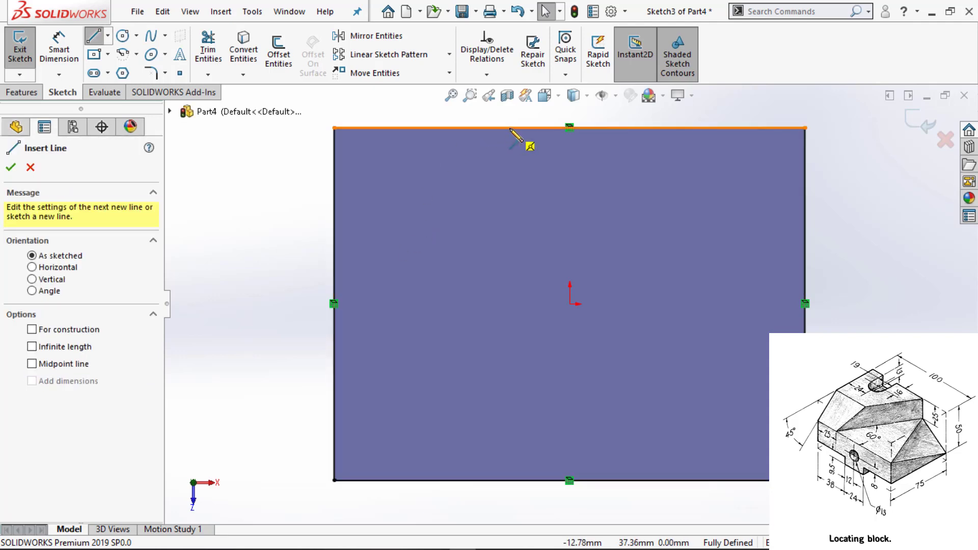
{"action": "left_click", "coordinate": [508, 127]}
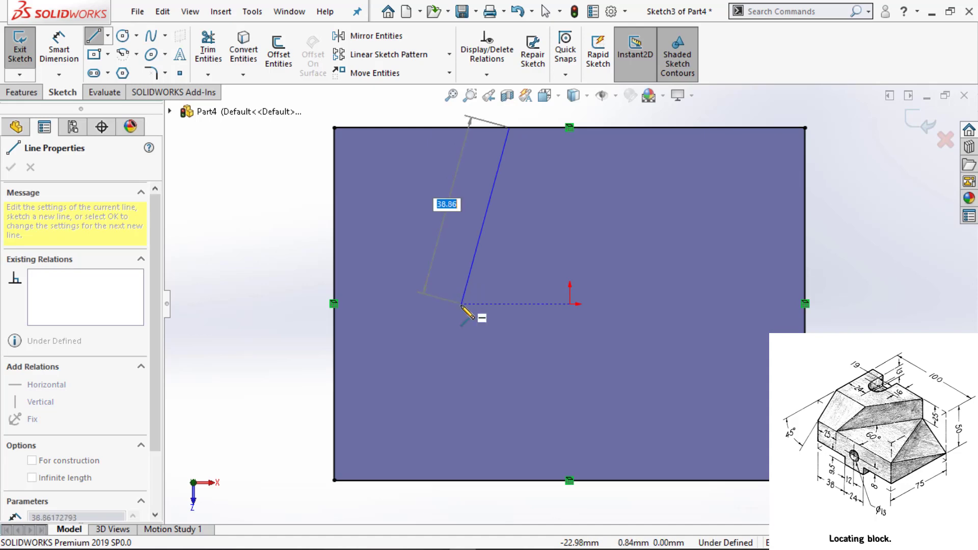
{"action": "left_click", "coordinate": [461, 304]}
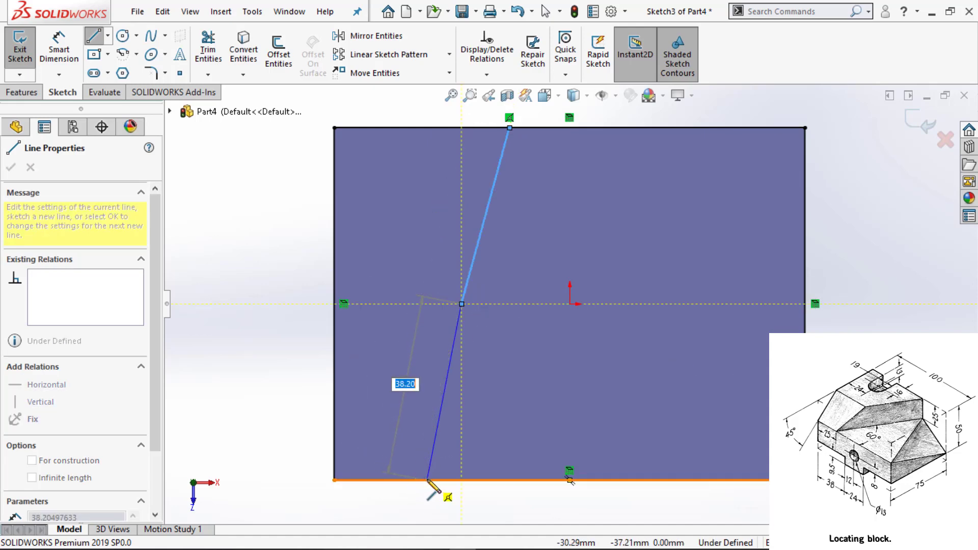
{"action": "left_click", "coordinate": [427, 481]}
{"action": "key", "text": "Escape"}
Dimension the slanted line's front endpoint 25 mm from the left end of the face's front edge.
{"action": "key", "text": "d"}
{"action": "left_click", "coordinate": [427, 481]}
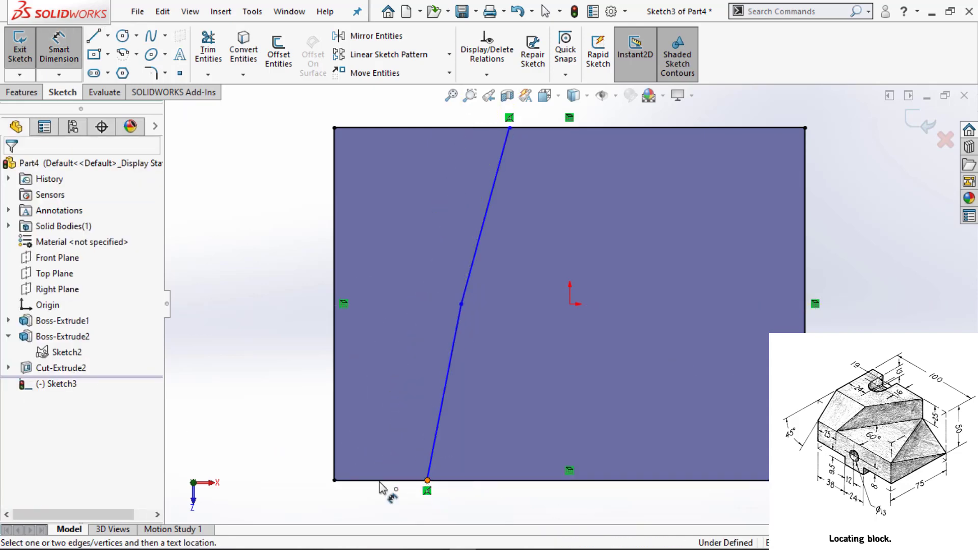
{"action": "left_click", "coordinate": [380, 513]}
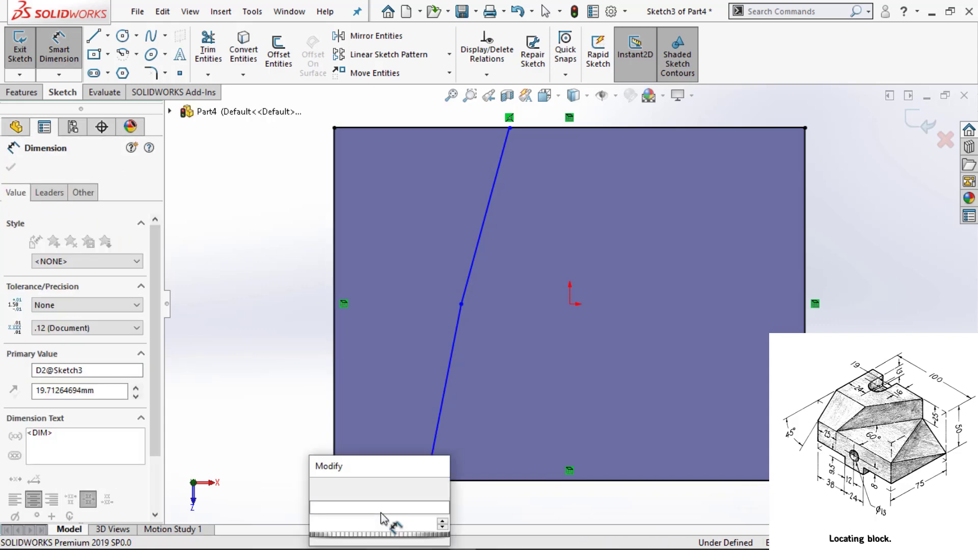
{"action": "type", "text": "25"}
{"action": "key", "text": "Return"}
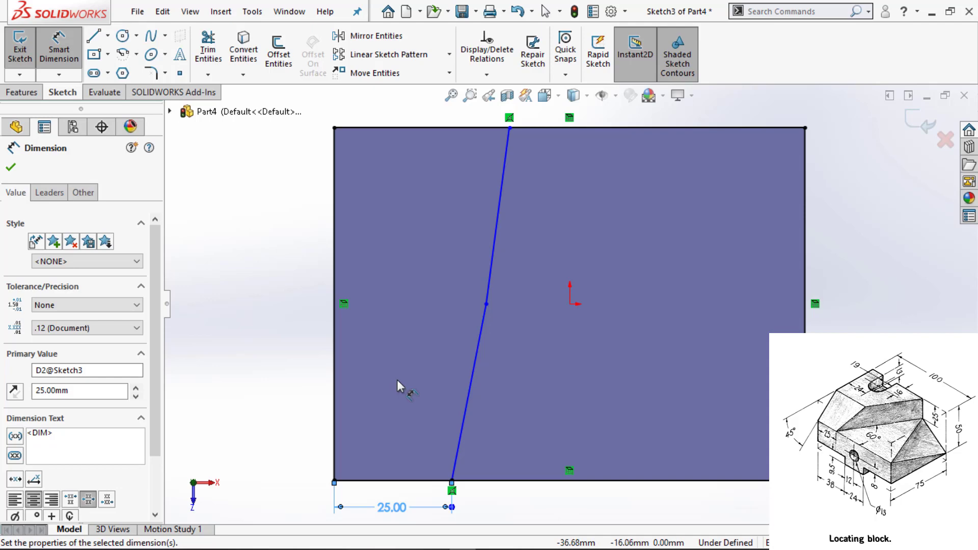
{"action": "key", "text": "Escape"}
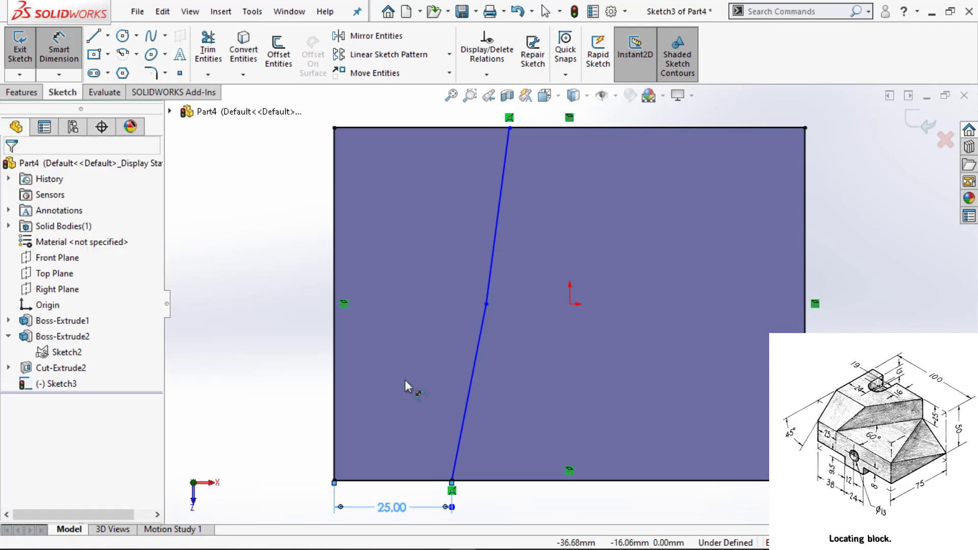
{"action": "key", "text": "Escape"}
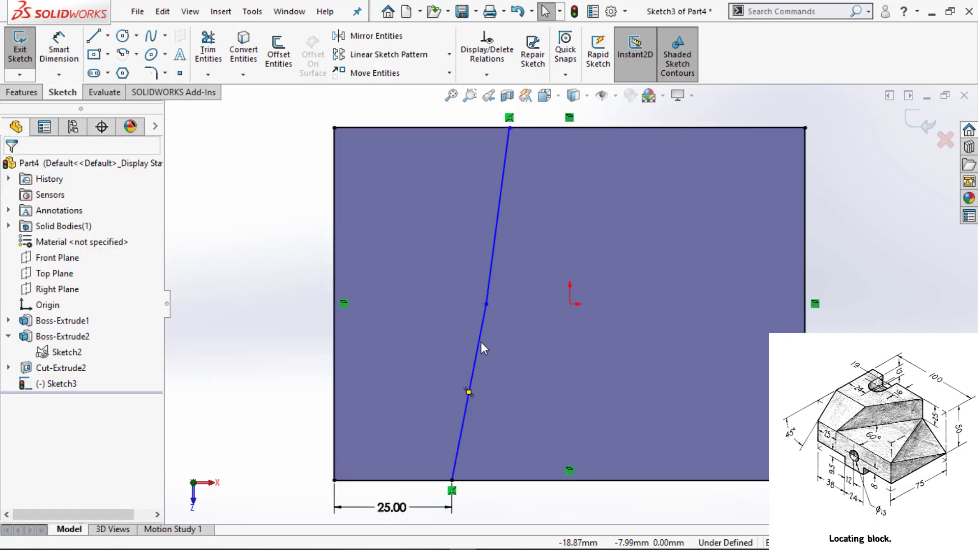
Dimension the angle between the front slanted line and the face's front edge to 60 degrees.
{"action": "key", "text": "d"}
{"action": "left_click", "coordinate": [468, 392]}
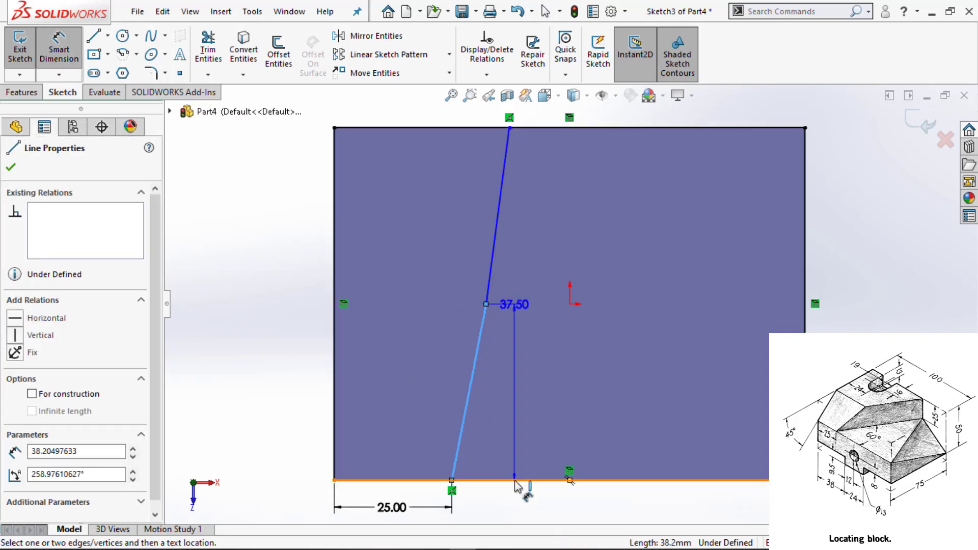
{"action": "left_click", "coordinate": [522, 481]}
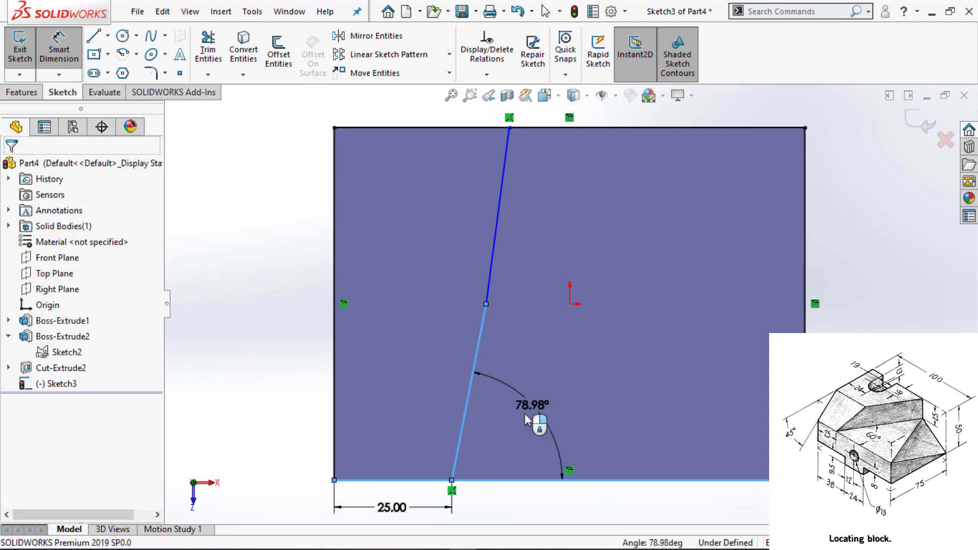
{"action": "left_click", "coordinate": [524, 413]}
{"action": "key", "text": "Return"}
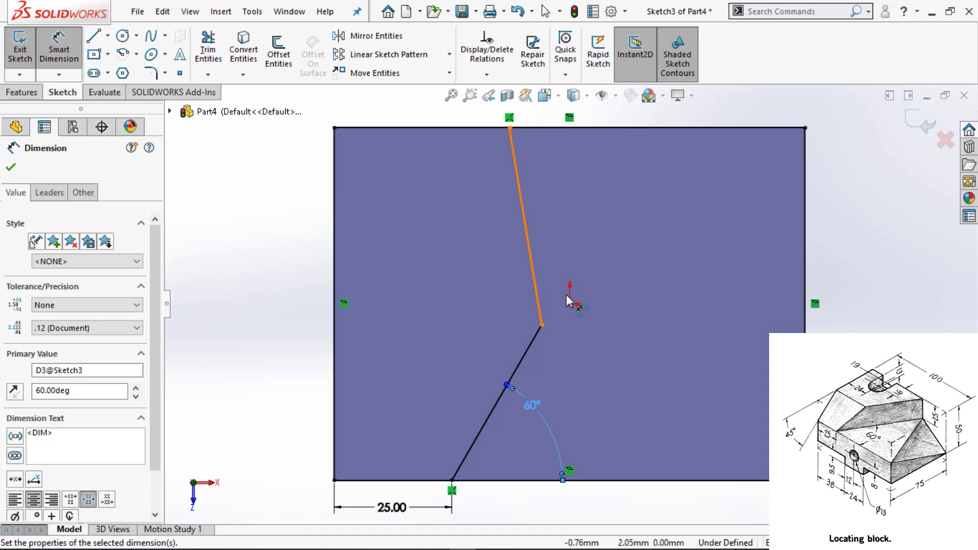
{"action": "key", "text": "Escape"}
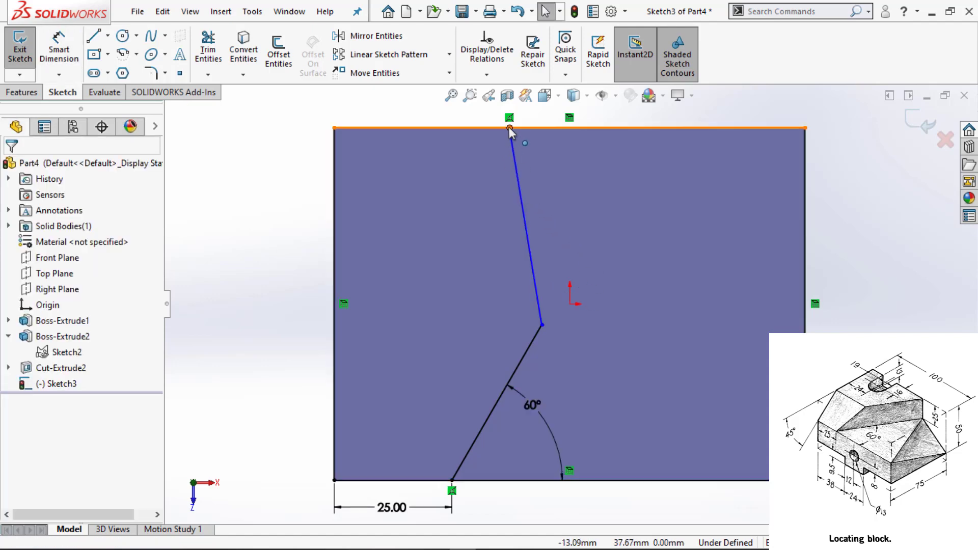
Move the rear line's endpoint along the back edge to align with the front line, and make both slanted lines collinear.
{"action": "left_click_drag", "start_coordinate": [509, 128], "coordinate": [657, 170]}
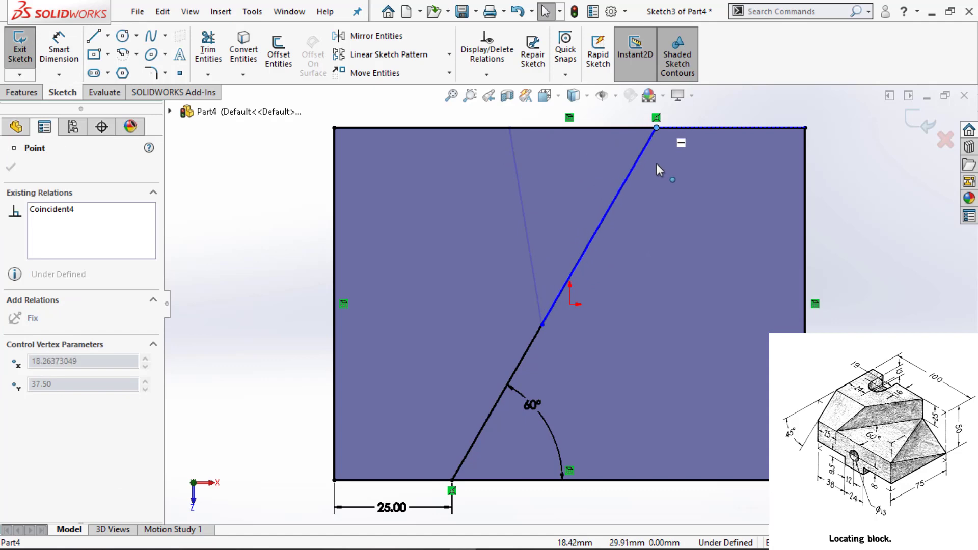
{"action": "left_click", "coordinate": [578, 267]}
{"action": "left_click", "coordinate": [604, 234], "text": "ctrl"}
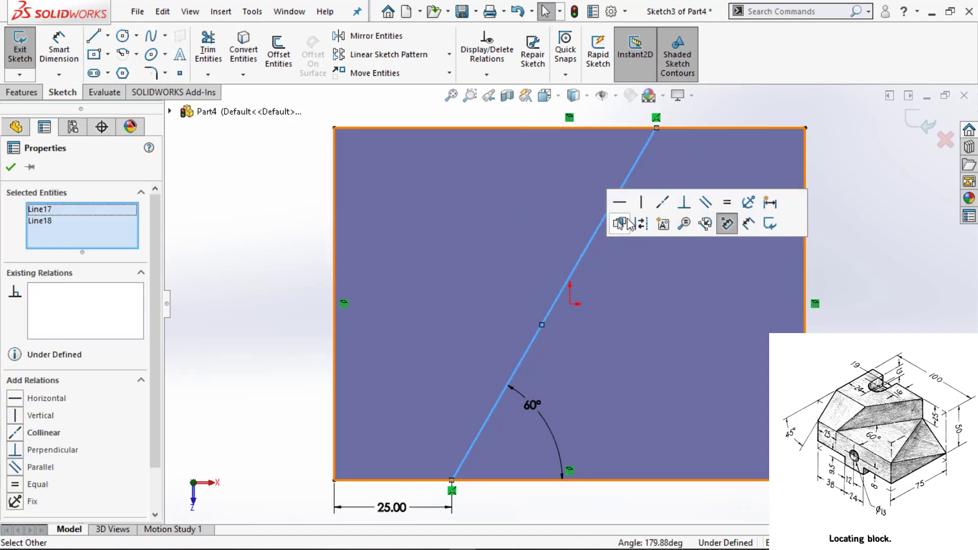
{"action": "left_click", "coordinate": [251, 282]}
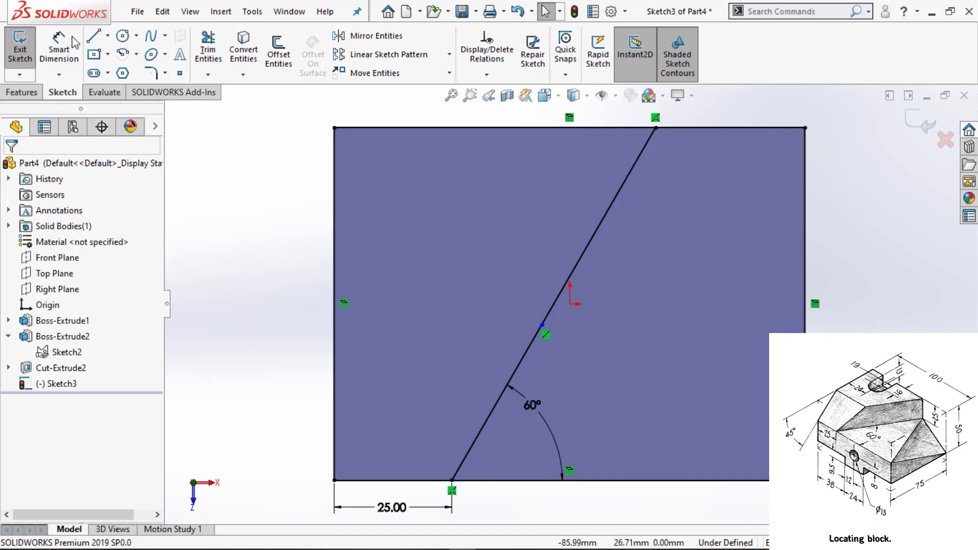
Sketch a U-shaped slot open at the face's back edge, about 9.1 mm wide with straight sides about 7.3 mm long.
{"action": "left_click", "coordinate": [92, 38]}
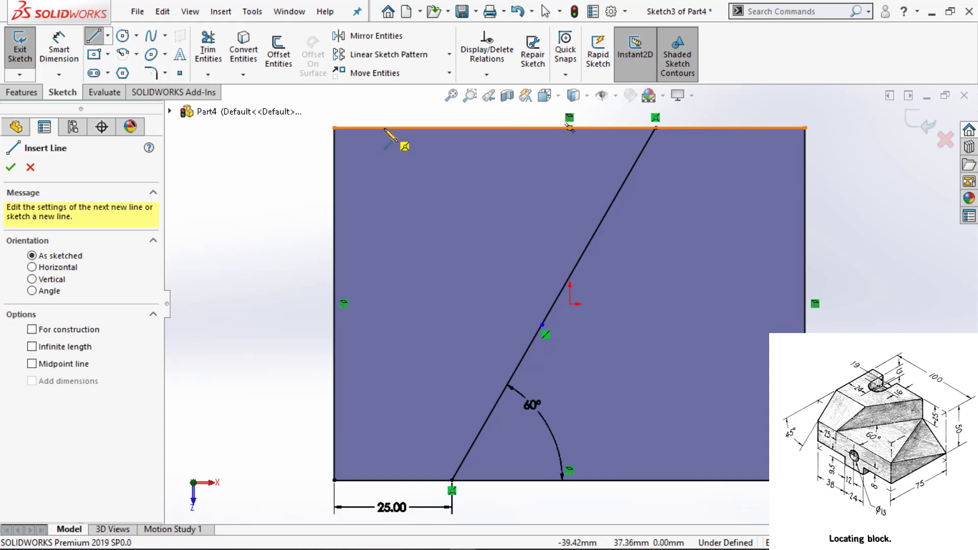
{"action": "left_click", "coordinate": [384, 128]}
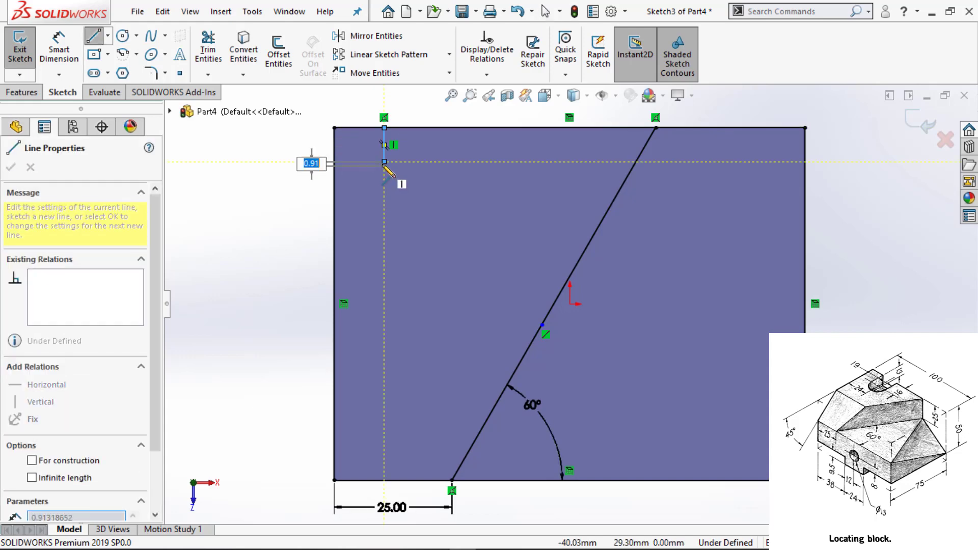
{"action": "left_click", "coordinate": [384, 162]}
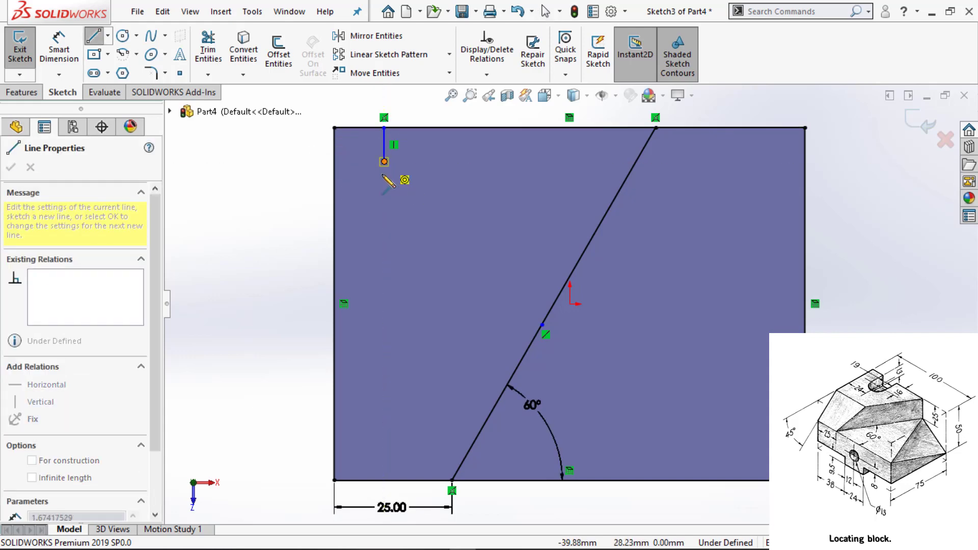
{"action": "key", "text": "a"}
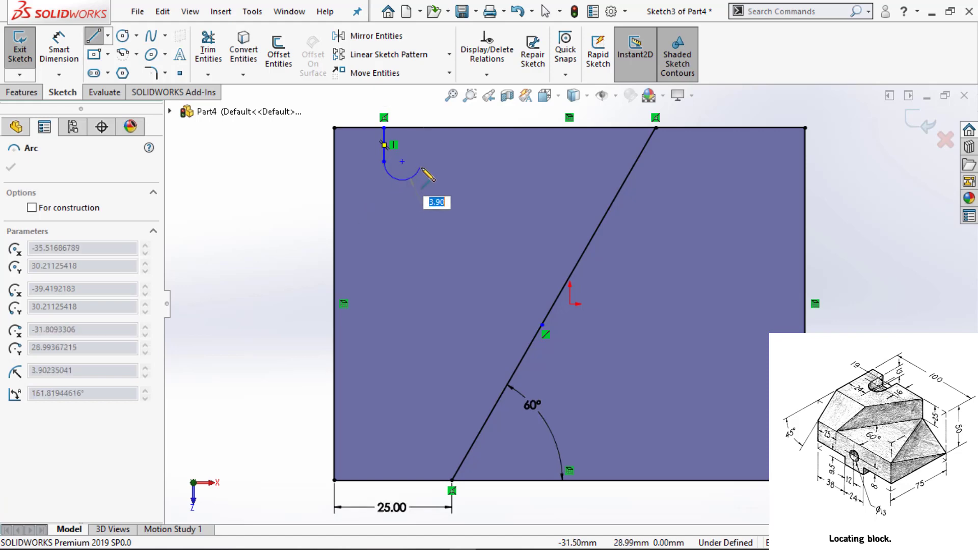
{"action": "double_click", "coordinate": [431, 134]}
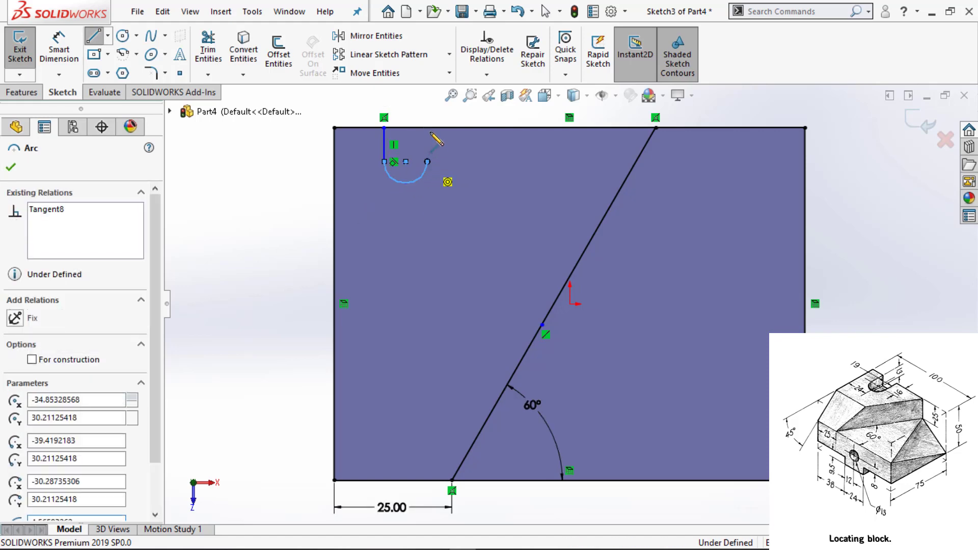
{"action": "left_click", "coordinate": [427, 161]}
{"action": "left_click", "coordinate": [427, 128]}
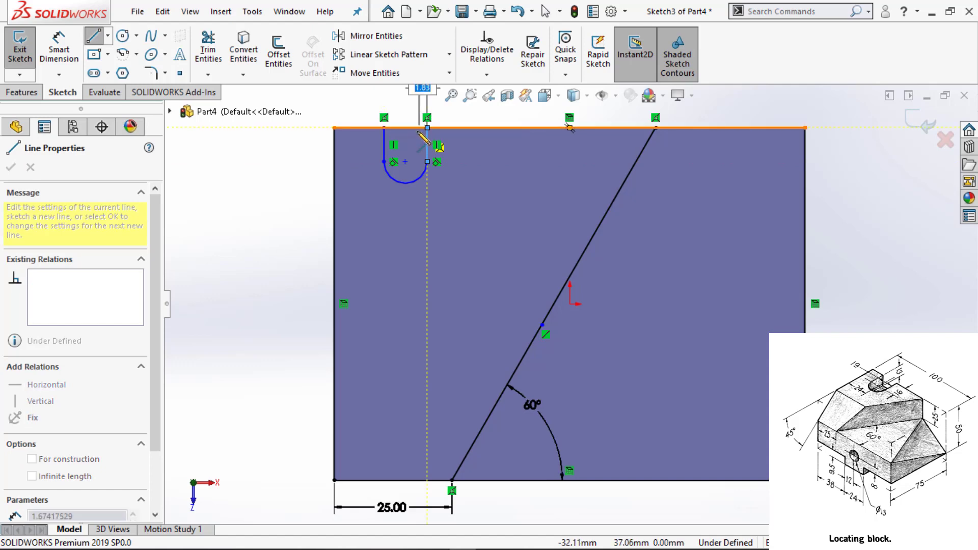
{"action": "key", "text": "Escape"}
Dimension the slot arc's center 24 mm from the face's left edge.
{"action": "key", "text": "d"}
{"action": "left_click", "coordinate": [406, 162]}
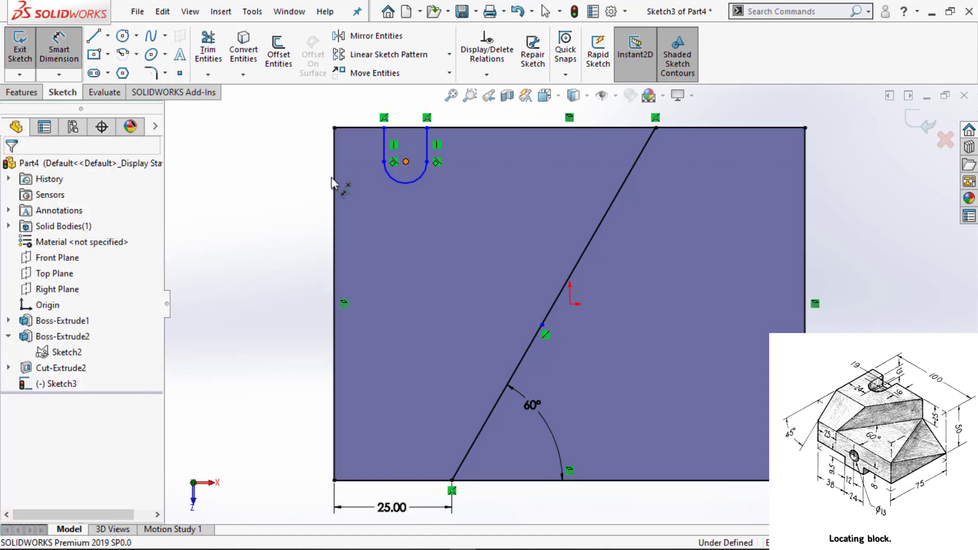
{"action": "left_click", "coordinate": [334, 185]}
{"action": "left_click", "coordinate": [375, 250]}
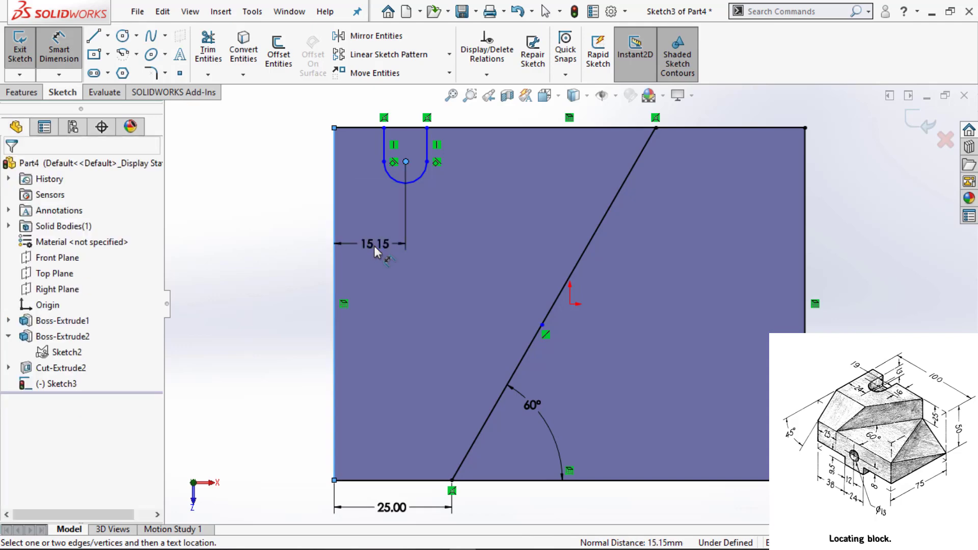
{"action": "type", "text": "24"}
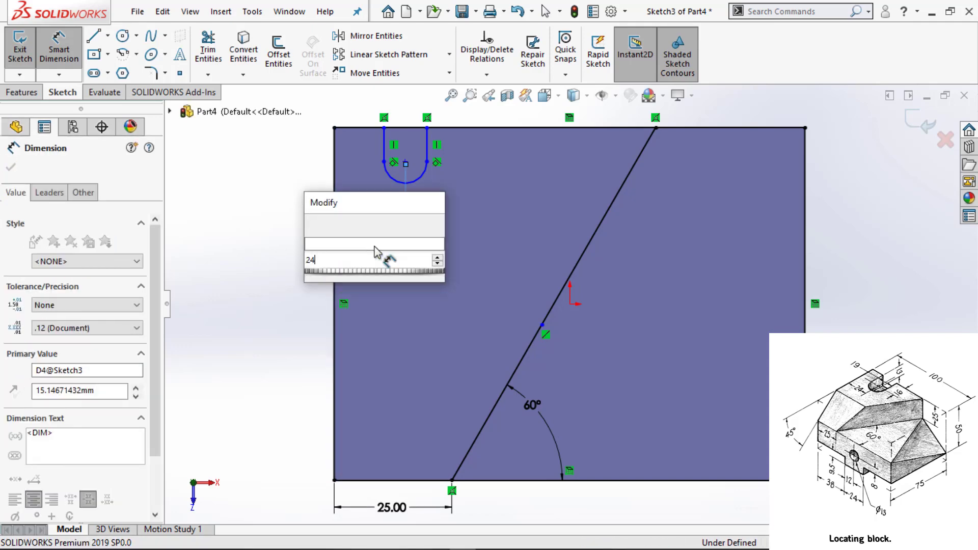
{"action": "key", "text": "Return"}
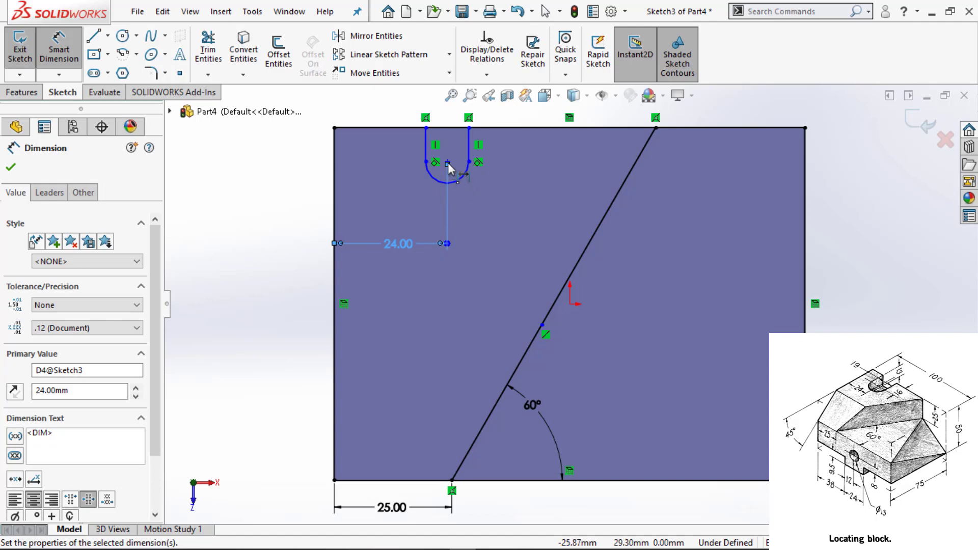
Dimension the slot arc's center 16 mm from the face's back edge.
{"action": "left_click", "coordinate": [450, 130]}
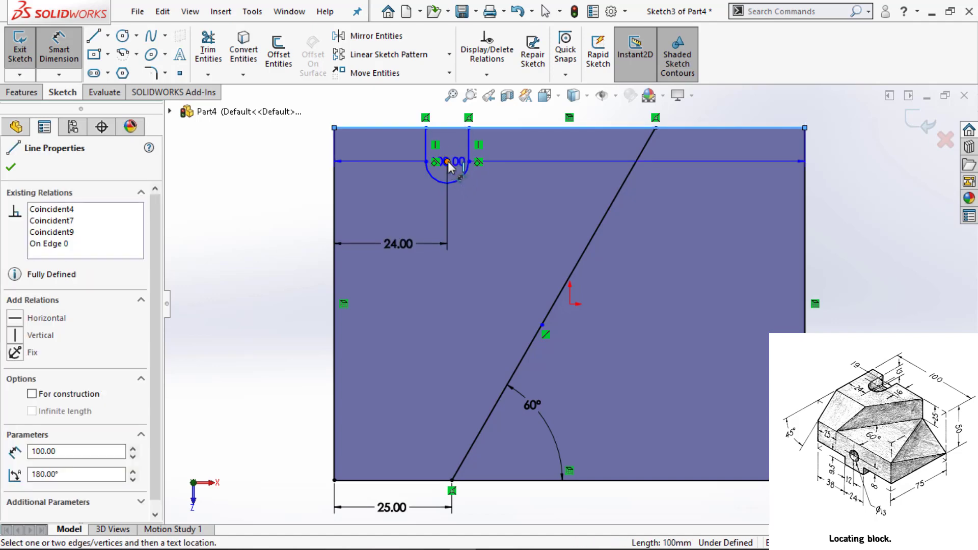
{"action": "left_click", "coordinate": [447, 162]}
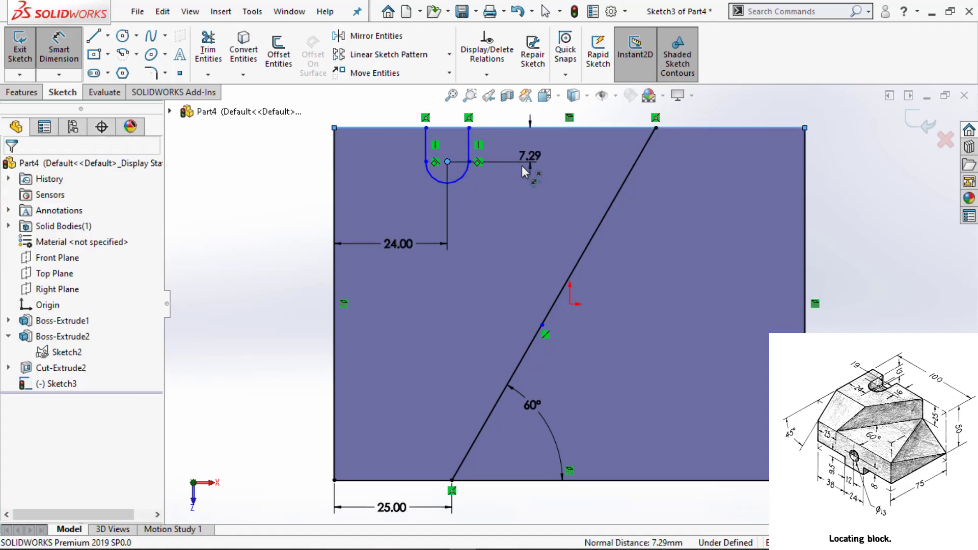
{"action": "left_click", "coordinate": [525, 172]}
{"action": "type", "text": "16"}
{"action": "key", "text": "Return"}
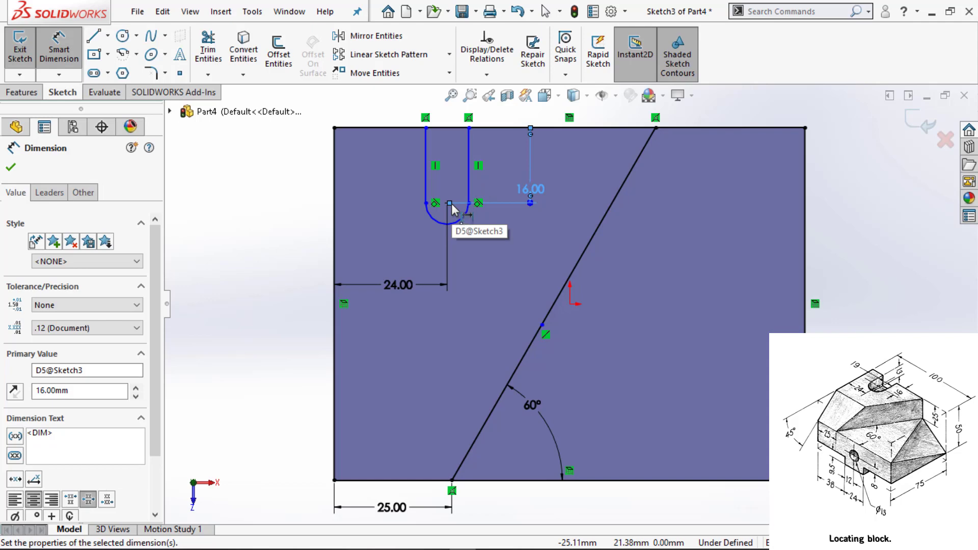
Dimension the width between the slot's two straight sides to 19 mm.
{"action": "left_click", "coordinate": [426, 148]}
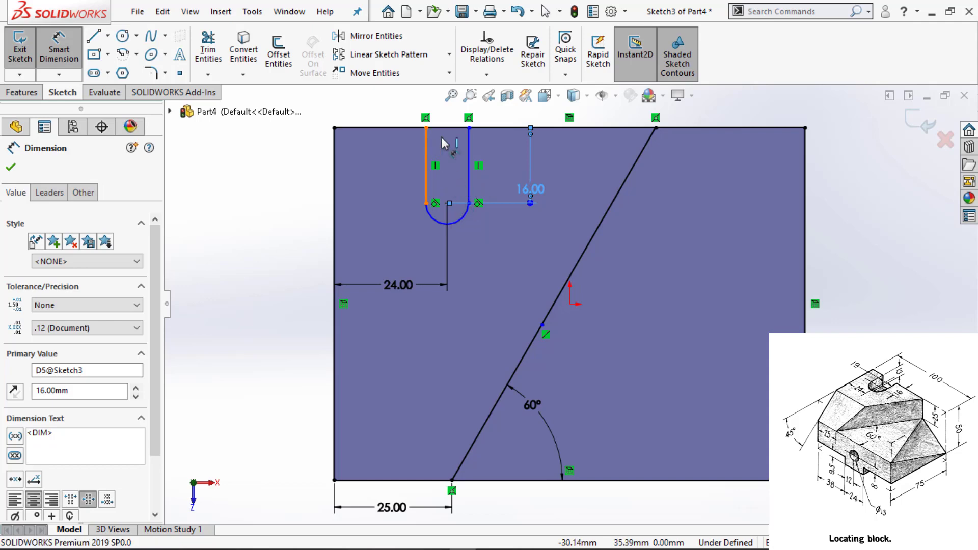
{"action": "left_click", "coordinate": [469, 145]}
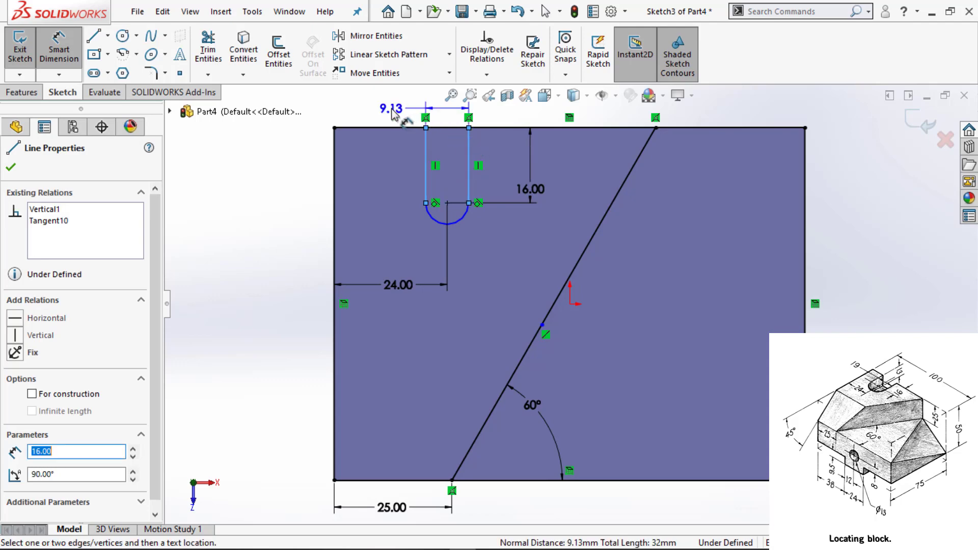
{"action": "left_click", "coordinate": [392, 118]}
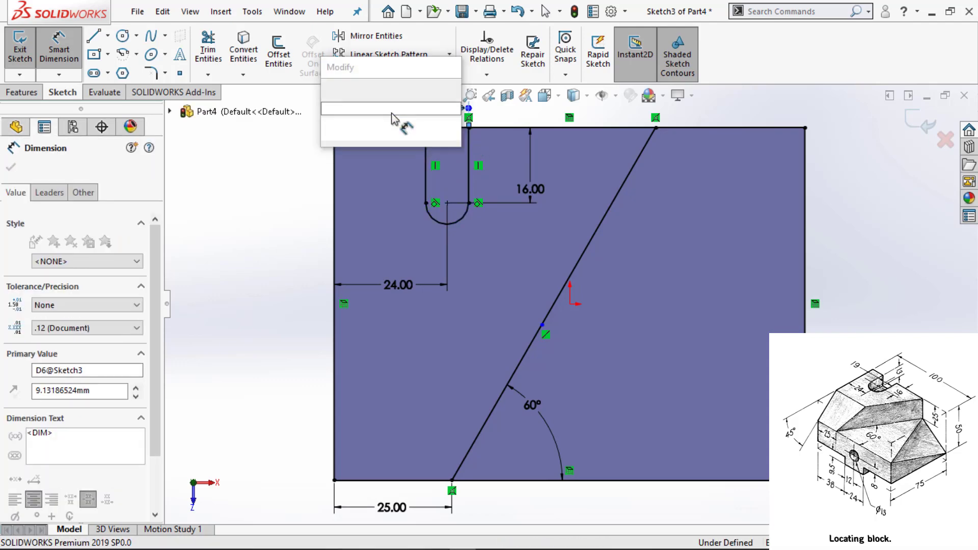
{"action": "key", "text": "Return"}
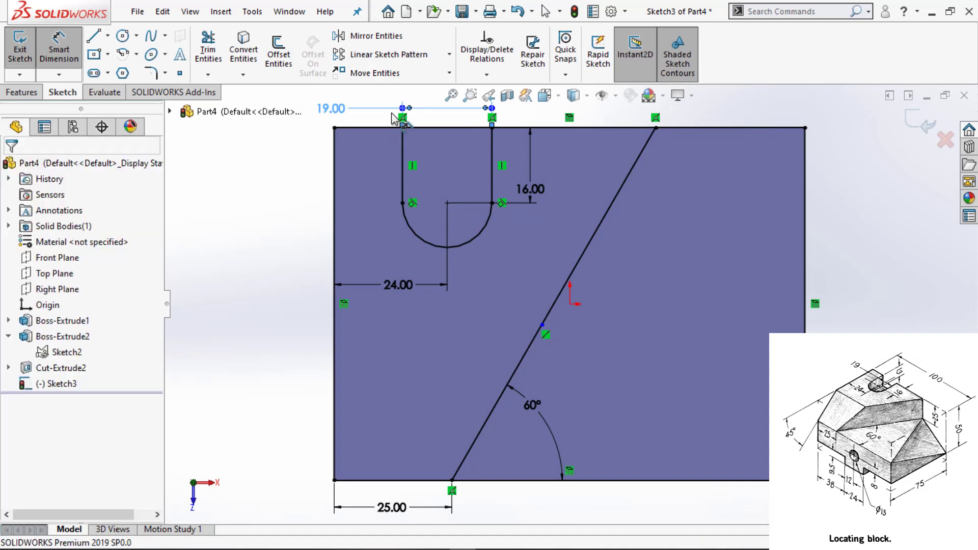
Extrude-cut the sketch region on the right of the 60-degree line to a blind depth of 25 mm.
{"action": "left_click", "coordinate": [21, 92]}
{"action": "left_click", "coordinate": [204, 60]}
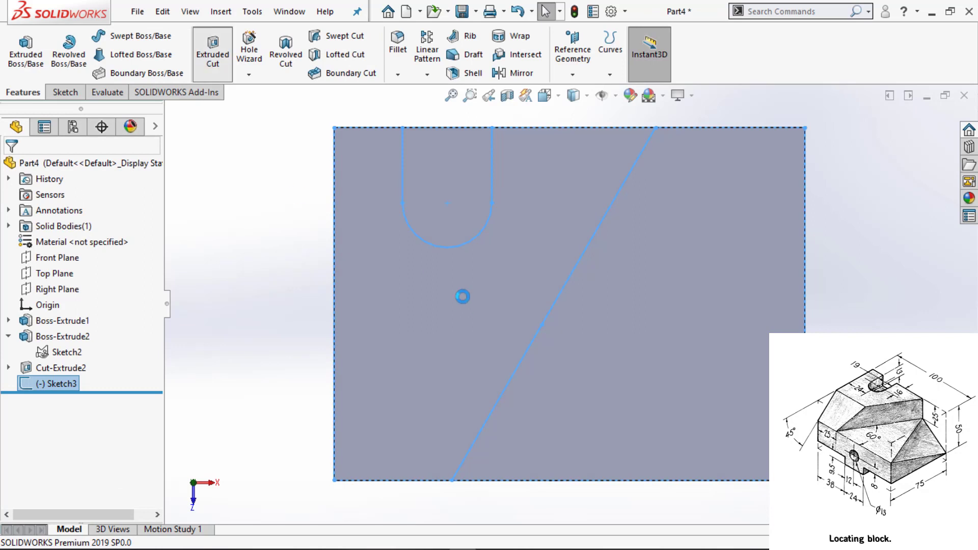
{"action": "left_click", "coordinate": [665, 297]}
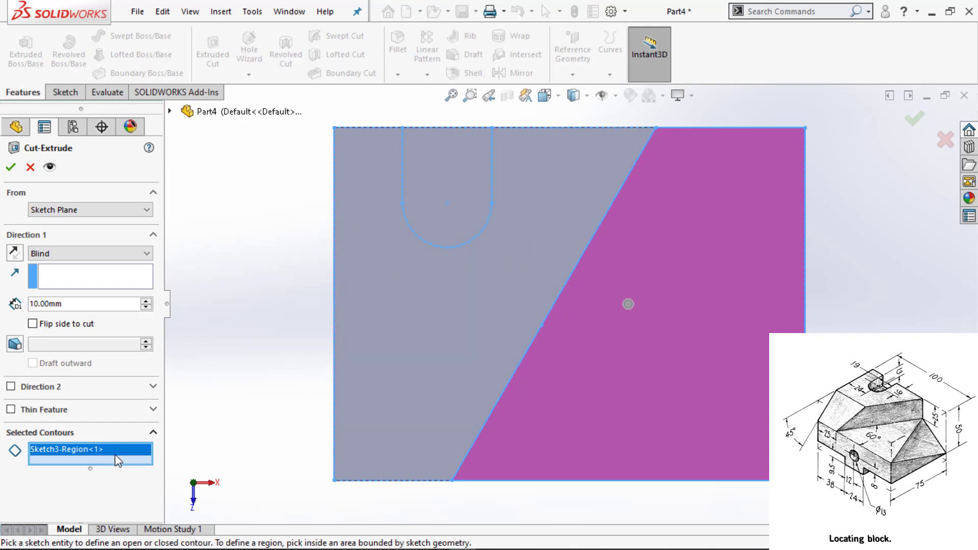
{"action": "left_click_drag", "start_coordinate": [86, 301], "coordinate": [2, 303]}
{"action": "type", "text": "25"}
{"action": "key", "text": "Return"}
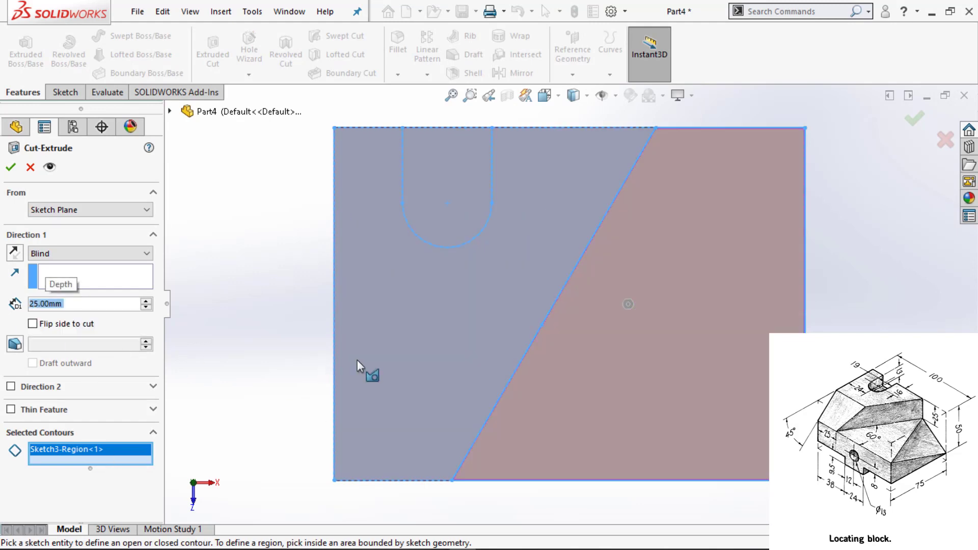
{"action": "middle_click_drag", "start_coordinate": [360, 366], "coordinate": [208, 286]}
{"action": "left_click", "coordinate": [11, 166]}
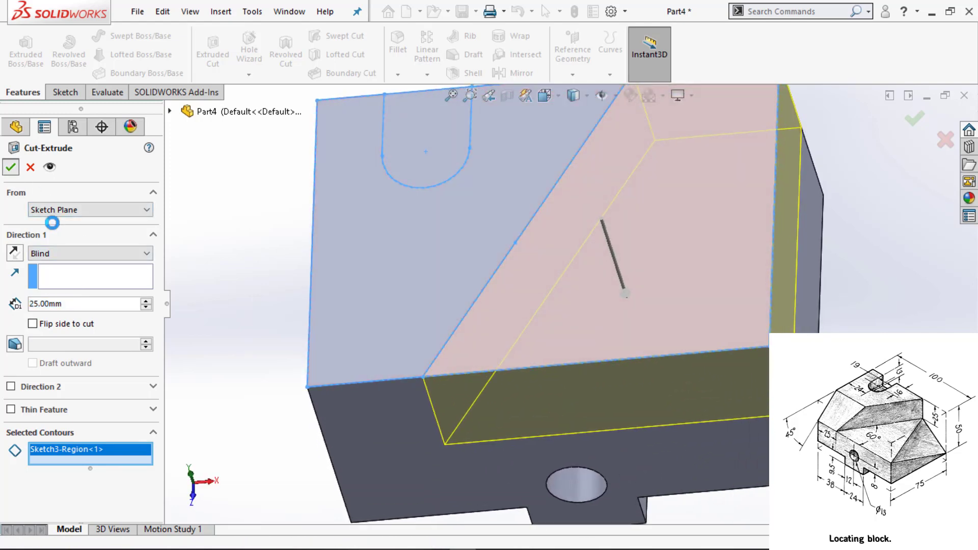
Reuse the same top-face sketch to extrude-cut the U-shaped slot region to a blind depth of 13 mm.
{"action": "left_click", "coordinate": [9, 384]}
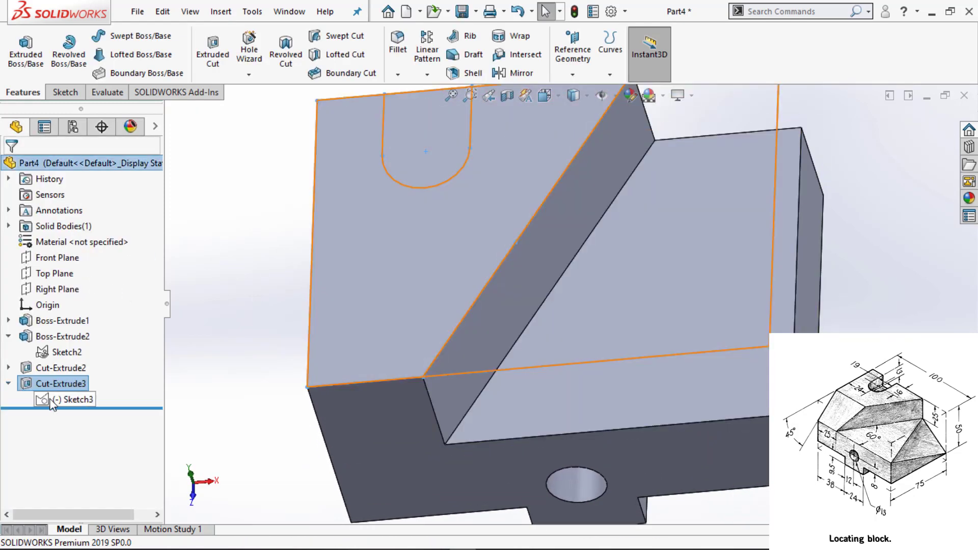
{"action": "left_click", "coordinate": [54, 401]}
{"action": "left_click", "coordinate": [405, 160]}
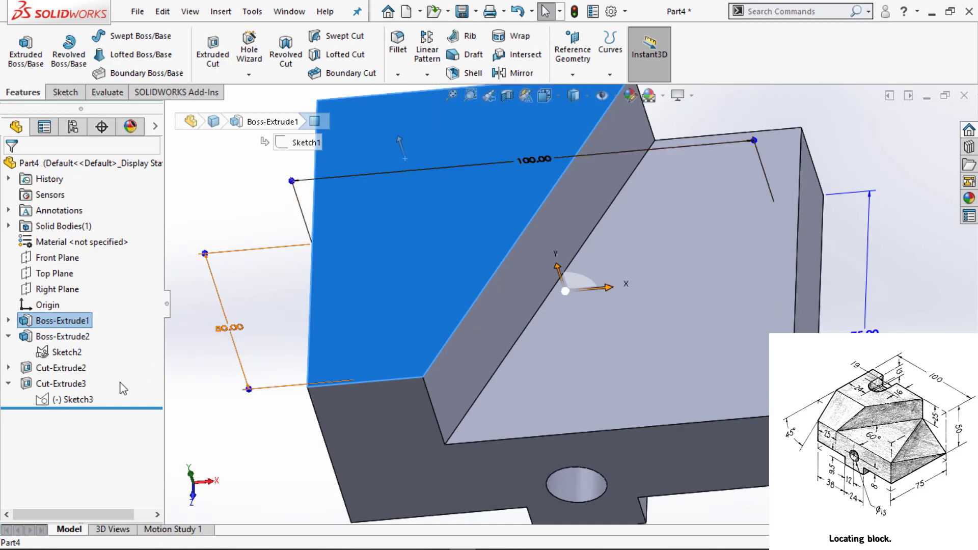
{"action": "left_click", "coordinate": [64, 400]}
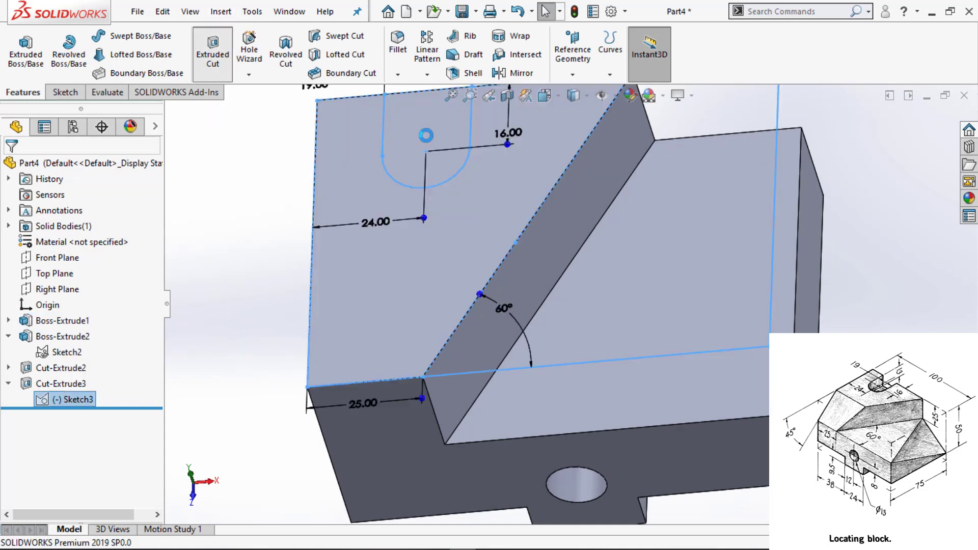
{"action": "left_click", "coordinate": [423, 139]}
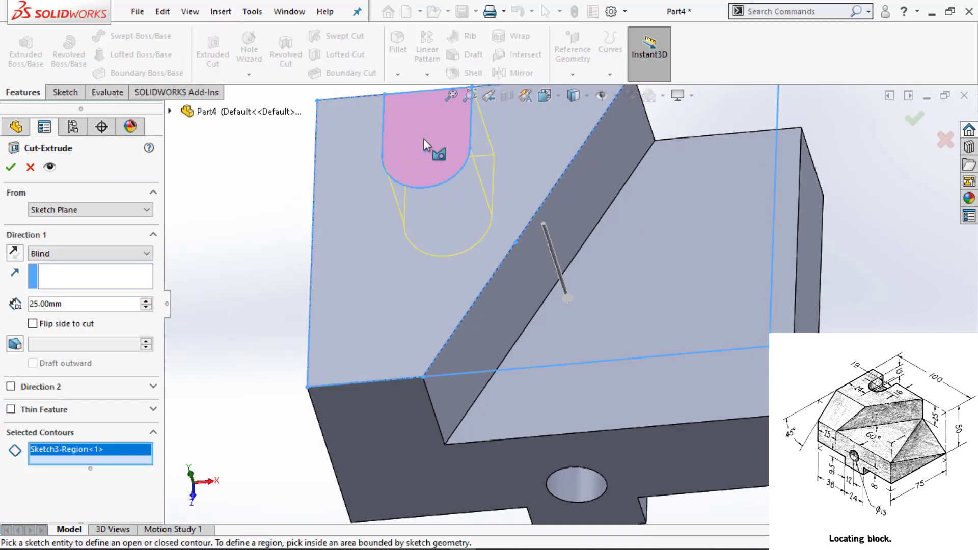
{"action": "left_click", "coordinate": [79, 303]}
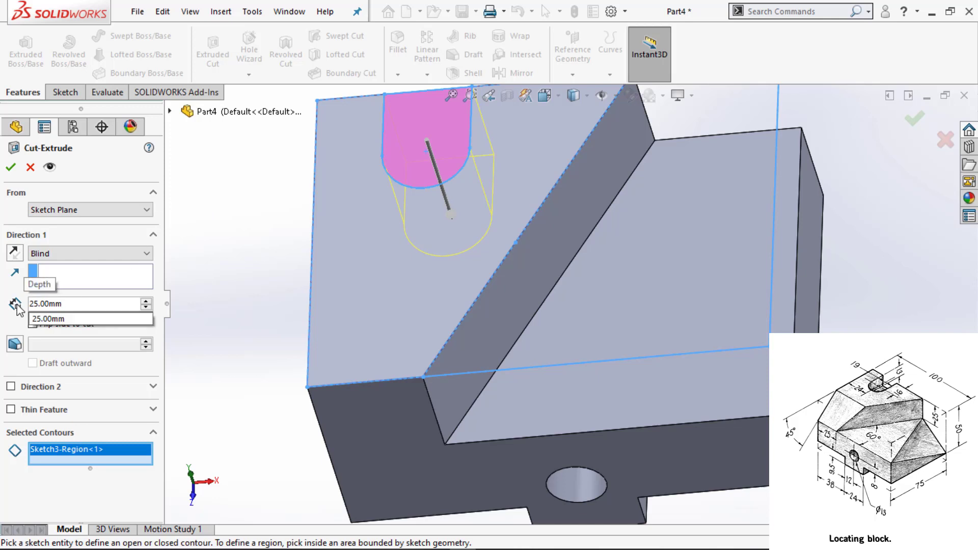
{"action": "key", "text": "BackSpace"}
{"action": "key", "text": "BackSpace"}
{"action": "key", "text": "BackSpace"}
{"action": "key", "text": "BackSpace"}
{"action": "key", "text": "BackSpace"}
{"action": "key", "text": "BackSpace"}
{"action": "key", "text": "BackSpace"}
{"action": "type", "text": "1"}
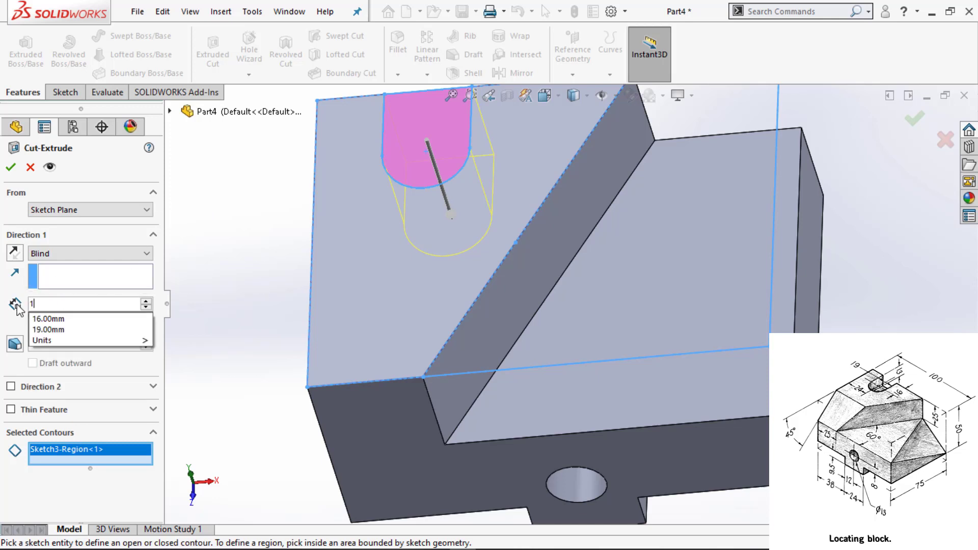
{"action": "type", "text": "3"}
{"action": "key", "text": "Return"}
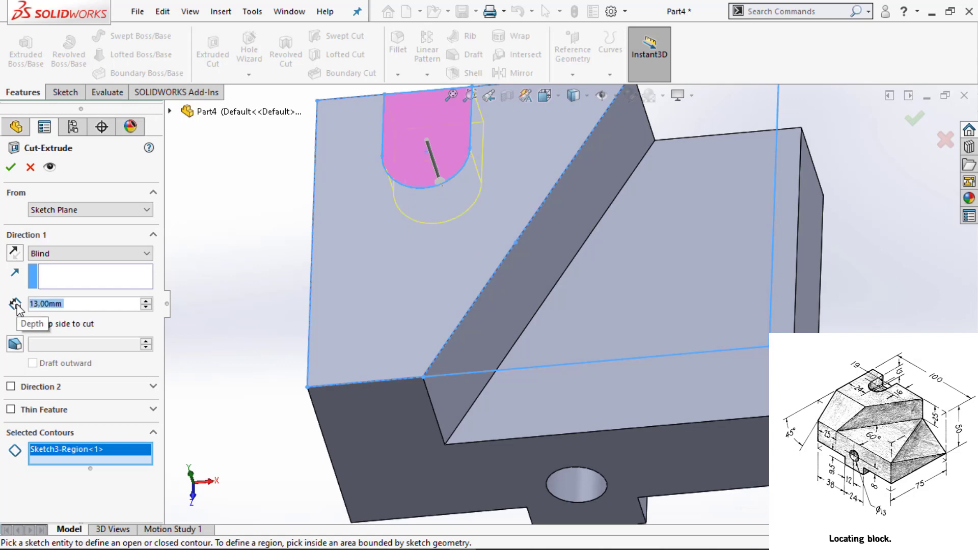
{"action": "left_click", "coordinate": [12, 167]}
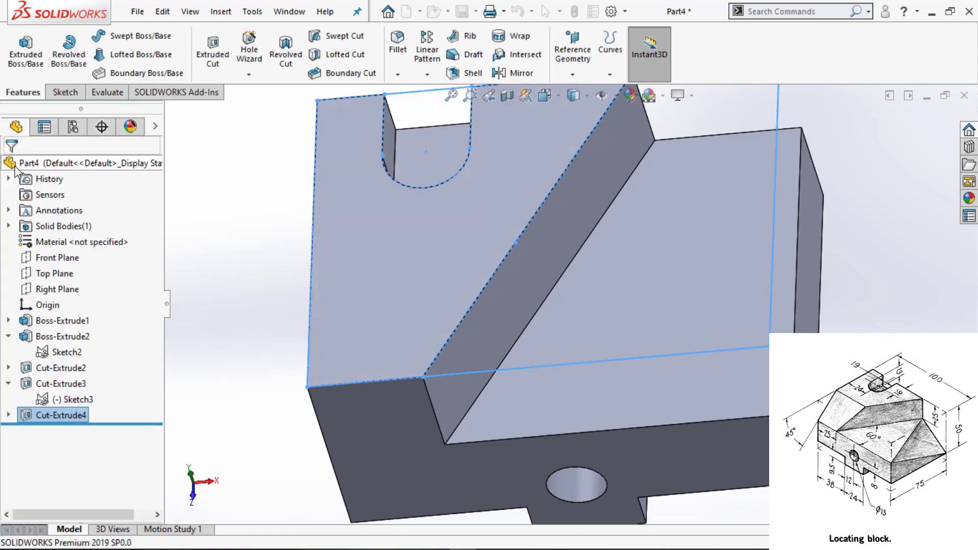
{"action": "left_click", "coordinate": [254, 271]}
Start a new sketch on the block's left end face.
{"action": "scroll", "coordinate": [254, 271], "scroll_direction": "up", "scroll_amount": 2}
{"action": "mouse_move", "coordinate": [250, 300]}
{"action": "middle_mouse_down"}
{"action": "mouse_move", "coordinate": [226, 338]}
{"action": "mouse_move", "coordinate": [253, 309]}
{"action": "middle_mouse_up"}
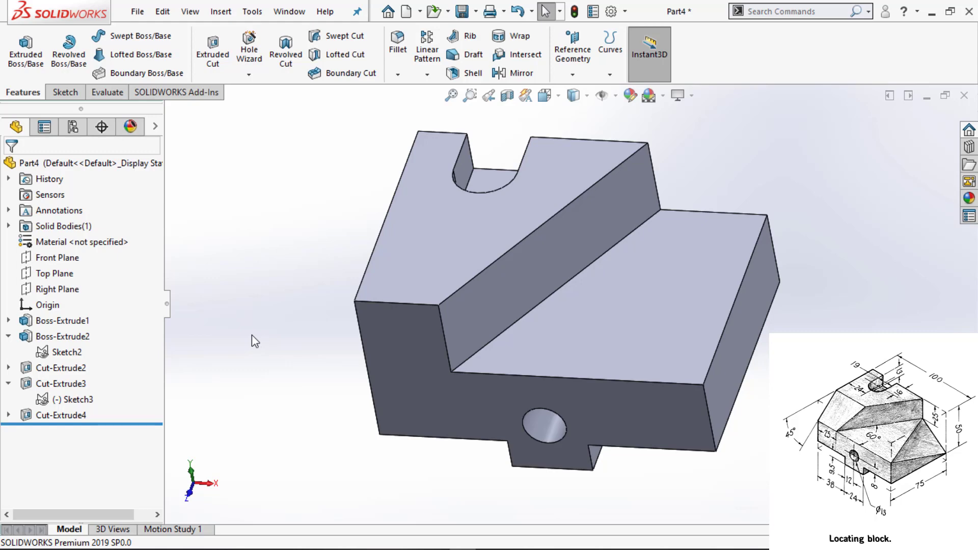
{"action": "mouse_move", "coordinate": [257, 377]}
{"action": "middle_mouse_down"}
{"action": "mouse_move", "coordinate": [264, 342]}
{"action": "mouse_move", "coordinate": [321, 309]}
{"action": "mouse_move", "coordinate": [500, 286]}
{"action": "middle_mouse_up"}
{"action": "left_click", "coordinate": [499, 286]}
{"action": "left_click", "coordinate": [565, 244]}
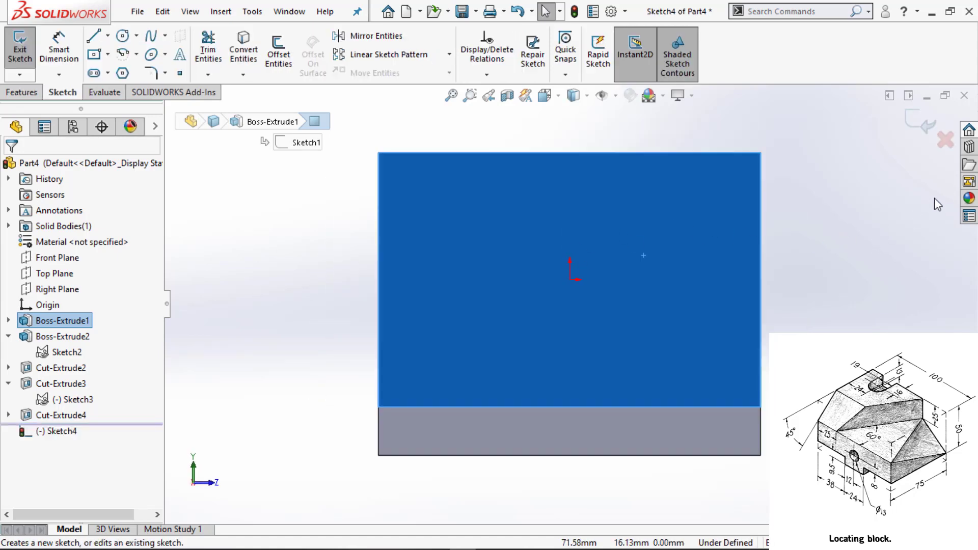
{"action": "left_click", "coordinate": [853, 245]}
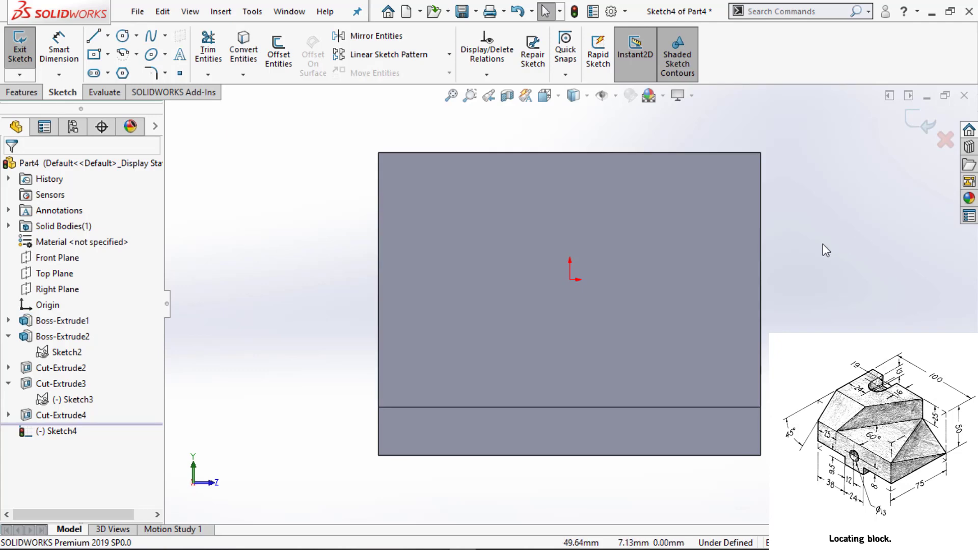
Sketch a slanted line about 31.6 mm long from the end face's top edge to its front vertical edge.
{"action": "key", "text": "l"}
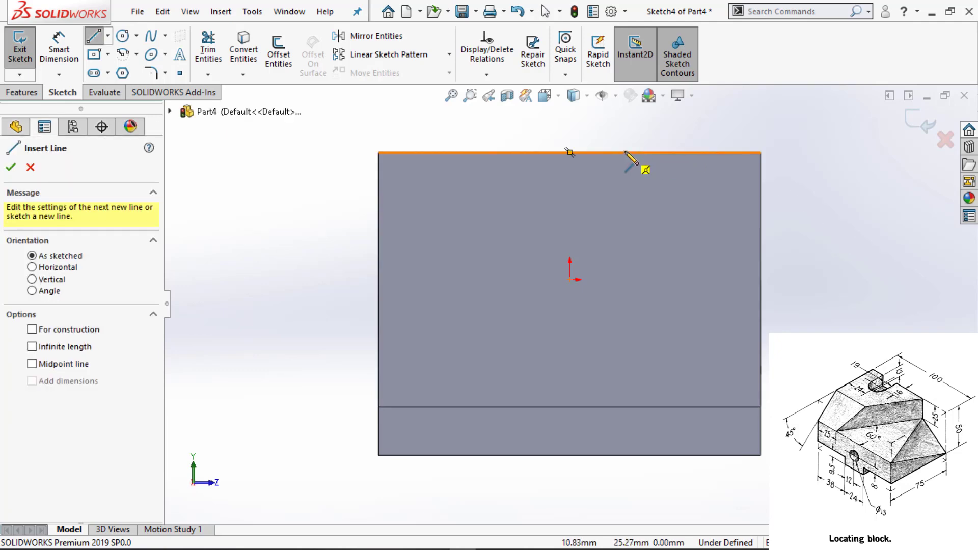
{"action": "left_click", "coordinate": [639, 151]}
{"action": "left_click", "coordinate": [761, 257]}
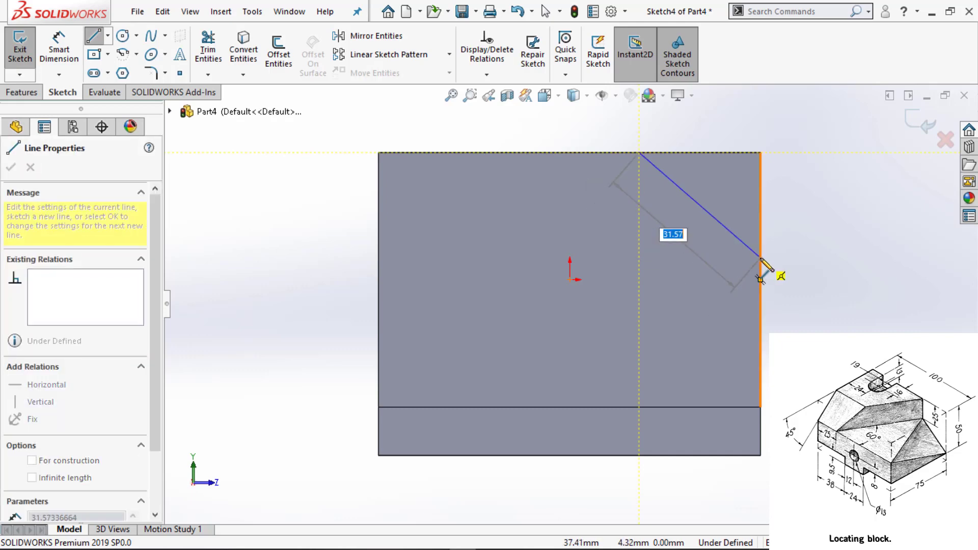
{"action": "key", "text": "Escape"}
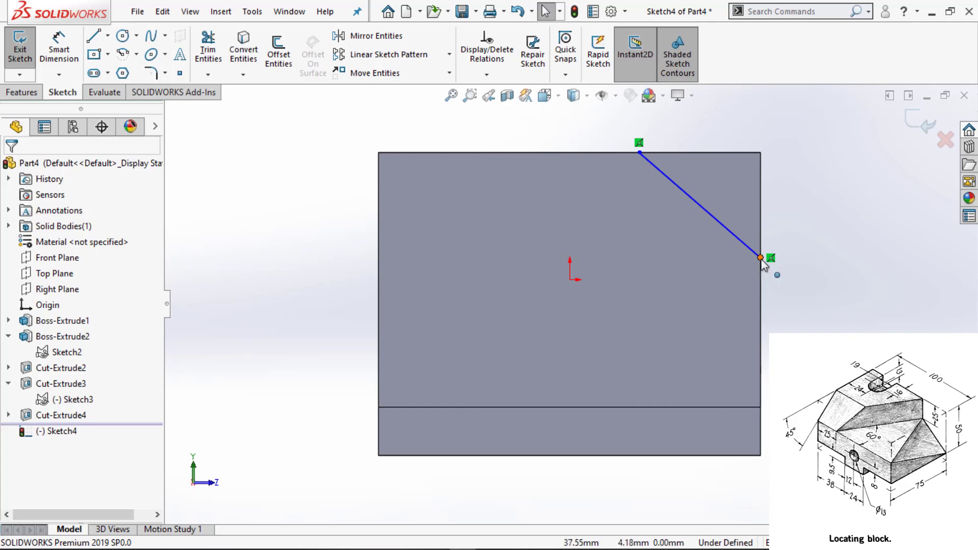
Dimension the angle between the slanted line and the end face's top edge as 45 degrees.
{"action": "key", "text": "d"}
{"action": "left_click", "coordinate": [713, 153]}
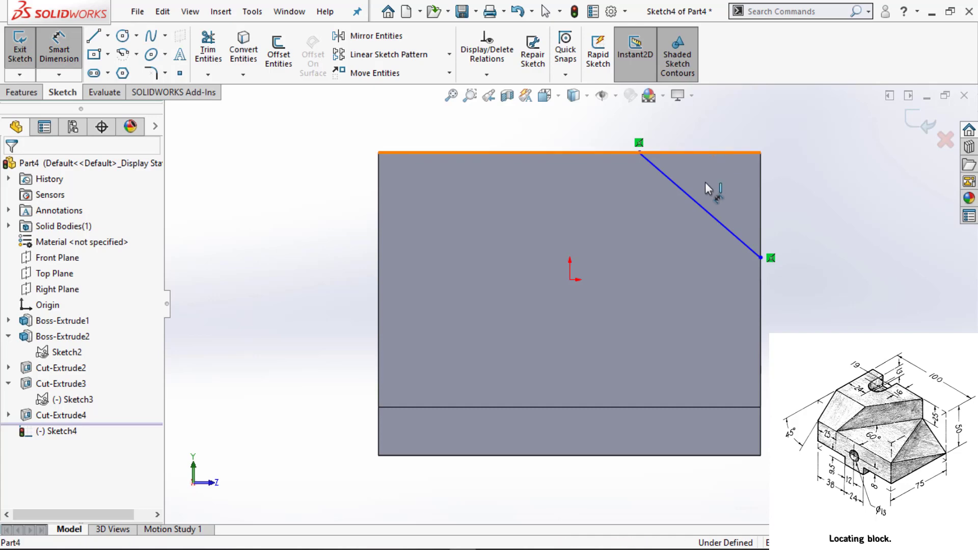
{"action": "left_click", "coordinate": [710, 213]}
{"action": "left_click", "coordinate": [818, 219]}
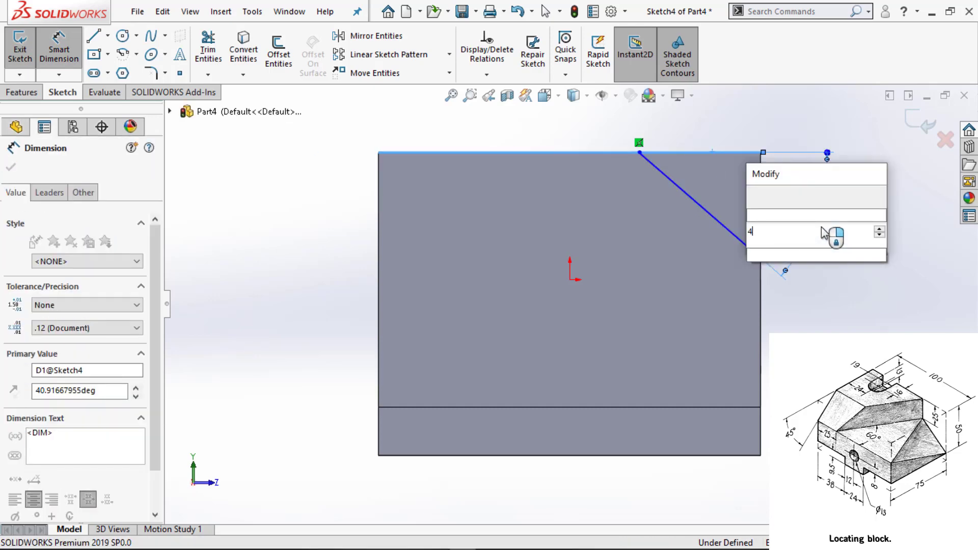
{"action": "key", "text": "Return"}
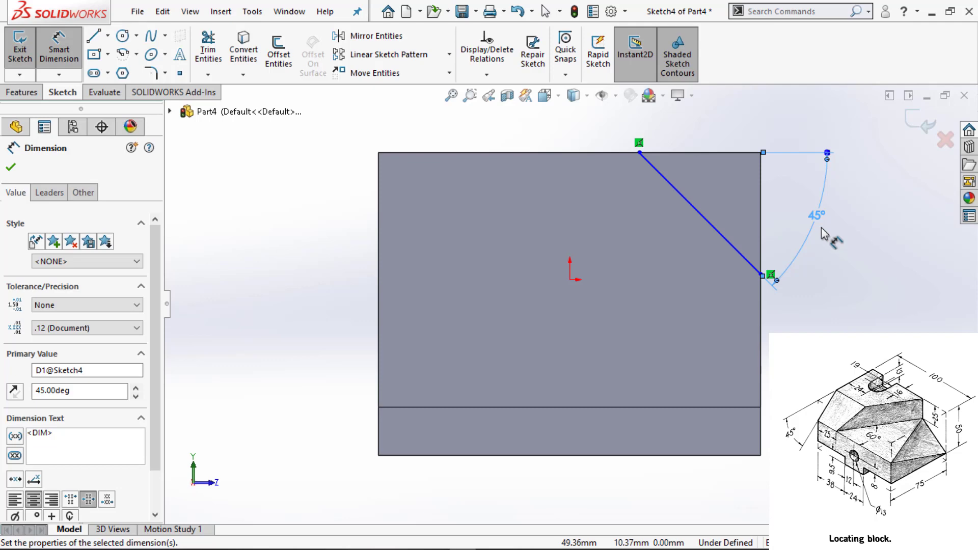
{"action": "key", "text": "Escape"}
{"action": "key", "text": "Escape"}
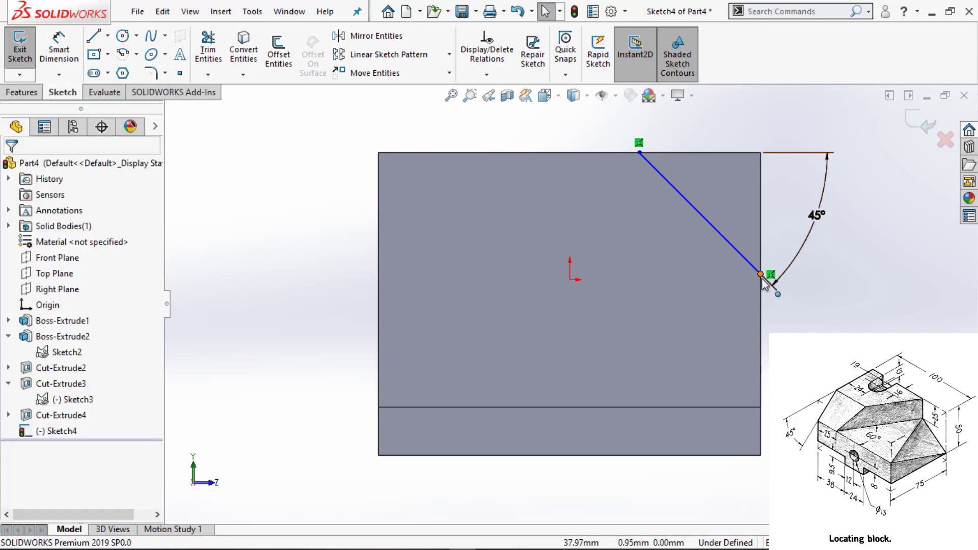
Move the slanted line's lower endpoint slightly farther down the end face's front vertical edge.
{"action": "left_click", "coordinate": [761, 275]}
{"action": "left_click_drag", "start_coordinate": [761, 275], "coordinate": [782, 294]}
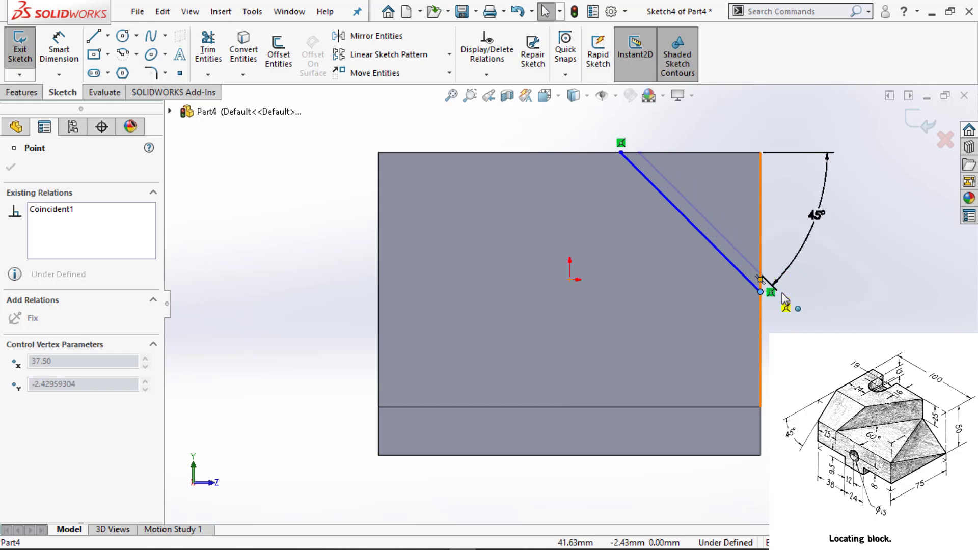
{"action": "left_click_drag", "start_coordinate": [783, 295], "coordinate": [783, 296]}
{"action": "left_click_drag", "start_coordinate": [784, 297], "coordinate": [783, 299]}
Dimension the slanted line's lower endpoint 25 mm below the end face's top edge and finish the sketch.
{"action": "right_click_drag", "start_coordinate": [783, 294], "coordinate": [772, 123]}
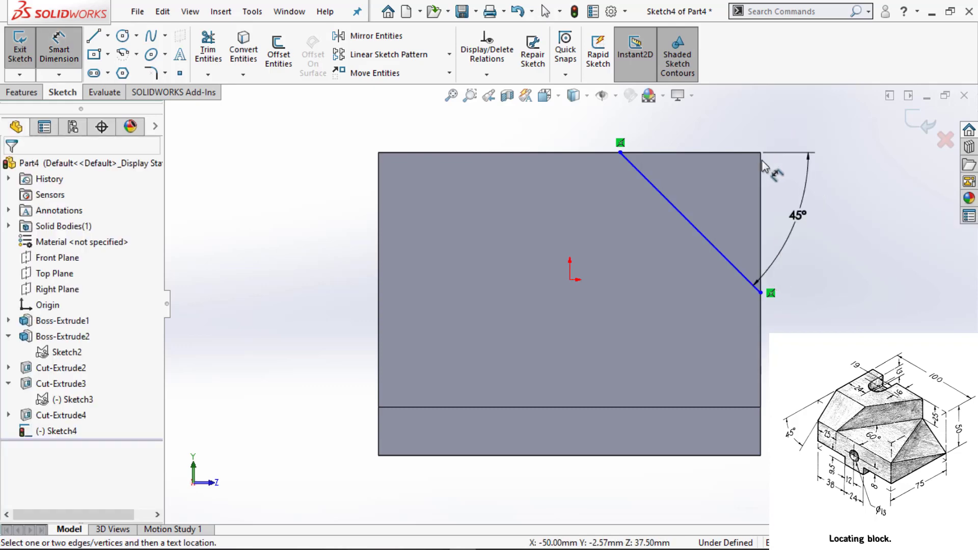
{"action": "left_click", "coordinate": [742, 153]}
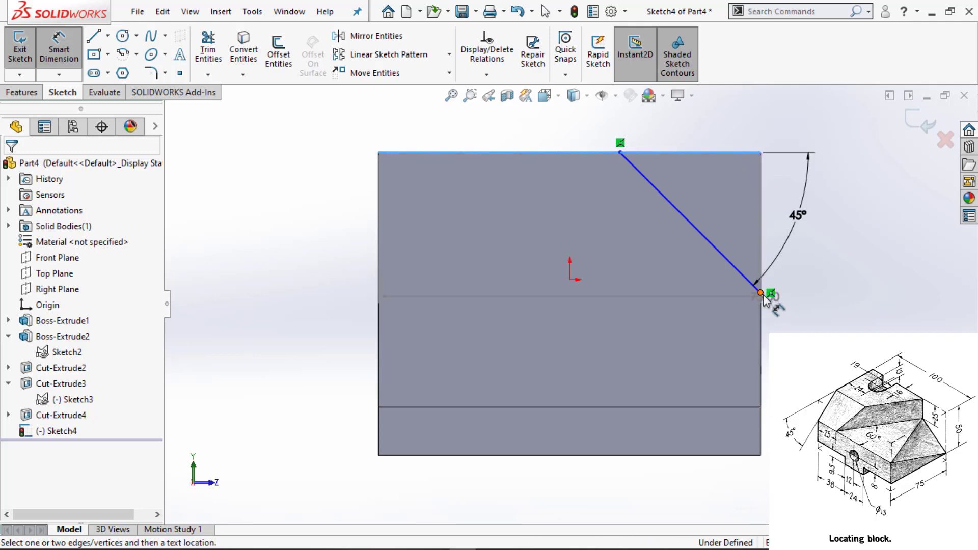
{"action": "left_click", "coordinate": [761, 293]}
{"action": "left_click", "coordinate": [841, 231]}
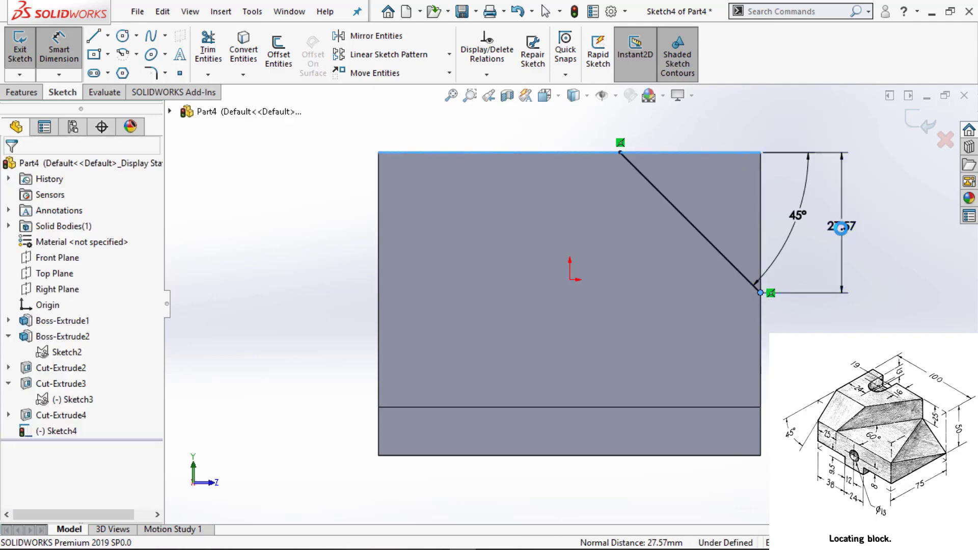
{"action": "type", "text": "25"}
{"action": "key", "text": "Return"}
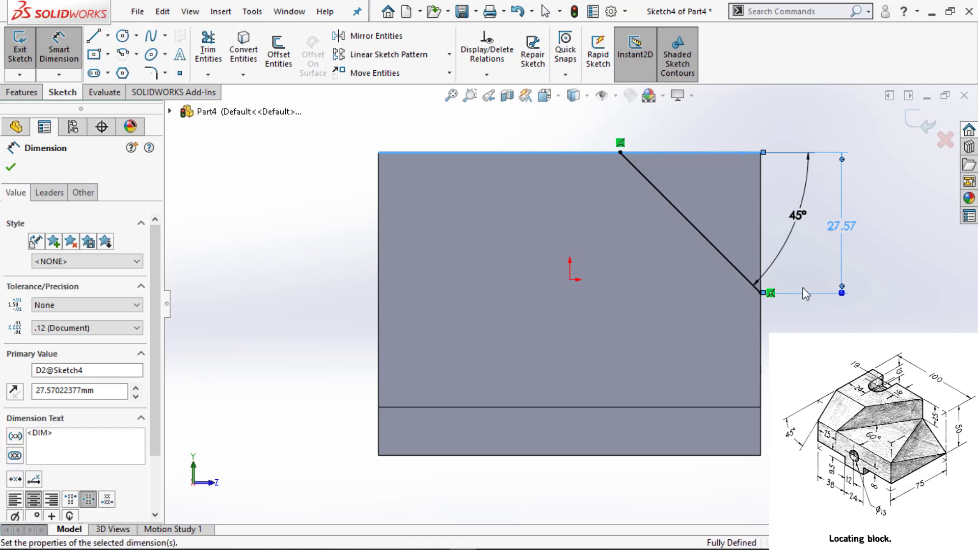
{"action": "left_click", "coordinate": [919, 124]}
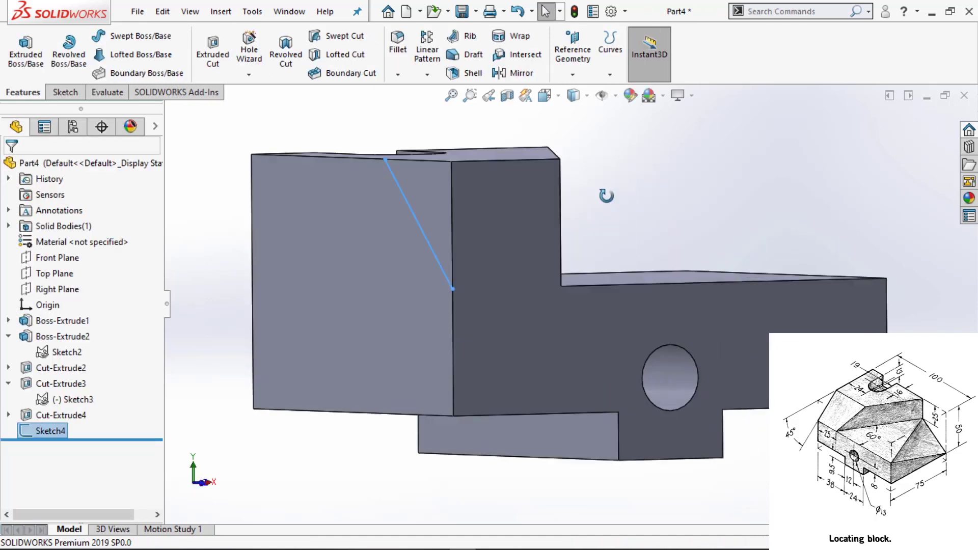
Extrude-cut the front upper corner along the 45-degree line to a blind depth of 63 mm.
{"action": "left_click", "coordinate": [213, 54]}
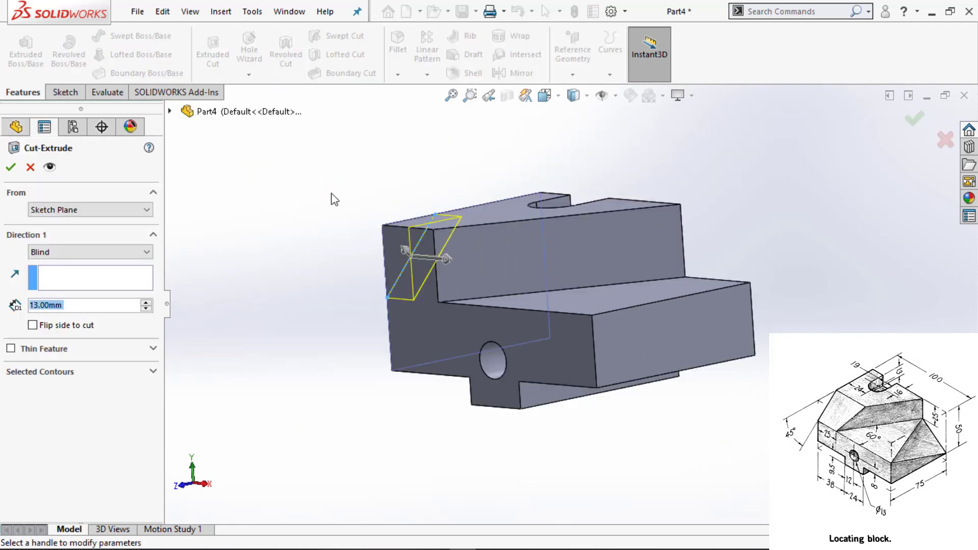
{"action": "middle_click_drag", "start_coordinate": [319, 240], "coordinate": [247, 240]}
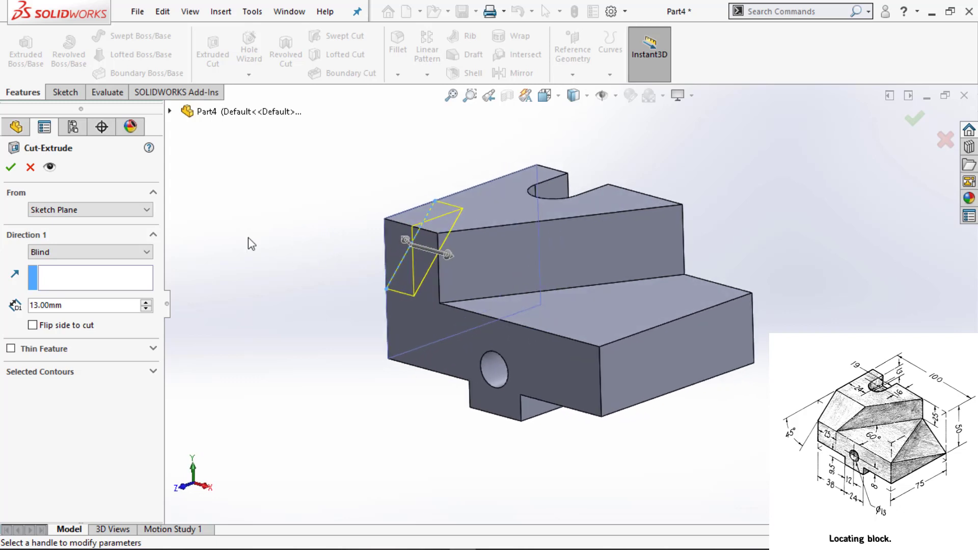
{"action": "left_click", "coordinate": [146, 302]}
{"action": "left_click", "coordinate": [147, 302]}
{"action": "left_click", "coordinate": [146, 302]}
{"action": "left_click", "coordinate": [146, 302]}
{"action": "left_click", "coordinate": [146, 302]}
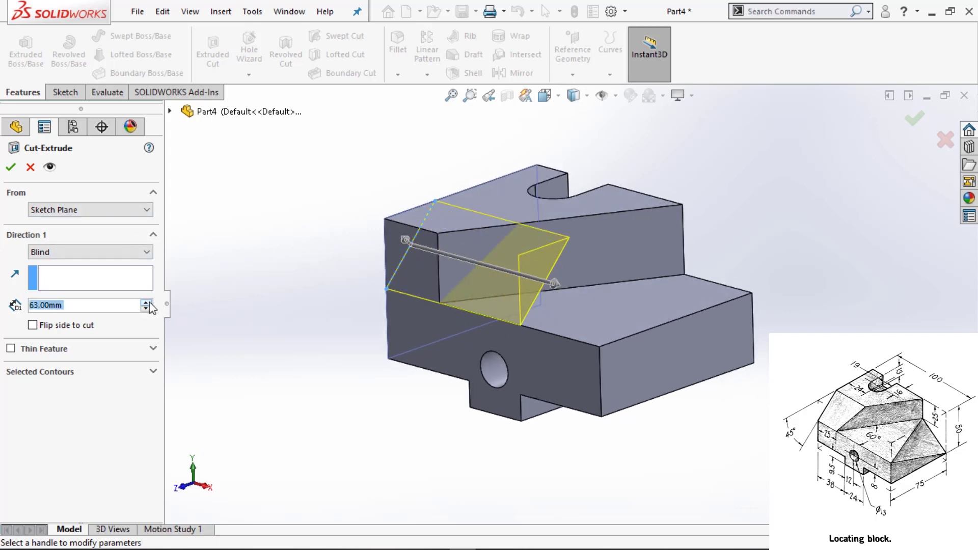
{"action": "left_click", "coordinate": [10, 167]}
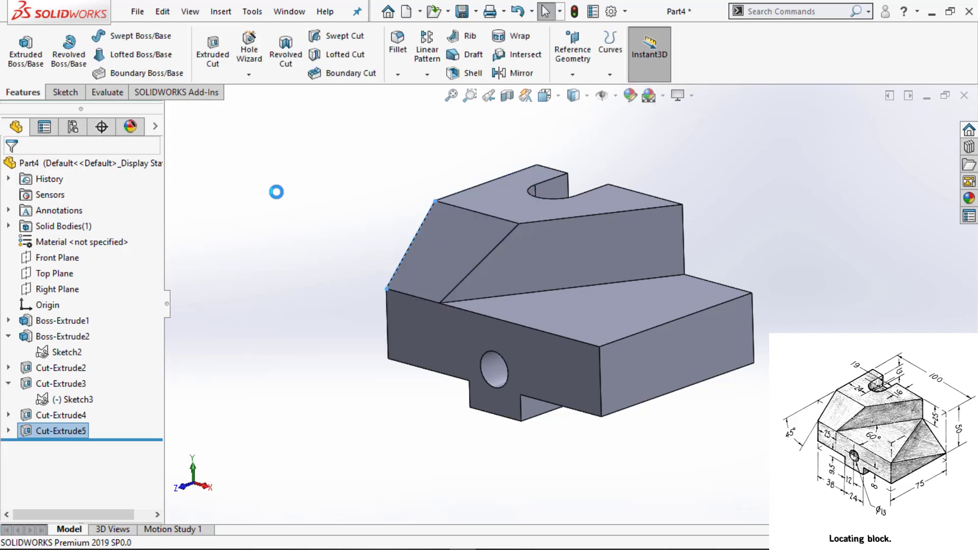
Create a reference plane through the 60-degree wall's rear lower vertex, the step's front right corner and the block's rear right bottom corner.
{"action": "key", "text": "f"}
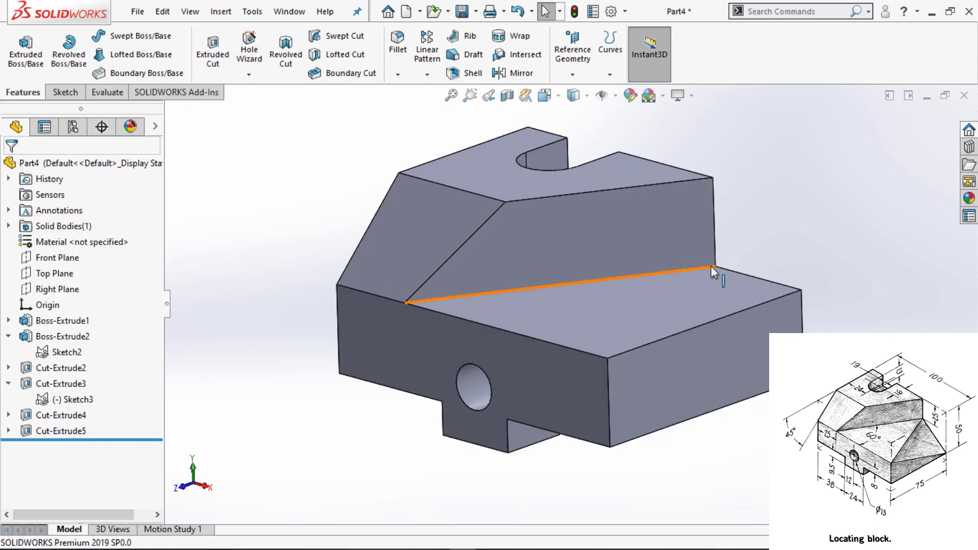
{"action": "left_click", "coordinate": [574, 73]}
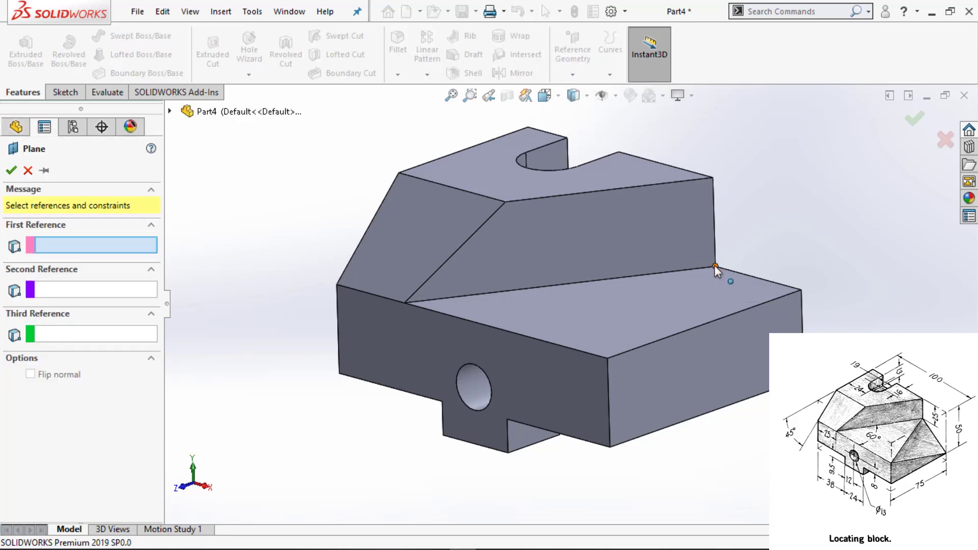
{"action": "left_click", "coordinate": [607, 358]}
{"action": "left_click", "coordinate": [804, 378]}
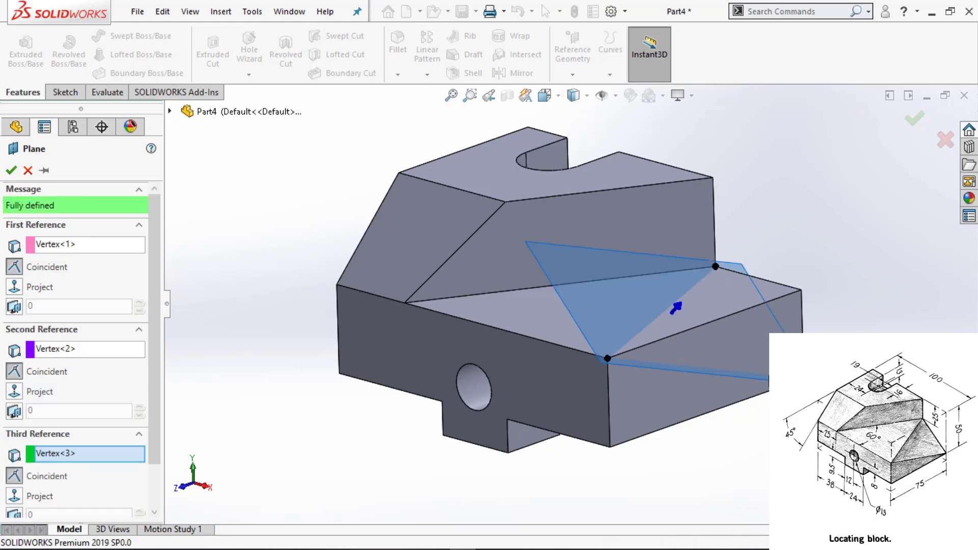
{"action": "left_click", "coordinate": [10, 171]}
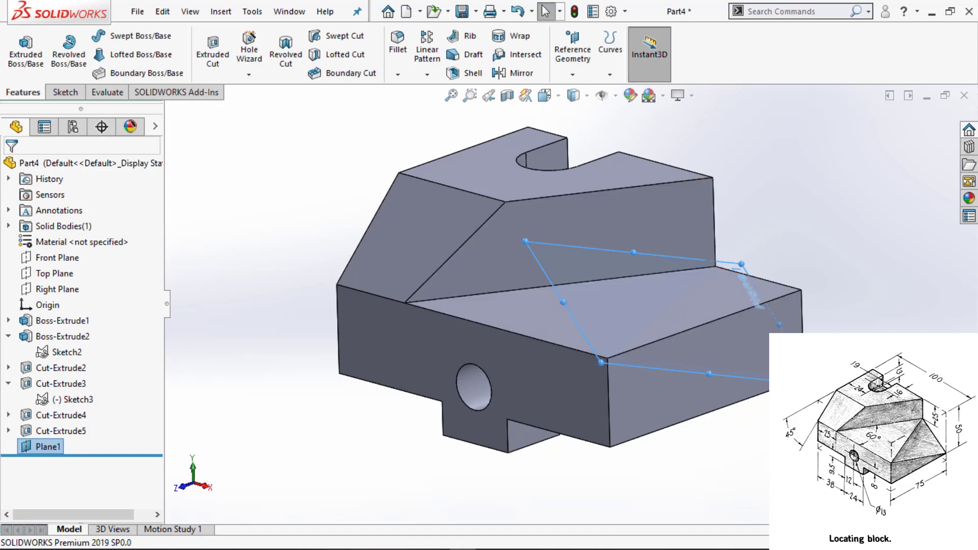
Sketch a closed triangle on the new slanted plane connecting its three reference vertices, and finish the sketch.
{"action": "left_click", "coordinate": [811, 374]}
{"action": "left_click", "coordinate": [848, 344]}
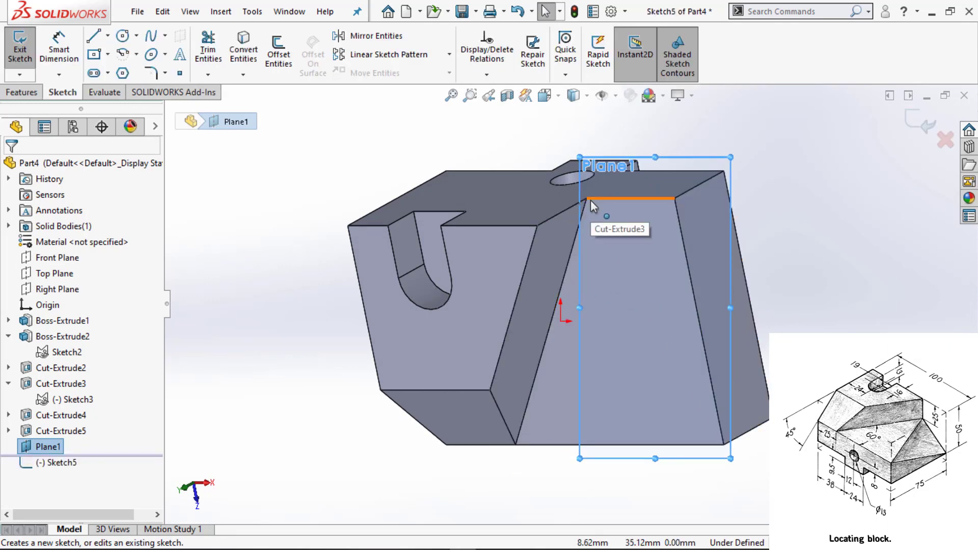
{"action": "key", "text": "l"}
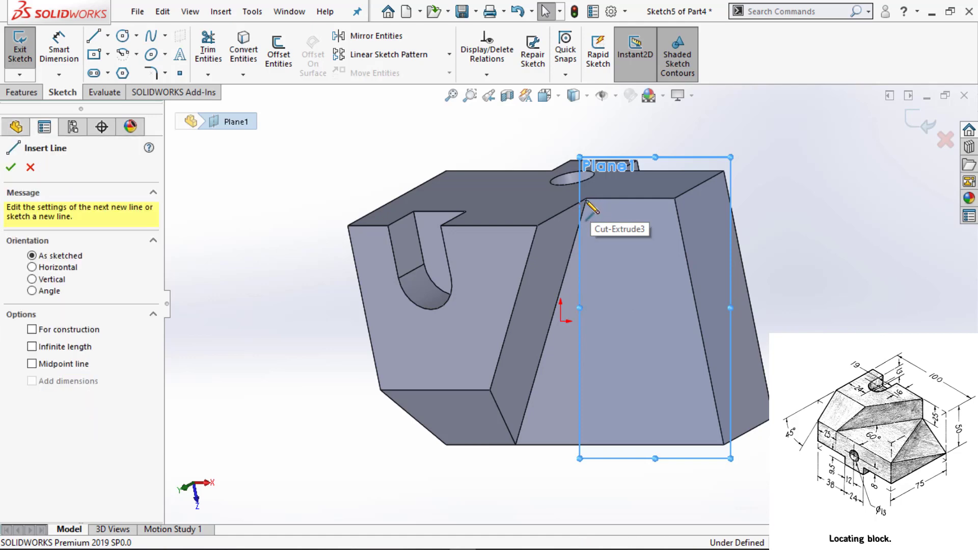
{"action": "left_click", "coordinate": [723, 171]}
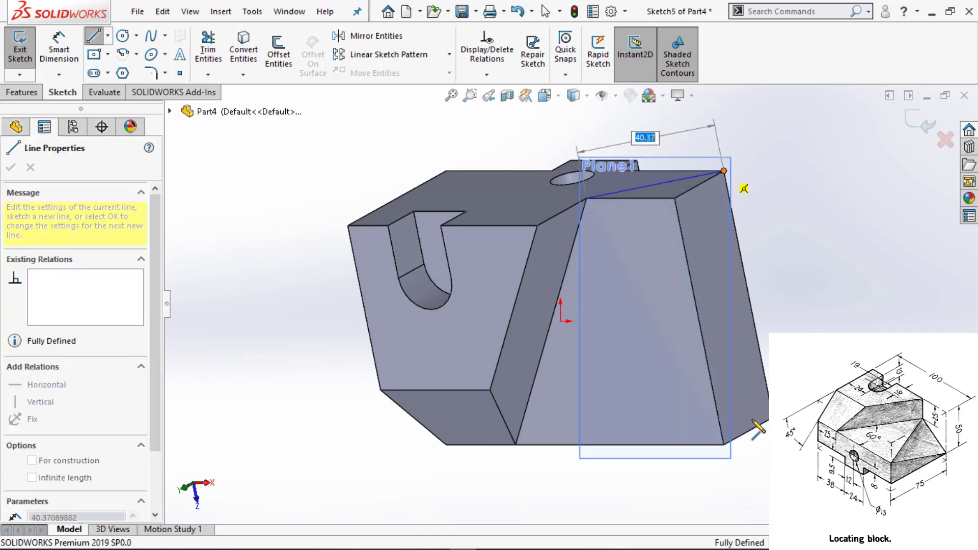
{"action": "left_click", "coordinate": [724, 445]}
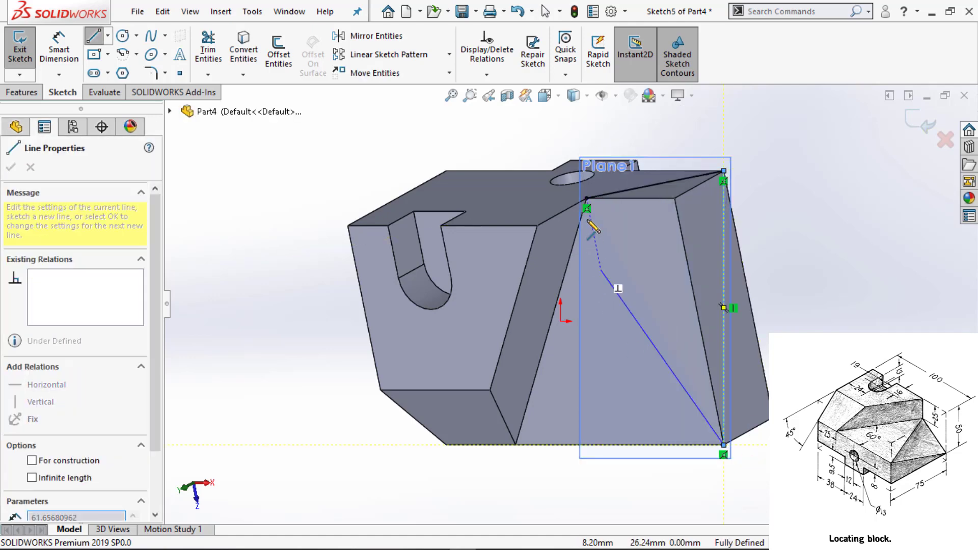
{"action": "left_click", "coordinate": [587, 199]}
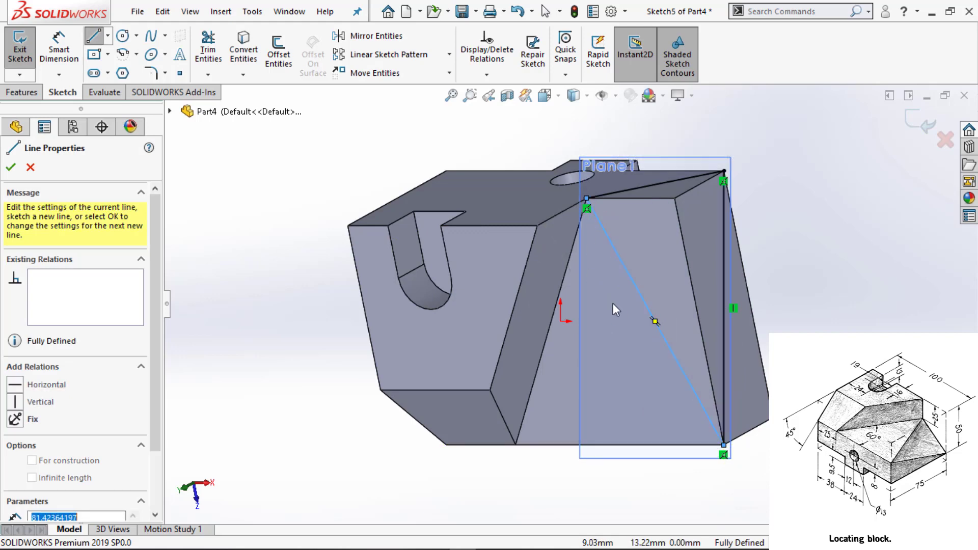
{"action": "key", "text": "Escape"}
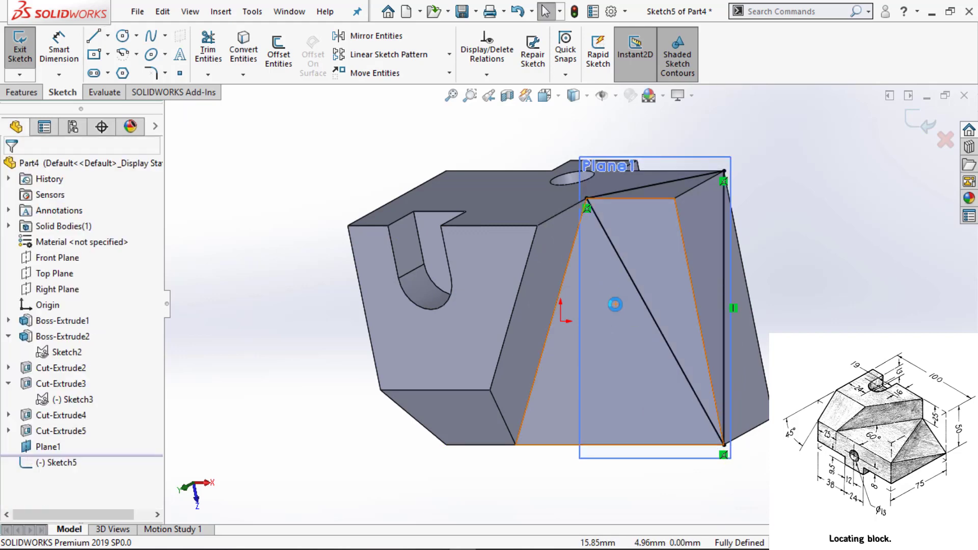
{"action": "left_click", "coordinate": [20, 48]}
Extrude-cut the triangle with a blind depth of 63 mm in the reversed direction to remove the block's right rear corner.
{"action": "left_click", "coordinate": [213, 55]}
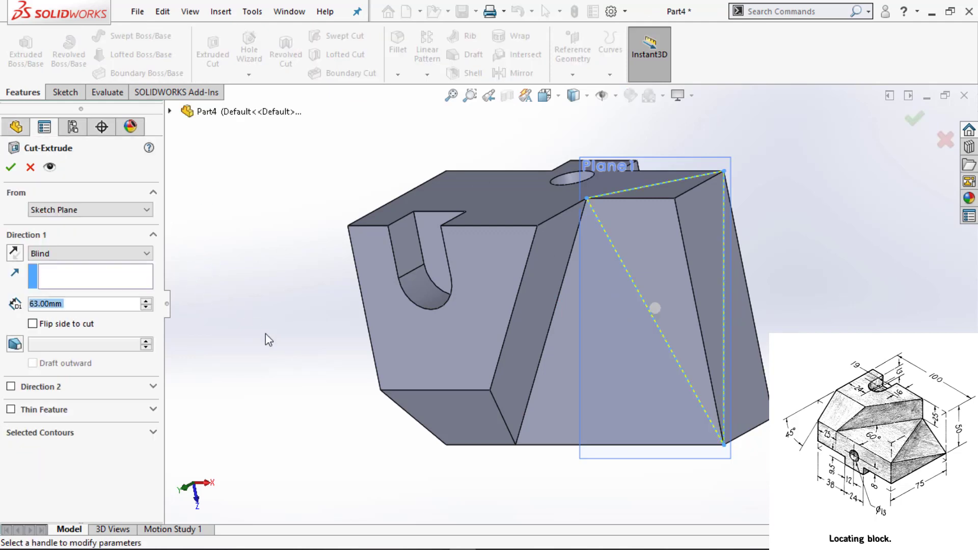
{"action": "middle_click_drag", "start_coordinate": [267, 338], "coordinate": [300, 93]}
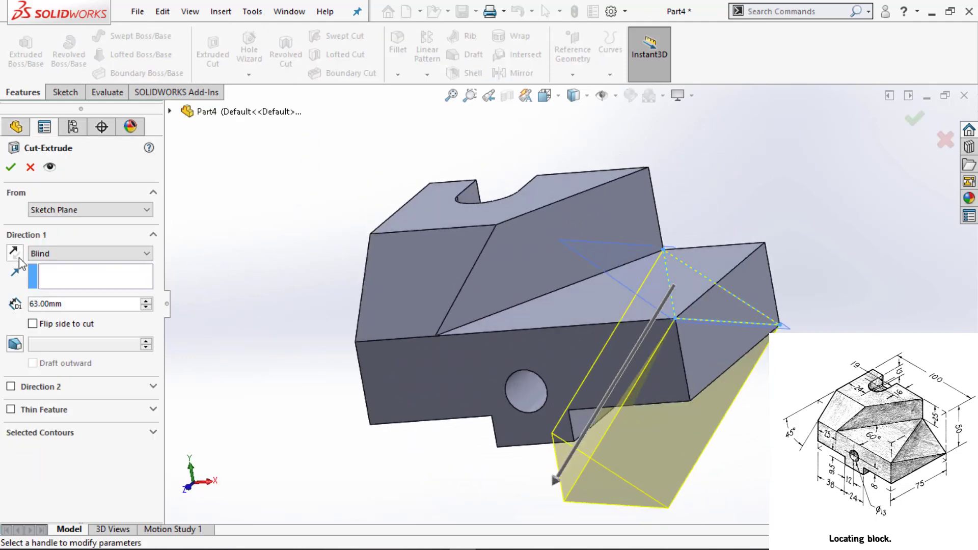
{"action": "left_click", "coordinate": [14, 253]}
{"action": "key", "text": "Return"}
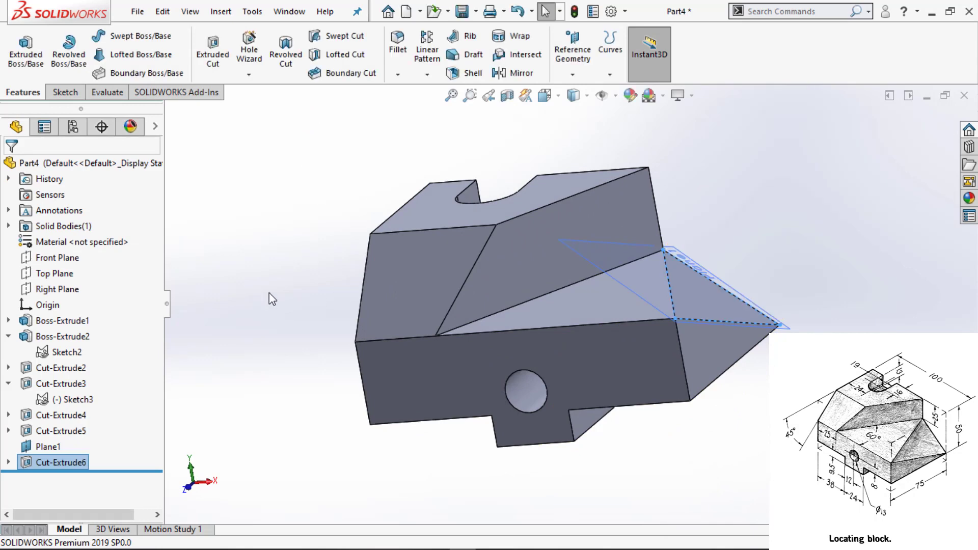
Show the finished block in isometric view and hide the slanted reference plane.
{"action": "key", "text": "ctrl+7"}
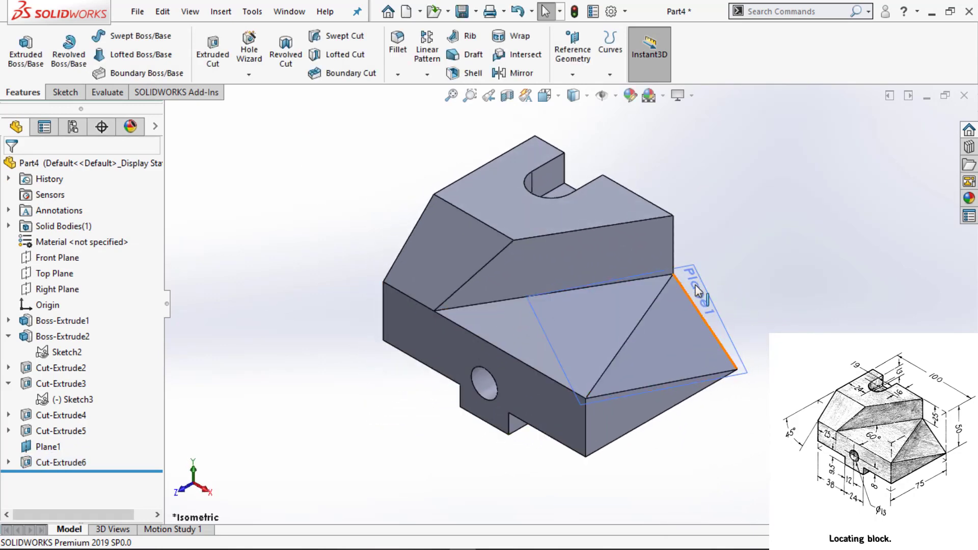
{"action": "left_click", "coordinate": [700, 286]}
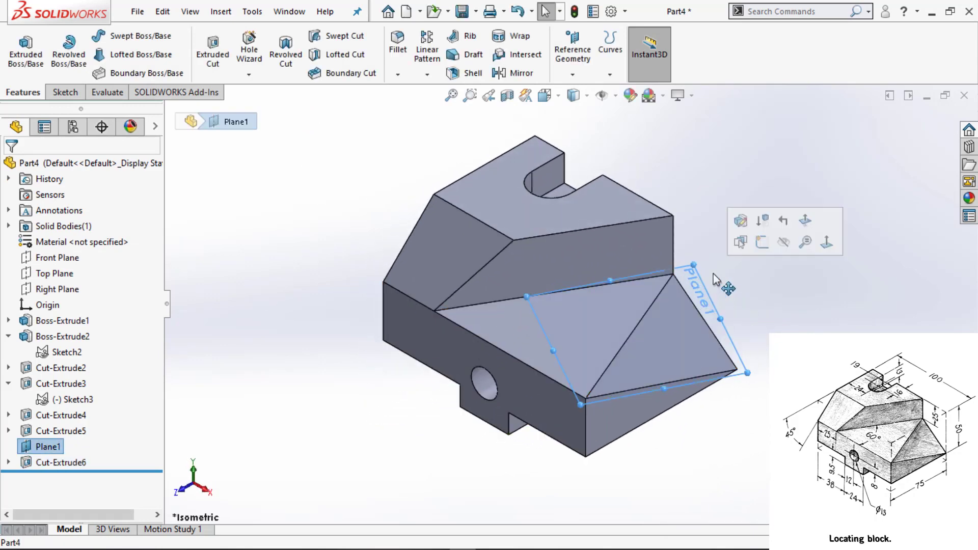
{"action": "left_click", "coordinate": [786, 246]}
{"action": "key", "text": "f"}
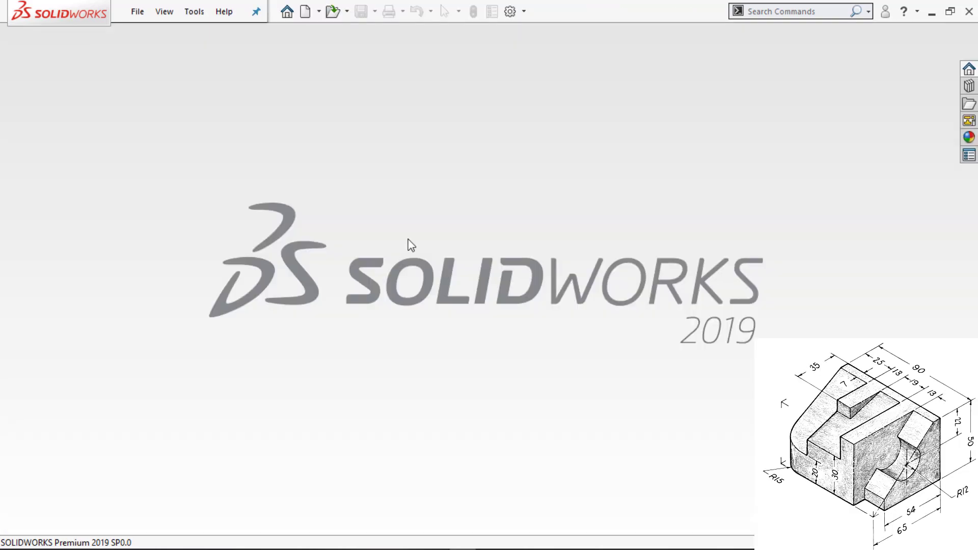
Create a new part document and start a sketch on its Right Plane.
{"action": "key", "text": "ctrl+n"}
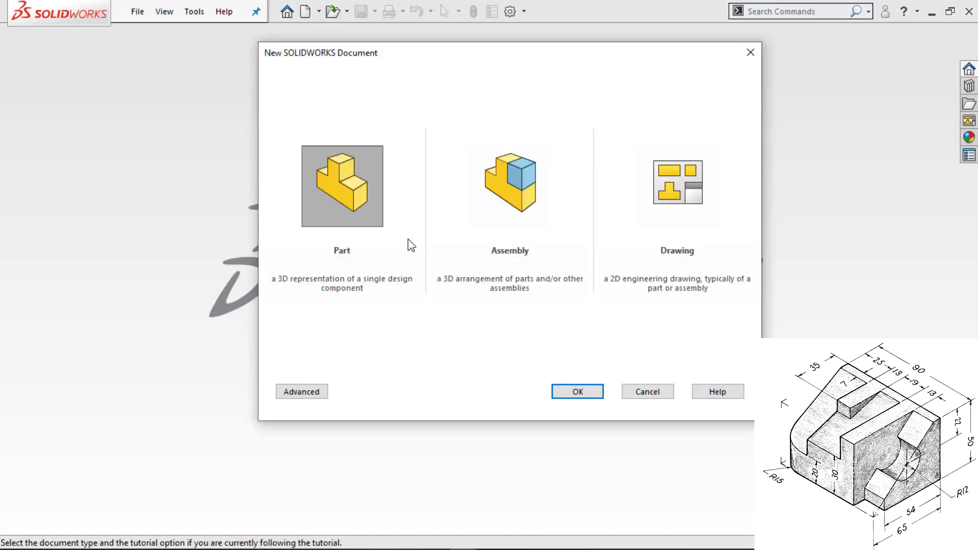
{"action": "left_click", "coordinate": [578, 391]}
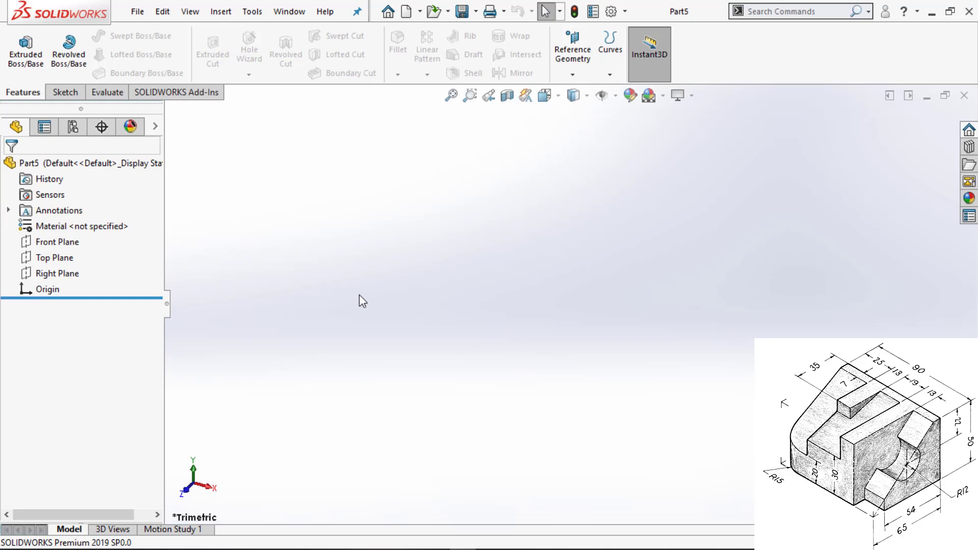
{"action": "left_click", "coordinate": [66, 276]}
{"action": "left_click", "coordinate": [78, 254]}
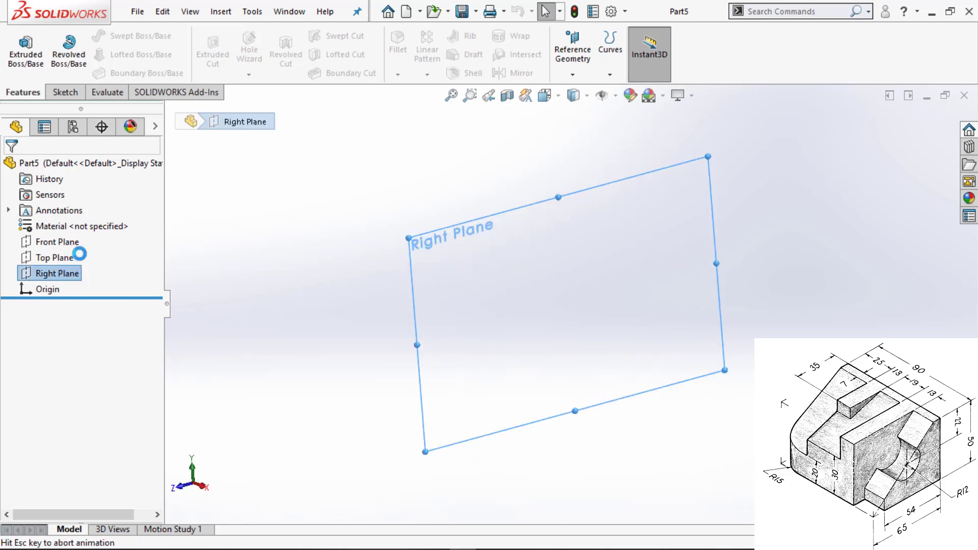
Sketch a center rectangle at the origin, 50 mm high and 65 mm wide, and finish the sketch.
{"action": "key", "text": "s"}
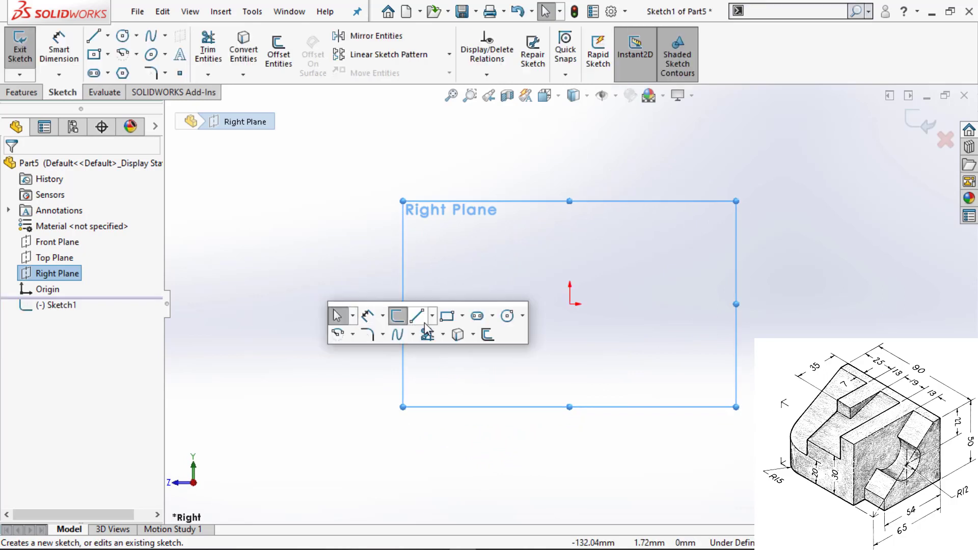
{"action": "left_click", "coordinate": [462, 317]}
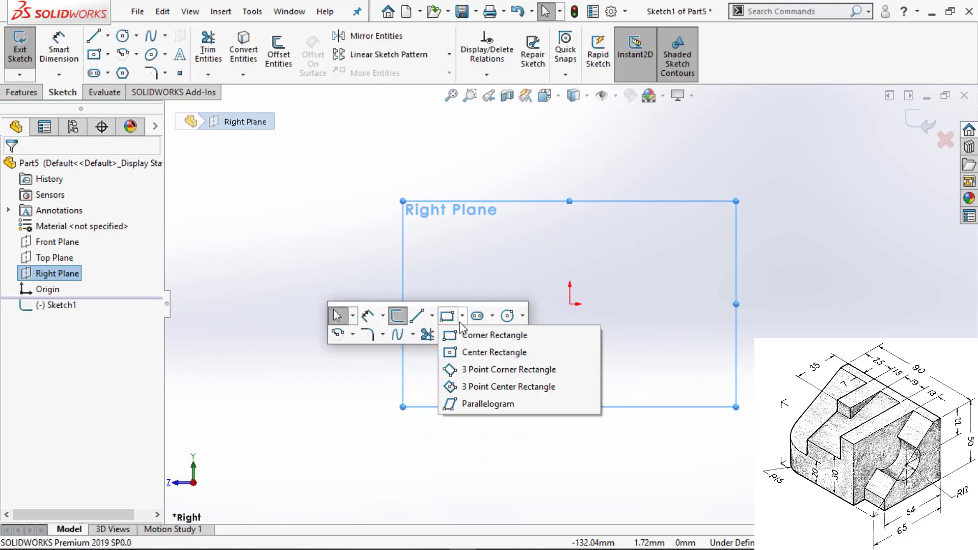
{"action": "left_click", "coordinate": [471, 349]}
{"action": "left_click", "coordinate": [570, 304]}
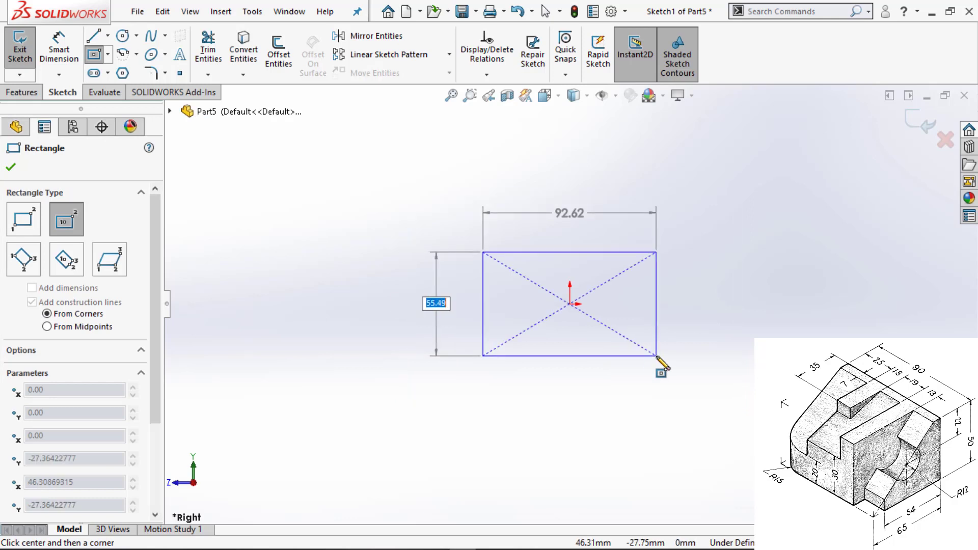
{"action": "type", "text": "50"}
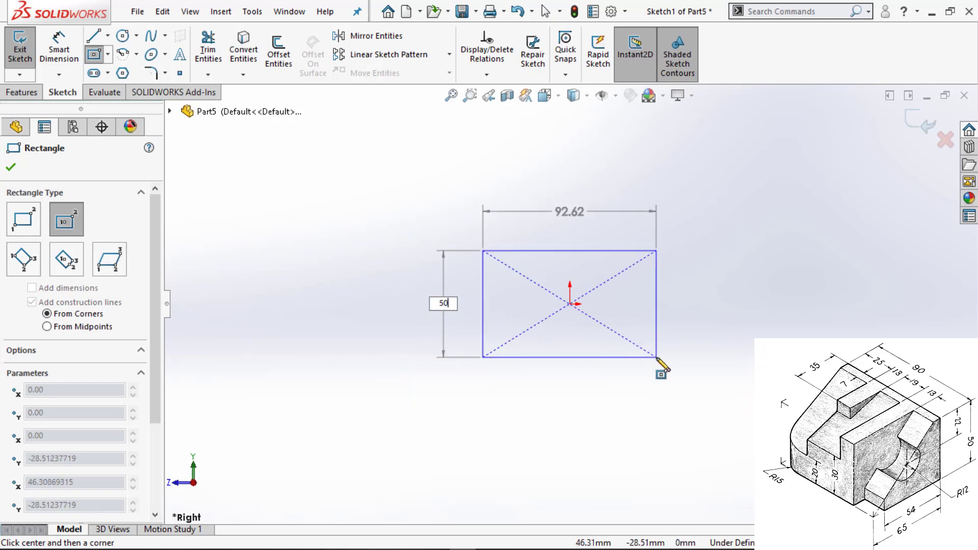
{"action": "key", "text": "Tab"}
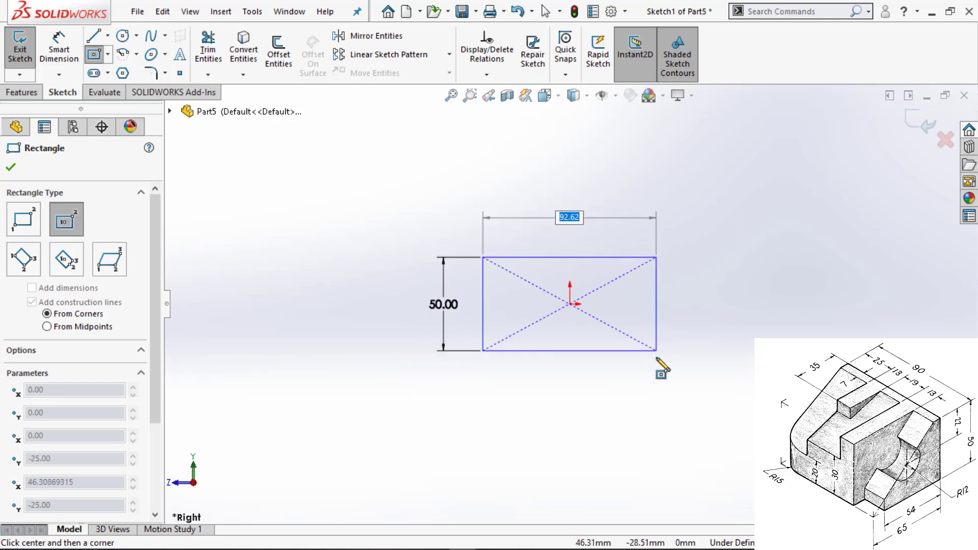
{"action": "type", "text": "65"}
{"action": "key", "text": "Return"}
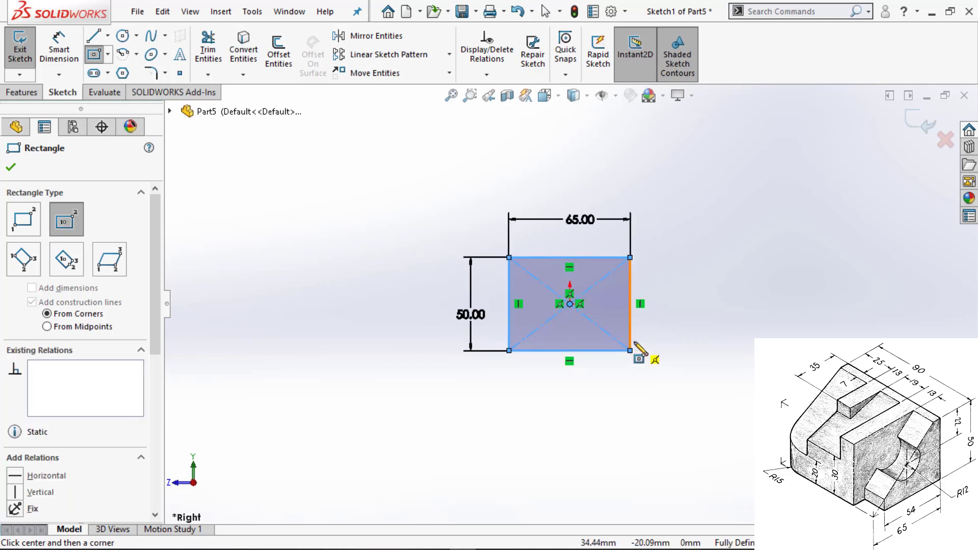
{"action": "key", "text": "Escape"}
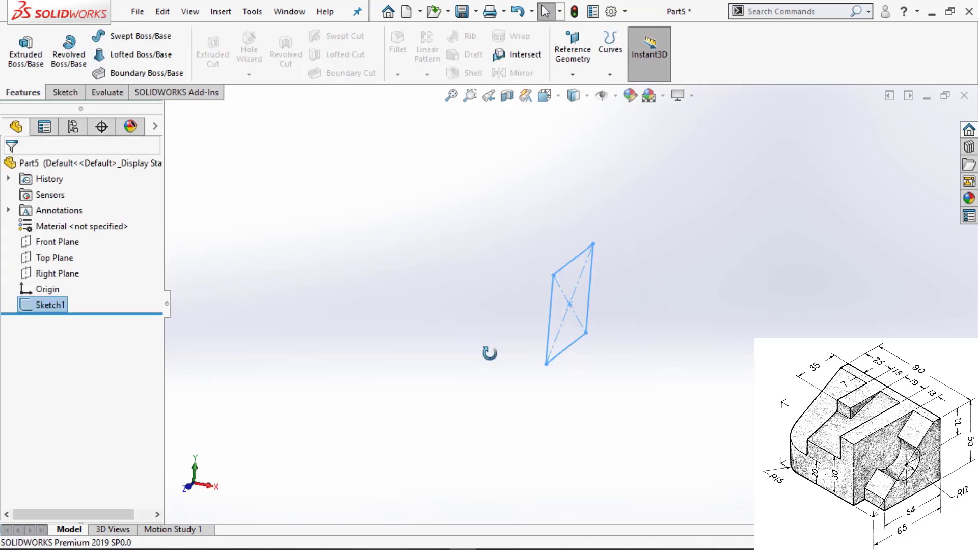
Extrude the rectangle as a boss with a blind depth of 90 mm in the reversed direction.
{"action": "left_click", "coordinate": [24, 56]}
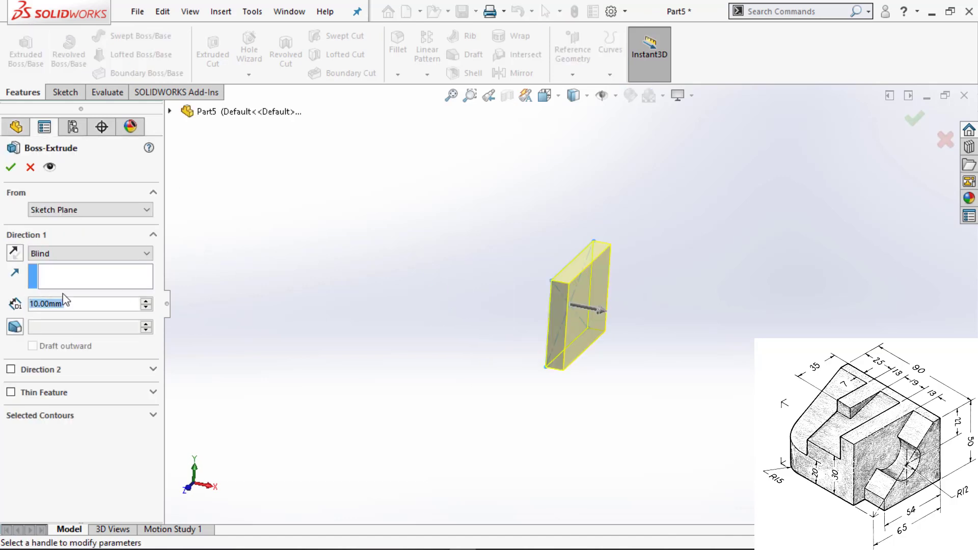
{"action": "left_click", "coordinate": [14, 252]}
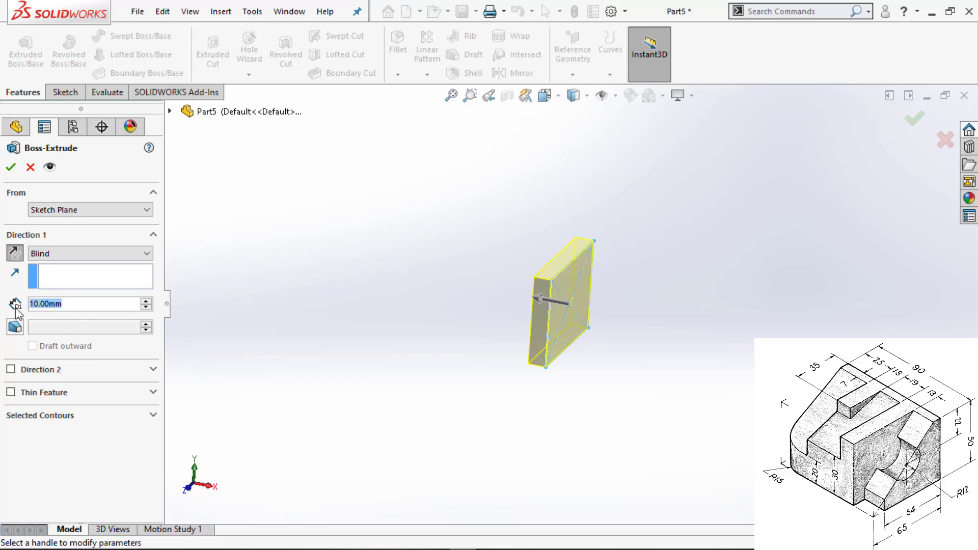
{"action": "type", "text": "90"}
{"action": "key", "text": "Return"}
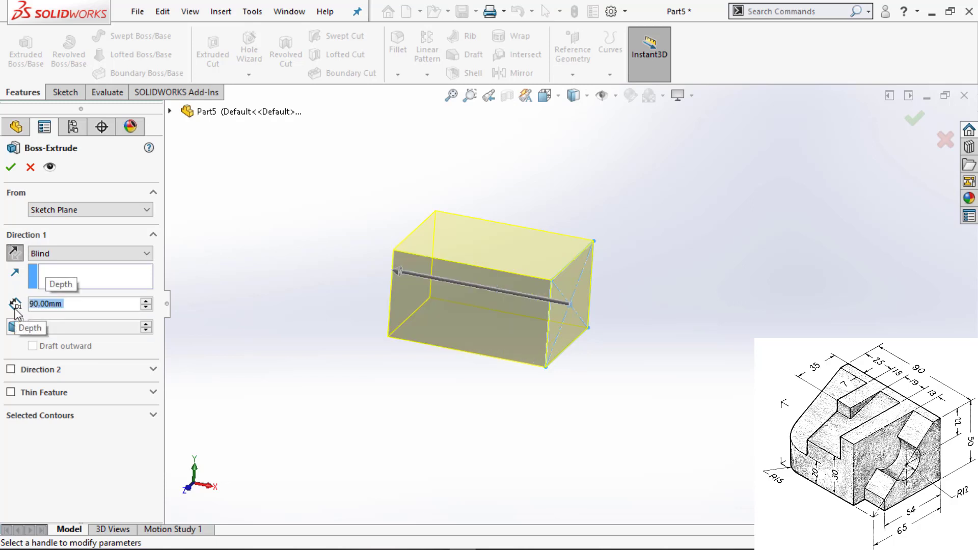
{"action": "key", "text": "Return"}
{"action": "scroll", "coordinate": [355, 191], "scroll_direction": "down", "scroll_amount": 2}
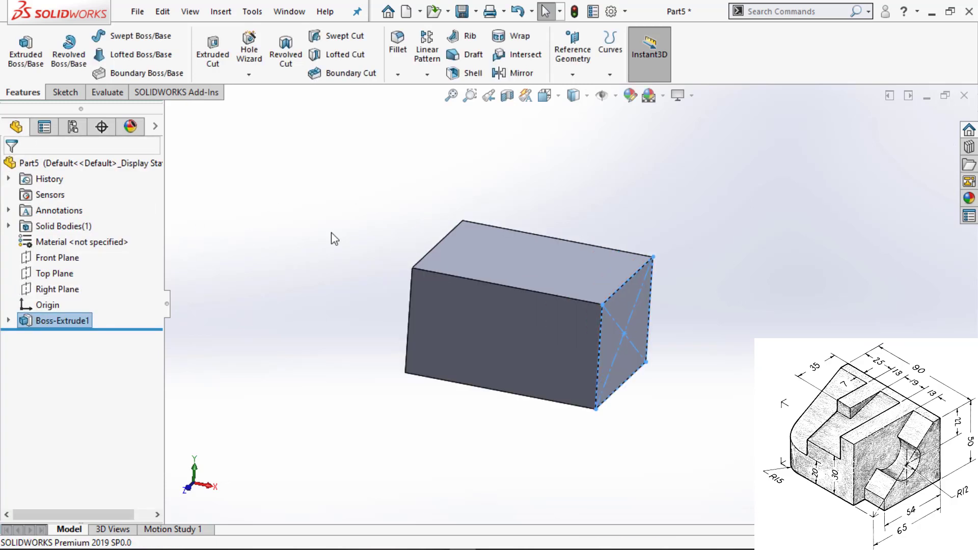
{"action": "left_click", "coordinate": [308, 233]}
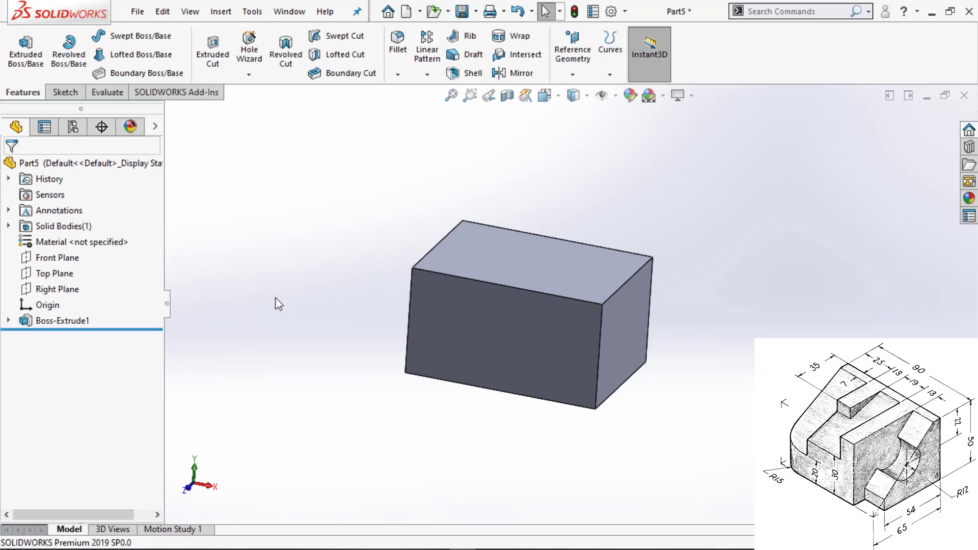
Start a sketch on the block's right end face and convert the face's outline into sketch entities.
{"action": "left_click", "coordinate": [637, 328]}
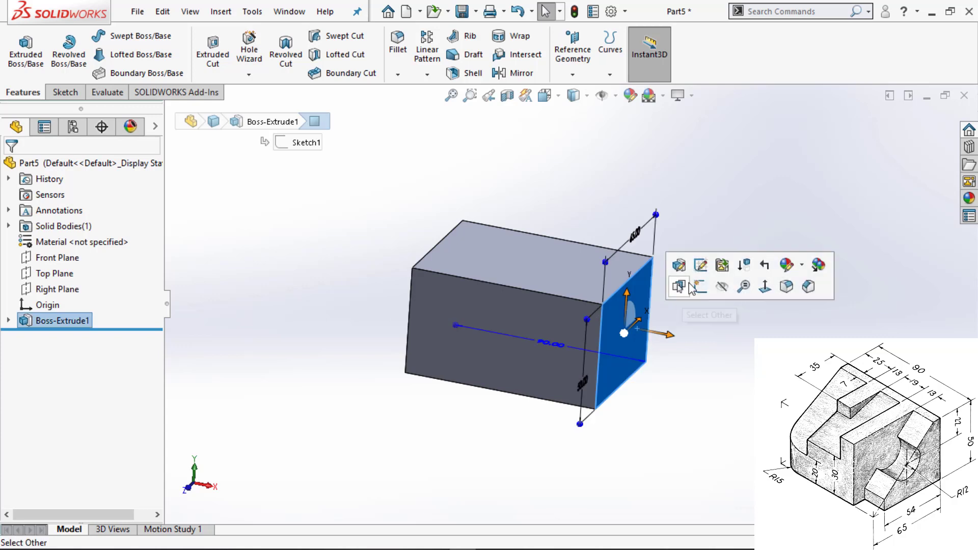
{"action": "left_click", "coordinate": [700, 286]}
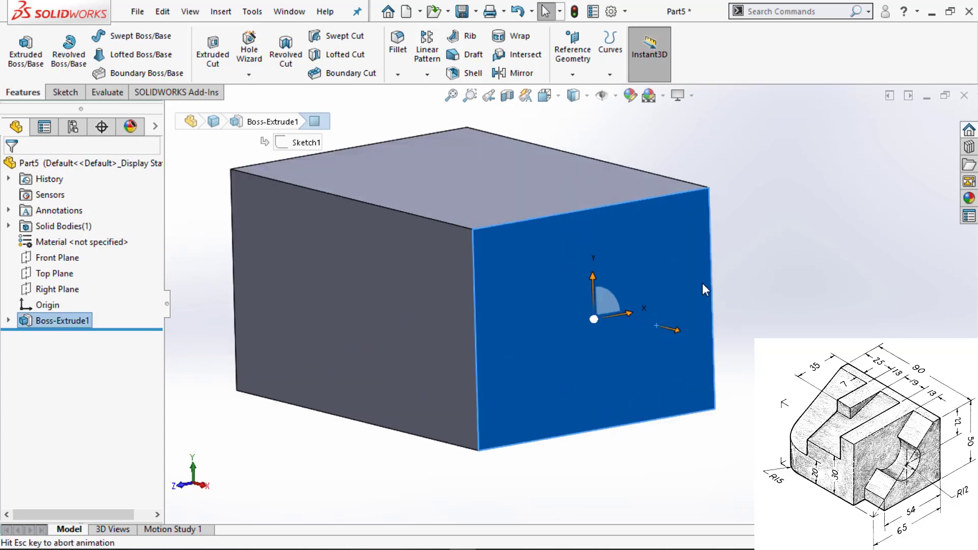
{"action": "scroll", "coordinate": [574, 302], "scroll_direction": "up", "scroll_amount": 1}
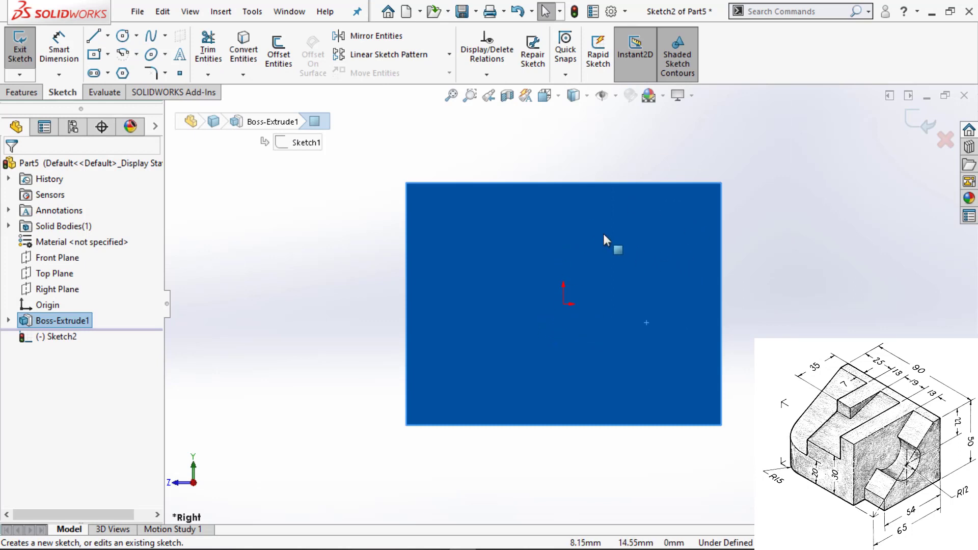
{"action": "left_click", "coordinate": [244, 49]}
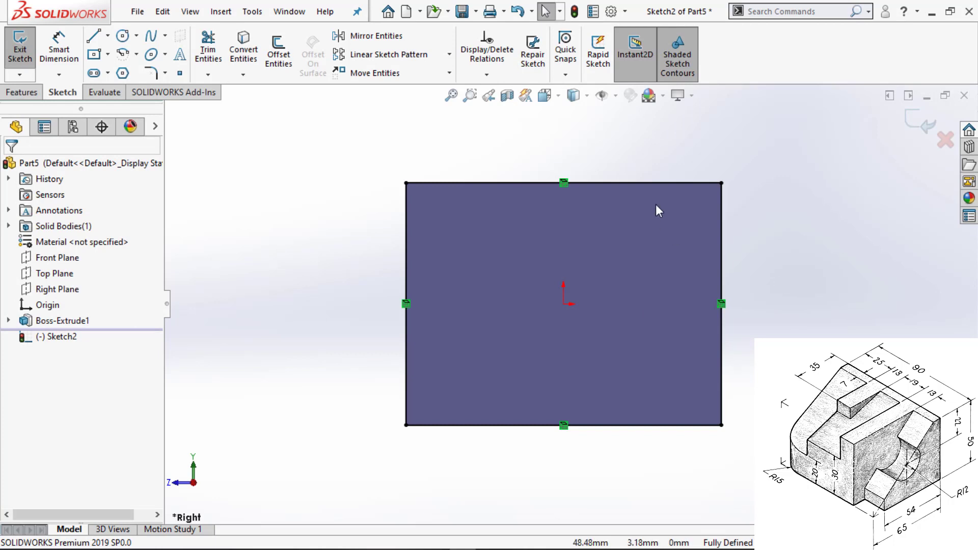
Draw a slanted line from the face's top edge toward the lower left, continued by a vertical line about 7.5 mm long to the bottom edge.
{"action": "key", "text": "l"}
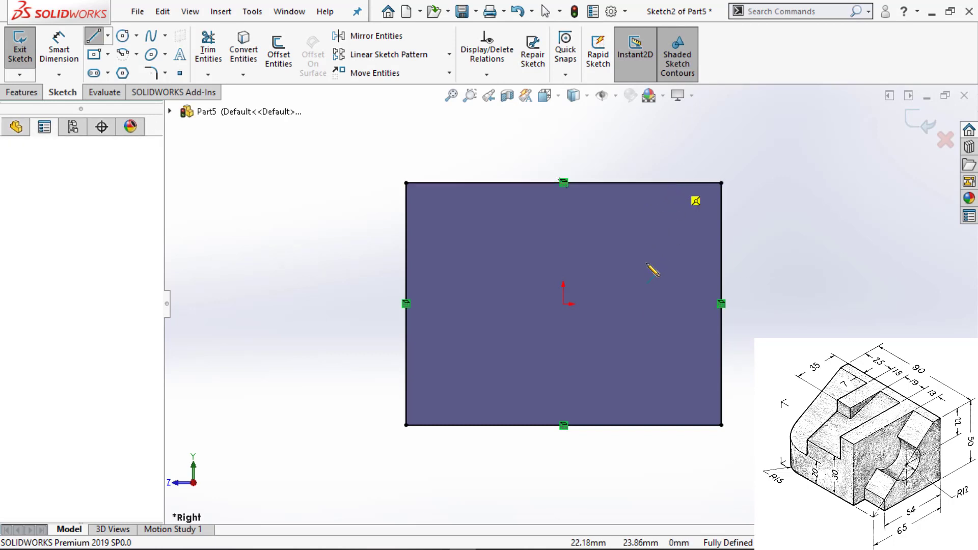
{"action": "left_click", "coordinate": [673, 183]}
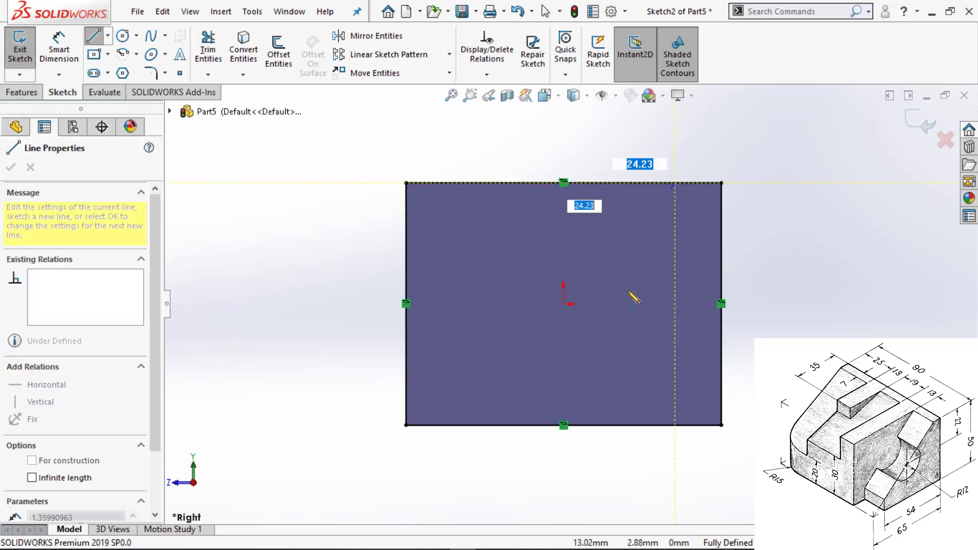
{"action": "left_click", "coordinate": [537, 389]}
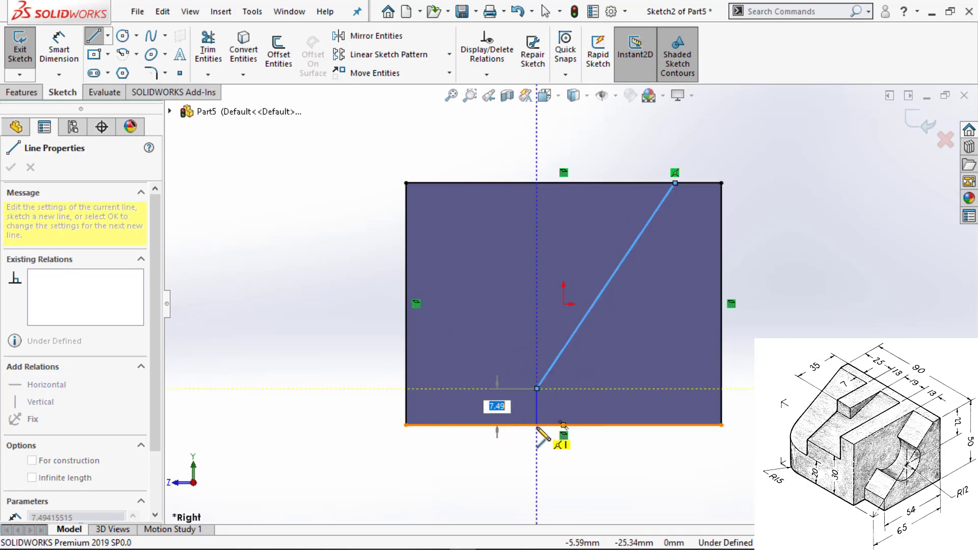
{"action": "left_click", "coordinate": [537, 424]}
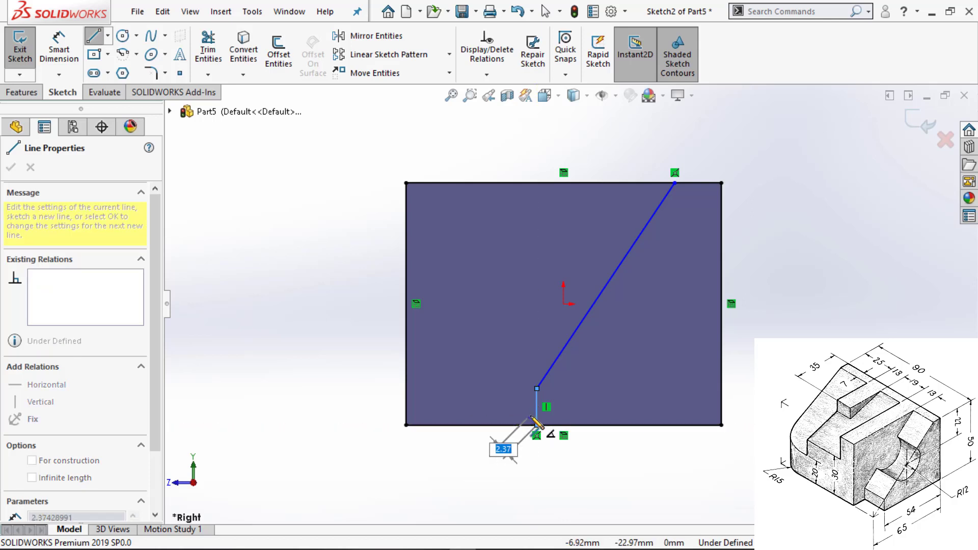
{"action": "double_click", "coordinate": [536, 424]}
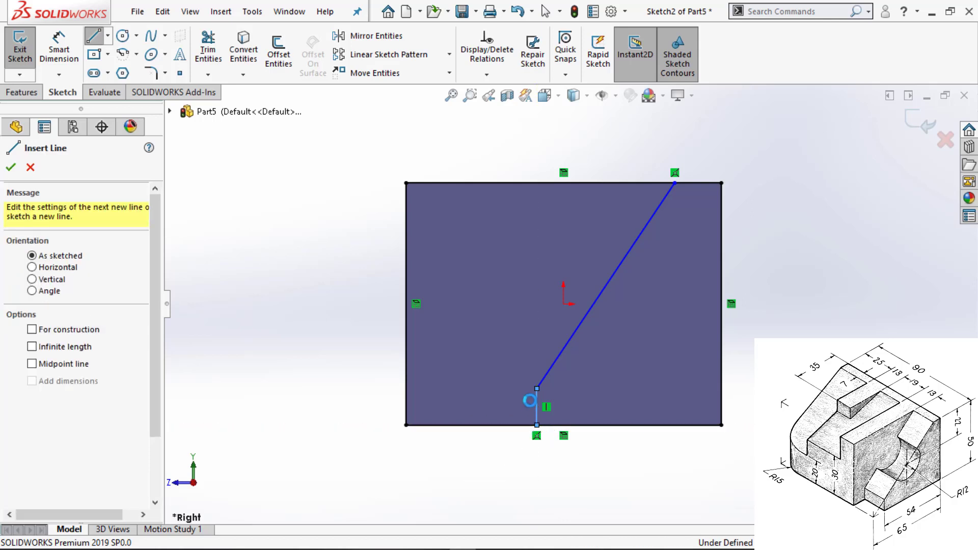
{"action": "key", "text": "Escape"}
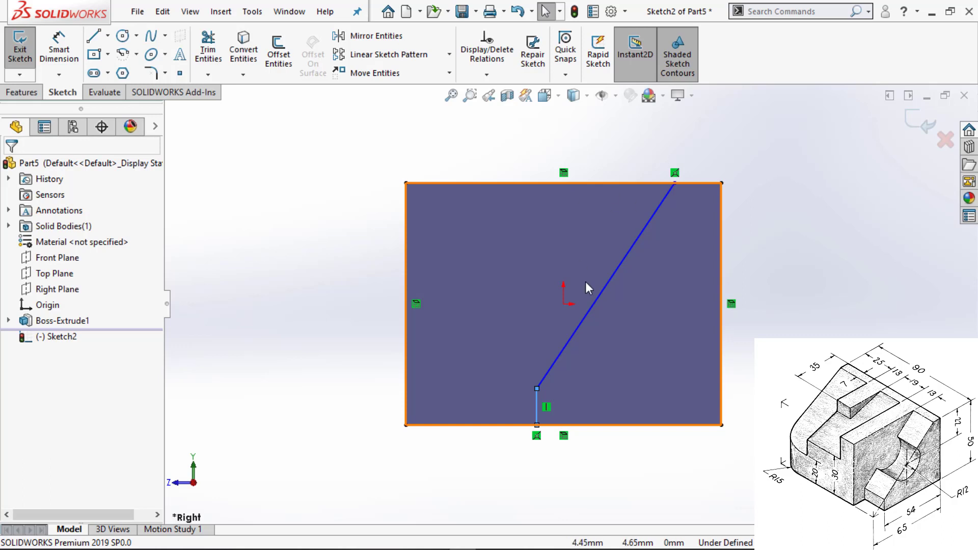
Dimension the slanted line's upper endpoint 7 mm from the face's right vertical edge.
{"action": "right_click_drag", "start_coordinate": [637, 246], "coordinate": [662, 216]}
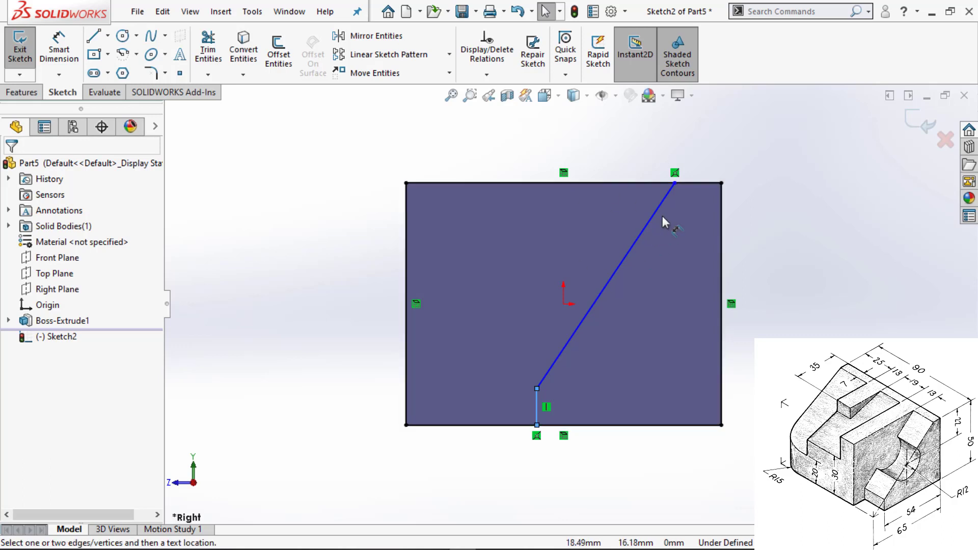
{"action": "left_click", "coordinate": [676, 184]}
{"action": "left_click", "coordinate": [722, 227]}
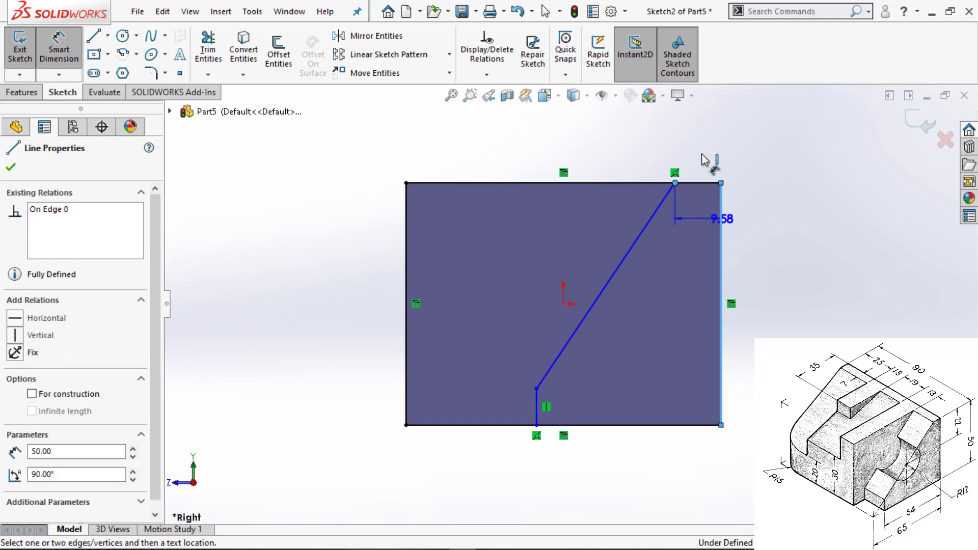
{"action": "left_click", "coordinate": [705, 161]}
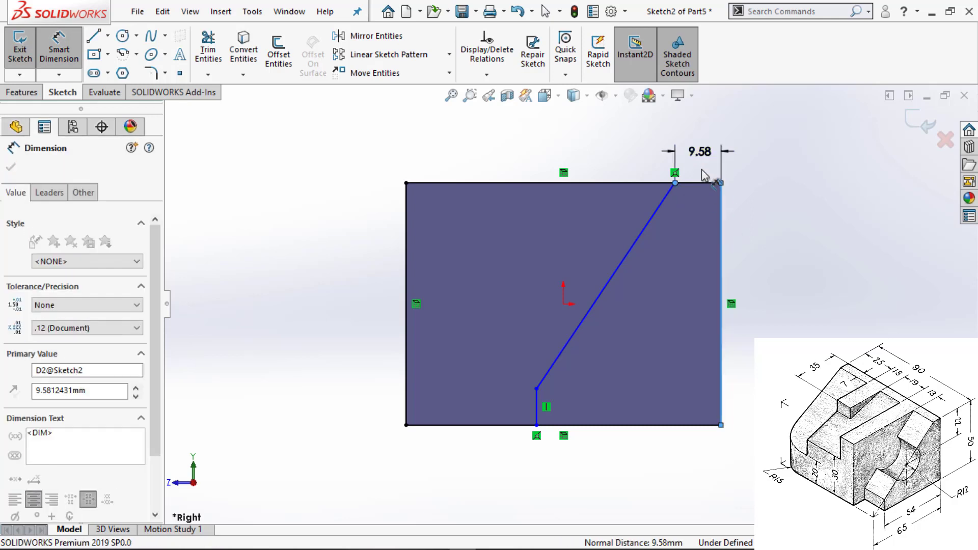
{"action": "type", "text": "7"}
{"action": "key", "text": "Return"}
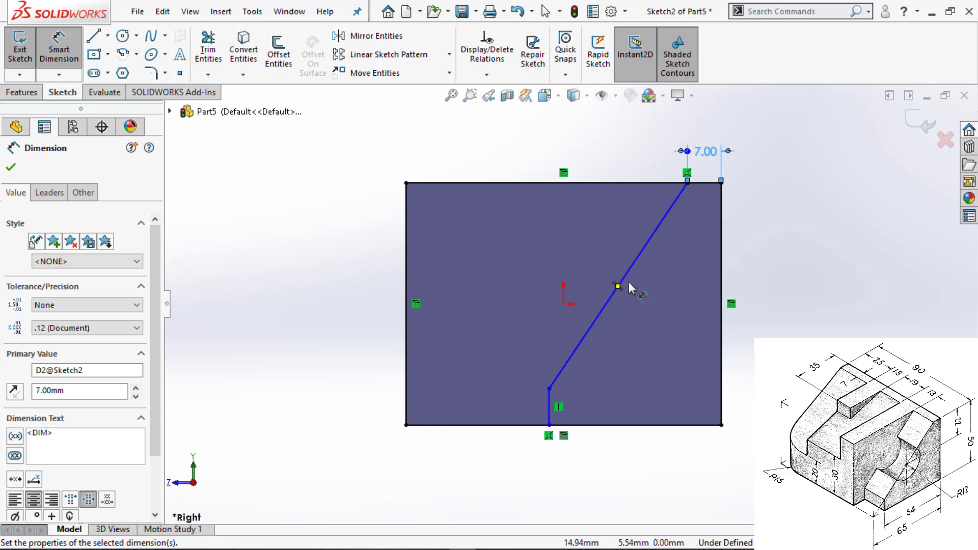
Dimension the short vertical line 54 mm from the face's right vertical edge.
{"action": "left_click", "coordinate": [549, 410]}
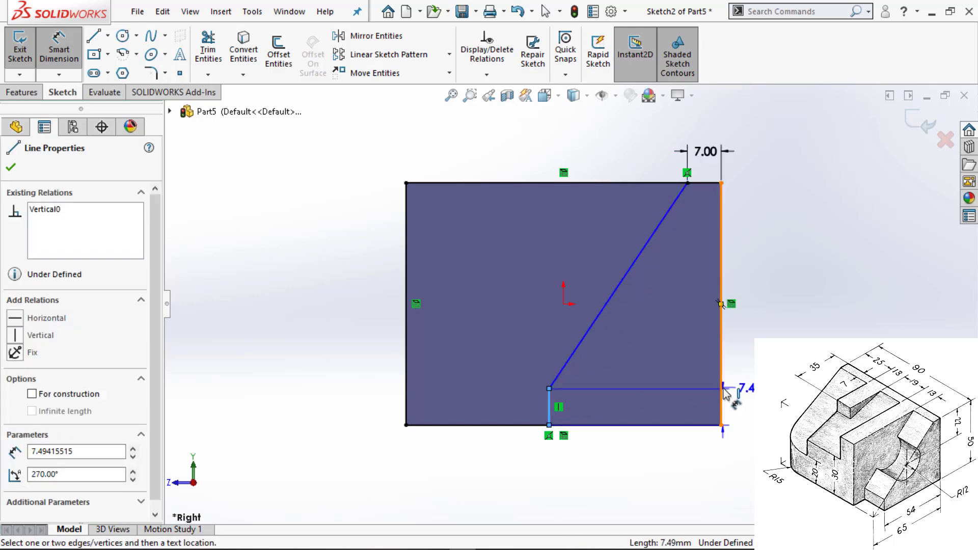
{"action": "left_click", "coordinate": [720, 396]}
{"action": "left_click", "coordinate": [681, 456]}
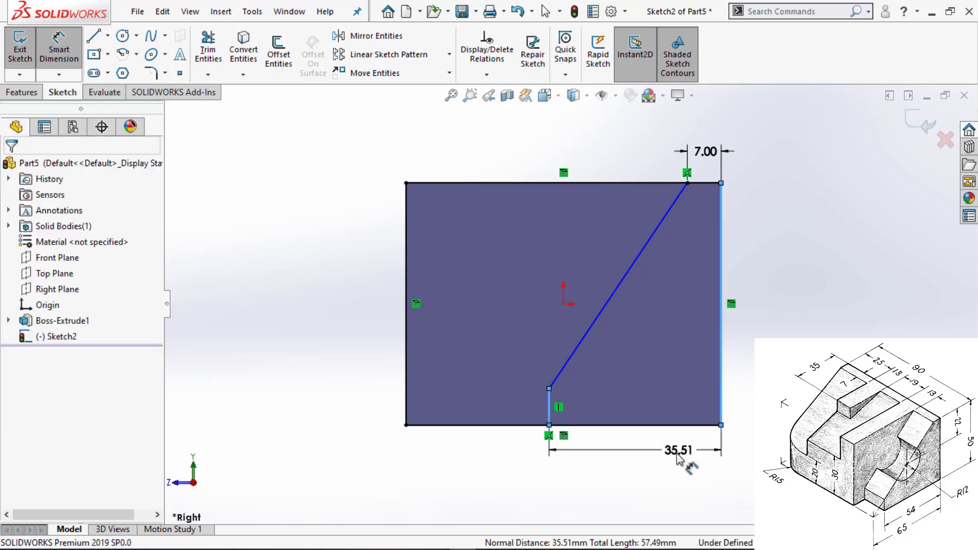
{"action": "type", "text": "35.51162916mm"}
{"action": "key", "text": "Return"}
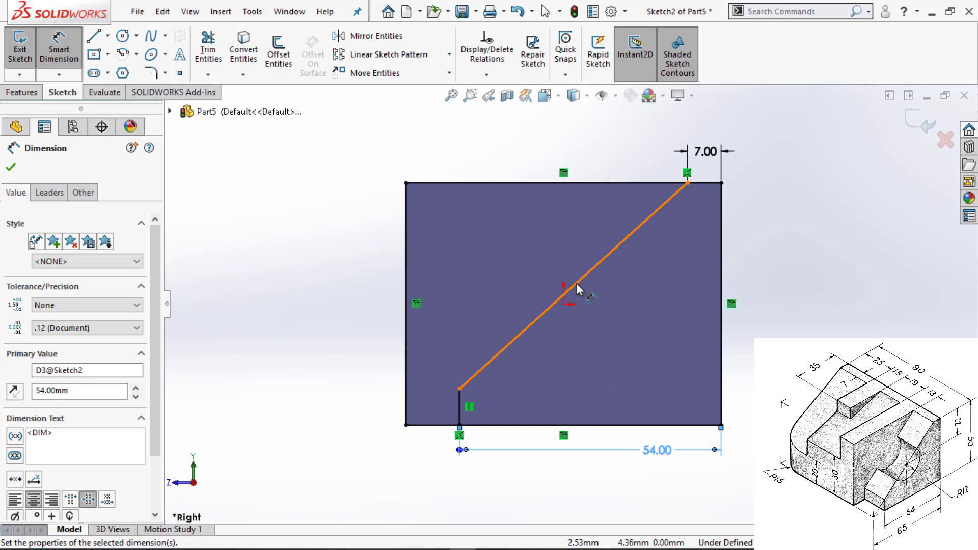
Draw a 24 mm diameter circle centred on the slanted line, near its middle.
{"action": "key", "text": "c"}
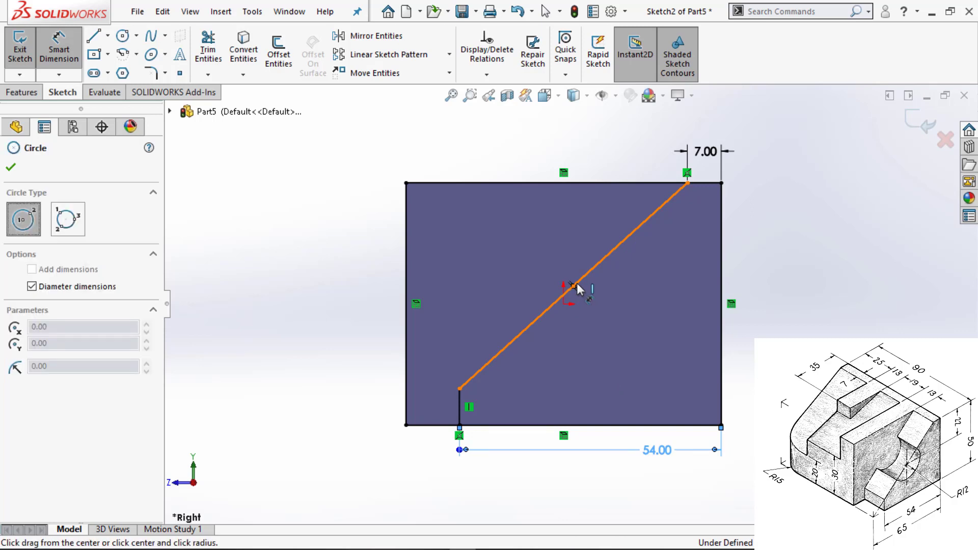
{"action": "left_click", "coordinate": [584, 277]}
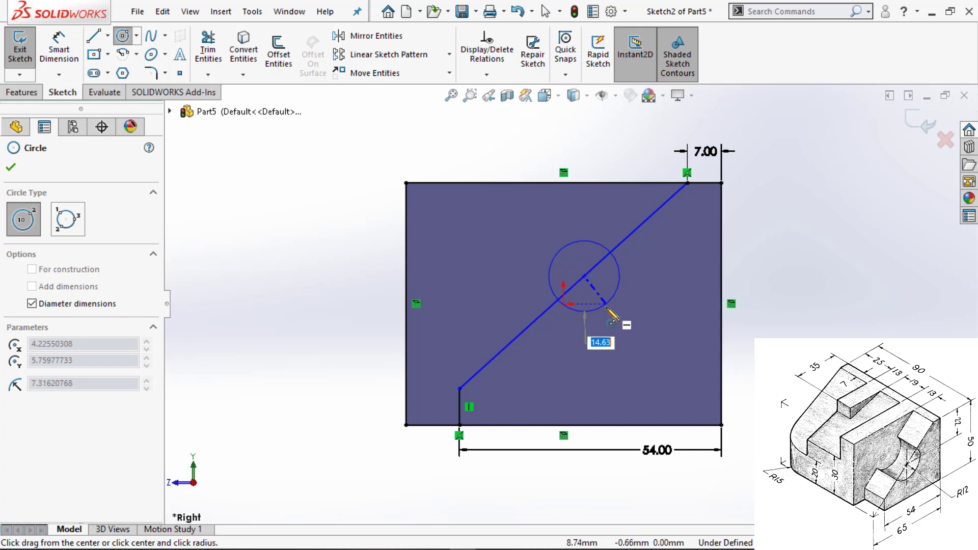
{"action": "key", "text": "Return"}
{"action": "key", "text": "Escape"}
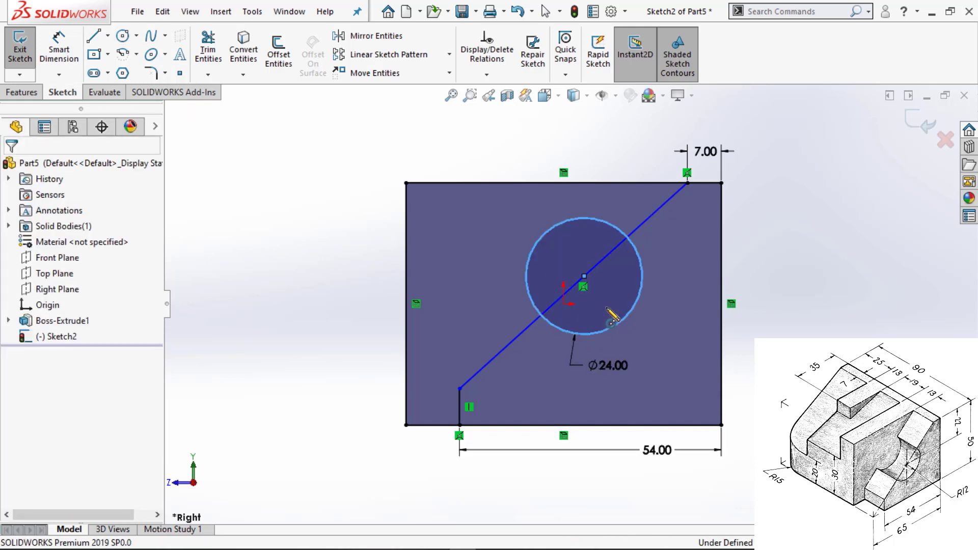
Dimension the circle's centre 22 mm below the face's top edge.
{"action": "key", "text": "d"}
{"action": "left_click", "coordinate": [583, 276]}
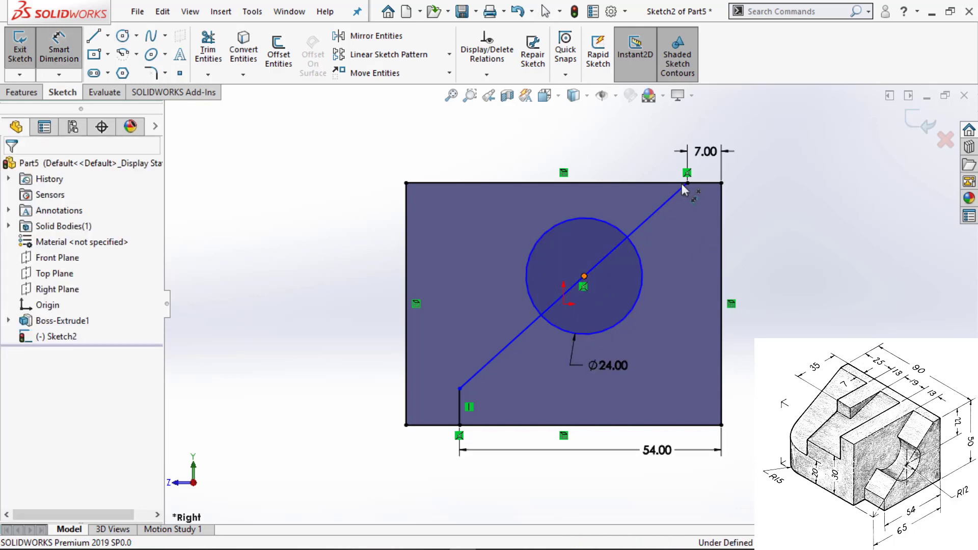
{"action": "left_click", "coordinate": [662, 182]}
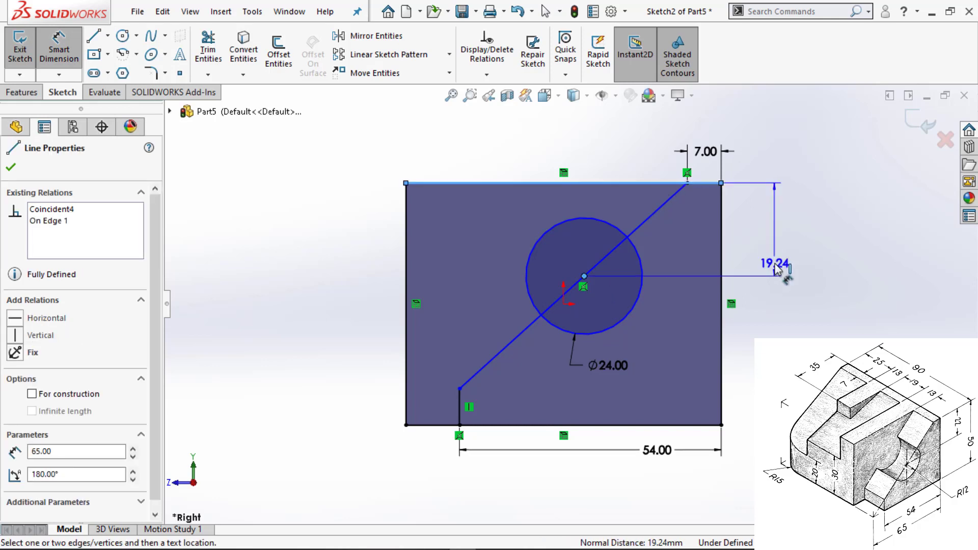
{"action": "left_click", "coordinate": [779, 276]}
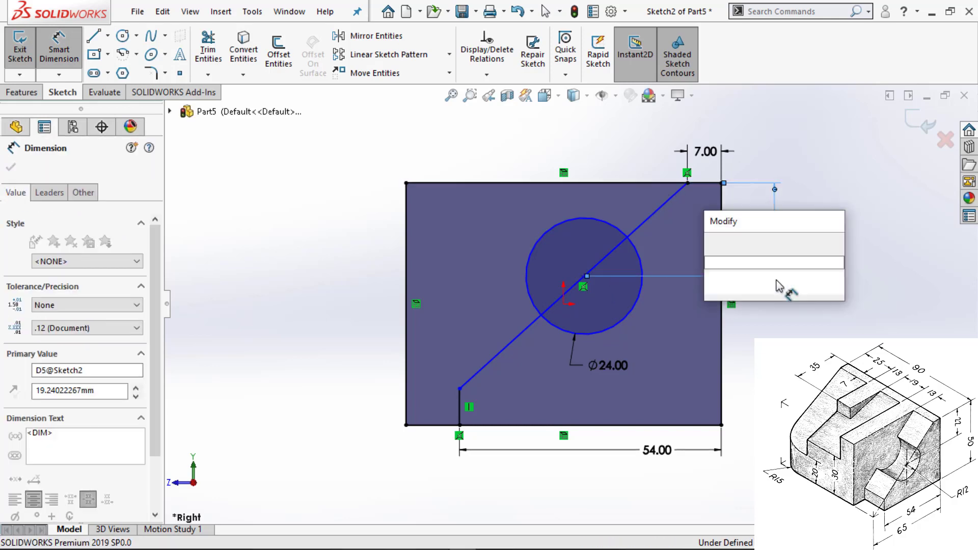
{"action": "type", "text": "22"}
{"action": "key", "text": "Return"}
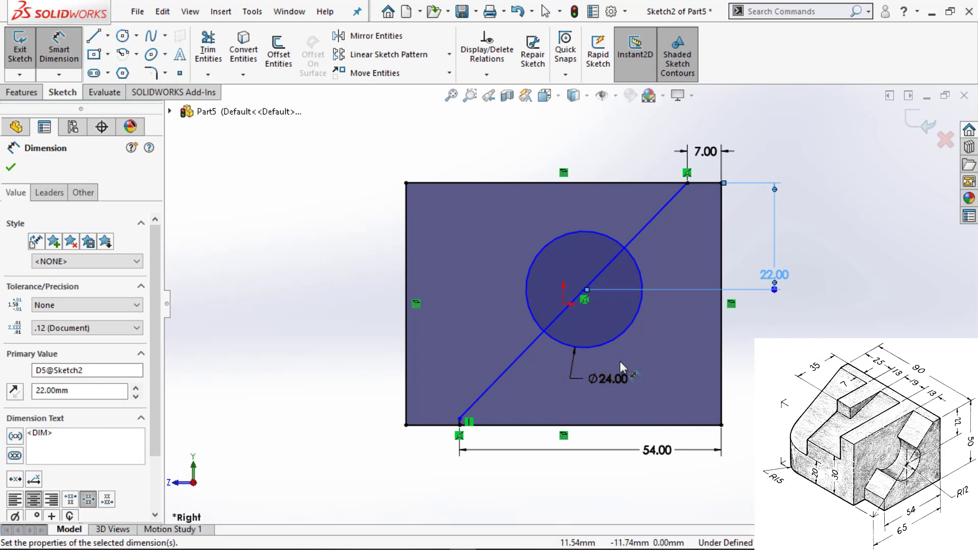
{"action": "scroll", "coordinate": [545, 349], "scroll_direction": "down", "scroll_amount": 1}
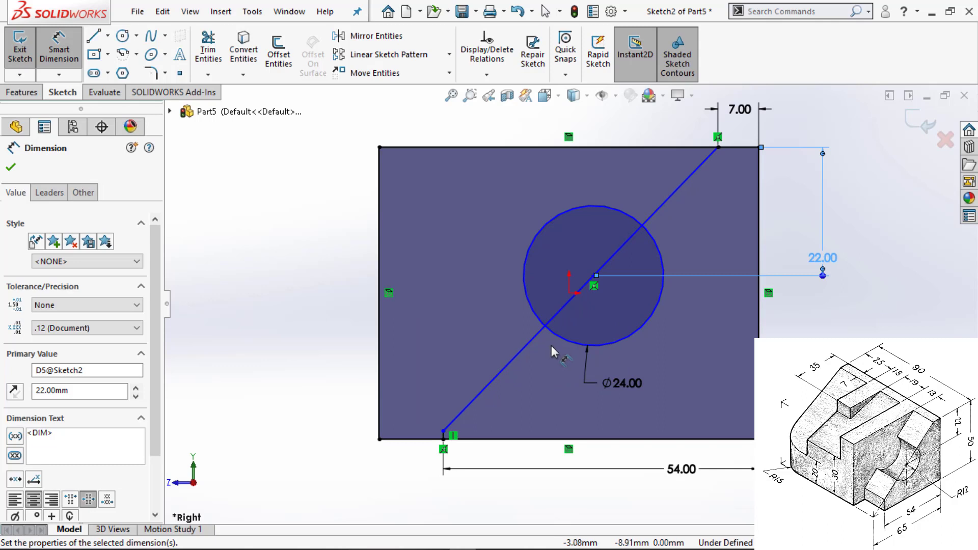
{"action": "key", "text": "Escape"}
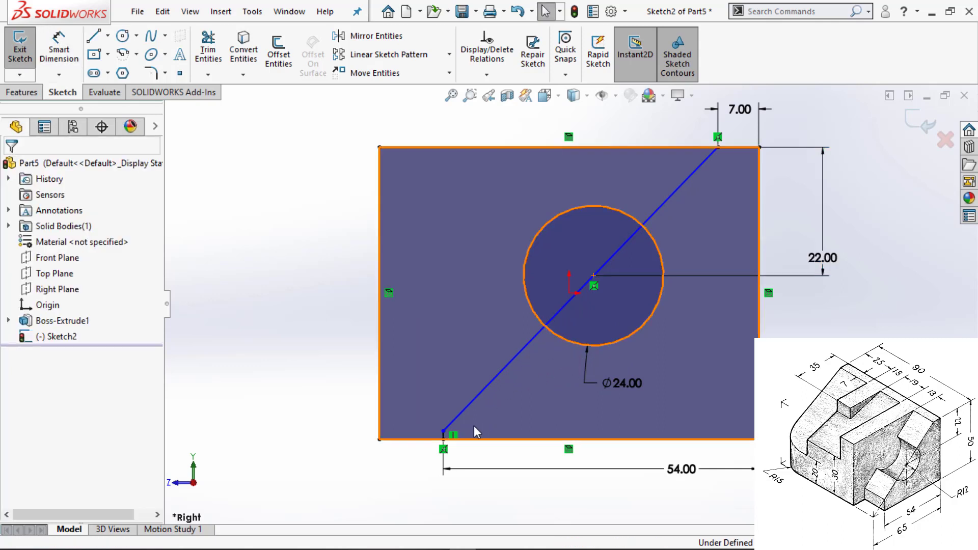
Dimension the short vertical line at the lower end of the slanted line to 7 mm long.
{"action": "left_click_drag", "start_coordinate": [445, 431], "coordinate": [490, 420]}
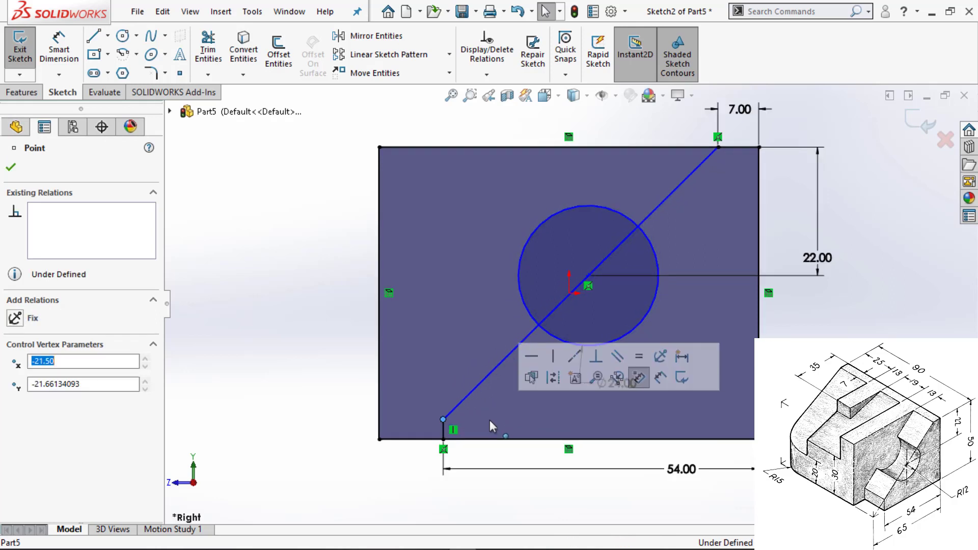
{"action": "right_click_drag", "start_coordinate": [474, 418], "coordinate": [472, 395]}
{"action": "left_click", "coordinate": [443, 430]}
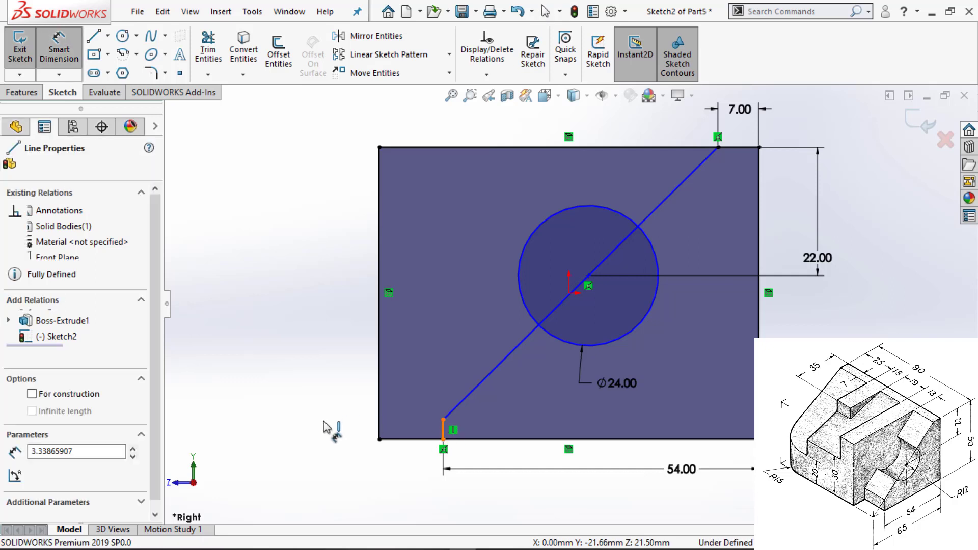
{"action": "left_click", "coordinate": [325, 418]}
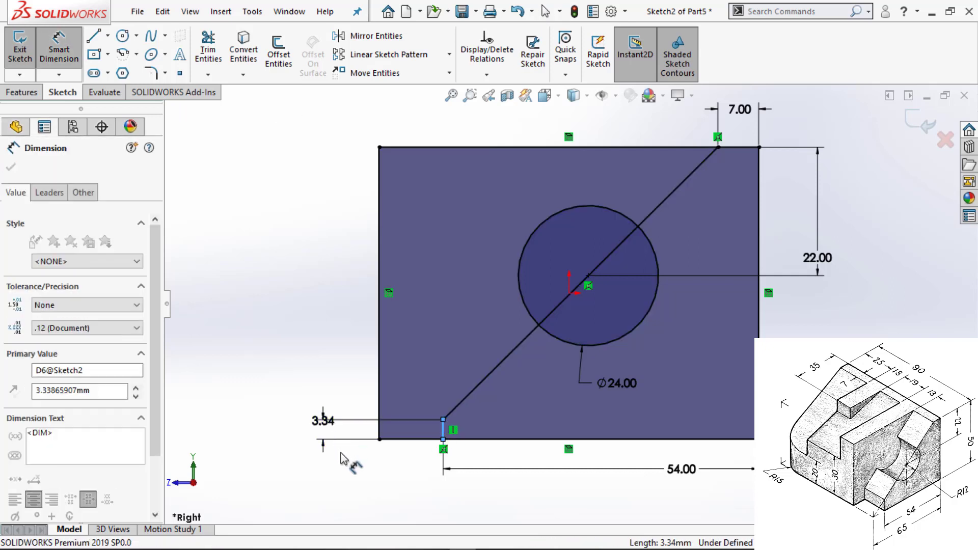
{"action": "type", "text": "7"}
{"action": "key", "text": "Return"}
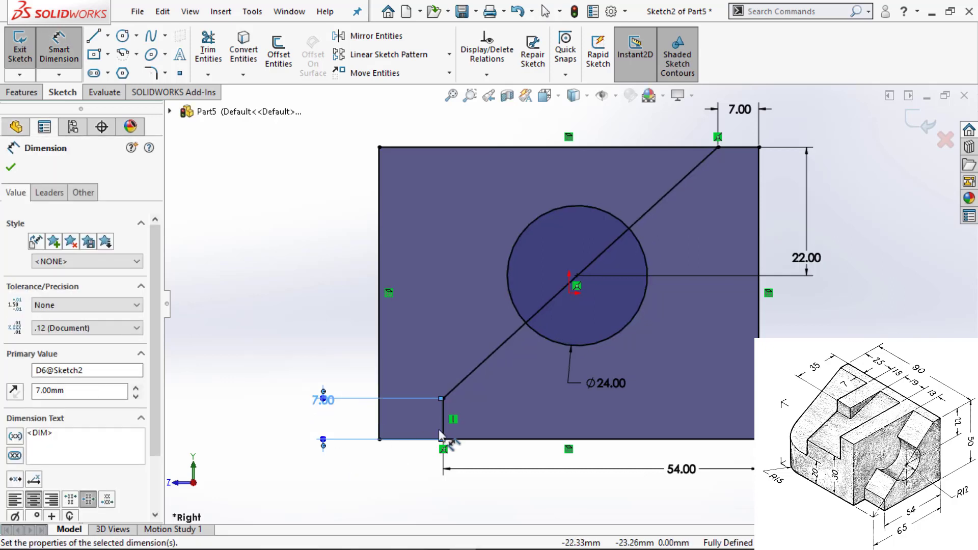
Trim the slanted line inside the circle and the circle's upper-left arc, leaving one continuous stepped profile.
{"action": "right_click_drag", "start_coordinate": [528, 310], "coordinate": [503, 219]}
{"action": "mouse_move", "coordinate": [526, 238]}
{"action": "left_mouse_down"}
{"action": "mouse_move", "coordinate": [560, 309]}
{"action": "mouse_move", "coordinate": [505, 210]}
{"action": "left_mouse_up"}
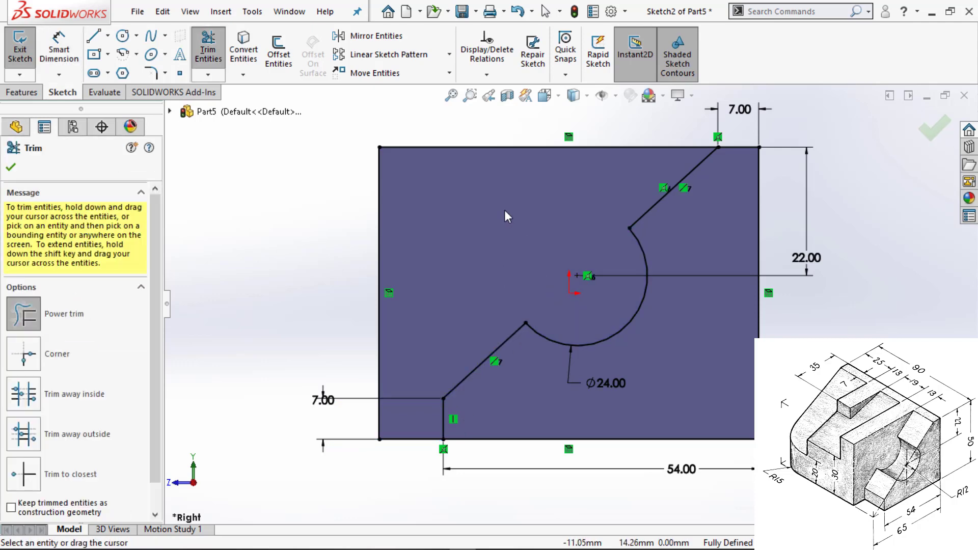
{"action": "key", "text": "Escape"}
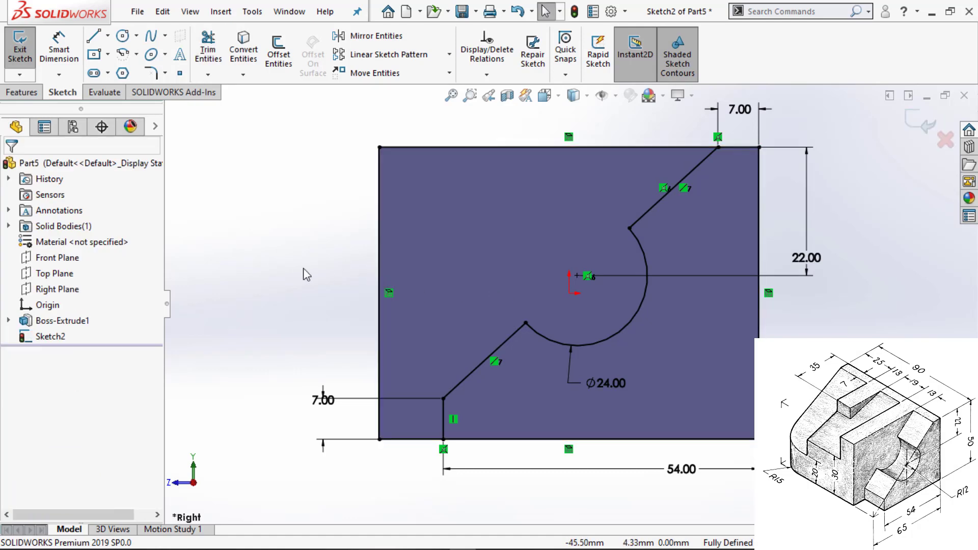
{"action": "key", "text": "e"}
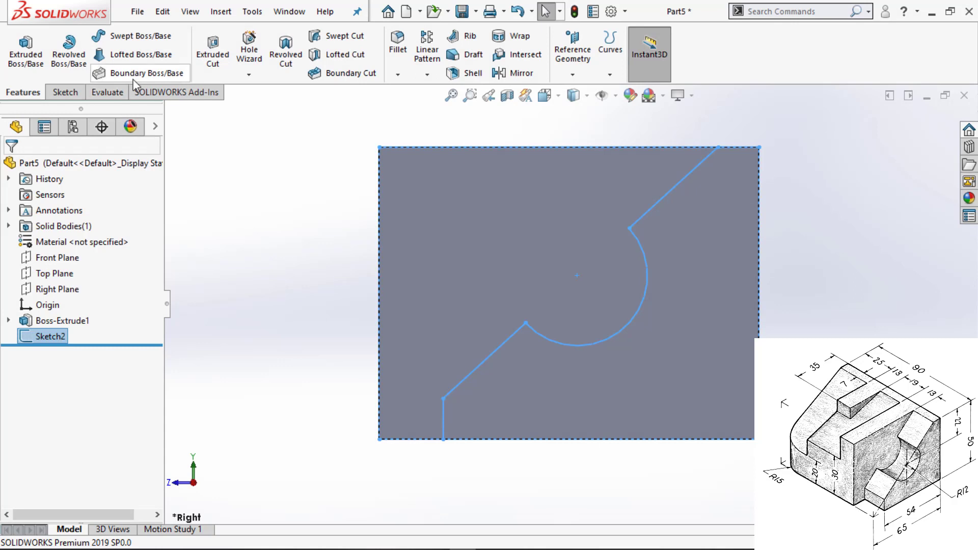
{"action": "left_click", "coordinate": [213, 54]}
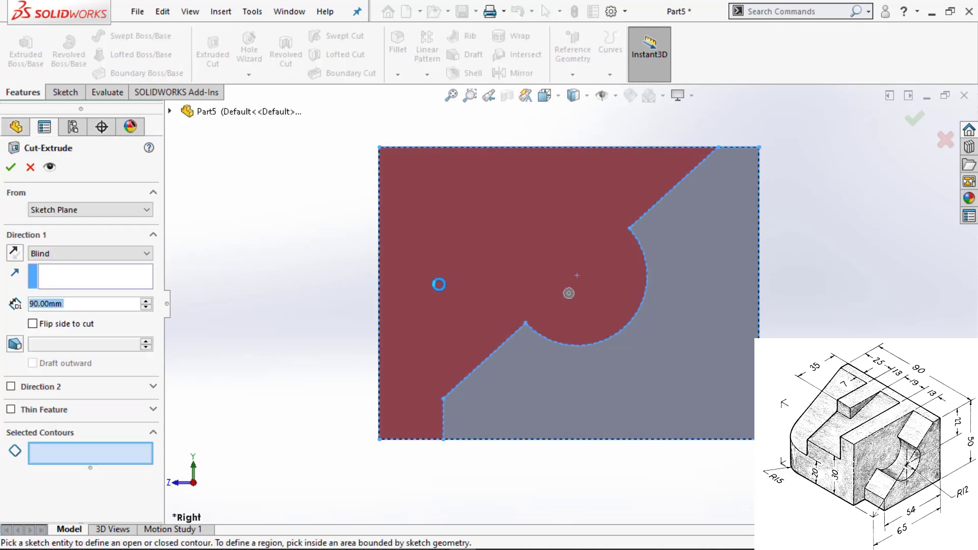
{"action": "left_click", "coordinate": [439, 284]}
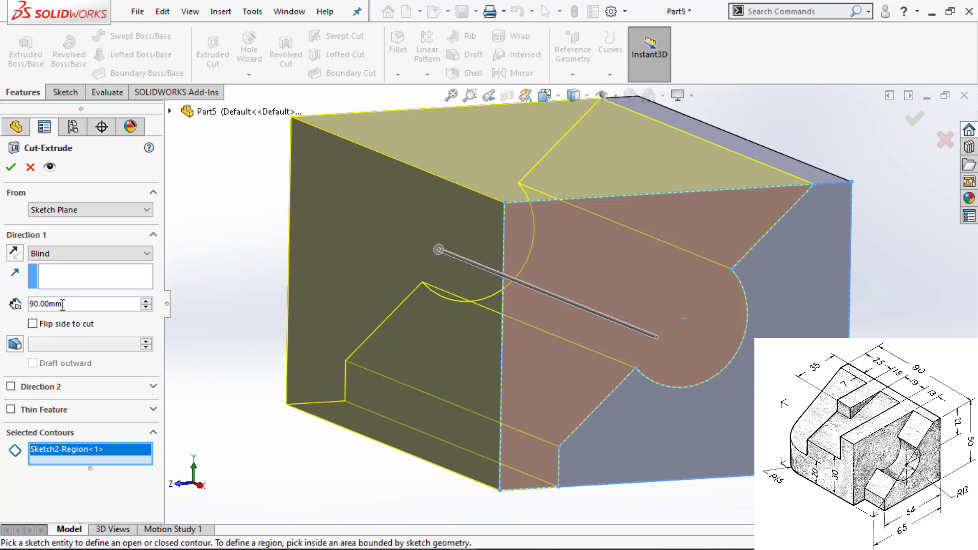
{"action": "key", "text": "BackSpace"}
{"action": "key", "text": "BackSpace"}
{"action": "key", "text": "BackSpace"}
{"action": "key", "text": "BackSpace"}
{"action": "key", "text": "BackSpace"}
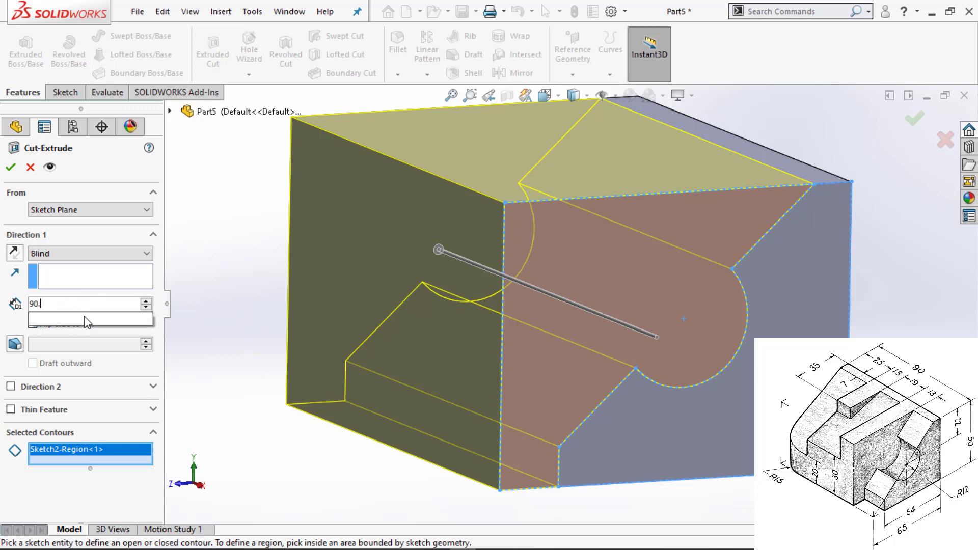
{"action": "type", "text": "-"}
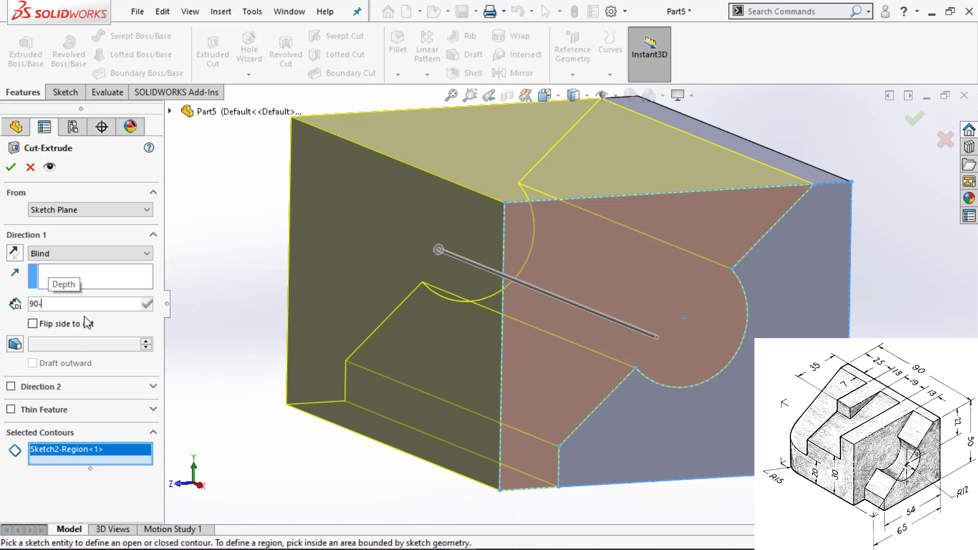
{"action": "type", "text": "25-"}
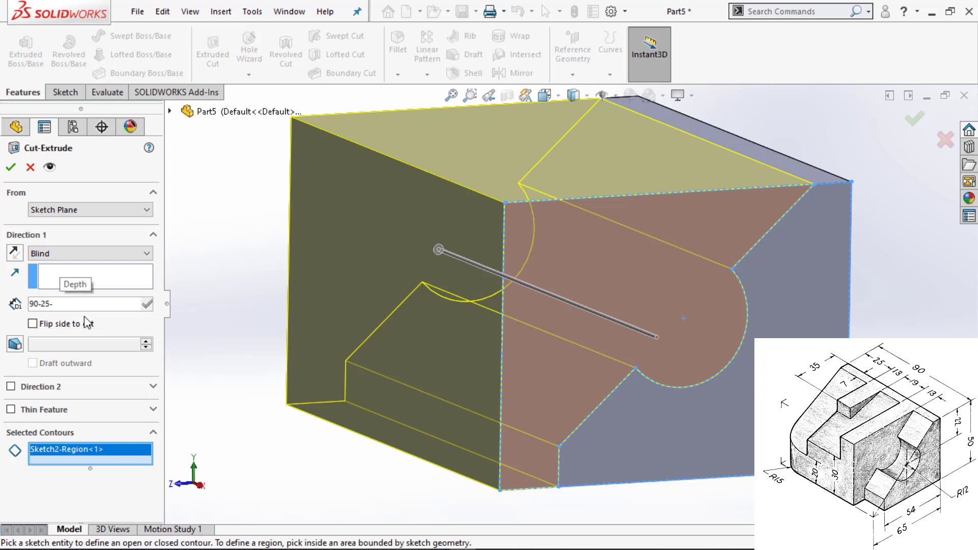
{"action": "type", "text": "13-19"}
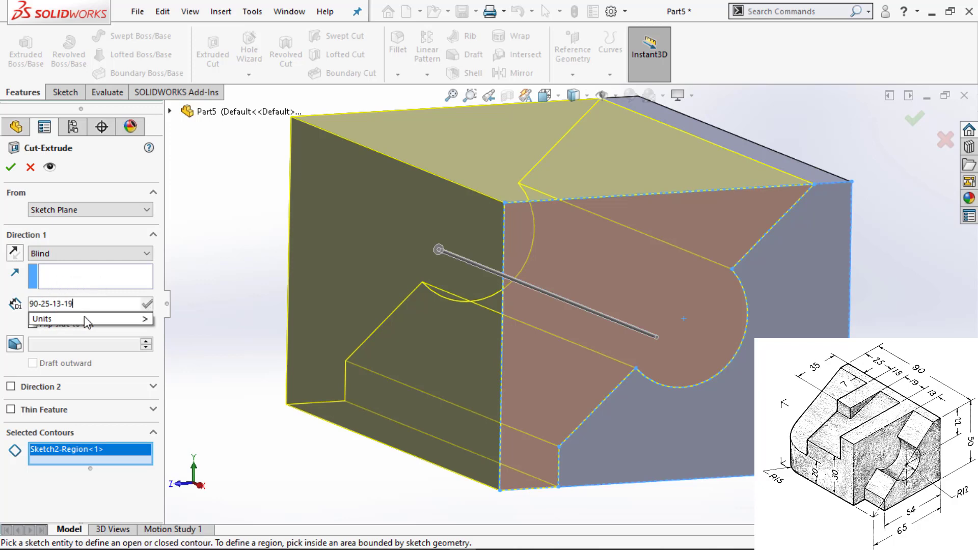
{"action": "type", "text": "-19"}
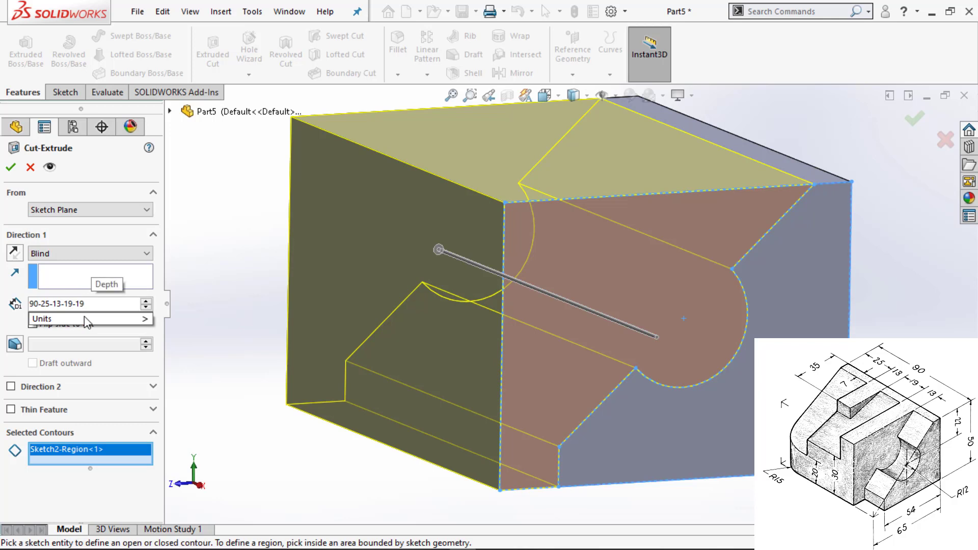
{"action": "key", "text": "BackSpace"}
{"action": "type", "text": "3"}
{"action": "key", "text": "Return"}
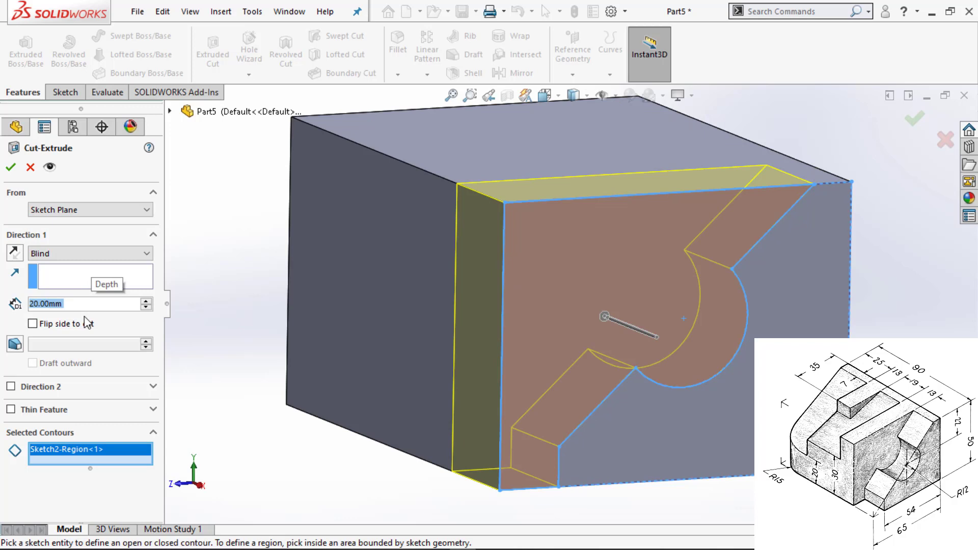
{"action": "key", "text": "Return"}
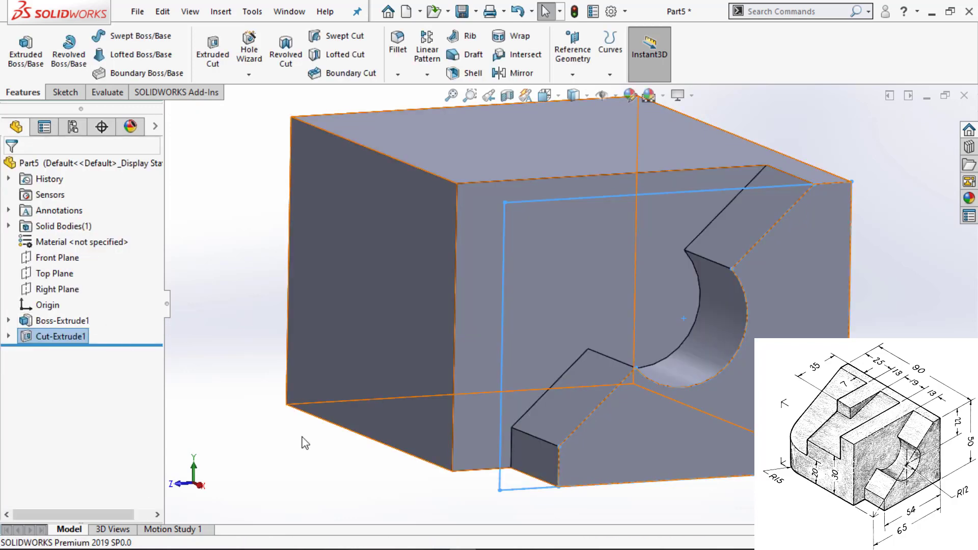
{"action": "left_click", "coordinate": [283, 460]}
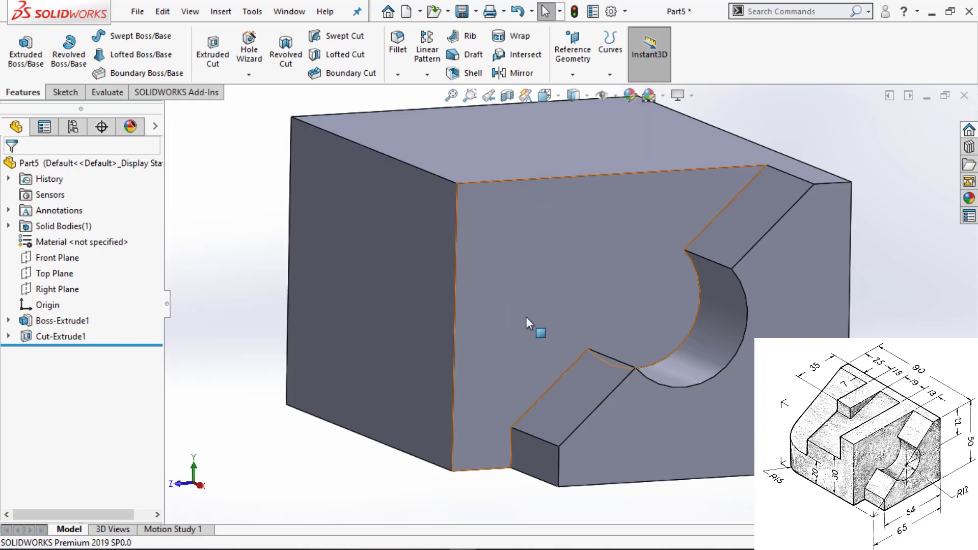
Start a sketch on the recessed face left by the cut and convert the block's opposite end face outline into it.
{"action": "left_click", "coordinate": [480, 294]}
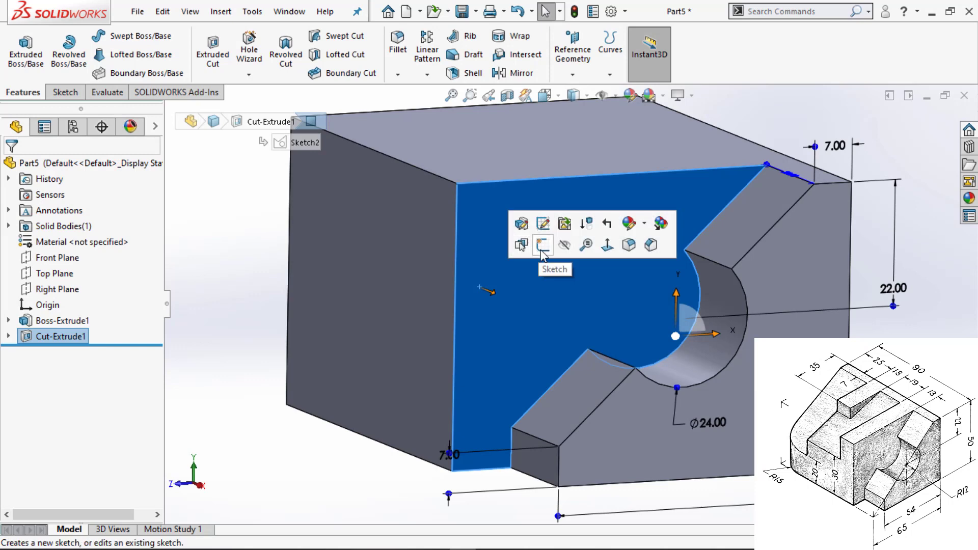
{"action": "left_click", "coordinate": [530, 248]}
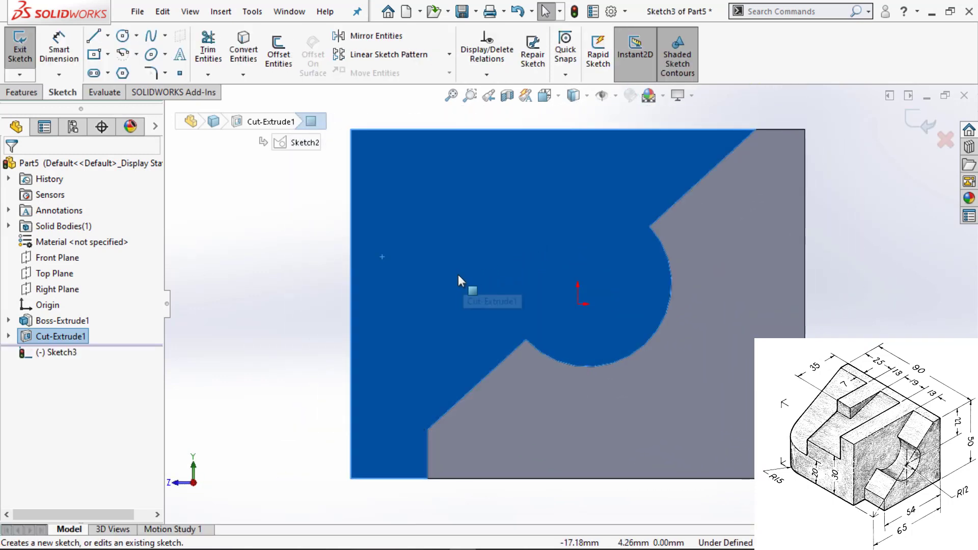
{"action": "left_click", "coordinate": [270, 273]}
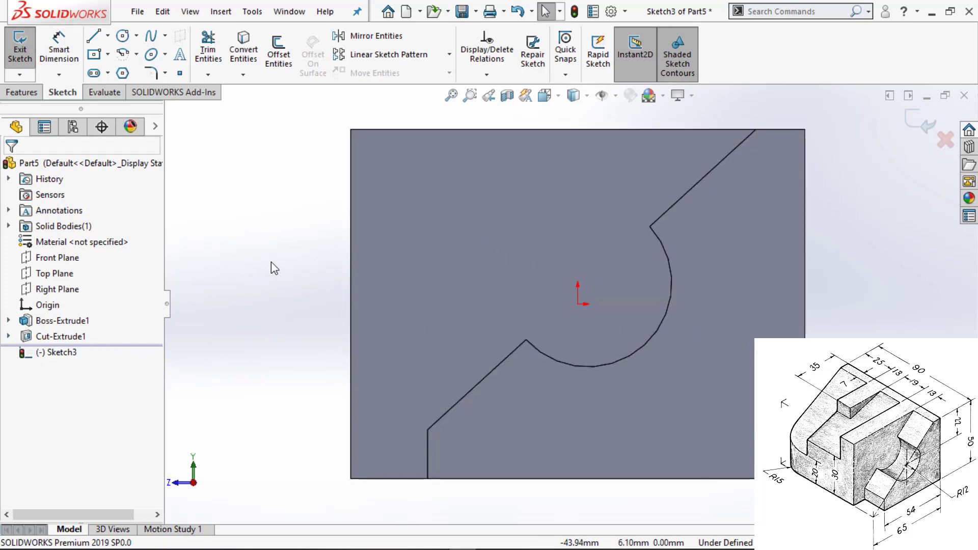
{"action": "key", "text": "ctrl+8"}
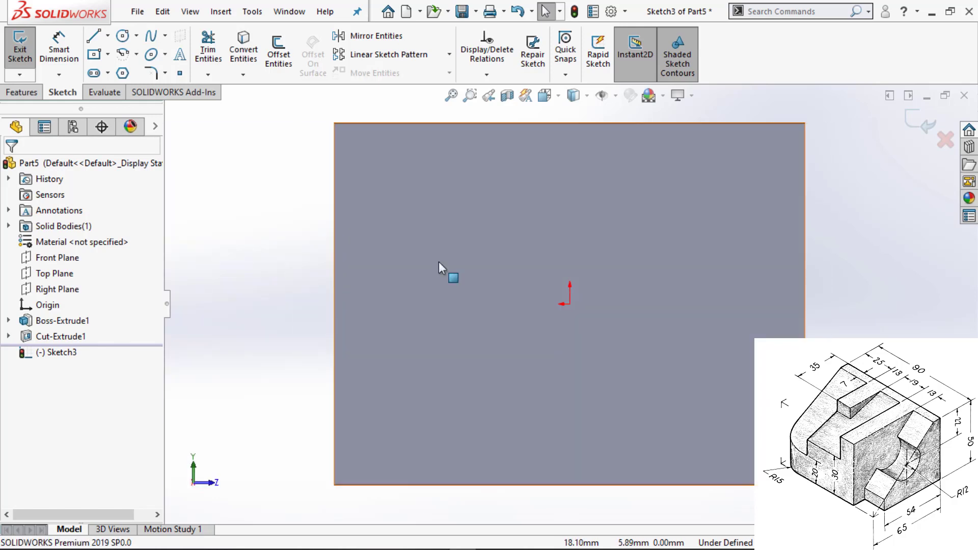
{"action": "left_click", "coordinate": [438, 262]}
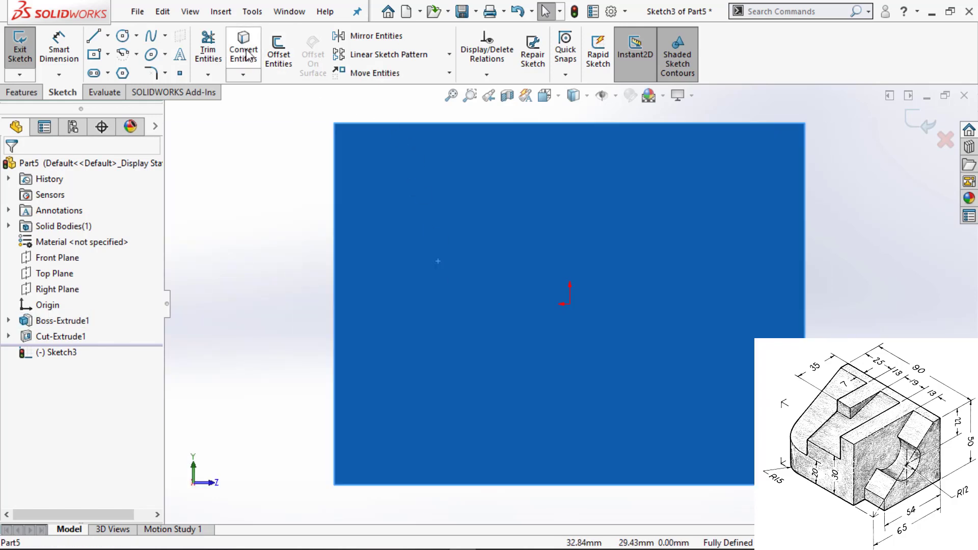
{"action": "key", "text": "ctrl+8"}
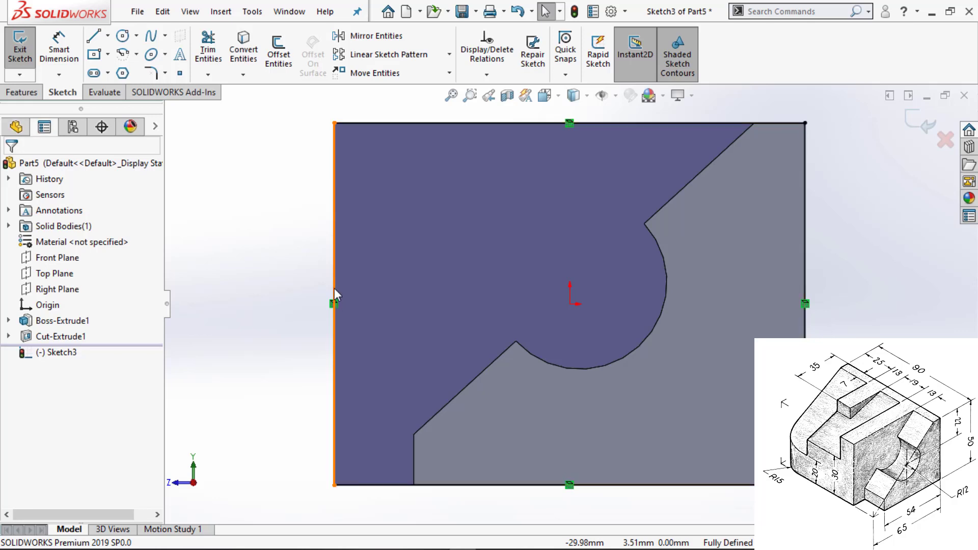
Draw a slanted line about 62 mm long from the outline's left edge to the cut profile's upper corner on the top edge.
{"action": "key", "text": "l"}
{"action": "left_click", "coordinate": [754, 123]}
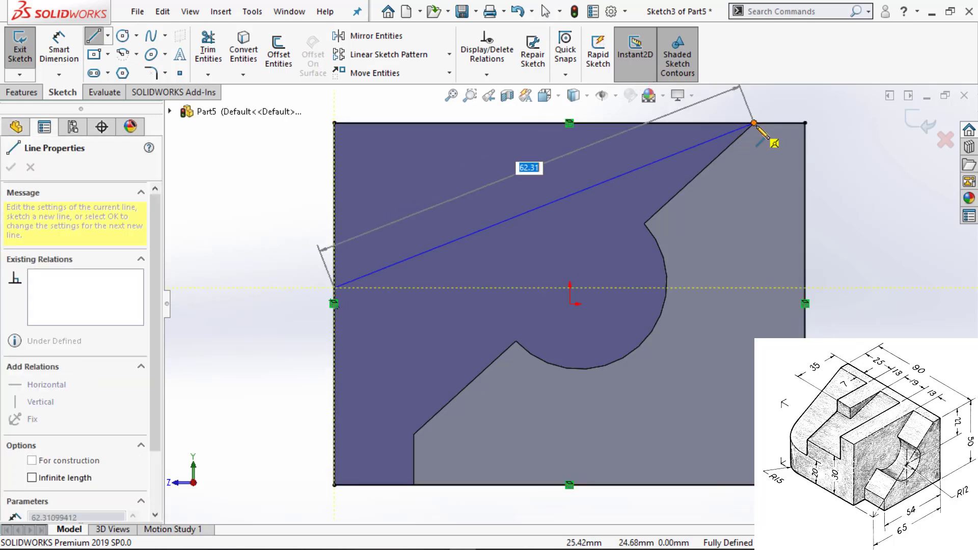
{"action": "left_click", "coordinate": [334, 287]}
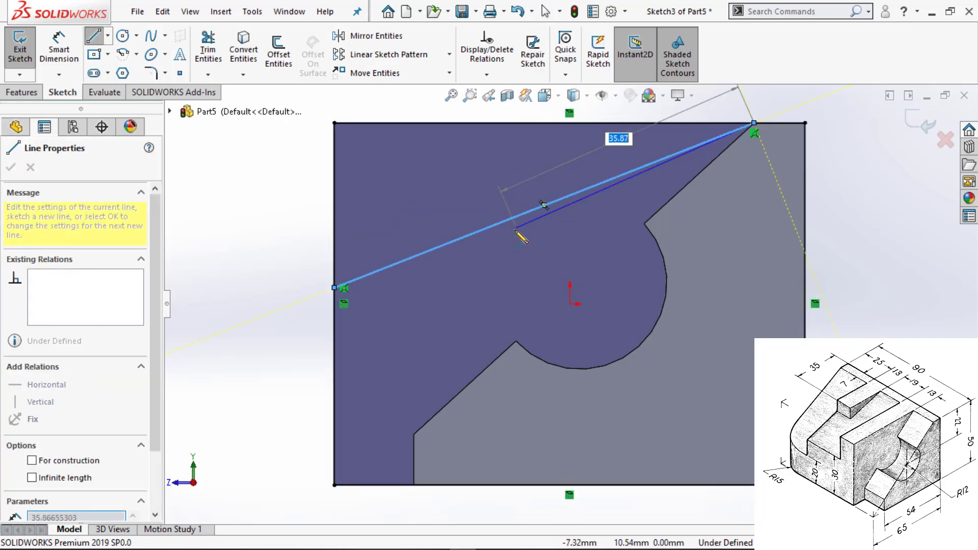
{"action": "key", "text": "Escape"}
Dimension the slanted line's left endpoint 30 mm above the outline's bottom edge.
{"action": "left_click", "coordinate": [335, 288]}
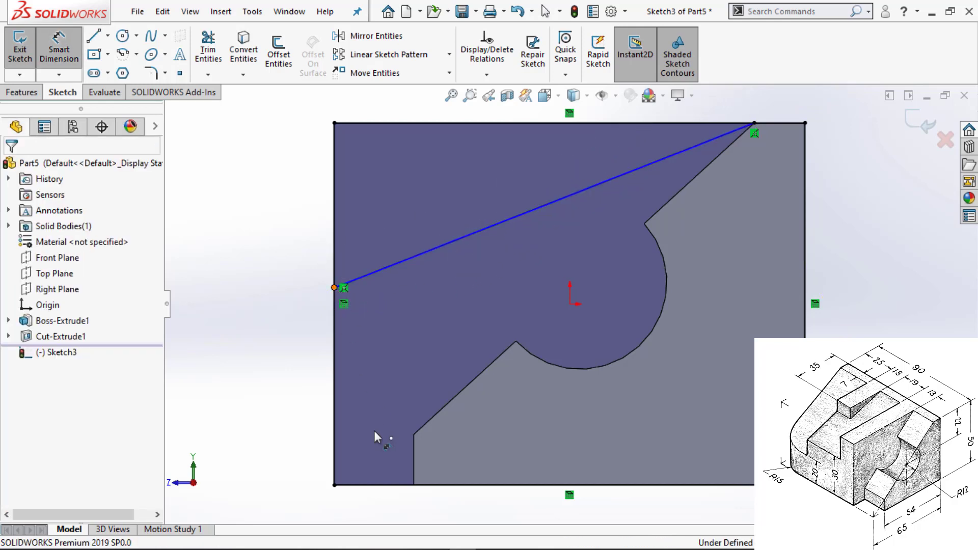
{"action": "left_click", "coordinate": [375, 487]}
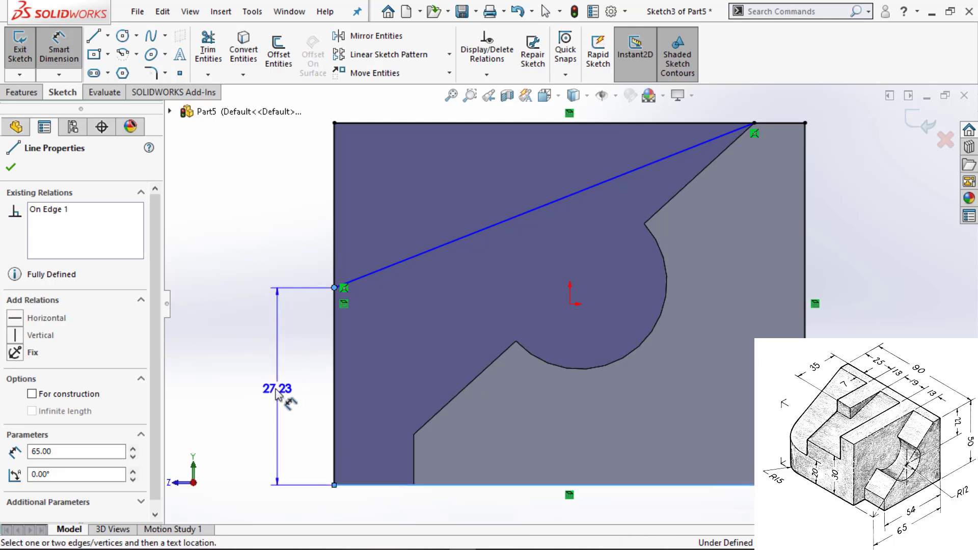
{"action": "left_click", "coordinate": [280, 407]}
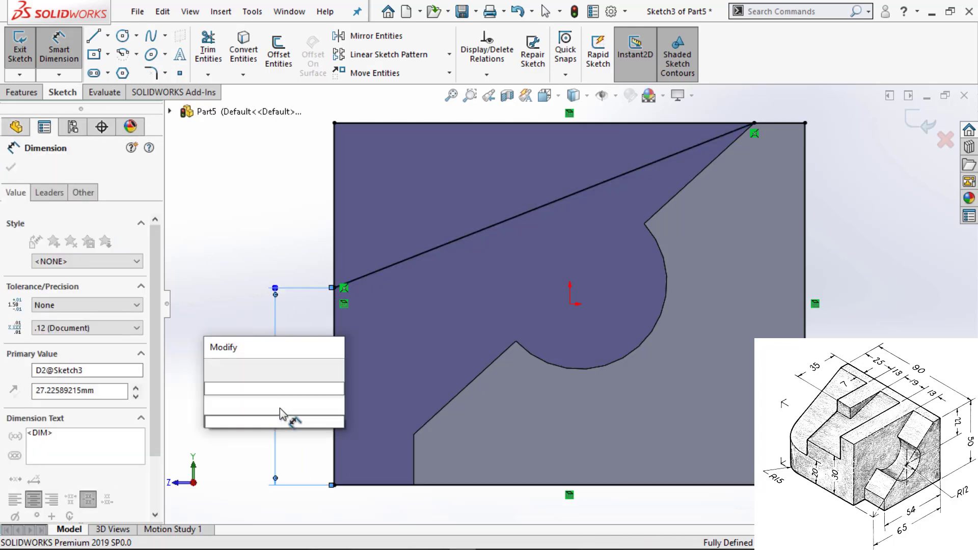
{"action": "type", "text": "30"}
{"action": "left_click", "coordinate": [213, 371]}
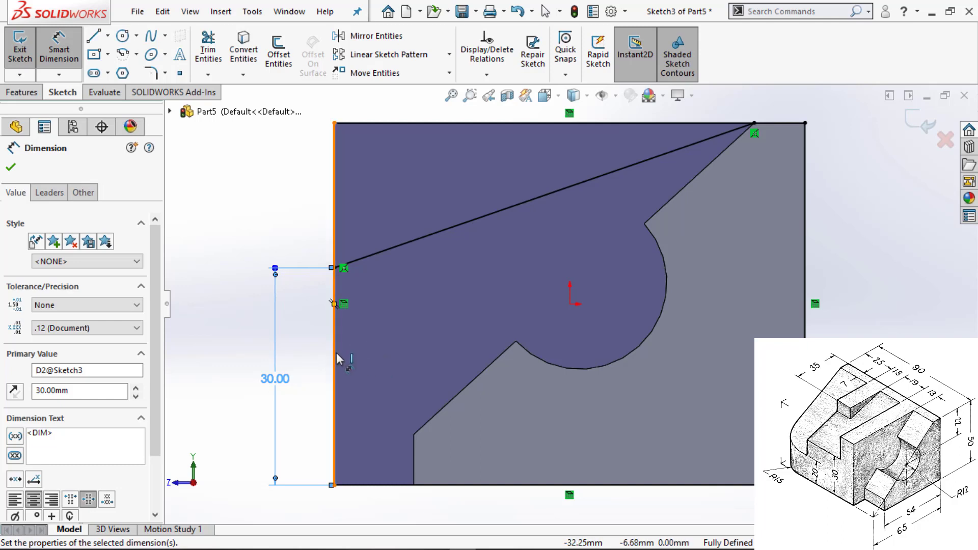
Draw a second slanted line about 66 mm long from the outline's left edge, below the first line, to the same upper corner.
{"action": "key", "text": "l"}
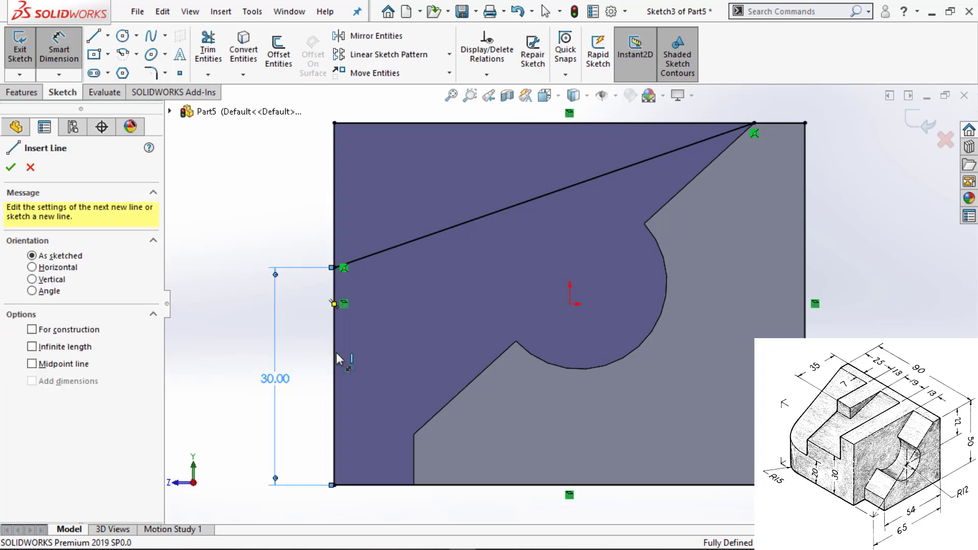
{"action": "left_click", "coordinate": [335, 353]}
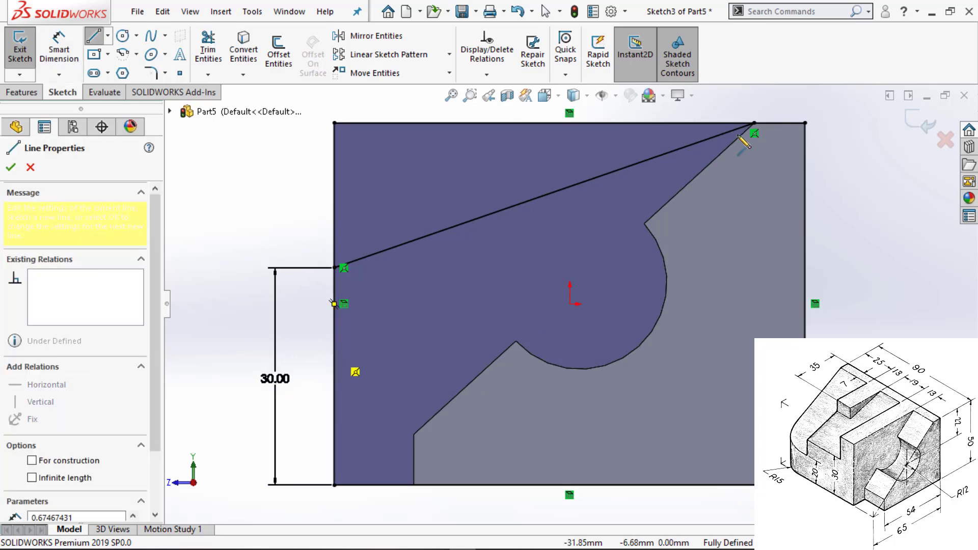
{"action": "left_click", "coordinate": [753, 124]}
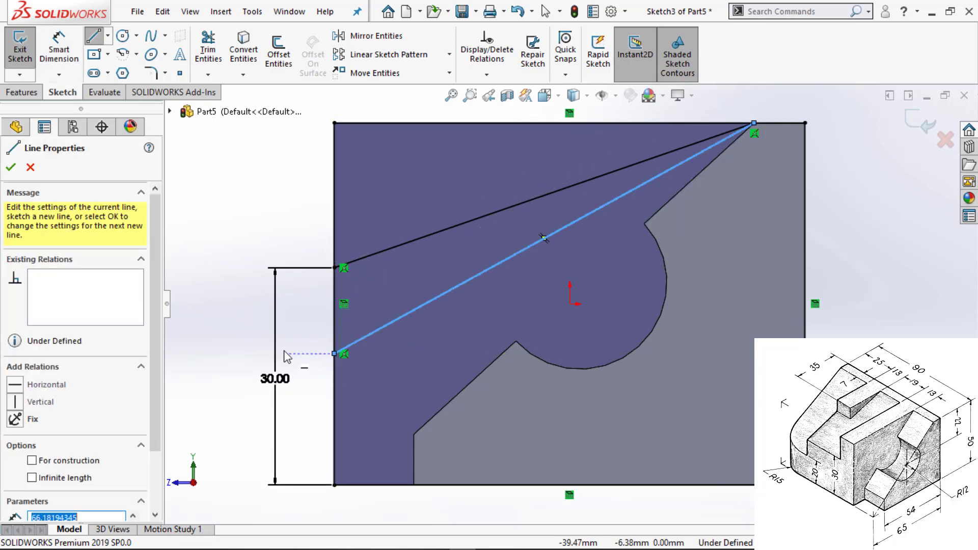
Dimension the second slanted line's left endpoint 20 mm above the outline's bottom edge and close the sketch.
{"action": "key", "text": "d"}
{"action": "left_click", "coordinate": [334, 354]}
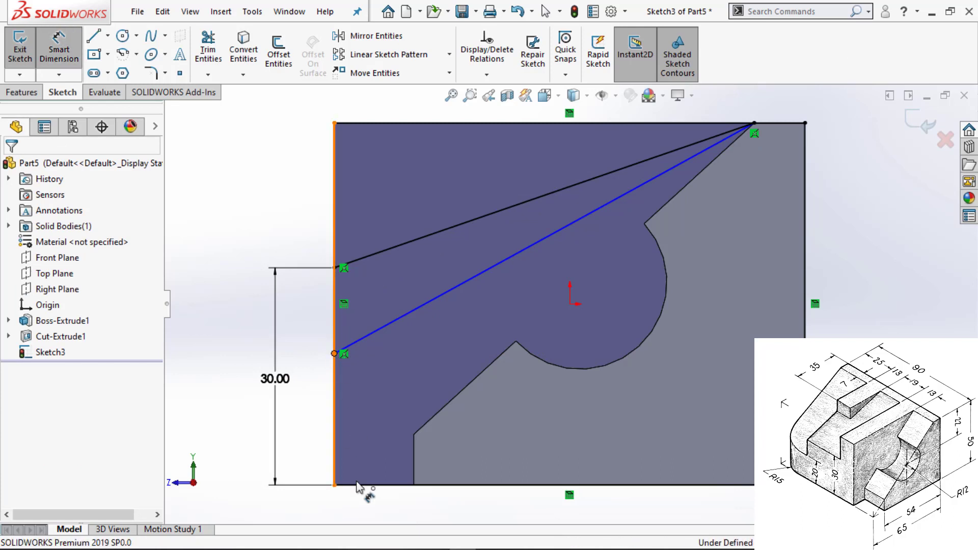
{"action": "left_click", "coordinate": [356, 485]}
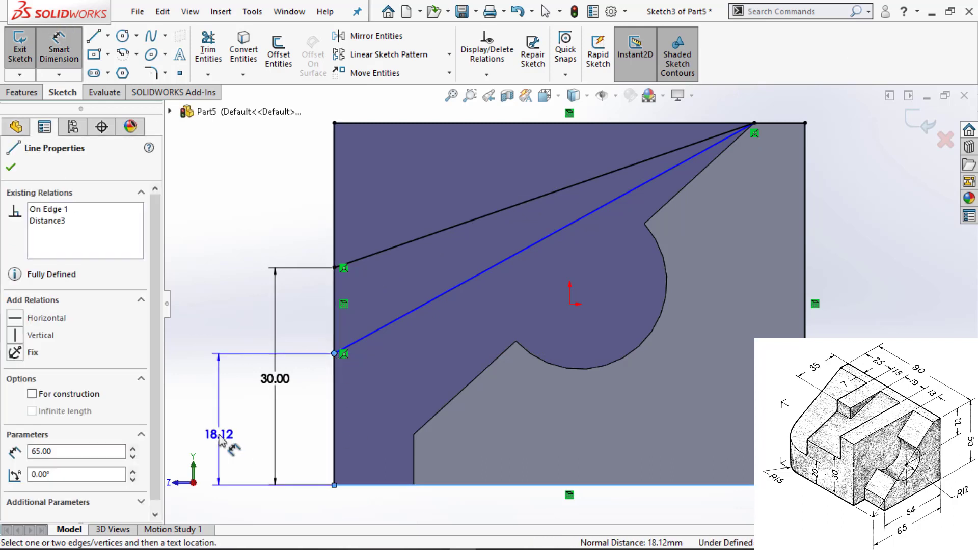
{"action": "left_click", "coordinate": [220, 437]}
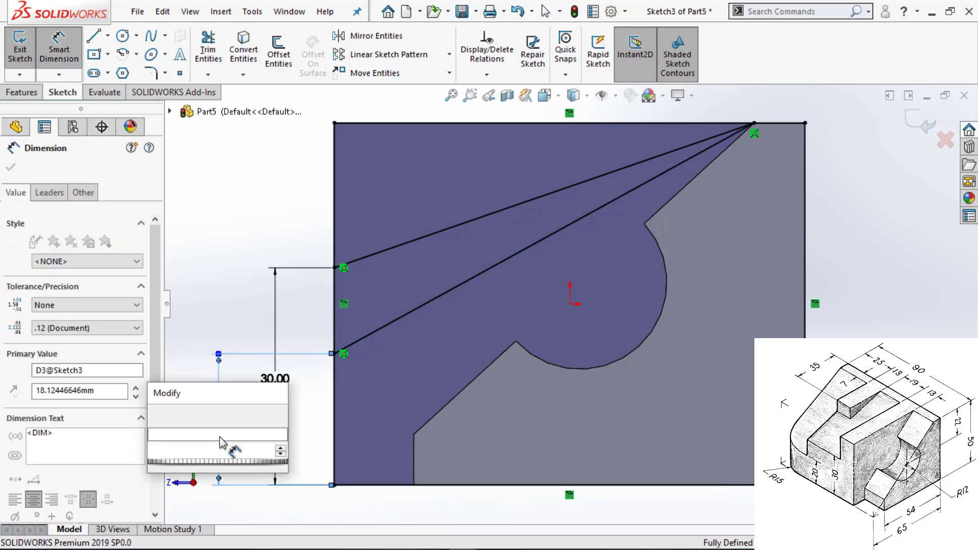
{"action": "key", "text": "Return"}
{"action": "type", "text": "20"}
{"action": "key", "text": "Return"}
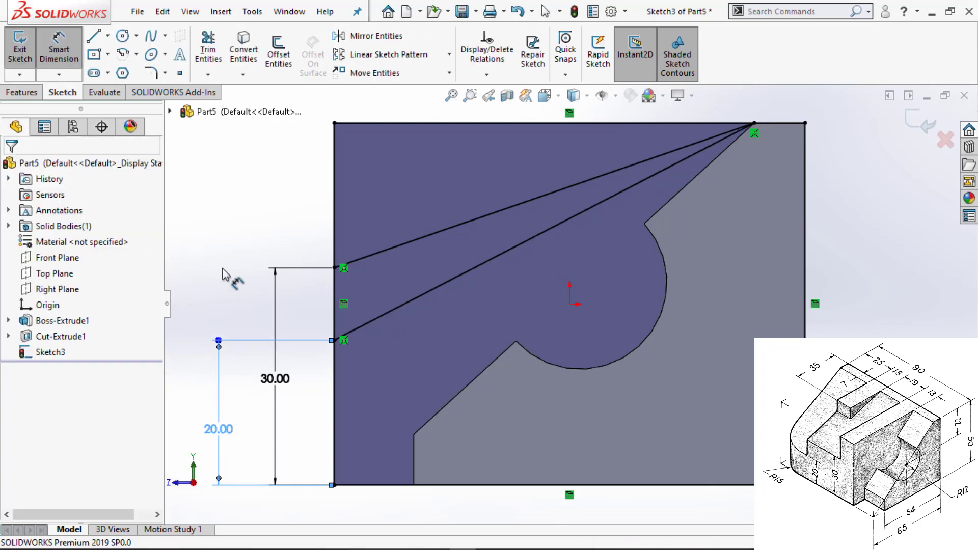
{"action": "key", "text": "ctrl+b"}
Set up an extruded cut of both regions above the lower slanted line, starting at a 13 mm offset reversed into the block.
{"action": "middle_click_drag", "start_coordinate": [224, 275], "coordinate": [259, 332]}
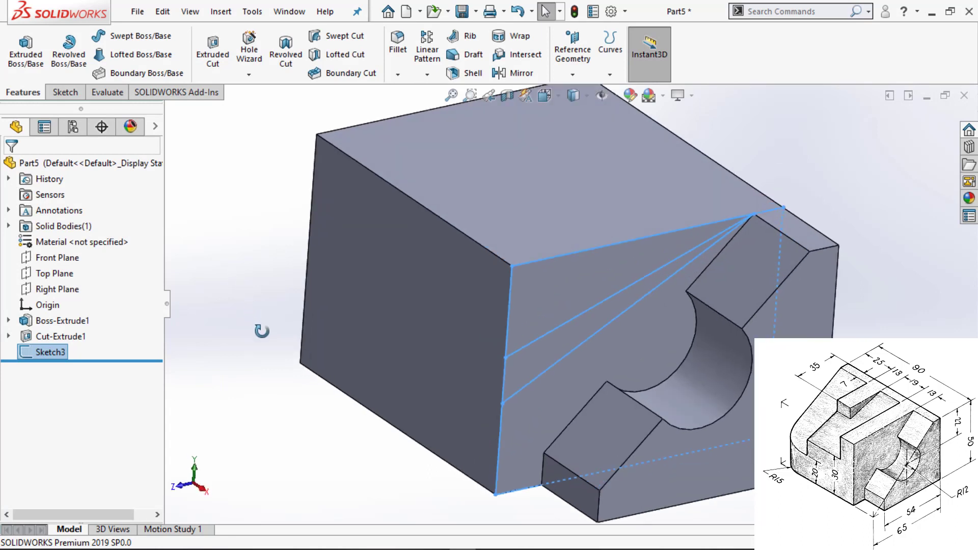
{"action": "left_click", "coordinate": [202, 66]}
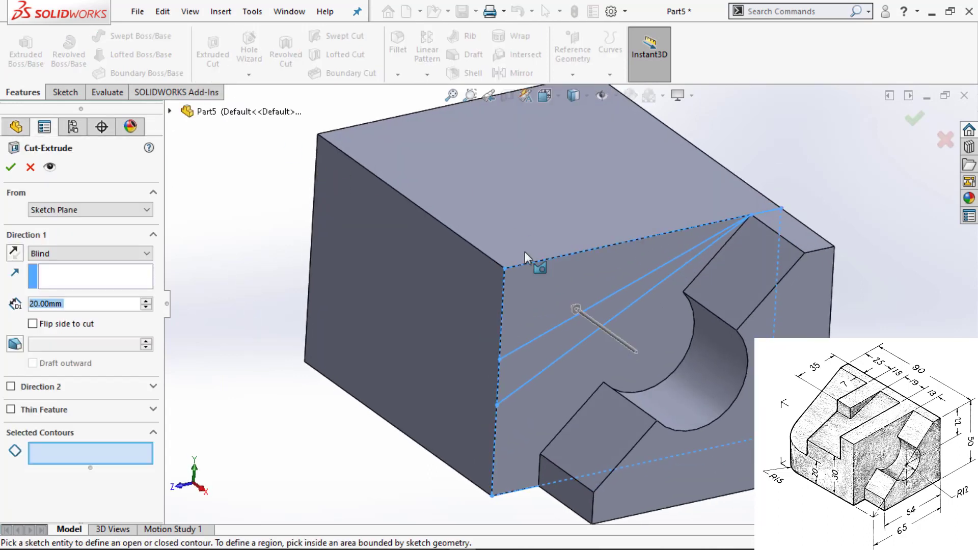
{"action": "left_click", "coordinate": [557, 340]}
{"action": "left_click", "coordinate": [528, 284]}
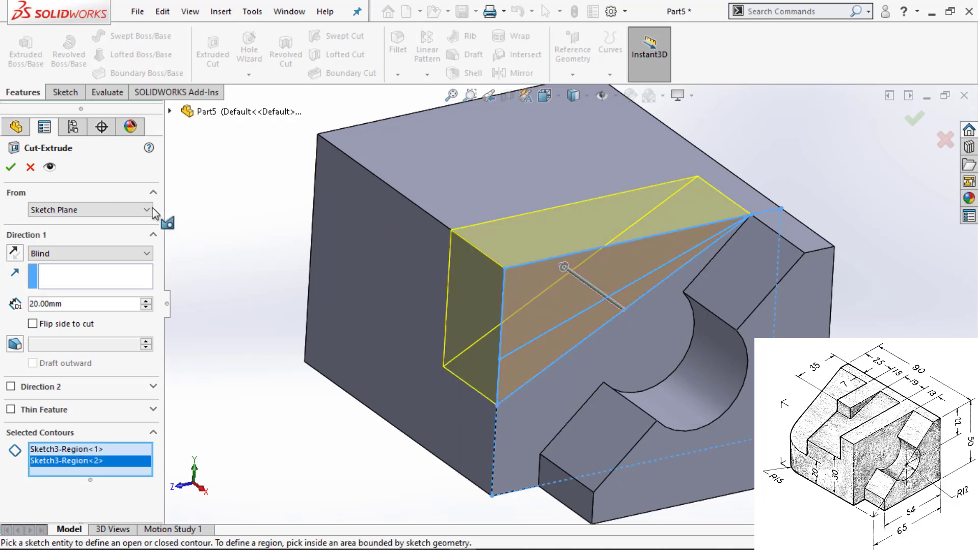
{"action": "left_click", "coordinate": [120, 210]}
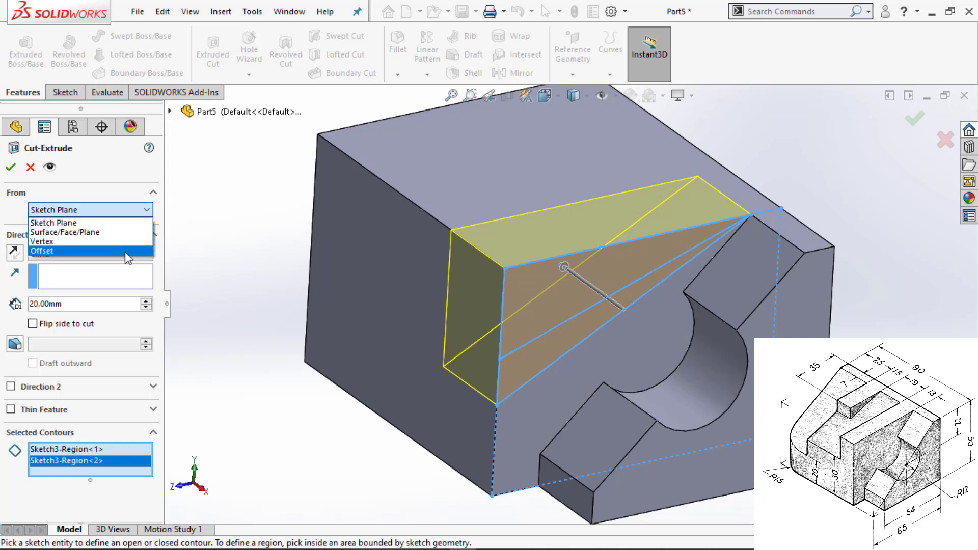
{"action": "left_click", "coordinate": [122, 251]}
{"action": "double_click", "coordinate": [54, 233]}
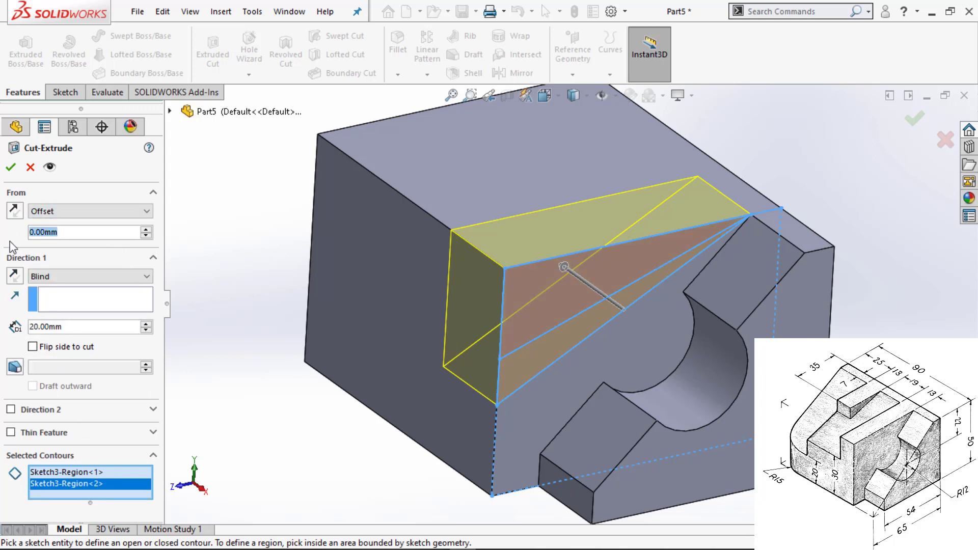
{"action": "type", "text": "13"}
{"action": "key", "text": "Return"}
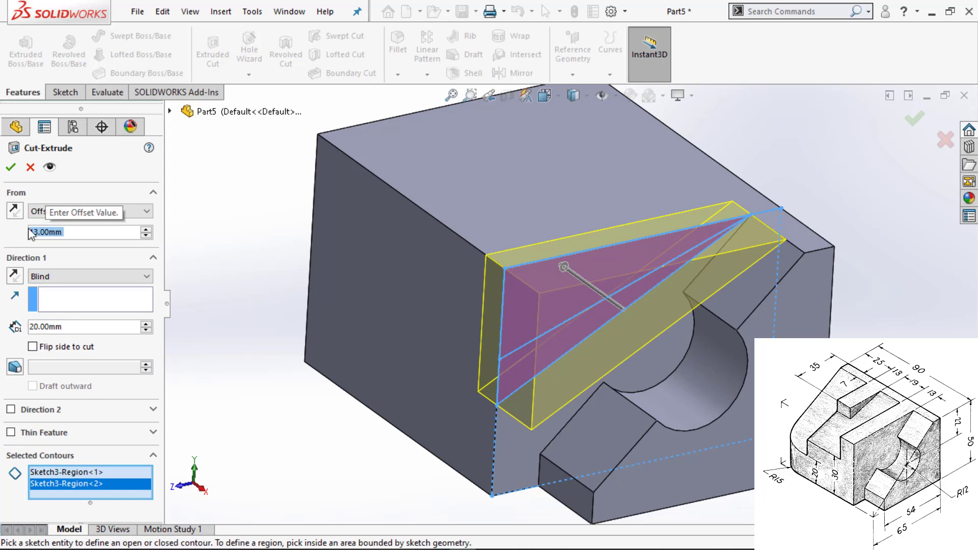
{"action": "left_click", "coordinate": [15, 211]}
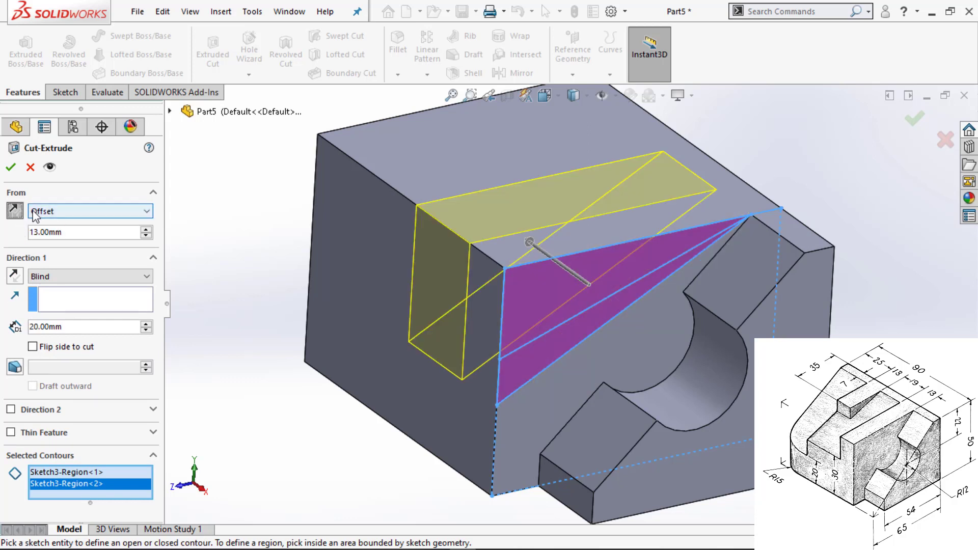
Set the cut's end condition to Through All and create it.
{"action": "left_click", "coordinate": [51, 276]}
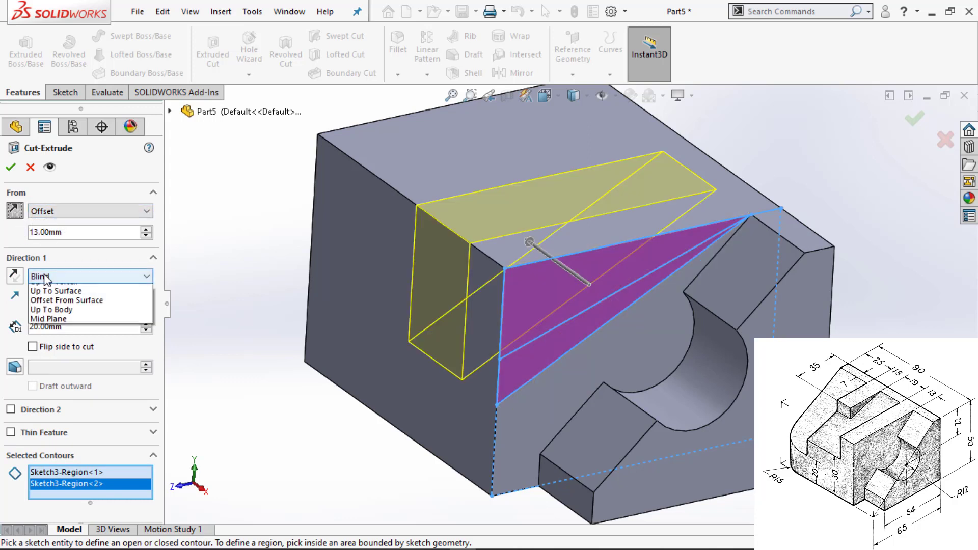
{"action": "left_click", "coordinate": [49, 301]}
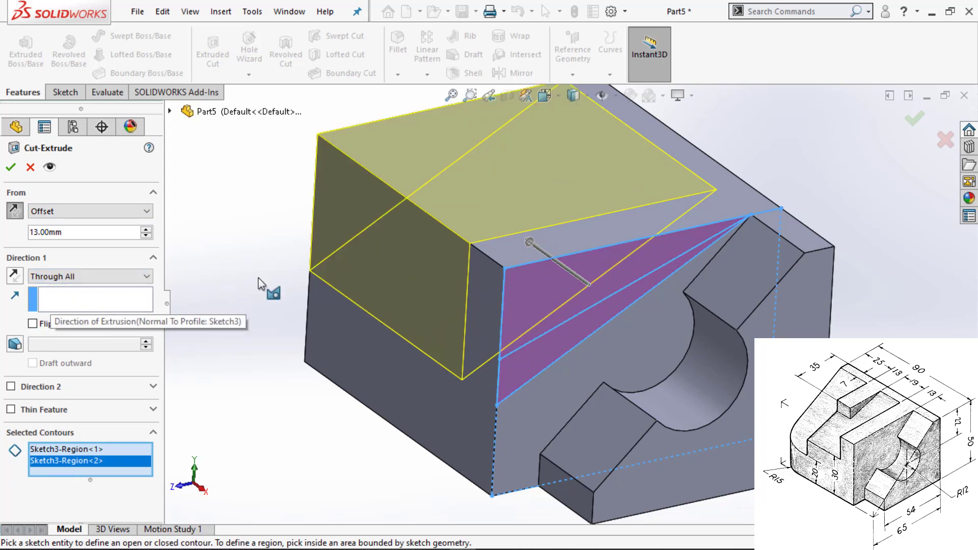
{"action": "scroll", "coordinate": [345, 286], "scroll_direction": "up", "scroll_amount": 1}
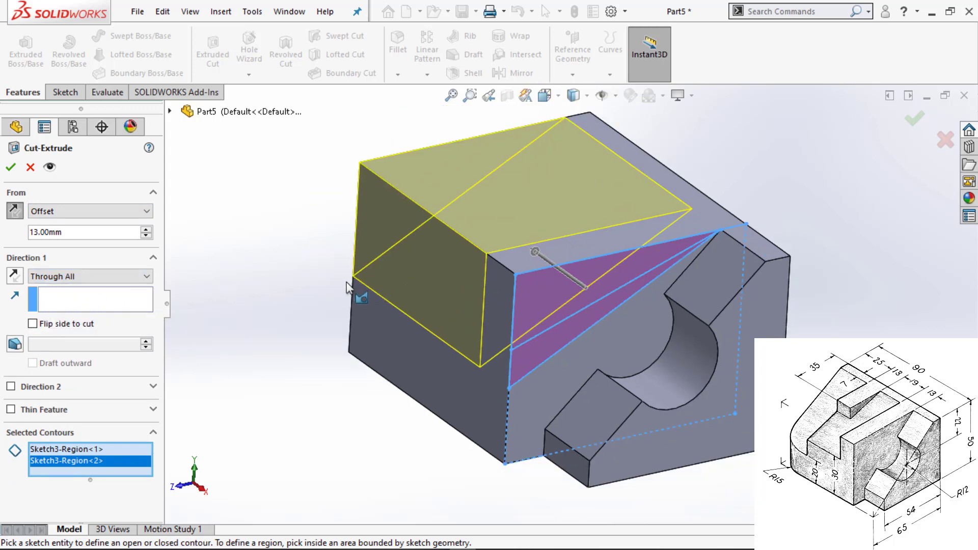
{"action": "left_click", "coordinate": [11, 168]}
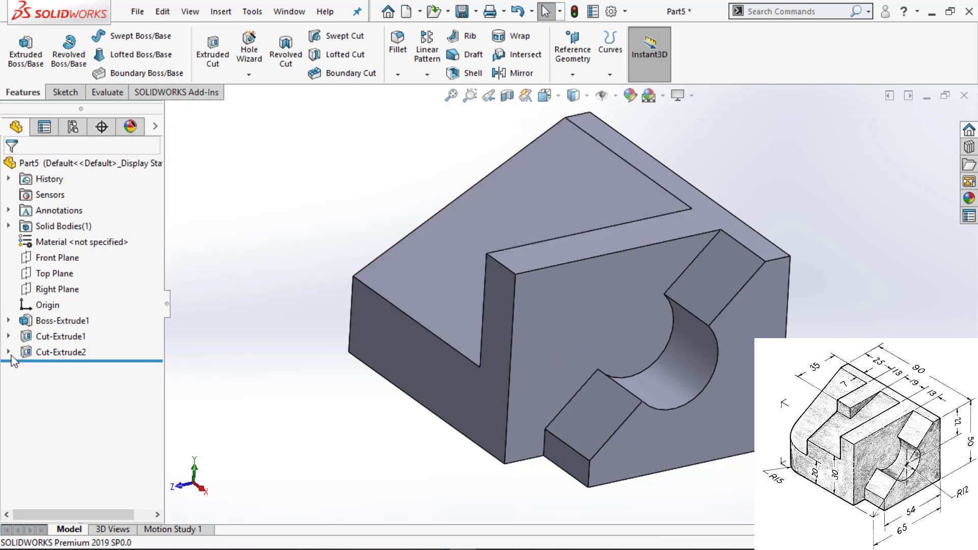
{"action": "left_click", "coordinate": [8, 352]}
{"action": "left_click", "coordinate": [60, 375]}
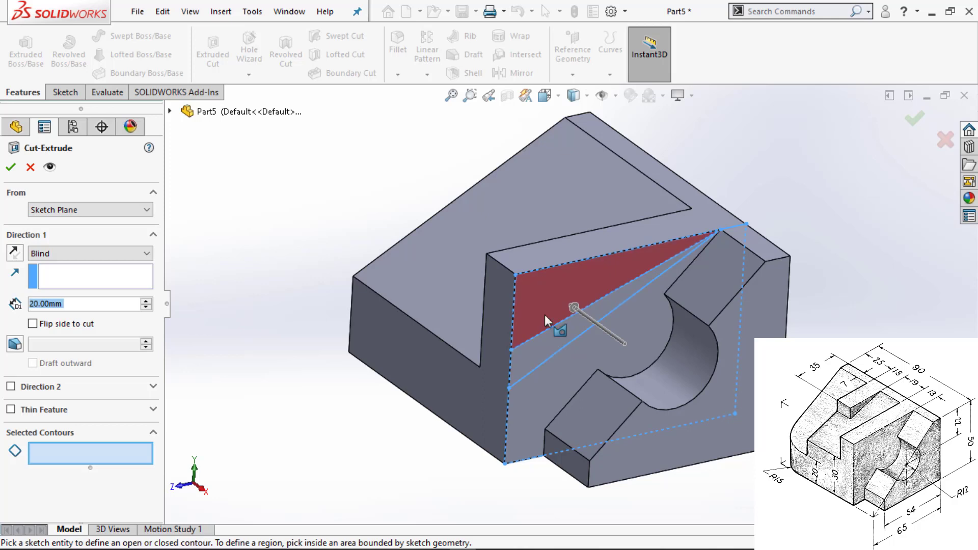
{"action": "left_click", "coordinate": [11, 167]}
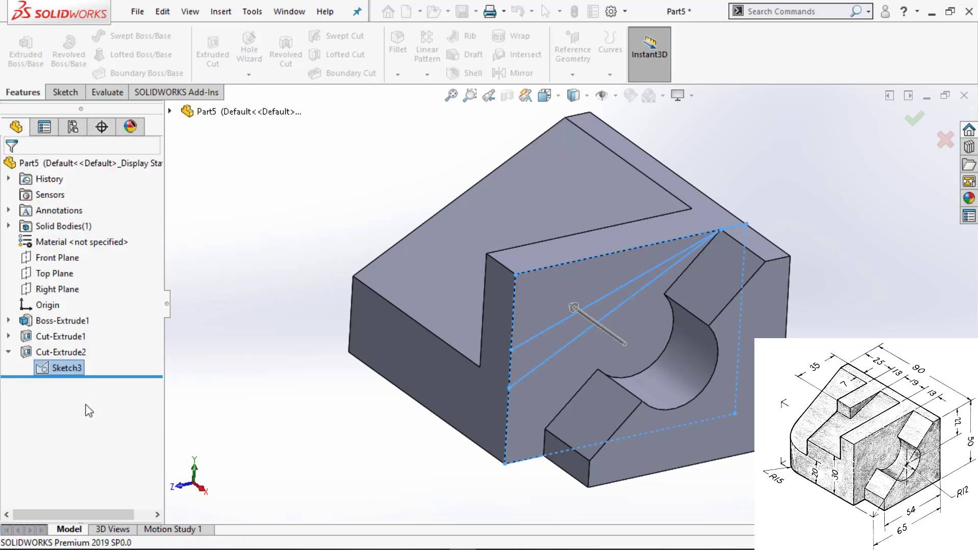
Edit the sloped cut to remove the region between the two slanted lines, keeping only the region above the upper line.
{"action": "left_click", "coordinate": [47, 353]}
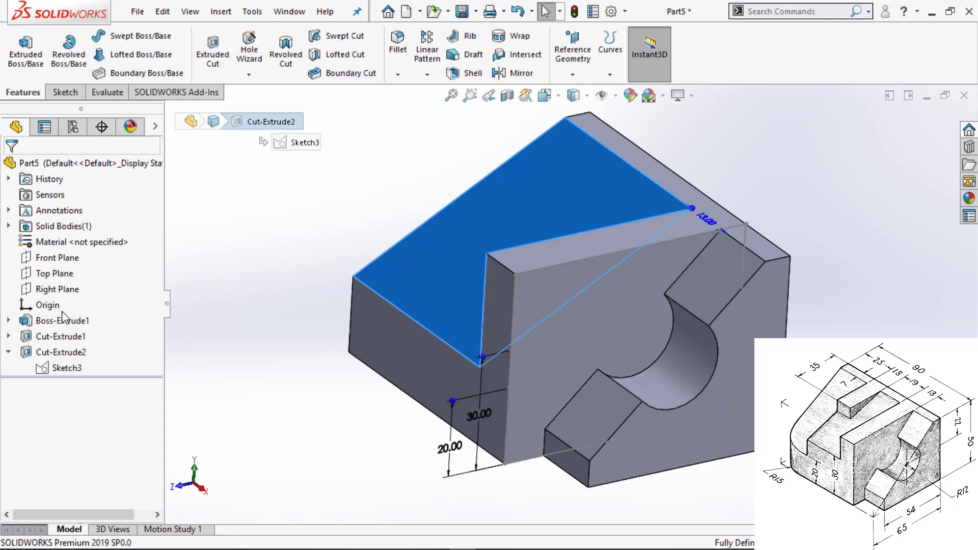
{"action": "left_click", "coordinate": [62, 312]}
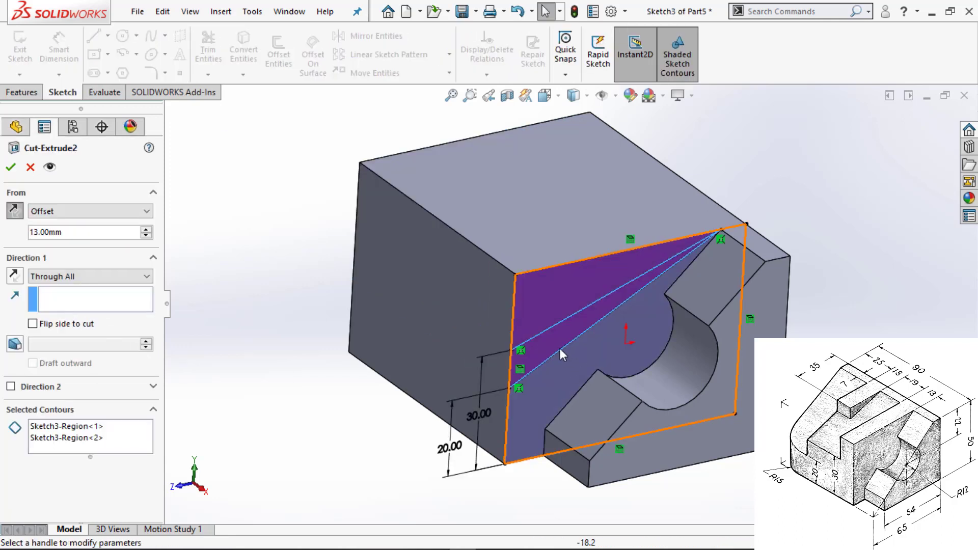
{"action": "left_click", "coordinate": [79, 439]}
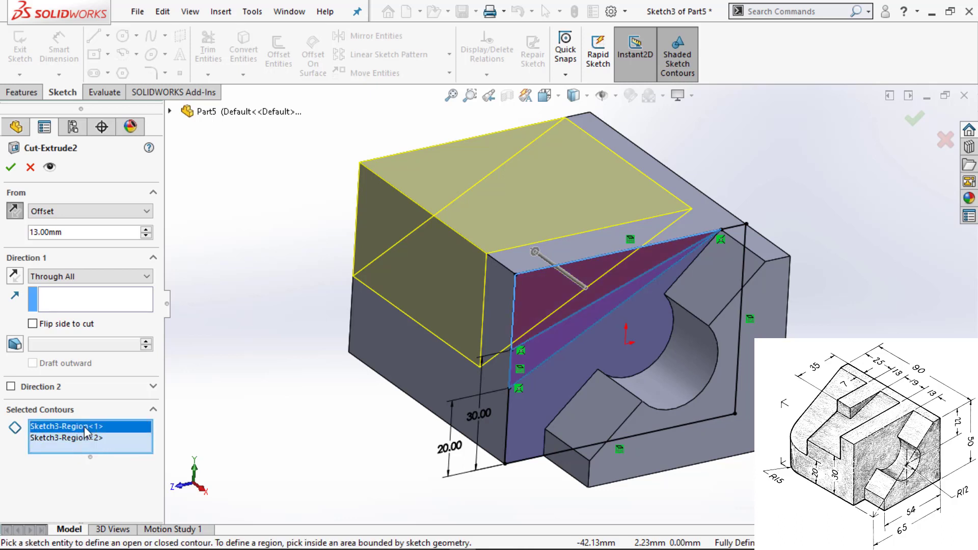
{"action": "right_click", "coordinate": [84, 431]}
{"action": "left_click", "coordinate": [122, 454]}
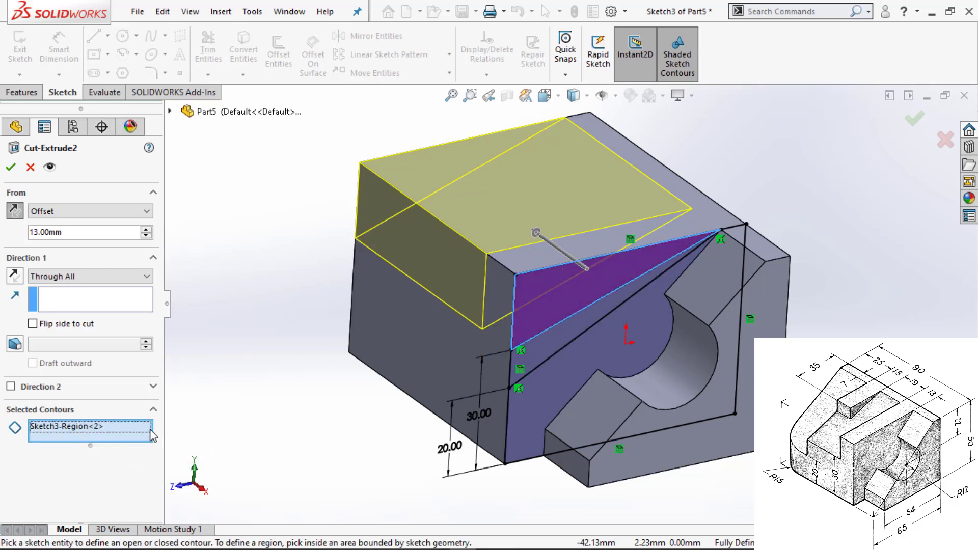
{"action": "left_click", "coordinate": [10, 166]}
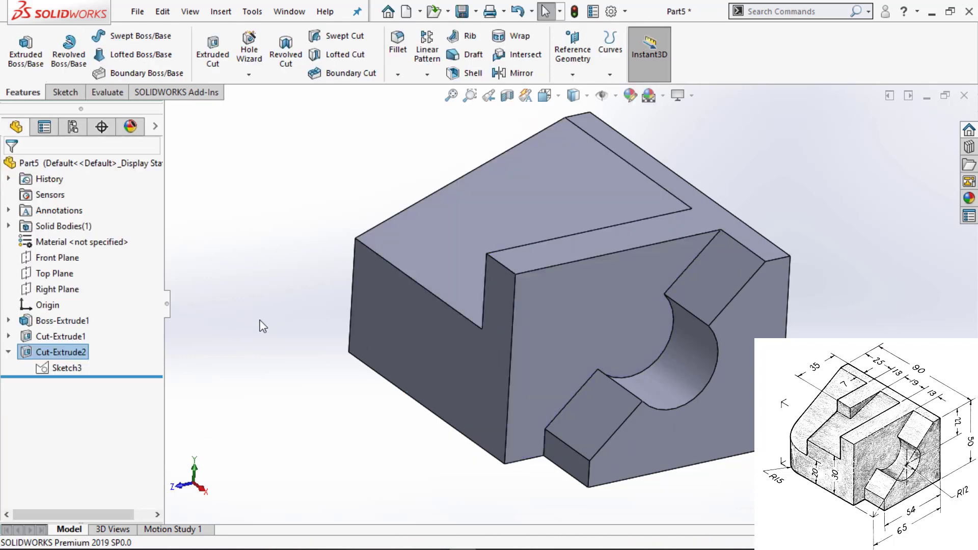
Set up another cut from the same sketch using both regions above the lower line, offset 13+19+13 (45 mm) and reversed into the block.
{"action": "left_click", "coordinate": [58, 367]}
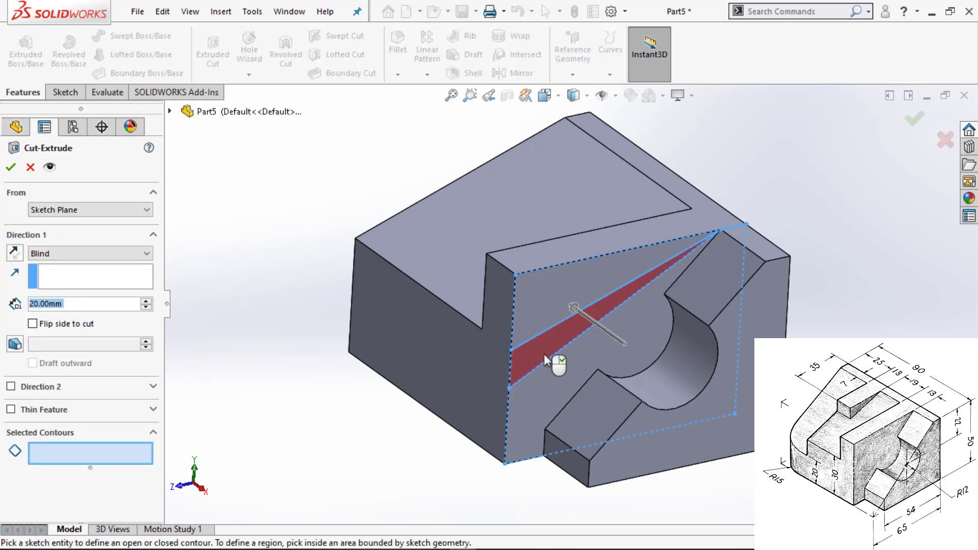
{"action": "left_click", "coordinate": [544, 356]}
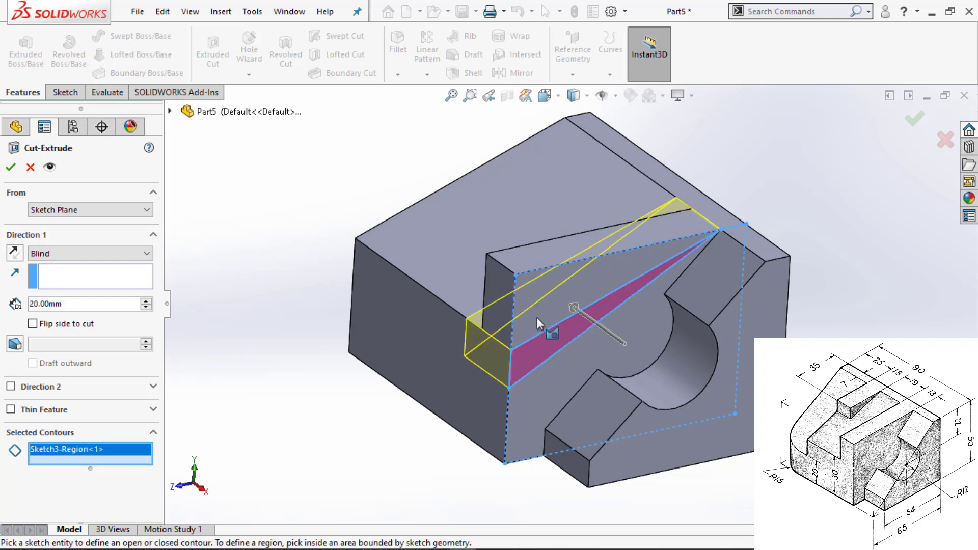
{"action": "left_click", "coordinate": [537, 317]}
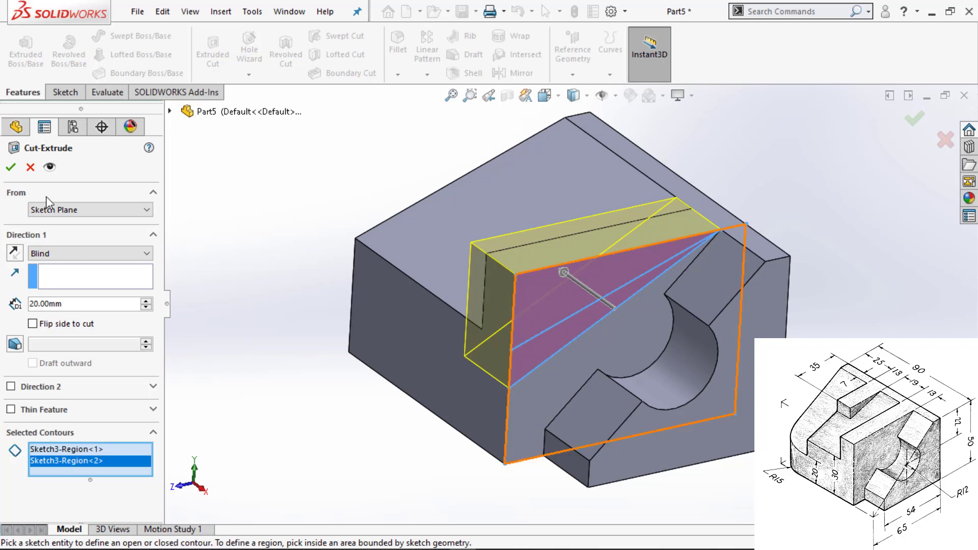
{"action": "left_click", "coordinate": [77, 210]}
{"action": "left_click", "coordinate": [75, 250]}
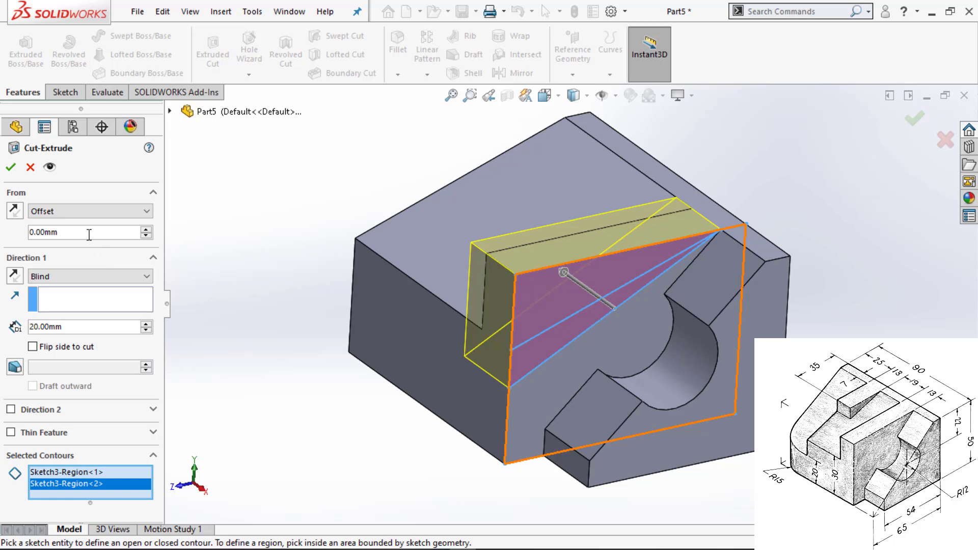
{"action": "left_click_drag", "start_coordinate": [78, 234], "coordinate": [29, 236]}
{"action": "type", "text": "13+19+"}
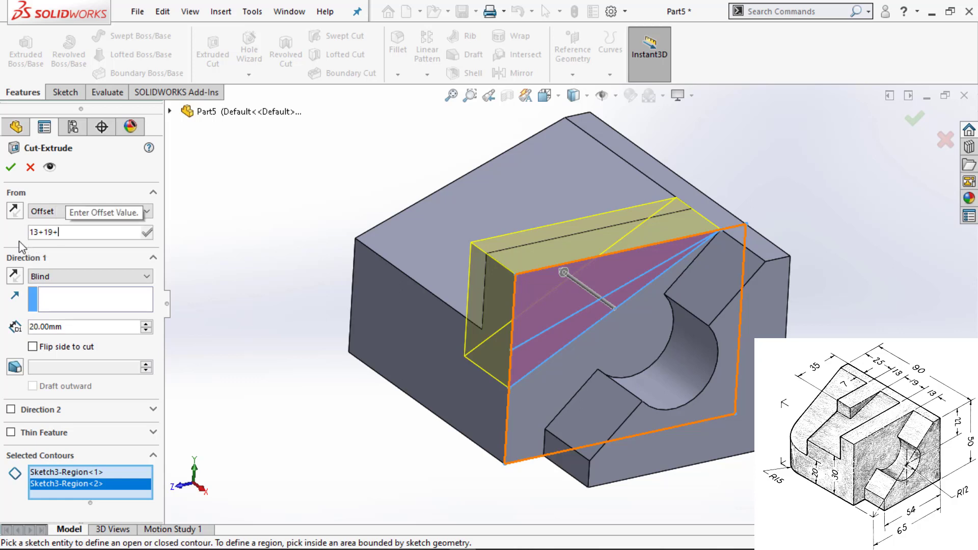
{"action": "type", "text": "13"}
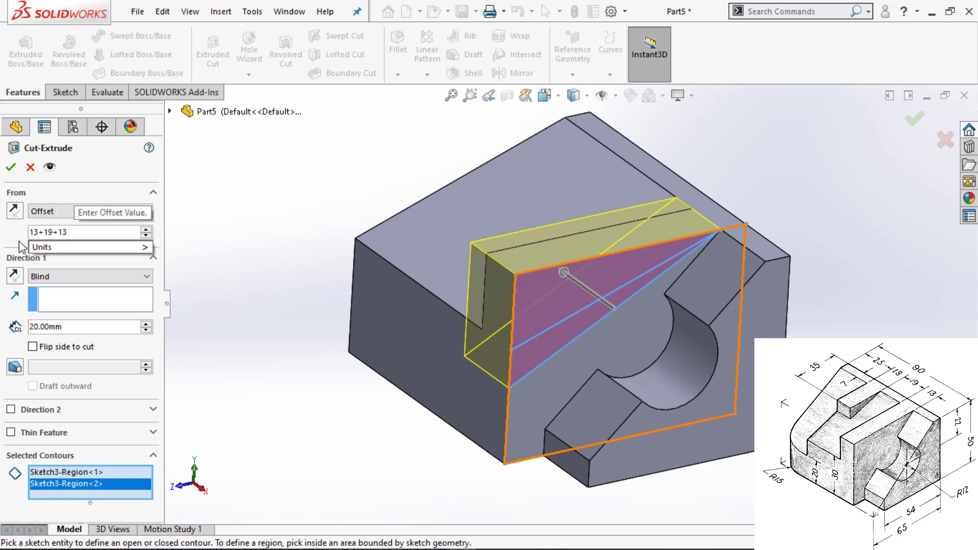
{"action": "key", "text": "Return"}
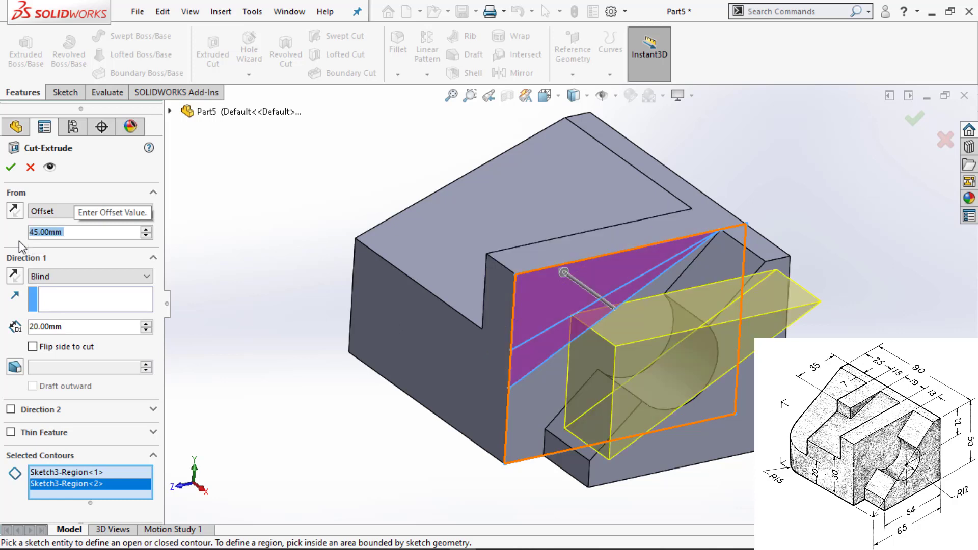
{"action": "left_click", "coordinate": [15, 212]}
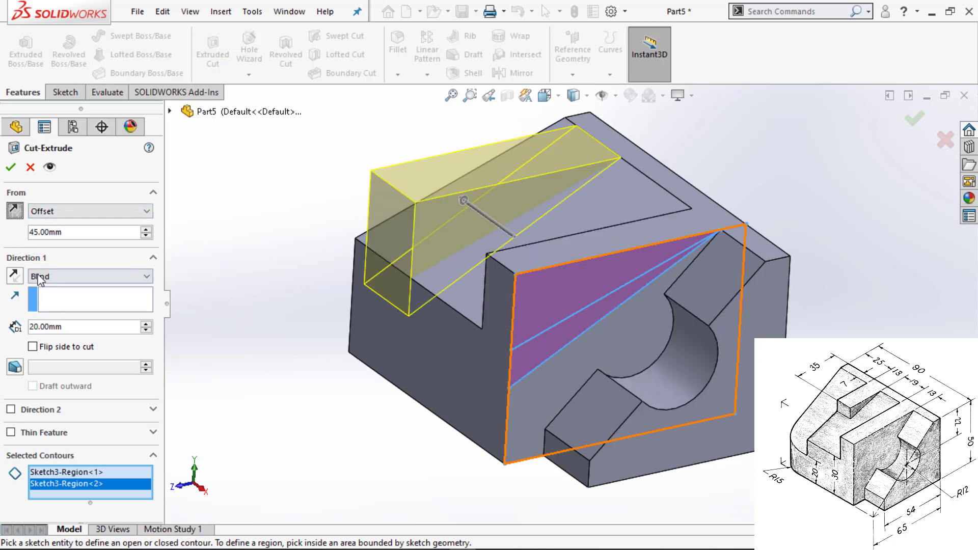
Make the offset cut run Through All and create it.
{"action": "left_click", "coordinate": [103, 276]}
{"action": "left_click", "coordinate": [100, 296]}
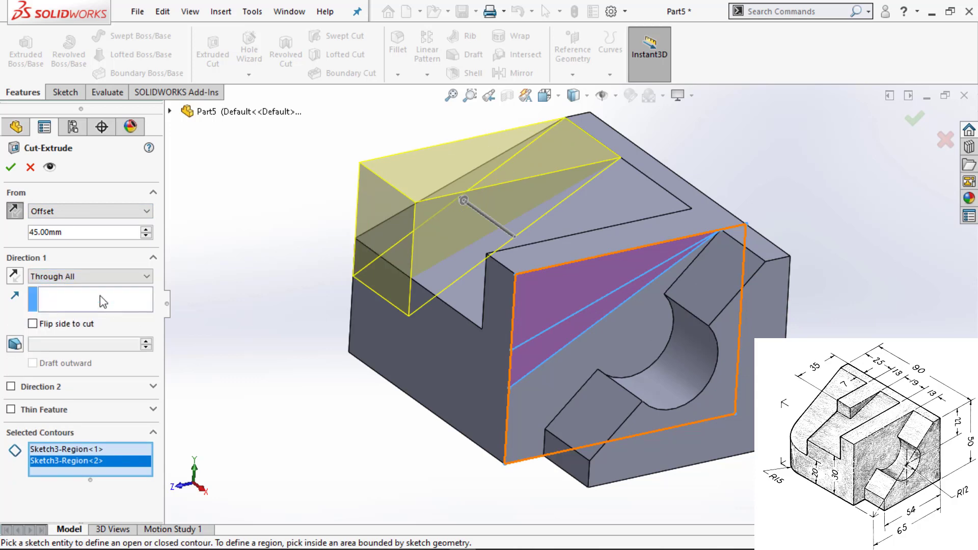
{"action": "left_click", "coordinate": [11, 167]}
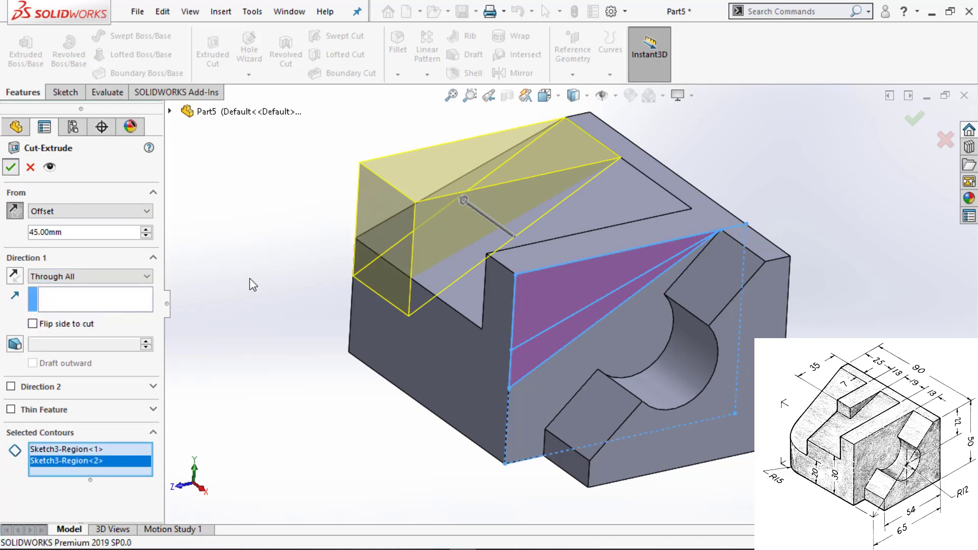
Fillet the short vertical edge at the block's outer back corner, beside the lower slope, with a 15 mm radius.
{"action": "left_click", "coordinate": [316, 306]}
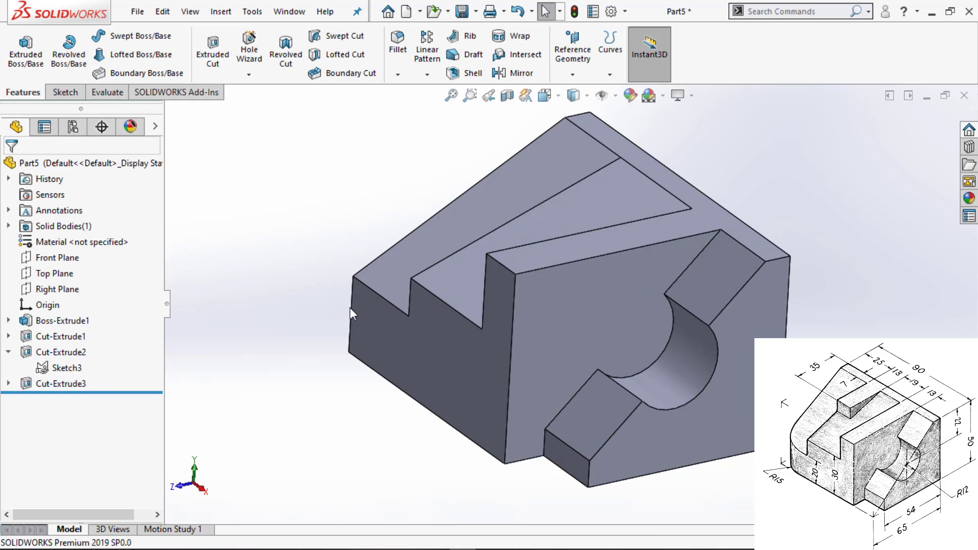
{"action": "left_click", "coordinate": [350, 308]}
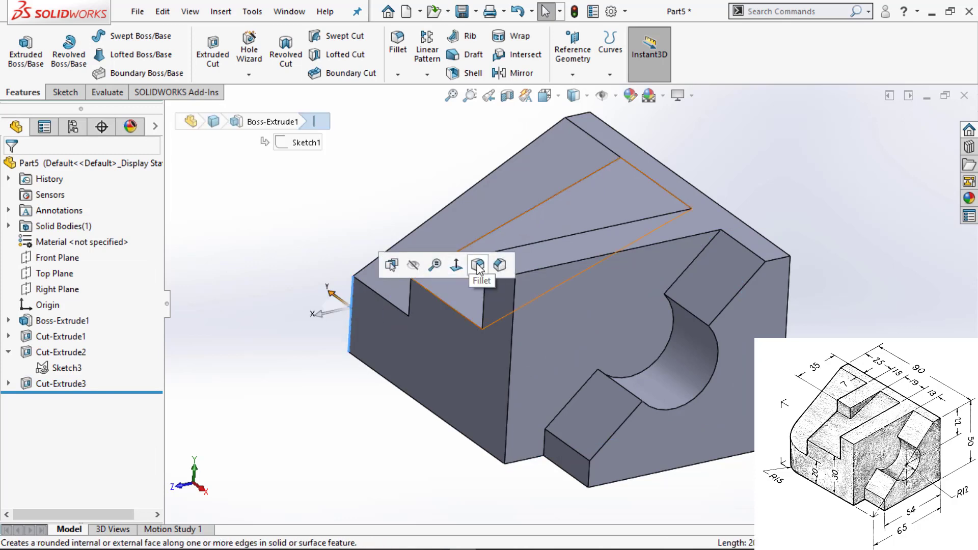
{"action": "type", "text": "f"}
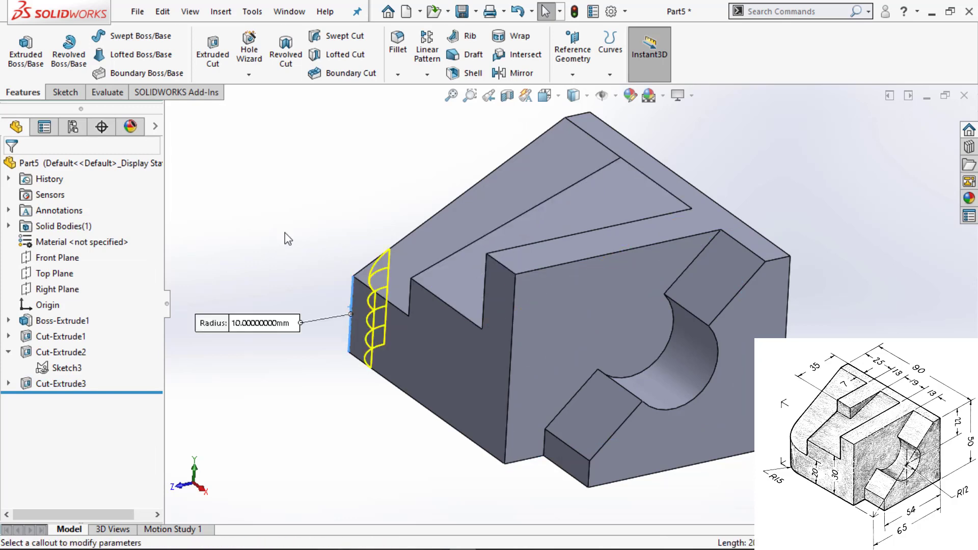
{"action": "type", "text": "15"}
{"action": "key", "text": "Return"}
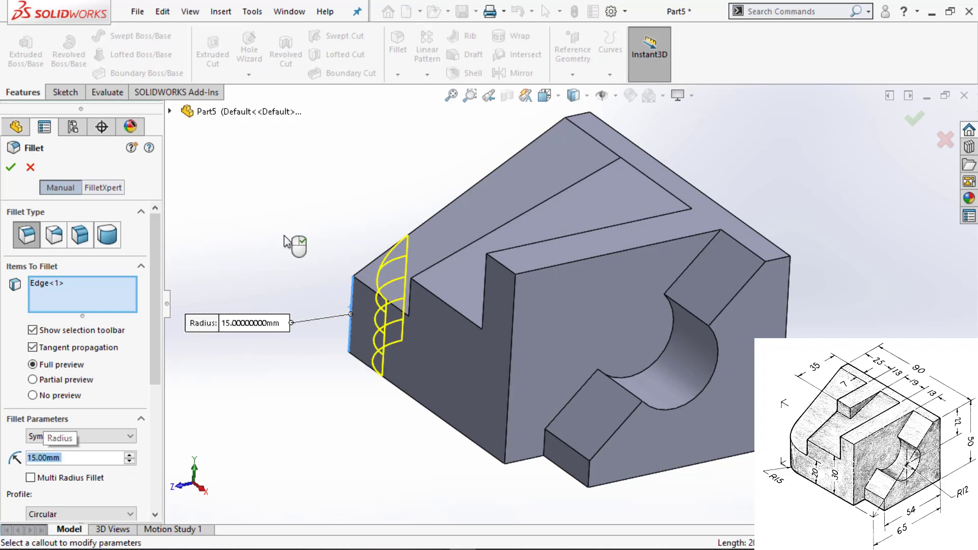
{"action": "right_click", "coordinate": [288, 244]}
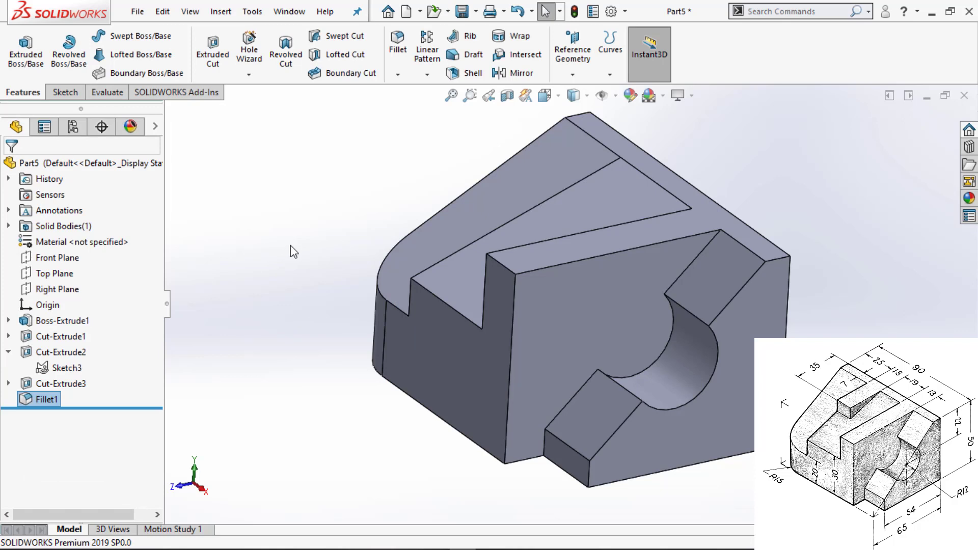
Sketch a corner rectangle about 8 mm wide on the block's top face plane, starting where the step between the slopes meets the 7 mm back strip.
{"action": "left_click", "coordinate": [648, 180]}
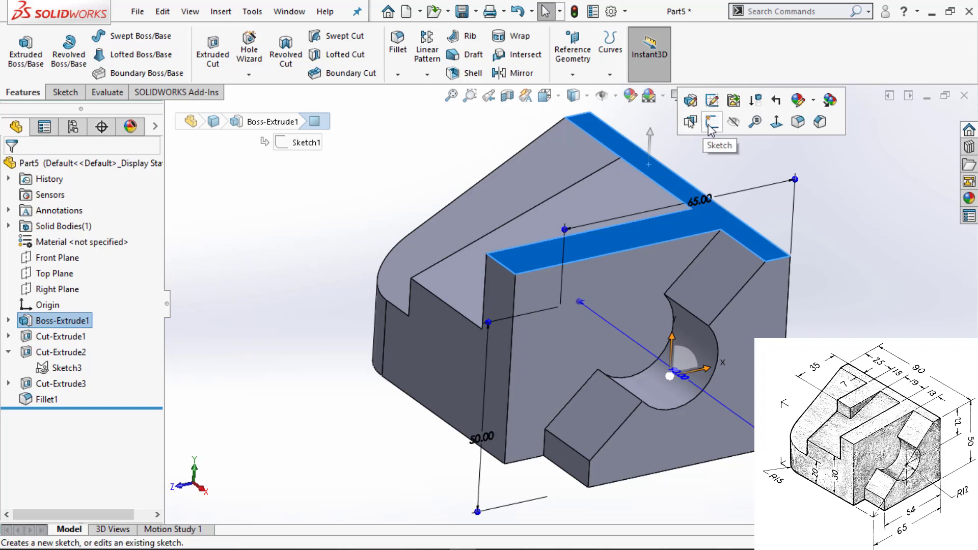
{"action": "left_click", "coordinate": [711, 126]}
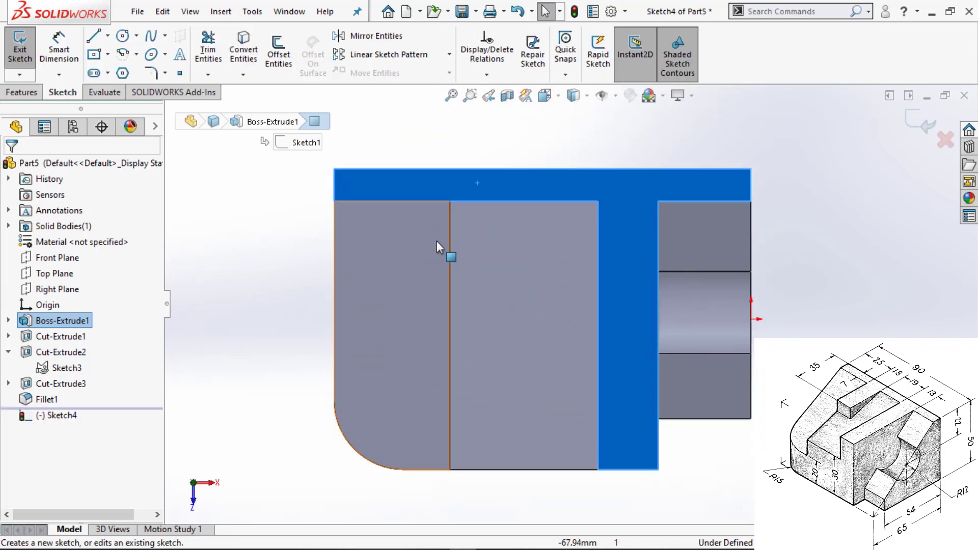
{"action": "key", "text": "s"}
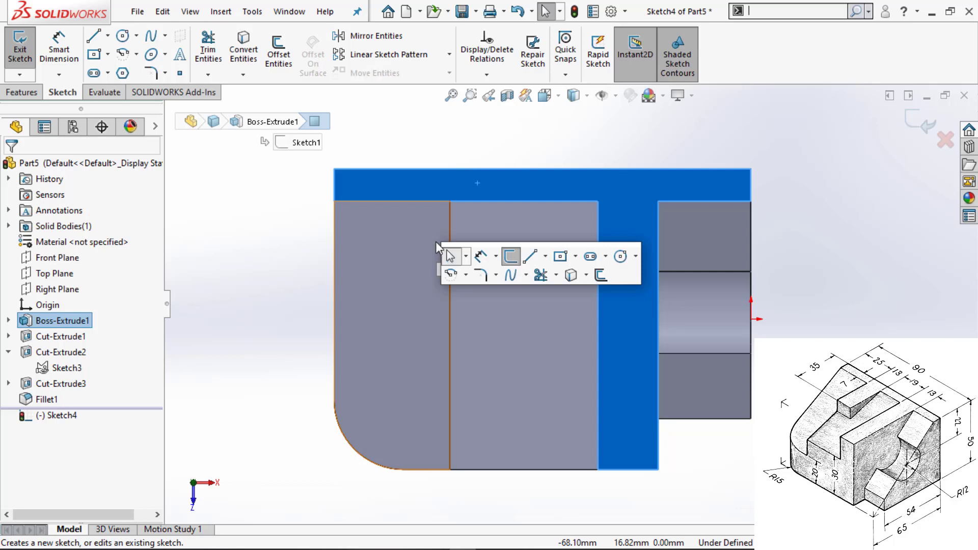
{"action": "left_click", "coordinate": [573, 259]}
{"action": "left_click", "coordinate": [606, 273]}
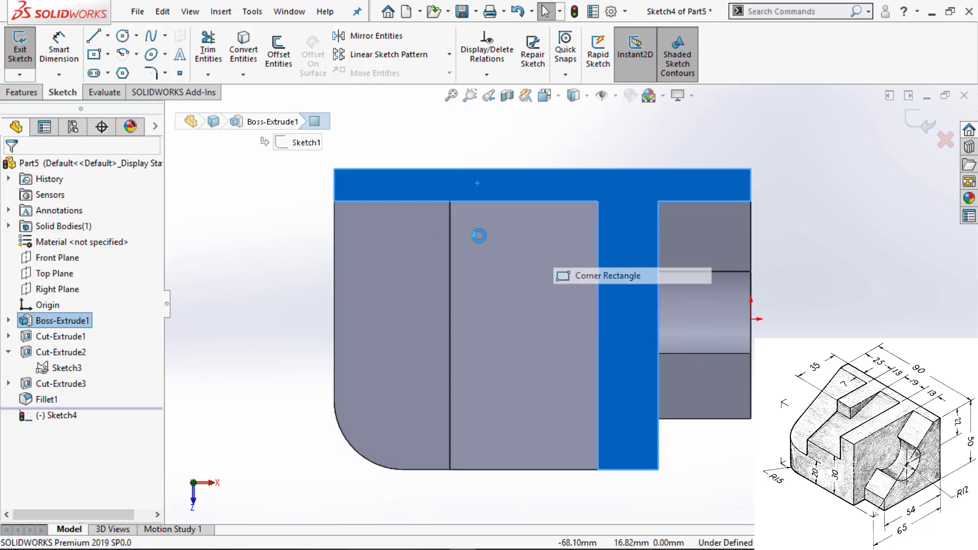
{"action": "left_click", "coordinate": [450, 202]}
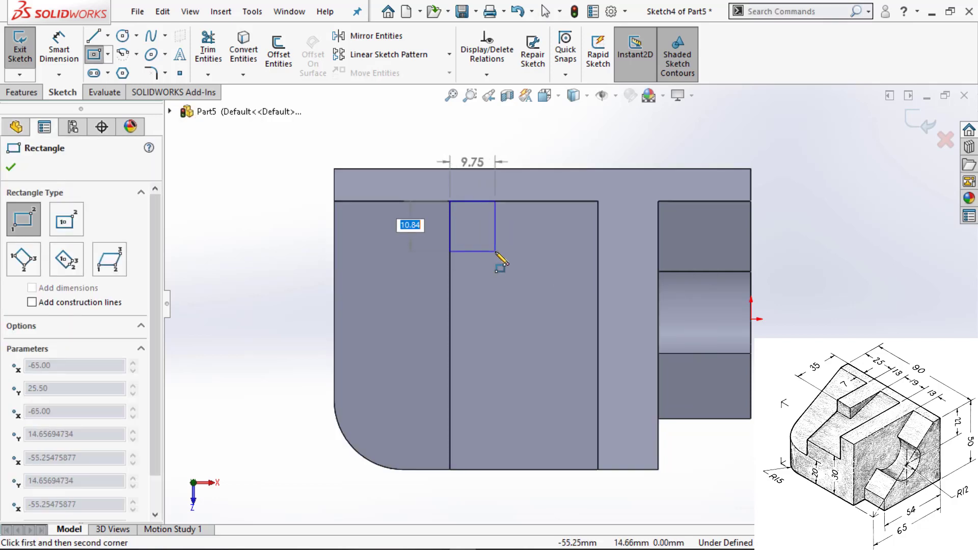
{"action": "left_click", "coordinate": [486, 256]}
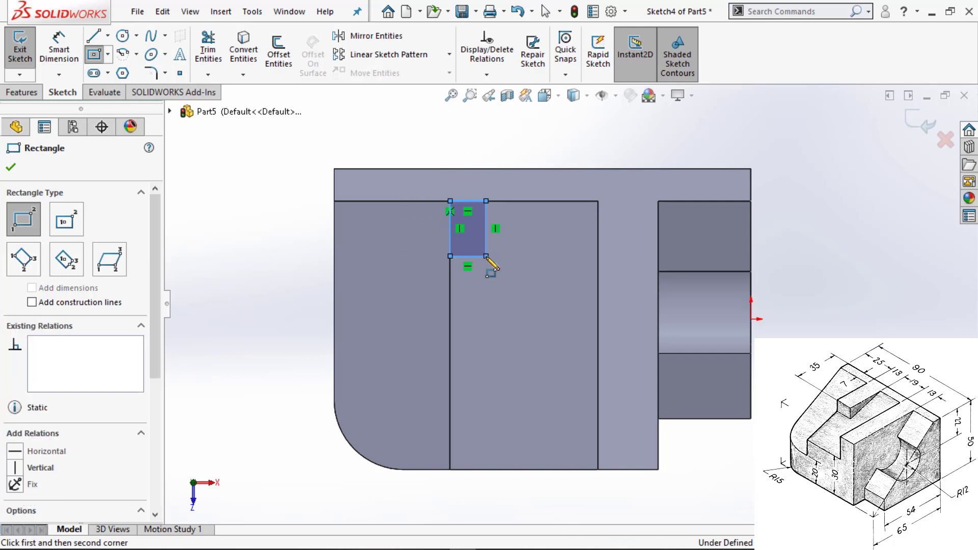
Dimension the rectangle's front edge 35 mm from the block's back edge.
{"action": "key", "text": "d"}
{"action": "left_click", "coordinate": [469, 256]}
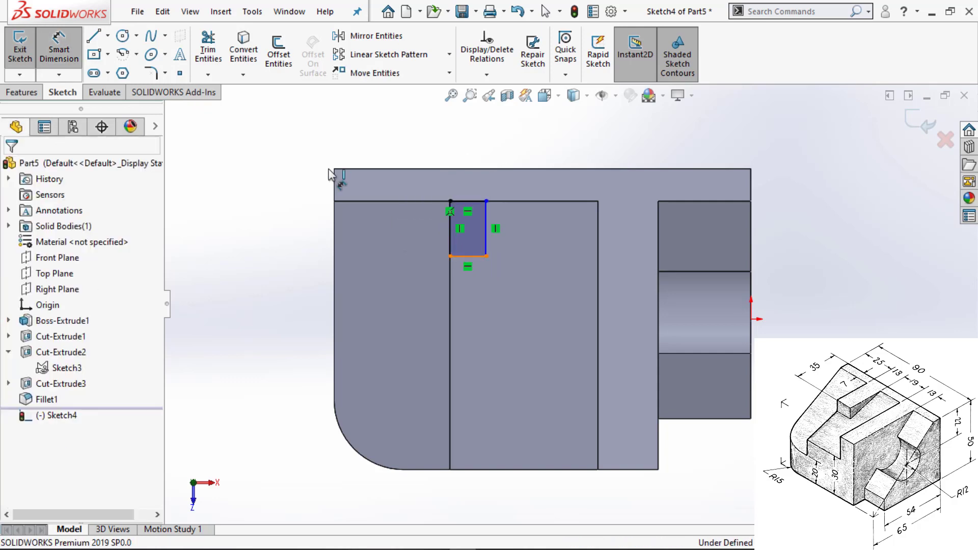
{"action": "left_click", "coordinate": [367, 169]}
{"action": "left_click", "coordinate": [291, 209]}
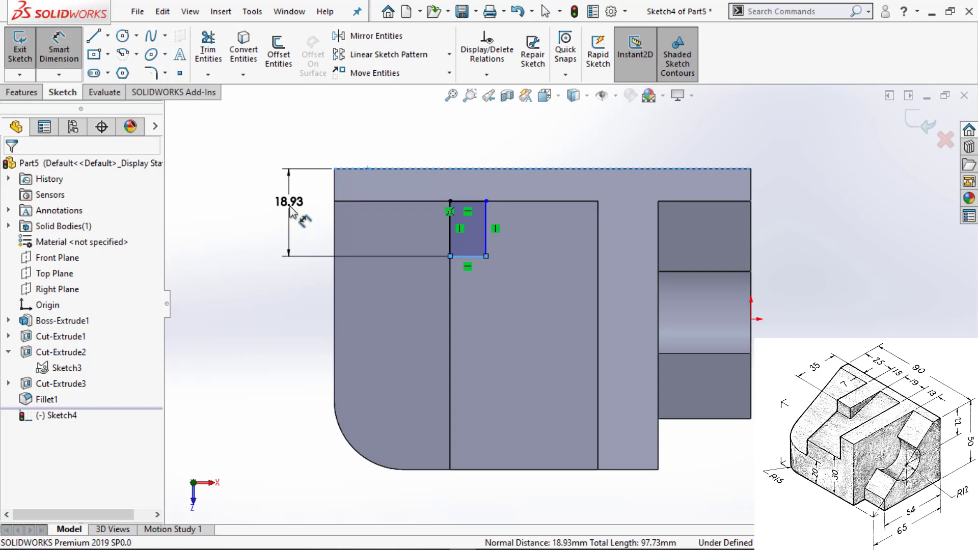
{"action": "type", "text": "35"}
{"action": "key", "text": "Return"}
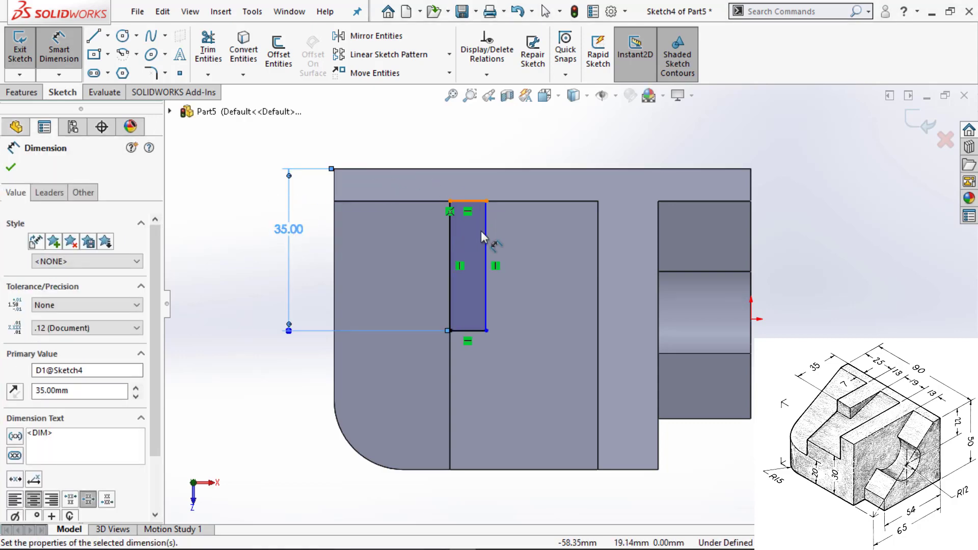
Set the rectangle's width to 13 mm and finish dimensioning.
{"action": "left_click", "coordinate": [486, 315]}
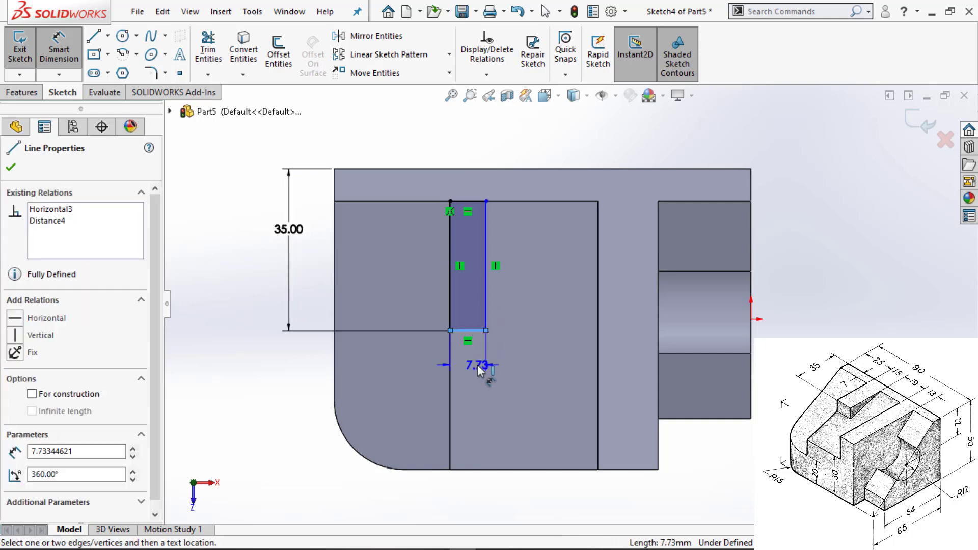
{"action": "left_click", "coordinate": [479, 374]}
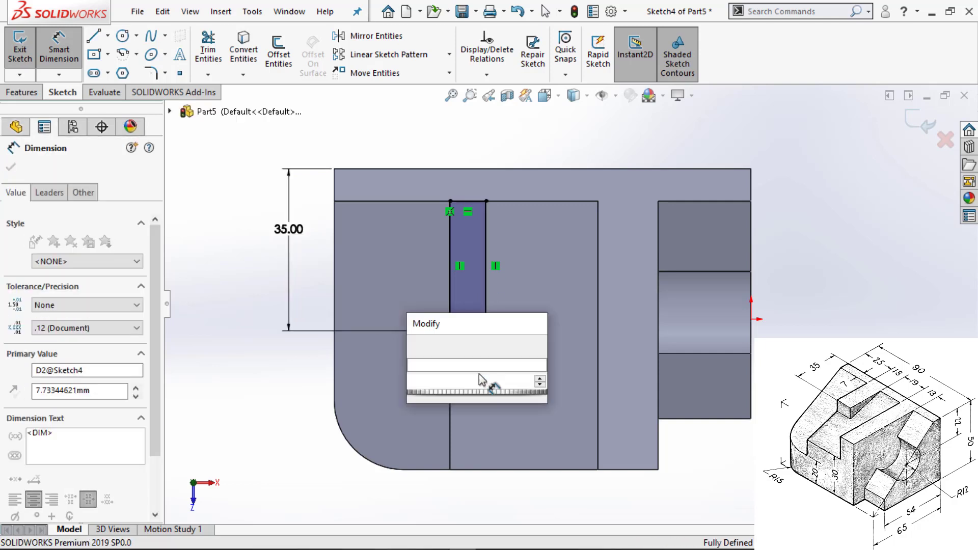
{"action": "key", "text": "Return"}
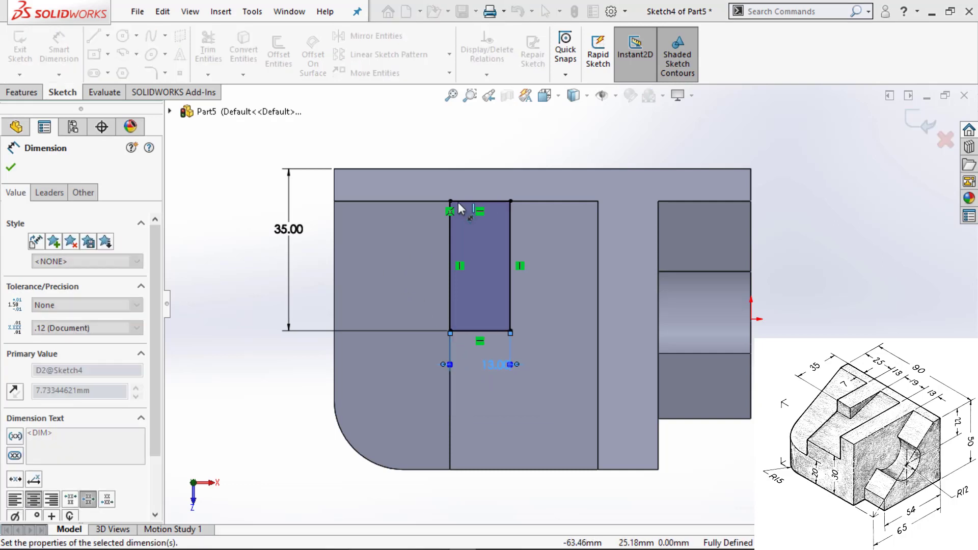
{"action": "left_click", "coordinate": [11, 168]}
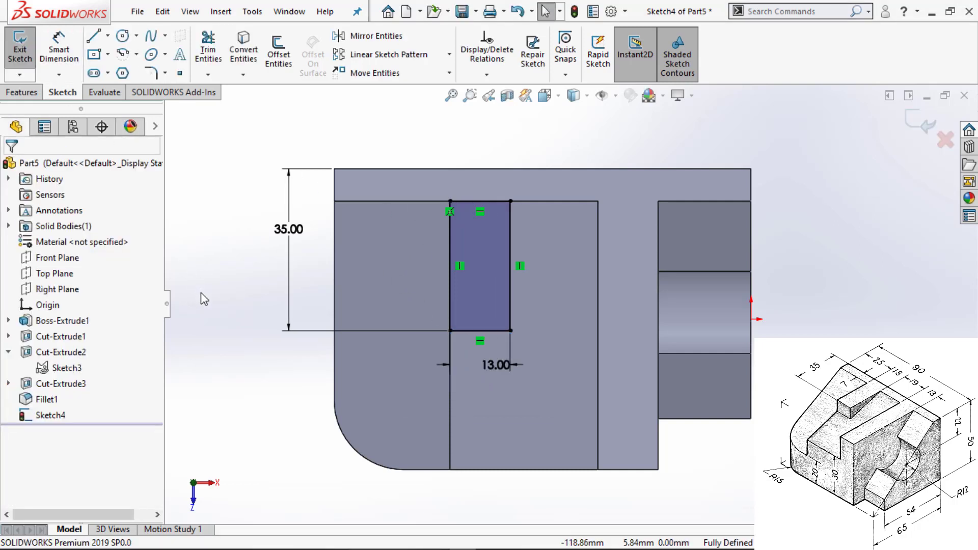
Extrude the rectangle as a boss, reversed down toward the sloped face, with the Up To Next end condition.
{"action": "left_click", "coordinate": [20, 92]}
{"action": "left_click", "coordinate": [24, 62]}
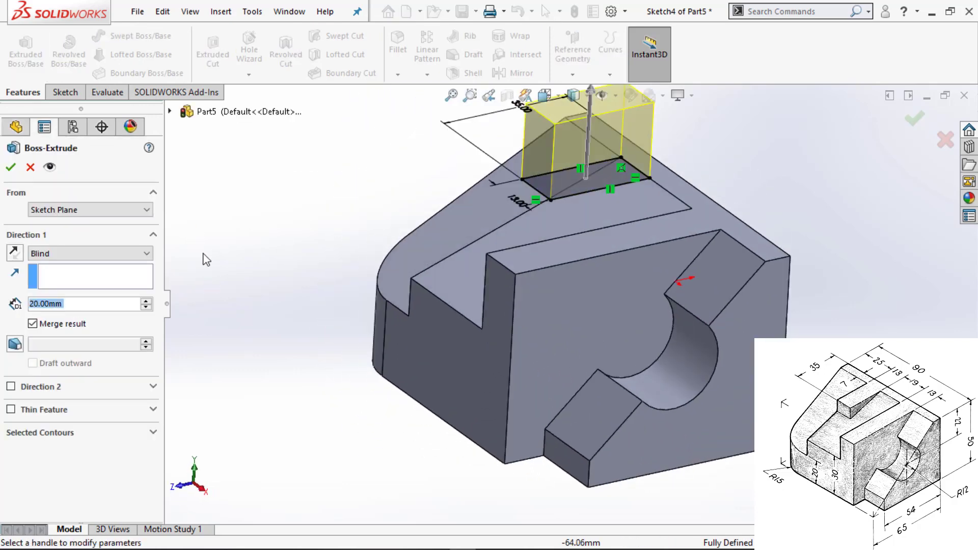
{"action": "left_click", "coordinate": [62, 257]}
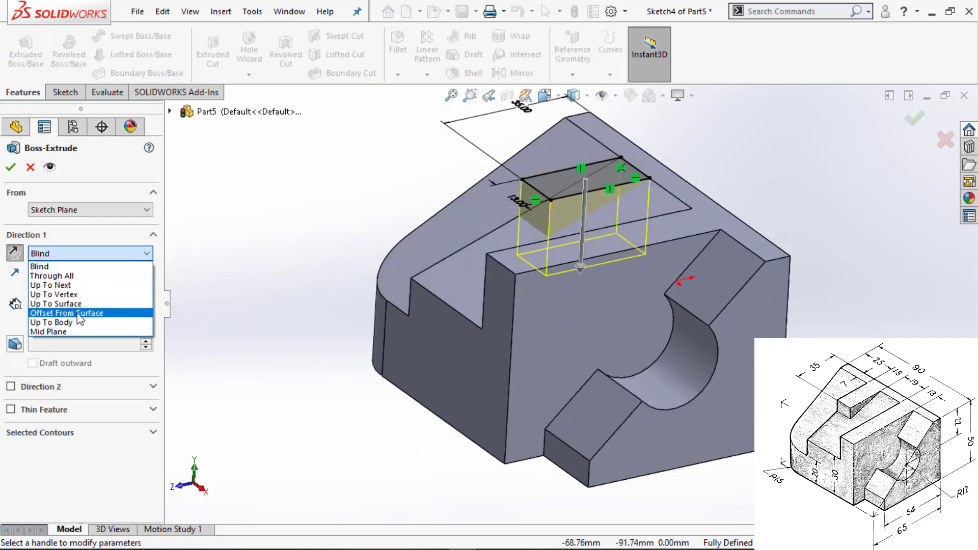
{"action": "left_click", "coordinate": [51, 281]}
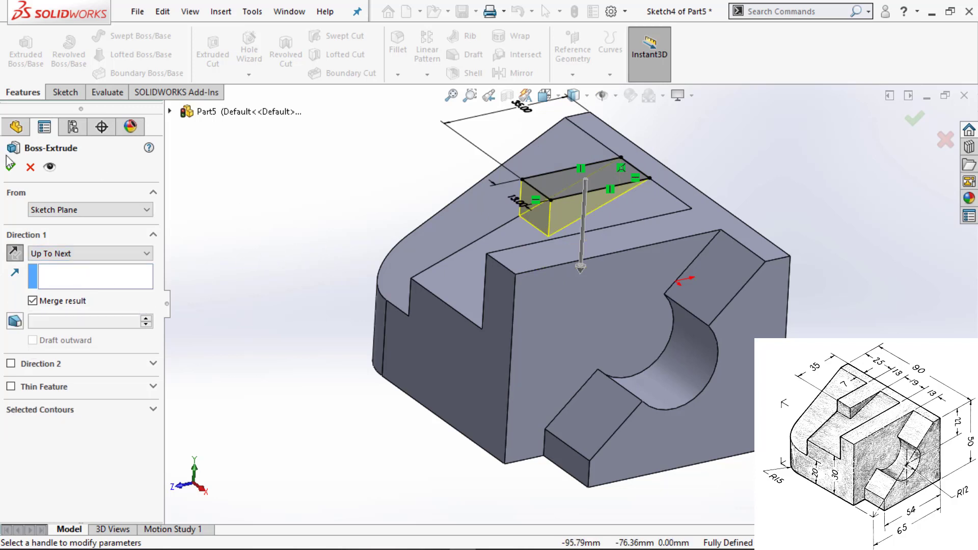
{"action": "key", "text": "Return"}
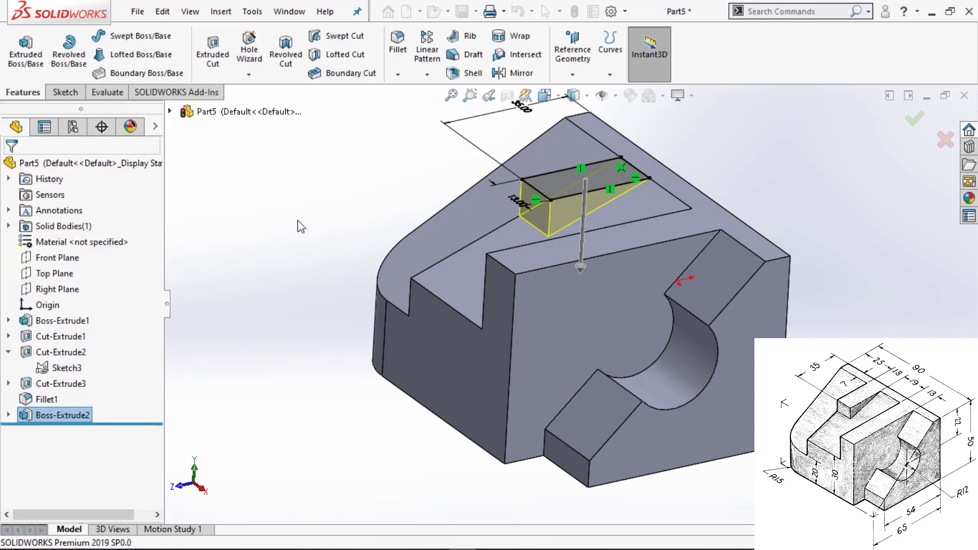